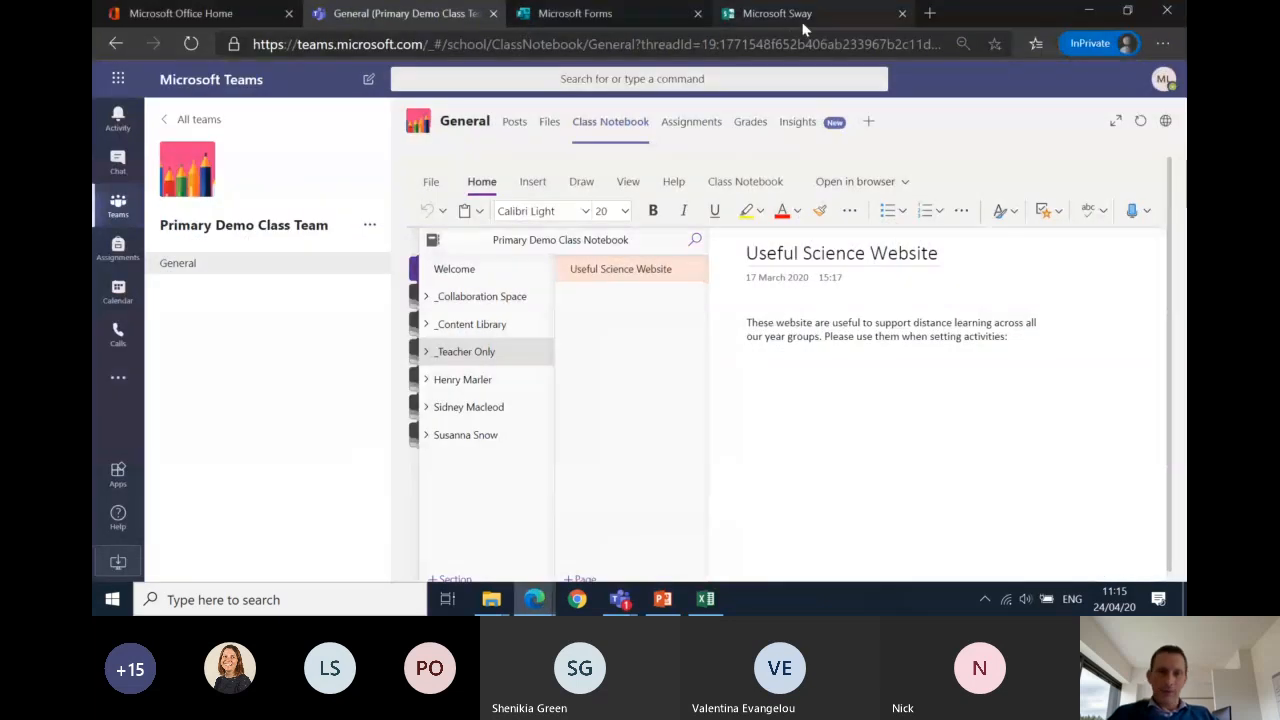
Step: Show where Sway can be launched, from the Office 365 home page and from the app list in Outlook
click(803, 22)
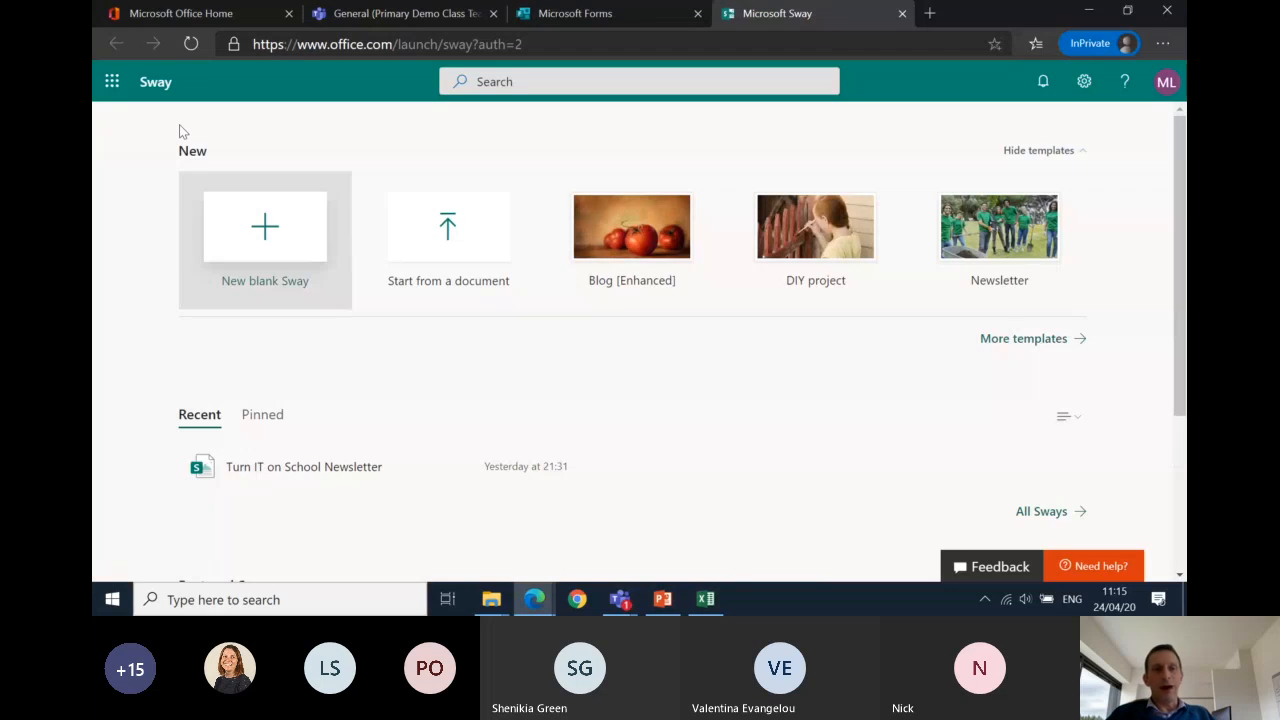
click(186, 20)
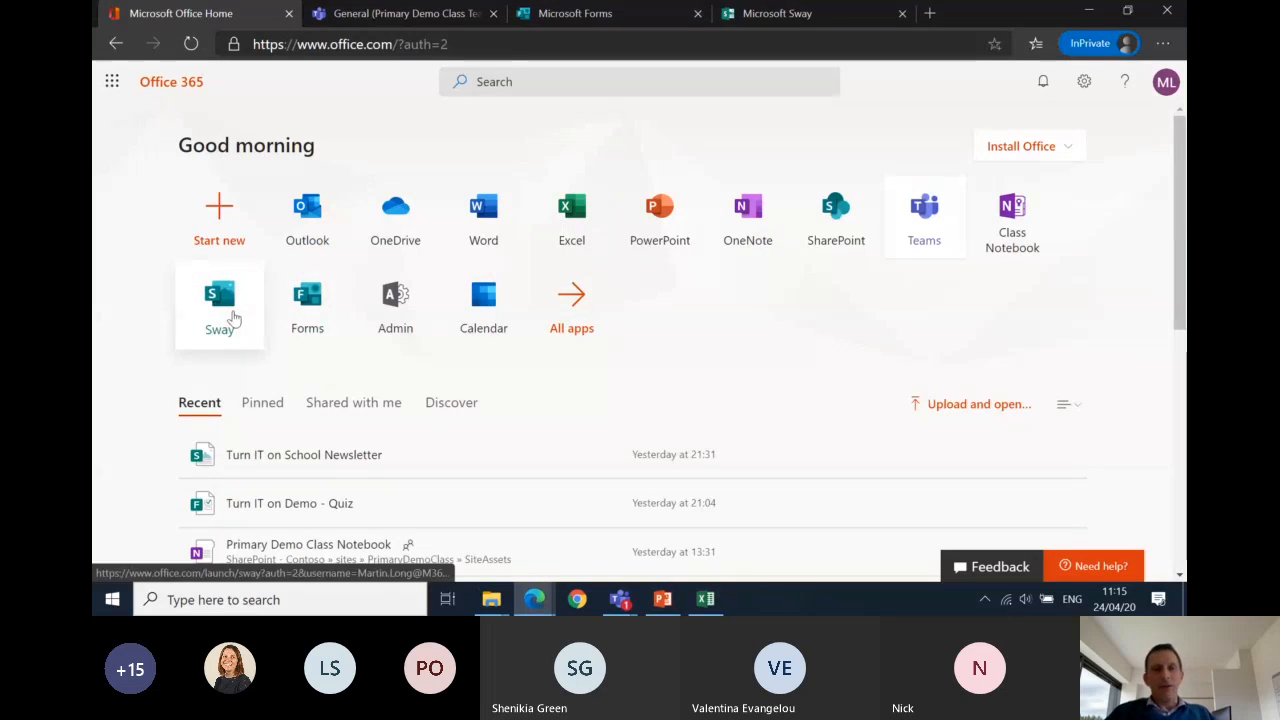
click(308, 212)
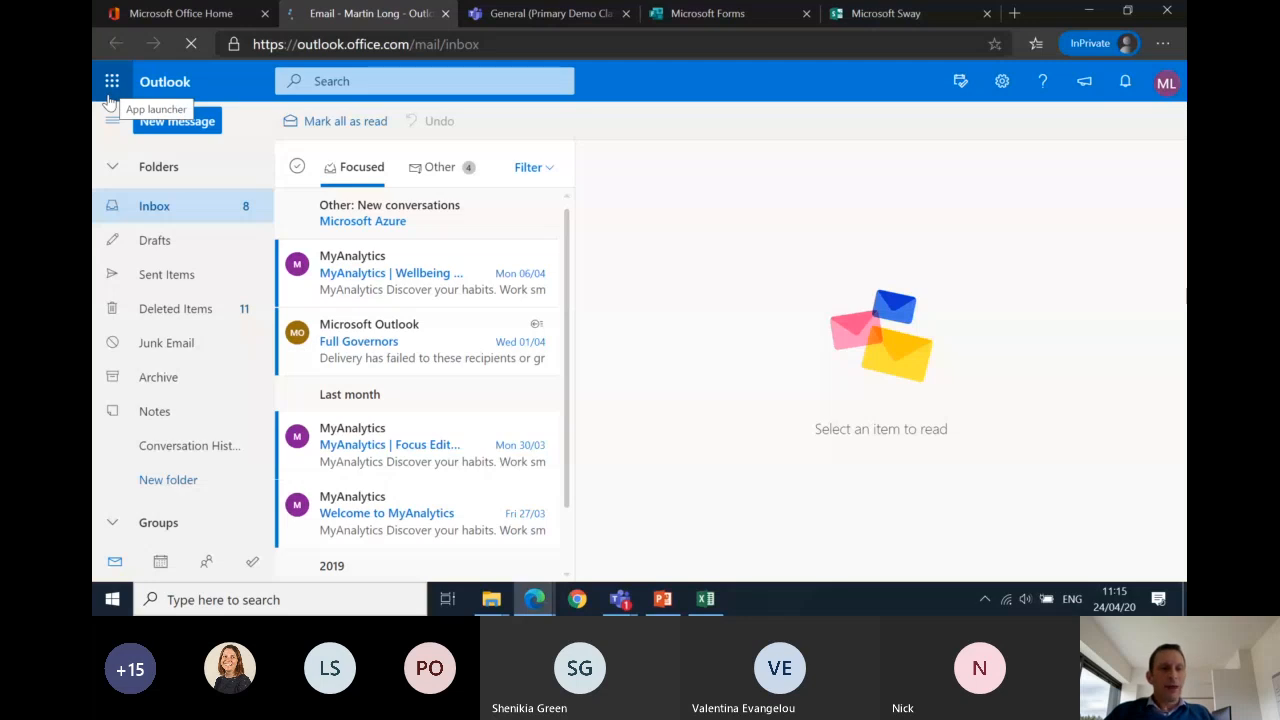
click(111, 84)
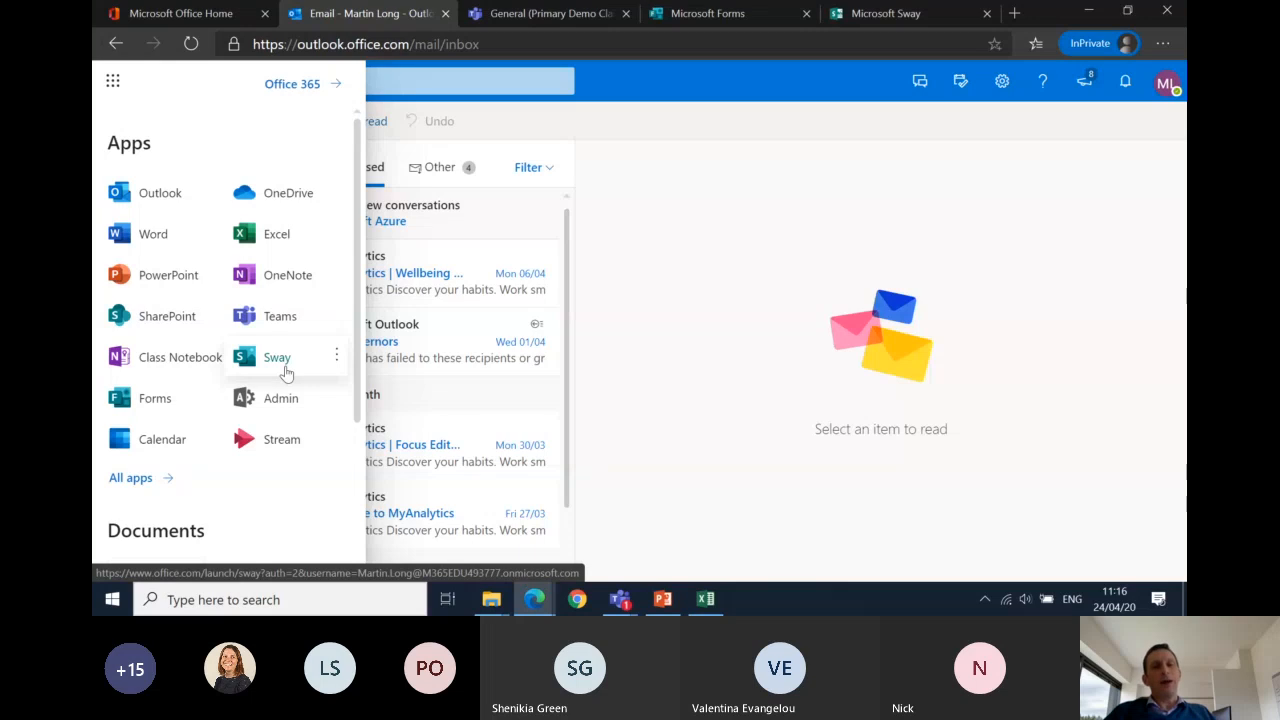
Step: Return to the Sway start page and look over its templates, recent Sways and featured Sways
click(886, 12)
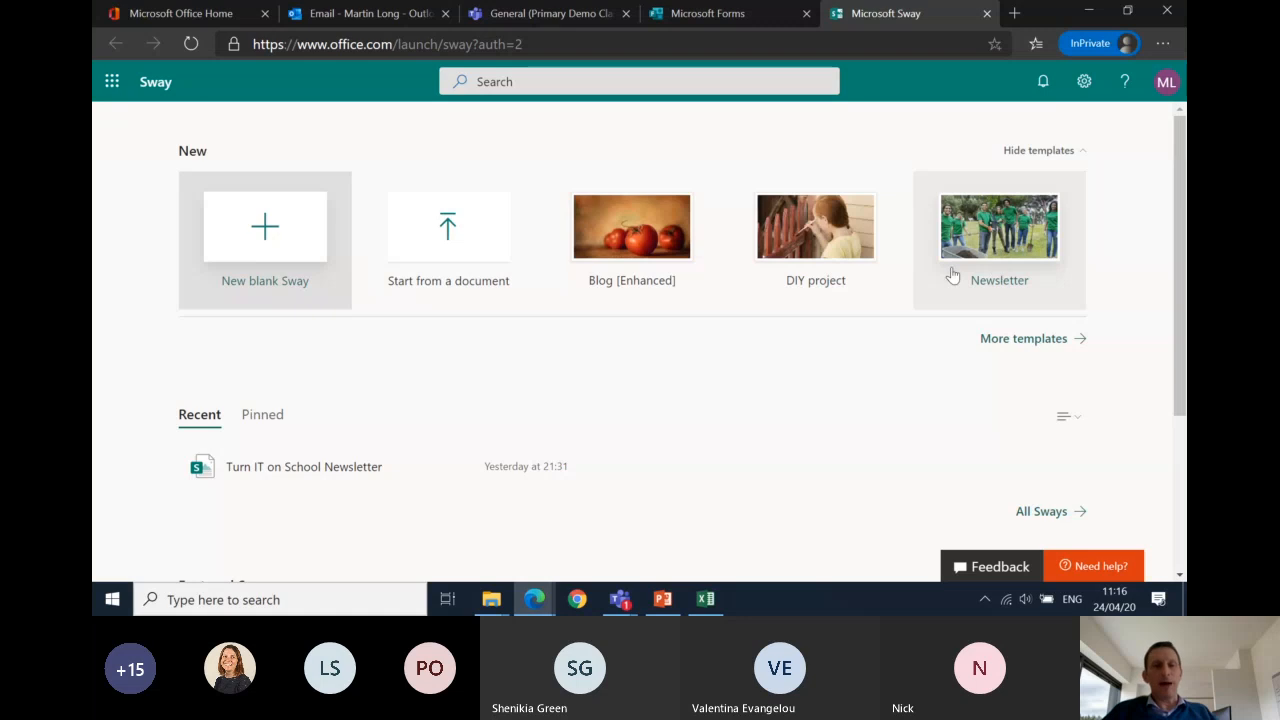
scroll(838, 346, down, 1)
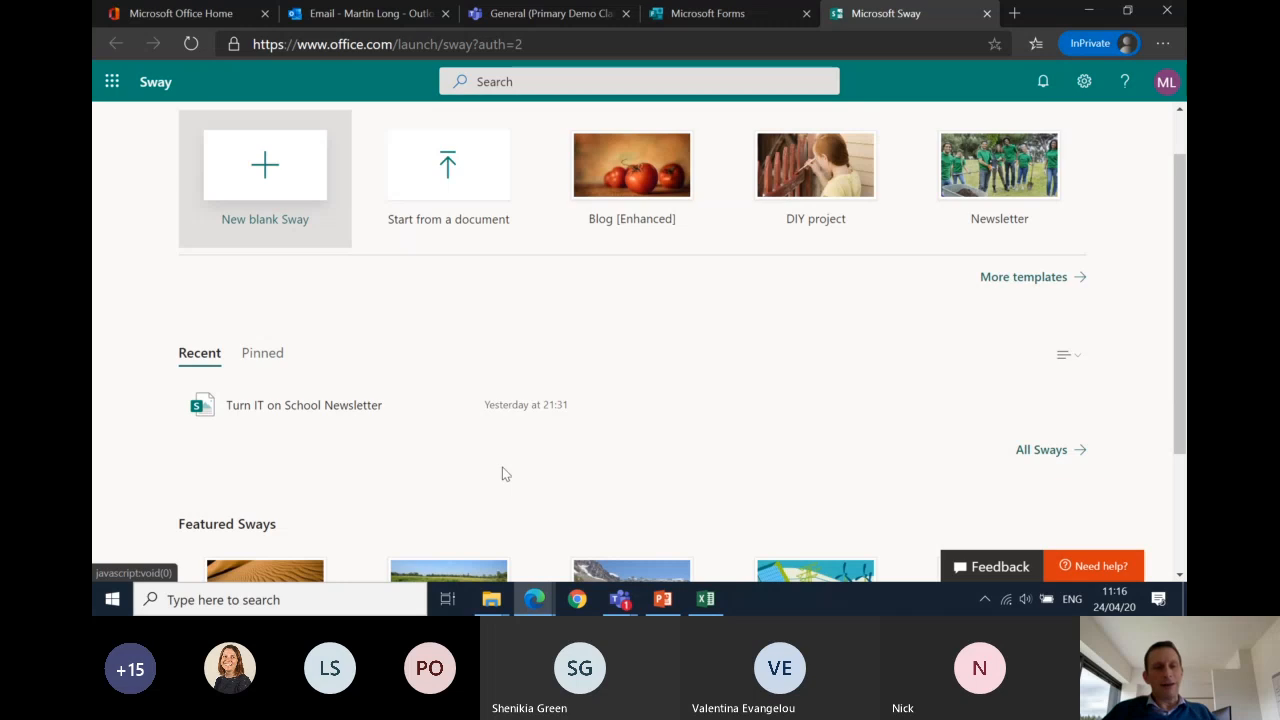
scroll(503, 470, down, 3)
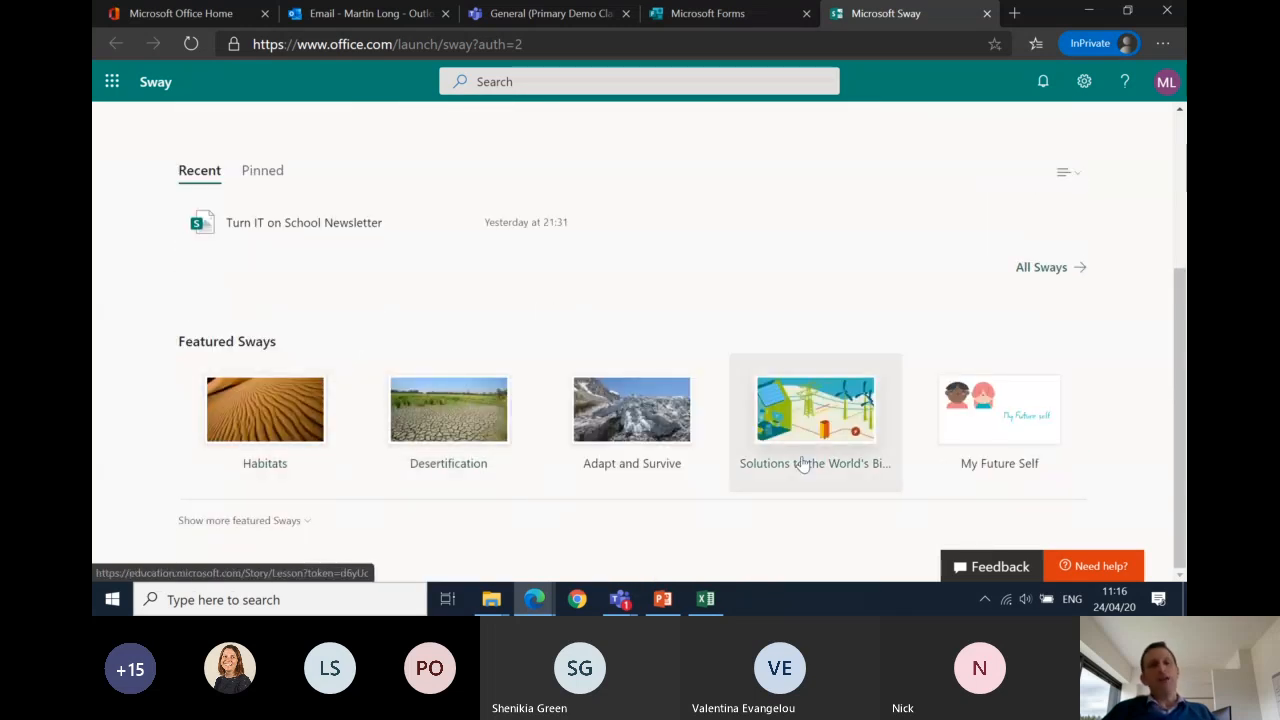
scroll(786, 462, up, 4)
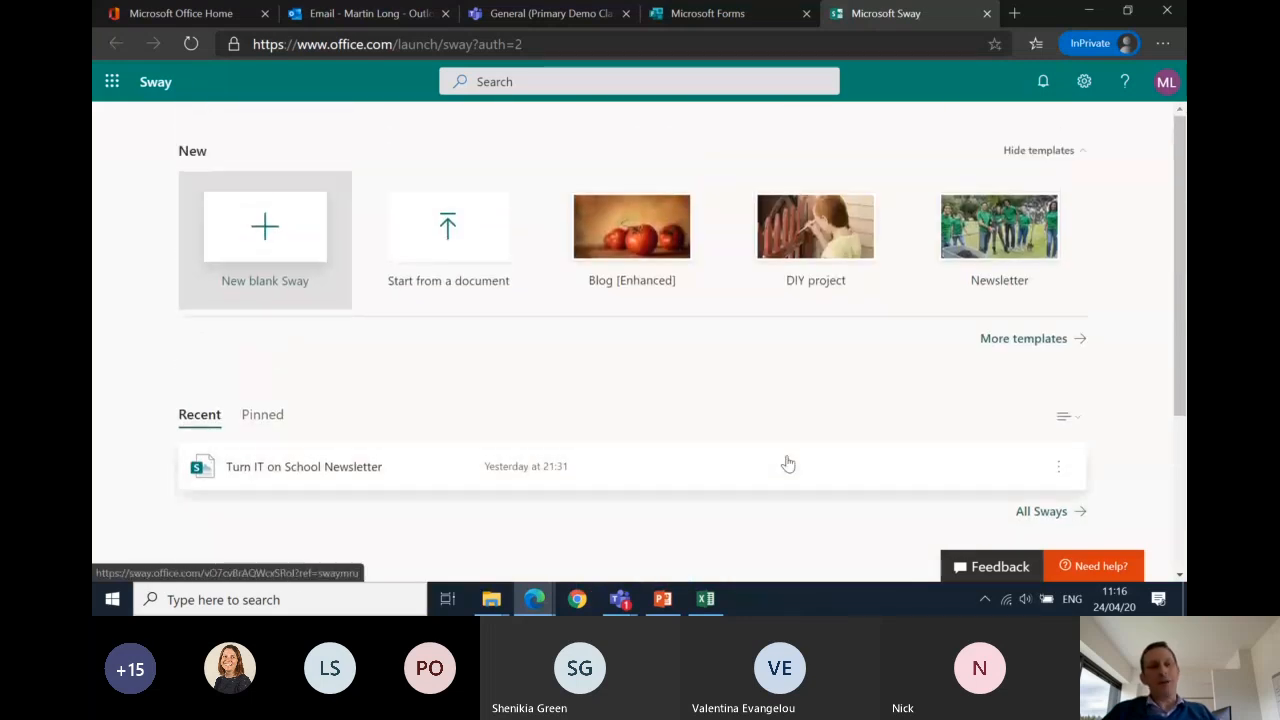
Step: Browse the full gallery of Sway templates and return to the Sway start page
click(1044, 345)
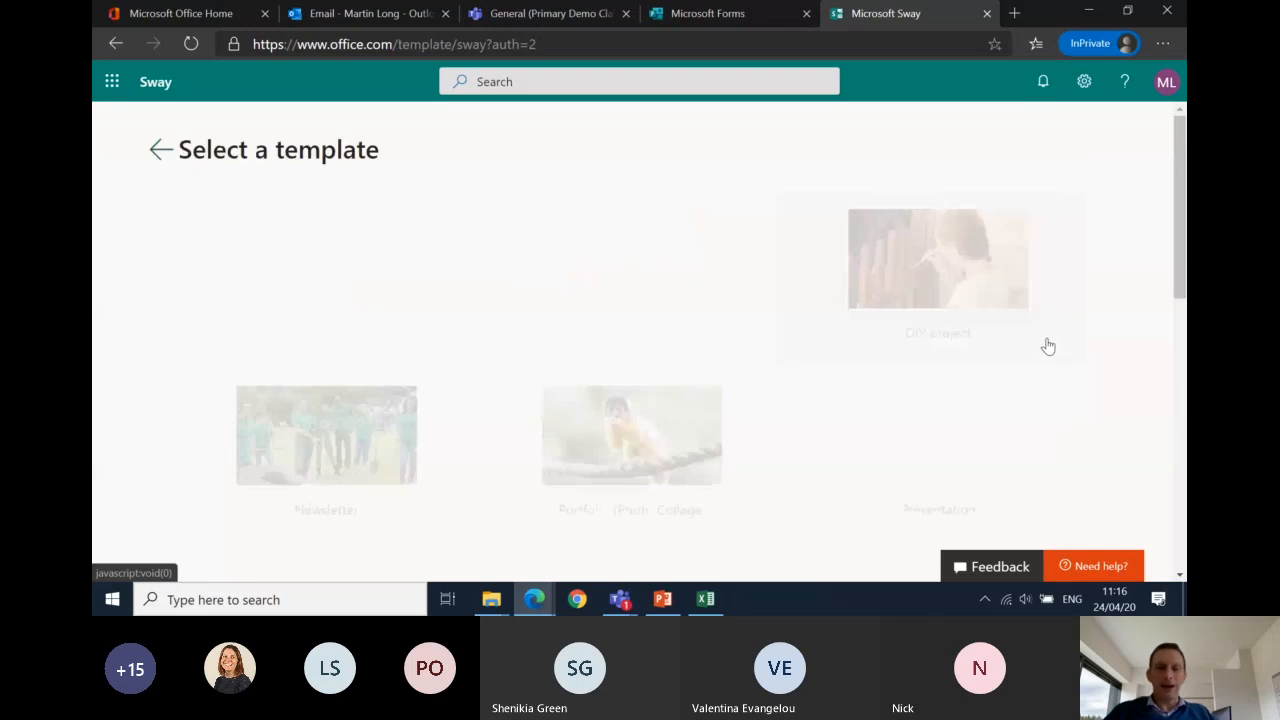
scroll(1047, 345, down, 2)
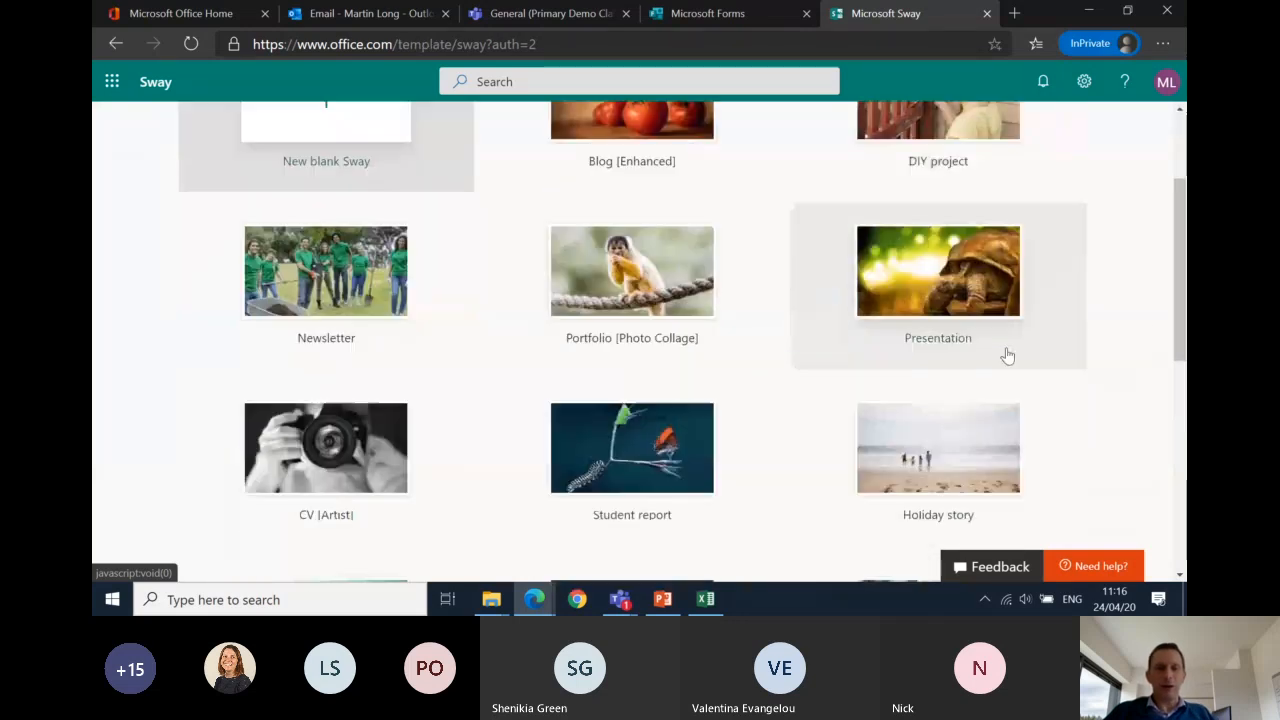
scroll(1008, 355, down, 4)
scroll(1008, 355, down, 1)
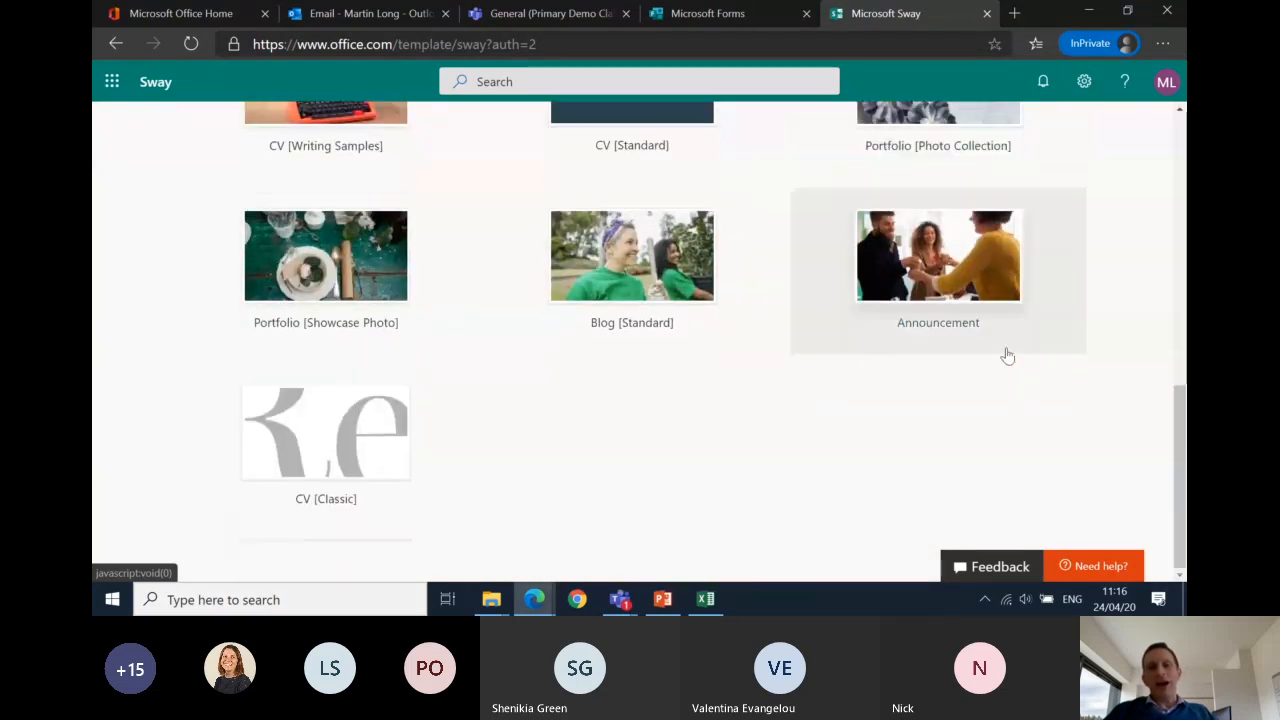
scroll(1008, 356, up, 7)
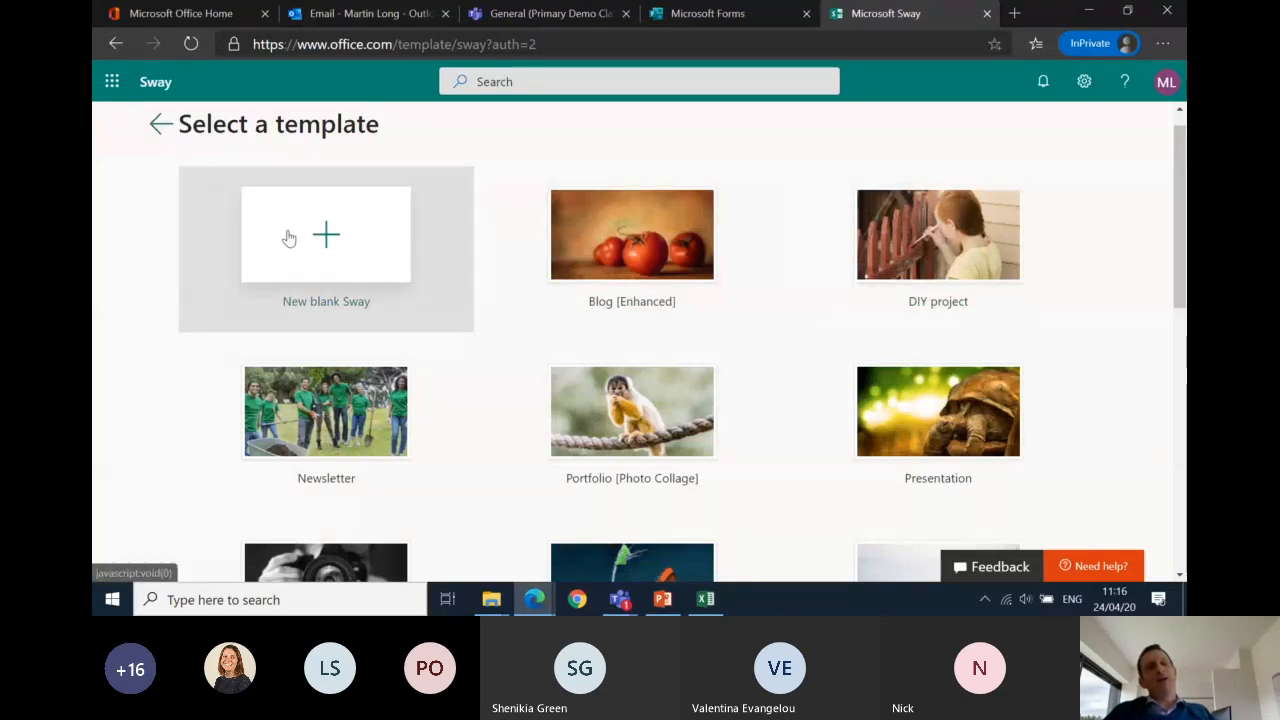
click(161, 124)
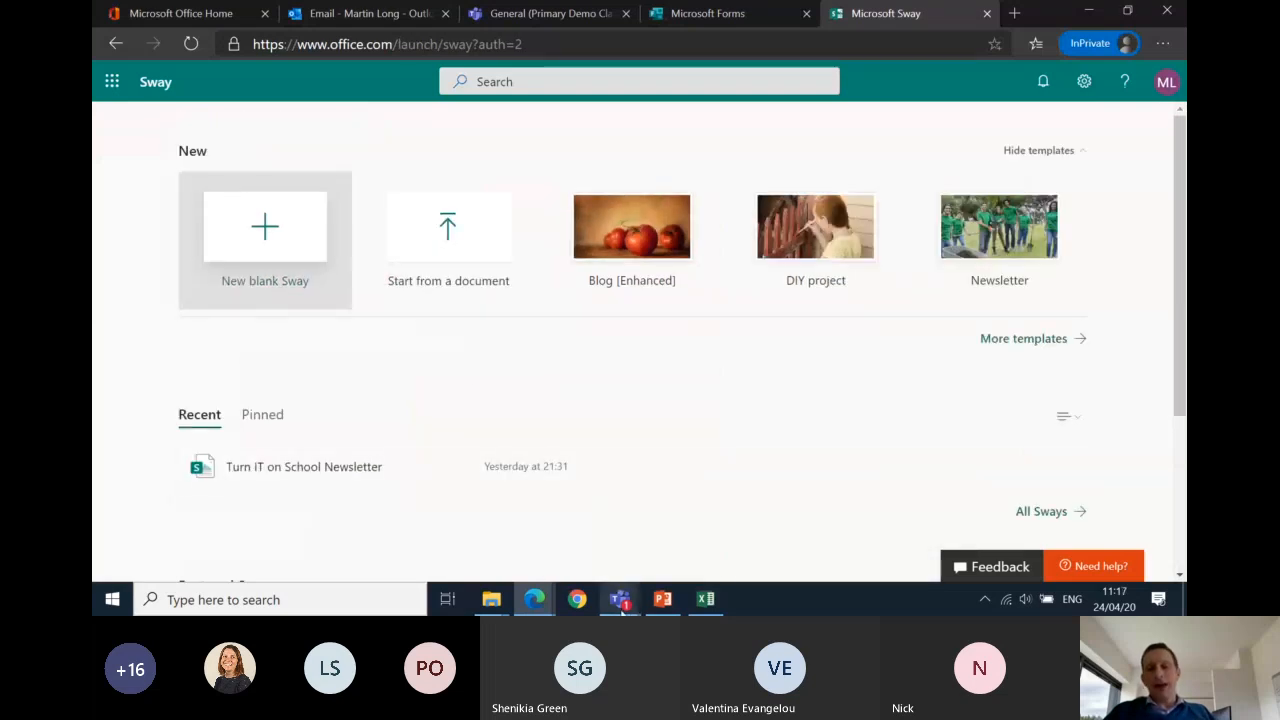
Step: Switch to the Microsoft Teams meeting and mute all other participants
mouse_move(621, 603)
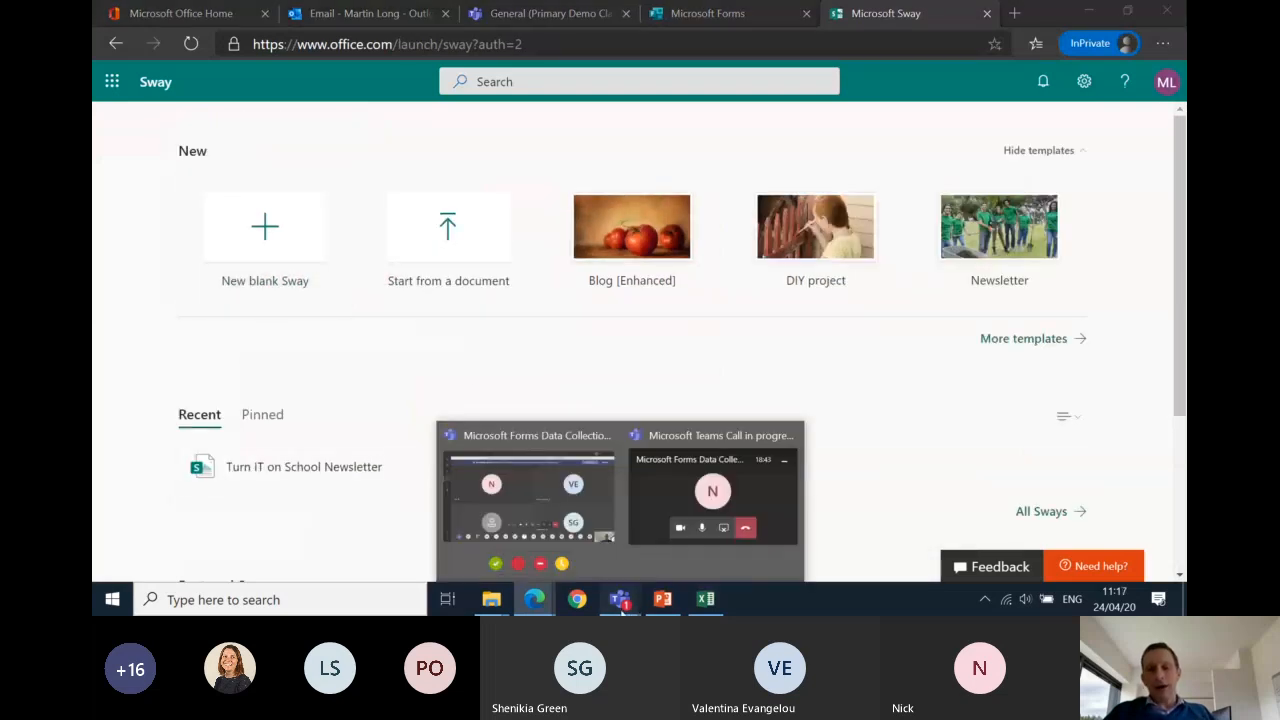
click(577, 507)
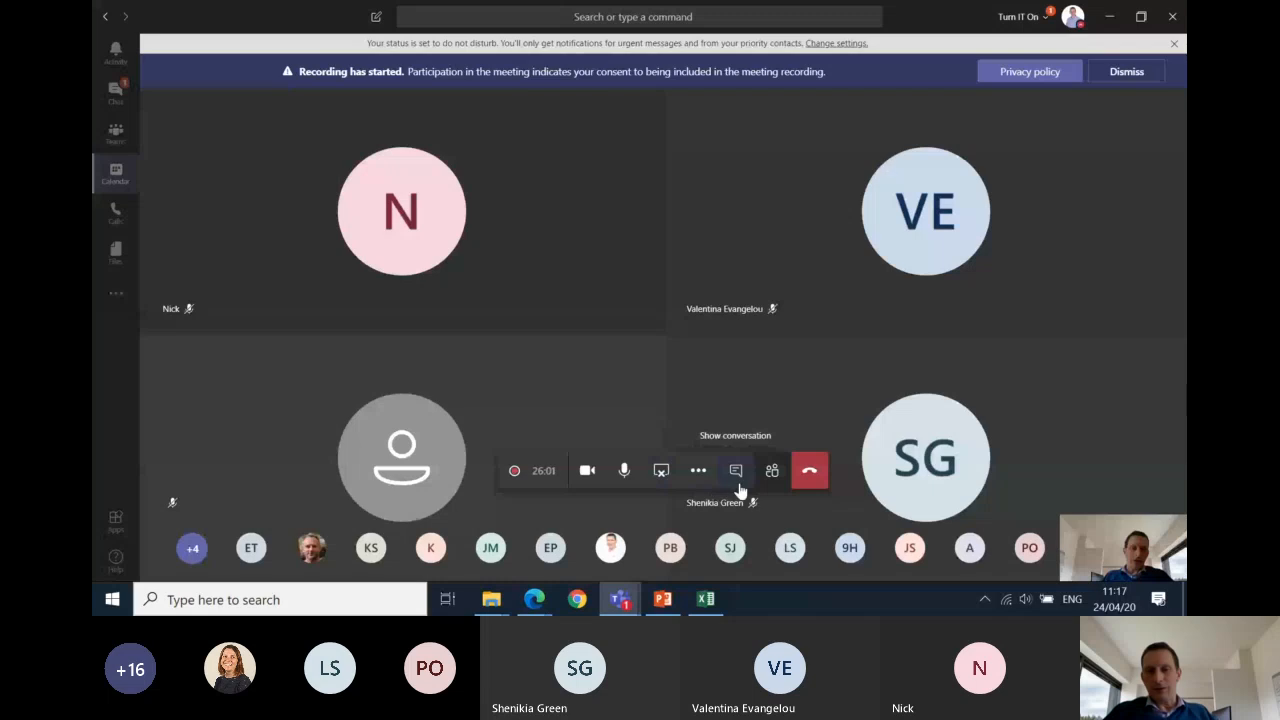
click(770, 478)
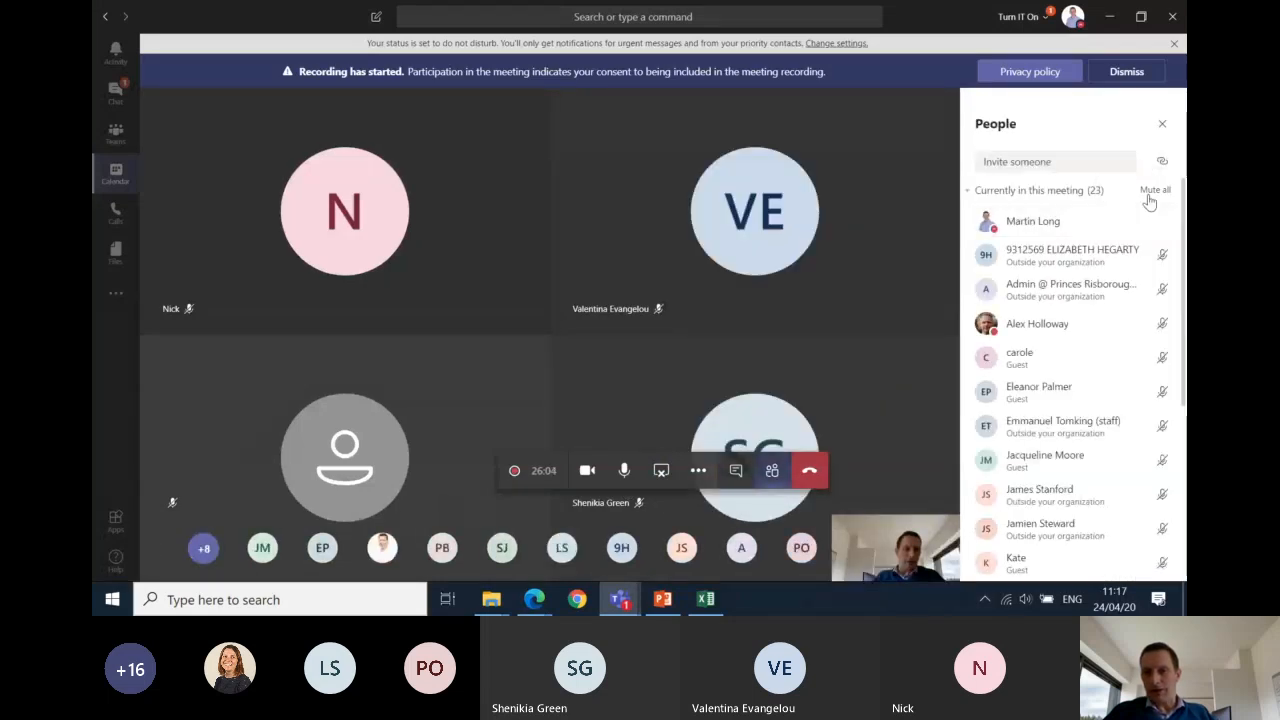
click(1156, 192)
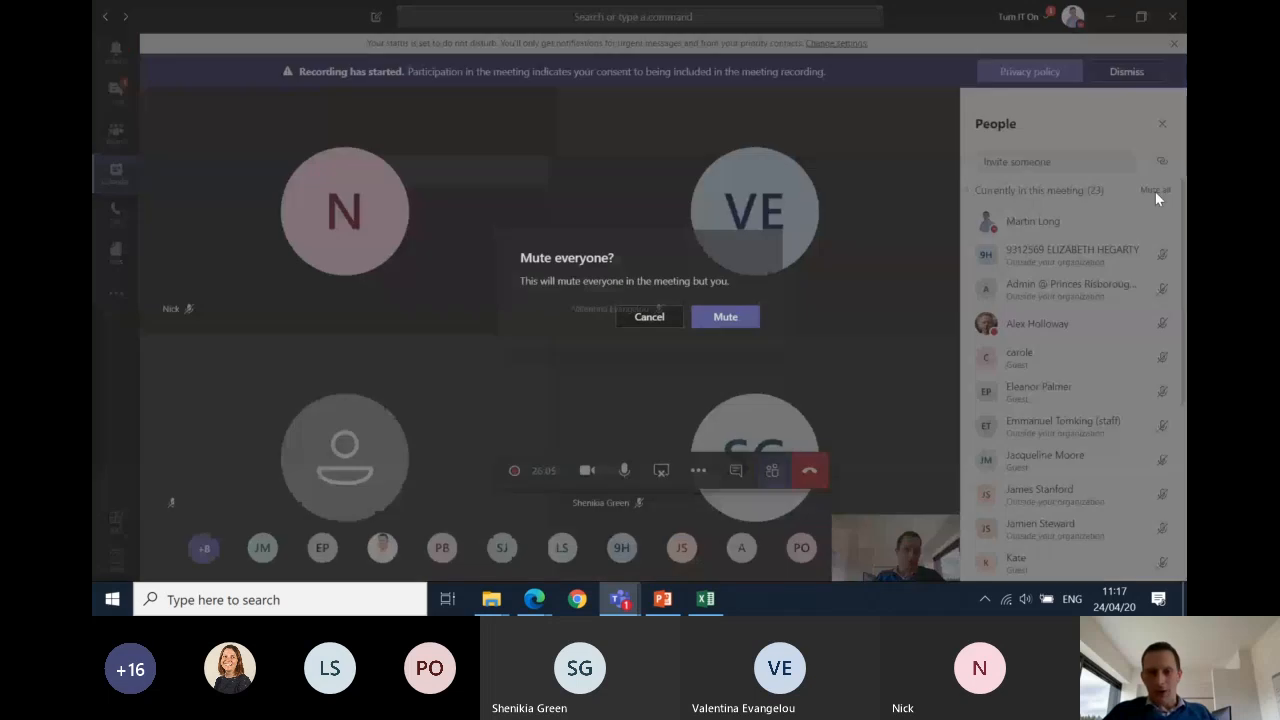
click(726, 318)
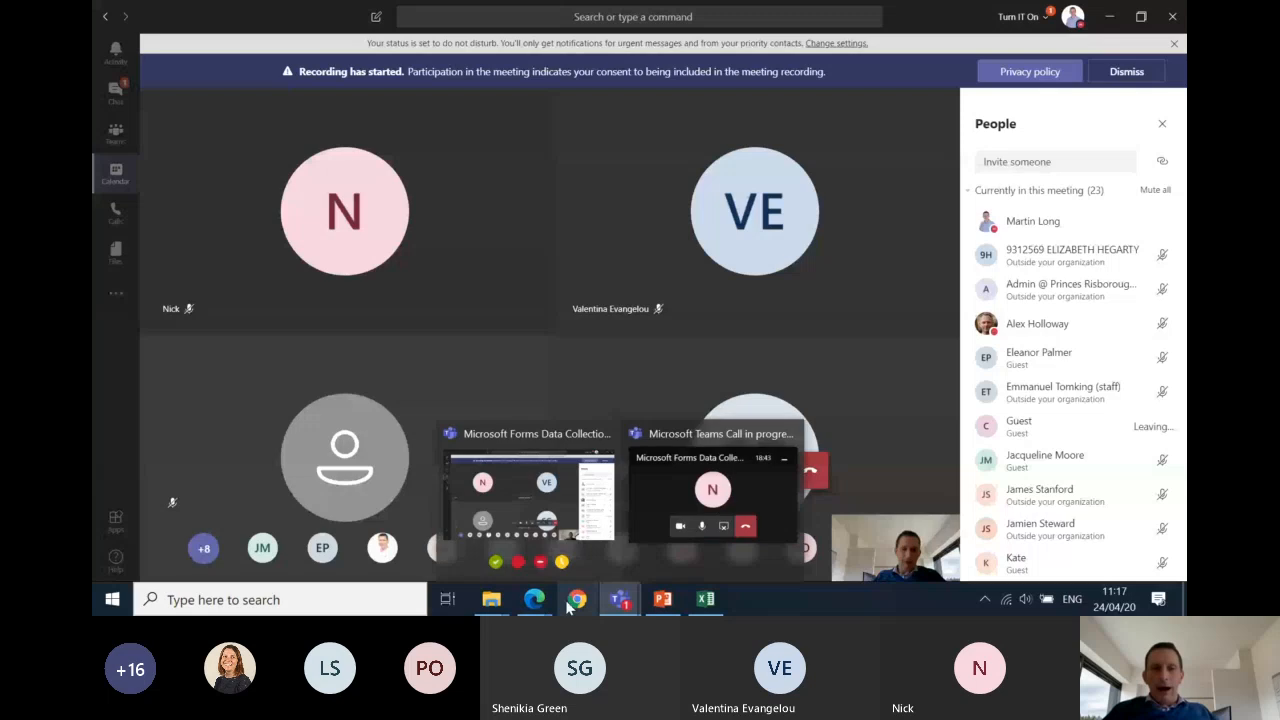
Step: Switch back to Sway in the browser and open the recent Turn IT on School Newsletter, signing in to view it
mouse_move(555, 600)
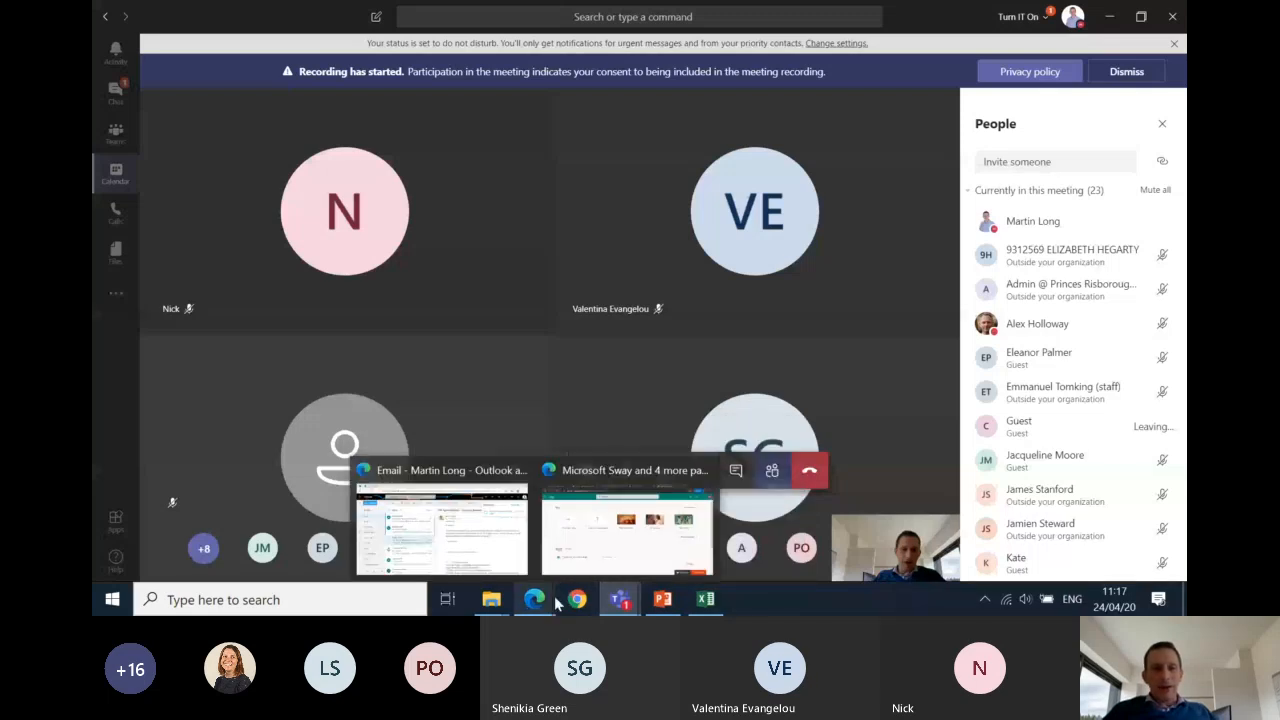
click(610, 535)
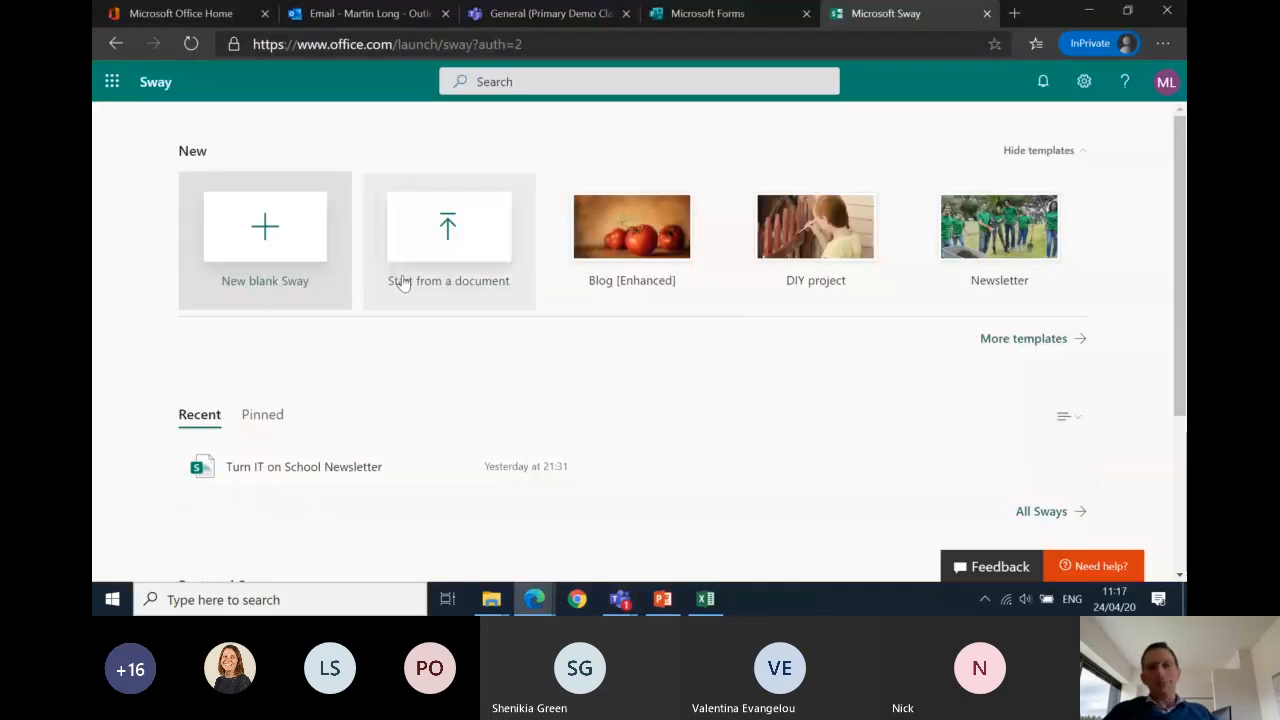
click(334, 472)
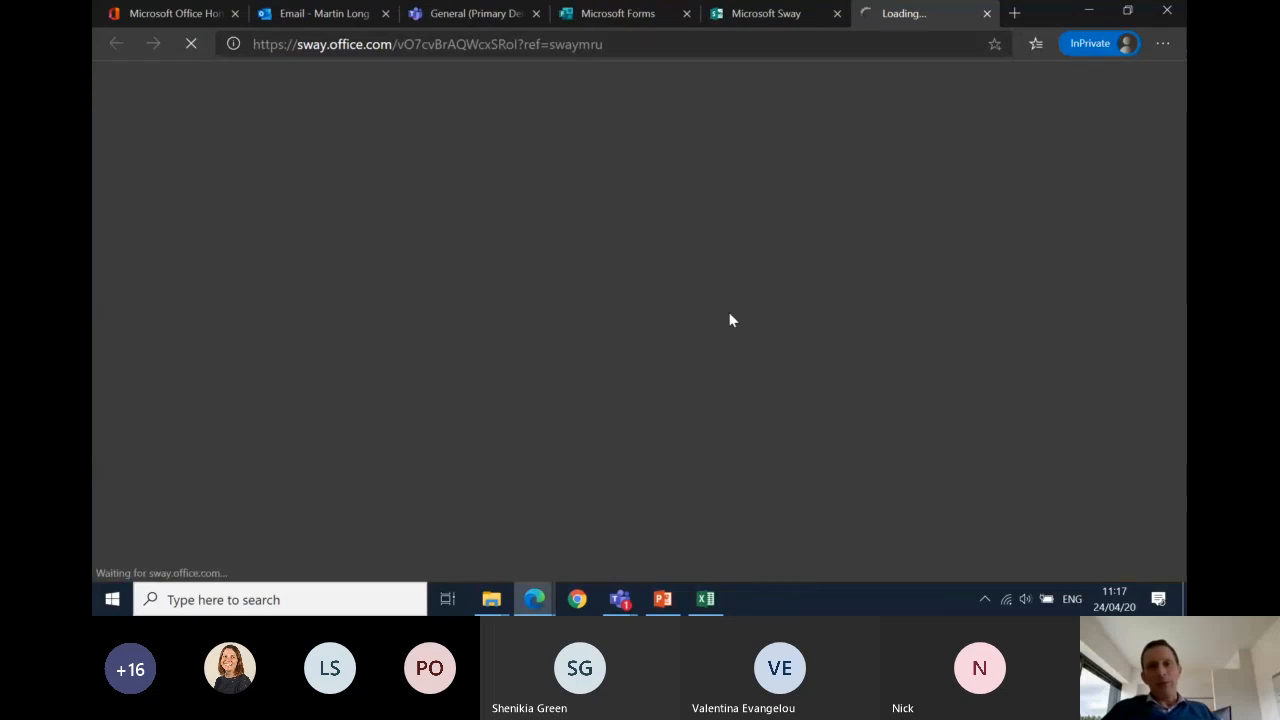
click(768, 15)
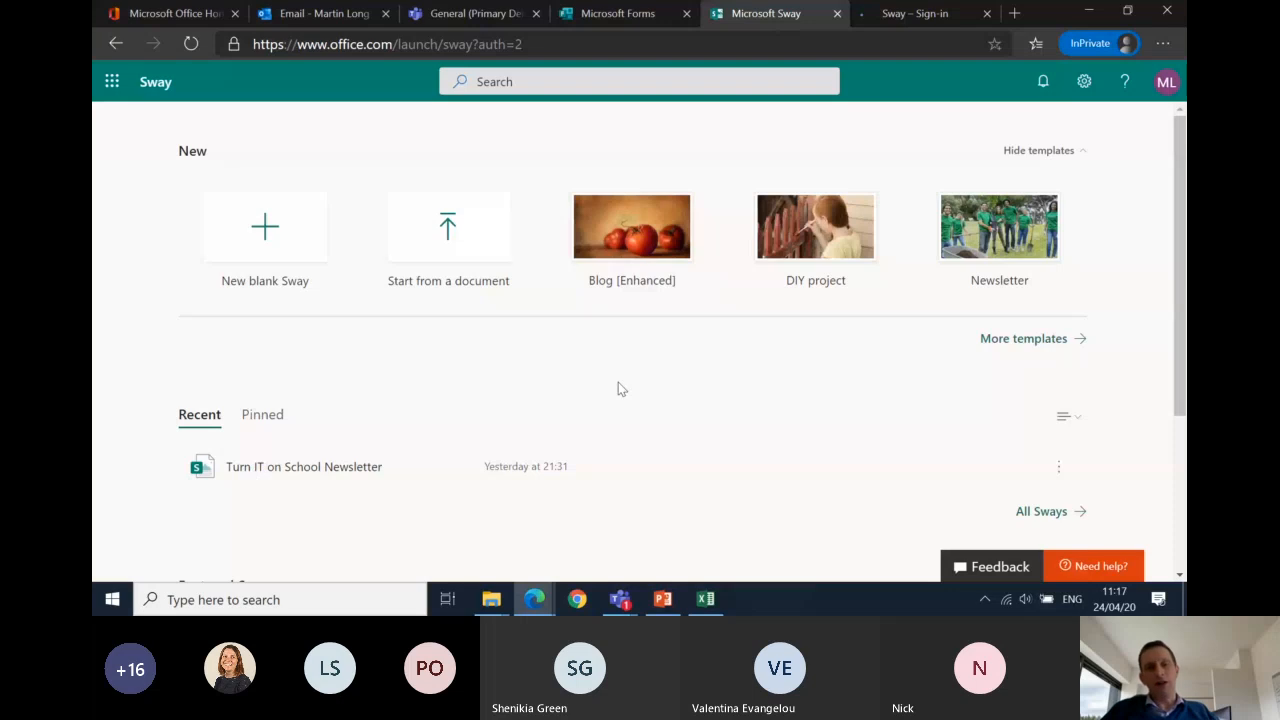
click(912, 15)
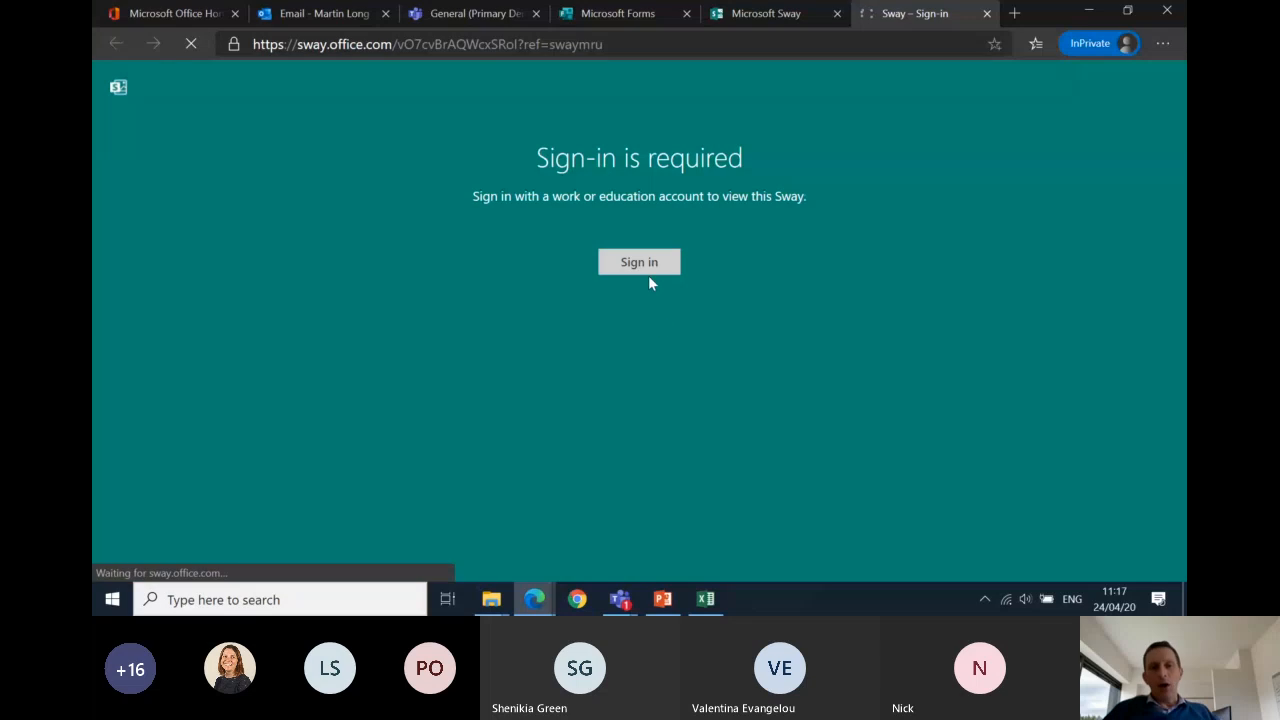
click(648, 273)
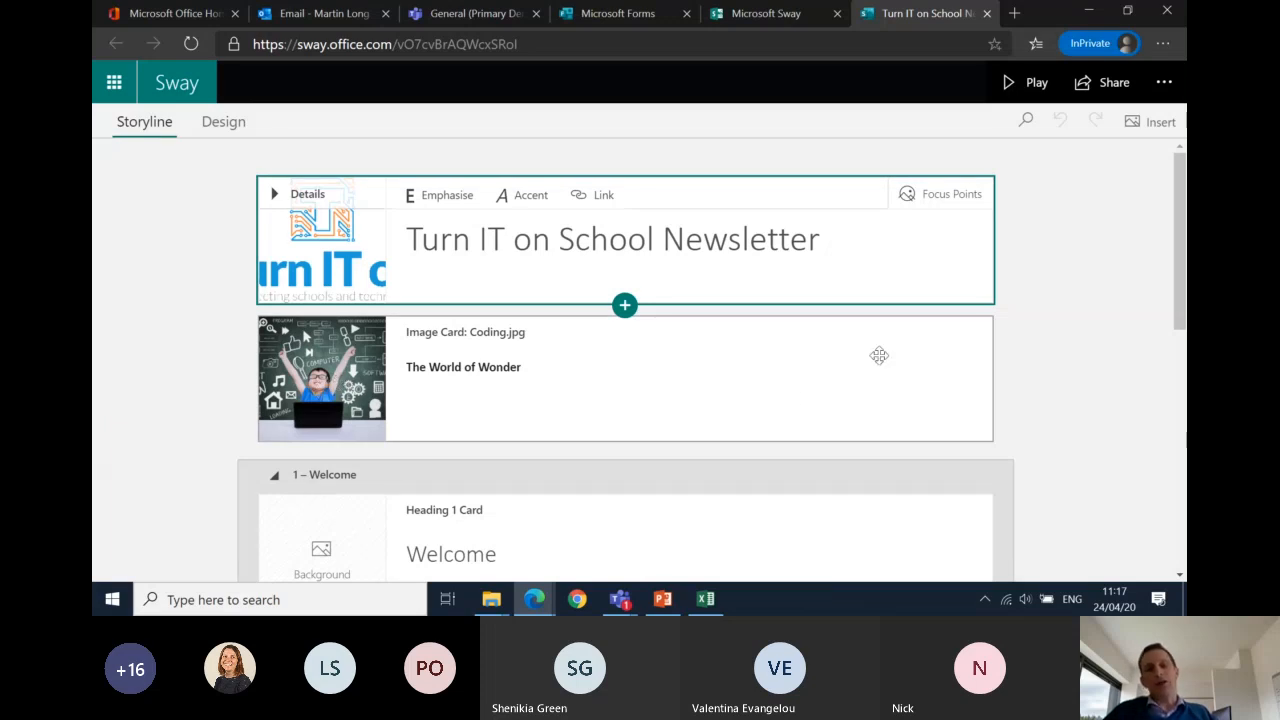
Step: Review the newsletter's storyline cards from the title through the Welcome and The Coding Conundrum sections
scroll(1123, 386, down, 1)
scroll(1123, 386, up, 1)
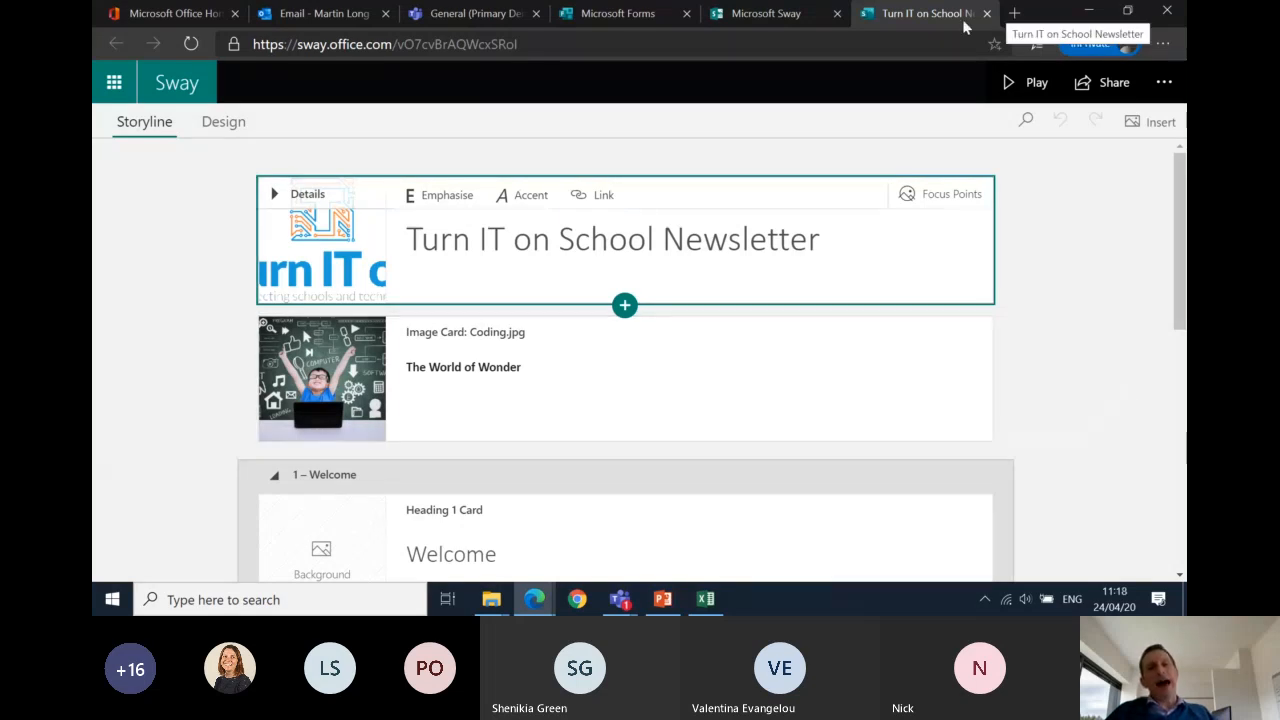
click(790, 13)
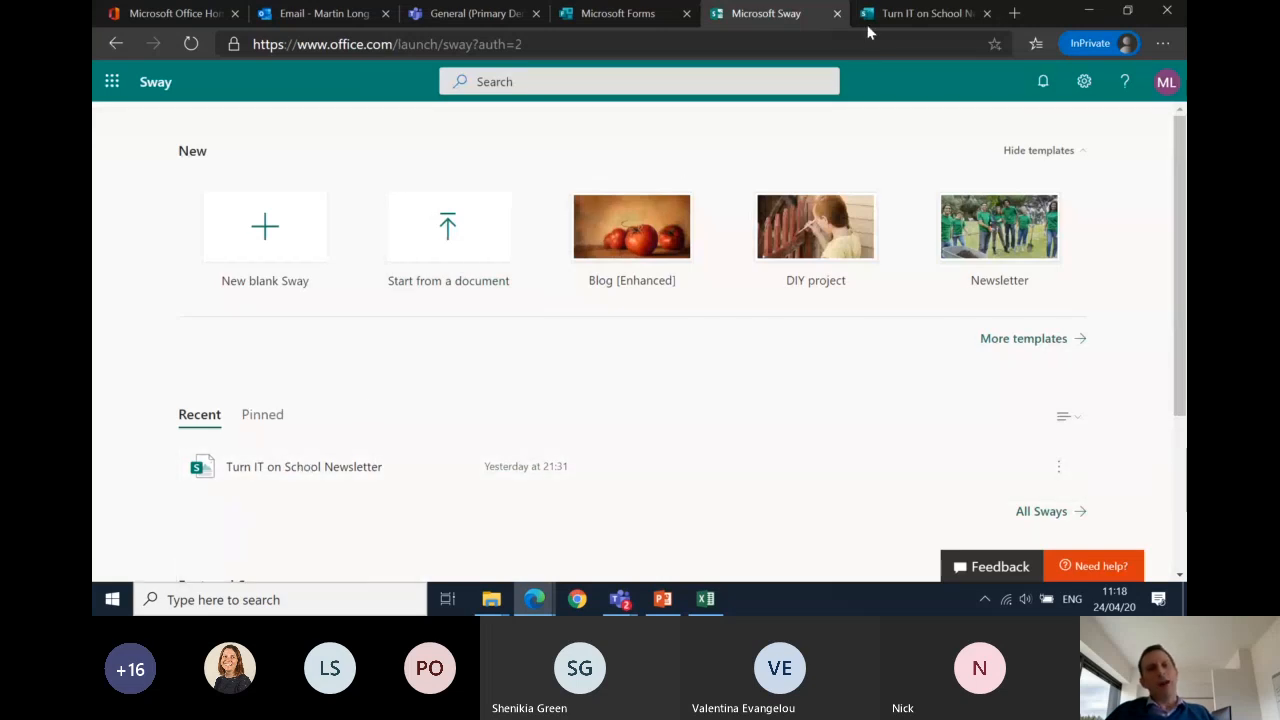
click(895, 14)
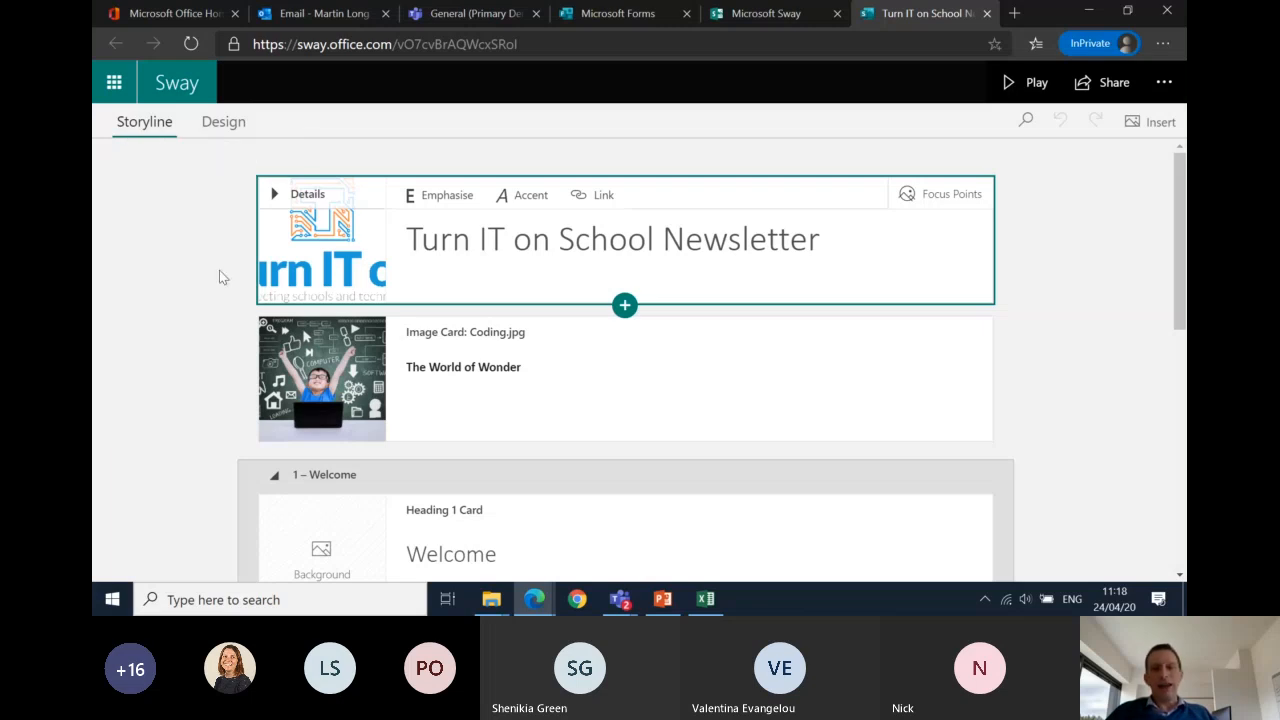
scroll(890, 366, down, 5)
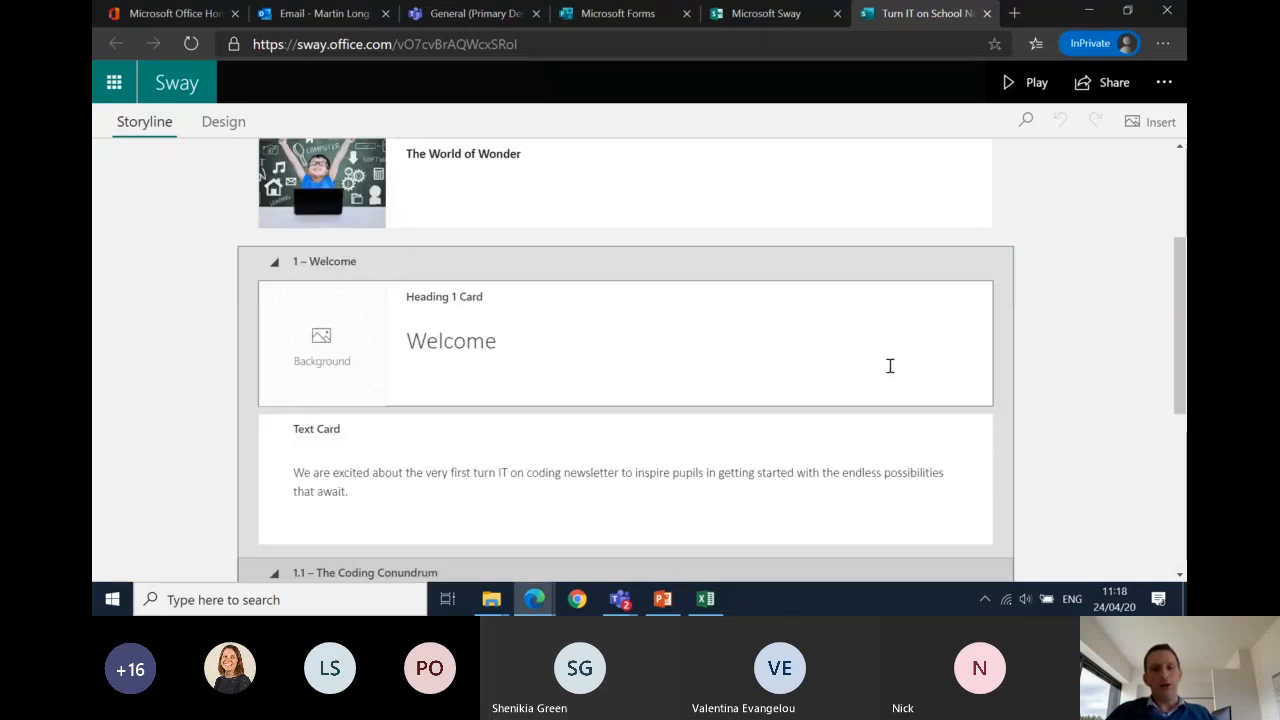
scroll(889, 365, up, 2)
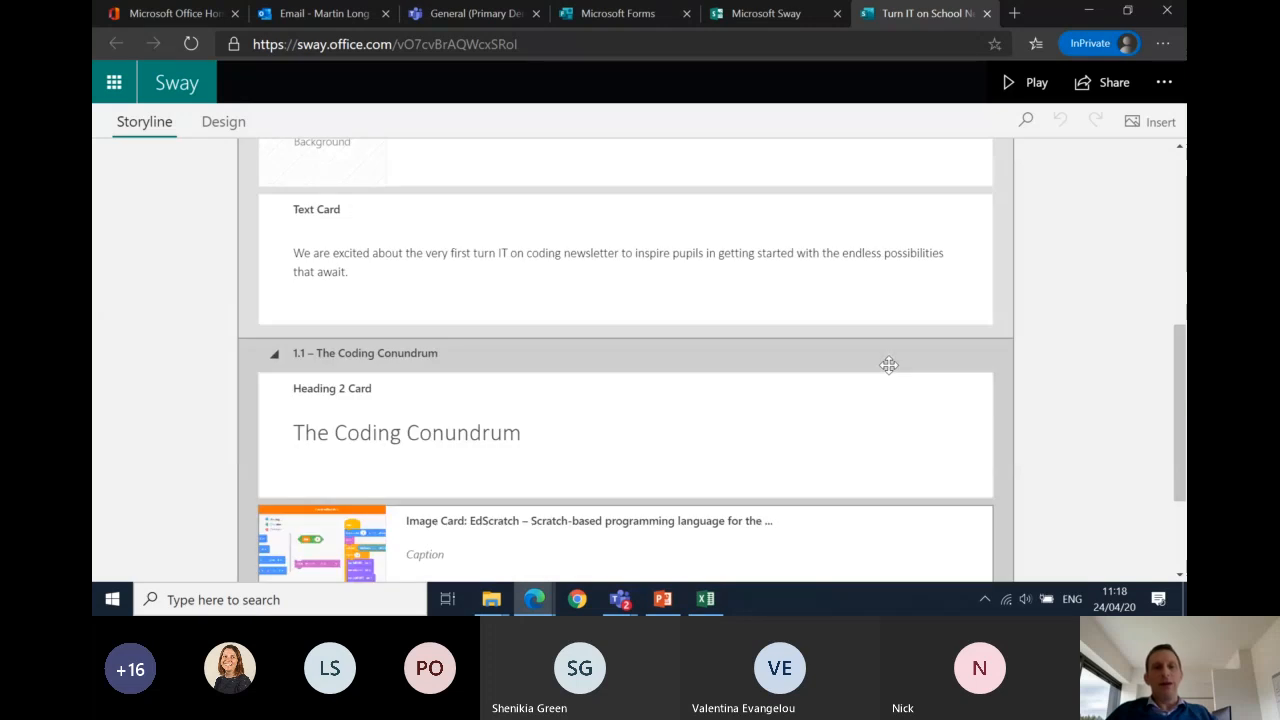
scroll(889, 365, up, 6)
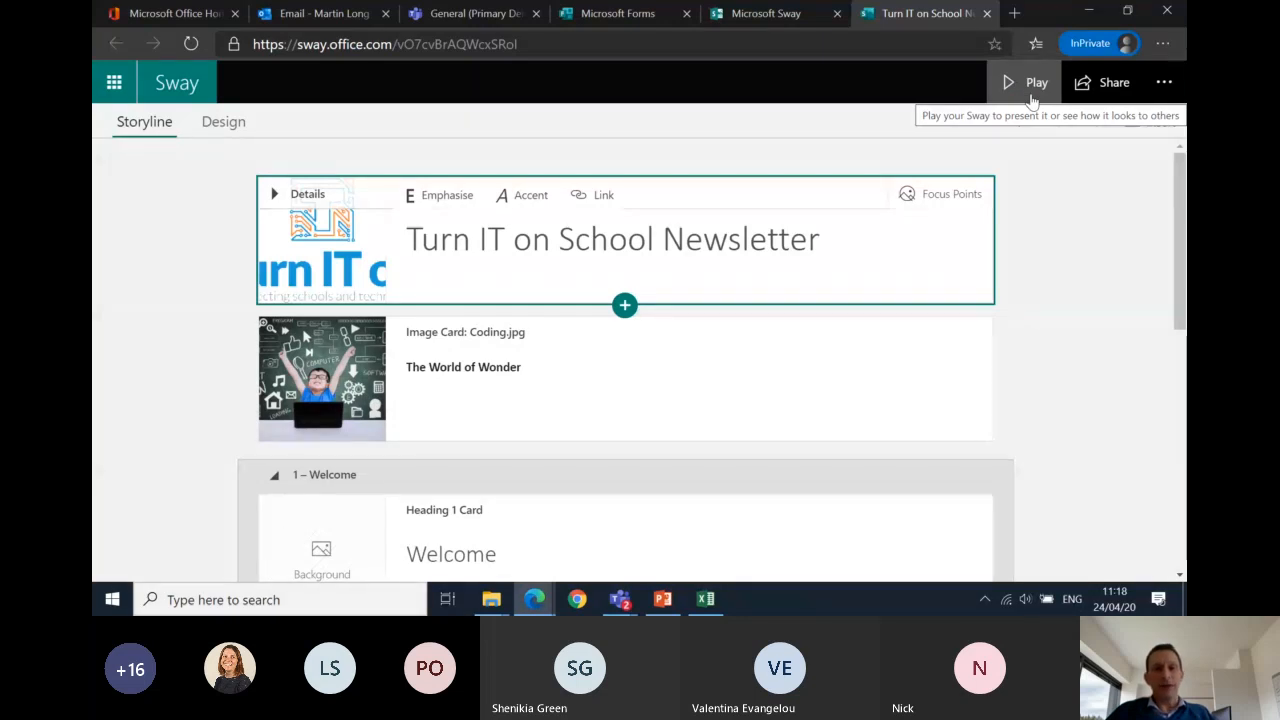
Step: Play the newsletter Sway and look through it down to The Coding Conundrum image, returning to the title
click(1032, 98)
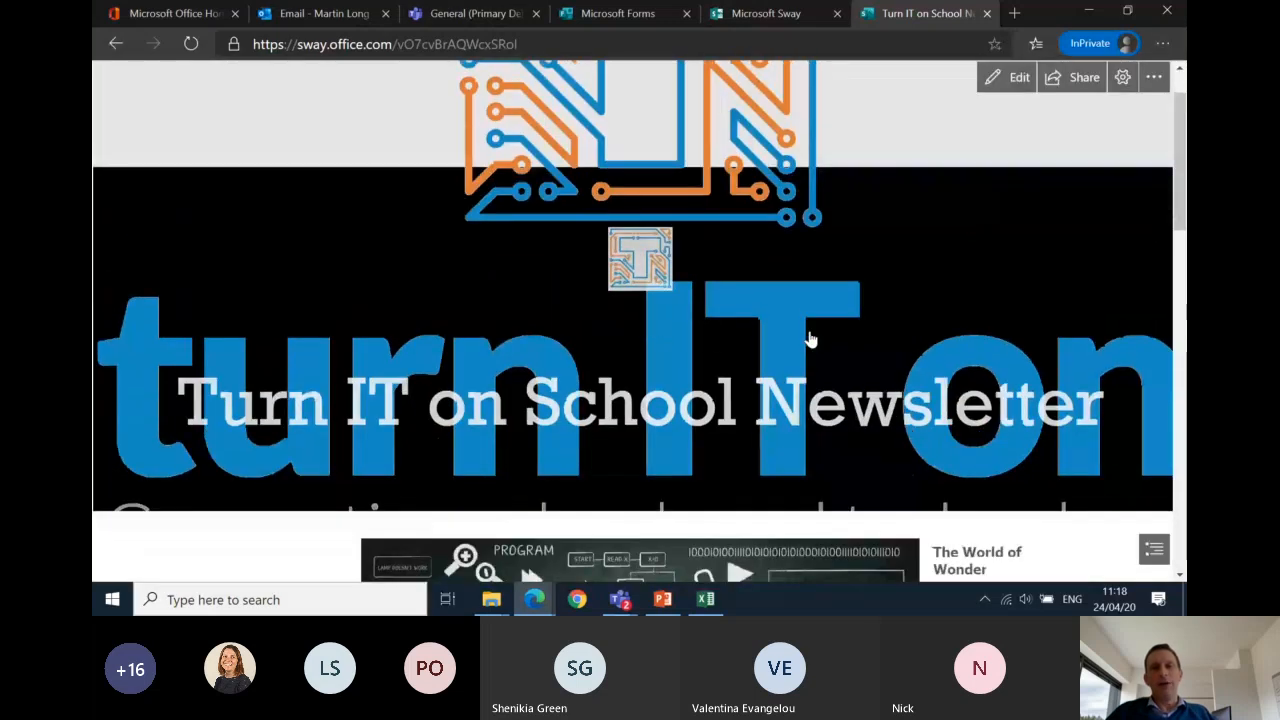
scroll(810, 340, down, 3)
scroll(810, 340, down, 1)
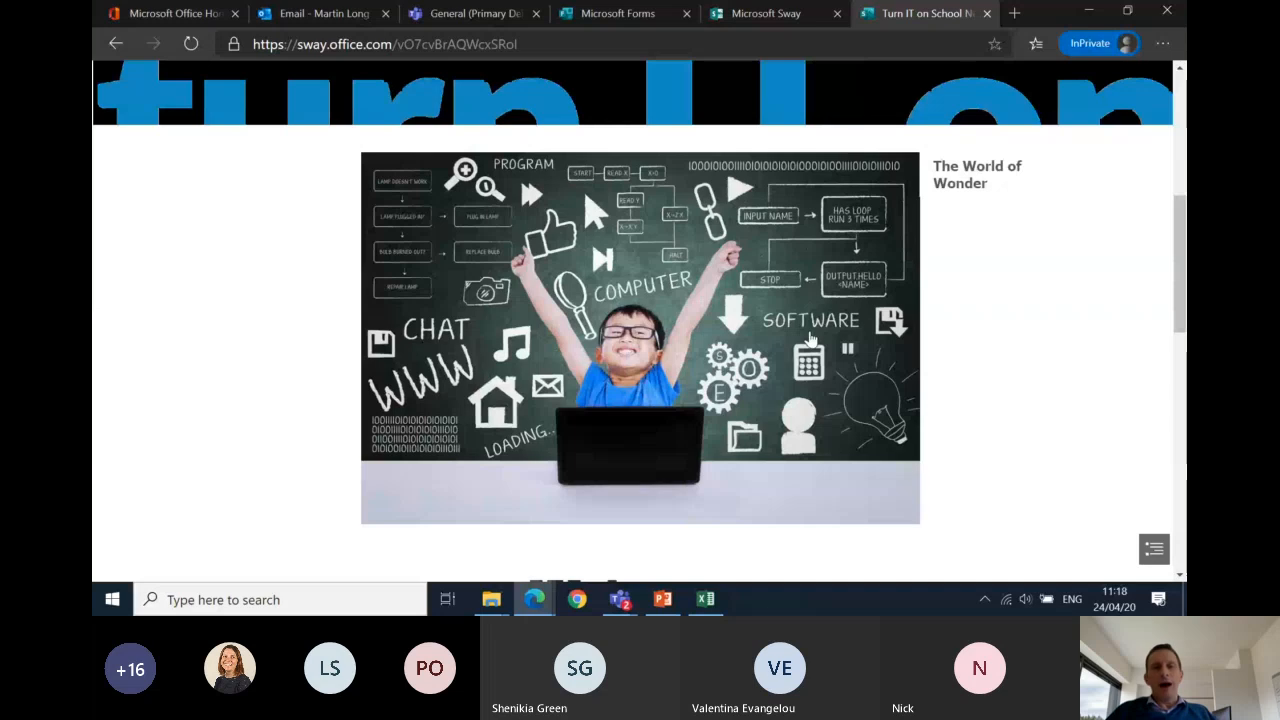
scroll(812, 340, down, 3)
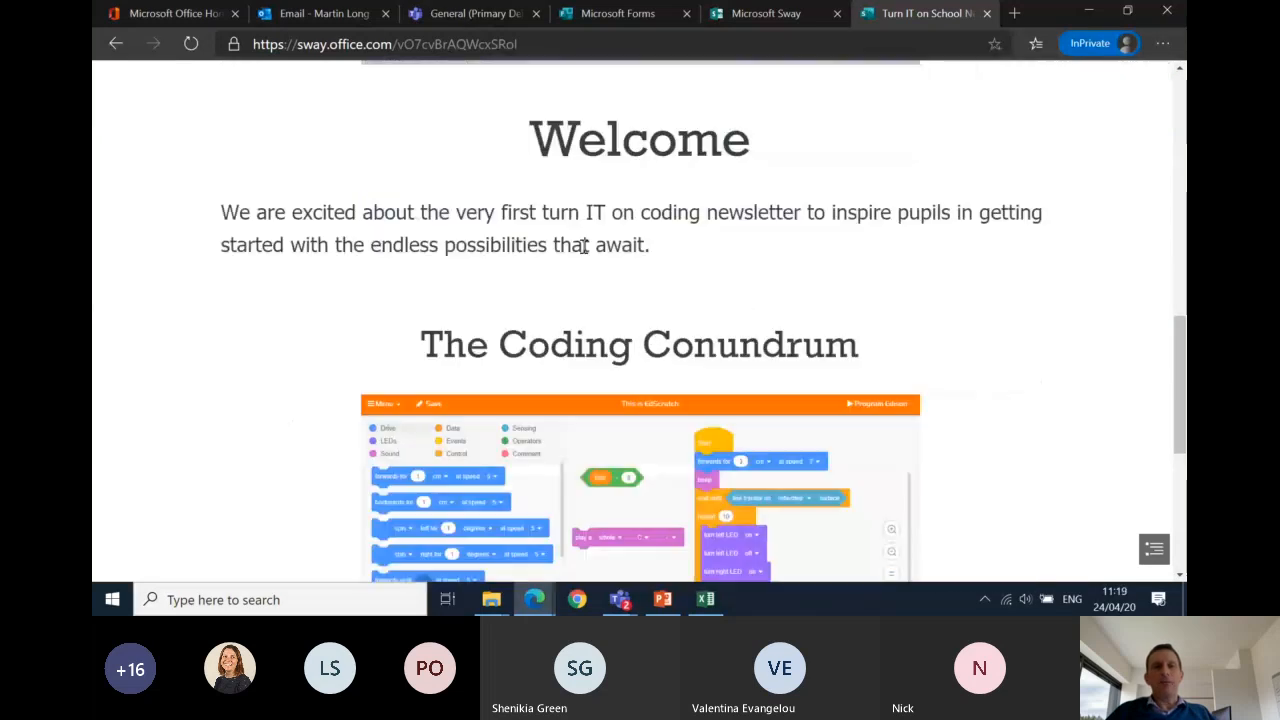
scroll(750, 410, down, 2)
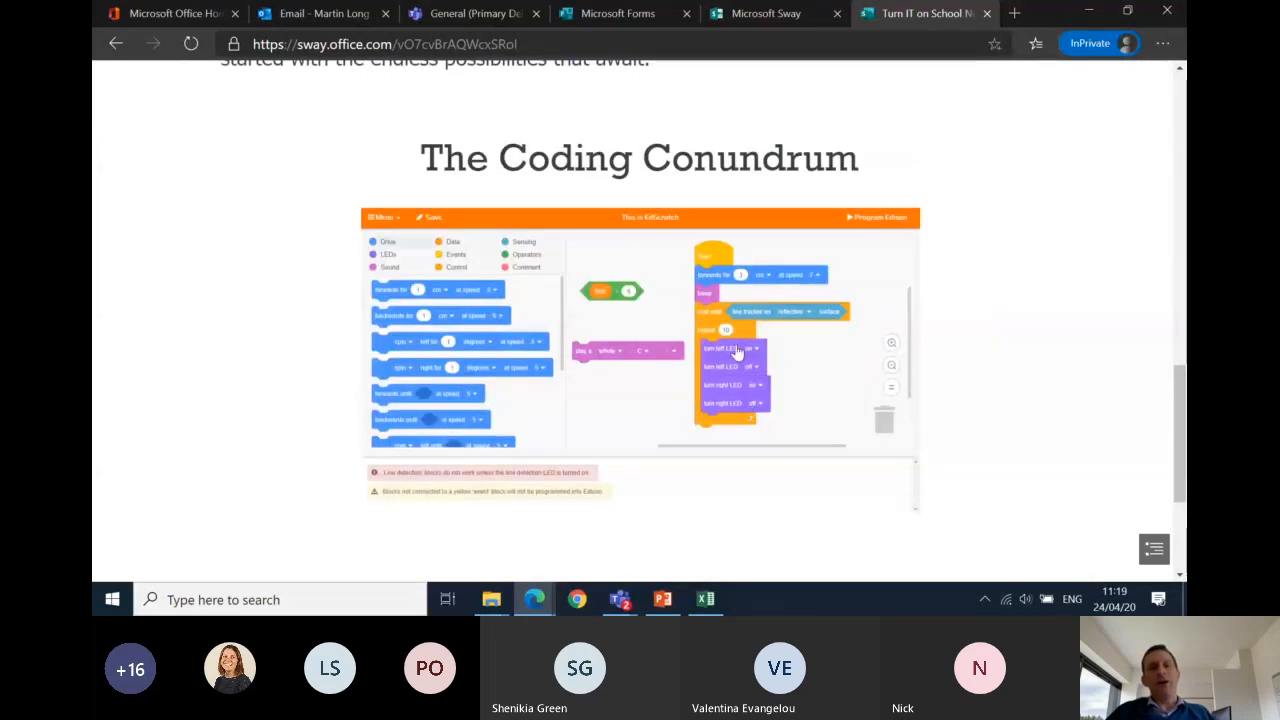
scroll(736, 352, up, 8)
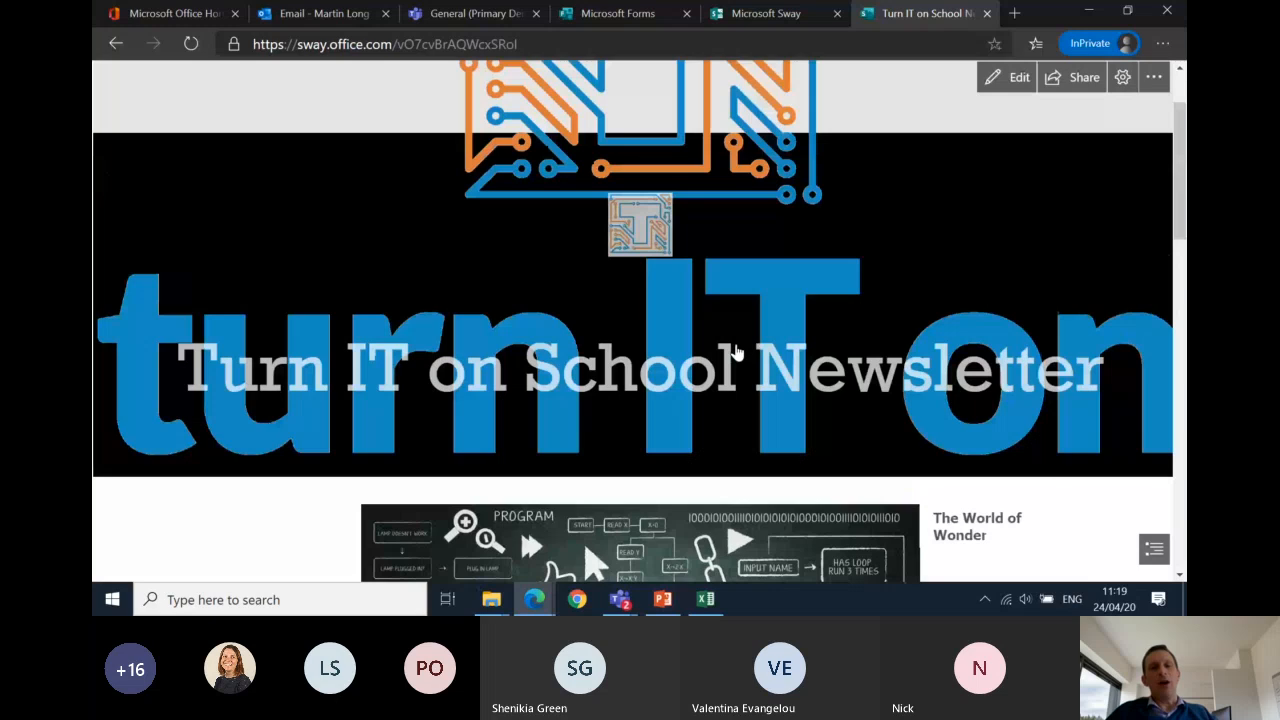
Step: Return the newsletter to editing and open the style options for its design
scroll(737, 351, down, 2)
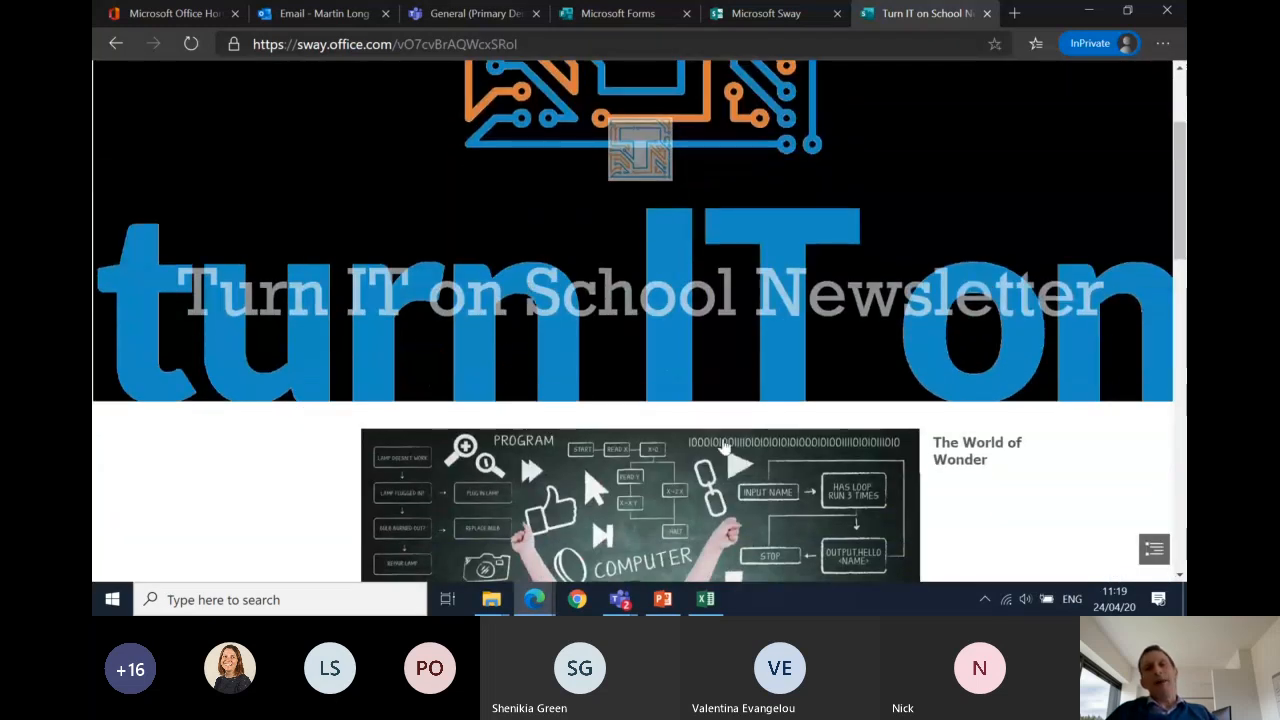
scroll(724, 448, up, 3)
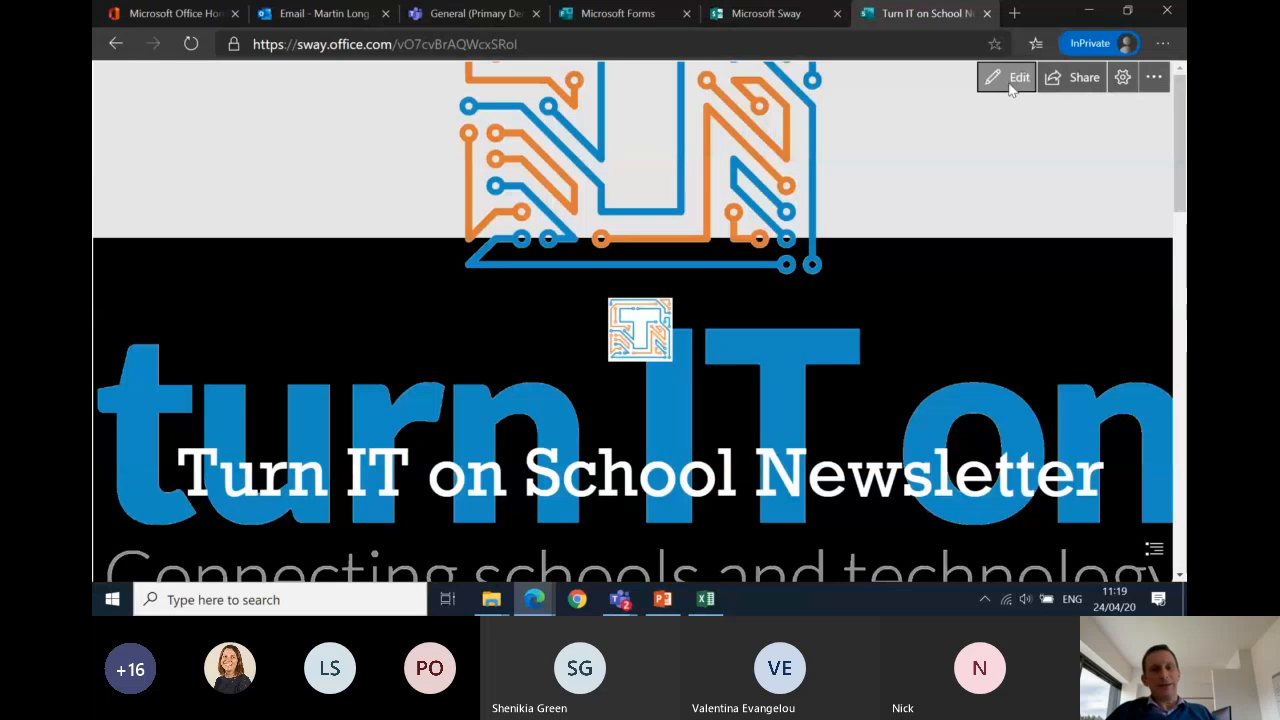
click(1012, 80)
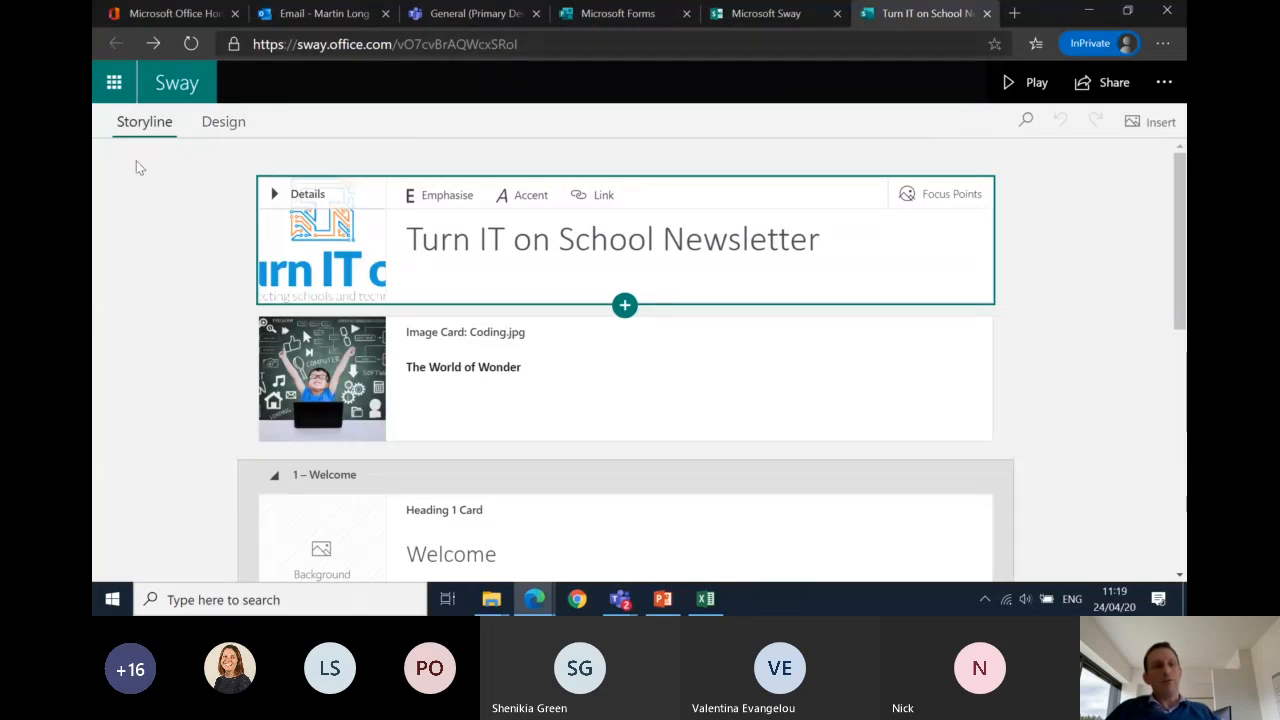
click(222, 124)
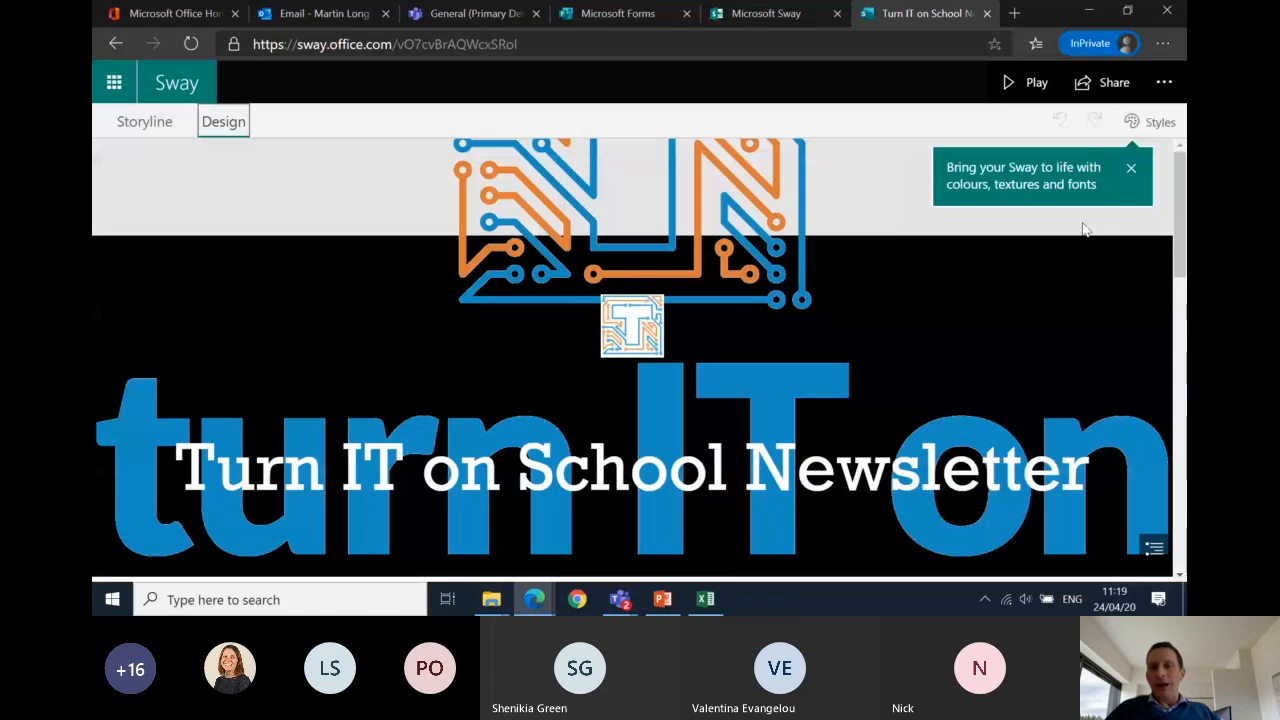
click(1158, 124)
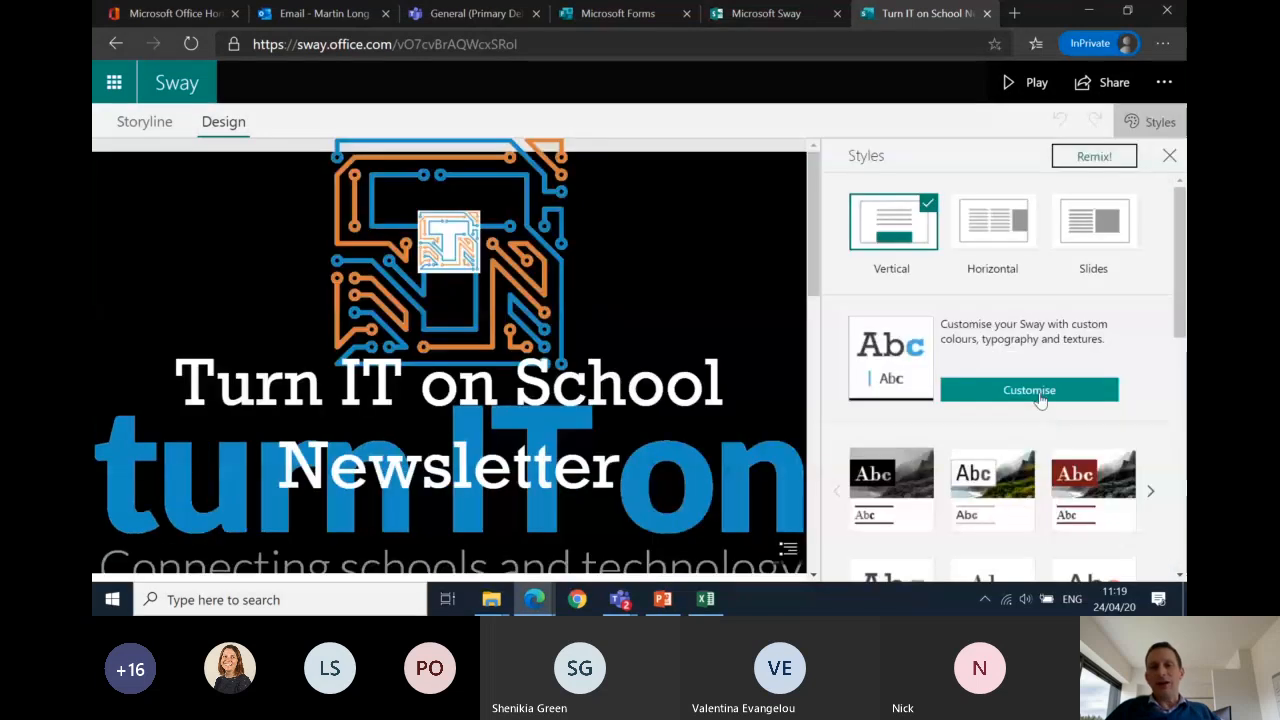
Step: Look through the gallery of Sway styles from the layout options down to the illustrated pastel designs and partway back
scroll(1040, 398, down, 5)
scroll(1040, 398, up, 5)
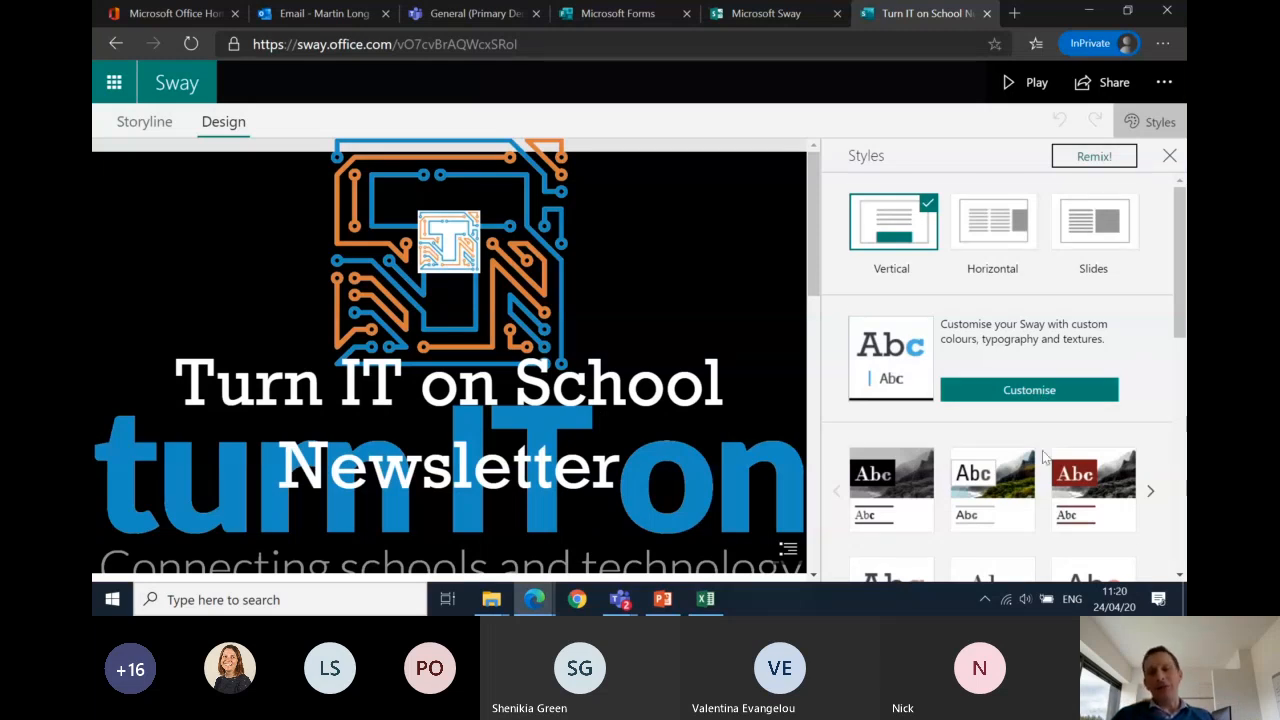
scroll(1041, 420, down, 5)
scroll(1042, 450, down, 1)
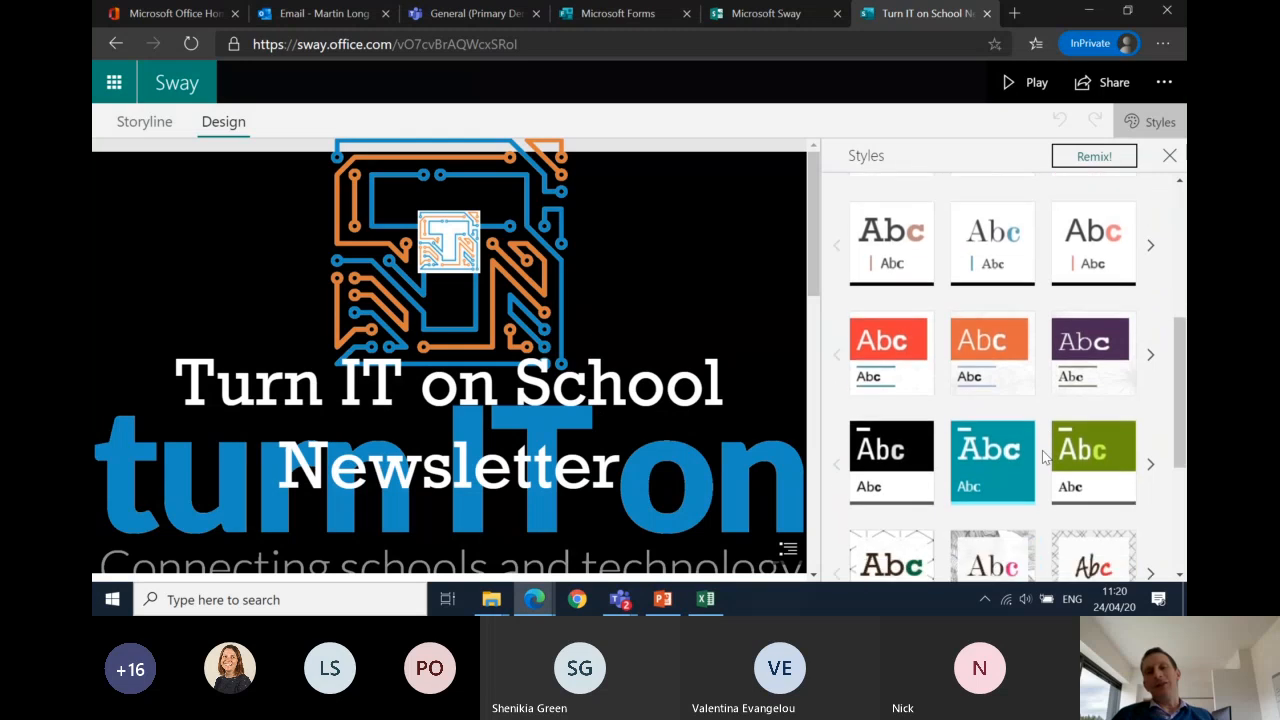
scroll(1042, 450, down, 1)
scroll(990, 500, down, 1)
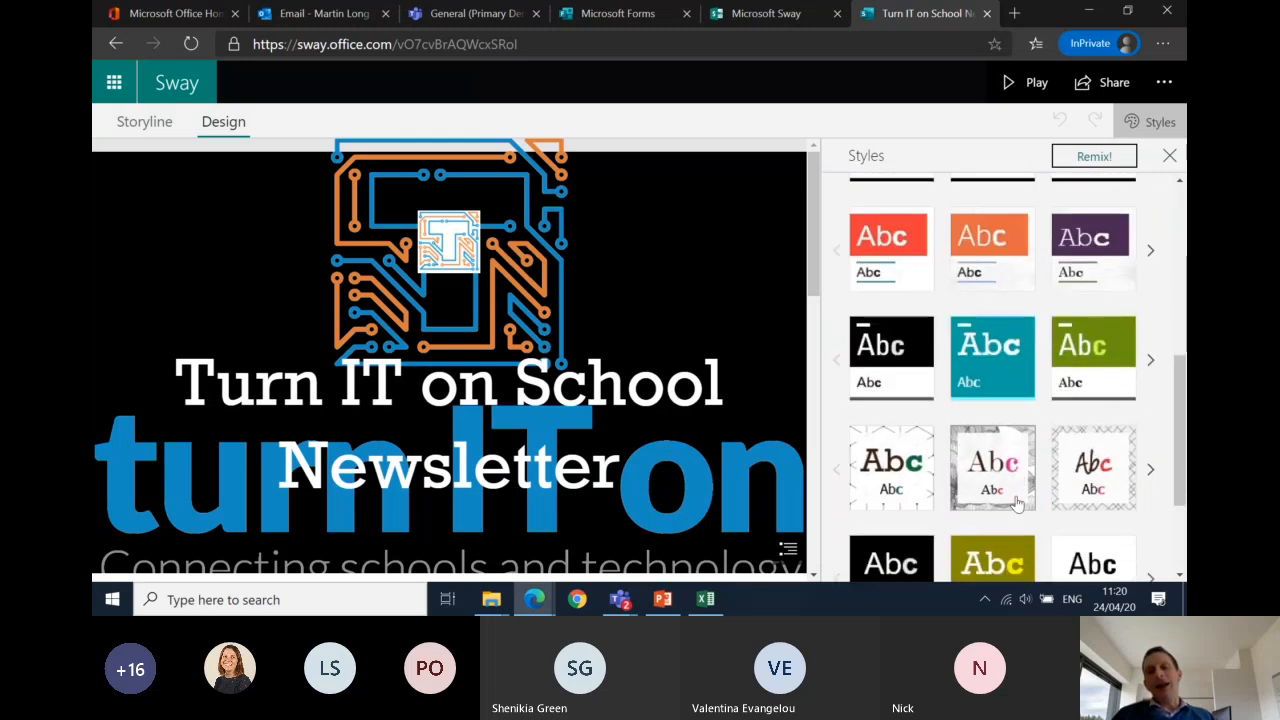
scroll(1018, 505, down, 1)
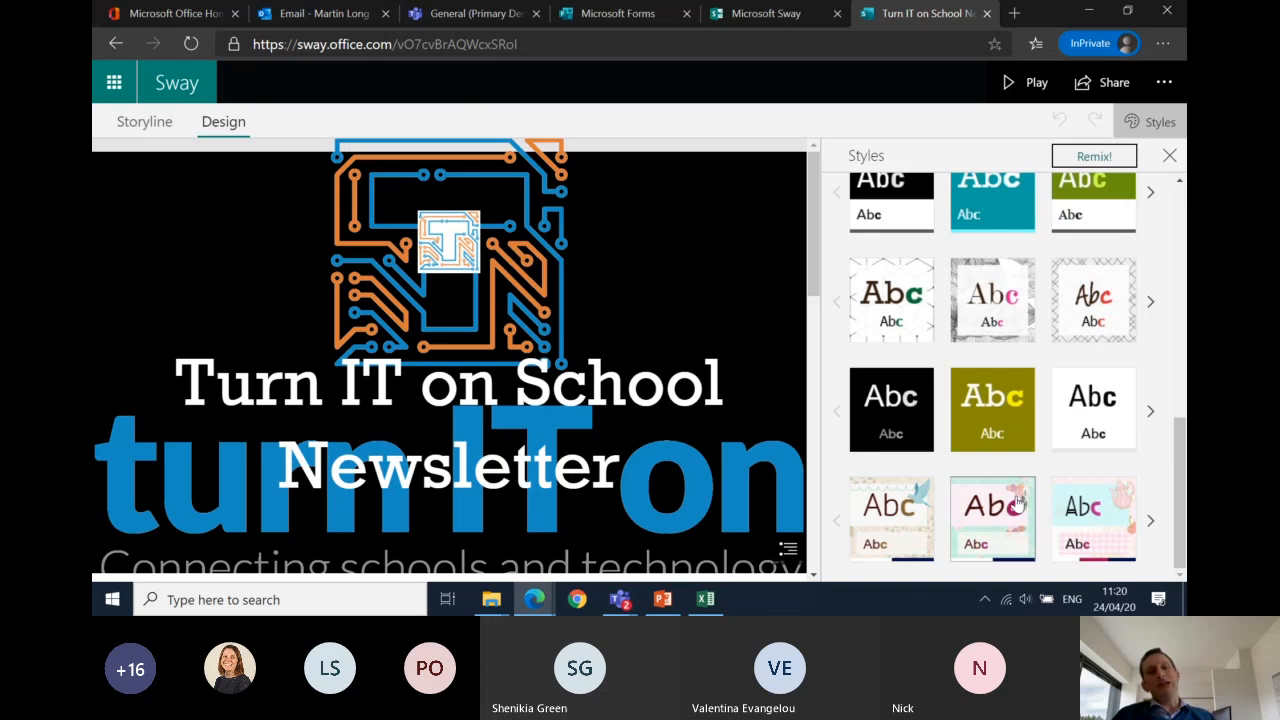
scroll(1018, 503, up, 1)
scroll(1018, 503, down, 1)
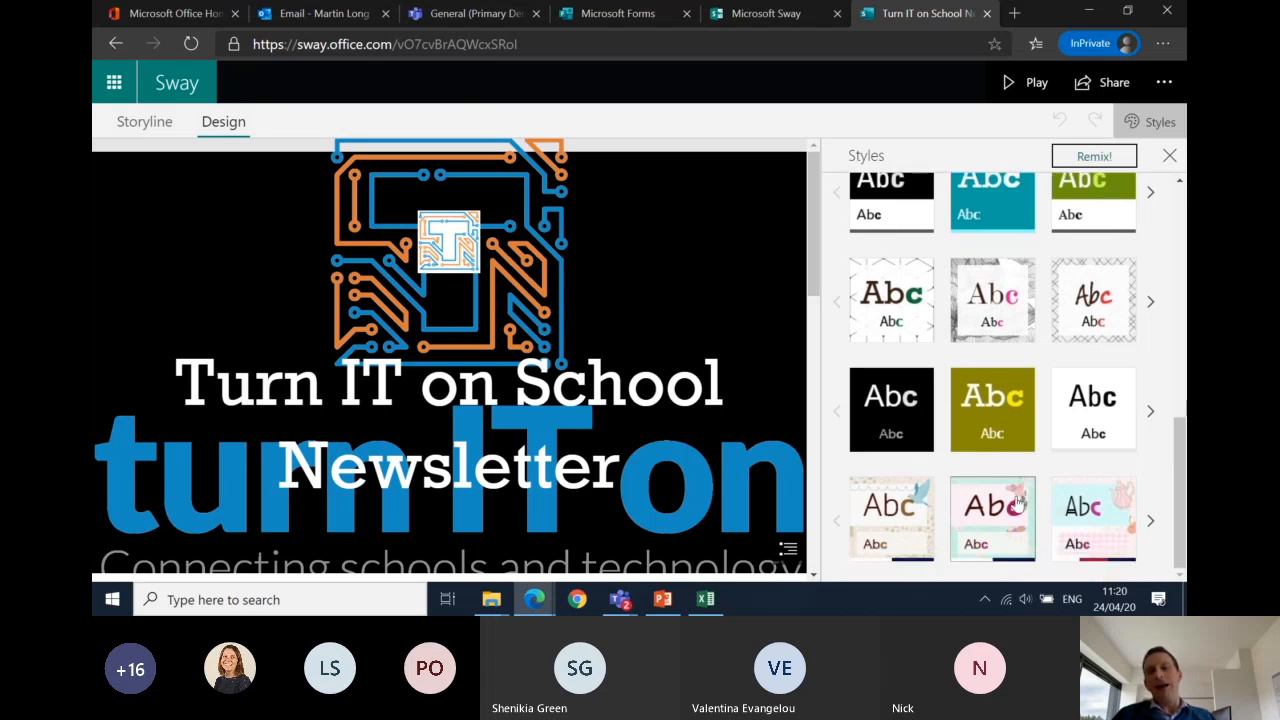
scroll(1018, 503, up, 1)
scroll(1016, 496, up, 1)
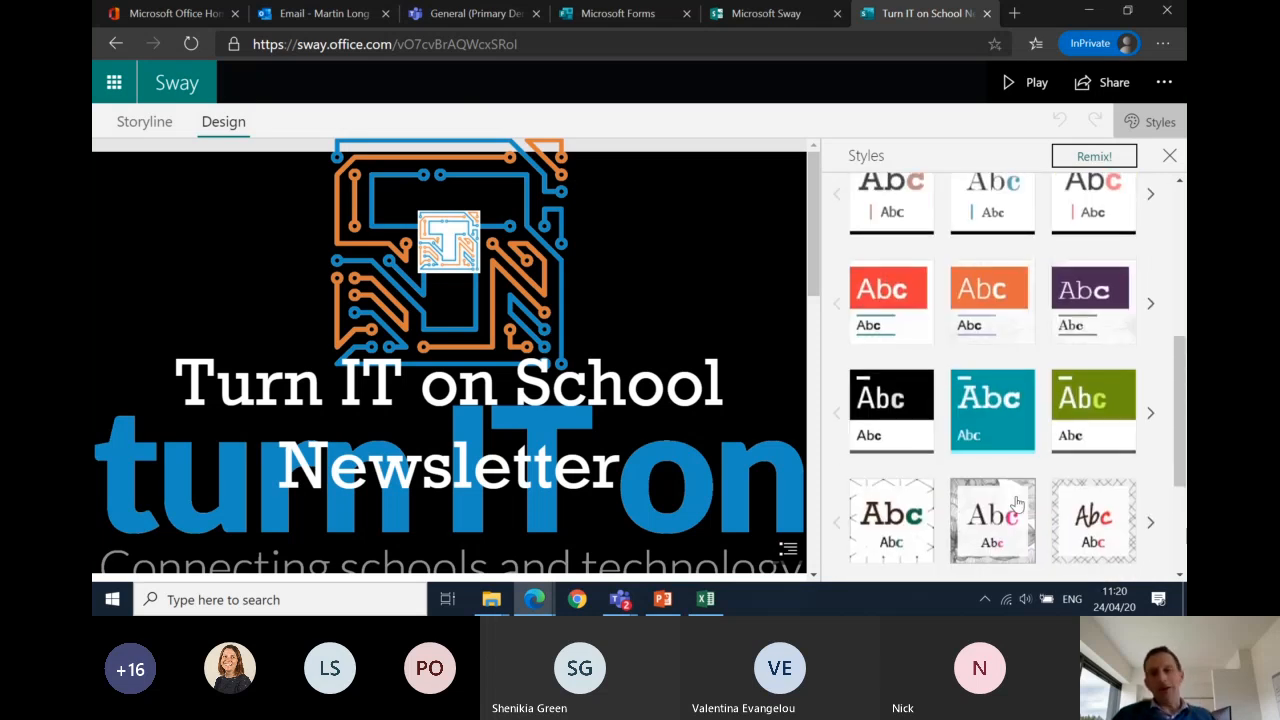
Step: Try the red heading-banner style, apply the orange heading-banner style instead, and dismiss the Remix tip
click(893, 303)
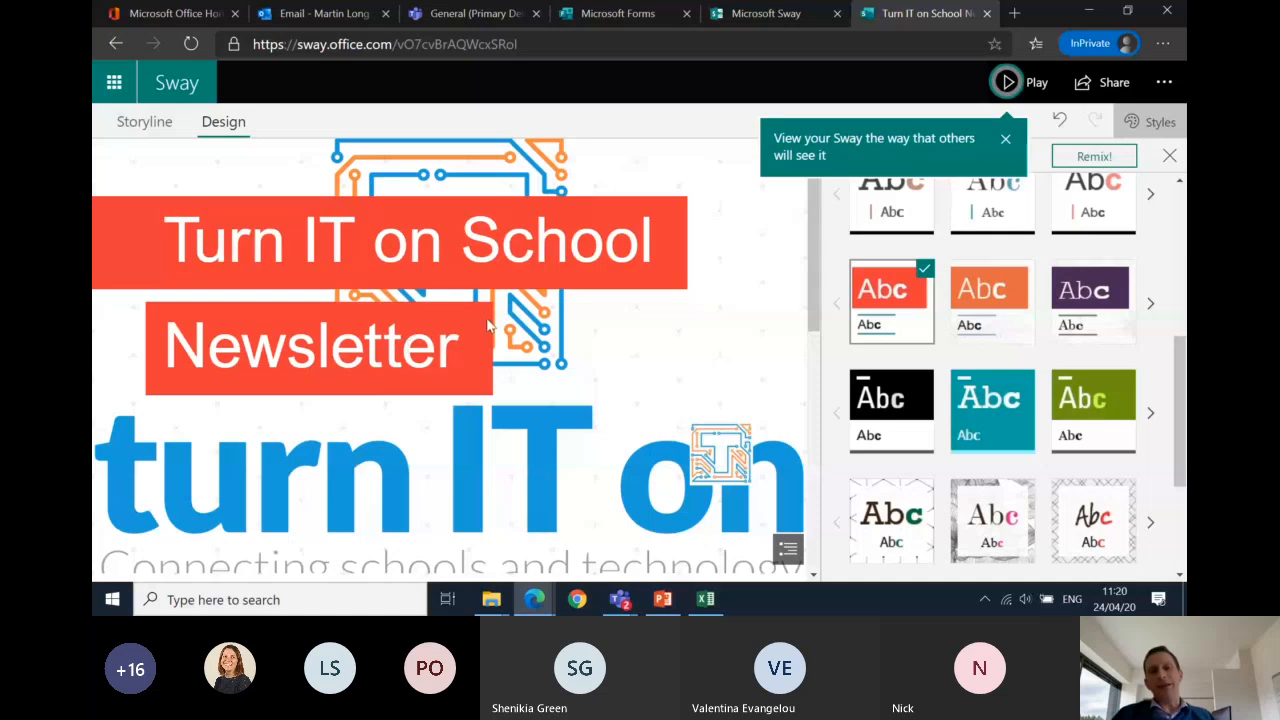
click(1007, 296)
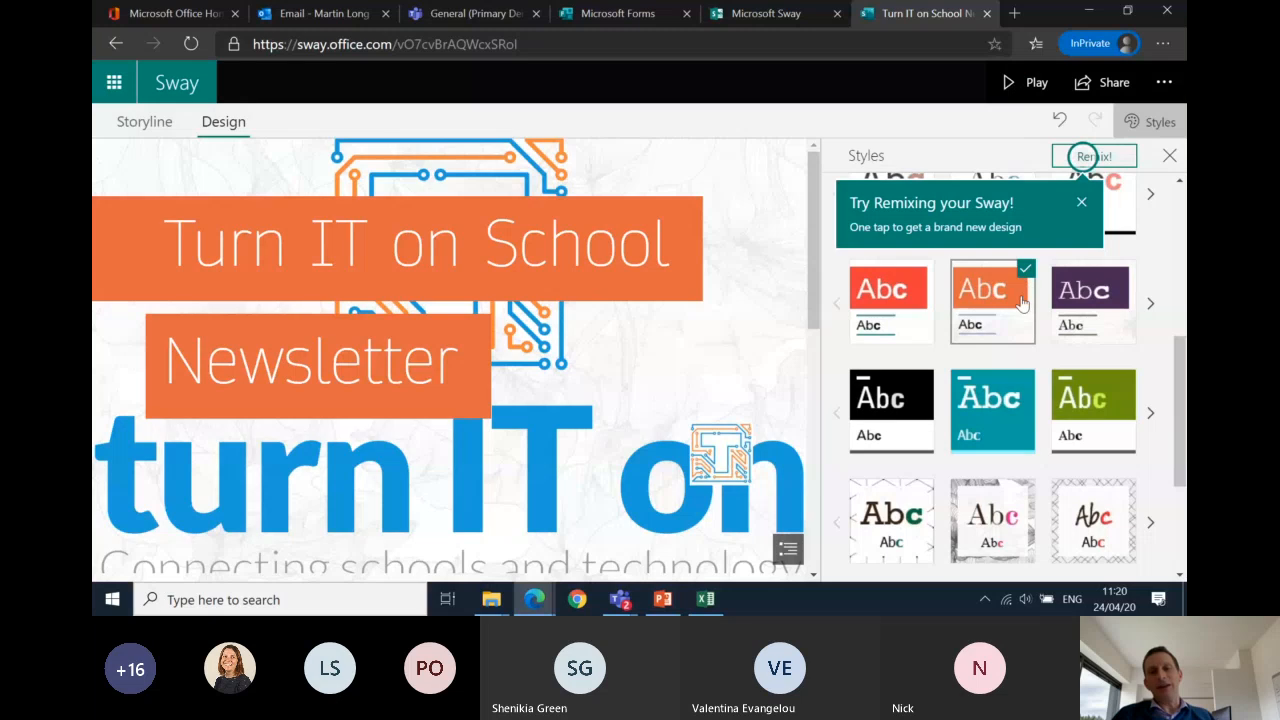
scroll(1022, 304, up, 1)
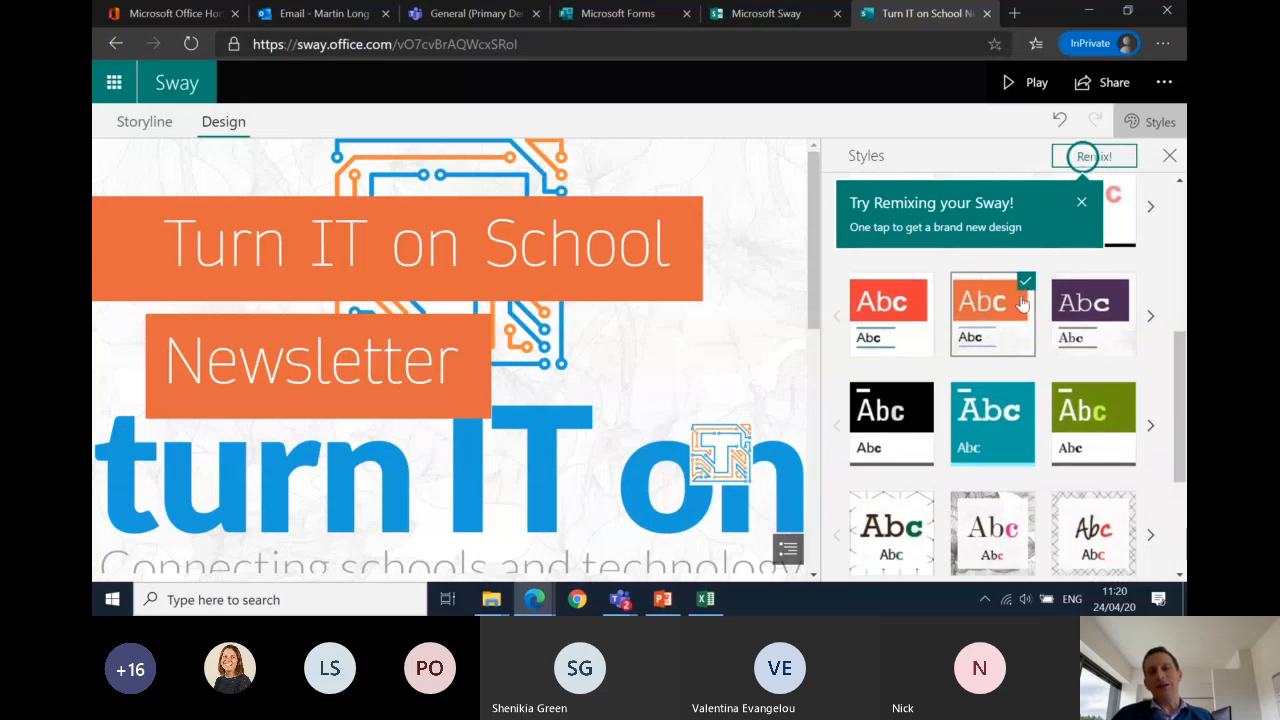
scroll(1022, 304, up, 3)
click(1083, 200)
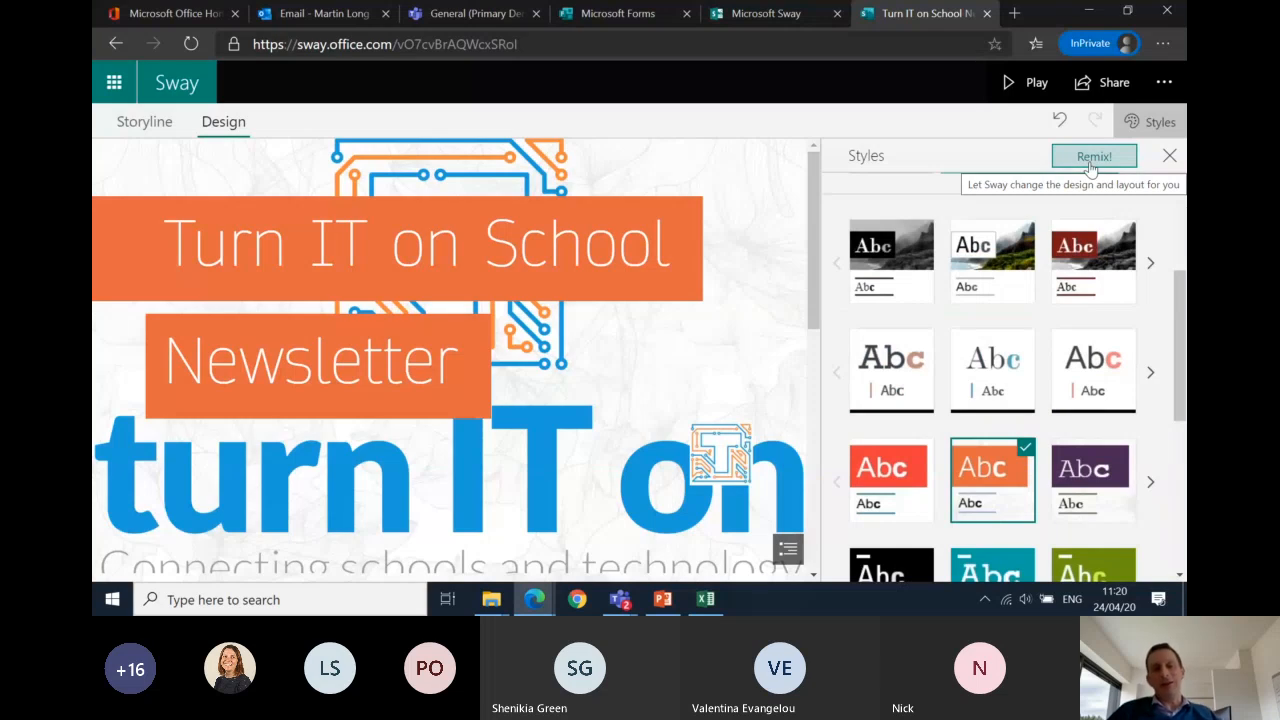
click(1091, 162)
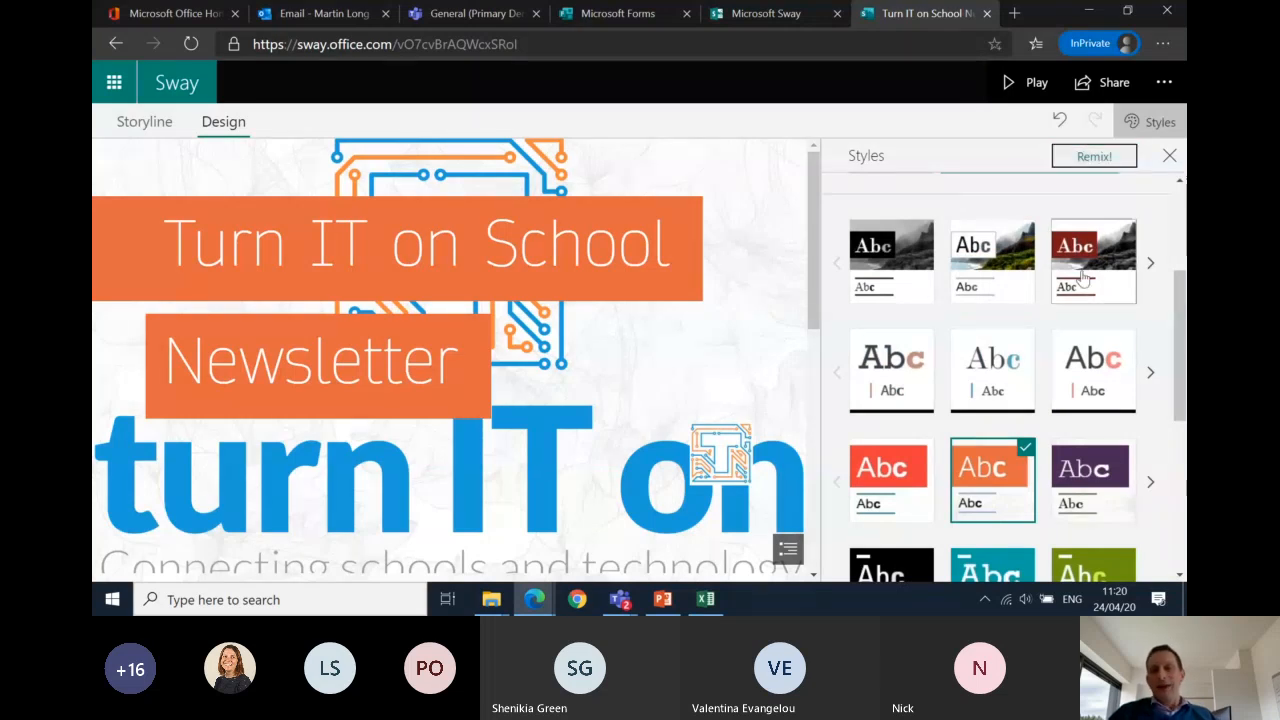
Step: Browse the further variations in the first row of styles, return to the layout options and close the styles
scroll(948, 405, up, 2)
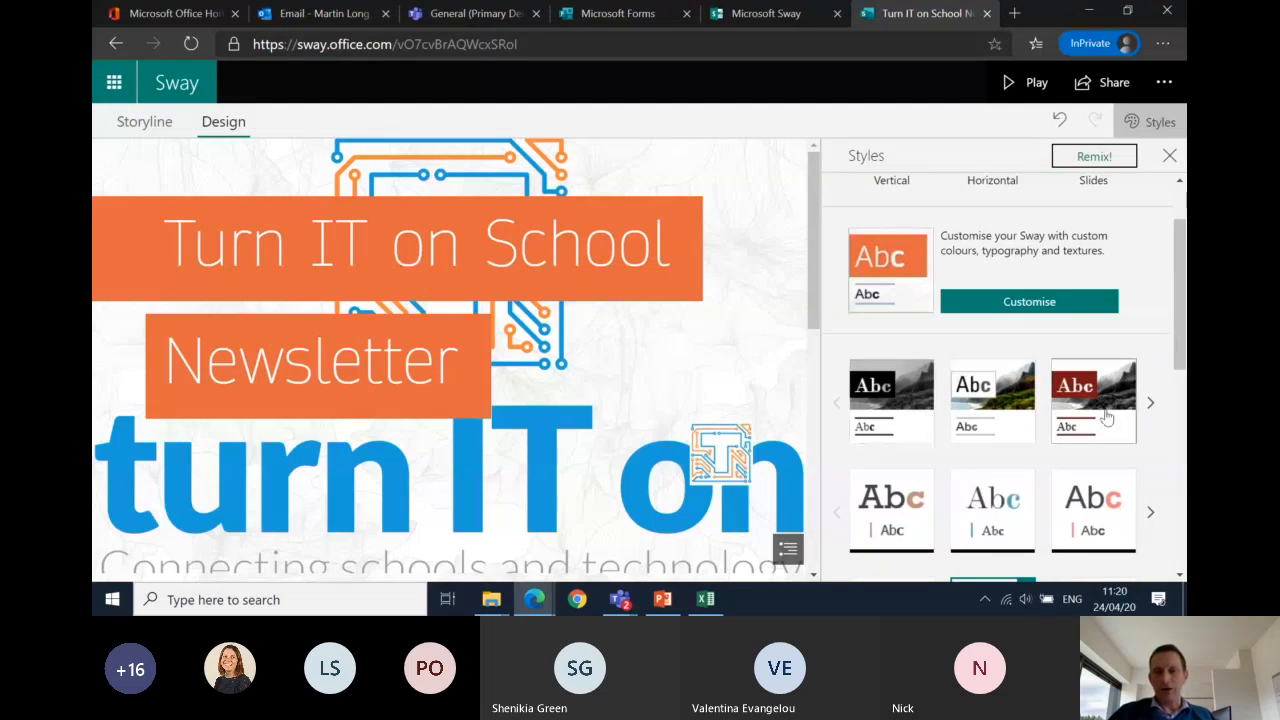
click(1151, 412)
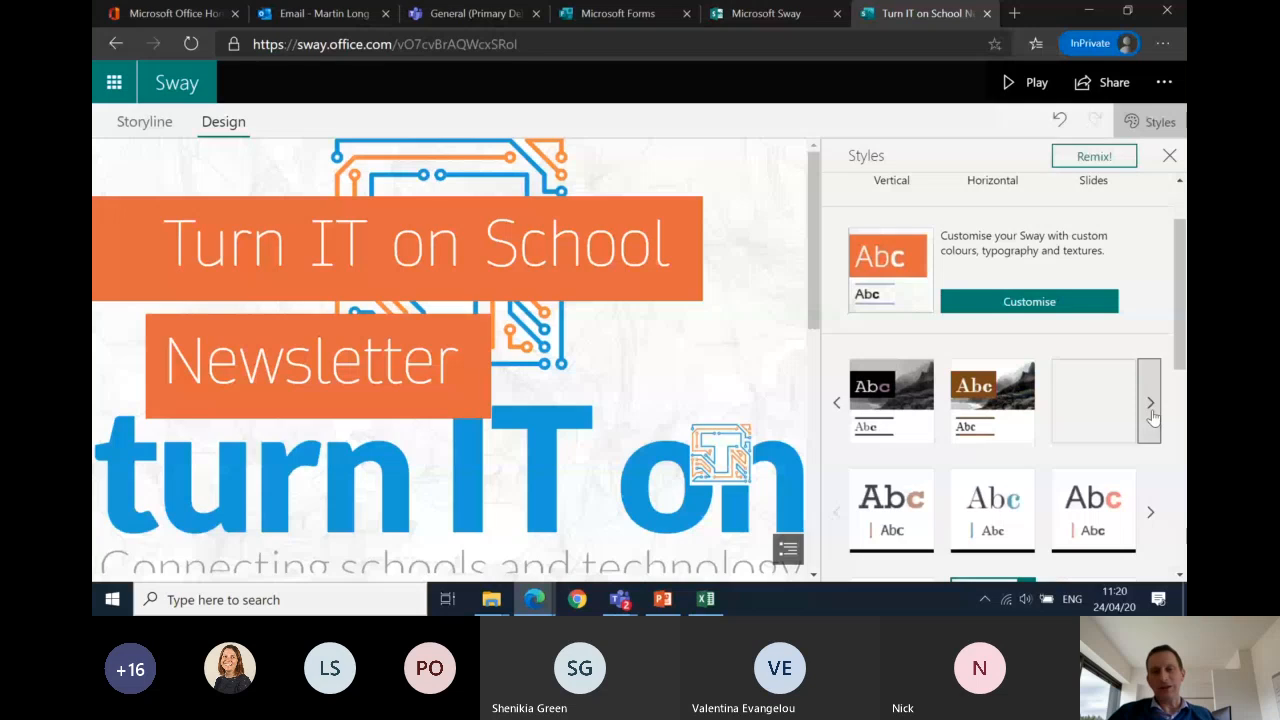
click(1151, 410)
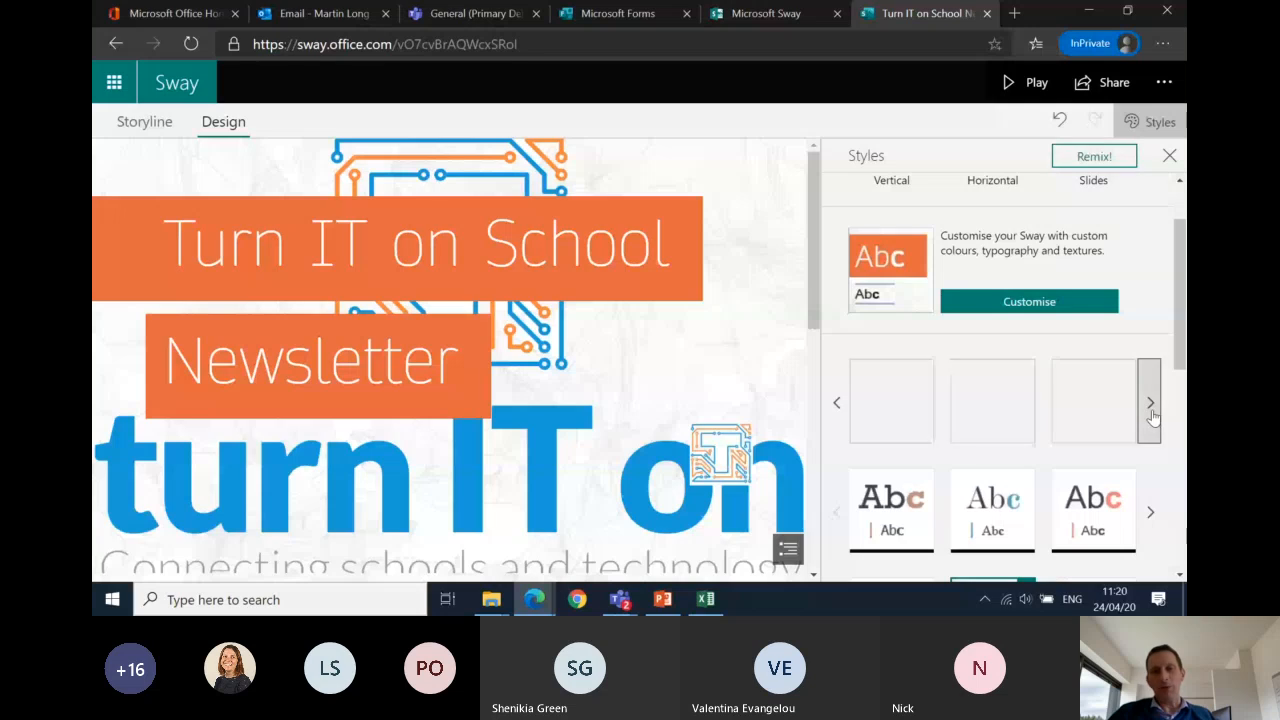
click(838, 405)
scroll(995, 412, up, 1)
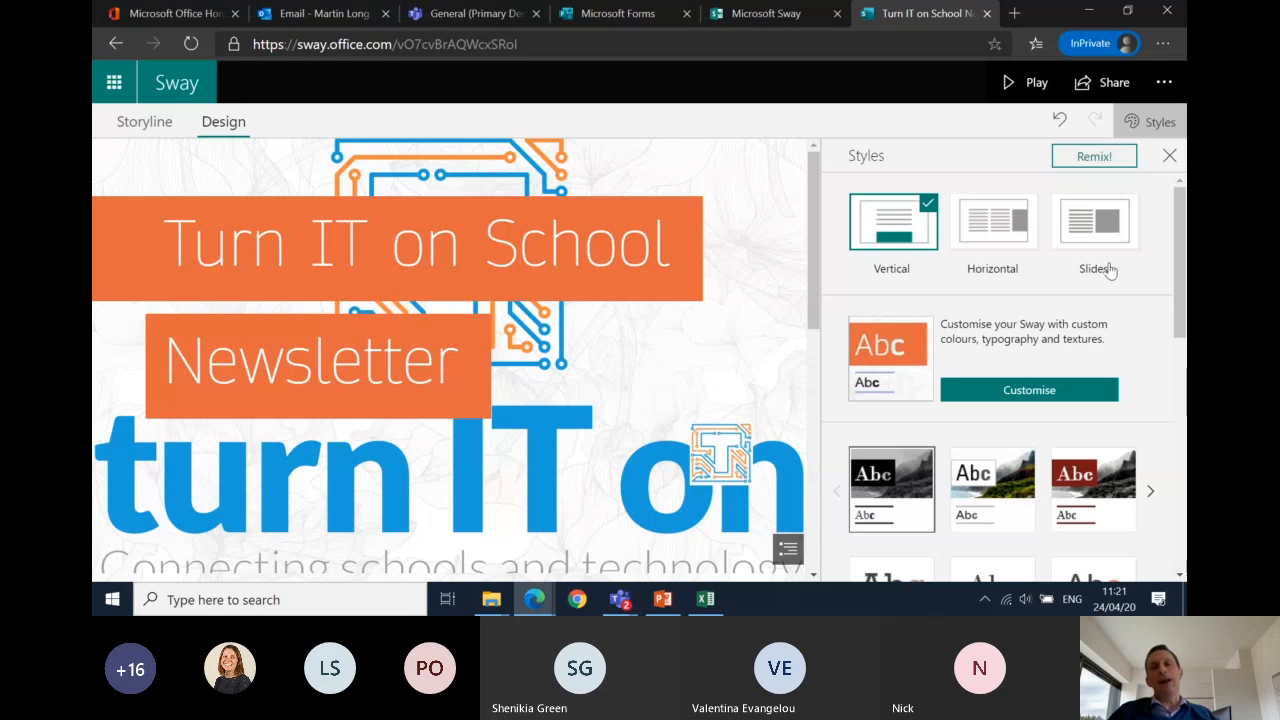
click(1170, 160)
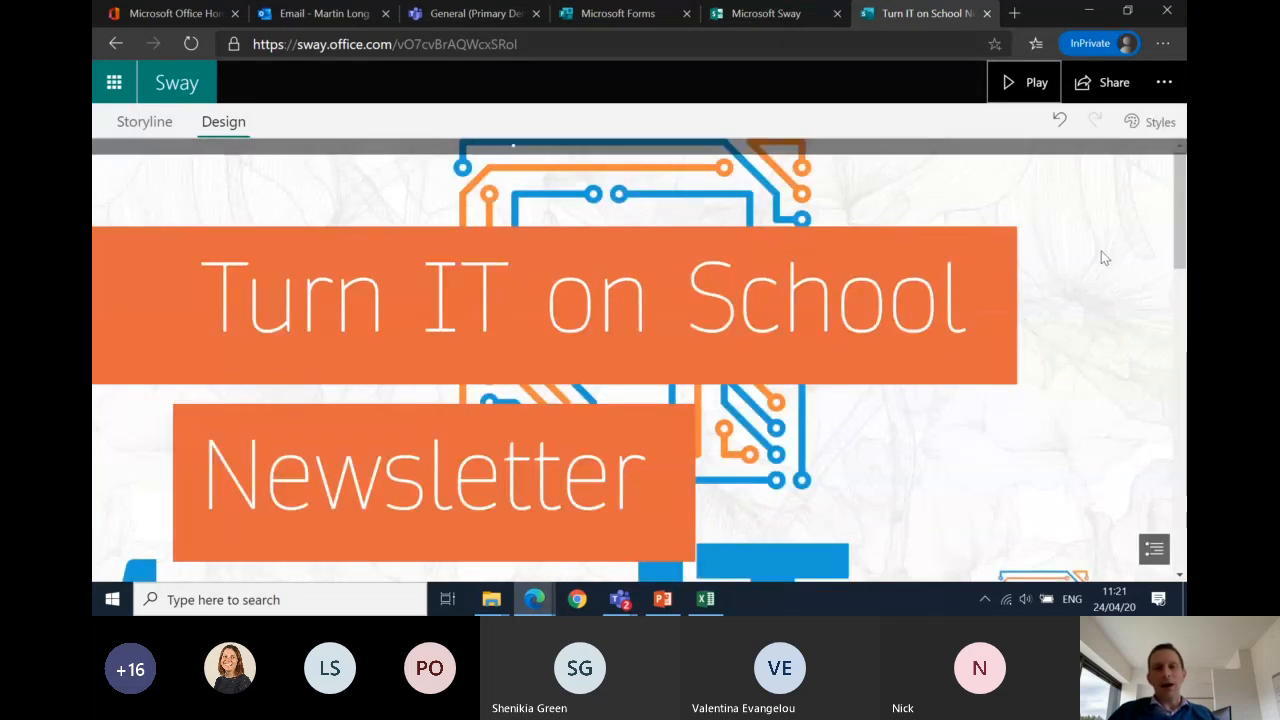
Step: Review the restyled newsletter from its title down to The Coding Conundrum image and back to the title
scroll(1101, 255, down, 5)
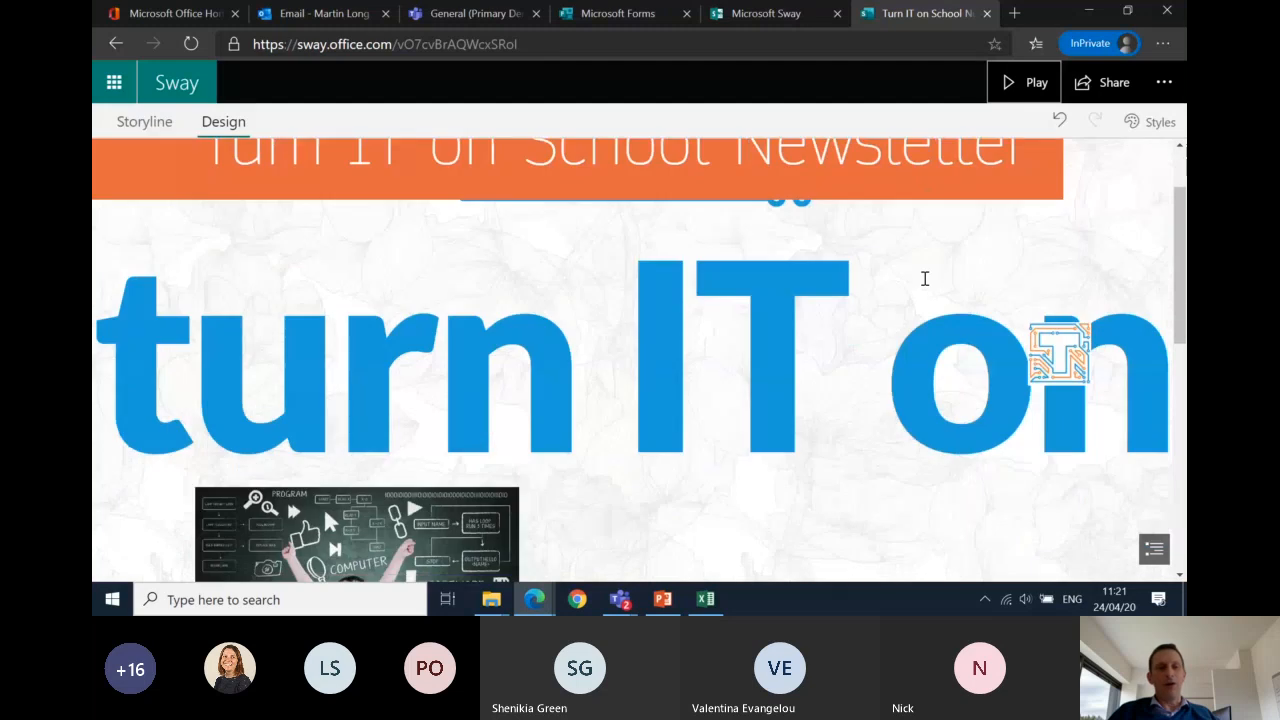
scroll(925, 280, down, 2)
scroll(924, 279, down, 5)
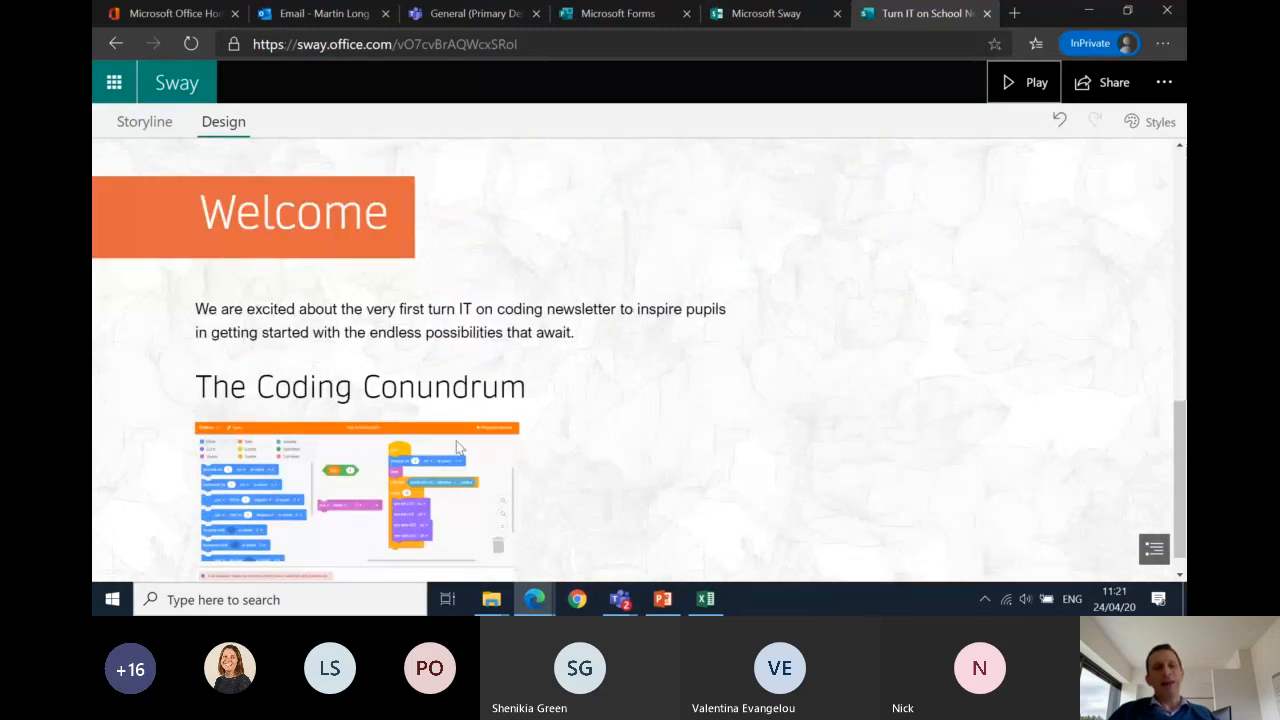
scroll(457, 444, down, 1)
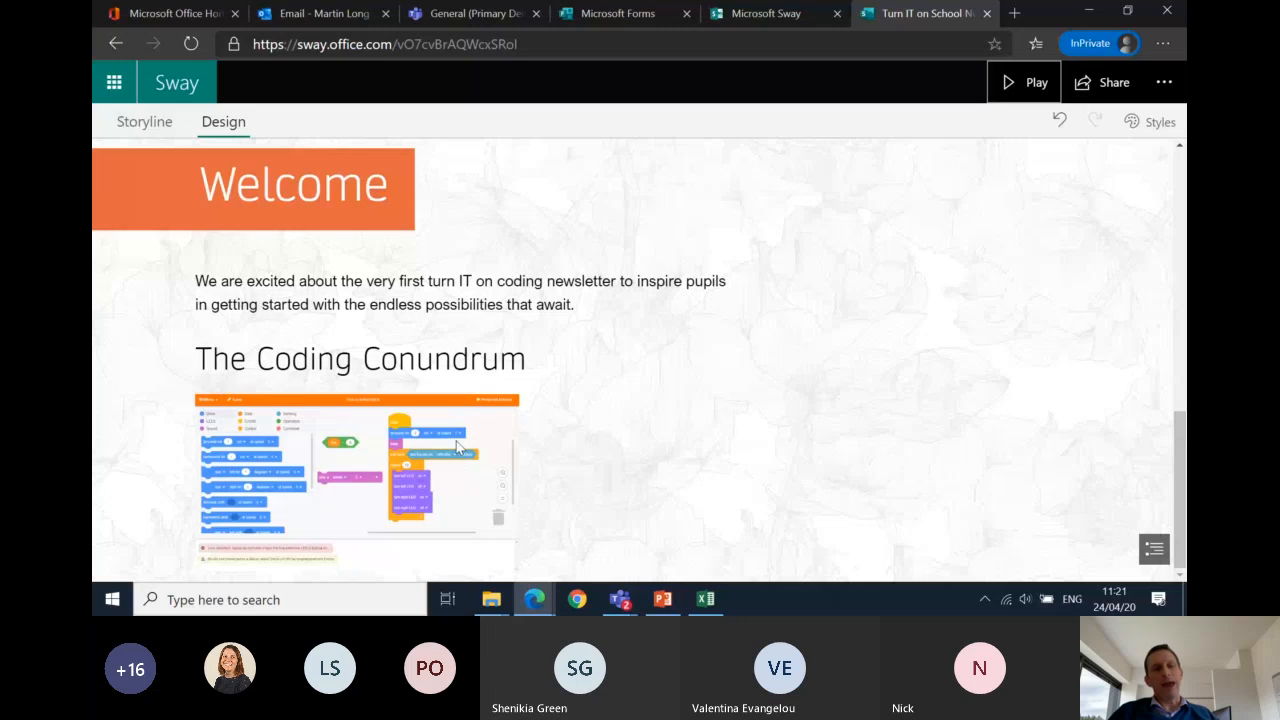
scroll(457, 444, up, 2)
scroll(694, 400, down, 2)
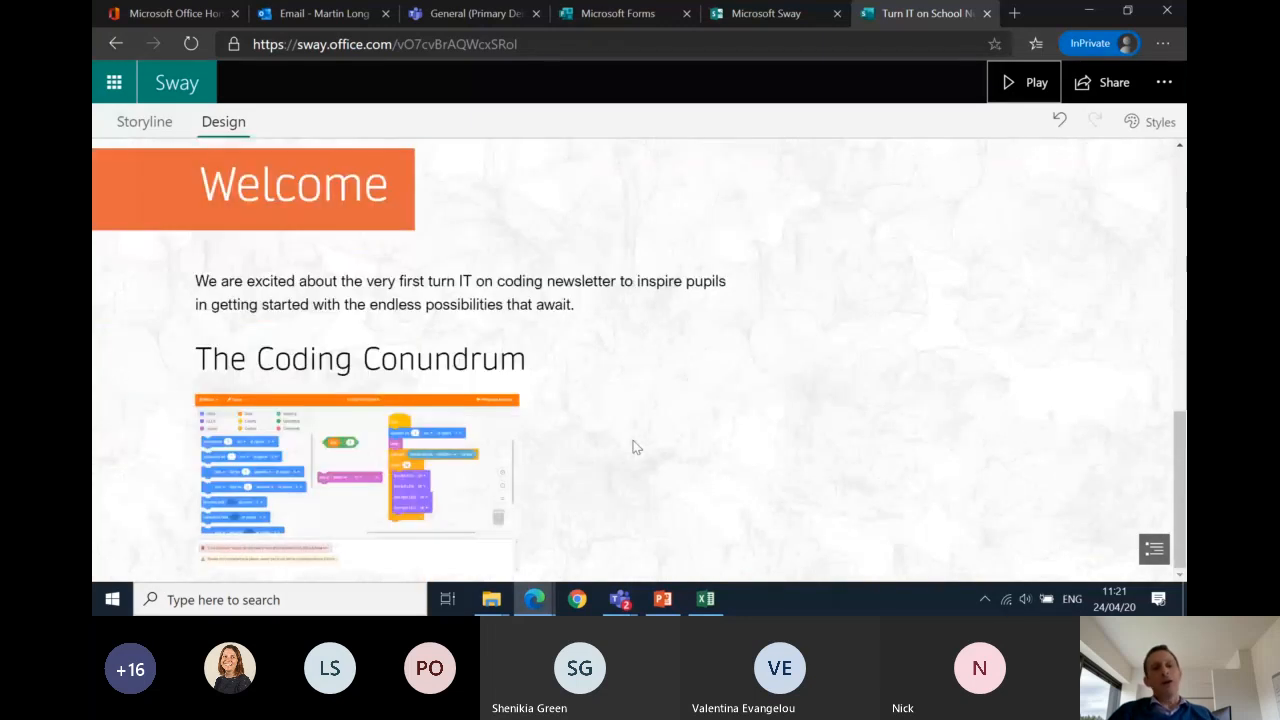
scroll(632, 447, up, 2)
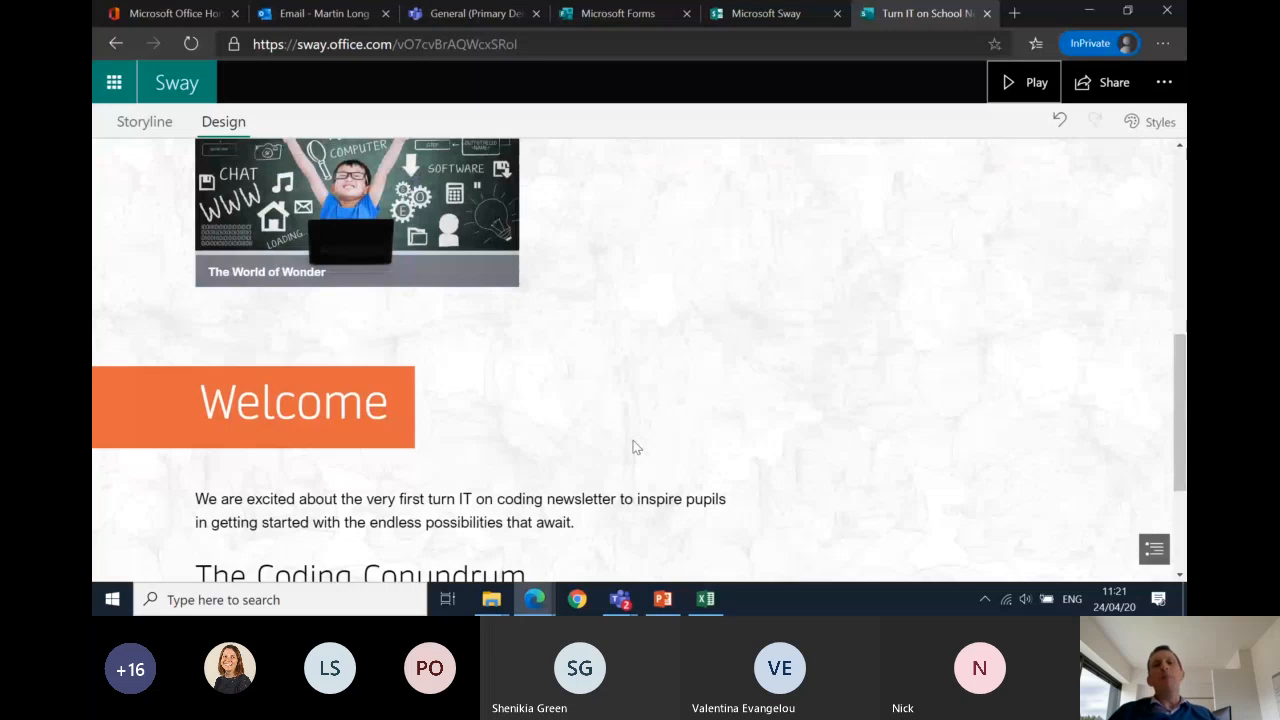
scroll(632, 447, up, 5)
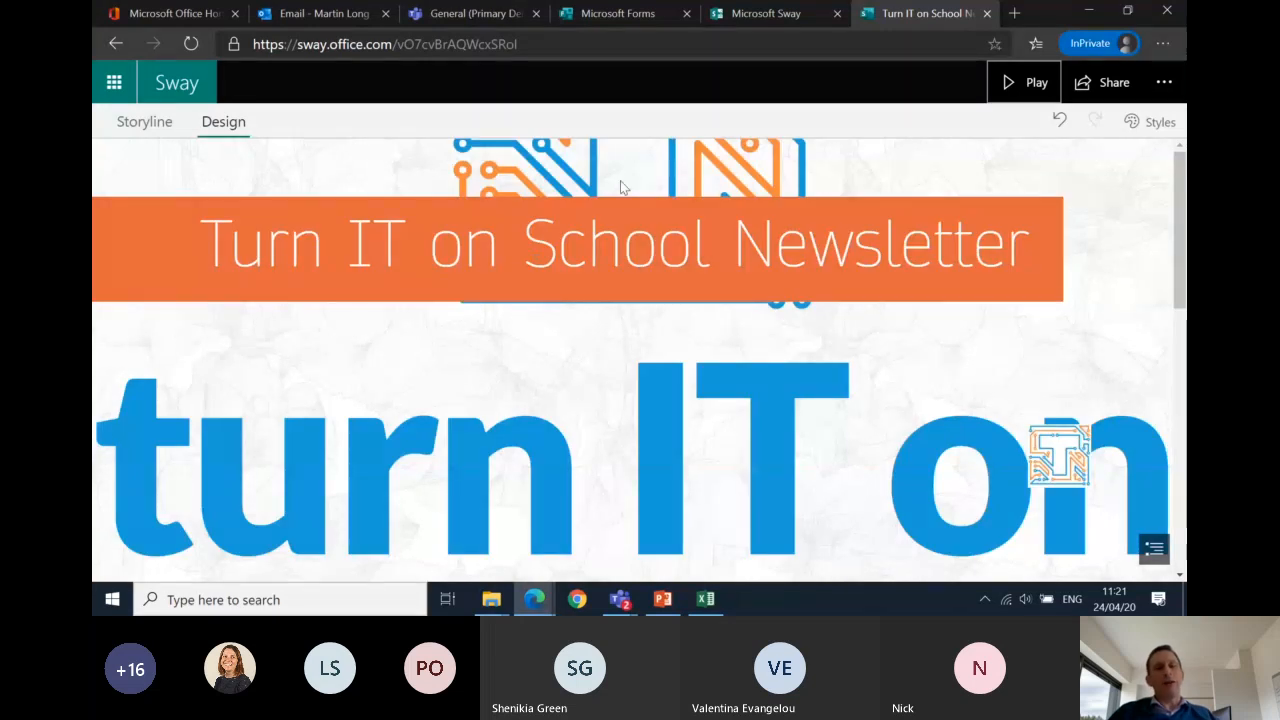
scroll(650, 418, down, 3)
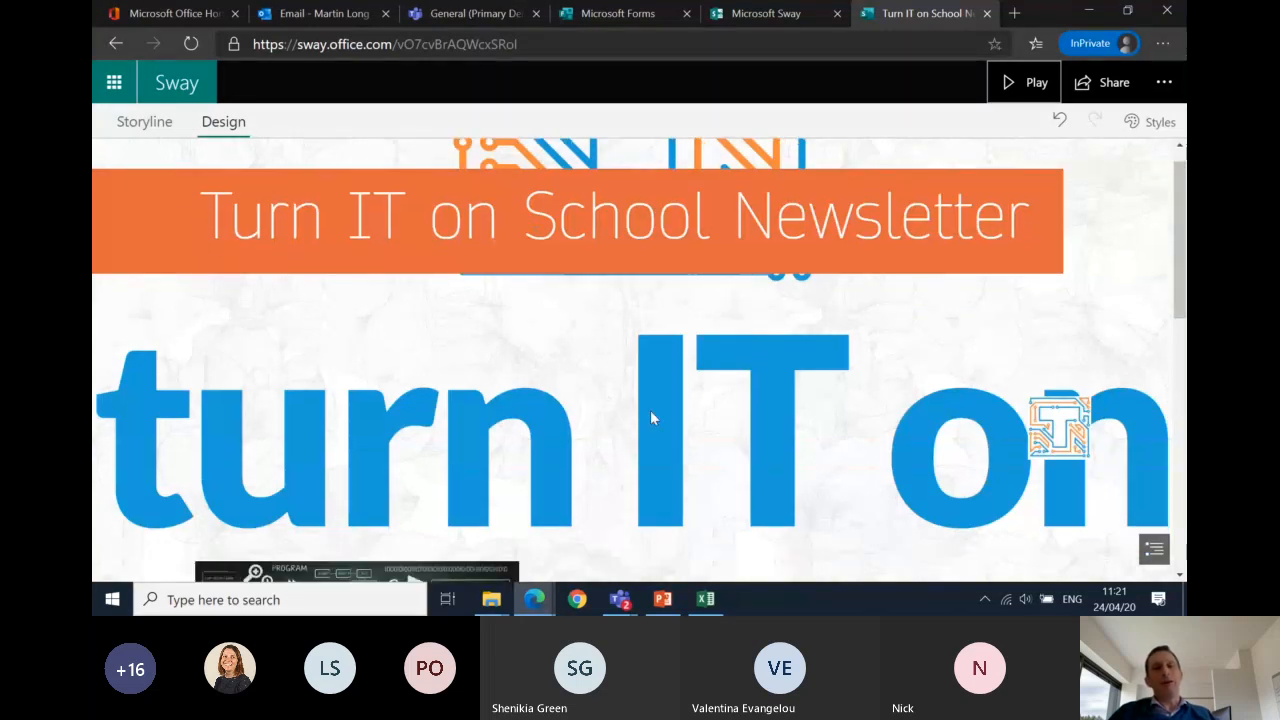
scroll(650, 418, up, 3)
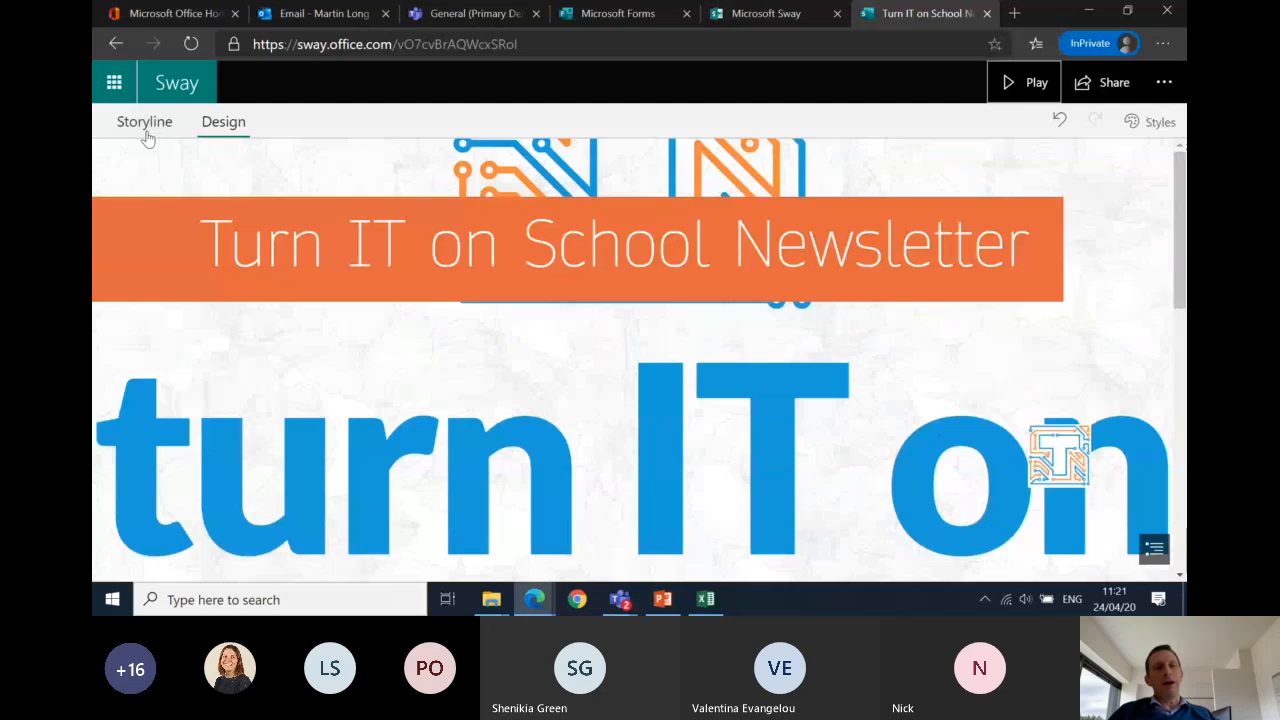
Step: Return to the storyline and expand the details of the newsletter's title card to reach its background and logo
click(145, 127)
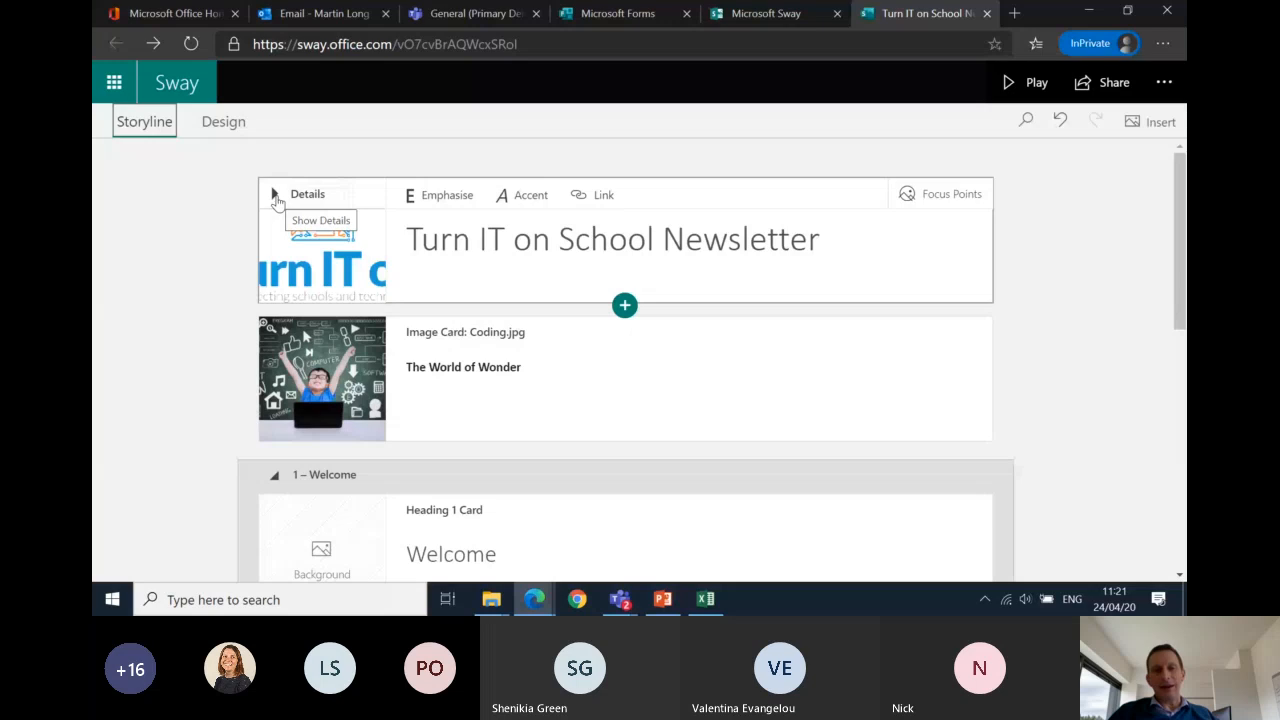
click(276, 197)
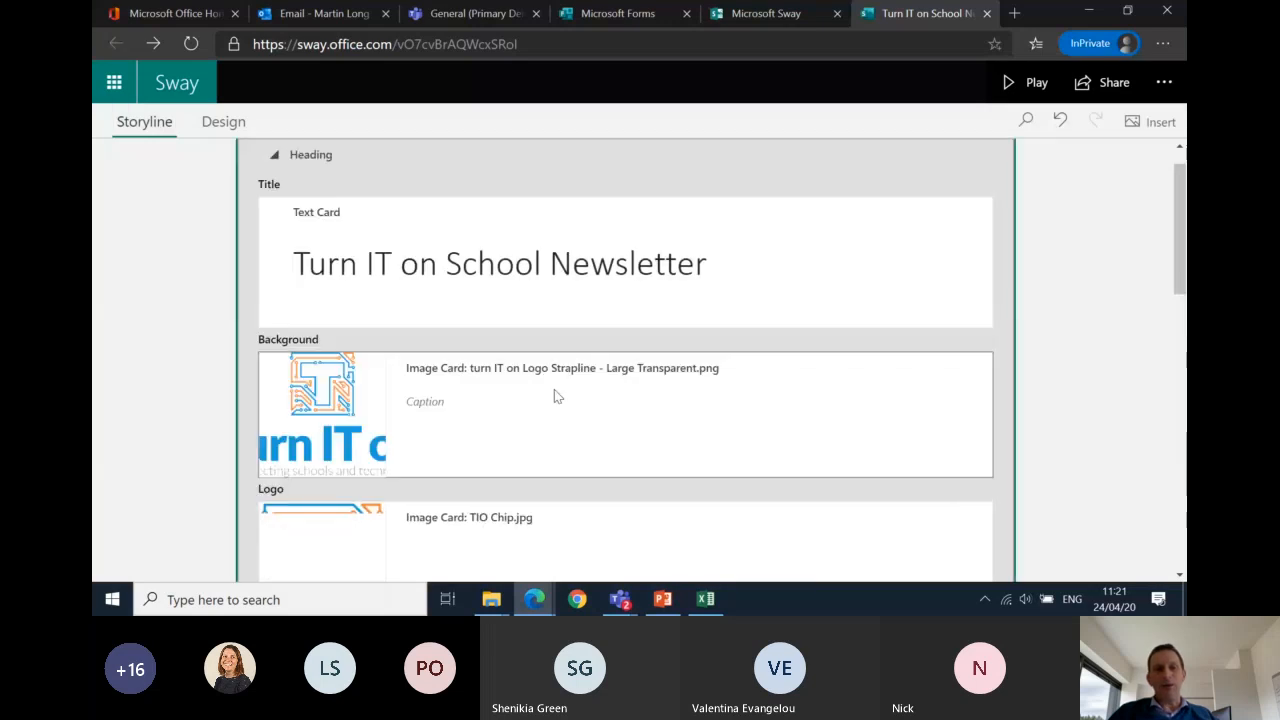
scroll(540, 390, down, 2)
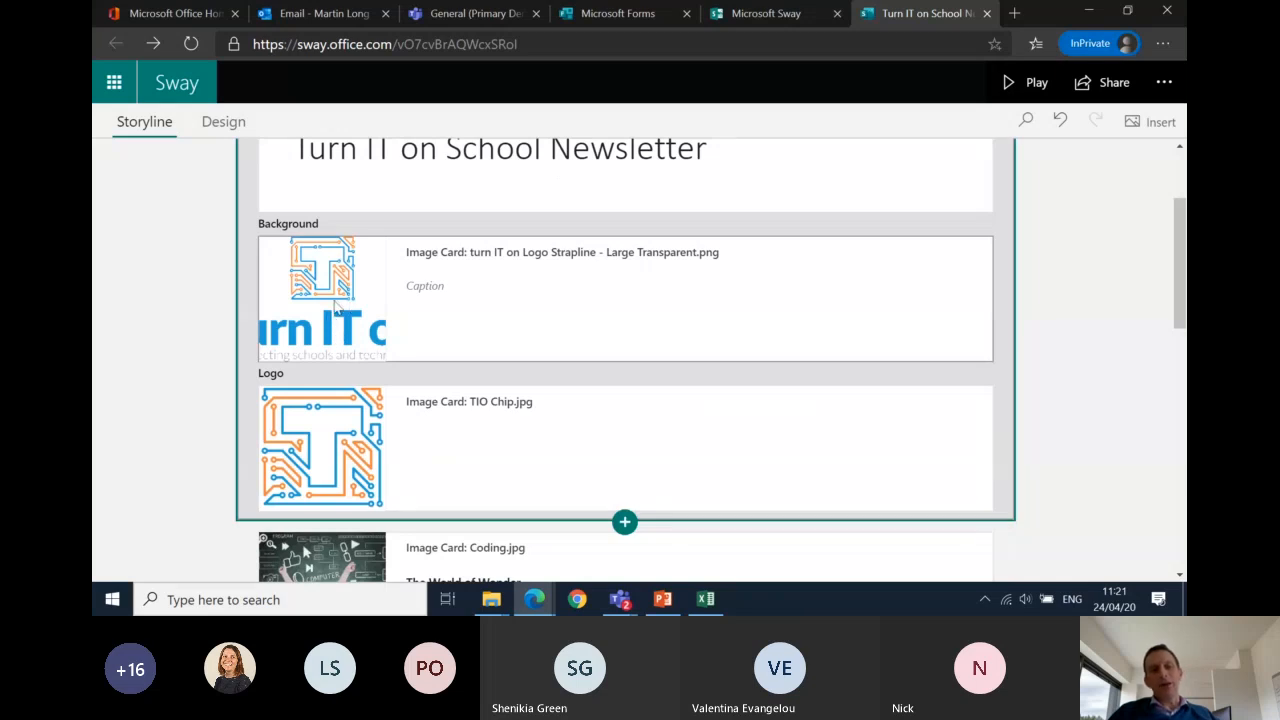
Step: Delete the title card's current background image, add an empty background card in its place and dismiss the content-browsing tip
click(337, 310)
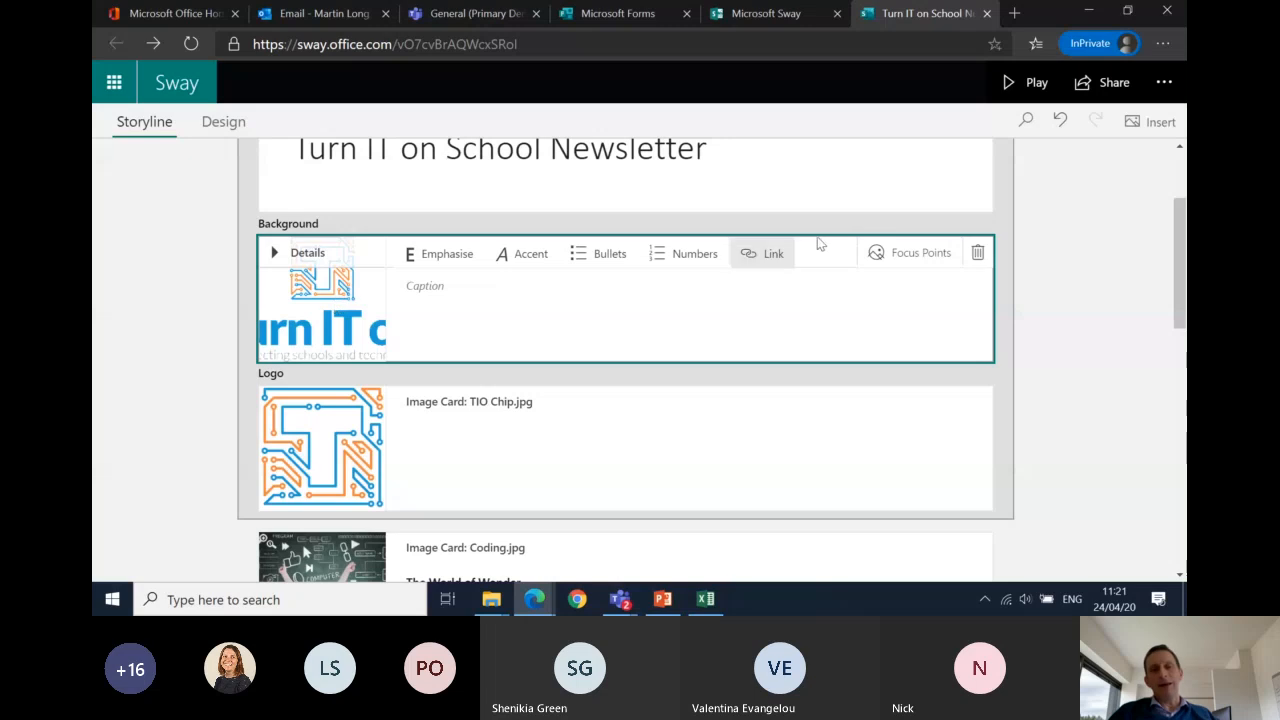
click(978, 256)
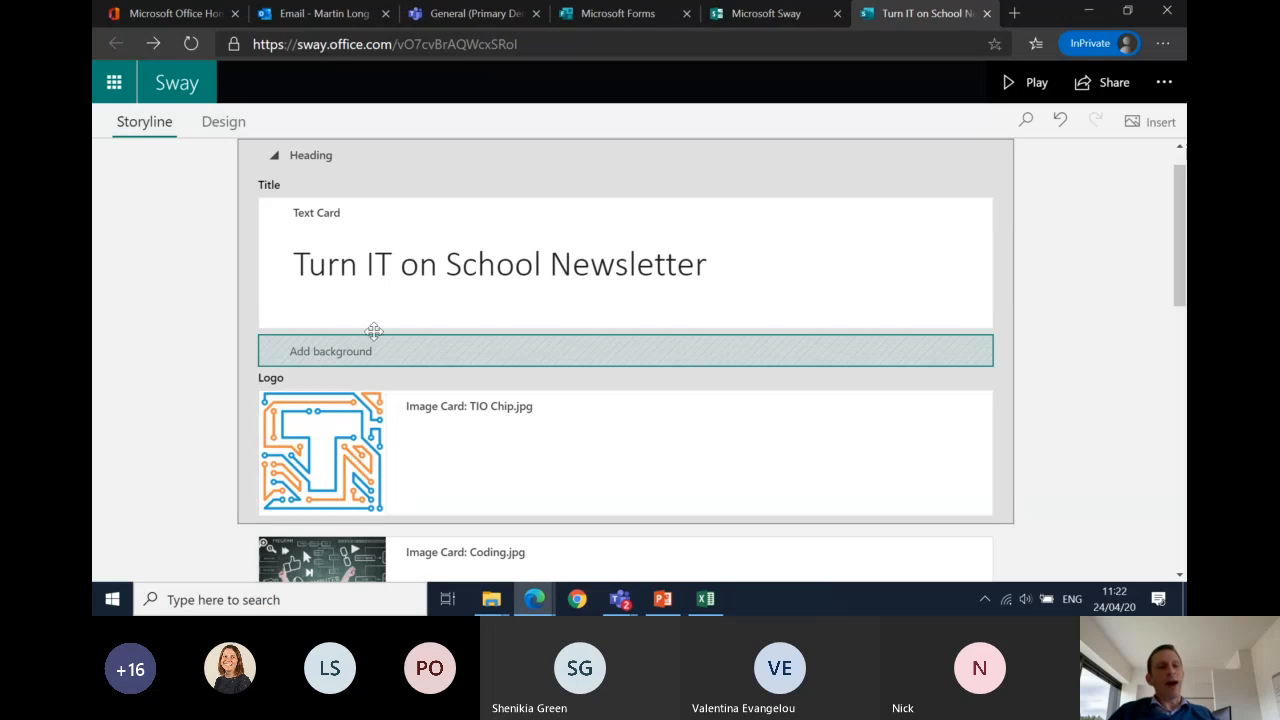
click(351, 362)
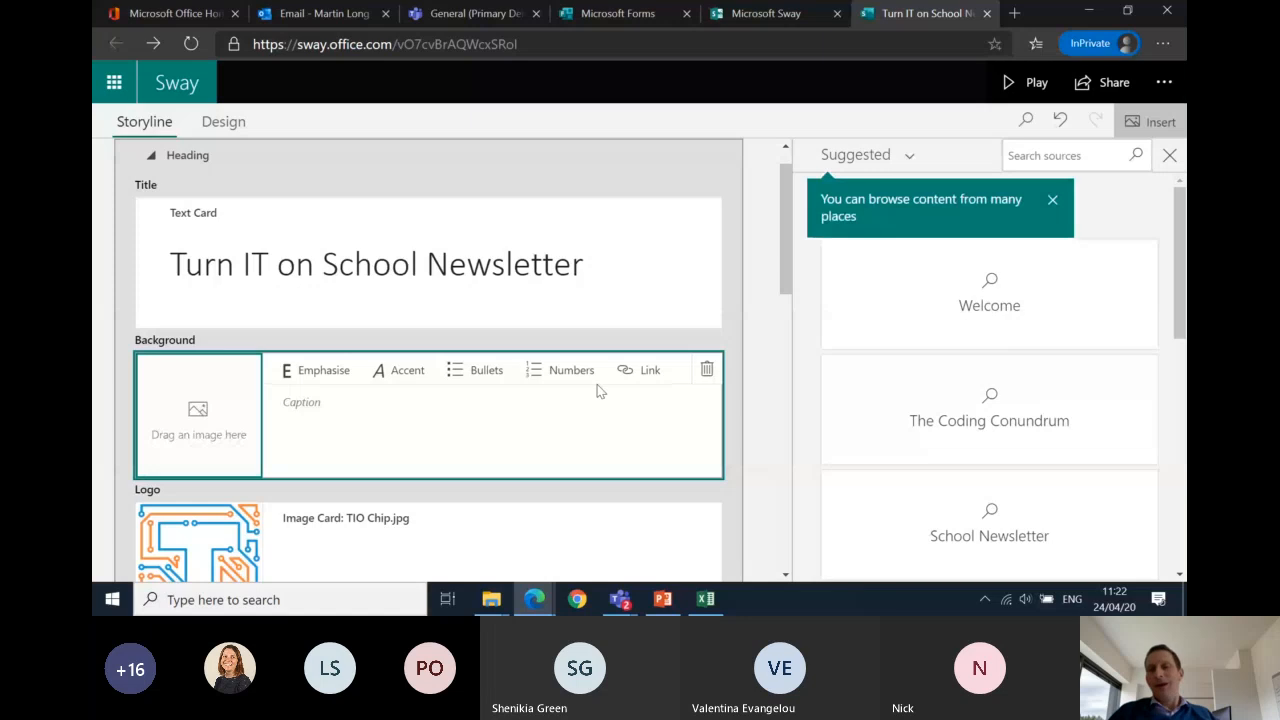
click(1052, 199)
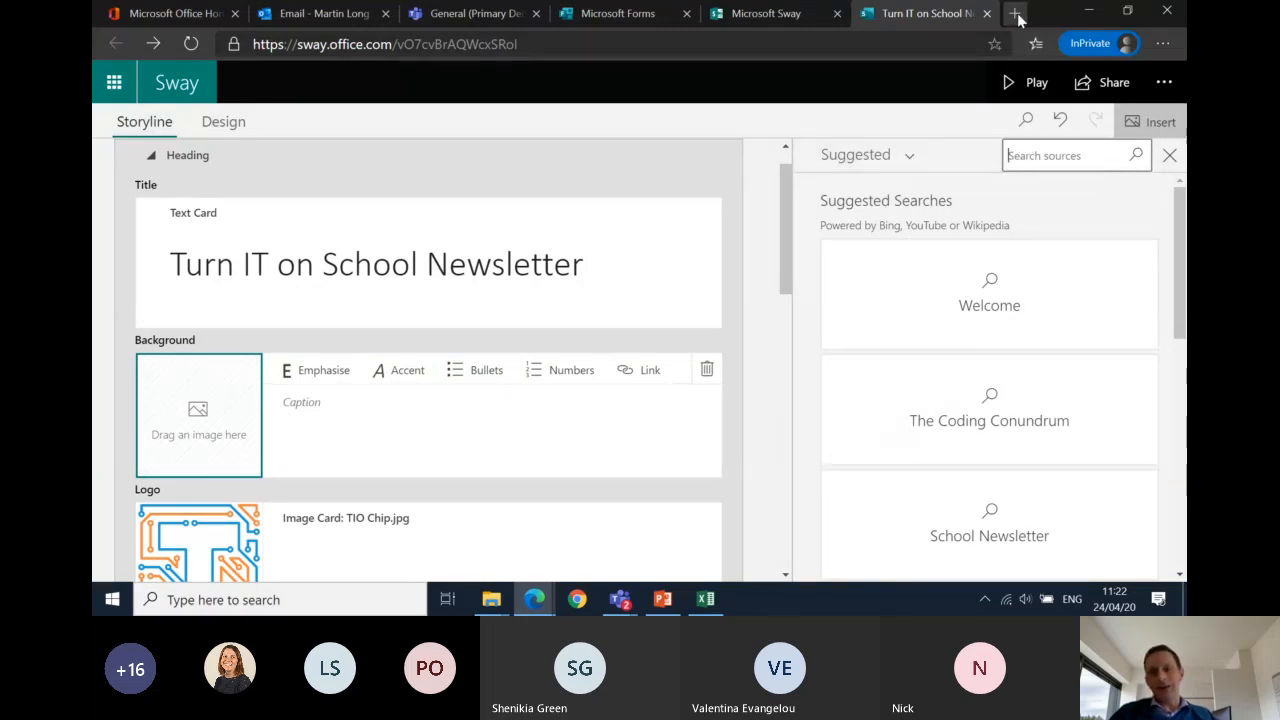
Step: Check the available image sources, then search the suggested sources for "Computing" images
click(910, 158)
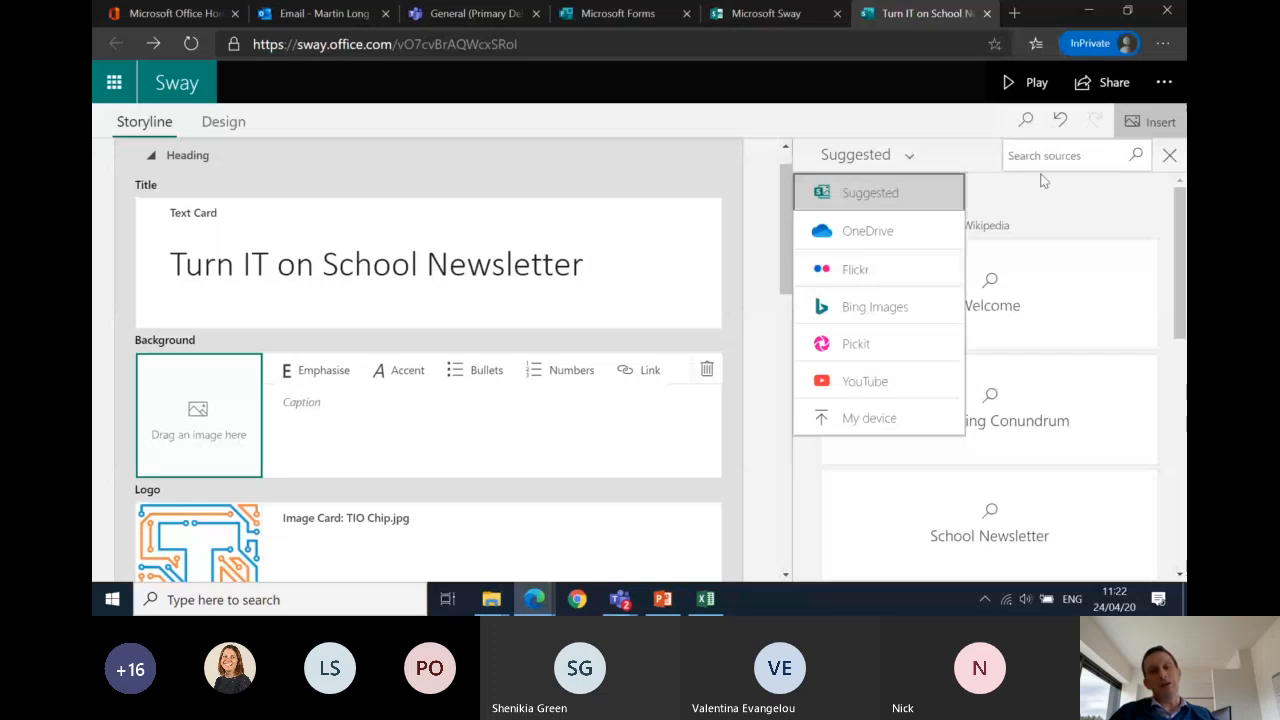
click(1090, 162)
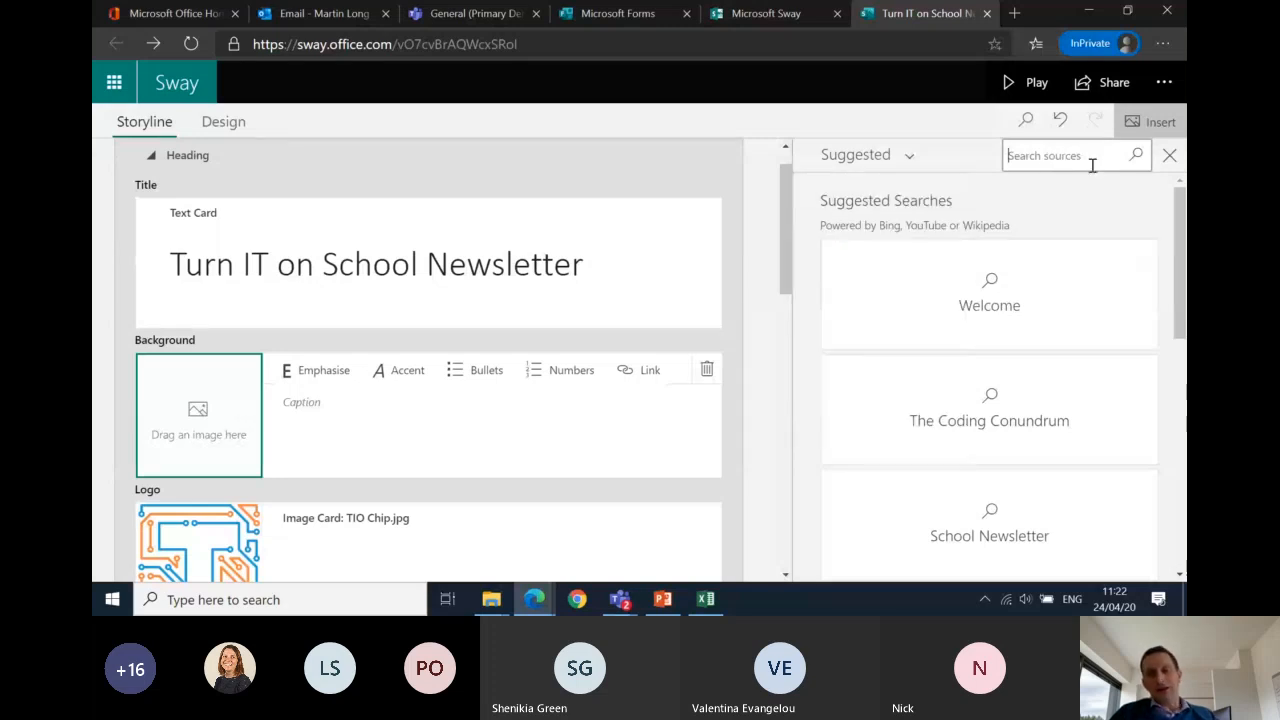
text(Computing)
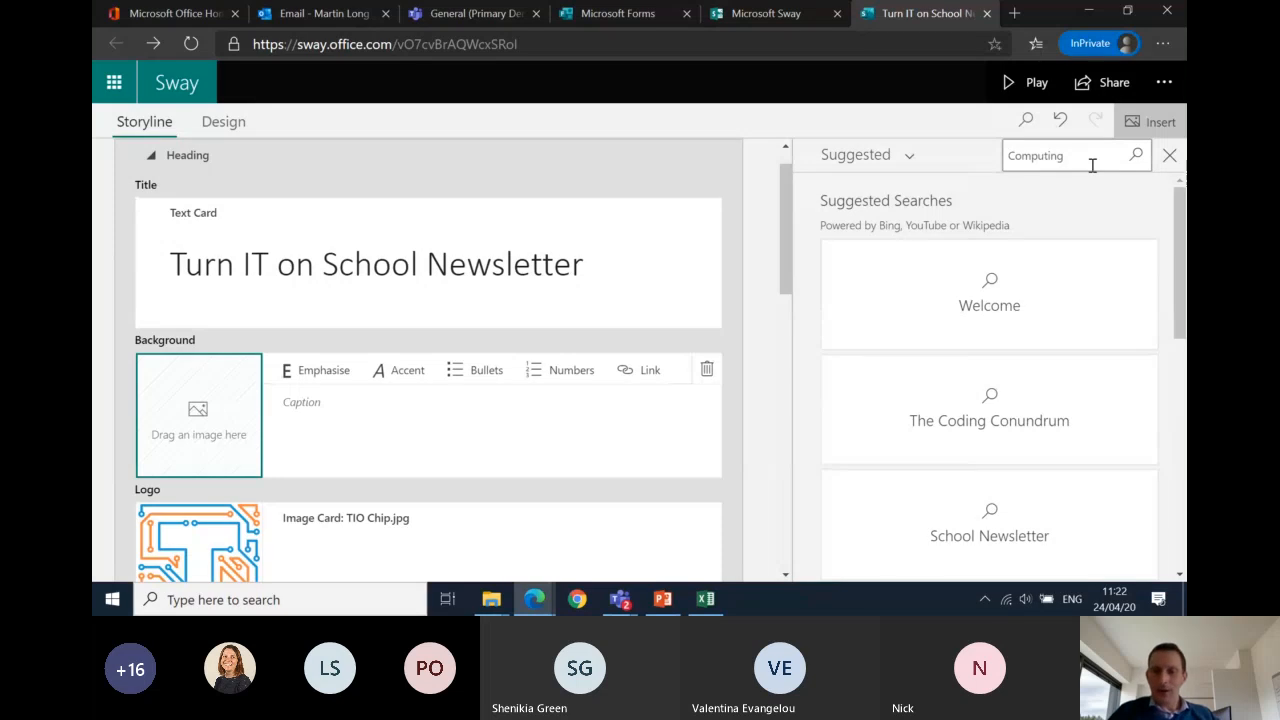
click(1137, 160)
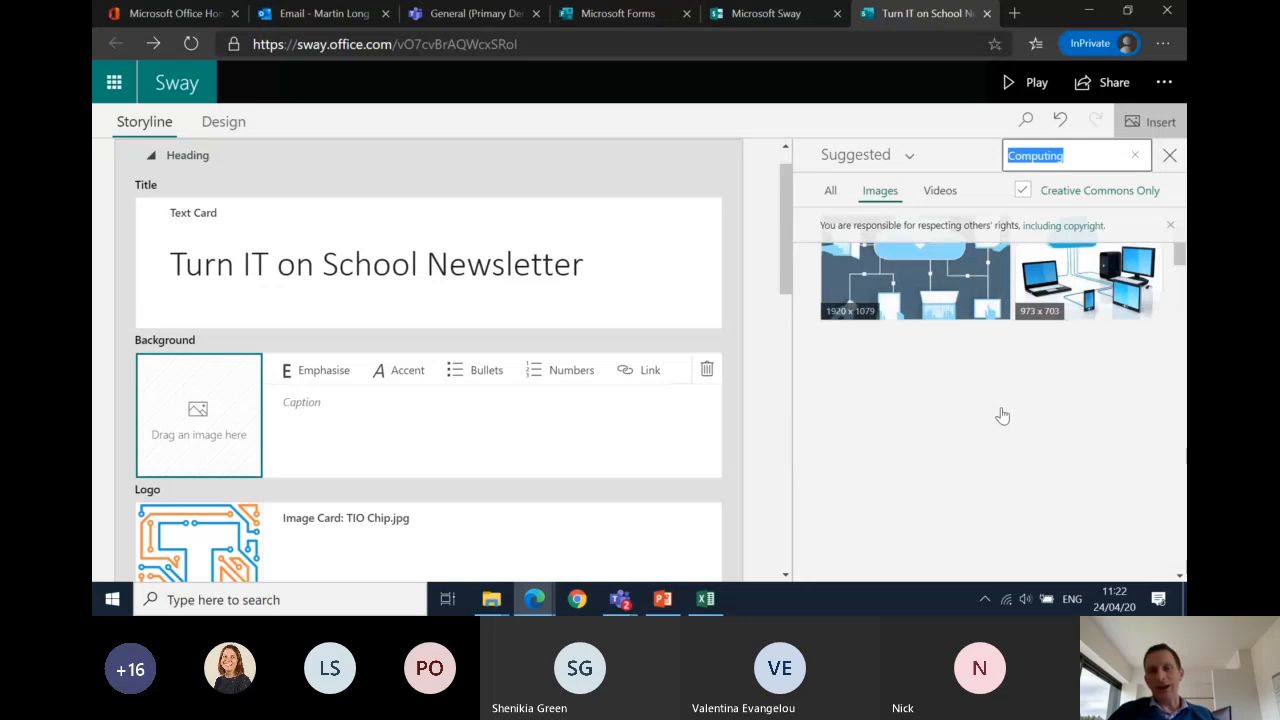
Step: Place the 1920 x 1079 cloud-and-devices illustration in the title's background card and close the image search
scroll(1003, 415, down, 1)
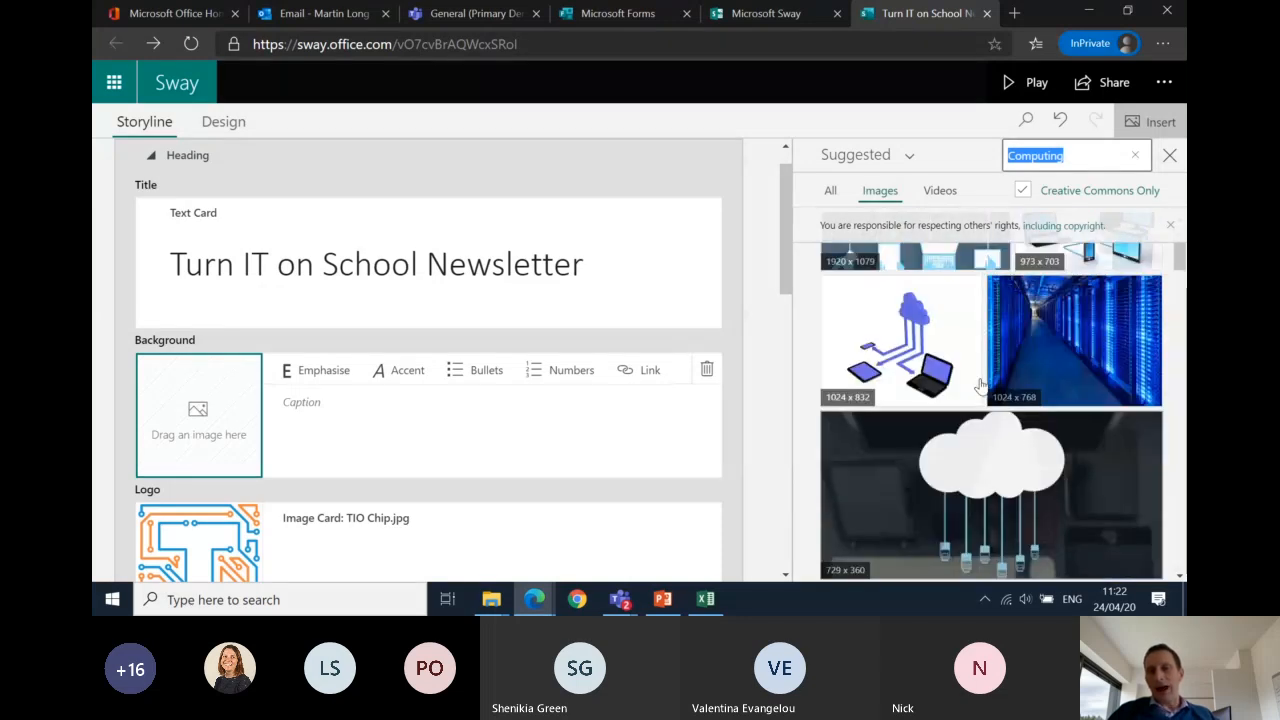
scroll(981, 387, up, 1)
scroll(981, 386, down, 3)
scroll(980, 384, up, 3)
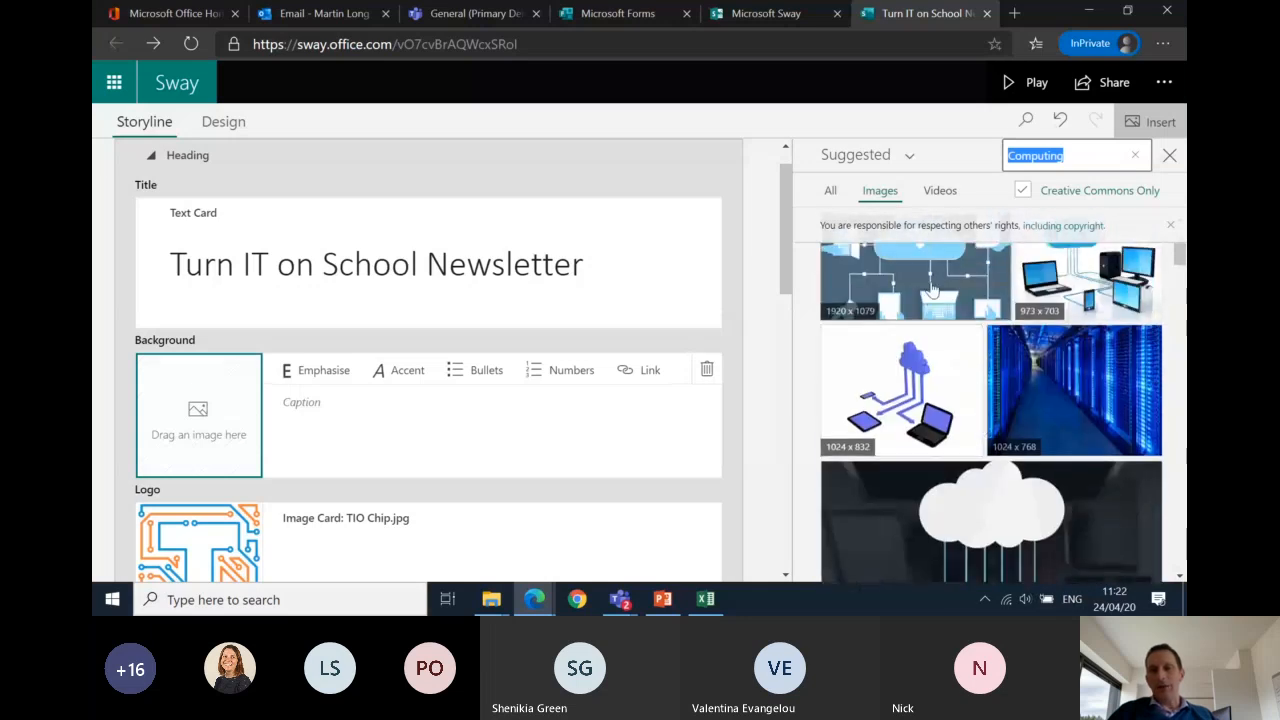
click(932, 289)
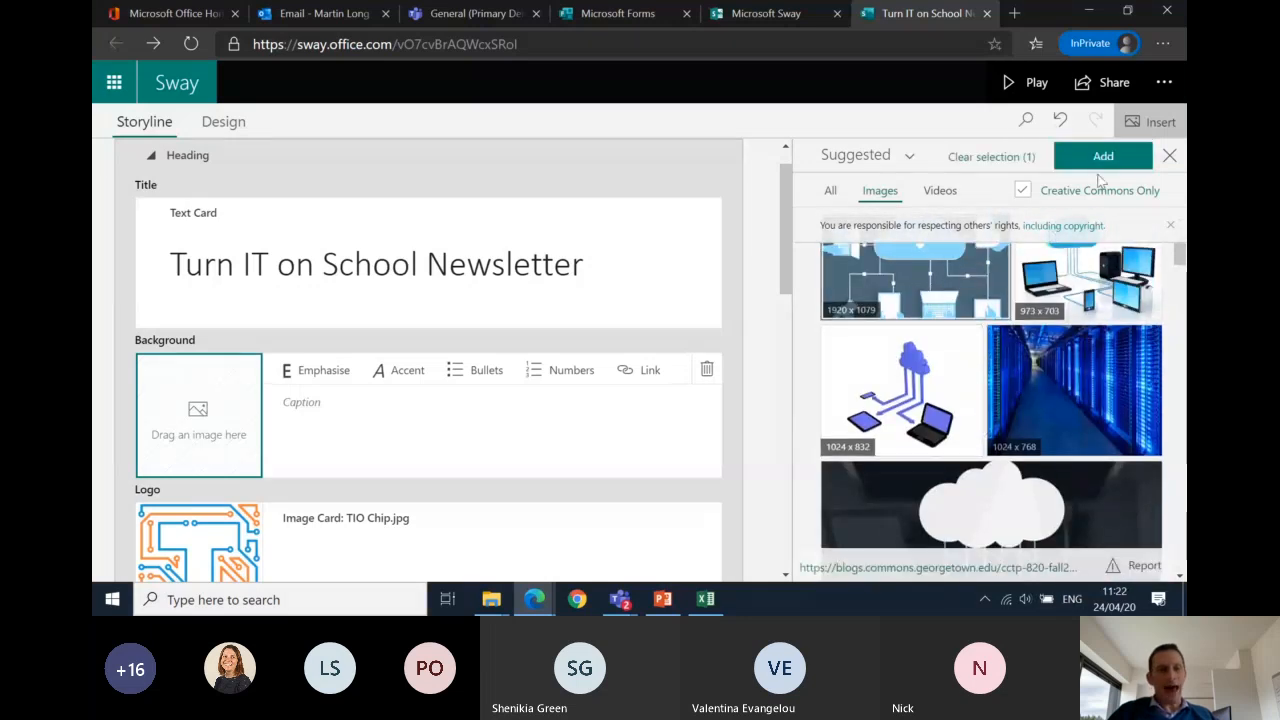
drag(911, 286, 181, 432)
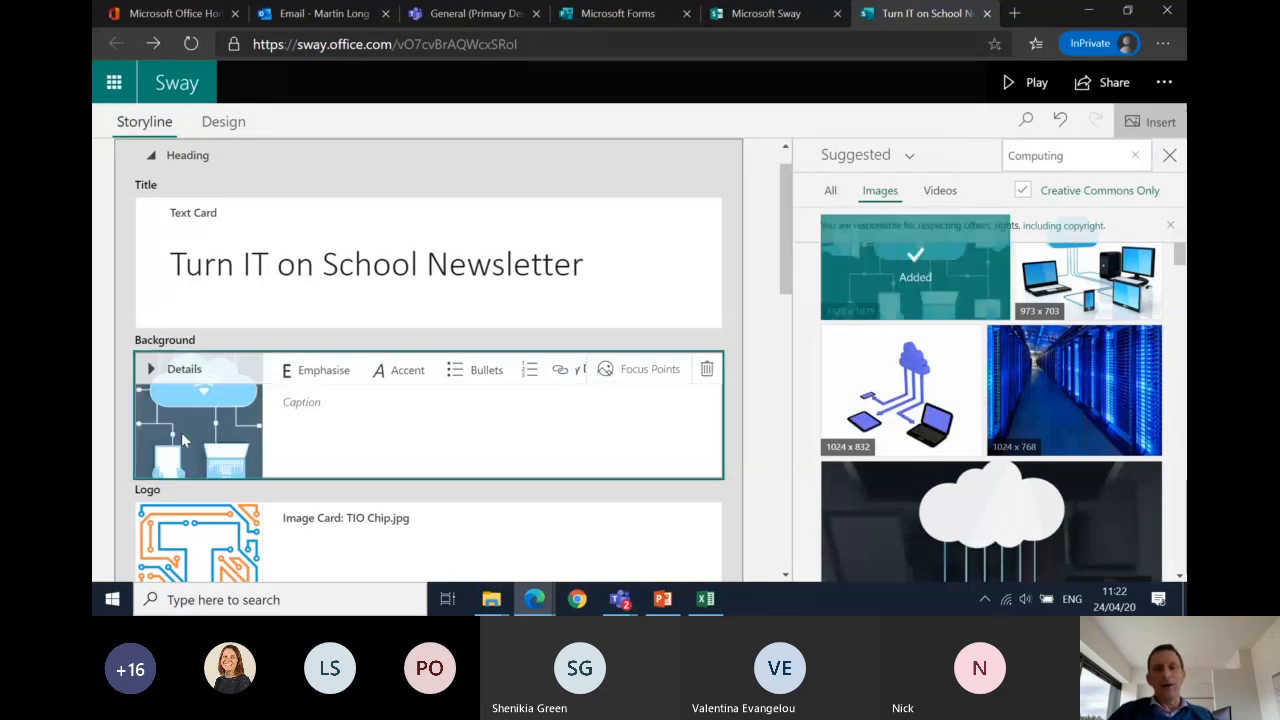
click(1170, 155)
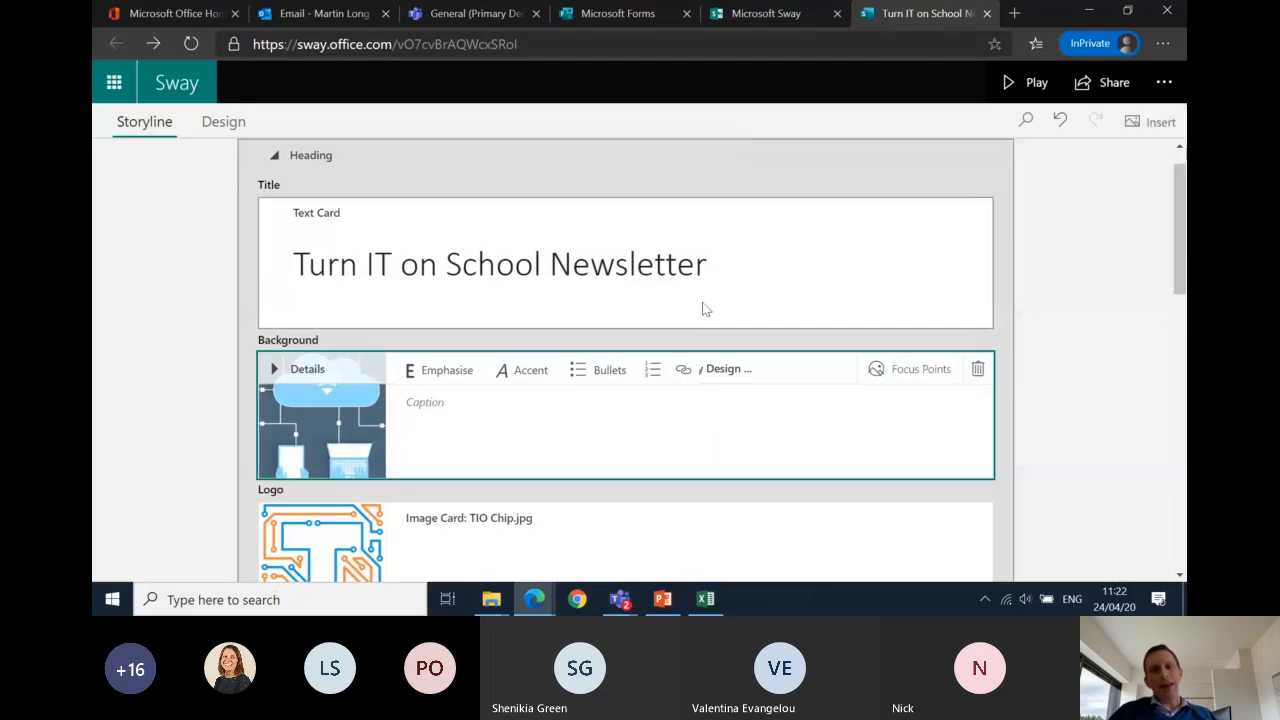
Step: Play the newsletter and review it with the new background, from the title down to The Coding Conundrum and back
click(1010, 95)
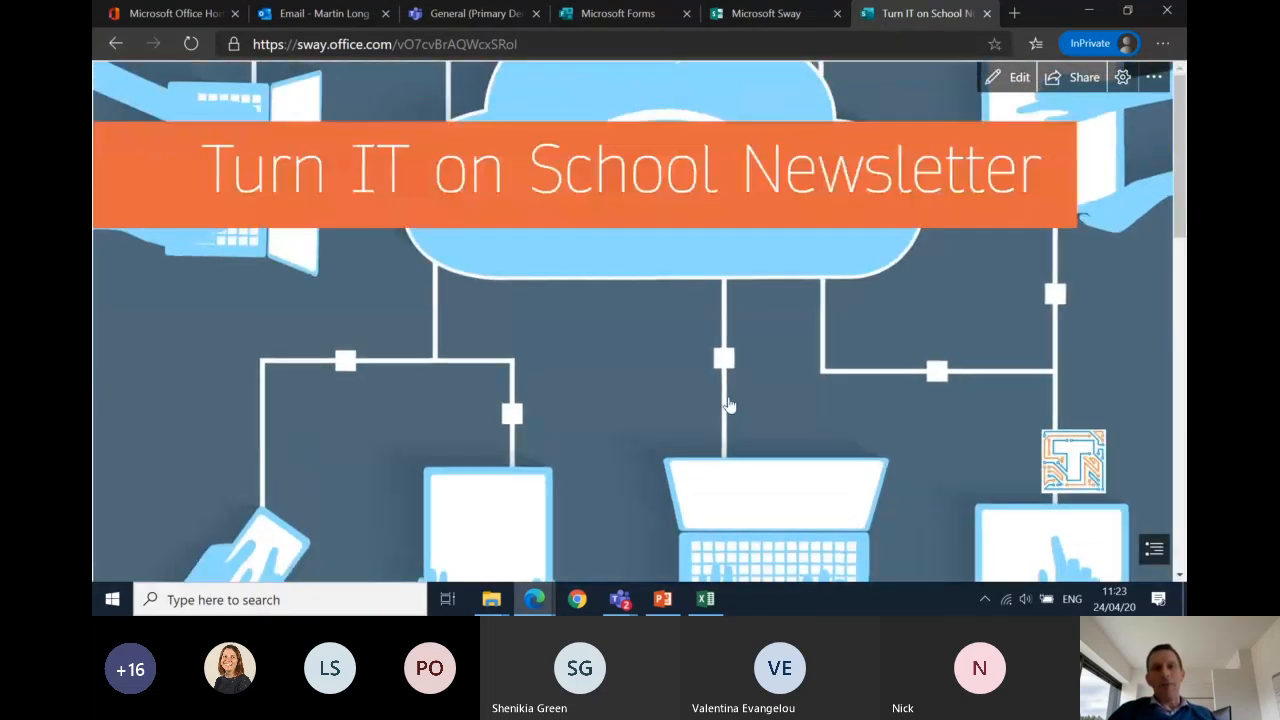
scroll(729, 405, down, 1)
scroll(730, 405, up, 1)
scroll(631, 367, down, 1)
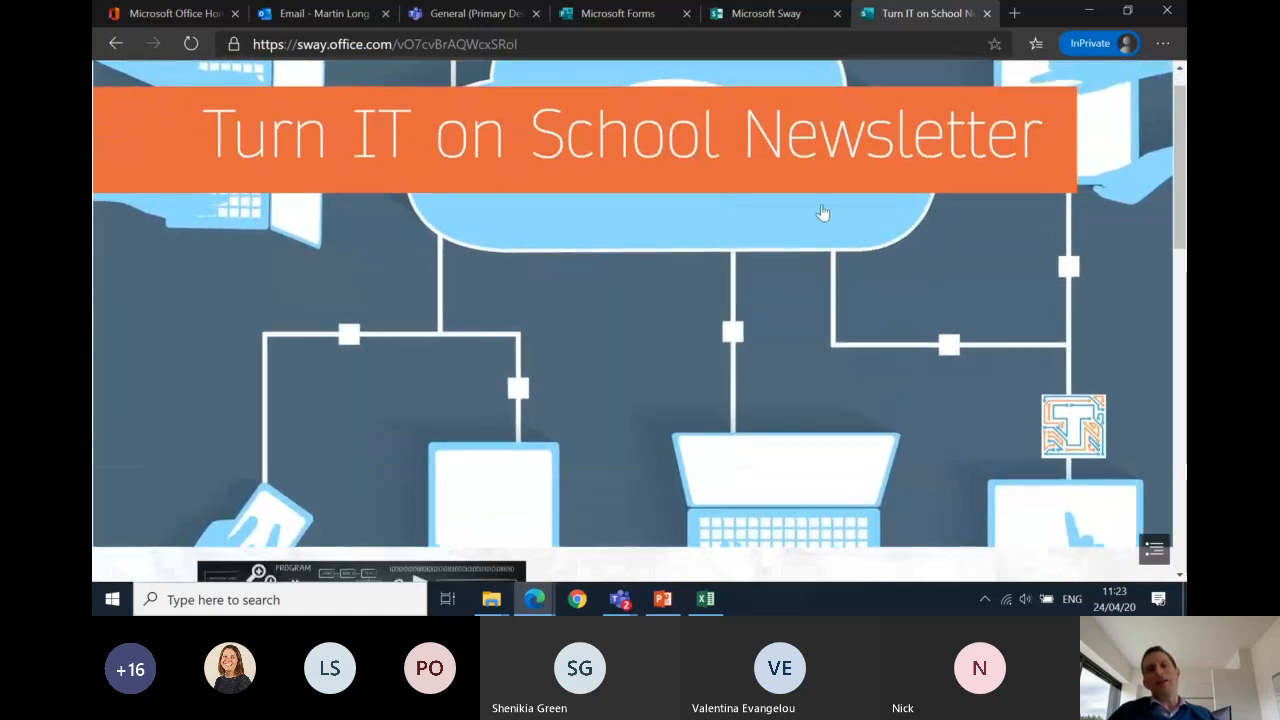
scroll(768, 338, down, 1)
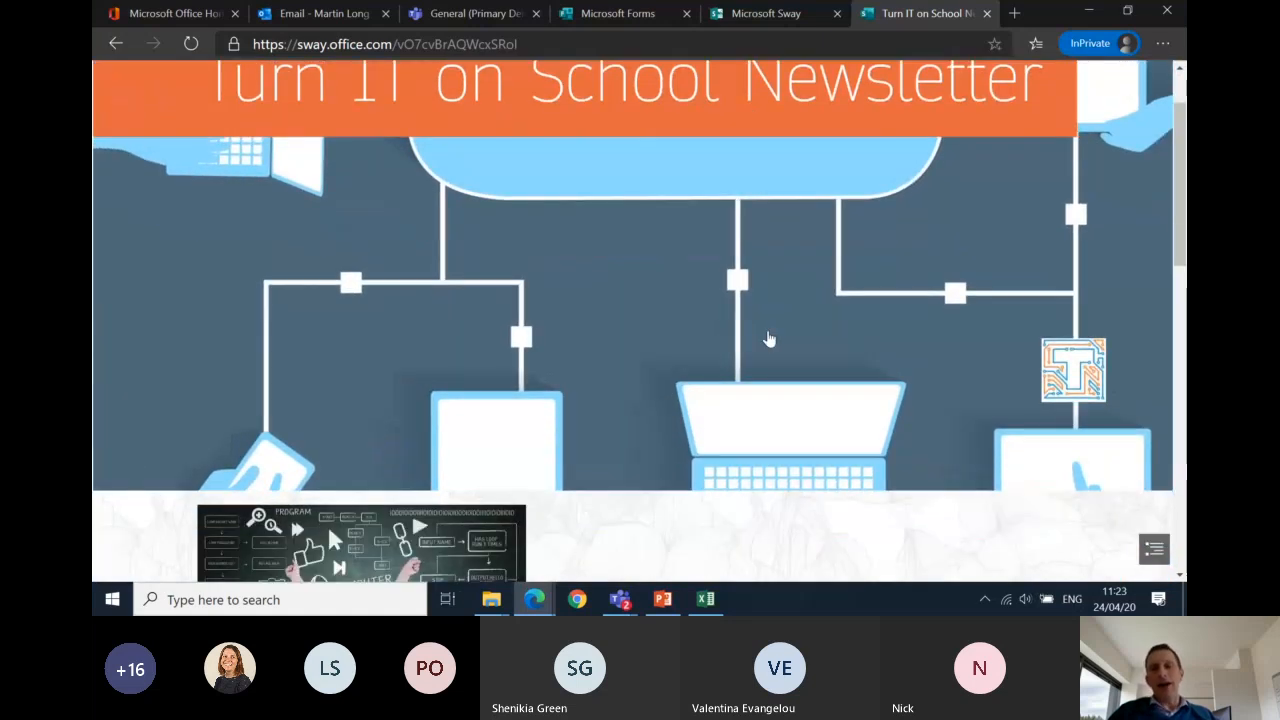
scroll(768, 338, down, 1)
scroll(770, 338, down, 2)
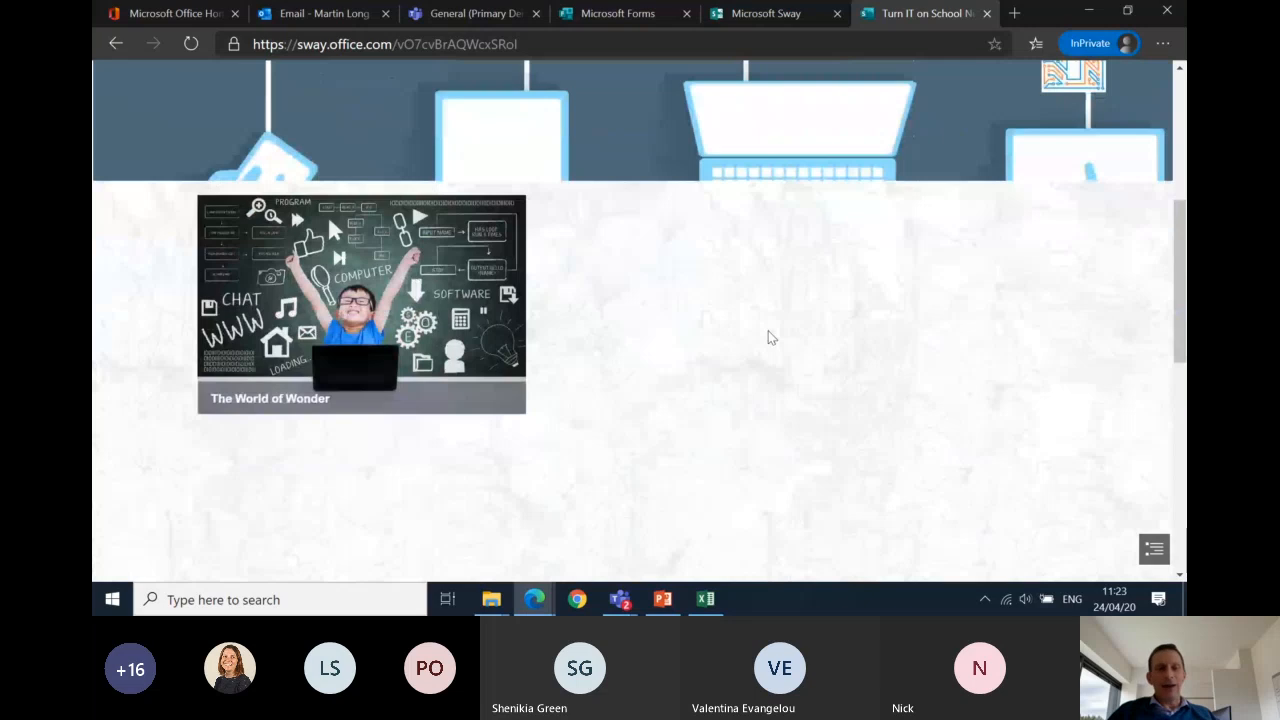
scroll(768, 338, down, 1)
scroll(766, 337, down, 2)
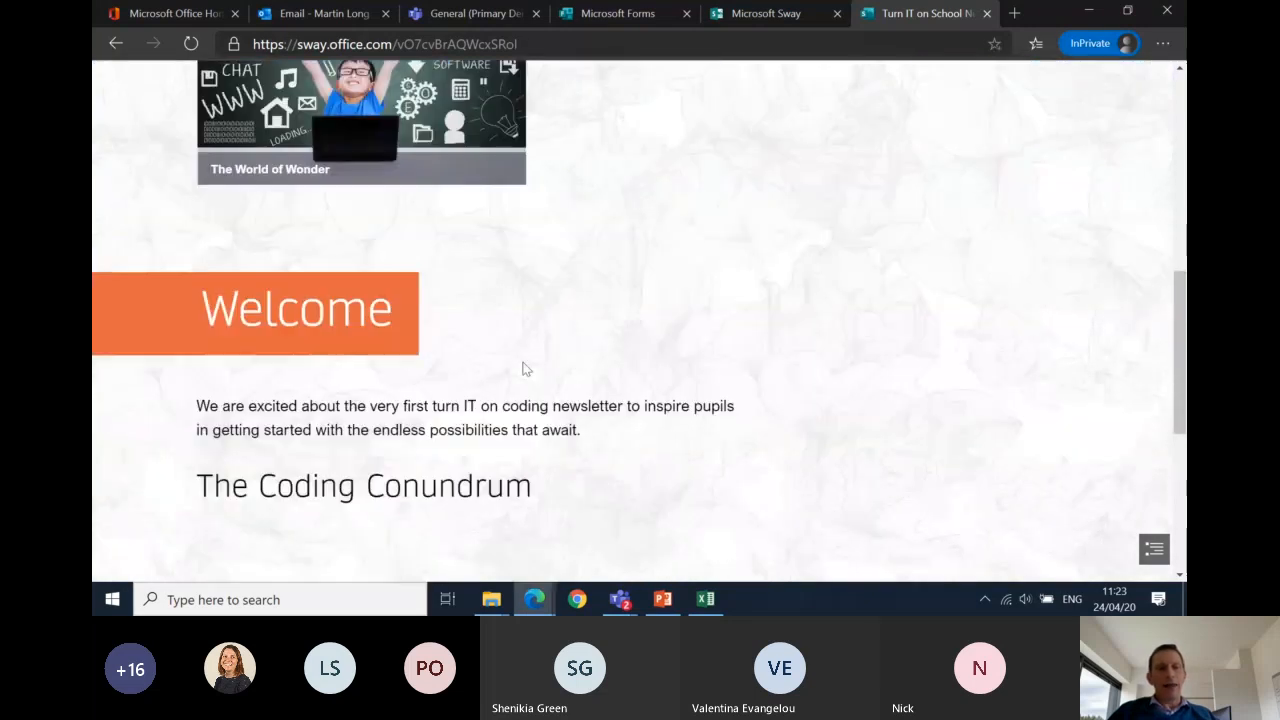
scroll(523, 369, down, 1)
scroll(523, 370, down, 2)
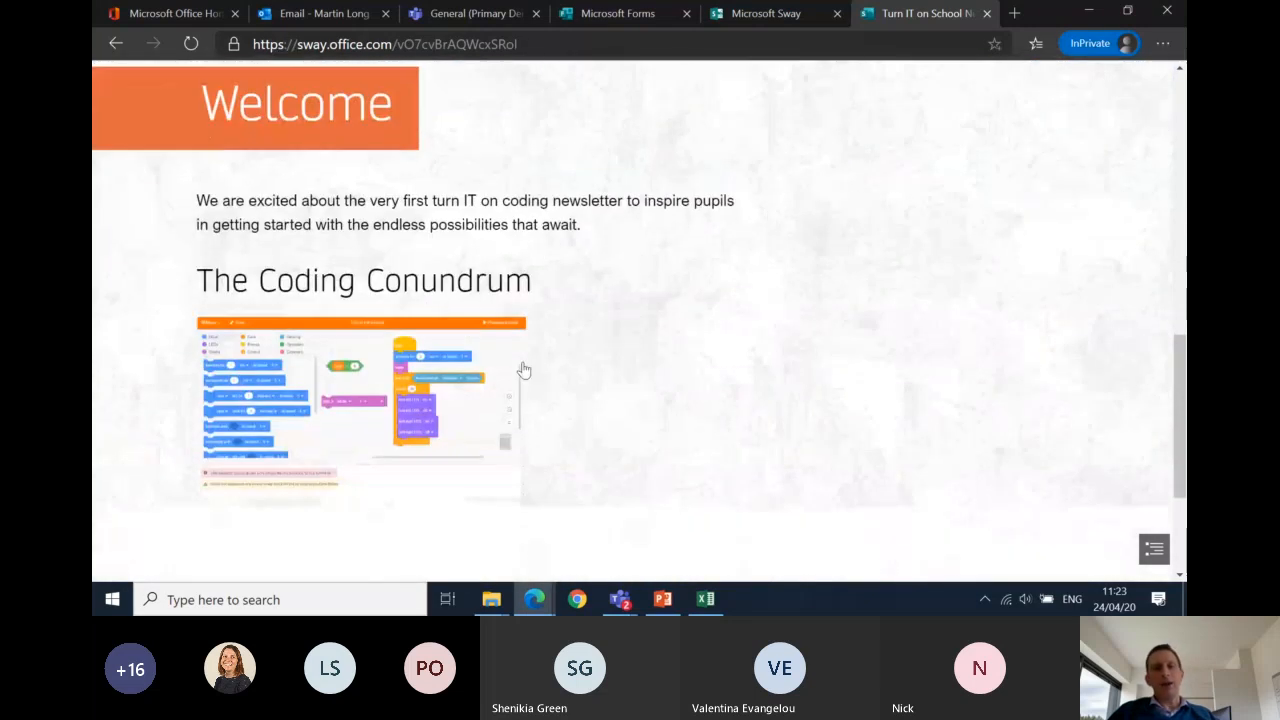
scroll(552, 327, up, 3)
scroll(553, 328, up, 3)
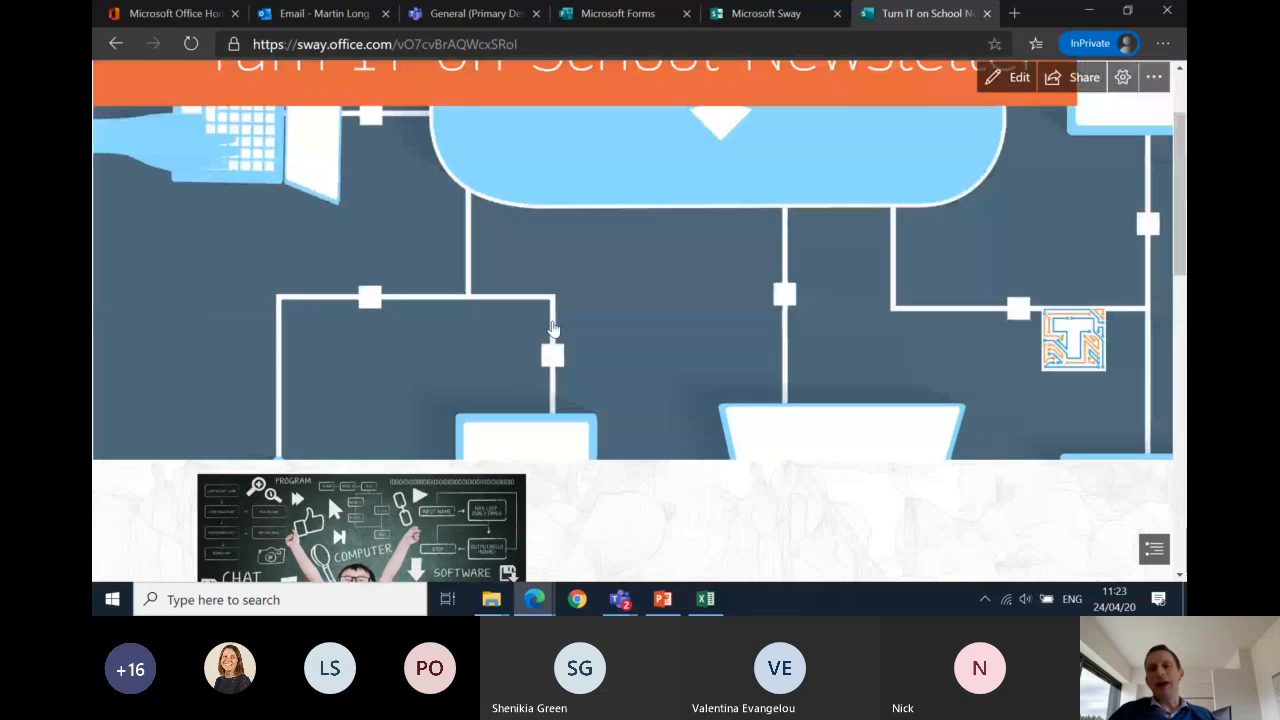
scroll(553, 328, up, 2)
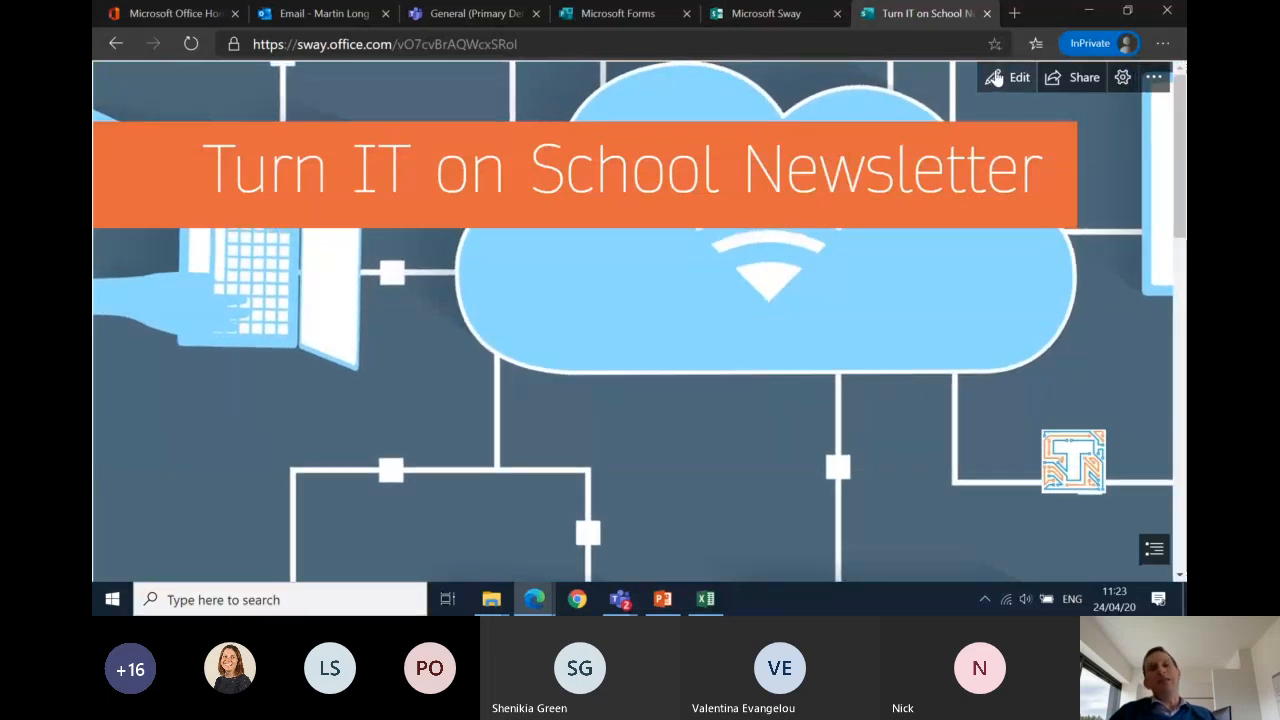
Step: Return to editing the newsletter and caption the background image "Coding Edition"
click(994, 79)
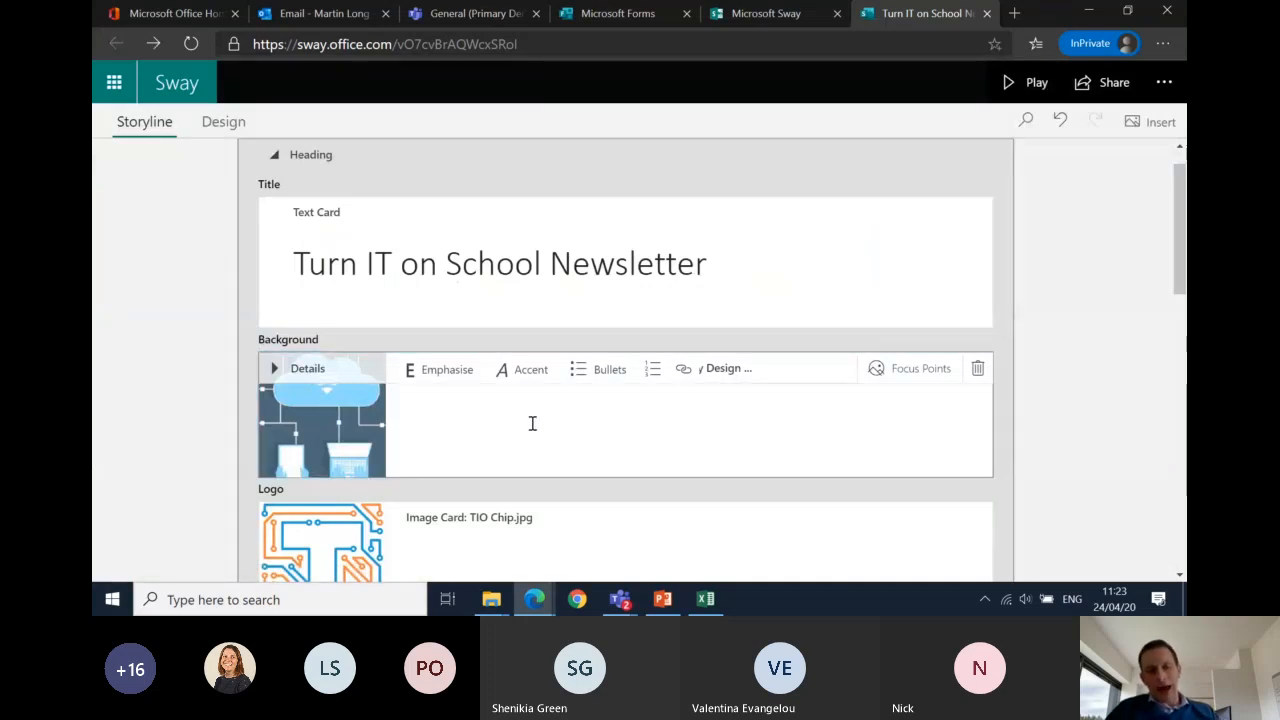
text(Coding)
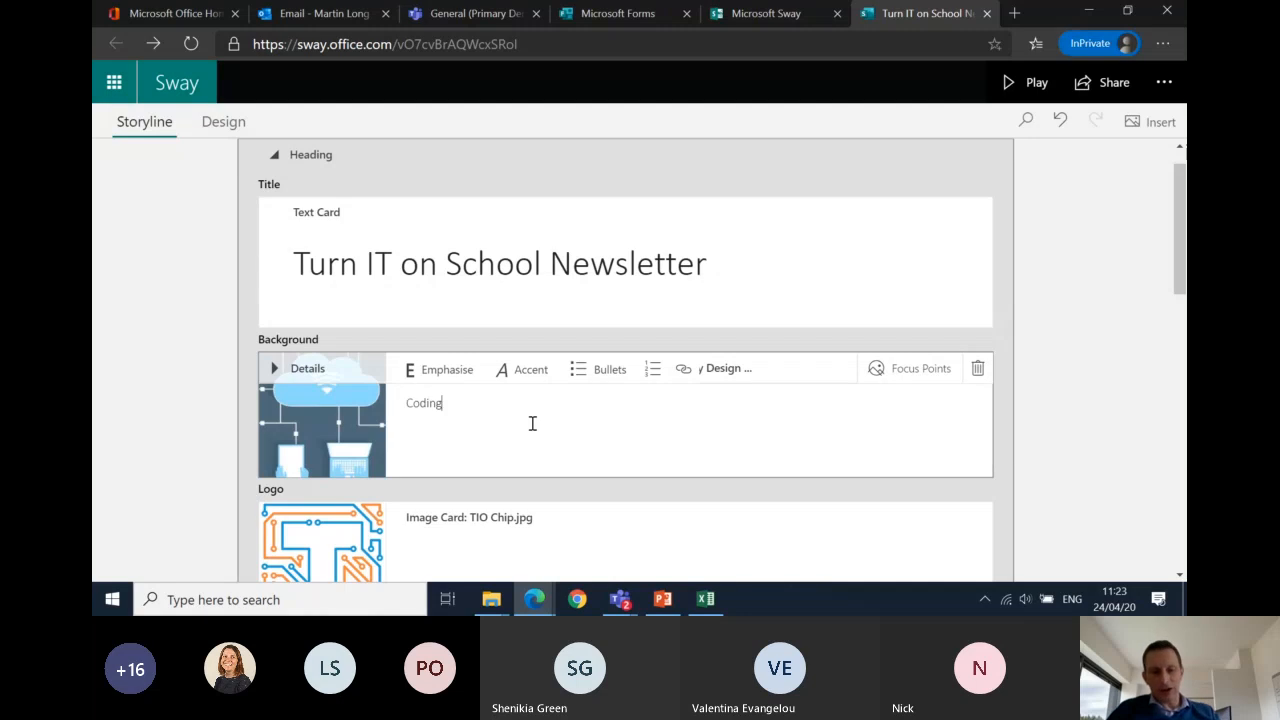
text( Ed)
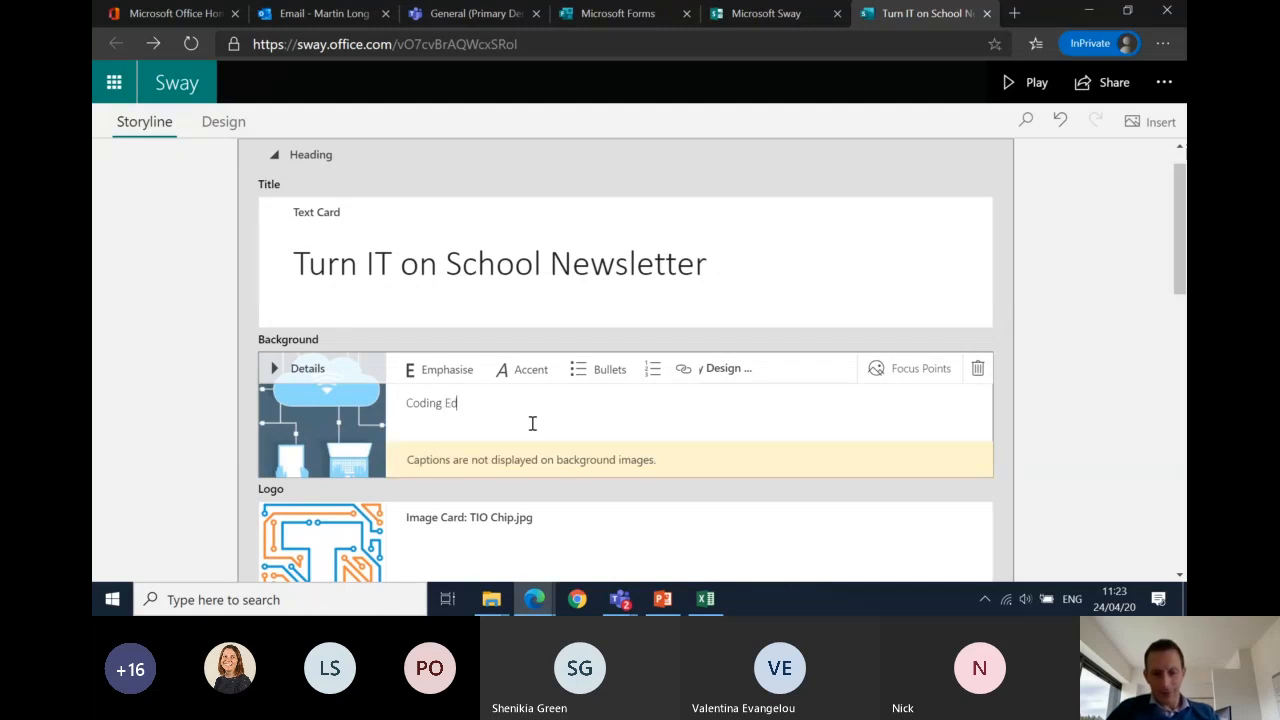
text(ition)
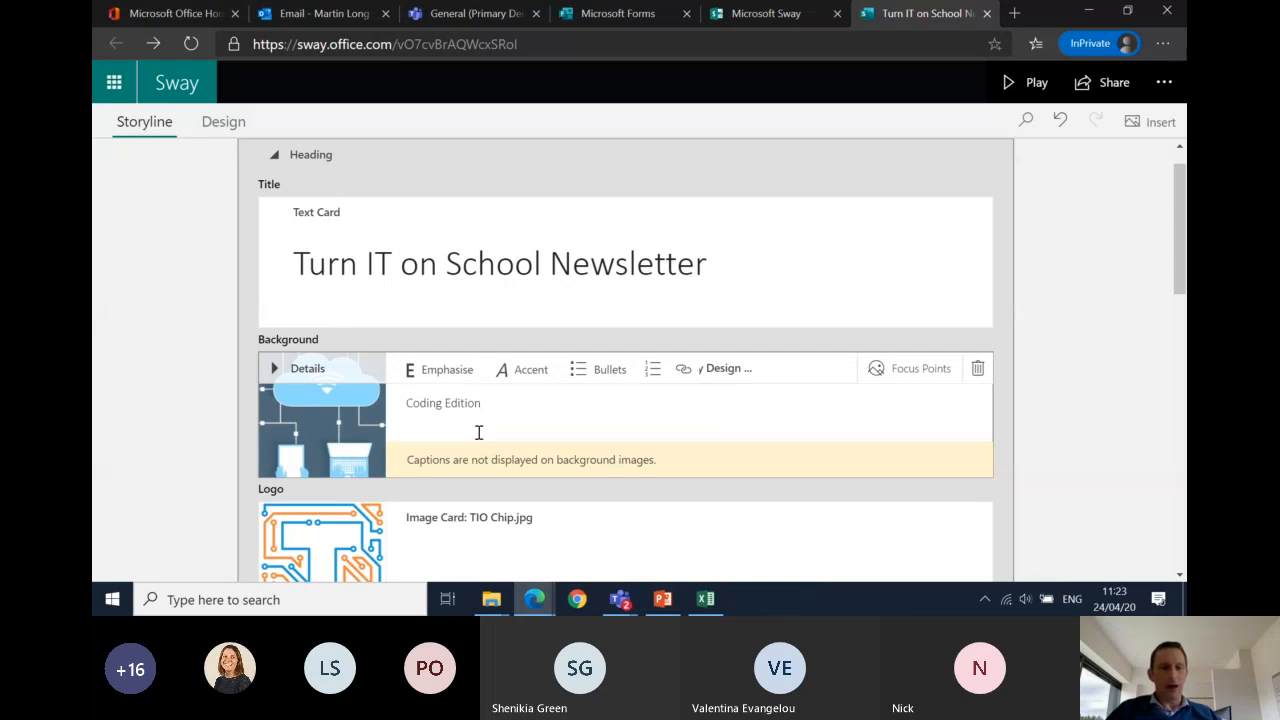
Step: Emphasise the whole "Coding Edition" caption and apply Accent to the word "Coding"
drag(483, 404, 404, 418)
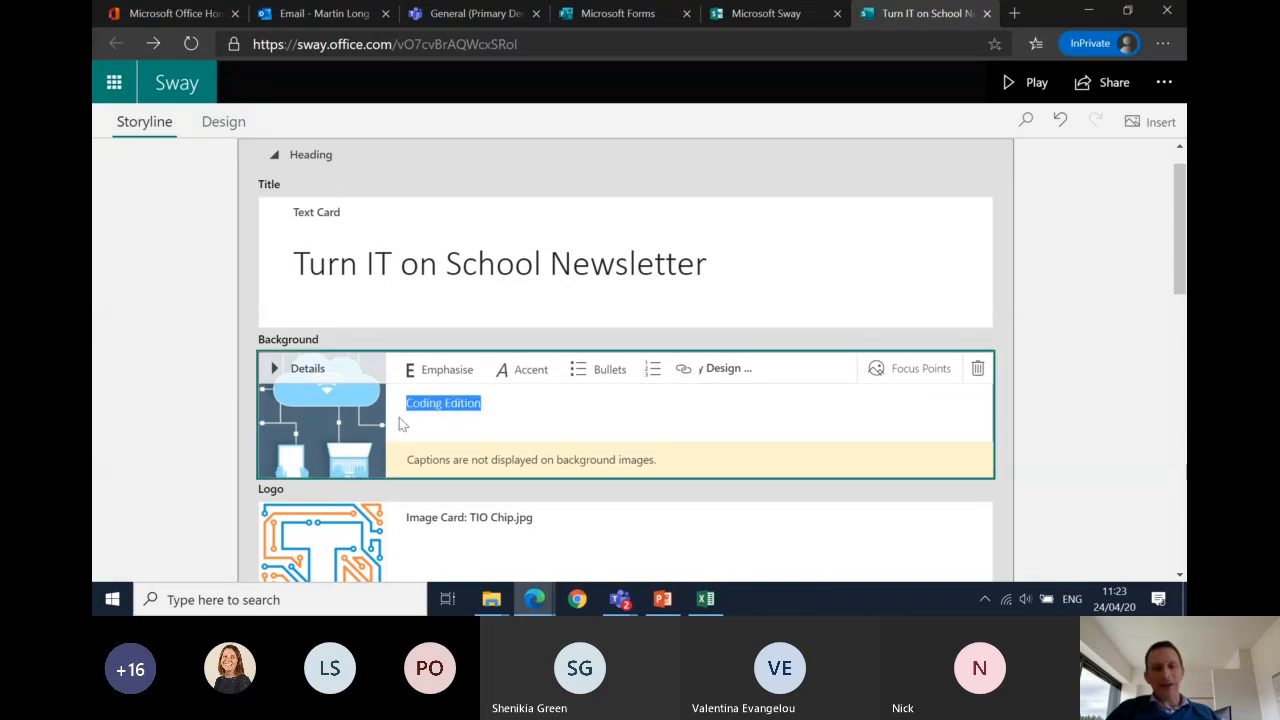
click(453, 382)
click(485, 425)
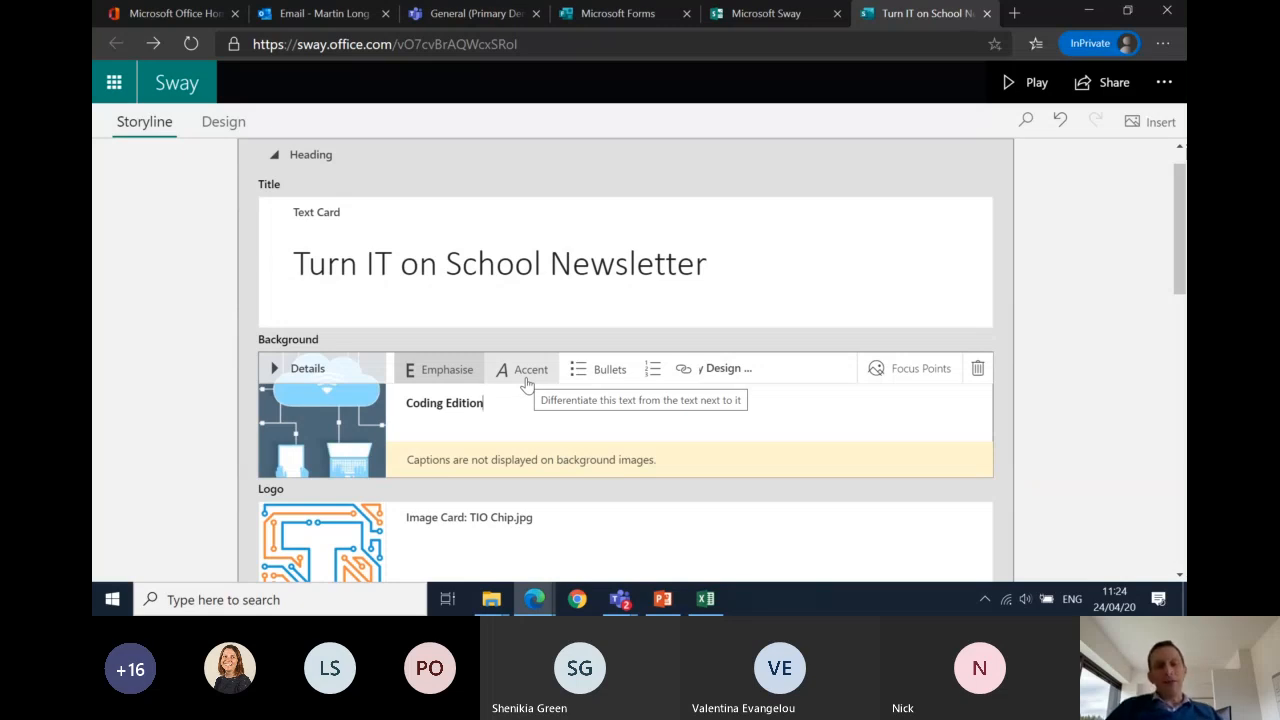
click(406, 400)
drag(406, 400, 443, 404)
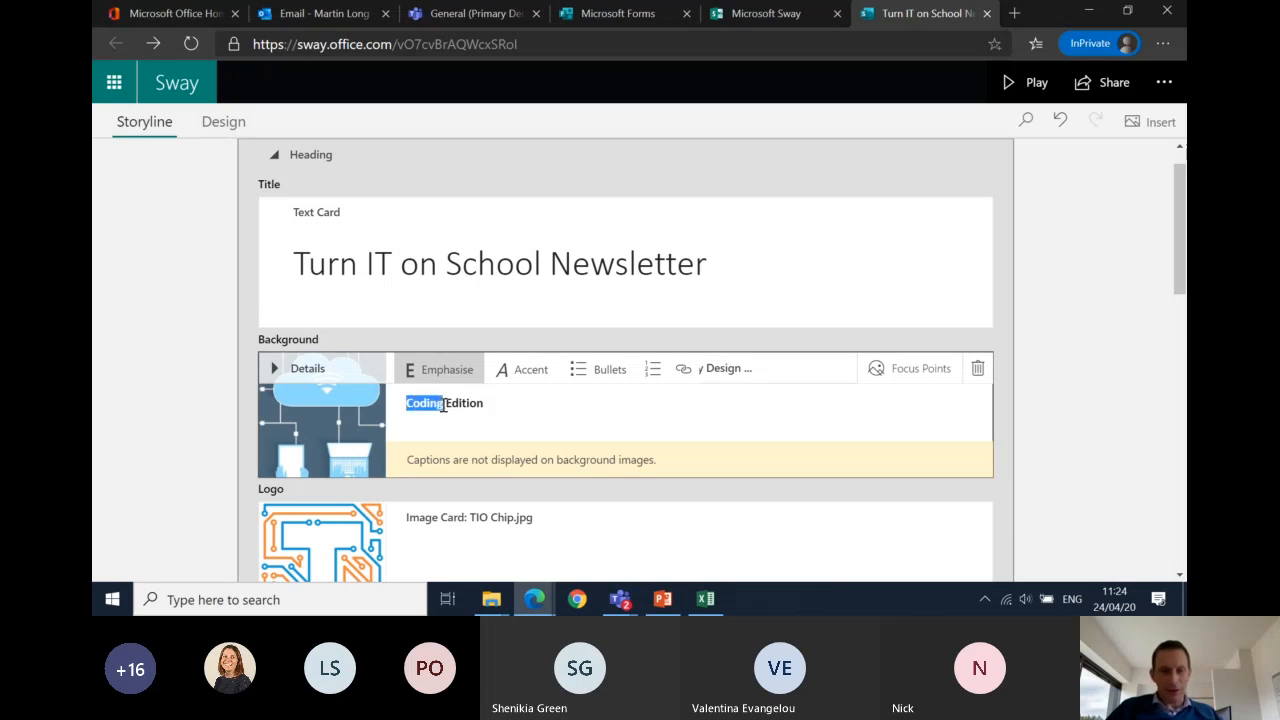
click(526, 372)
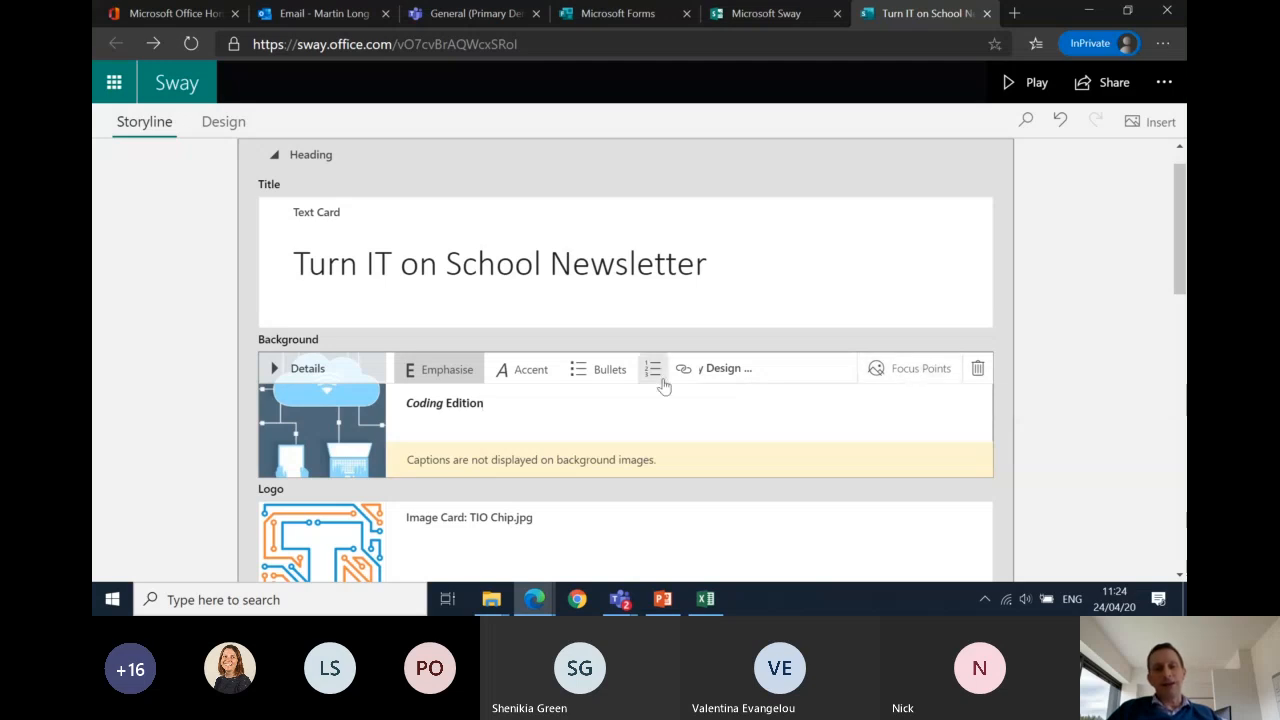
Step: Set a focus point on the Wi-Fi symbol in the background image's cloud, replacing a first trial point
click(907, 381)
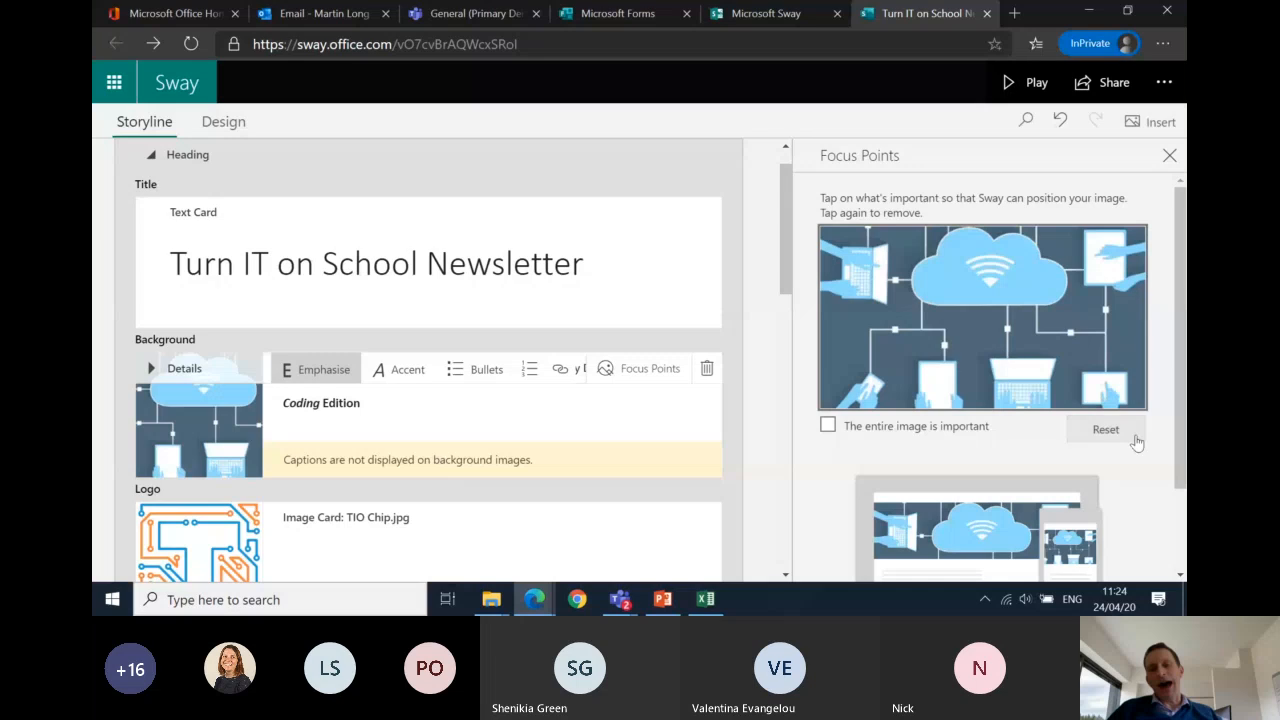
scroll(1137, 435, down, 2)
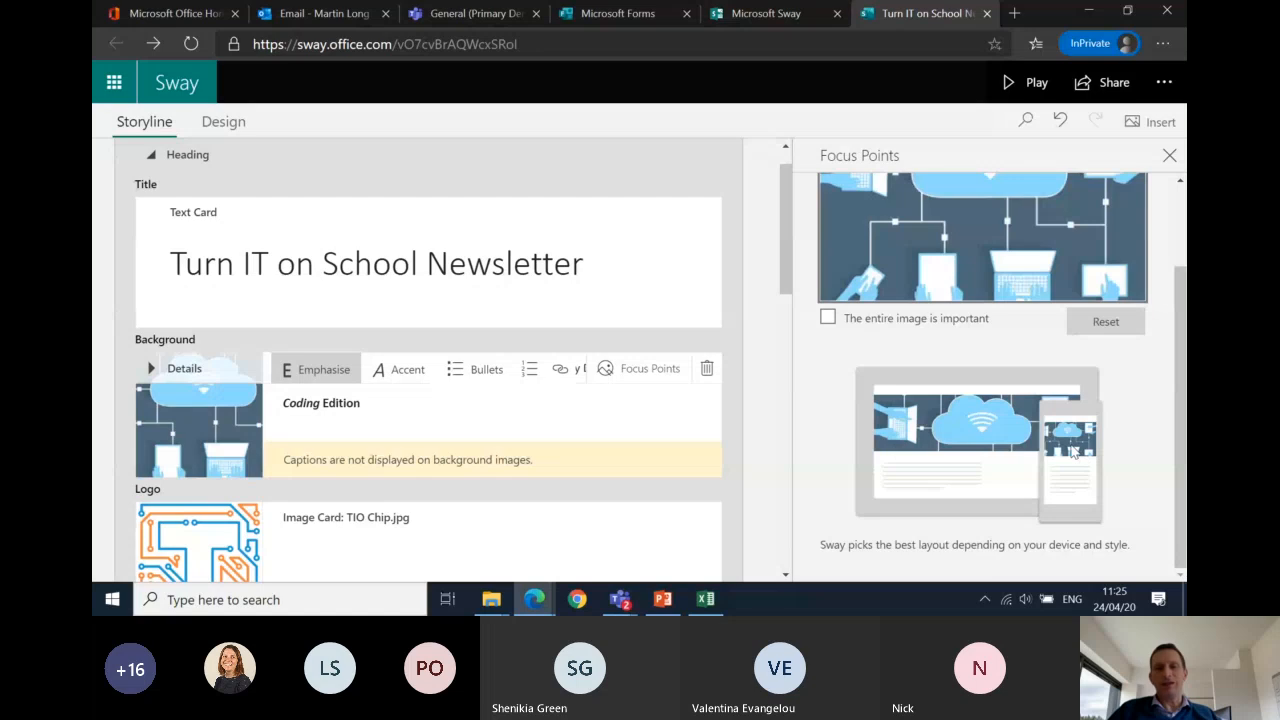
scroll(1073, 452, up, 2)
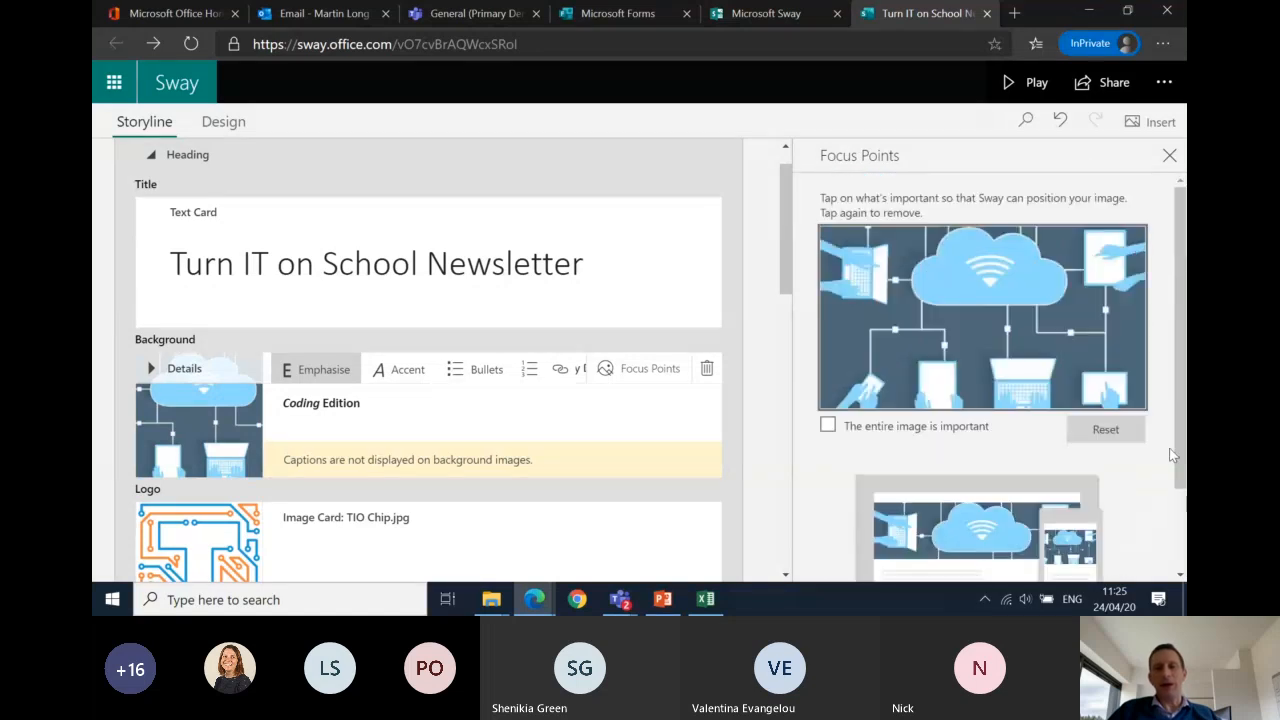
click(994, 280)
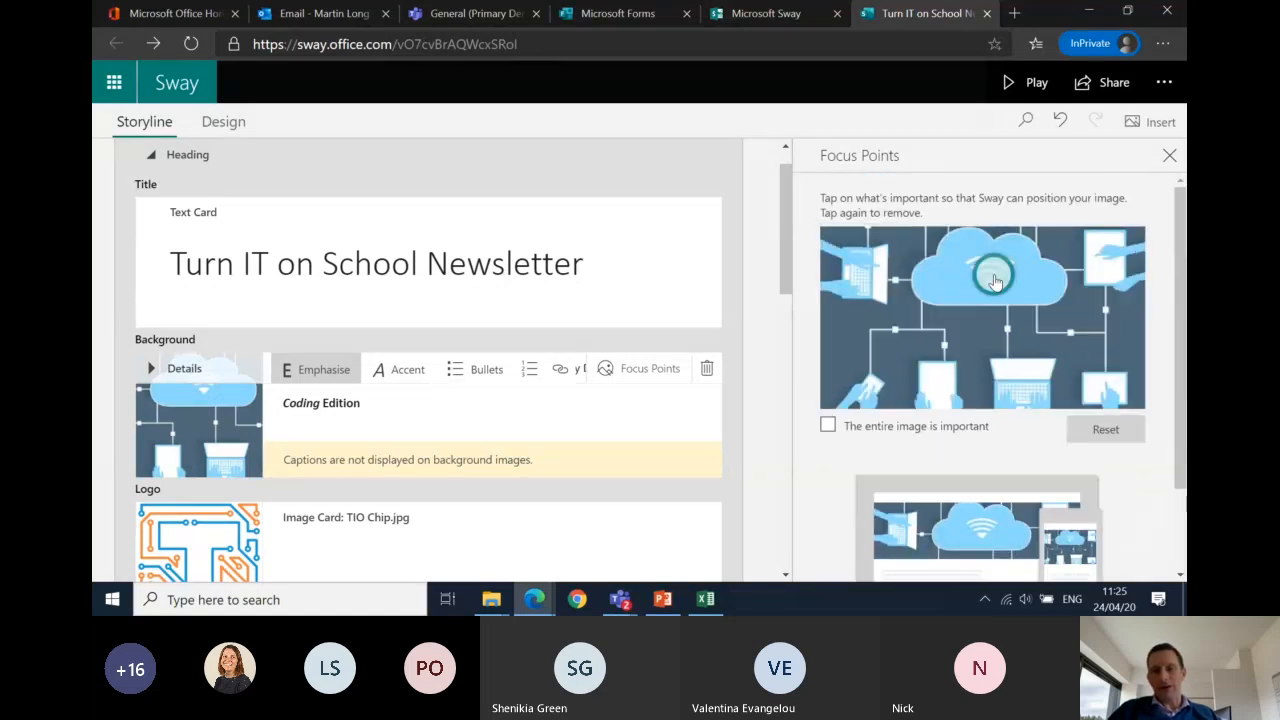
click(993, 283)
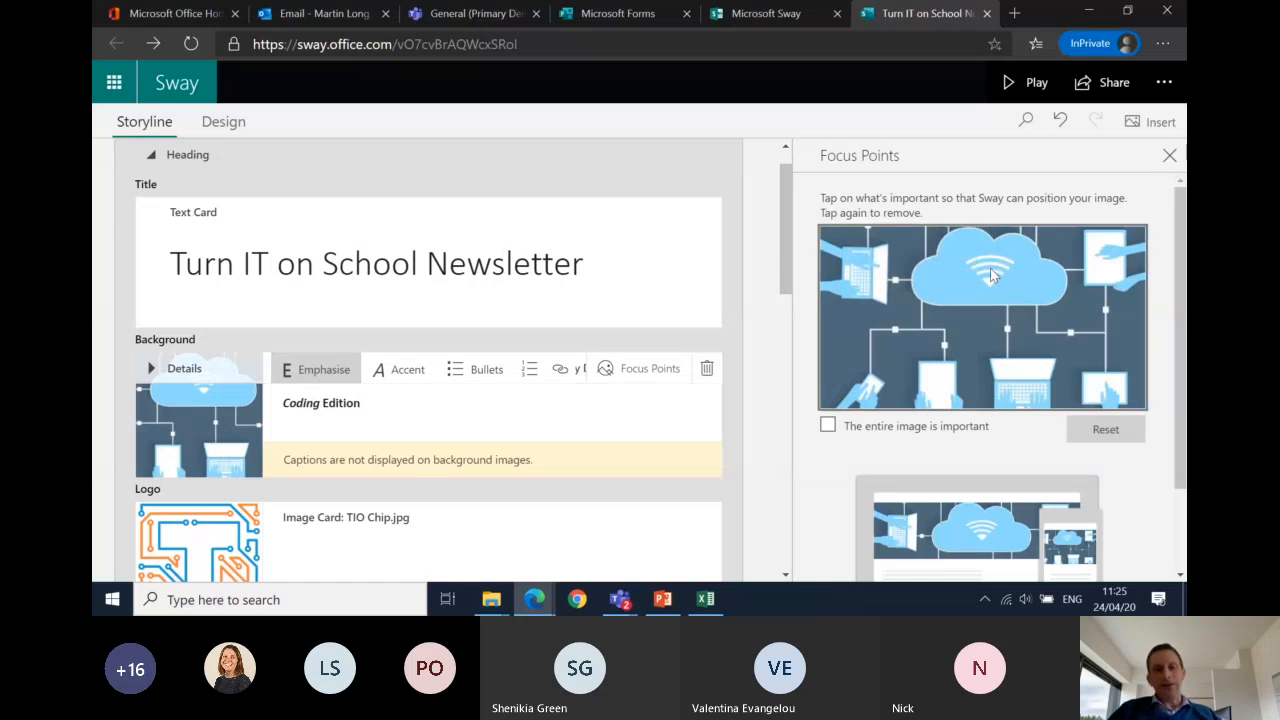
click(991, 268)
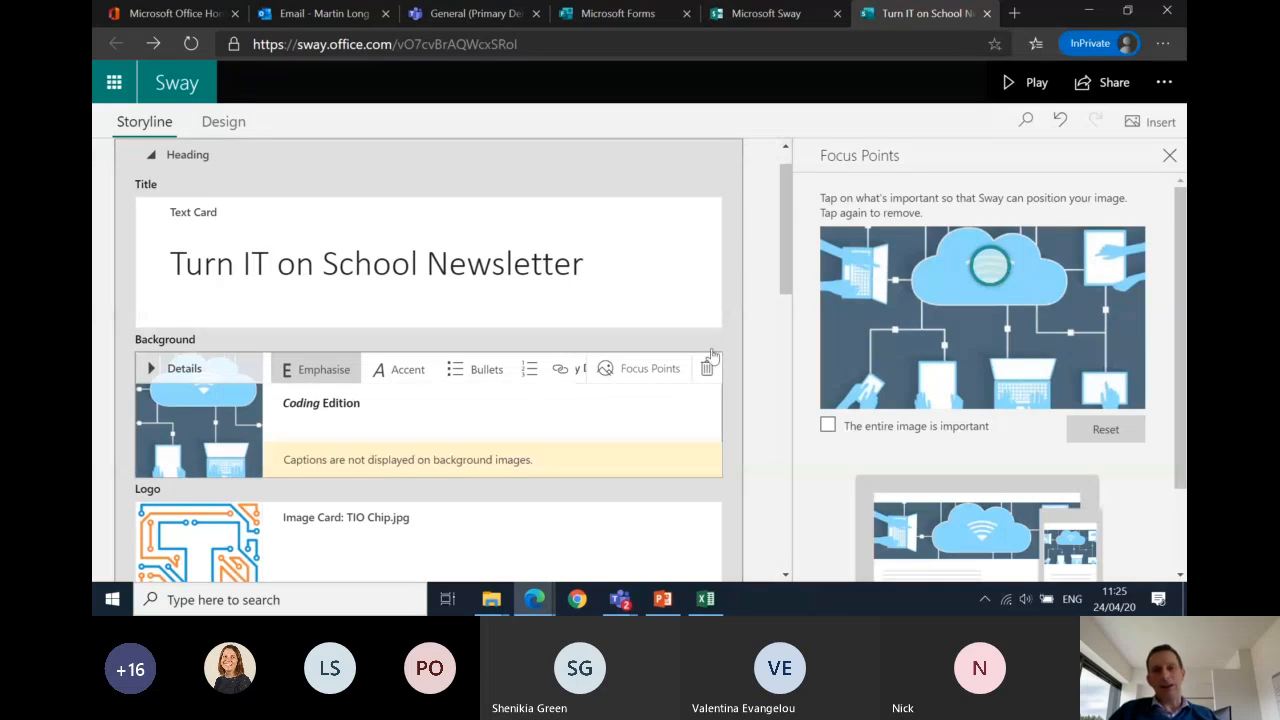
Step: Close the focus point settings and title details, and play the newsletter to review the background from the title to Welcome and back
click(1168, 158)
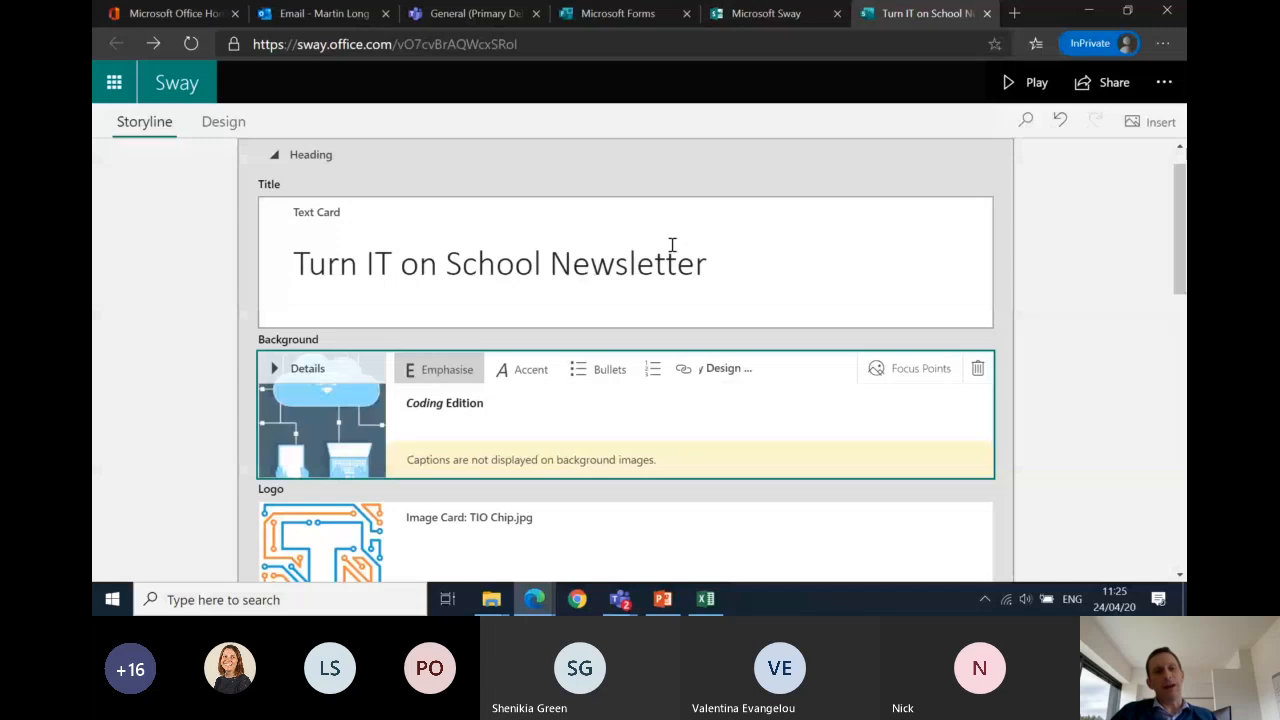
click(274, 160)
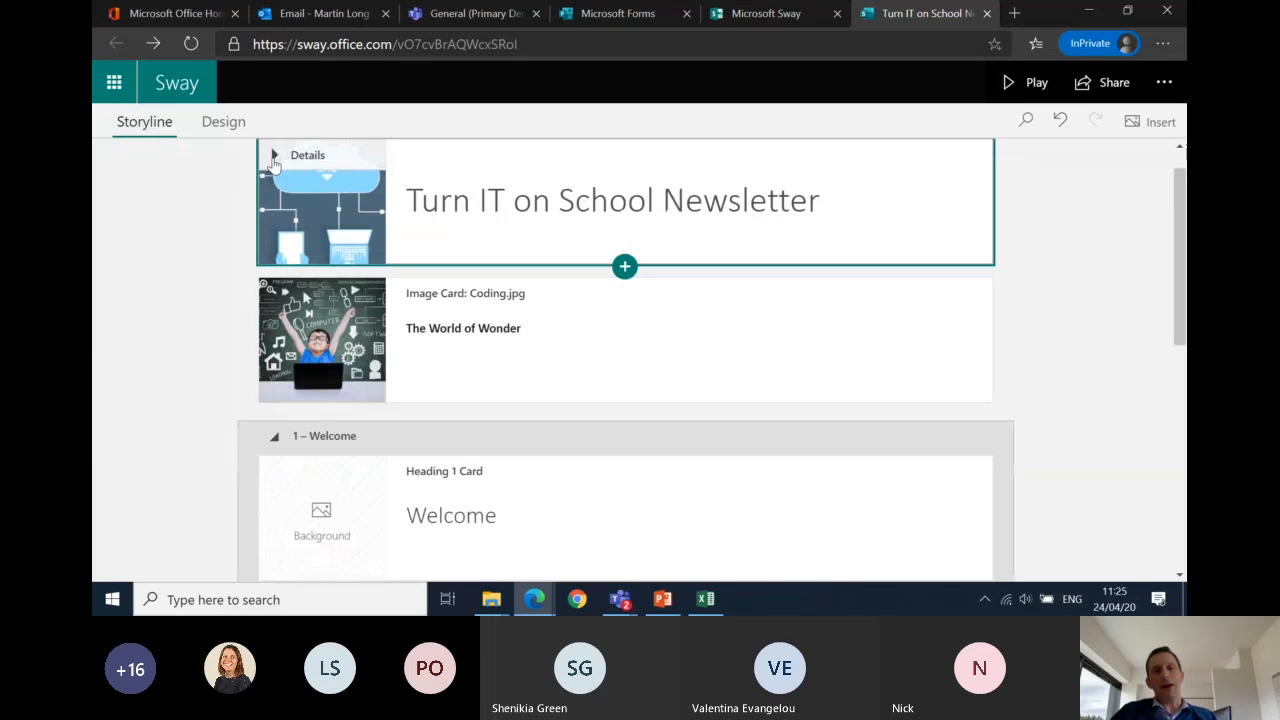
click(1021, 96)
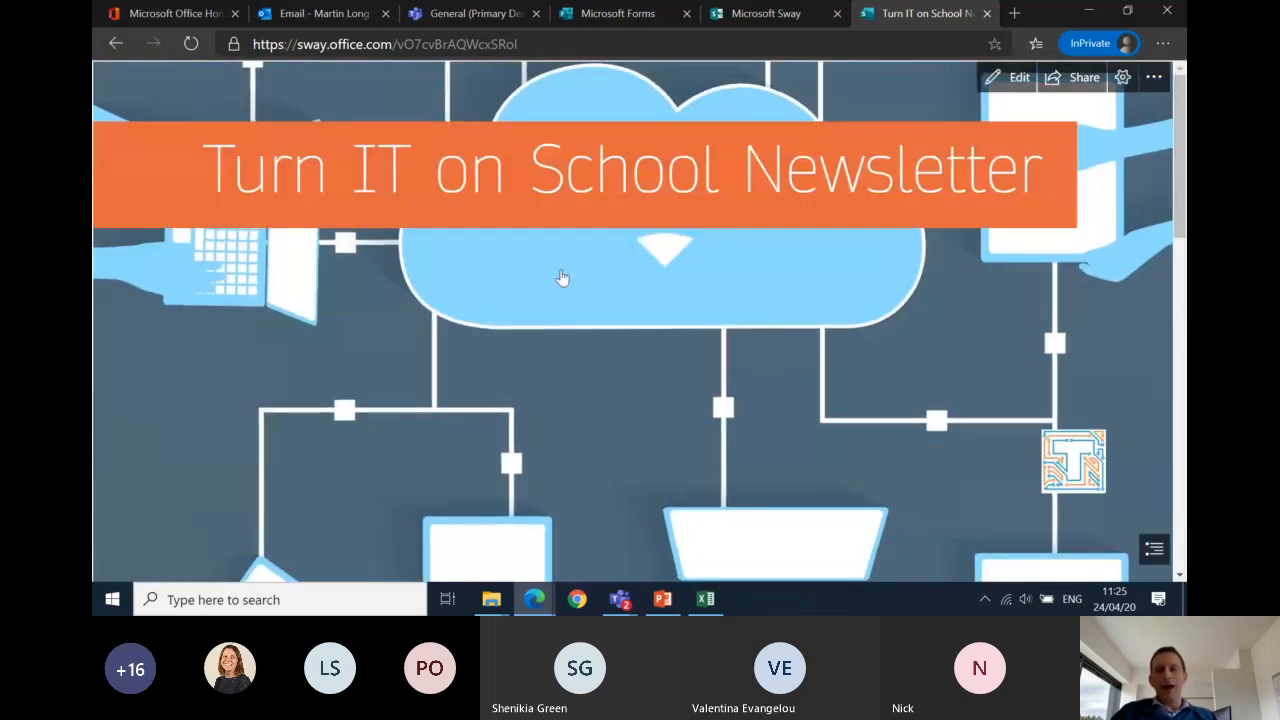
scroll(738, 346, down, 3)
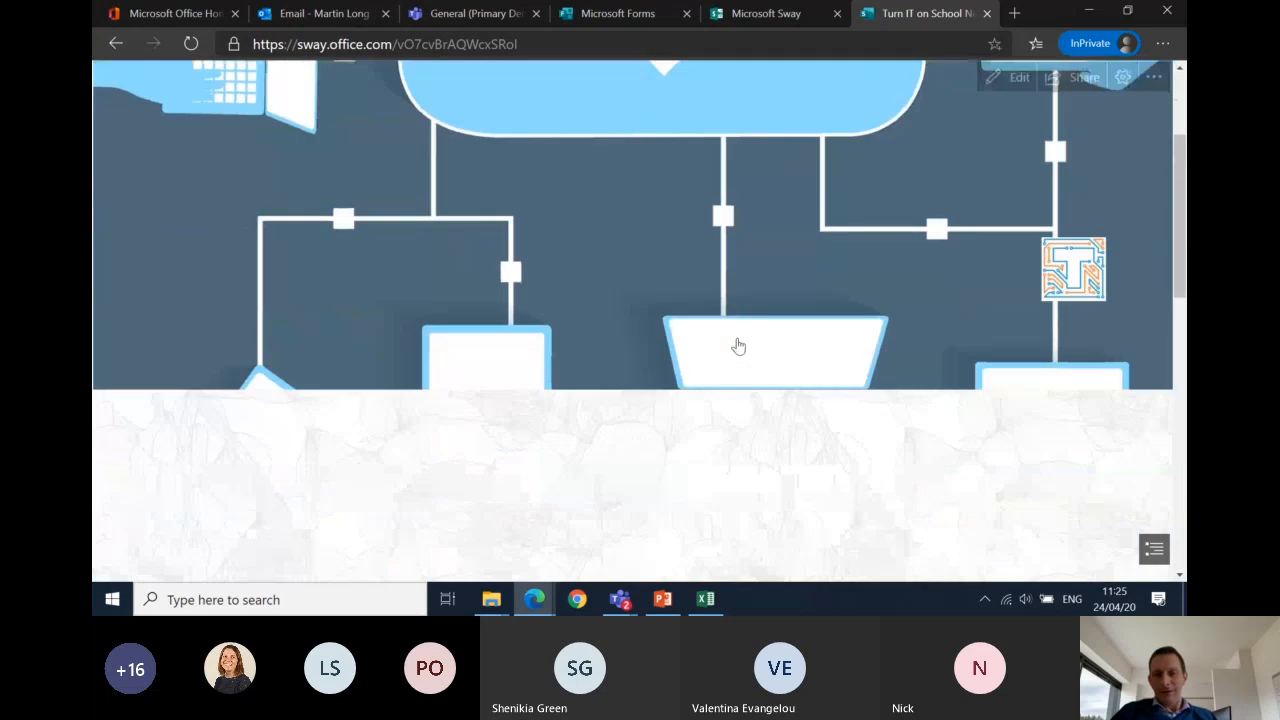
scroll(738, 346, up, 2)
scroll(738, 346, down, 2)
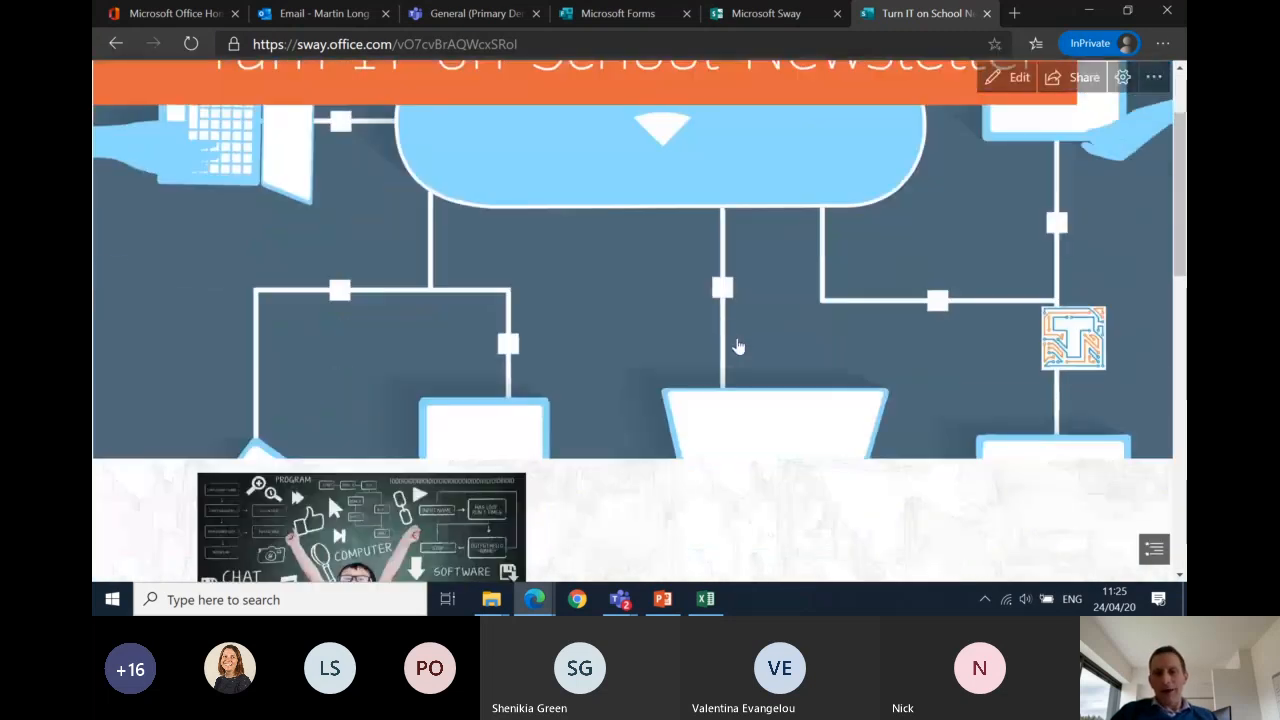
scroll(737, 346, down, 2)
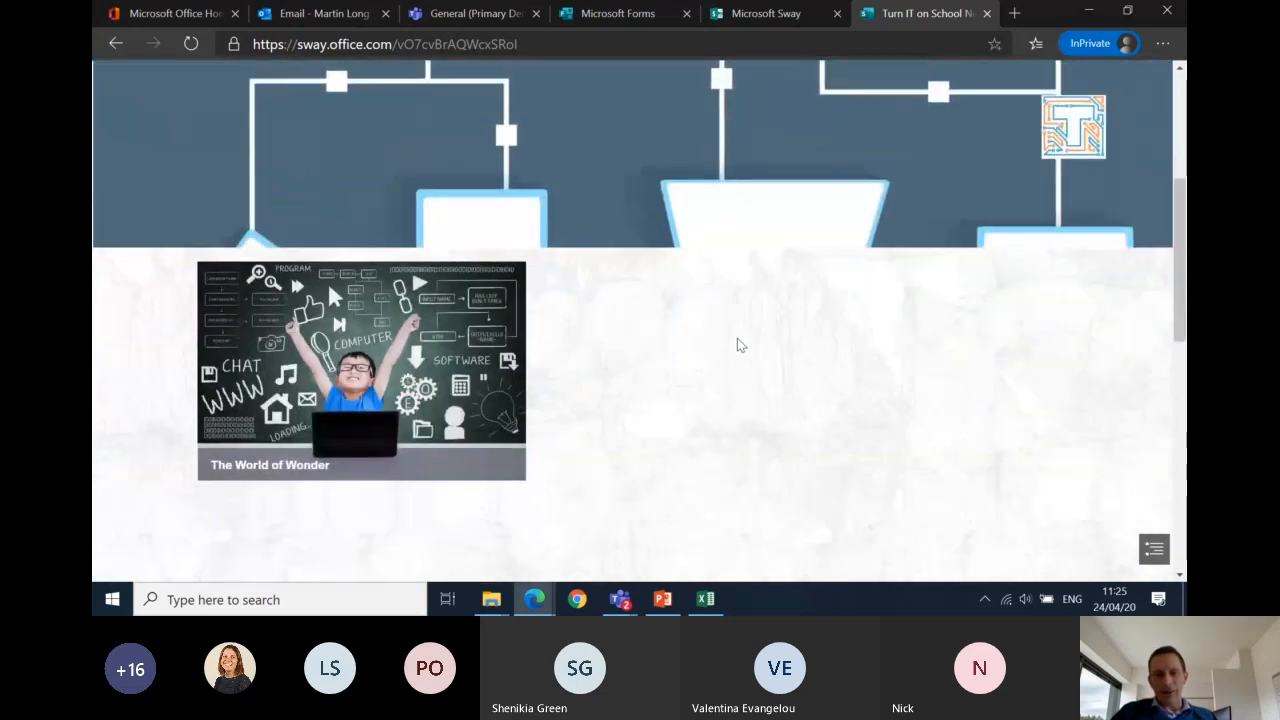
scroll(737, 346, down, 2)
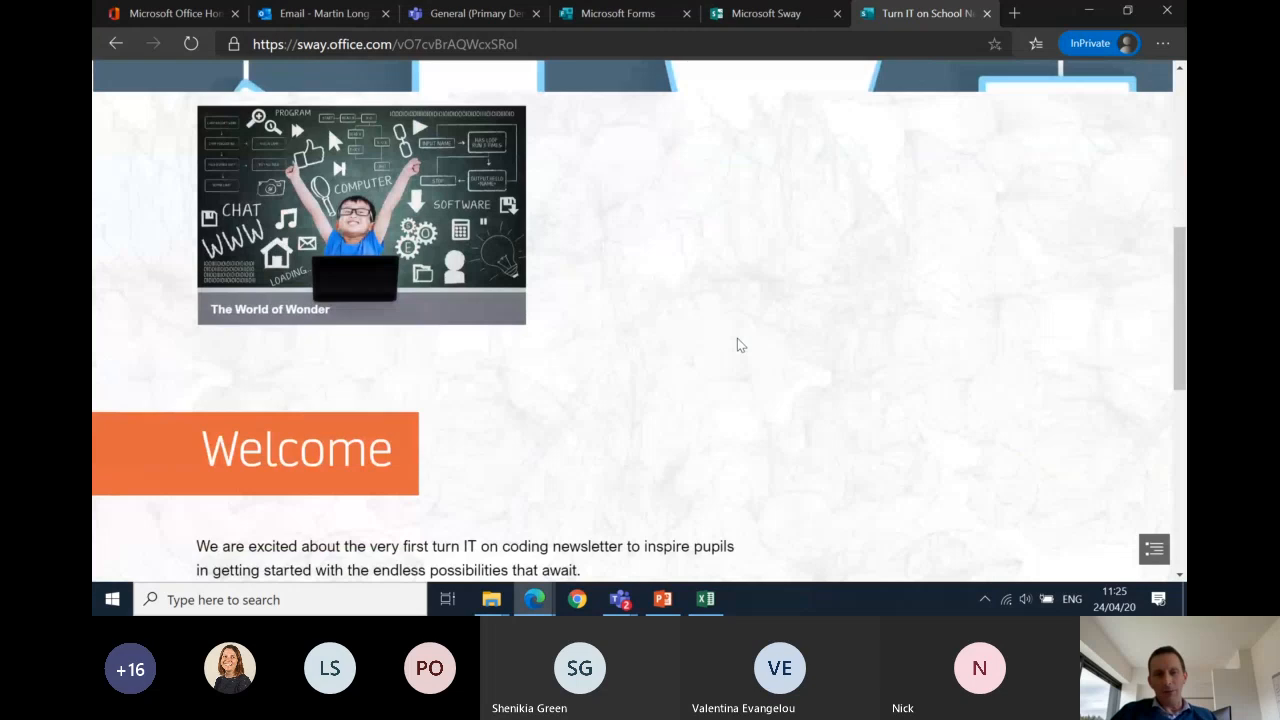
scroll(737, 340, up, 1)
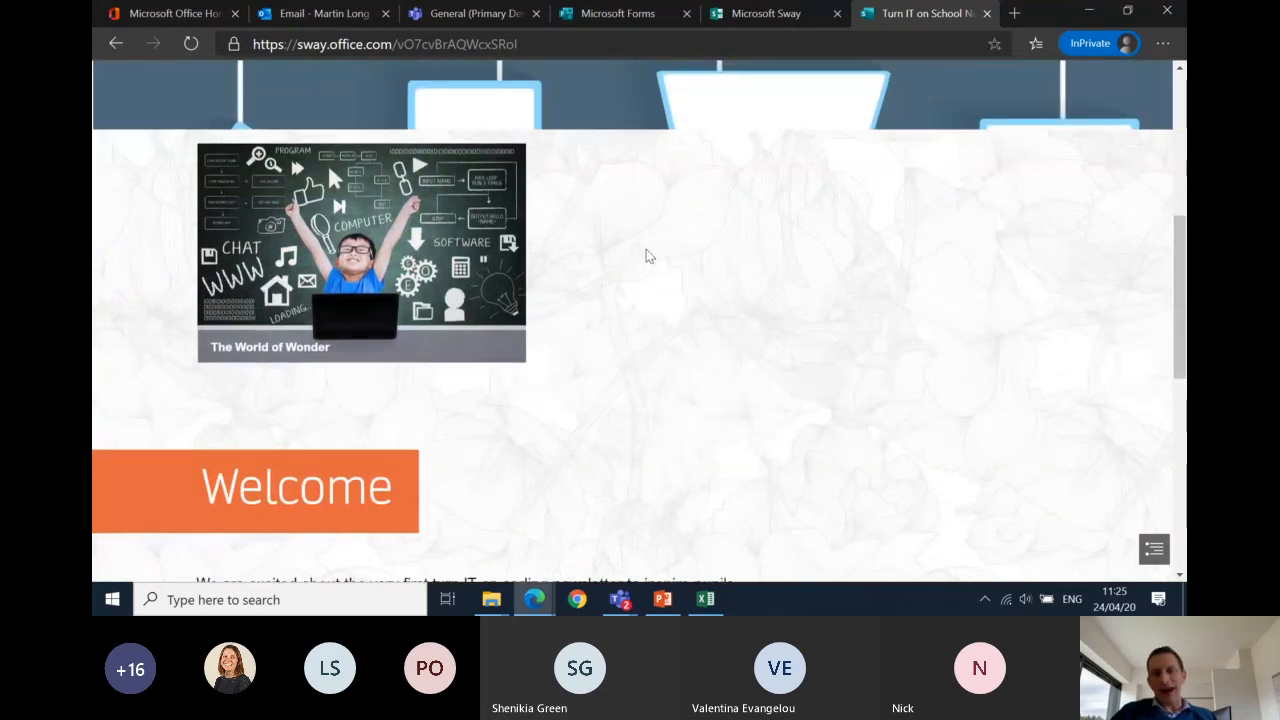
scroll(600, 230, up, 3)
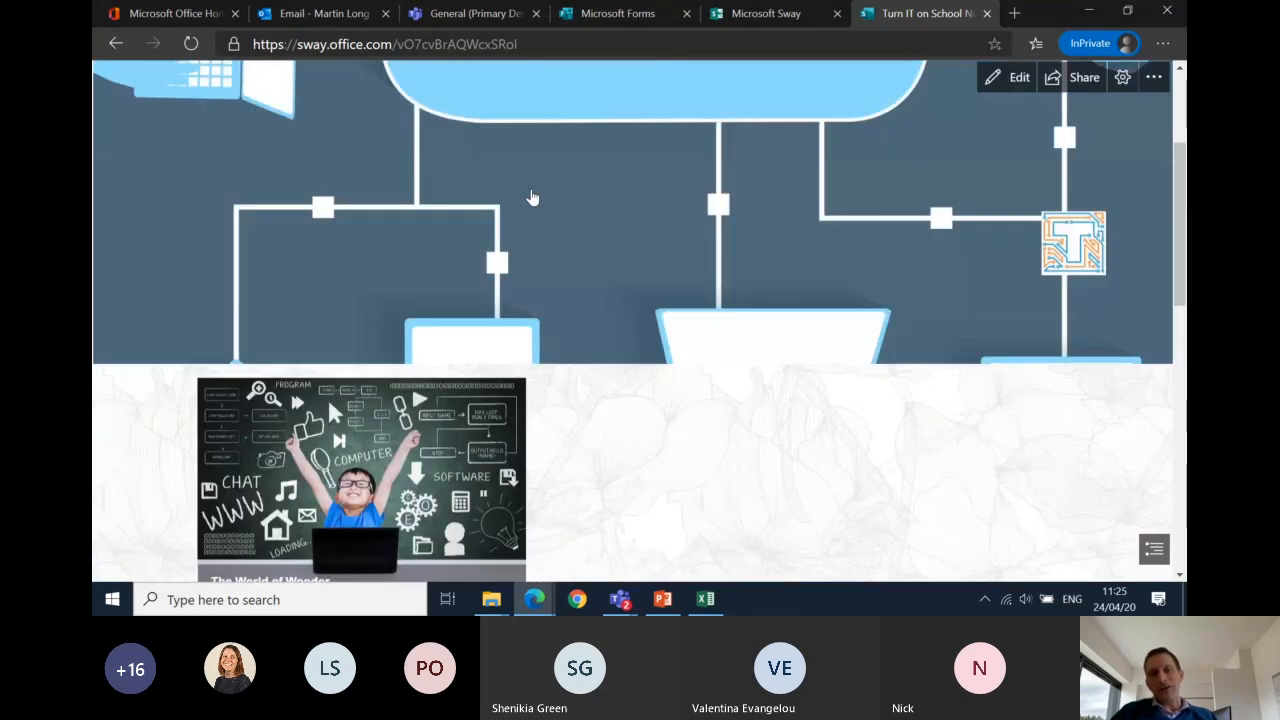
scroll(720, 290, up, 3)
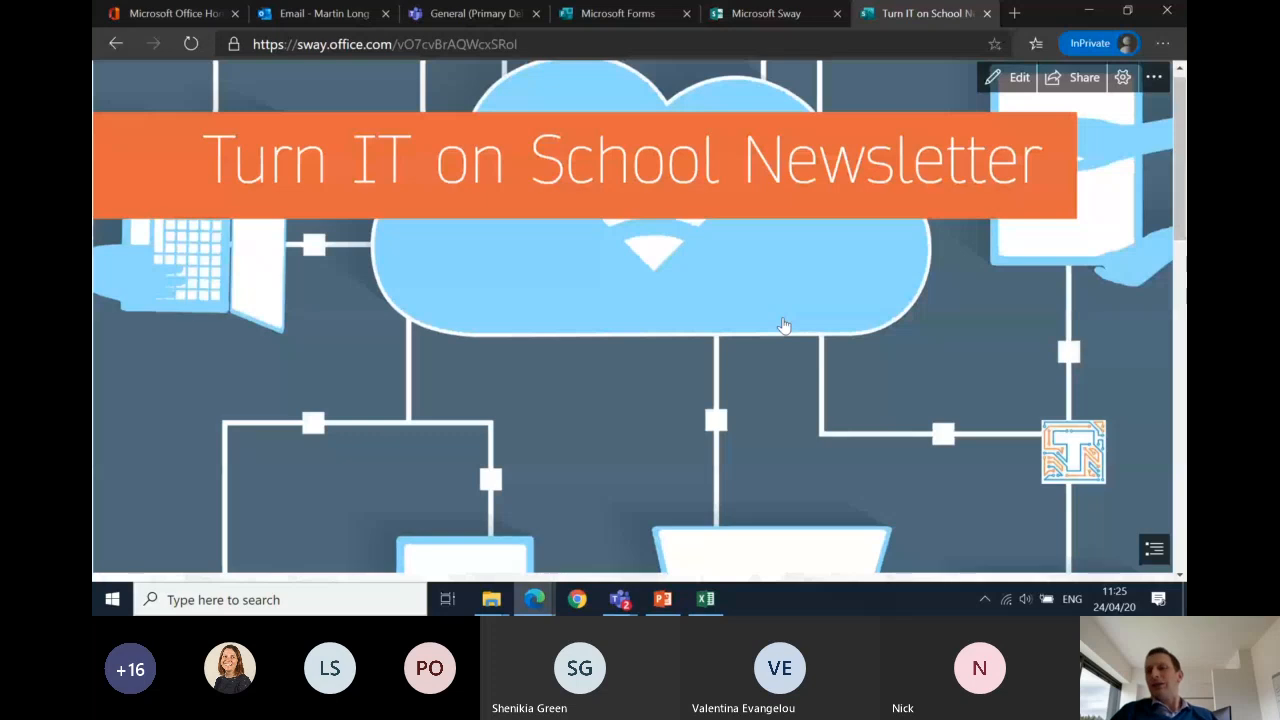
Step: Return to editing the newsletter and check the title card's details, including its background and logo, before collapsing them
click(997, 88)
scroll(614, 386, down, 1)
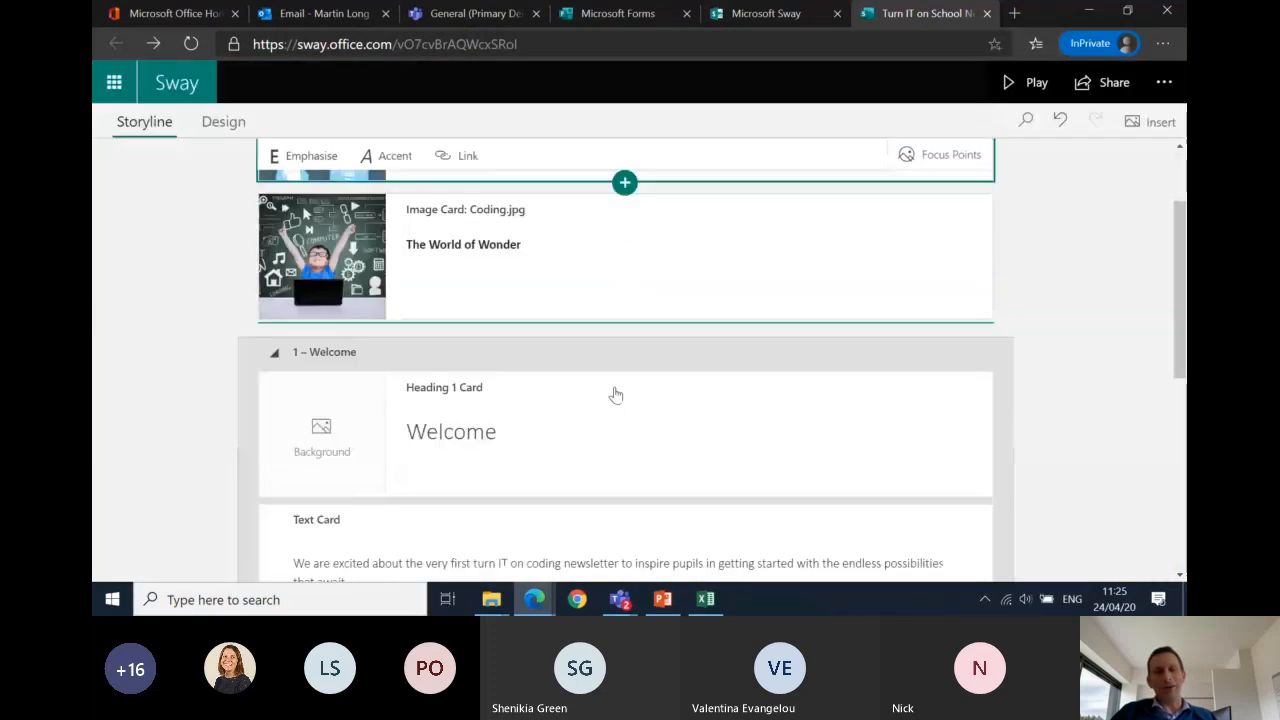
scroll(614, 386, up, 2)
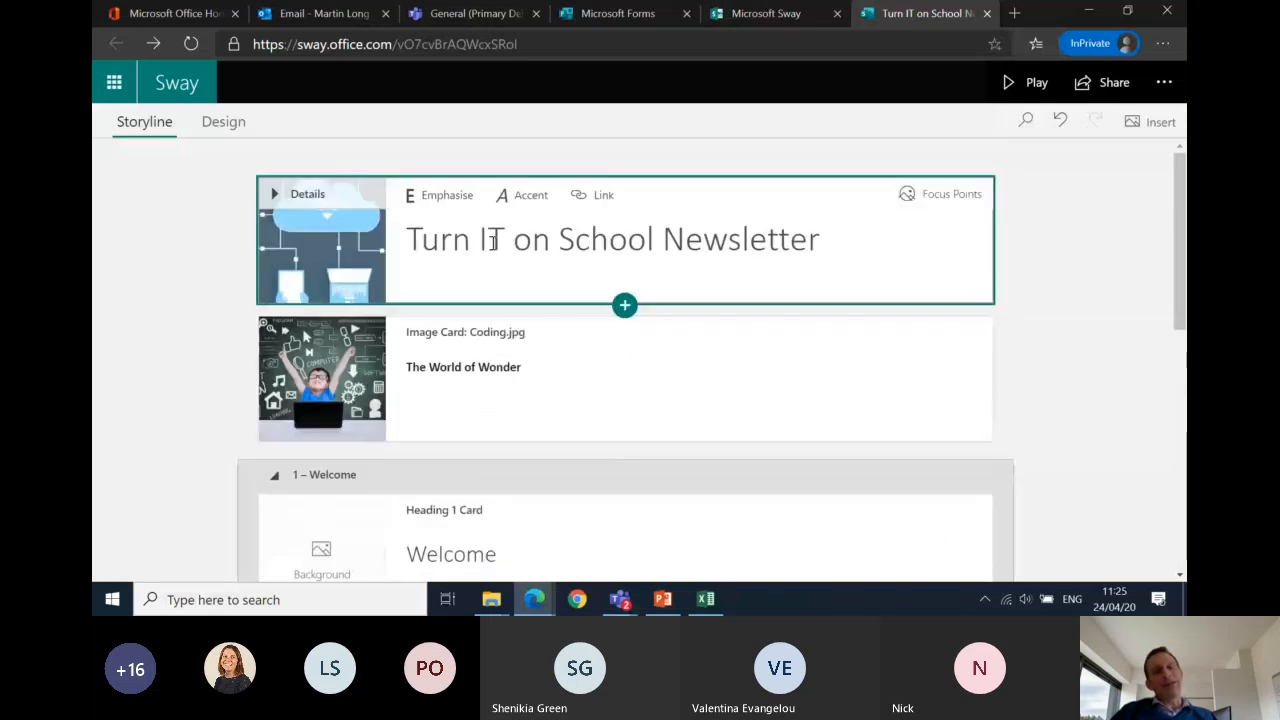
click(274, 194)
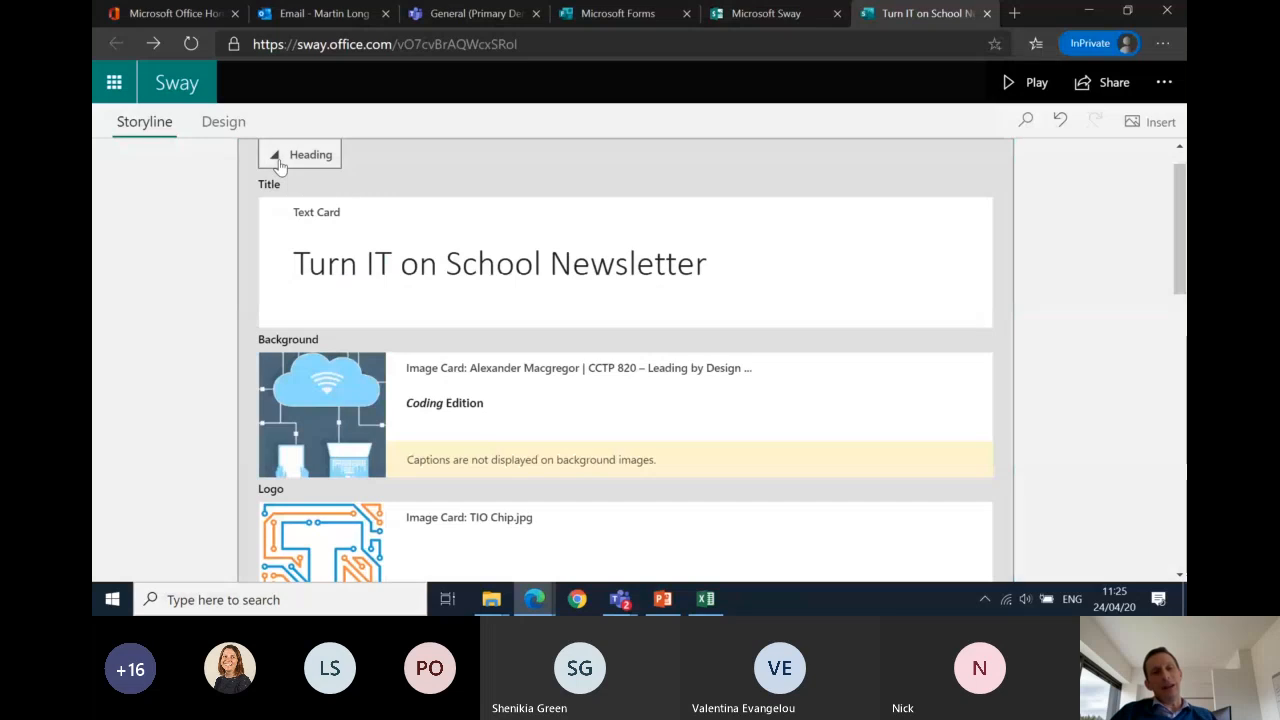
click(278, 160)
Step: Examine the caption and alternative text in the details of "The World of Wonder" image card, and collapse them again
click(497, 348)
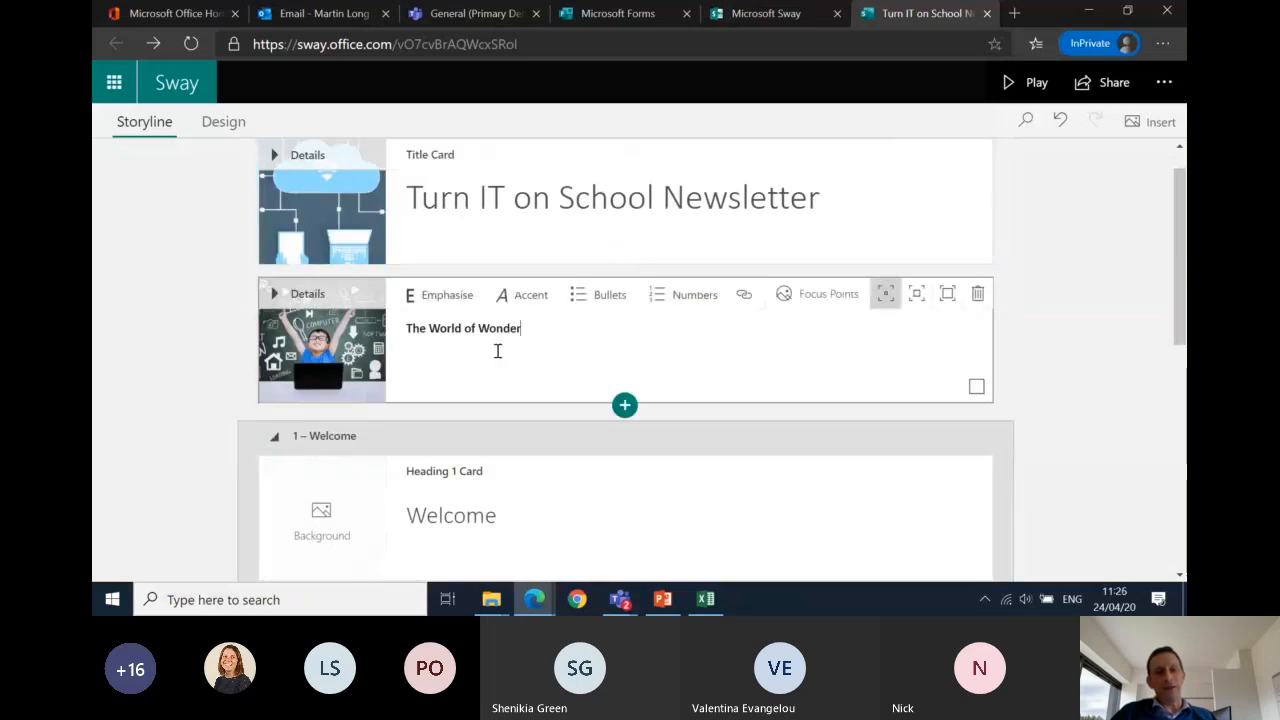
click(282, 300)
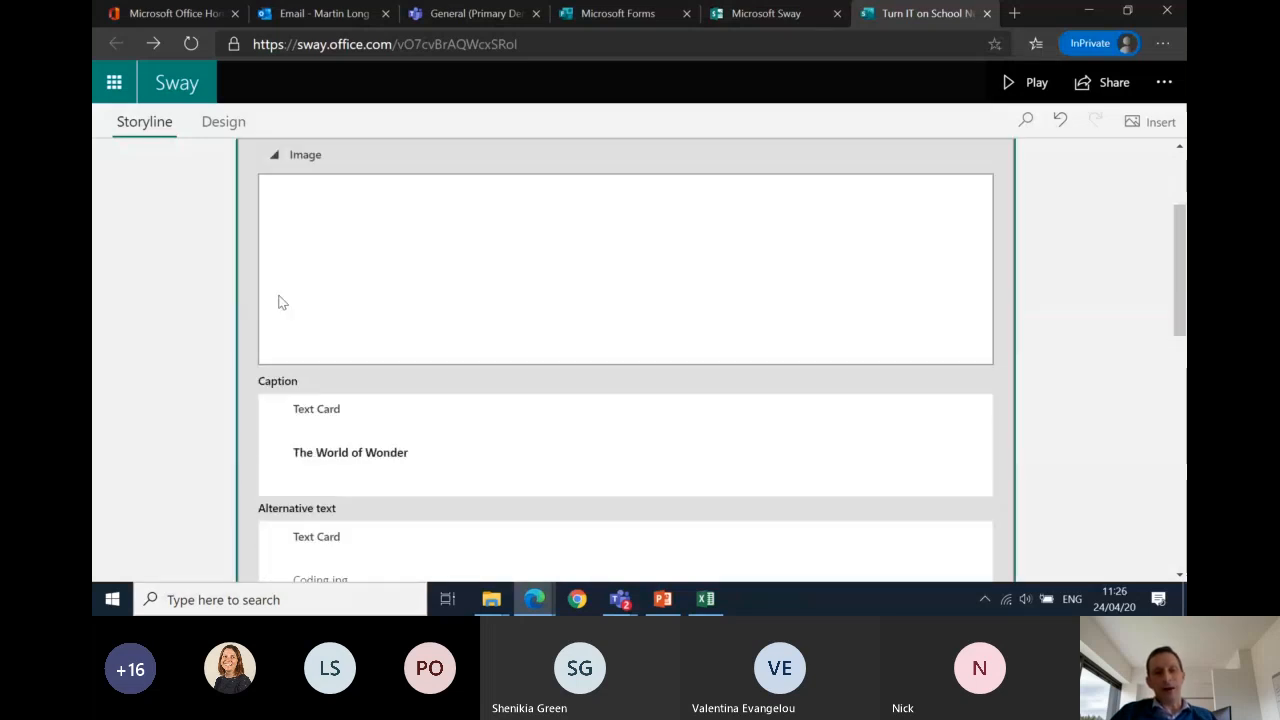
scroll(403, 360, up, 3)
scroll(403, 360, down, 4)
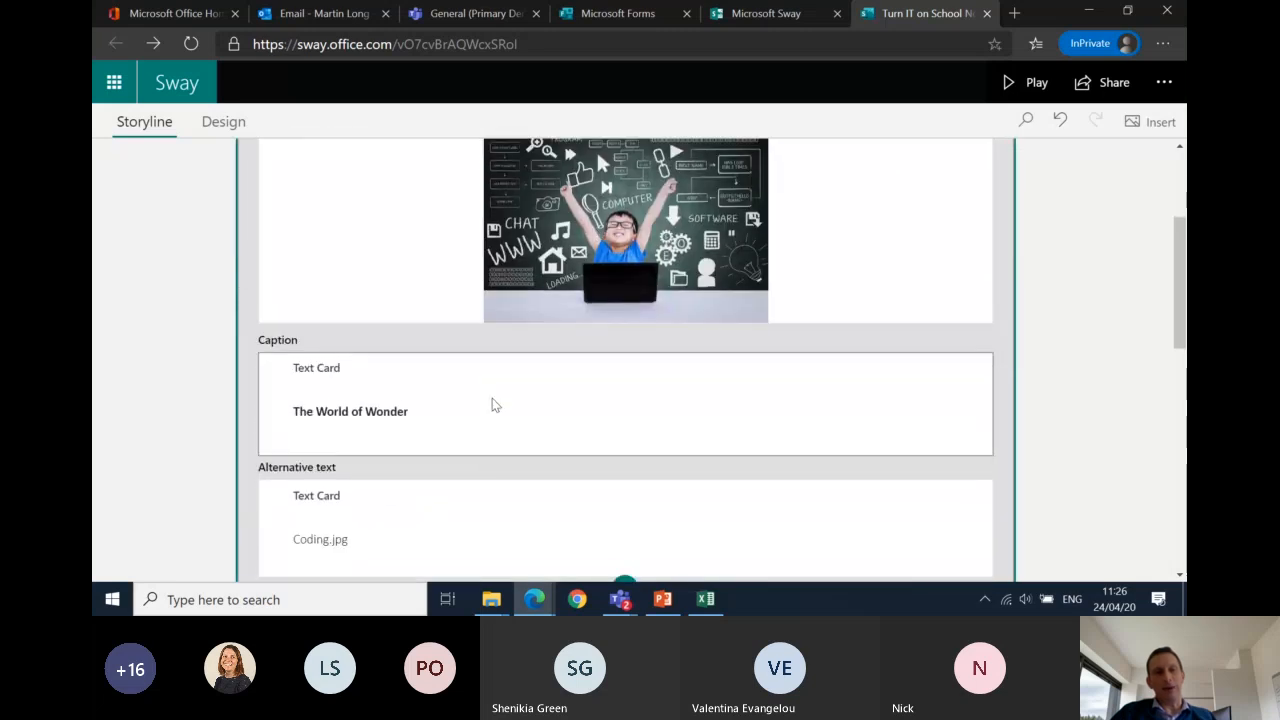
scroll(492, 404, down, 1)
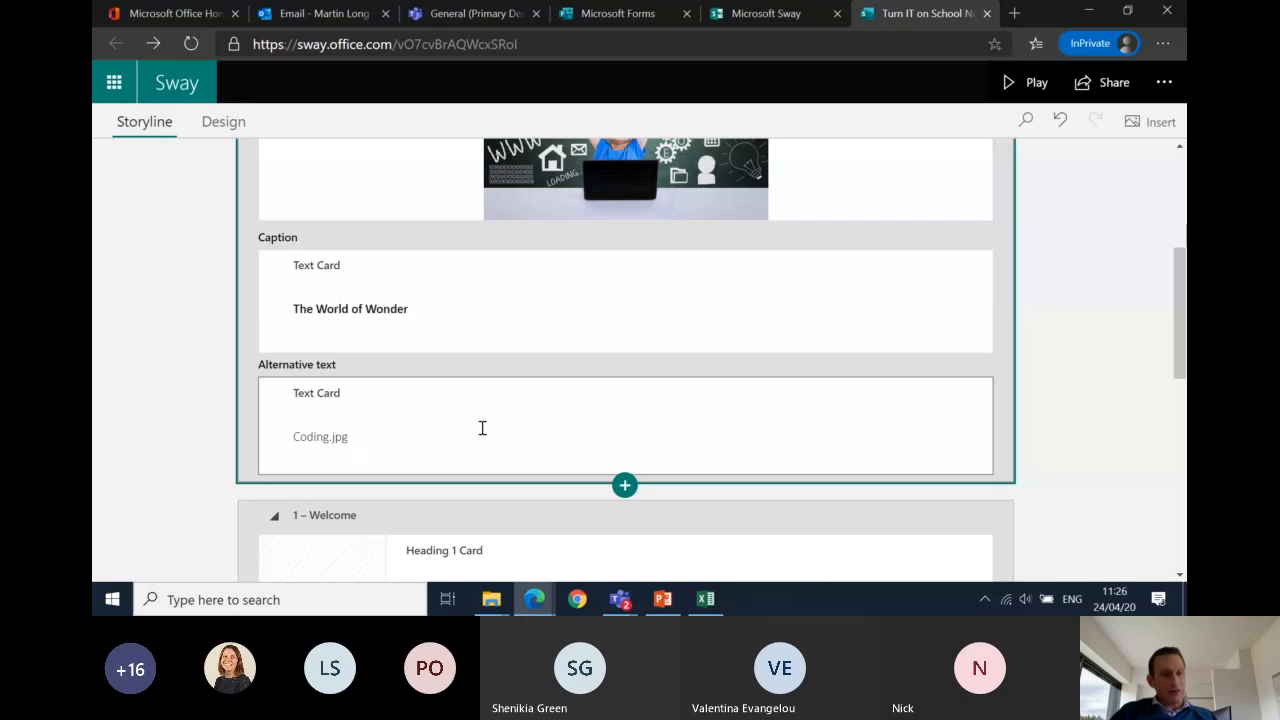
scroll(495, 430, up, 1)
scroll(494, 430, up, 2)
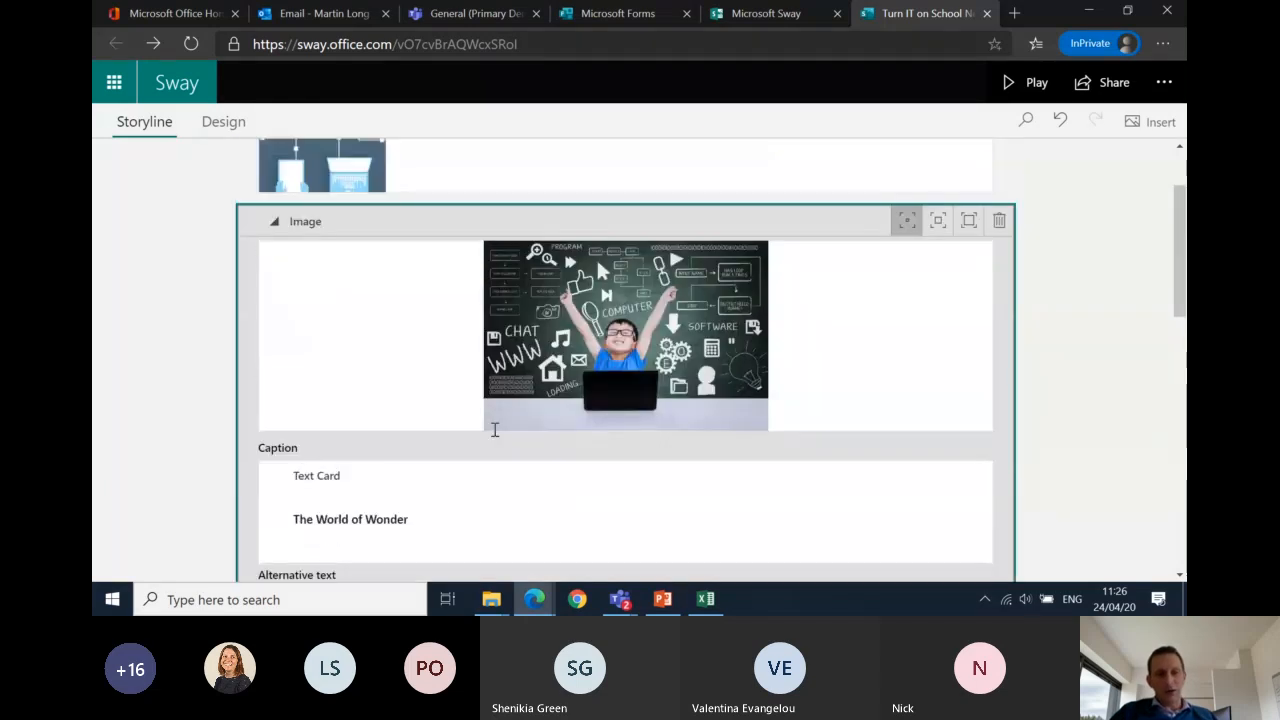
scroll(495, 430, up, 1)
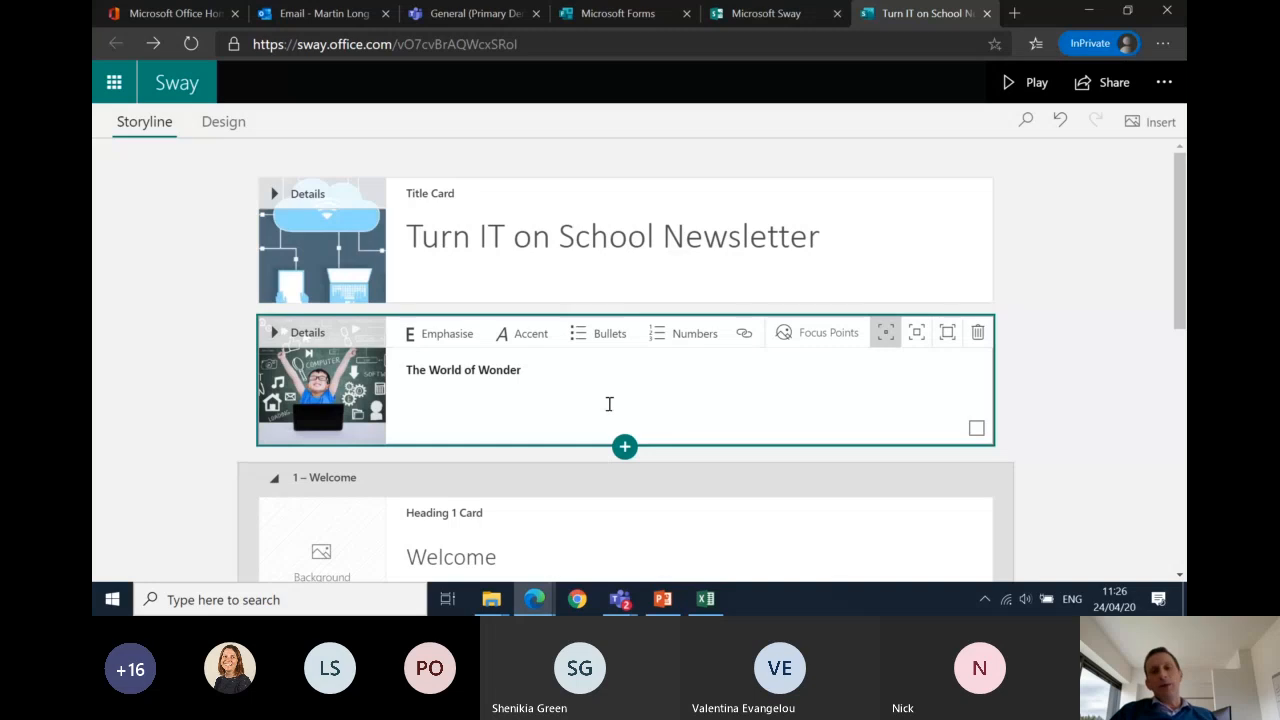
Step: Look through the text and media content types available after The Coding Conundrum section, opening and cancelling a file upload
scroll(736, 409, down, 4)
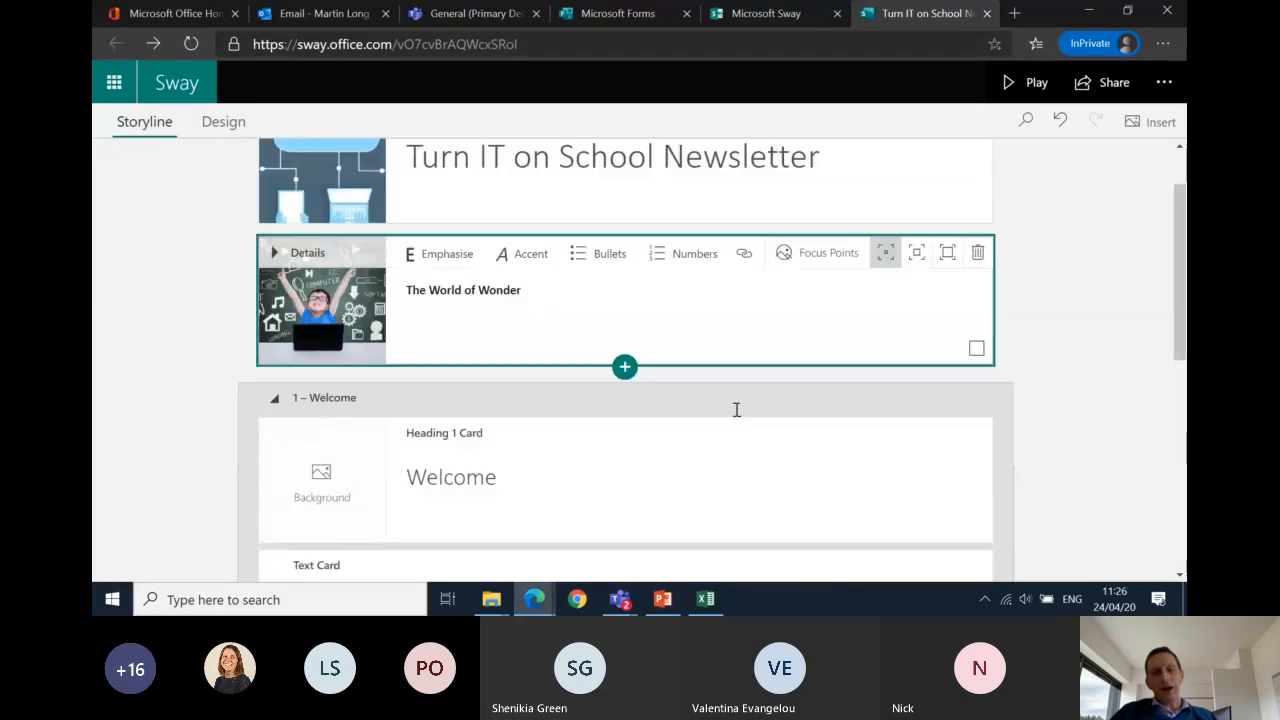
scroll(735, 409, down, 3)
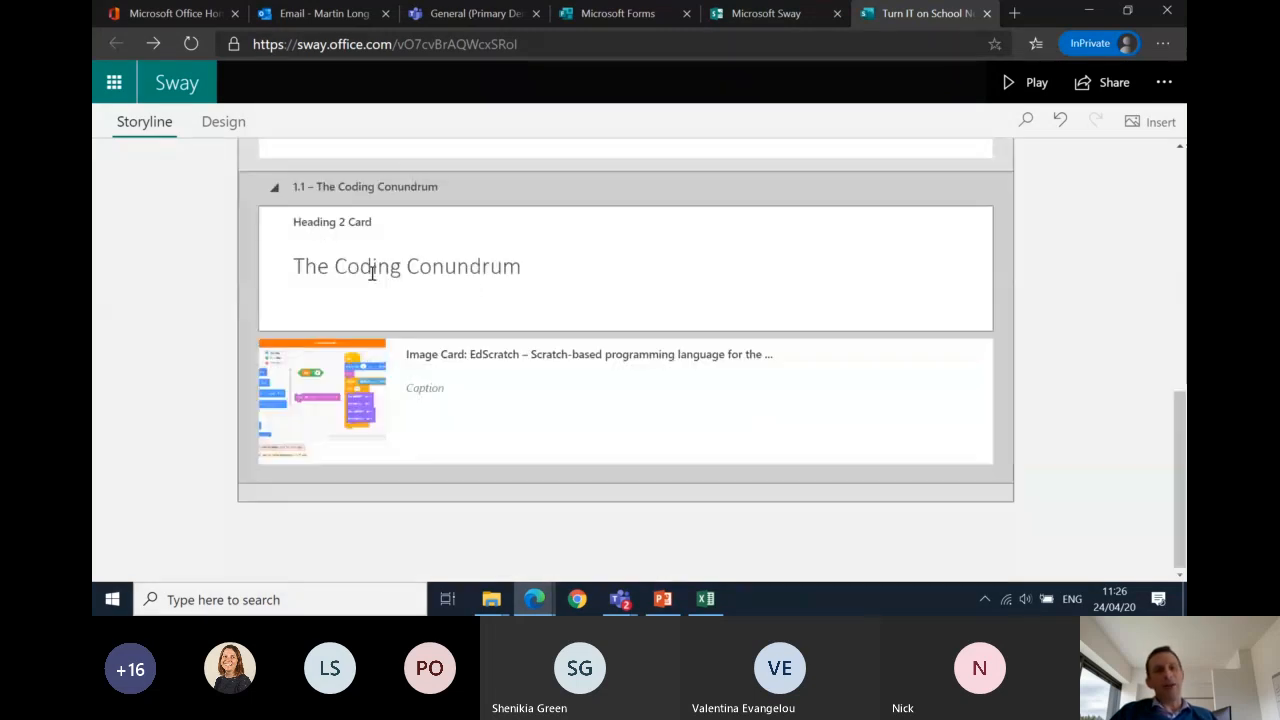
click(633, 518)
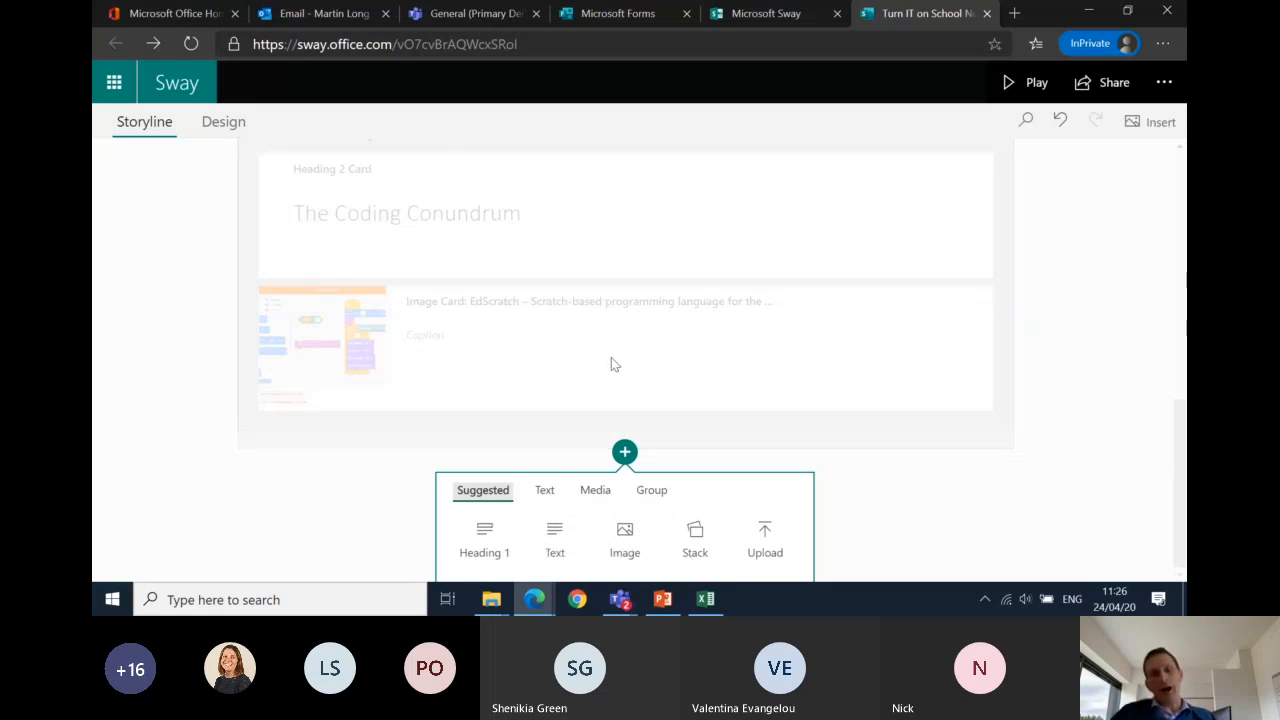
click(545, 491)
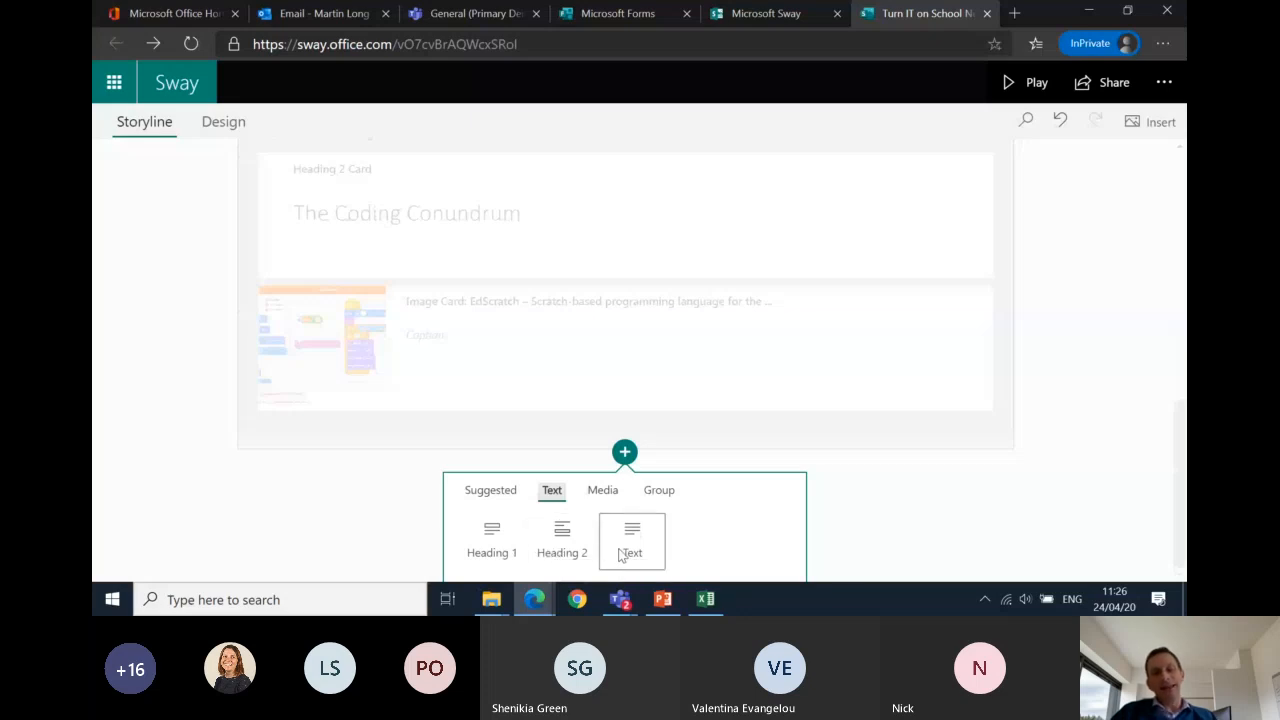
click(605, 491)
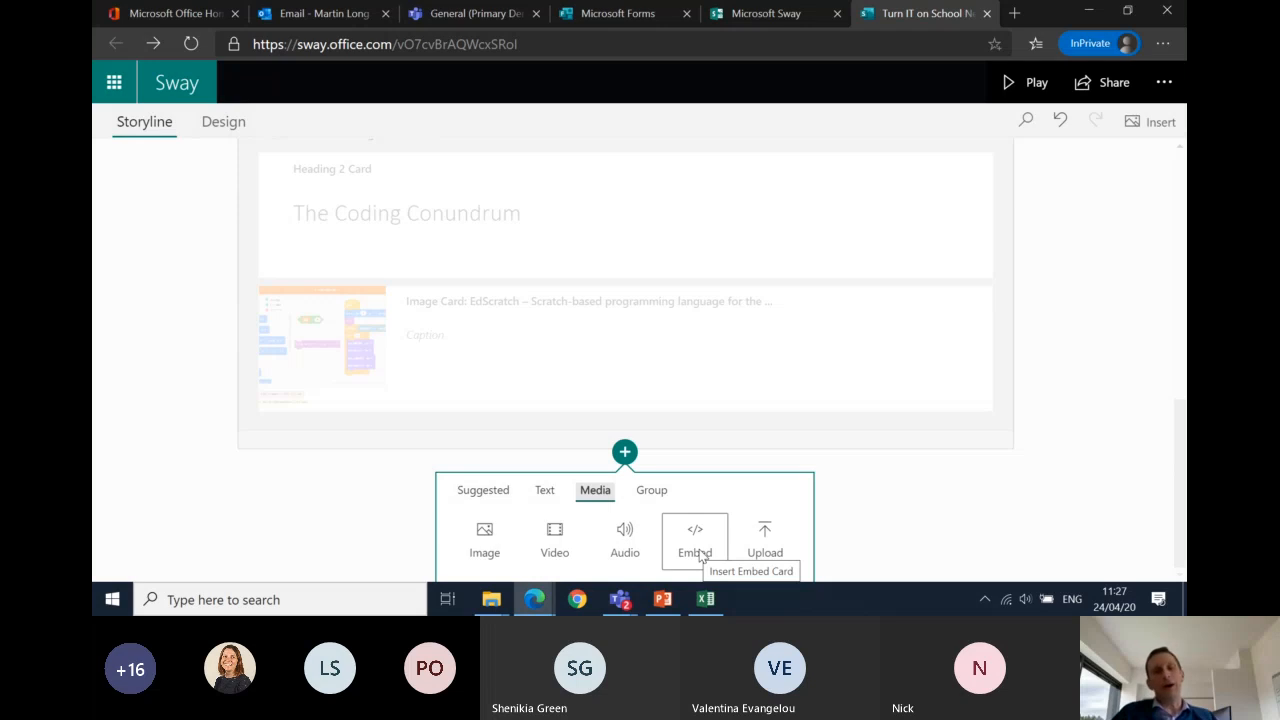
click(773, 548)
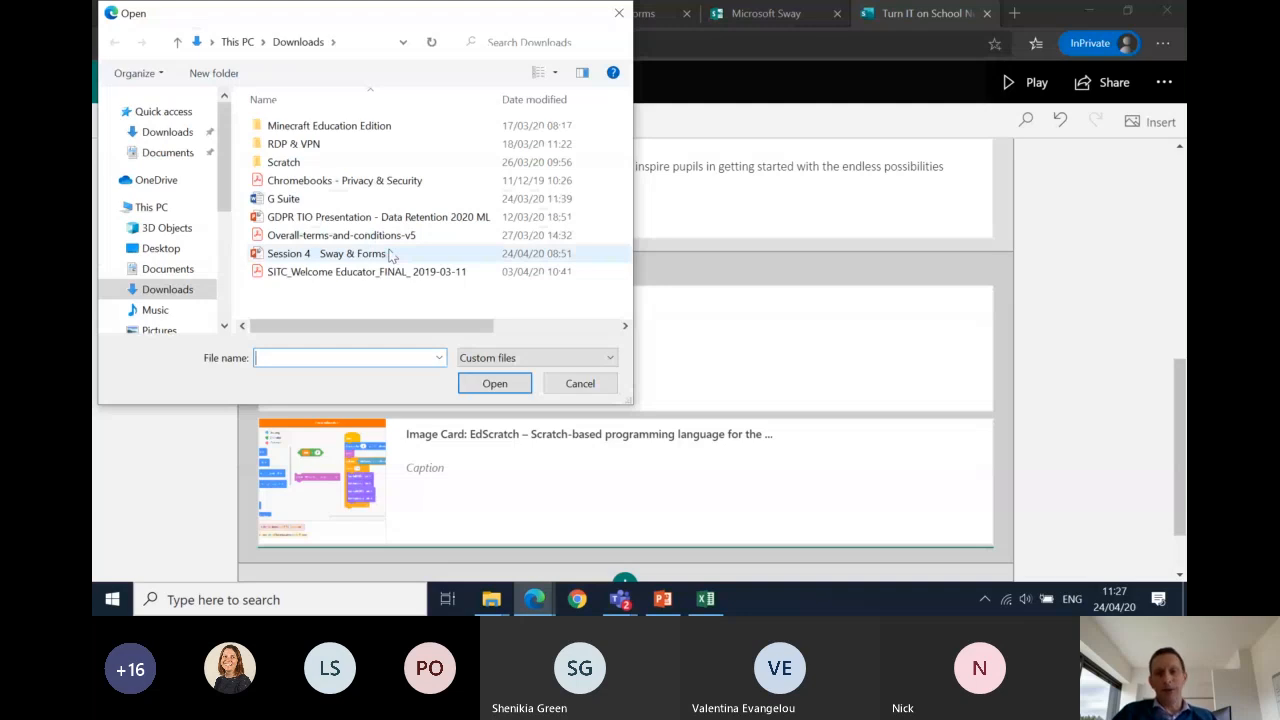
click(580, 383)
scroll(1145, 420, down, 2)
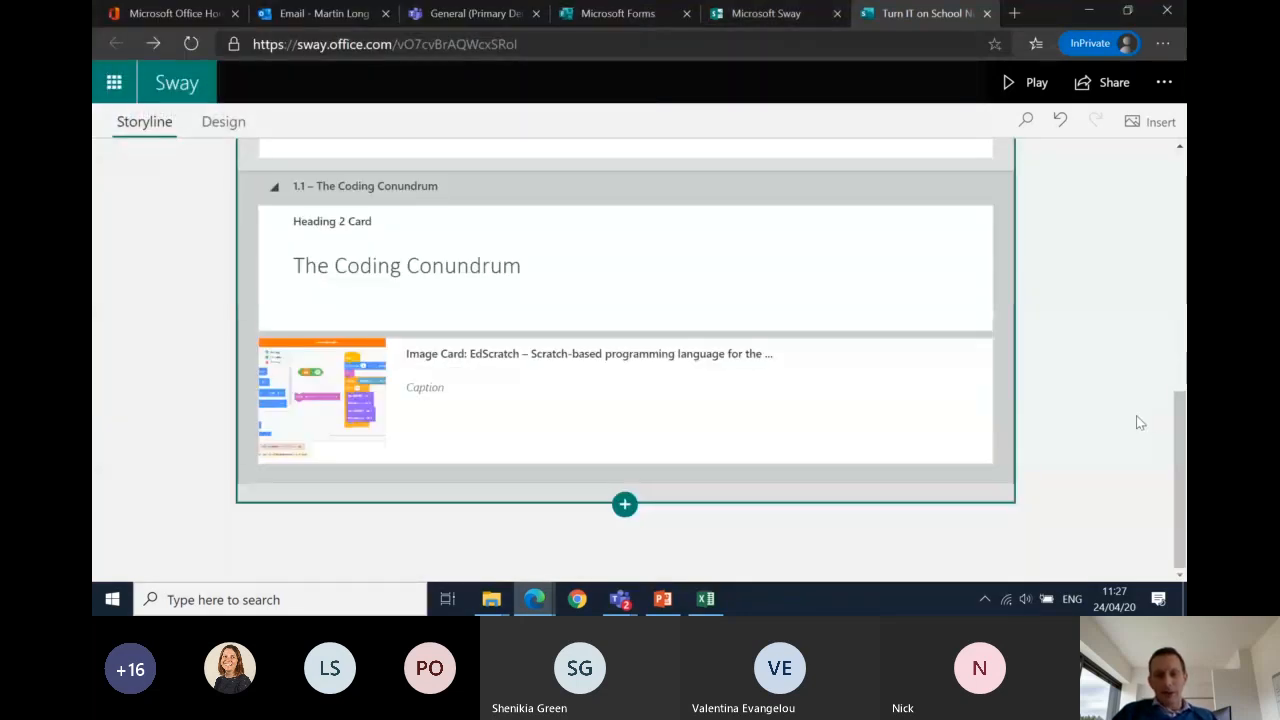
Step: Insert a Comparison group after the EdScratch image card in The Coding Conundrum section
click(626, 504)
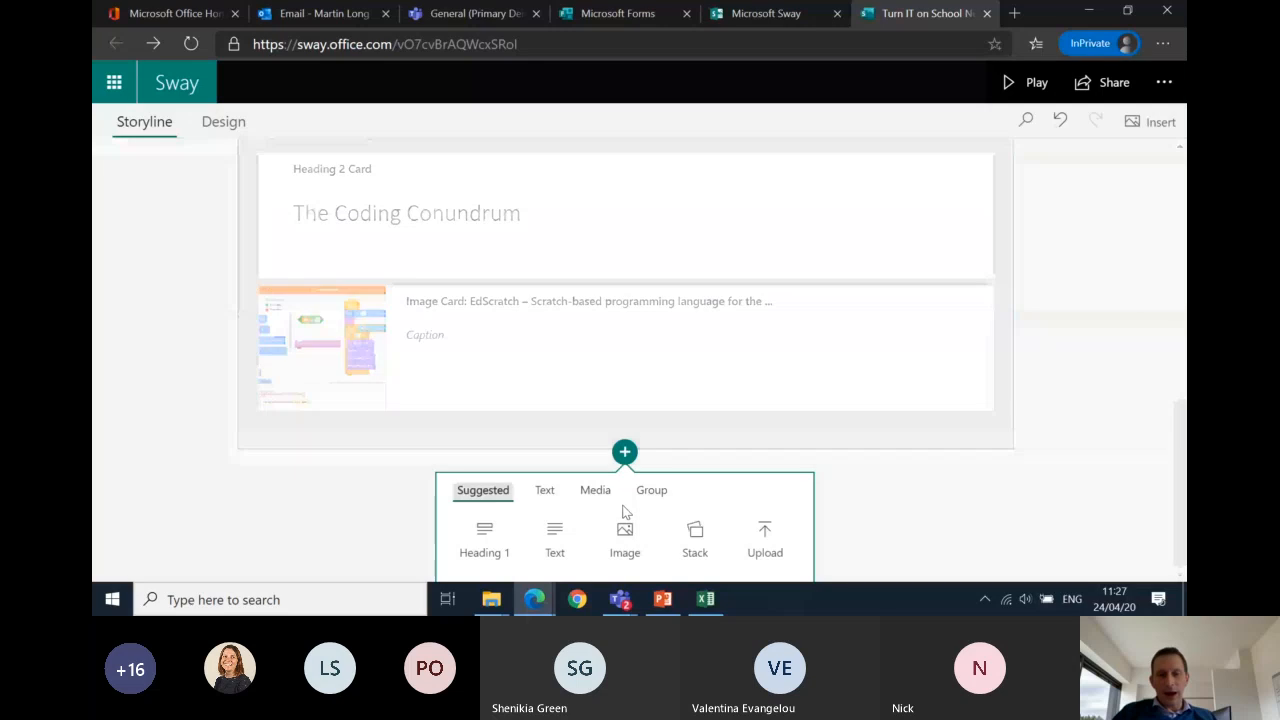
click(651, 490)
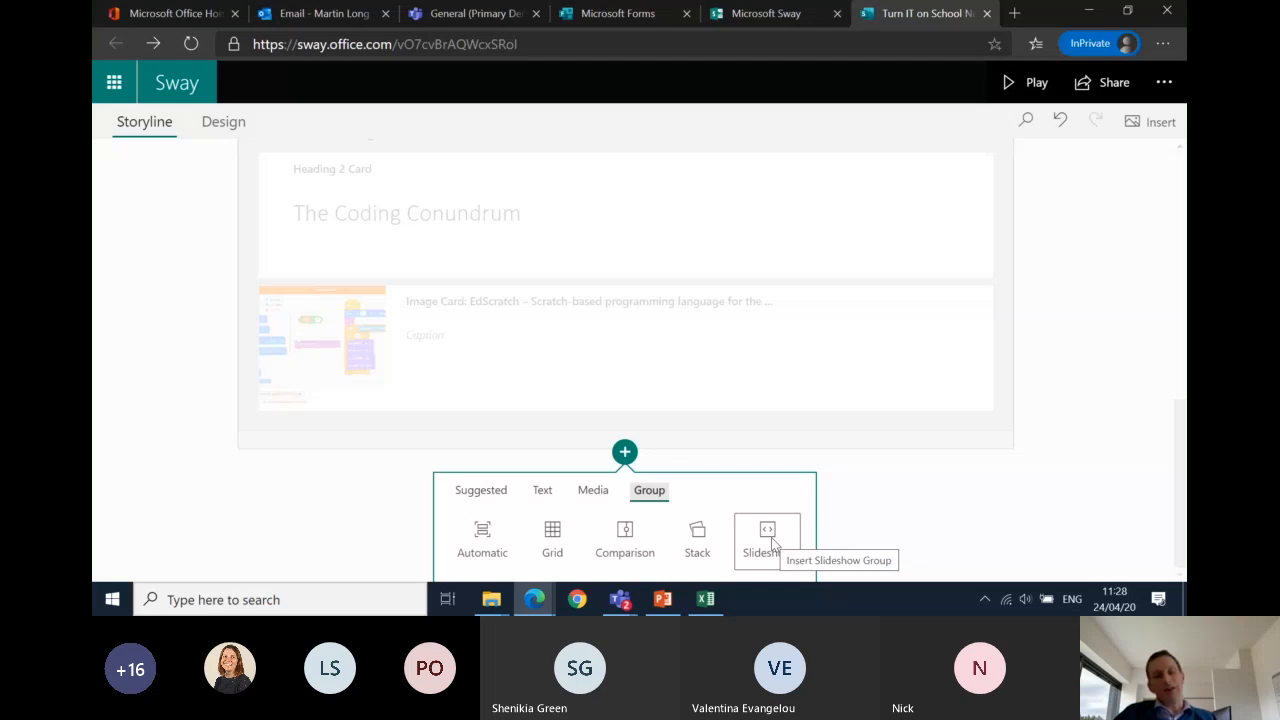
click(627, 542)
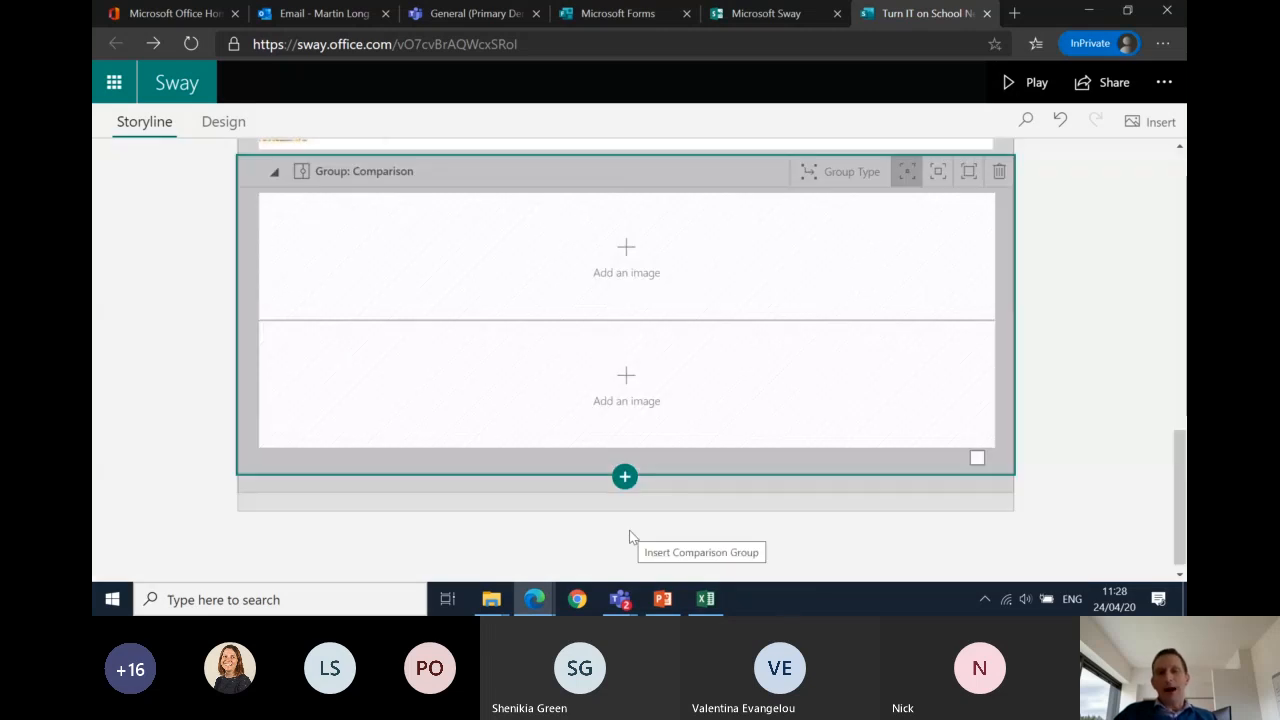
Step: Start adding the Comparison group's first image and search the suggested images for "Primary School"
click(626, 249)
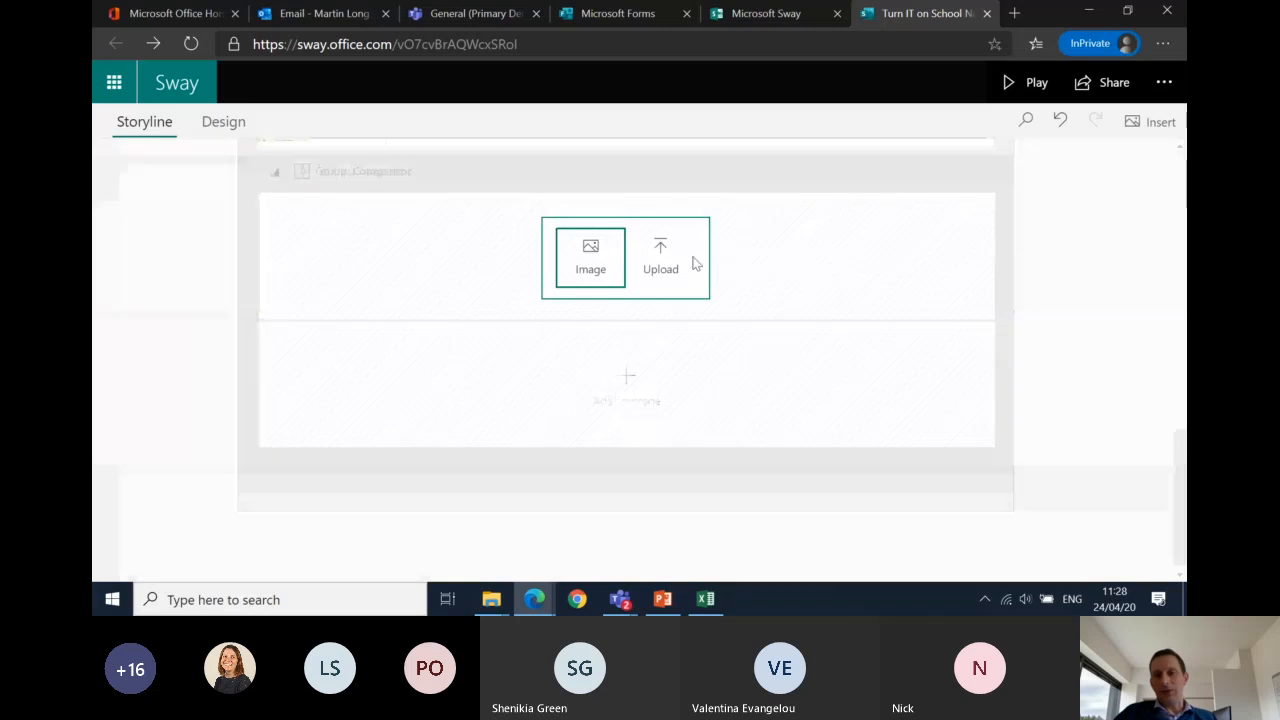
click(590, 257)
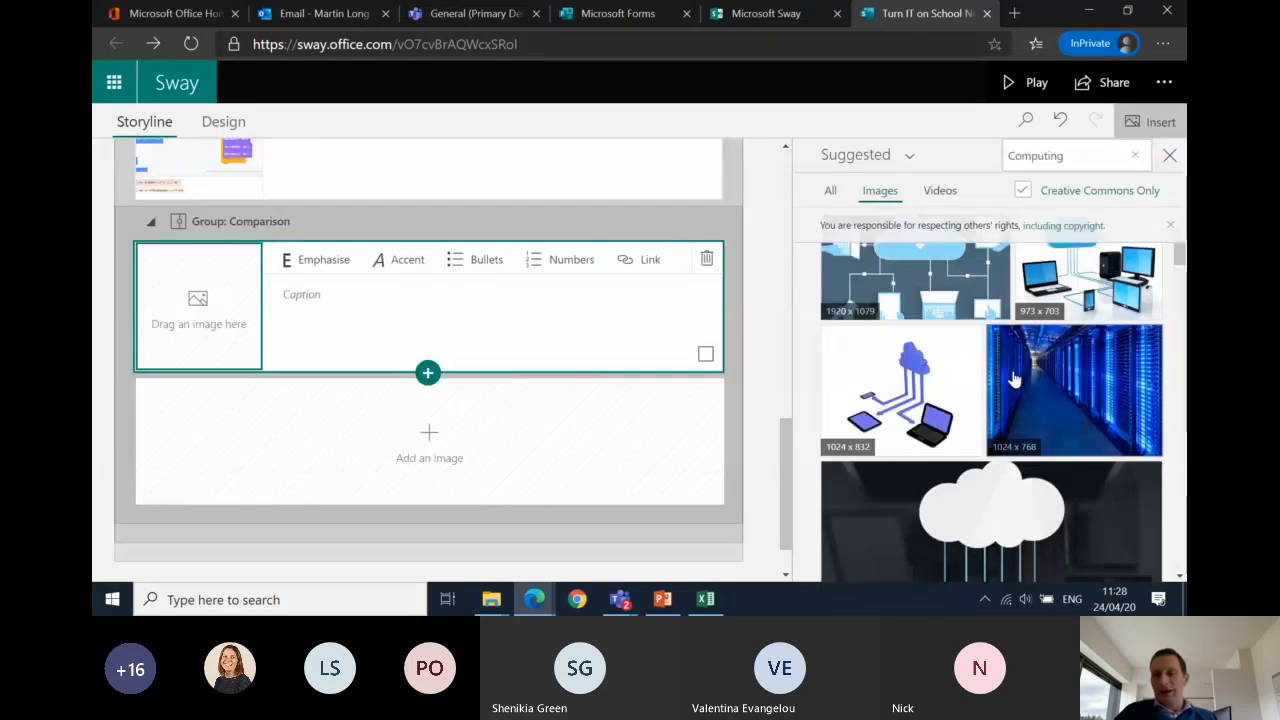
click(1079, 160)
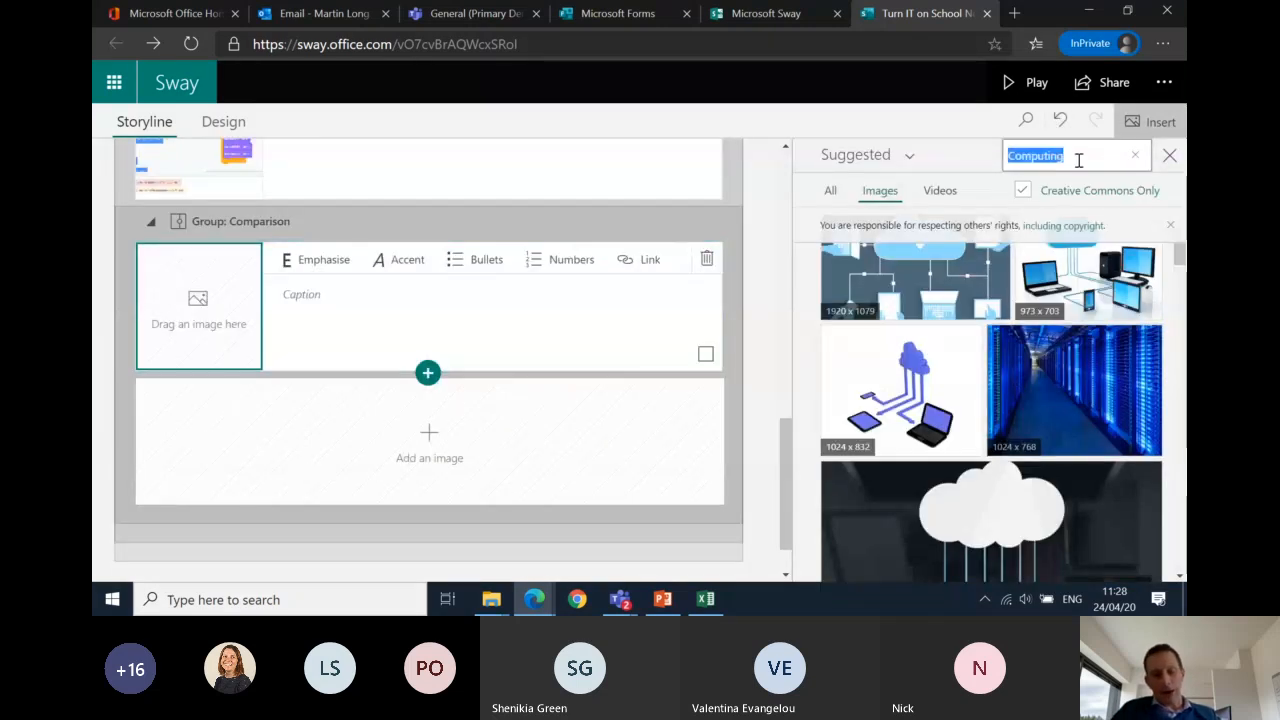
key(BackSpace)
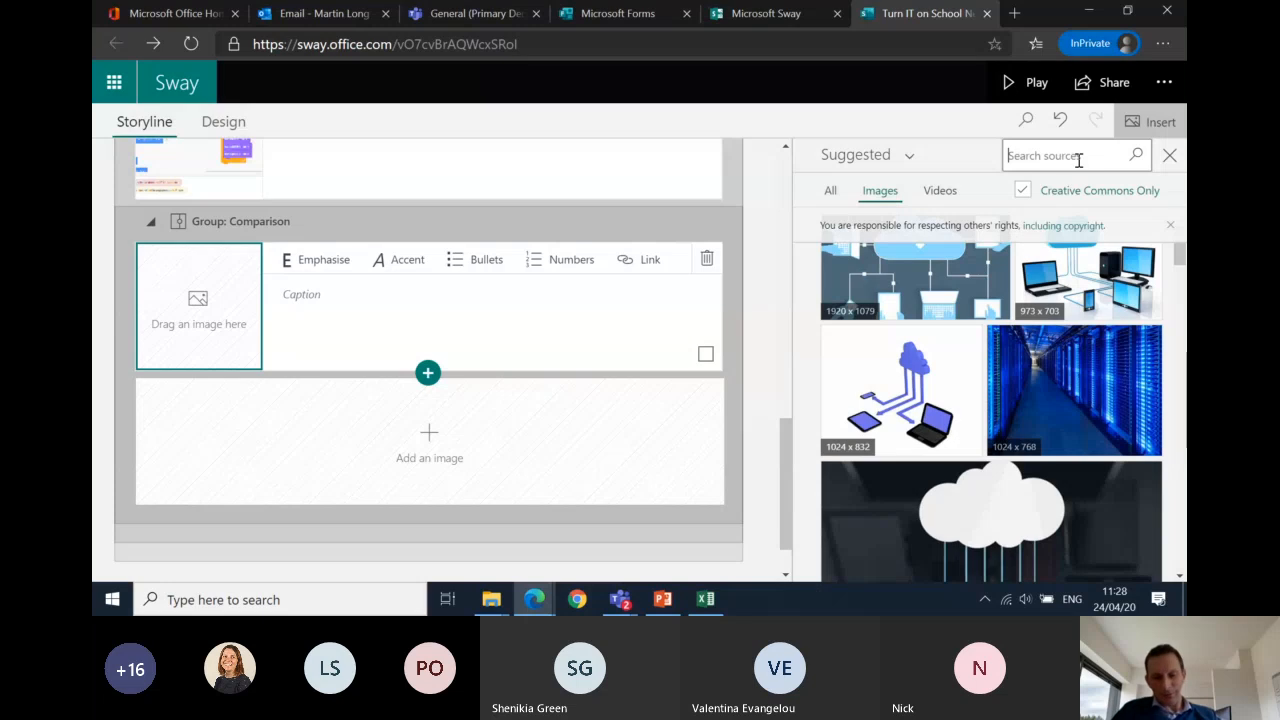
text(Primary School)
click(1136, 166)
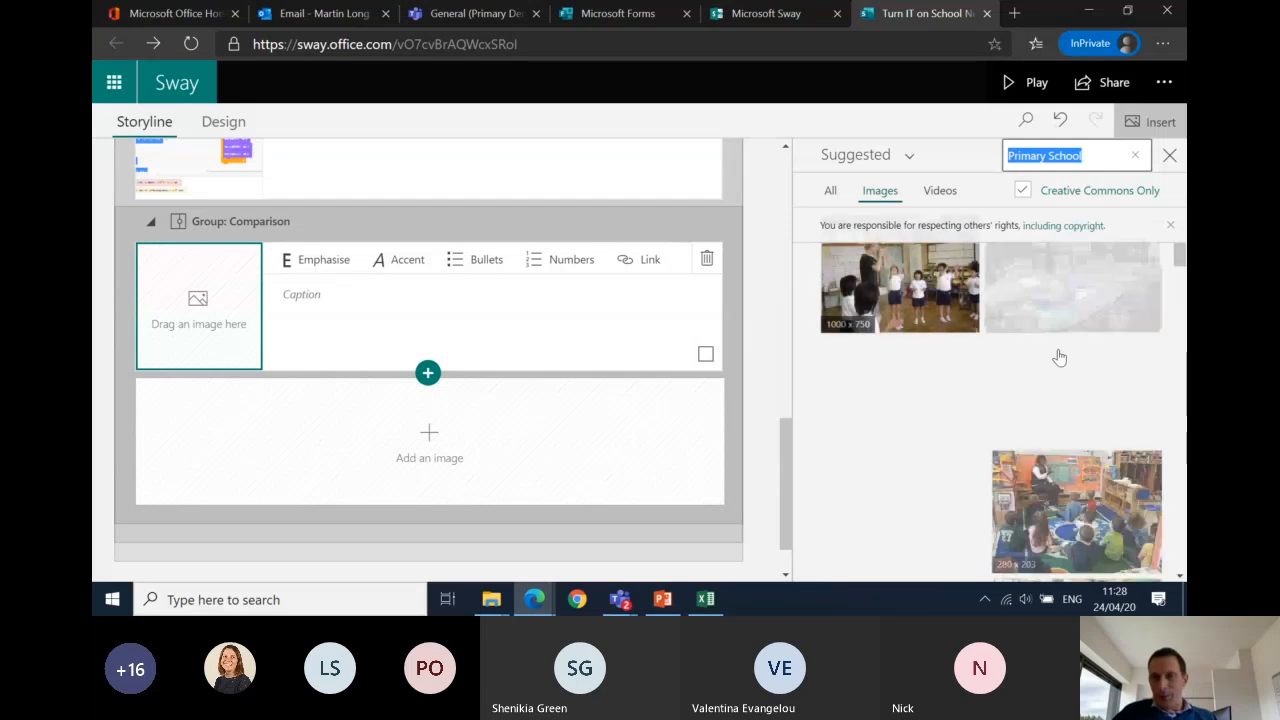
scroll(1062, 405, down, 3)
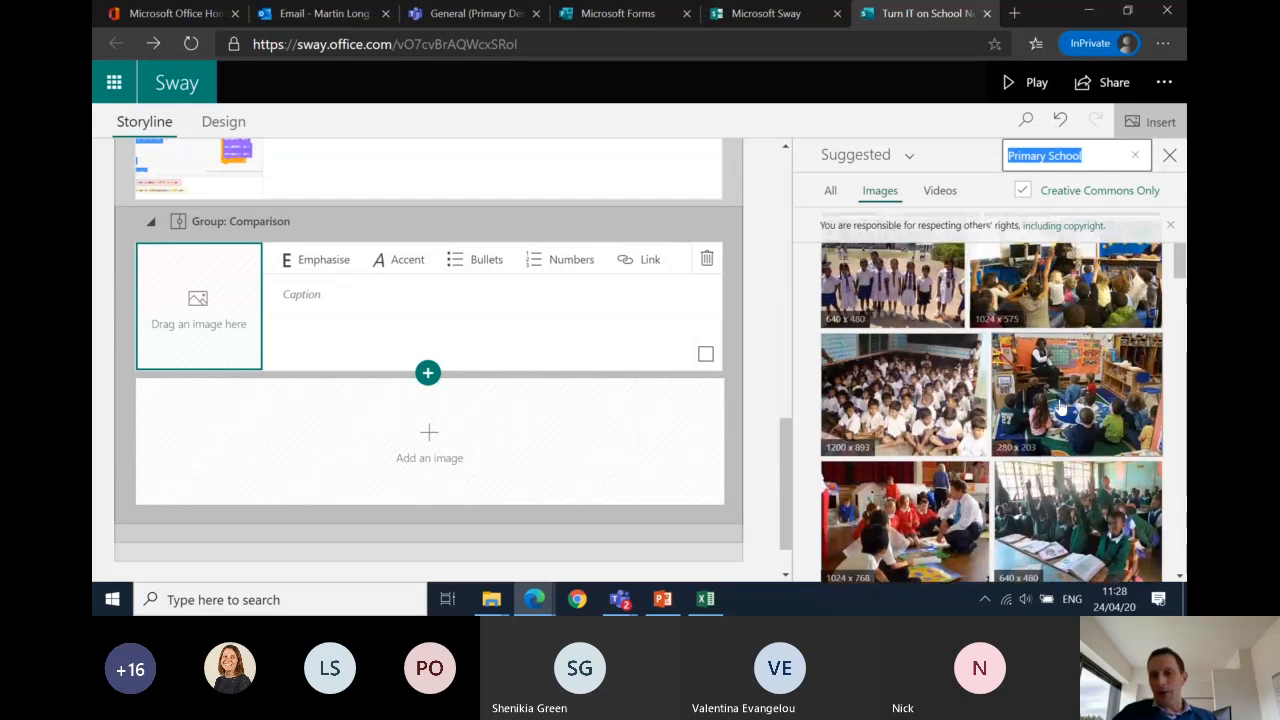
scroll(1062, 405, down, 1)
scroll(1062, 405, down, 2)
scroll(1061, 405, up, 5)
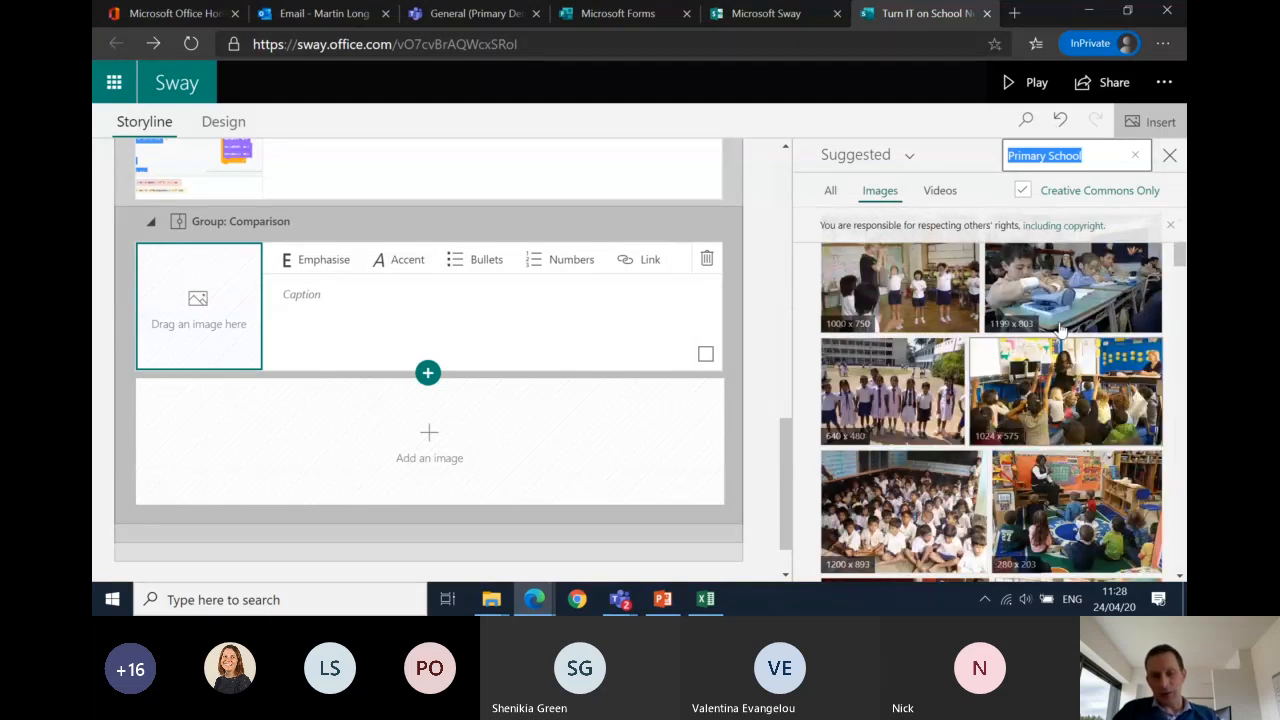
Step: Refine the image search to "Primary School building" and add the 640 x 480 stone schoolhouse photo as the first comparison image
click(1096, 157)
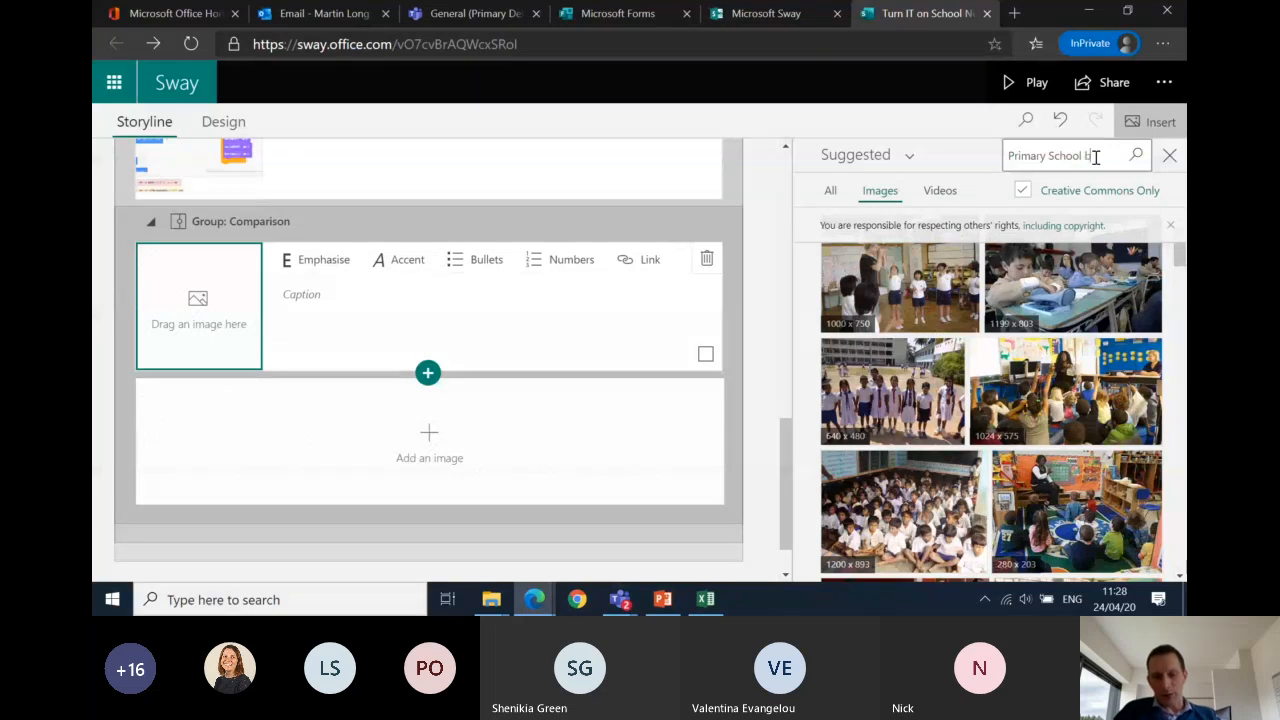
text(uilding)
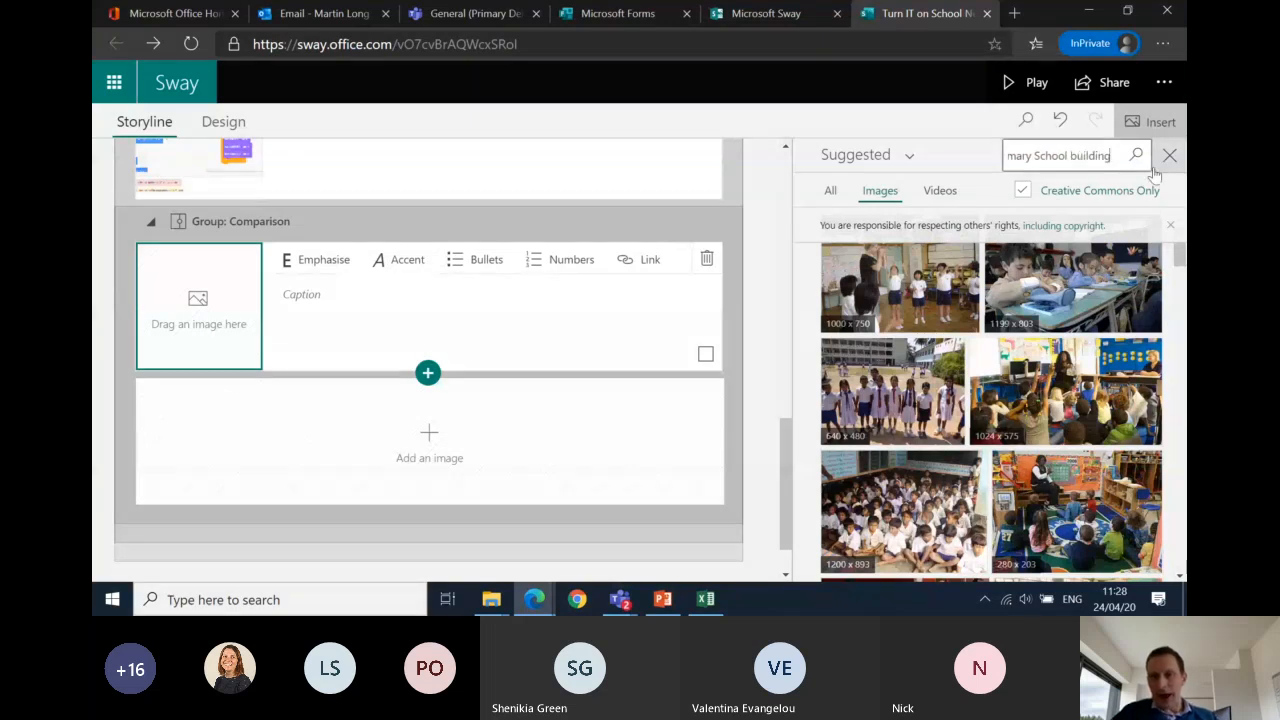
key(Return)
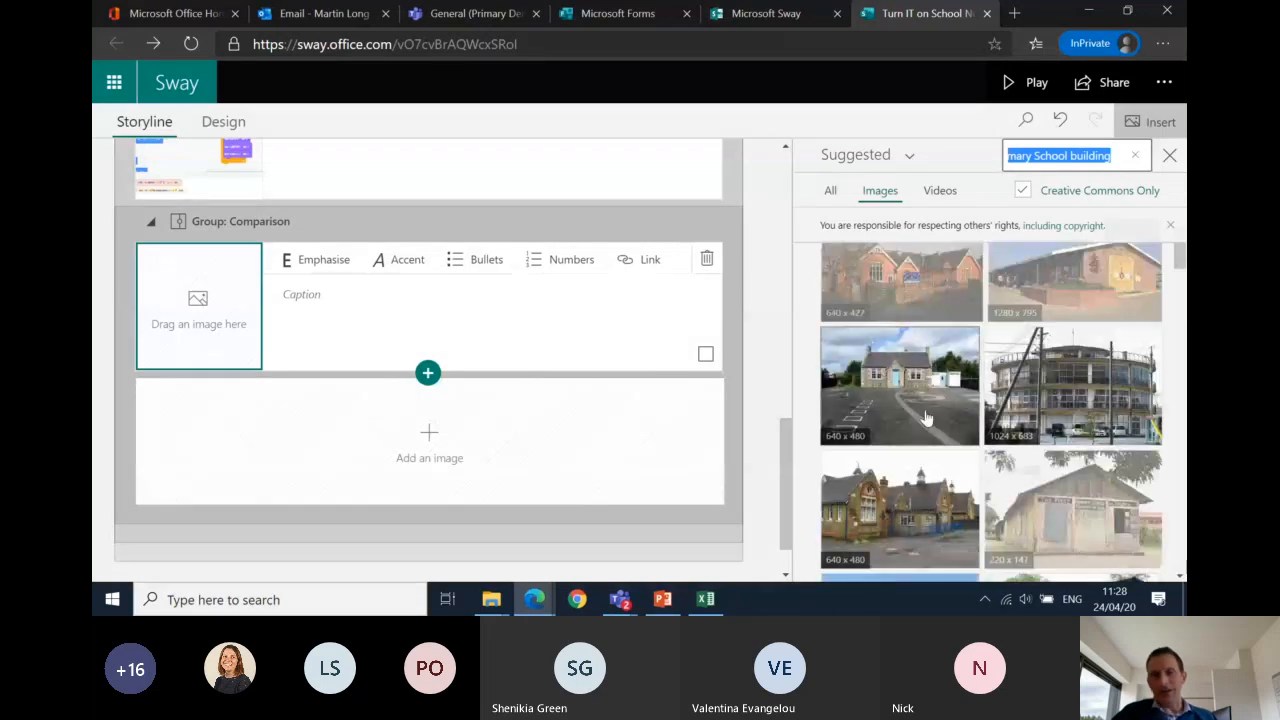
scroll(966, 414, down, 1)
click(935, 395)
click(1103, 157)
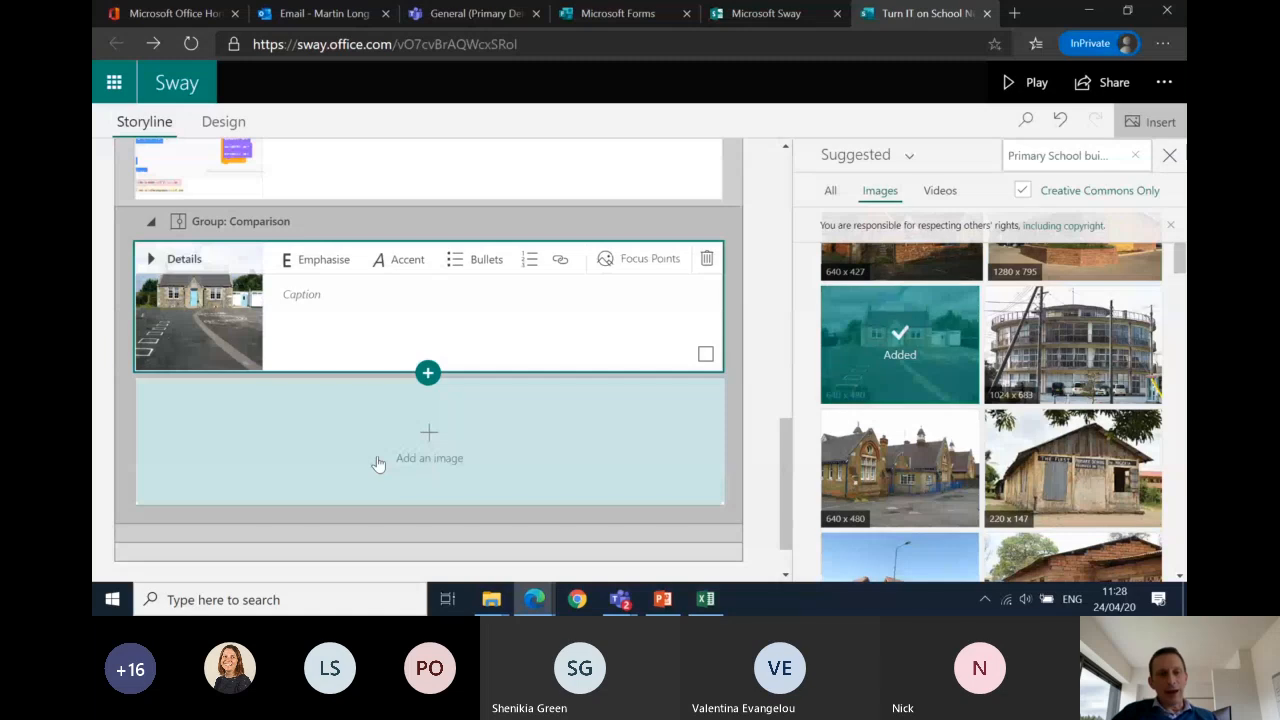
Step: Start adding the Comparison group's second image and search the suggested images for "Secondary School building"
click(378, 463)
click(391, 447)
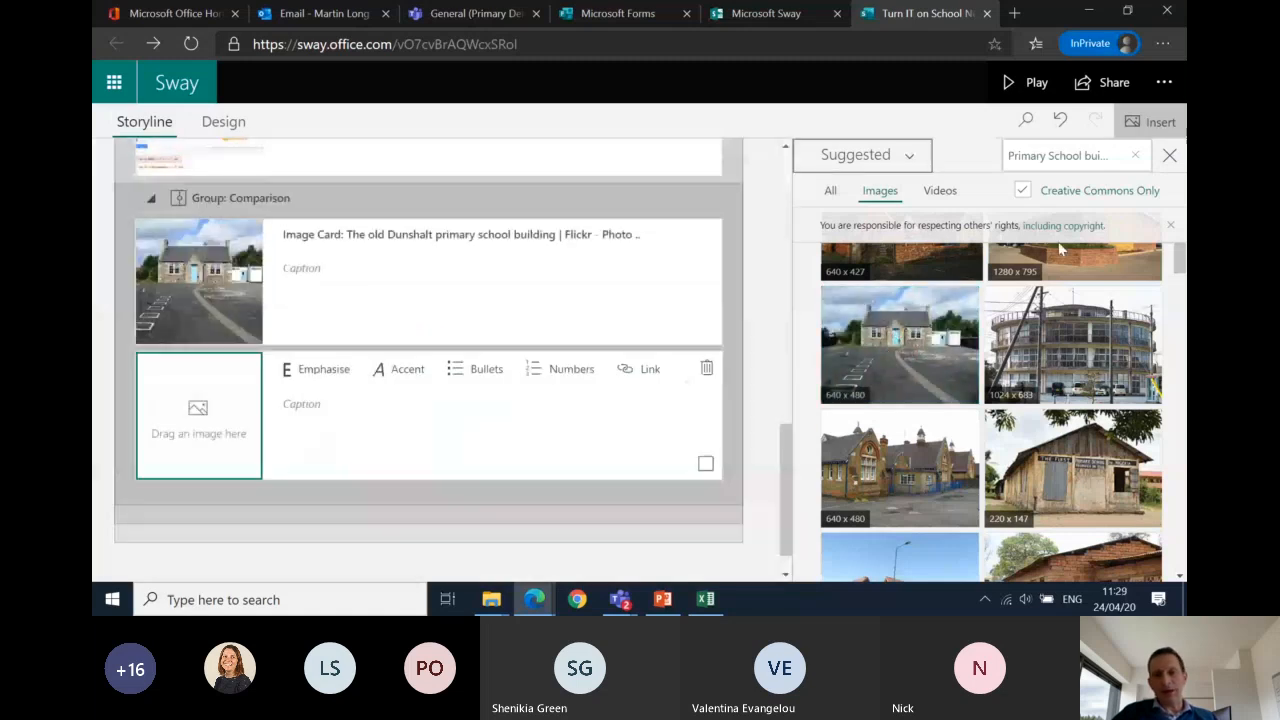
click(1045, 160)
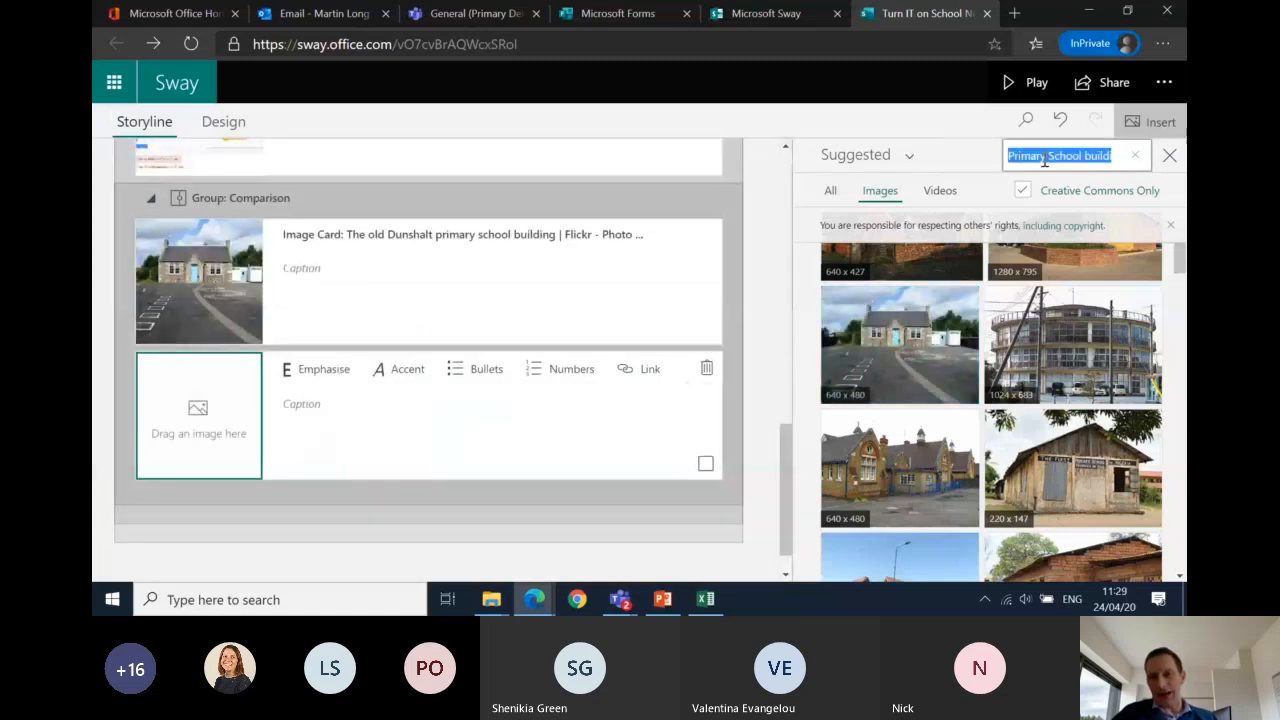
click(1044, 160)
key(BackSpace)
key(BackSpace)
key(BackSpace)
key(BackSpace)
key(BackSpace)
key(BackSpace)
key(BackSpace)
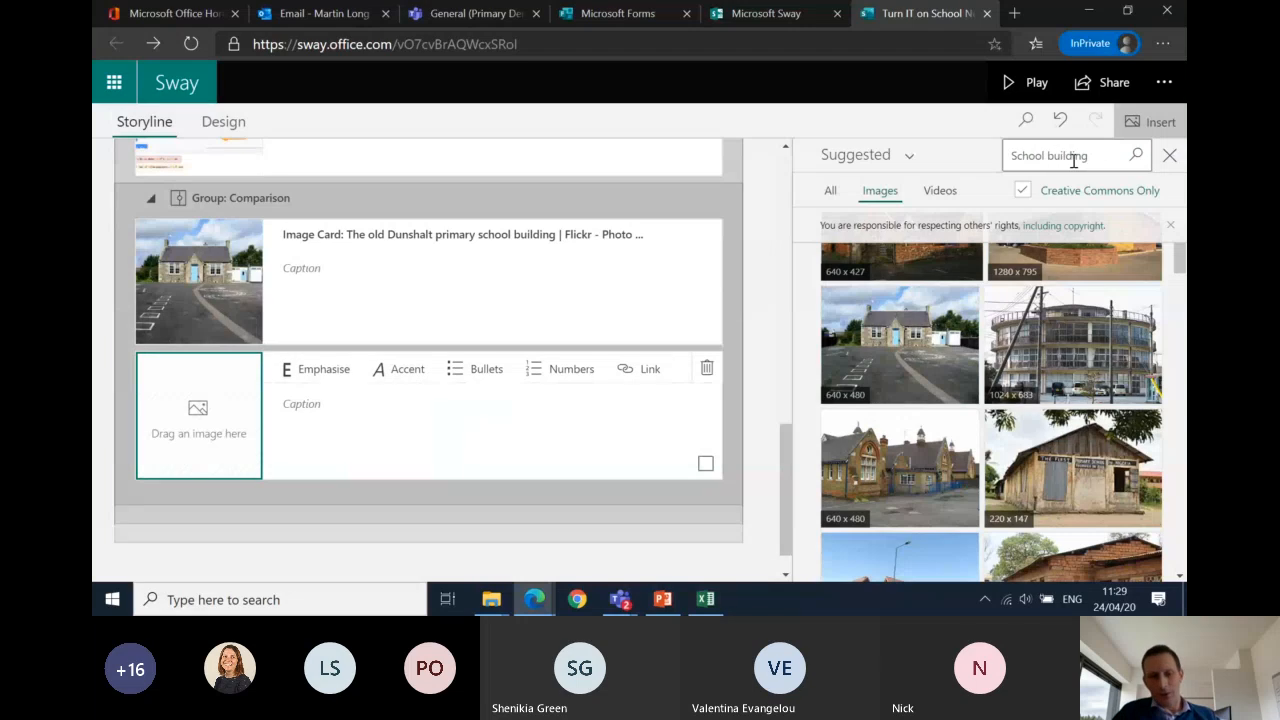
text(S)
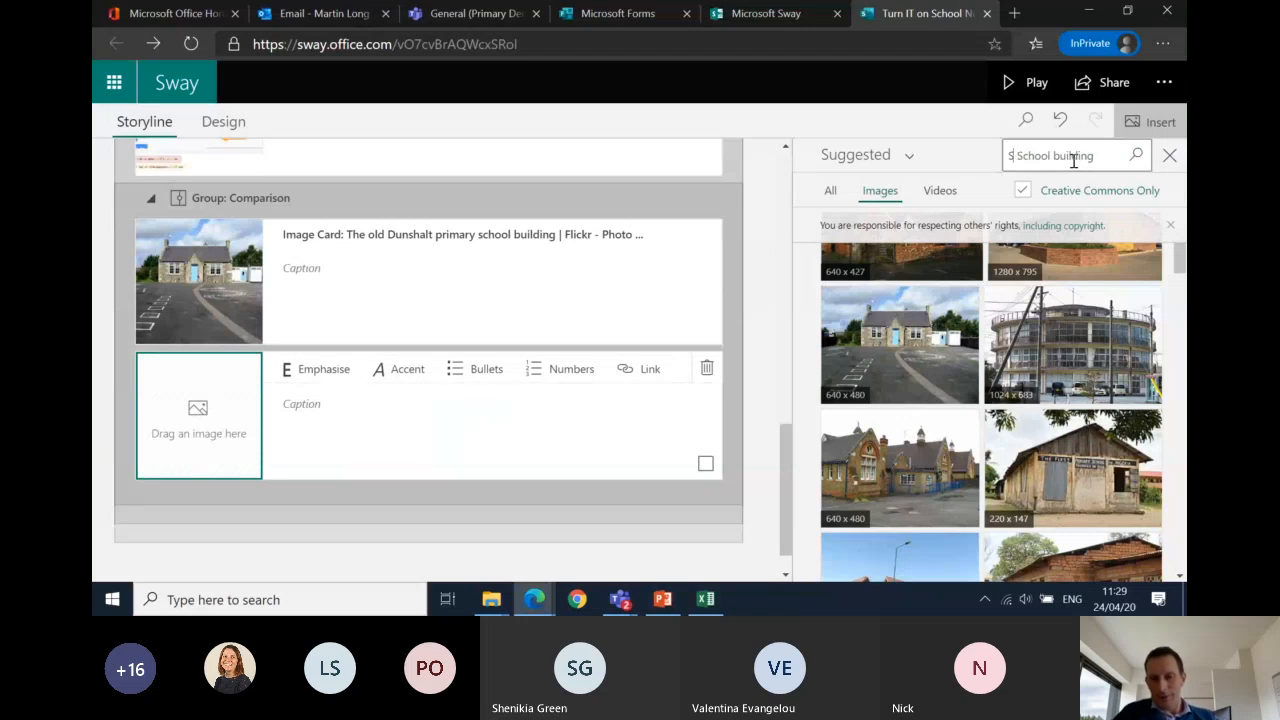
text(econdary)
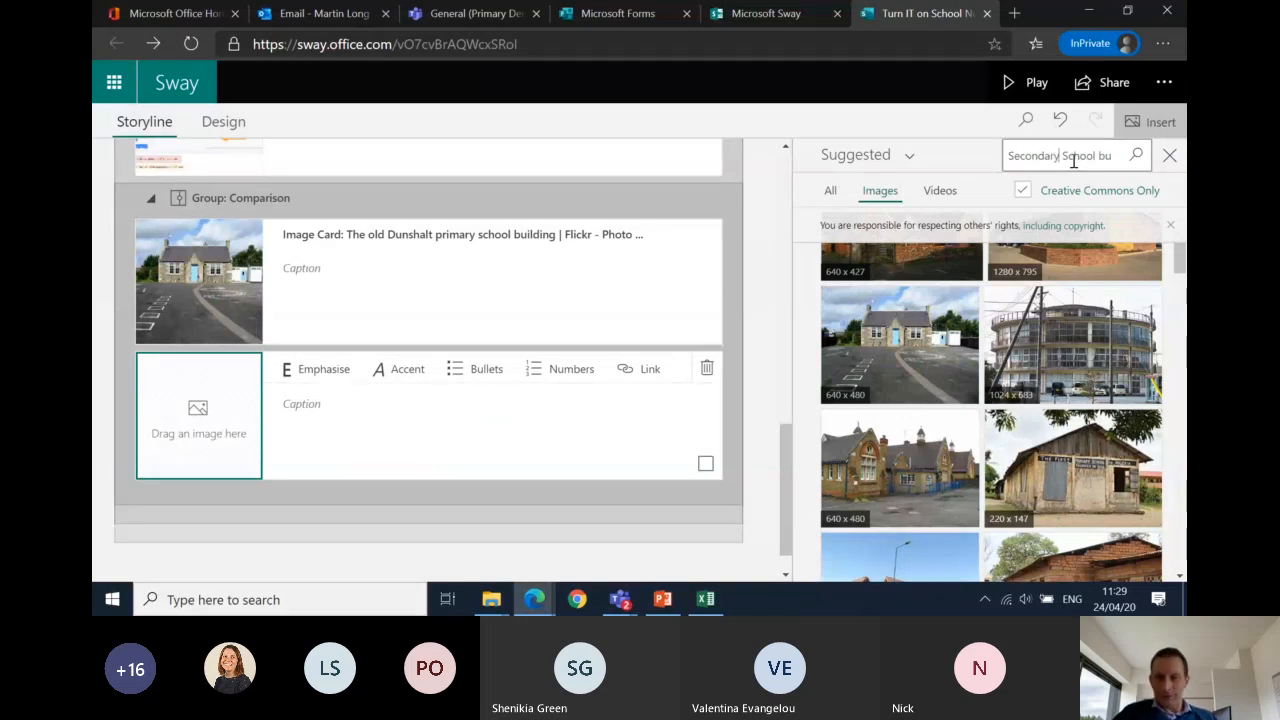
click(1136, 155)
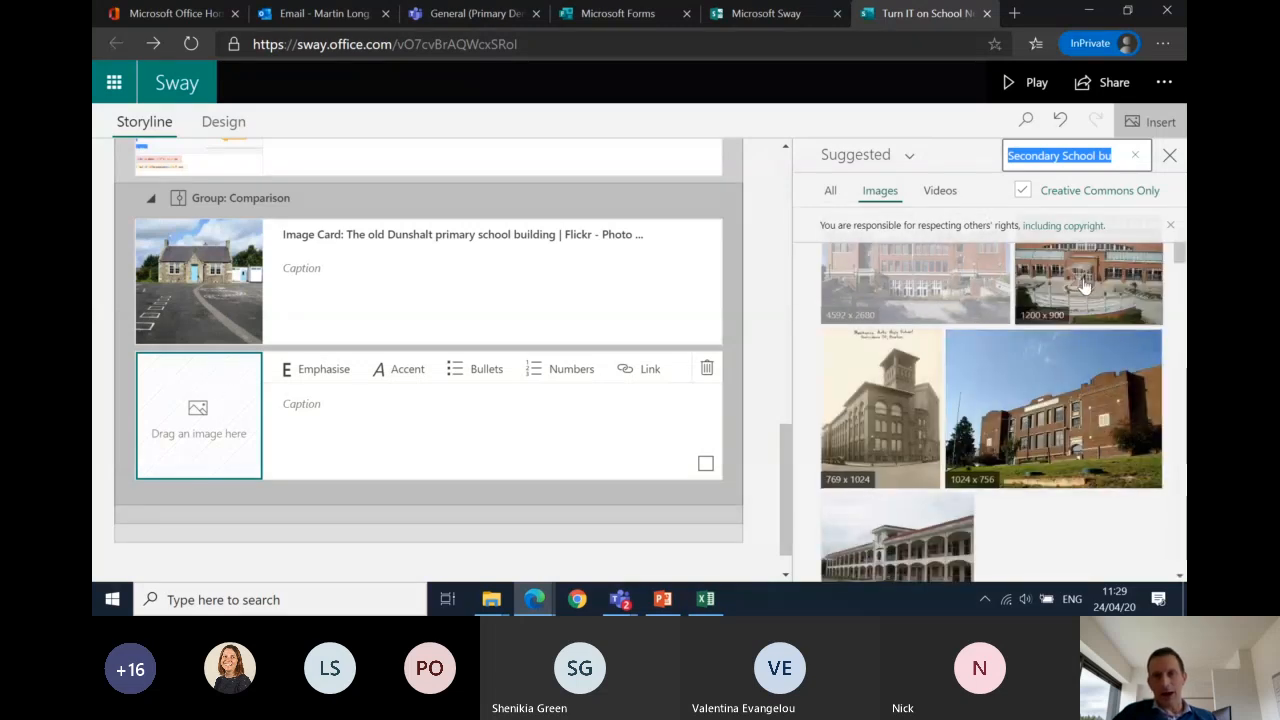
Step: Add the 1200 x 900 red-brick secondary school photo from the results and close the image search
click(1086, 284)
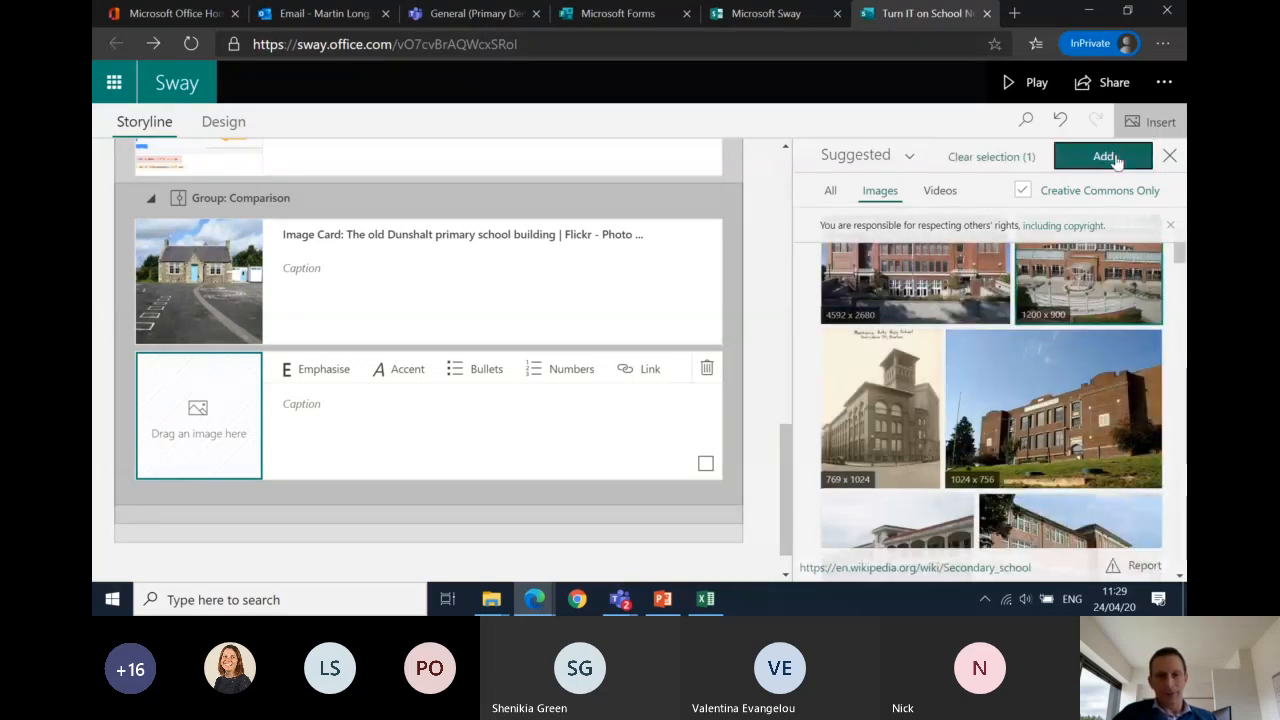
click(1108, 157)
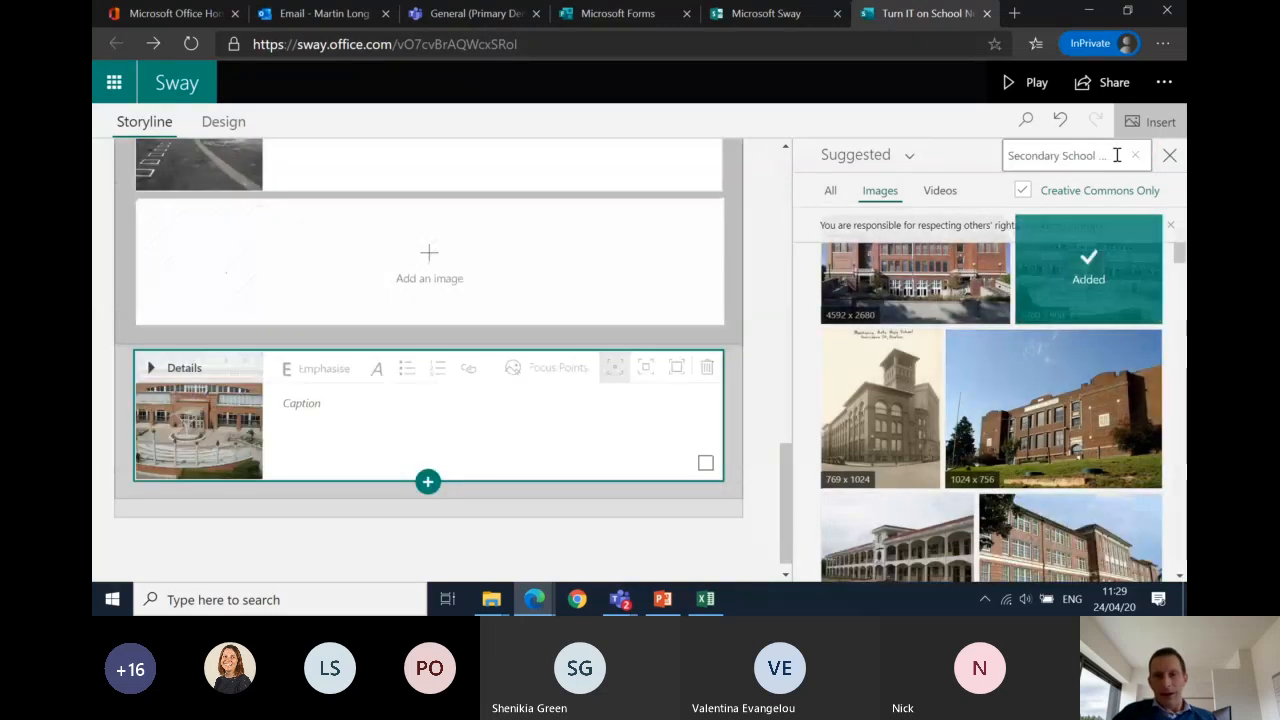
click(1168, 159)
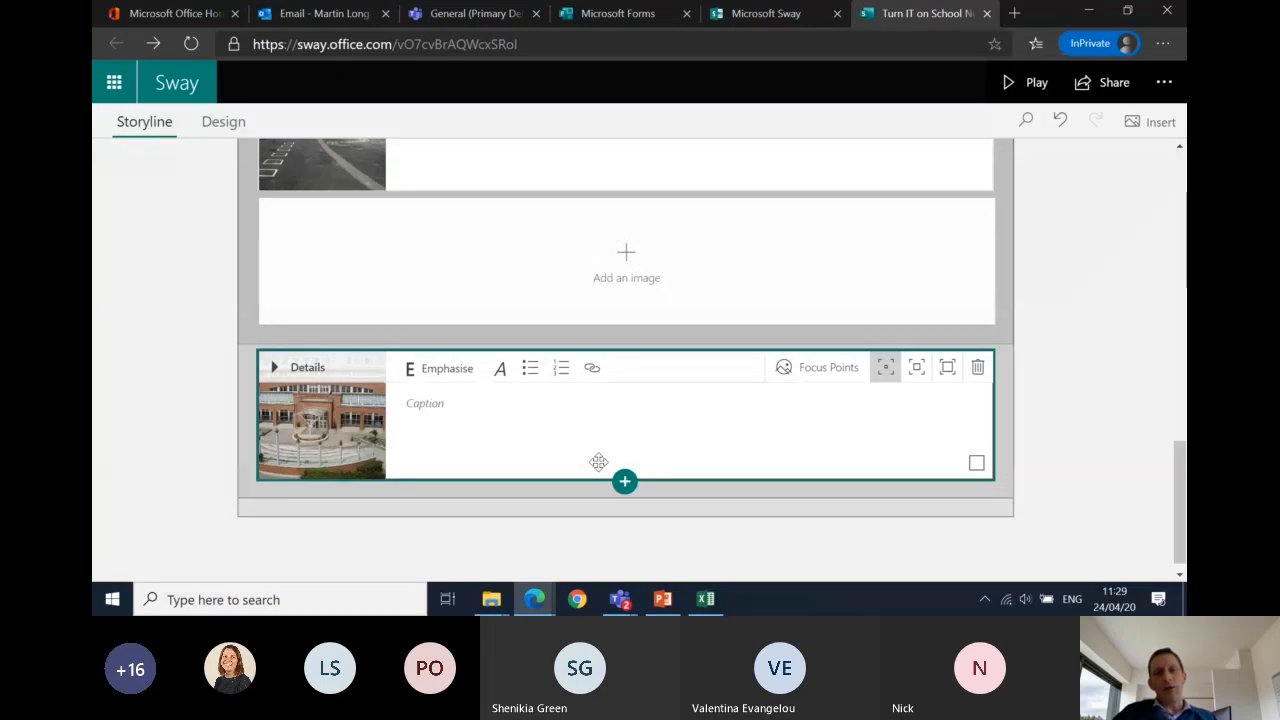
Step: Move the secondary school image card into the empty second slot of the Comparison group
scroll(633, 315, up, 3)
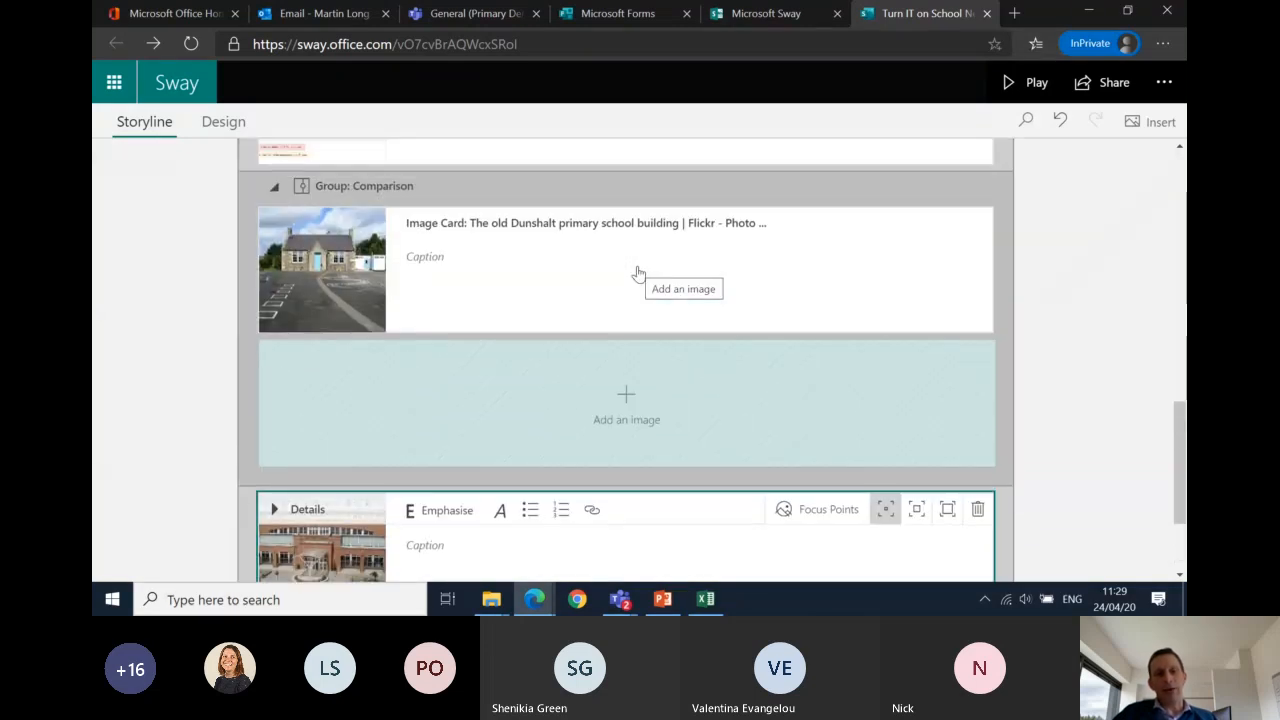
scroll(615, 425, down, 3)
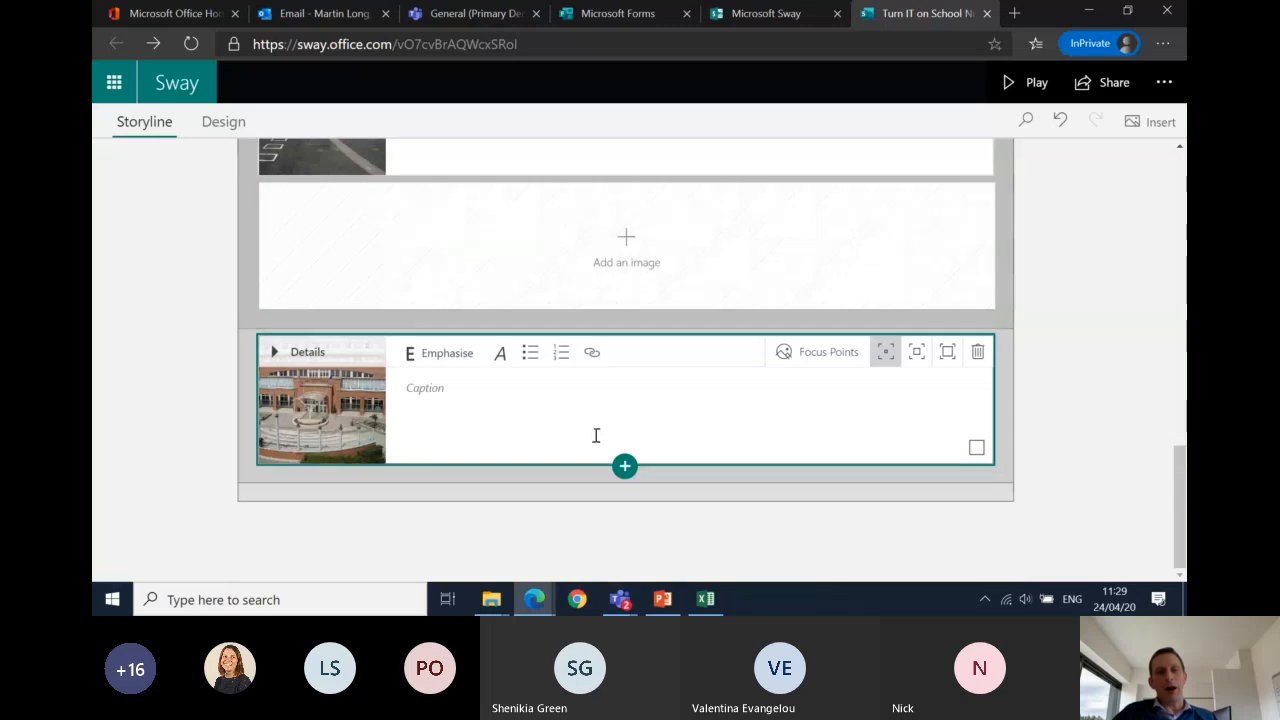
drag(595, 435, 609, 257)
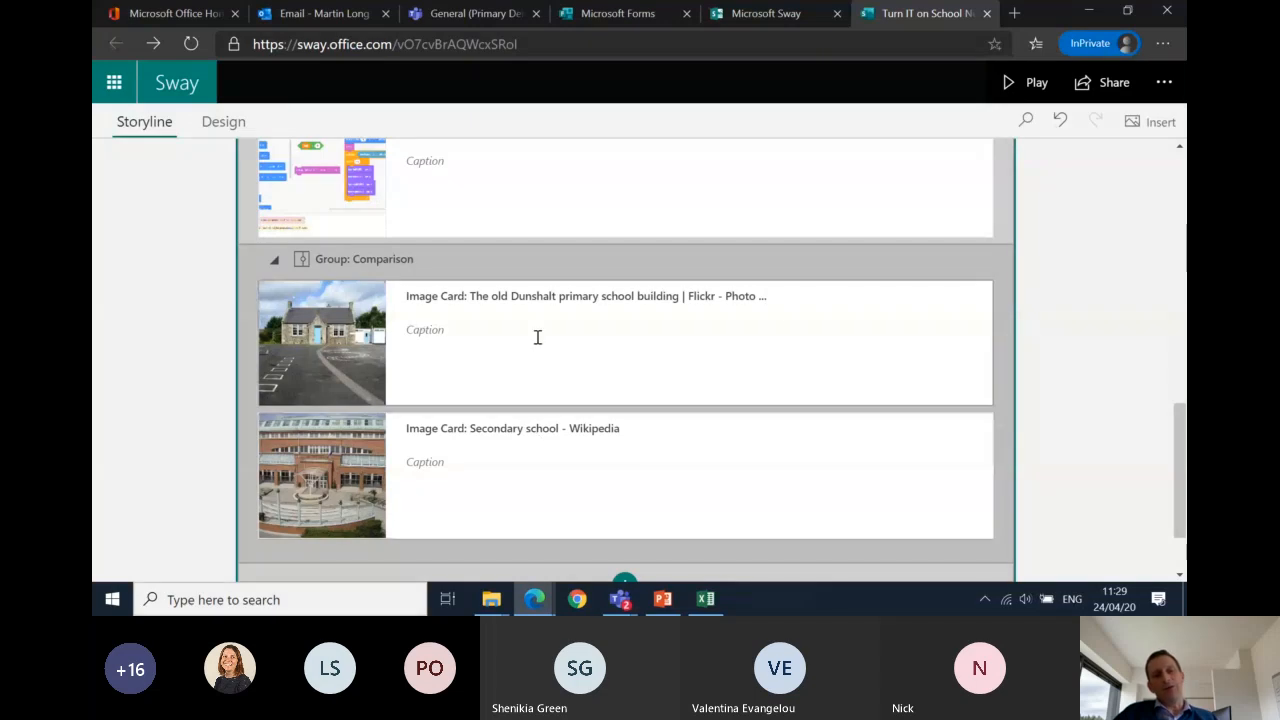
Step: Play the newsletter, try the comparison slider between the two school photos in The Coding Conundrum section, and look back through the page
scroll(1029, 369, up, 3)
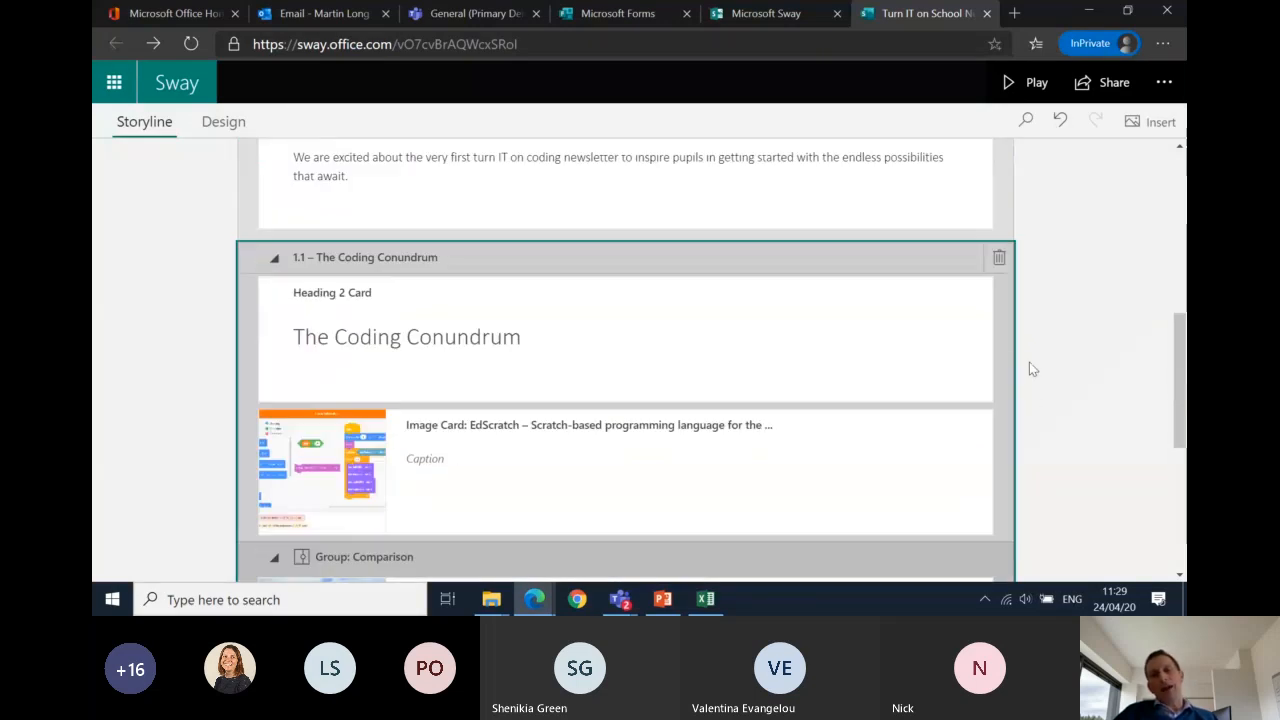
scroll(1030, 365, up, 1)
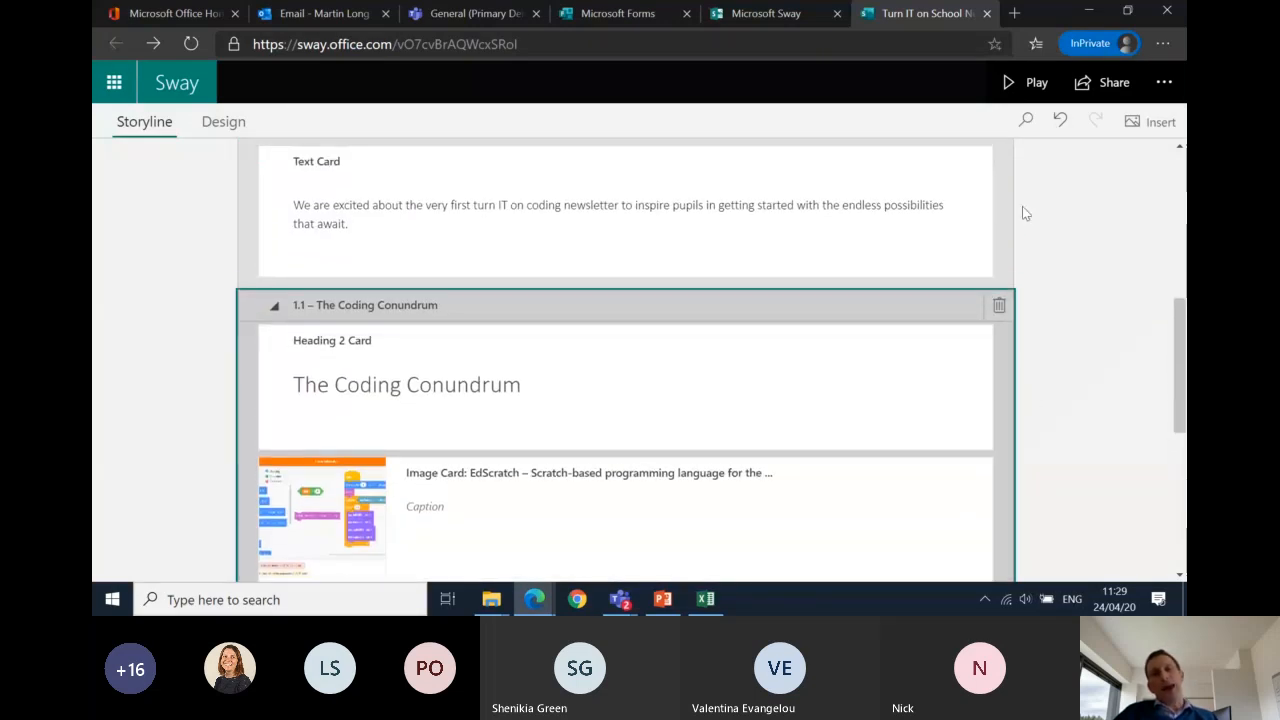
click(1012, 95)
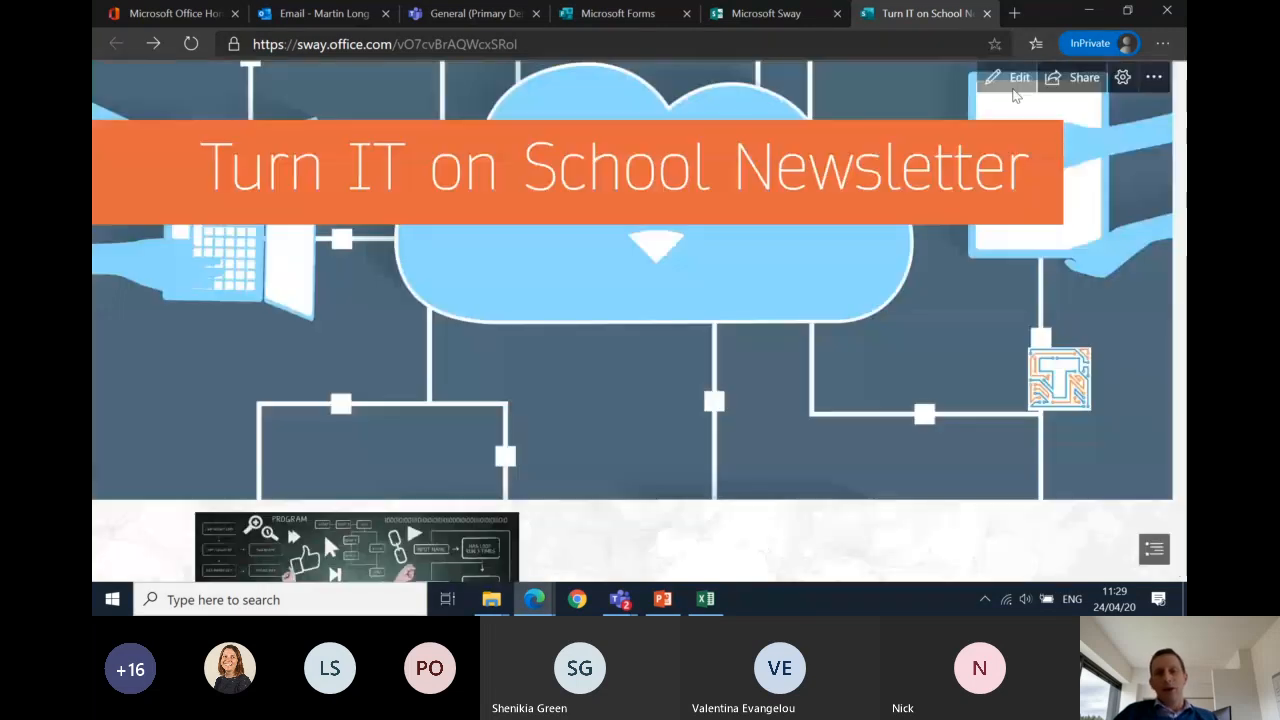
scroll(759, 320, down, 2)
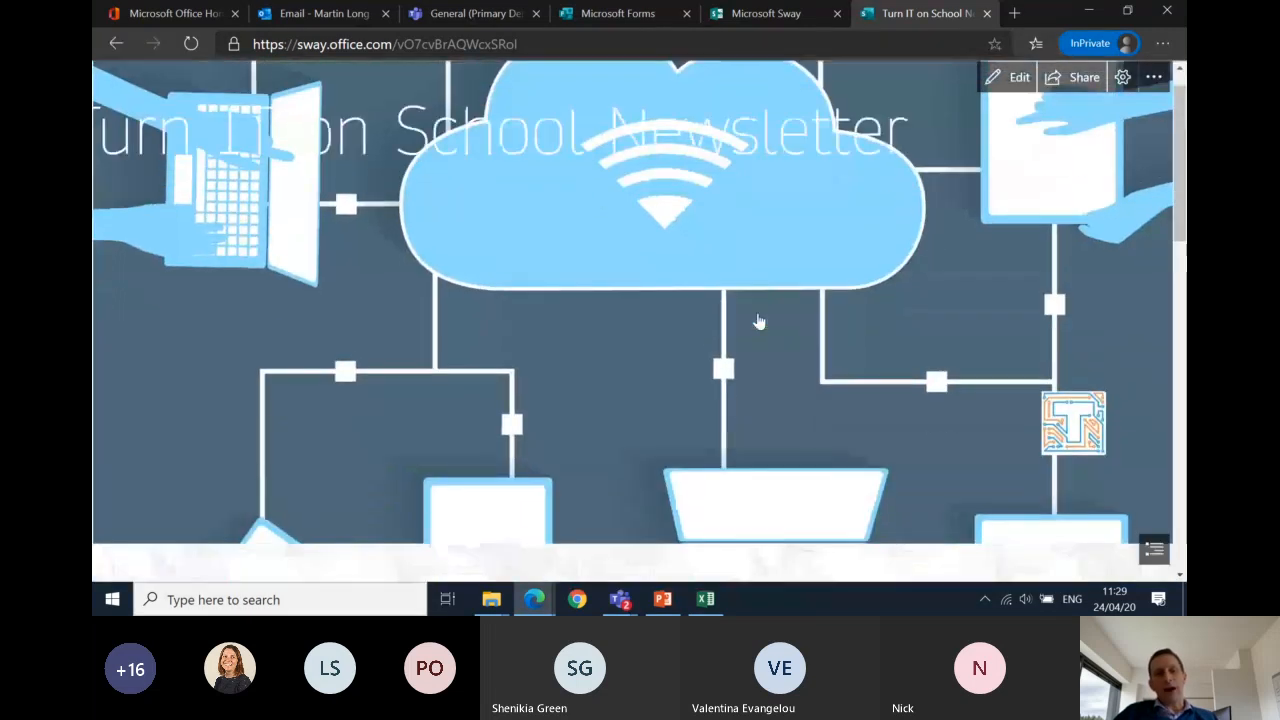
scroll(759, 320, down, 2)
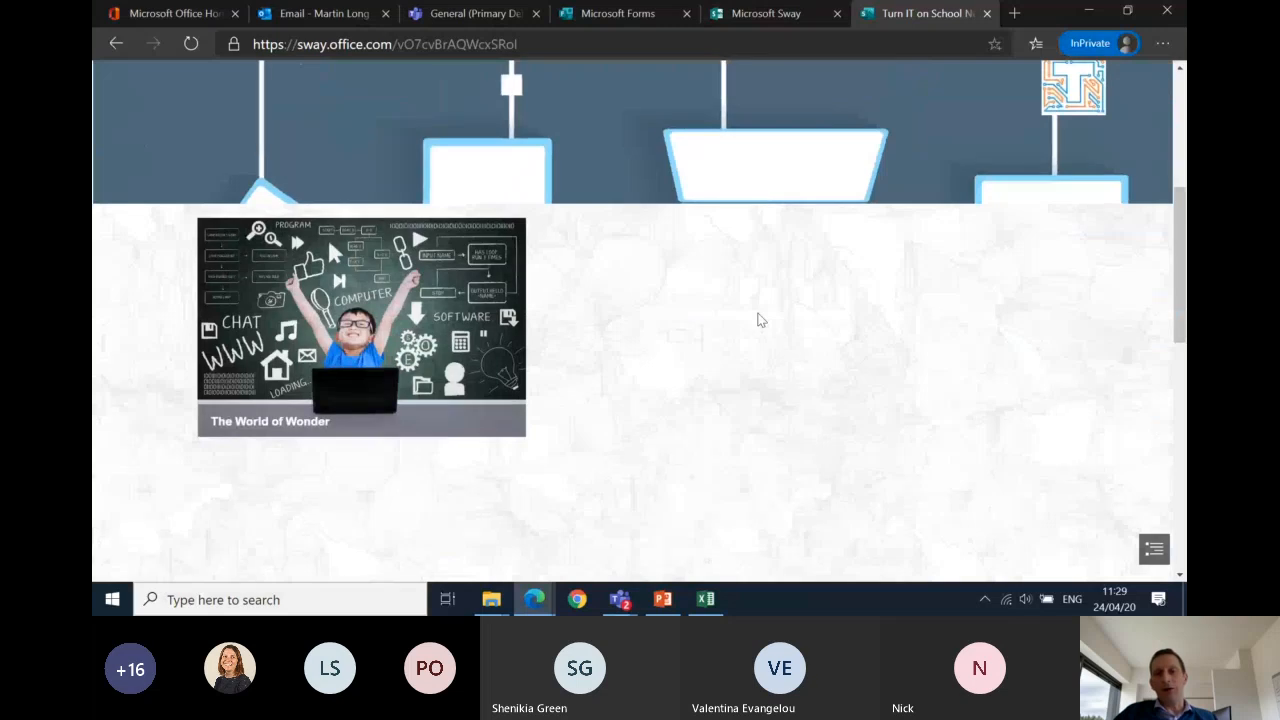
scroll(759, 320, down, 3)
scroll(759, 320, down, 3)
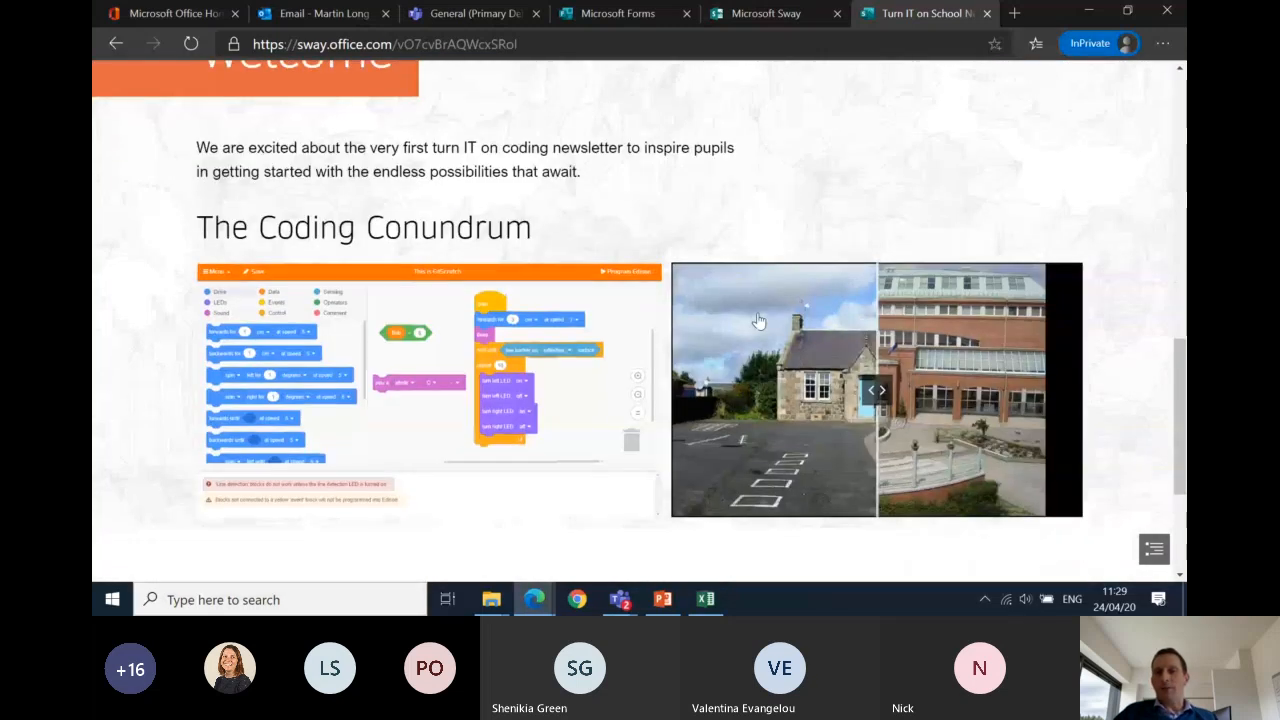
scroll(759, 320, down, 1)
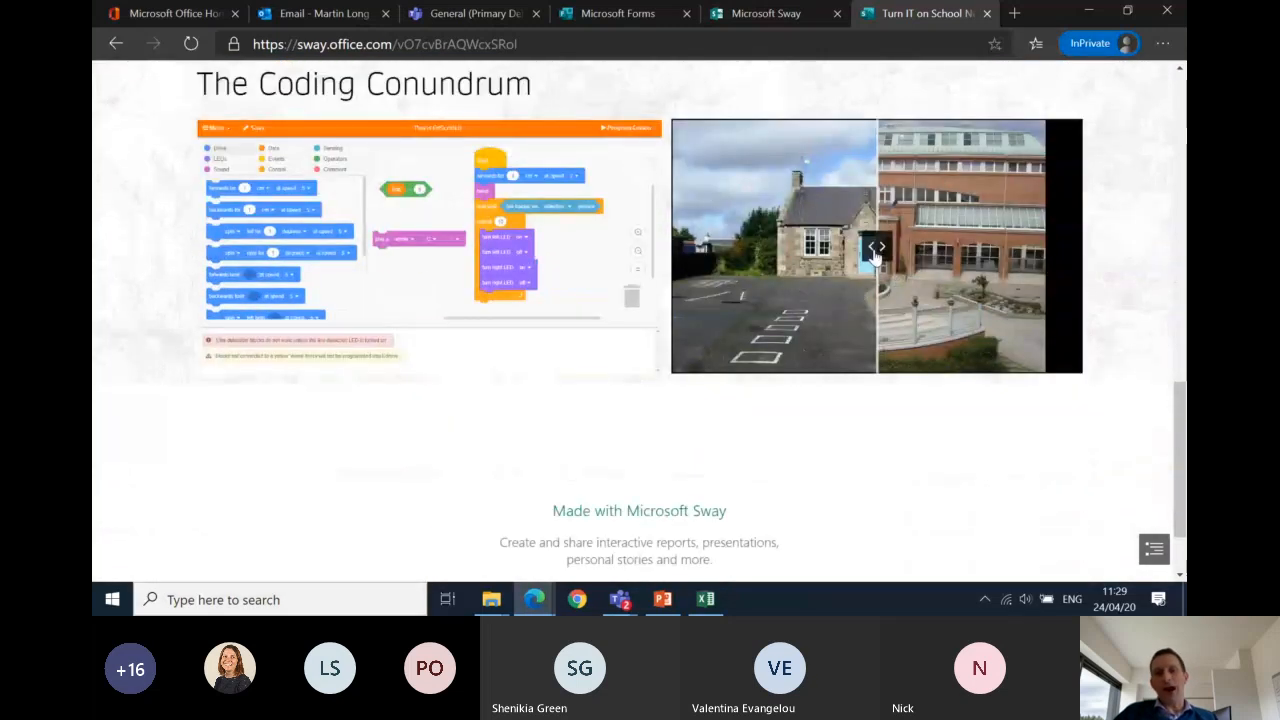
drag(875, 255, 867, 388)
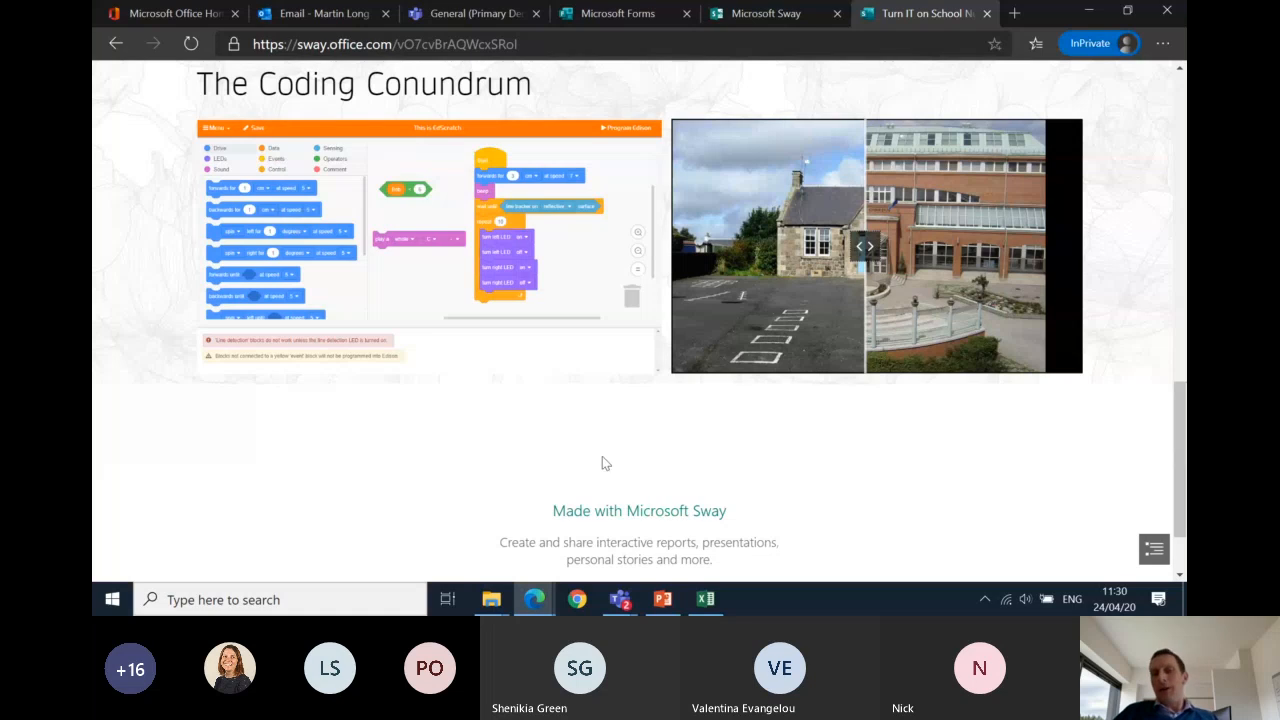
scroll(716, 433, up, 4)
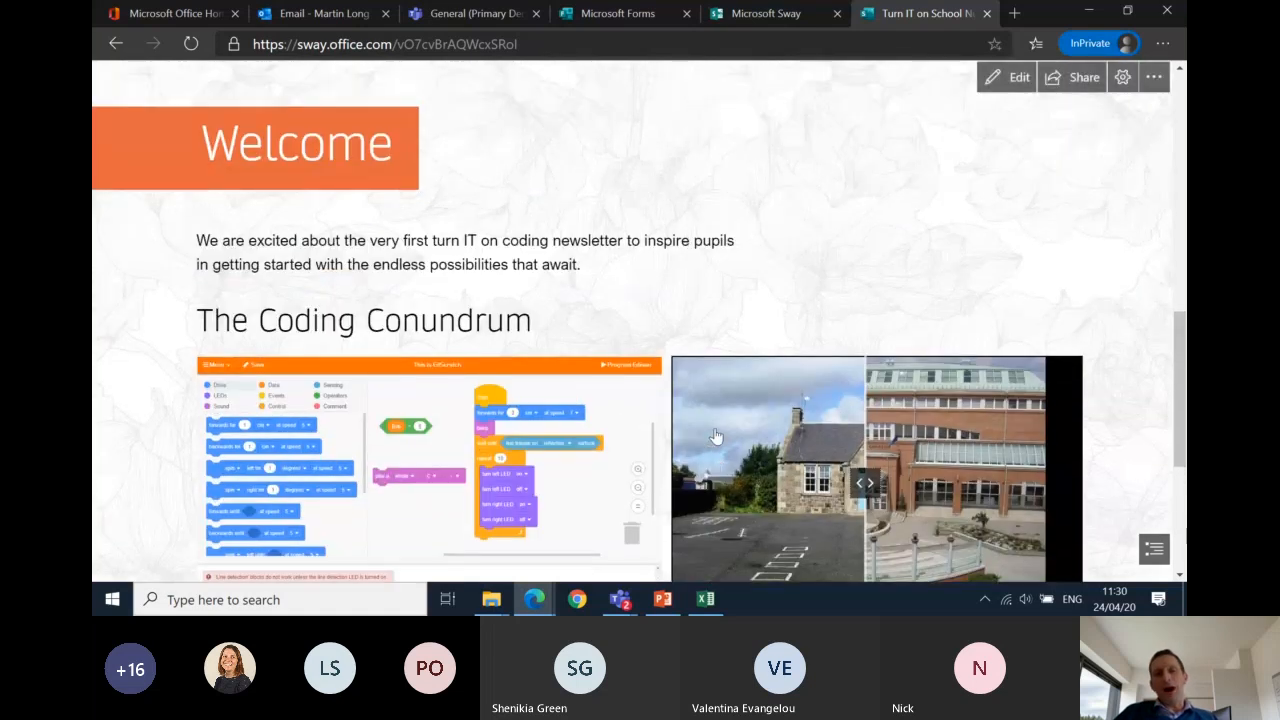
scroll(715, 435, up, 5)
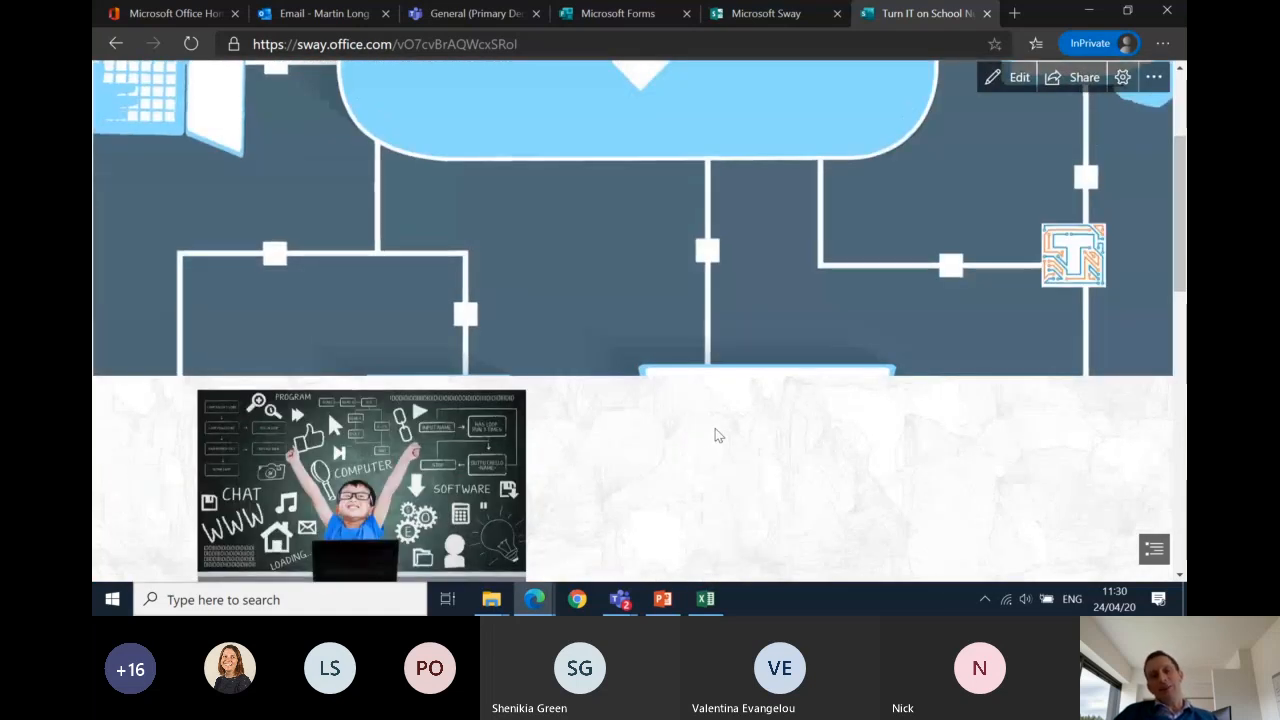
scroll(715, 435, down, 7)
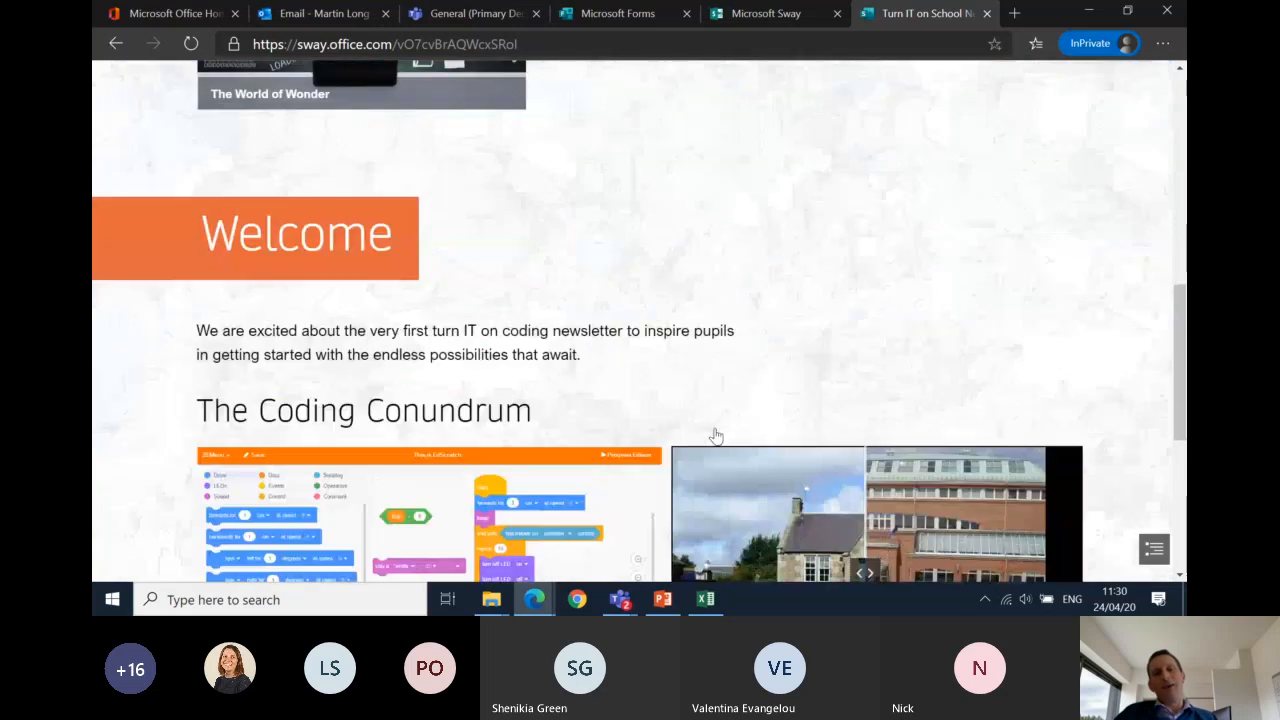
scroll(715, 428, up, 9)
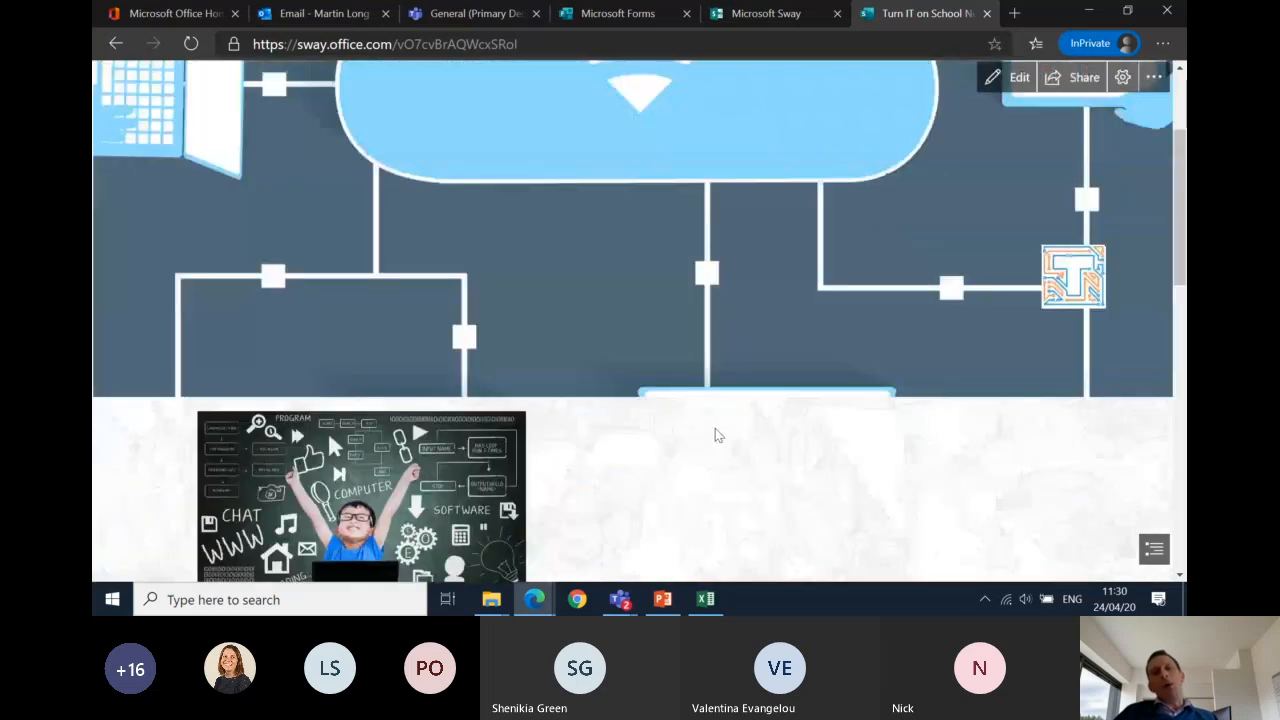
Step: Look through the played newsletter from the title banner to The Coding Conundrum section, and return to the top of the editable storyline
scroll(708, 317, down, 8)
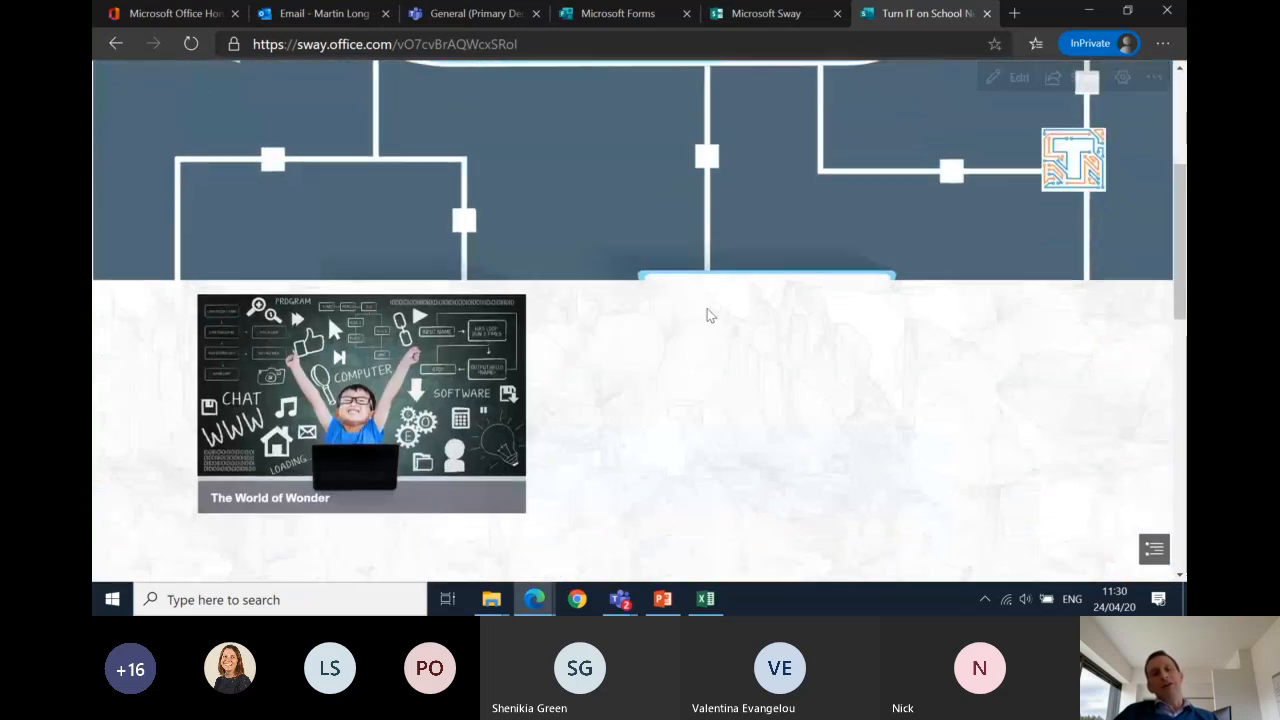
scroll(708, 317, down, 1)
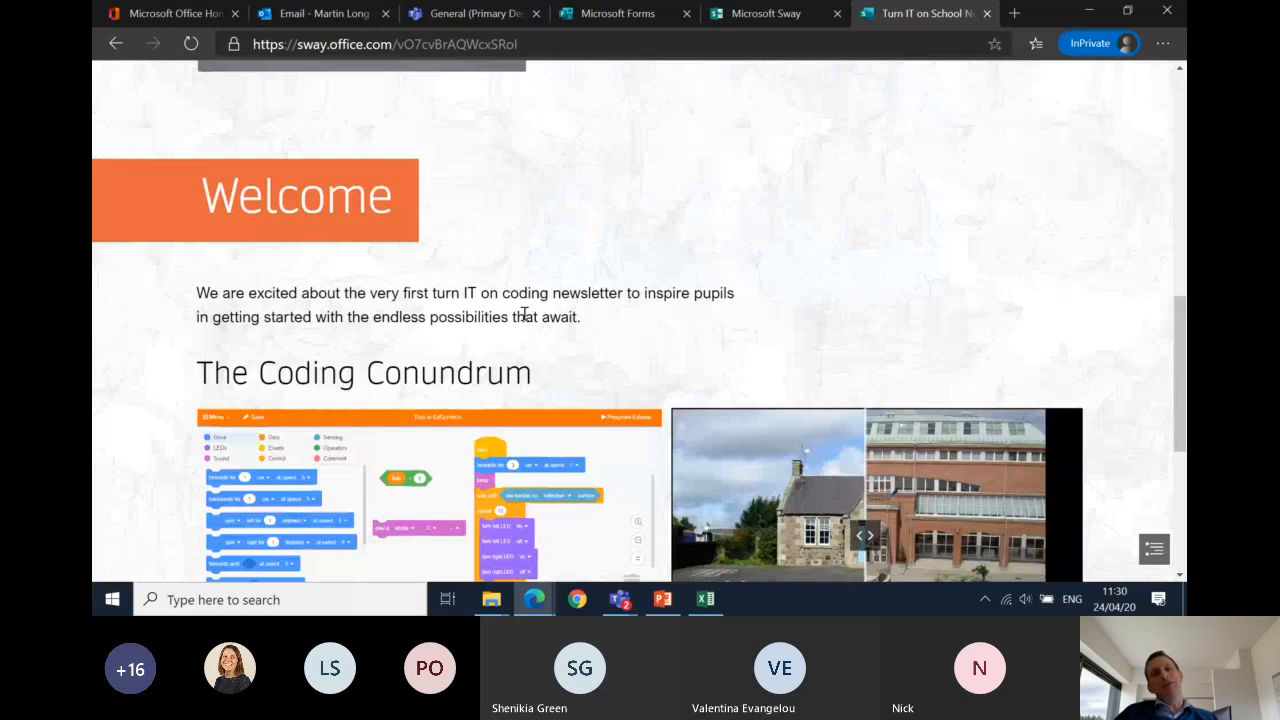
scroll(566, 318, up, 1)
scroll(566, 318, up, 5)
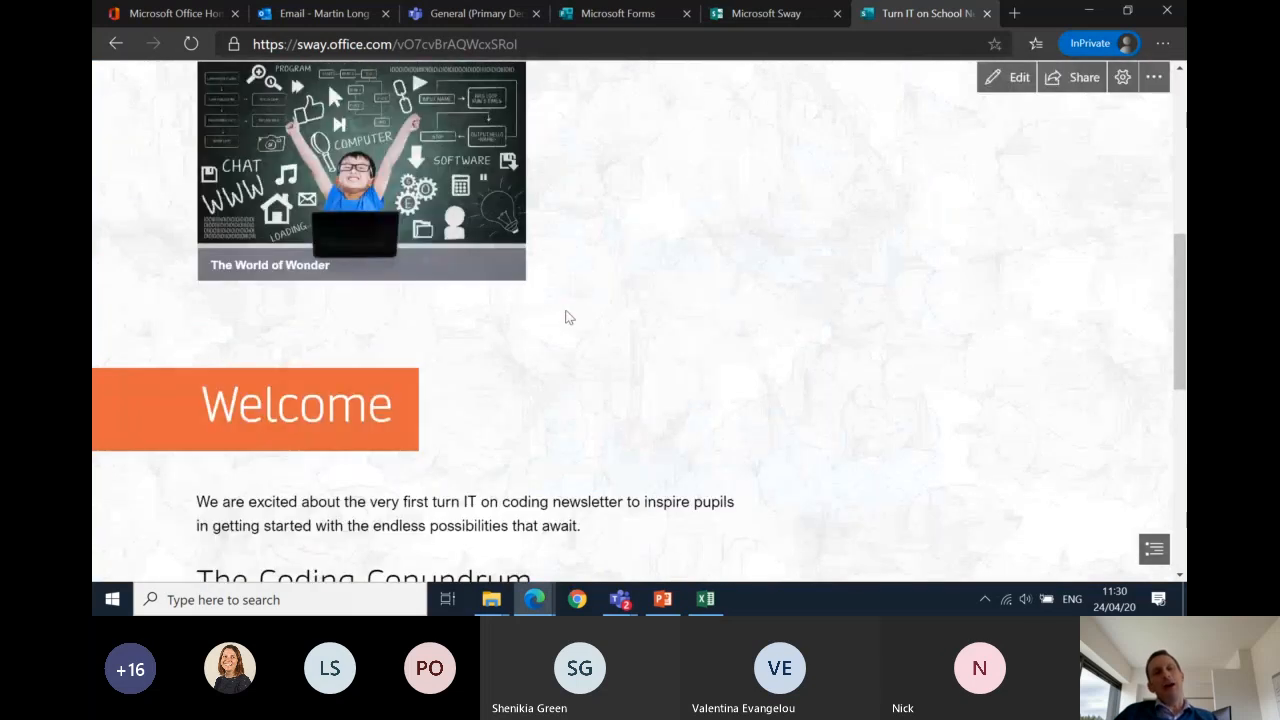
scroll(566, 318, down, 2)
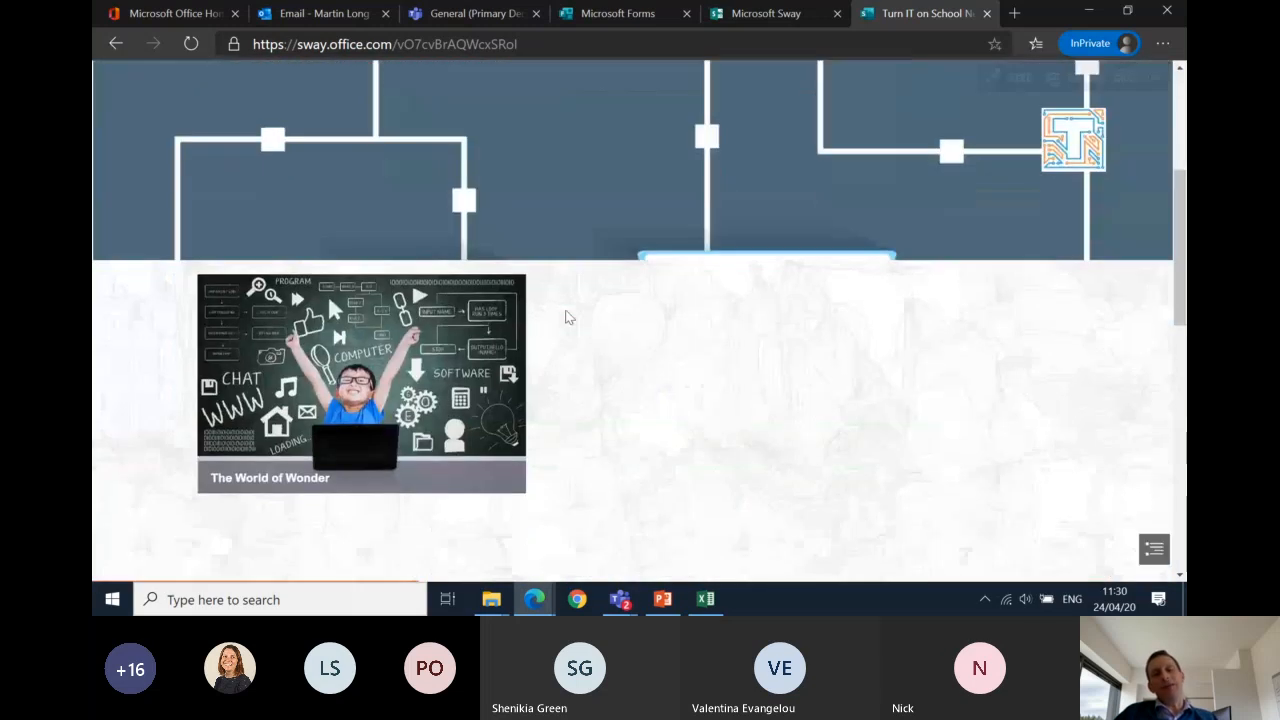
scroll(566, 318, up, 2)
scroll(566, 318, down, 5)
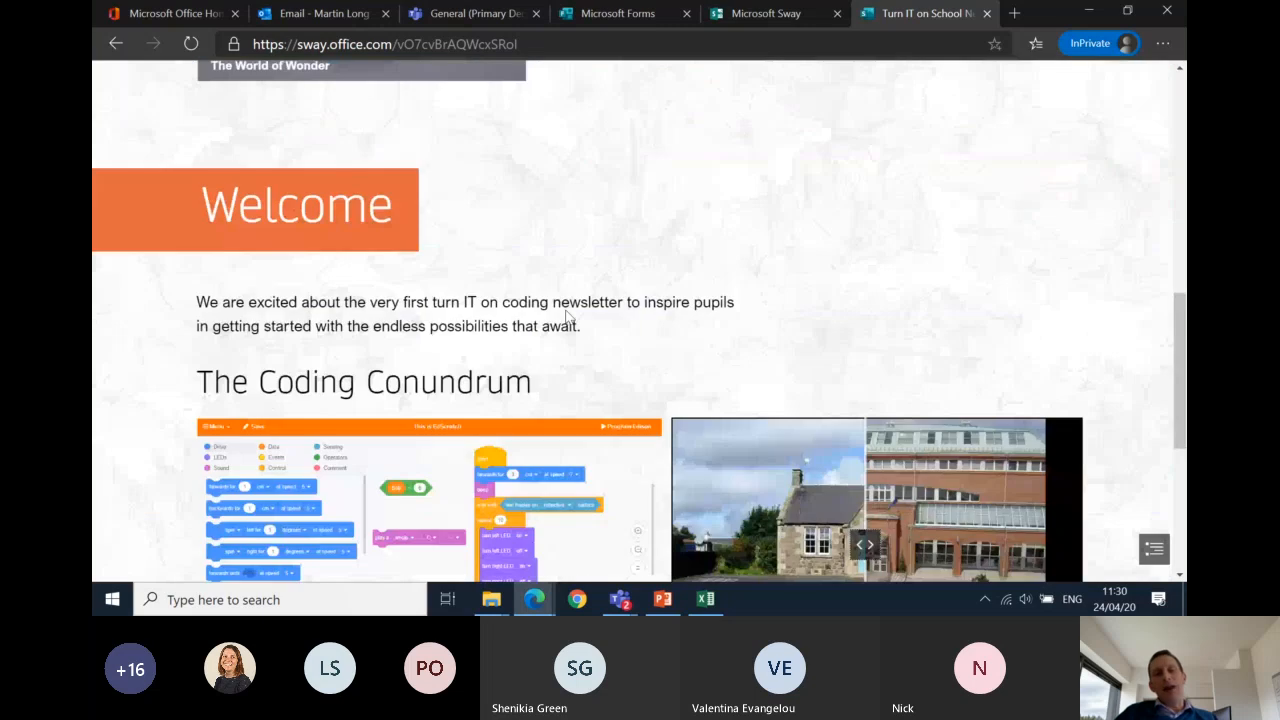
scroll(566, 318, down, 2)
scroll(566, 318, up, 7)
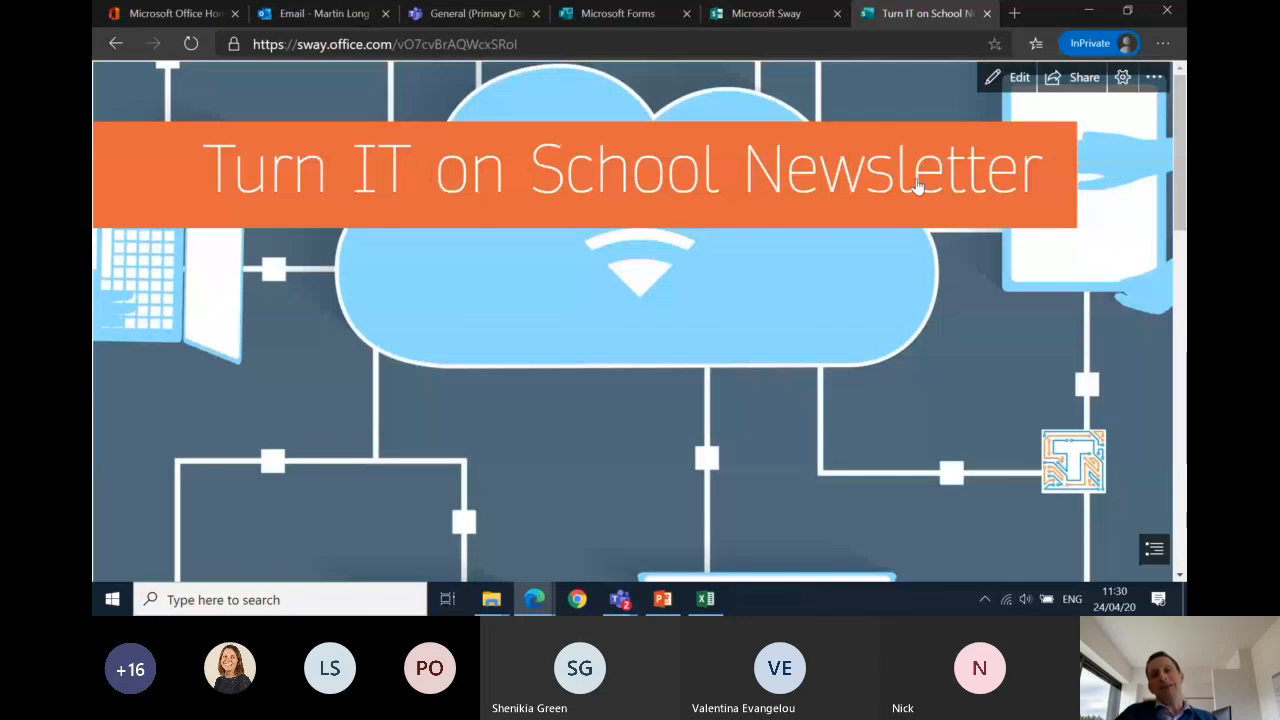
click(1018, 79)
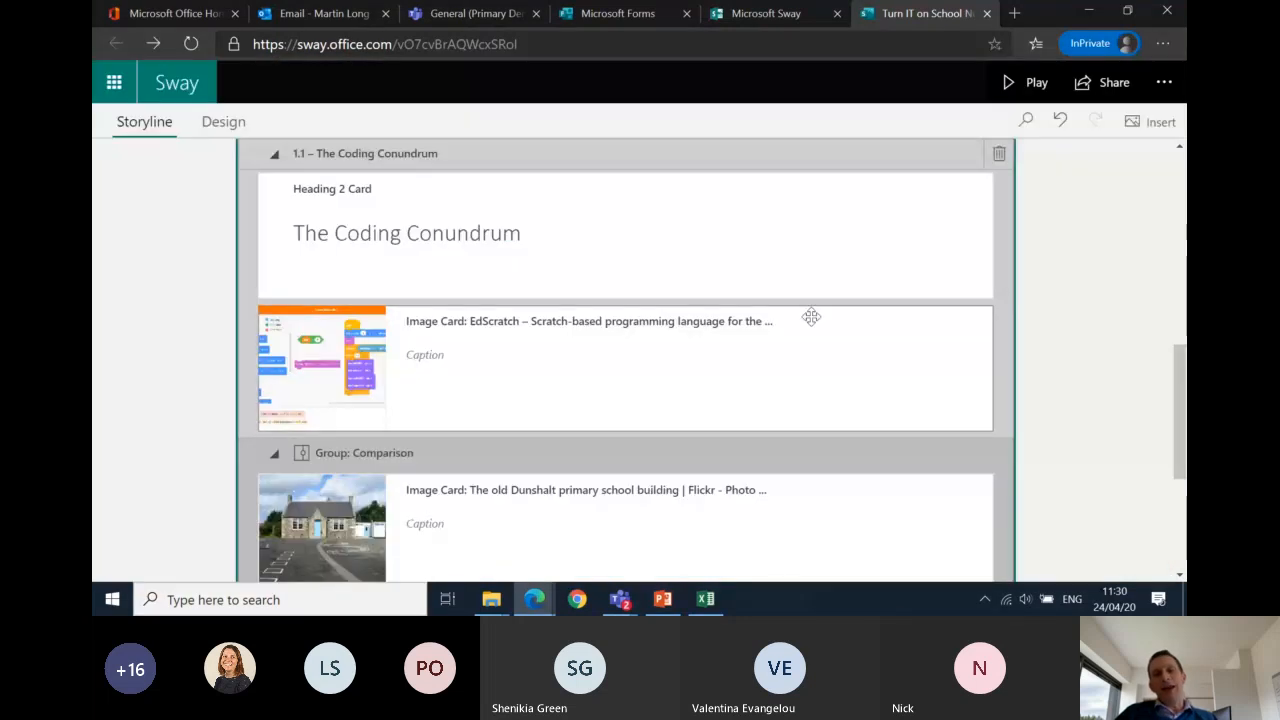
scroll(811, 317, up, 10)
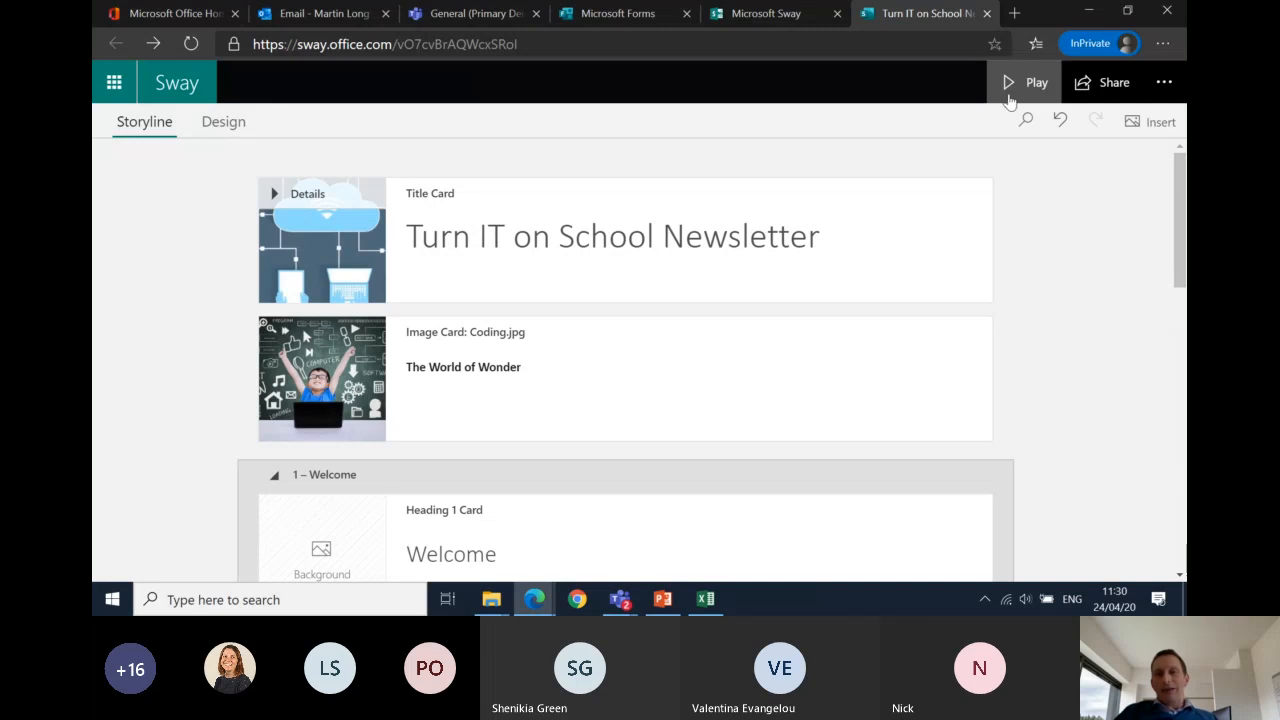
Step: Play the newsletter, view its section navigation, jump to the title section and return to editing
click(1012, 96)
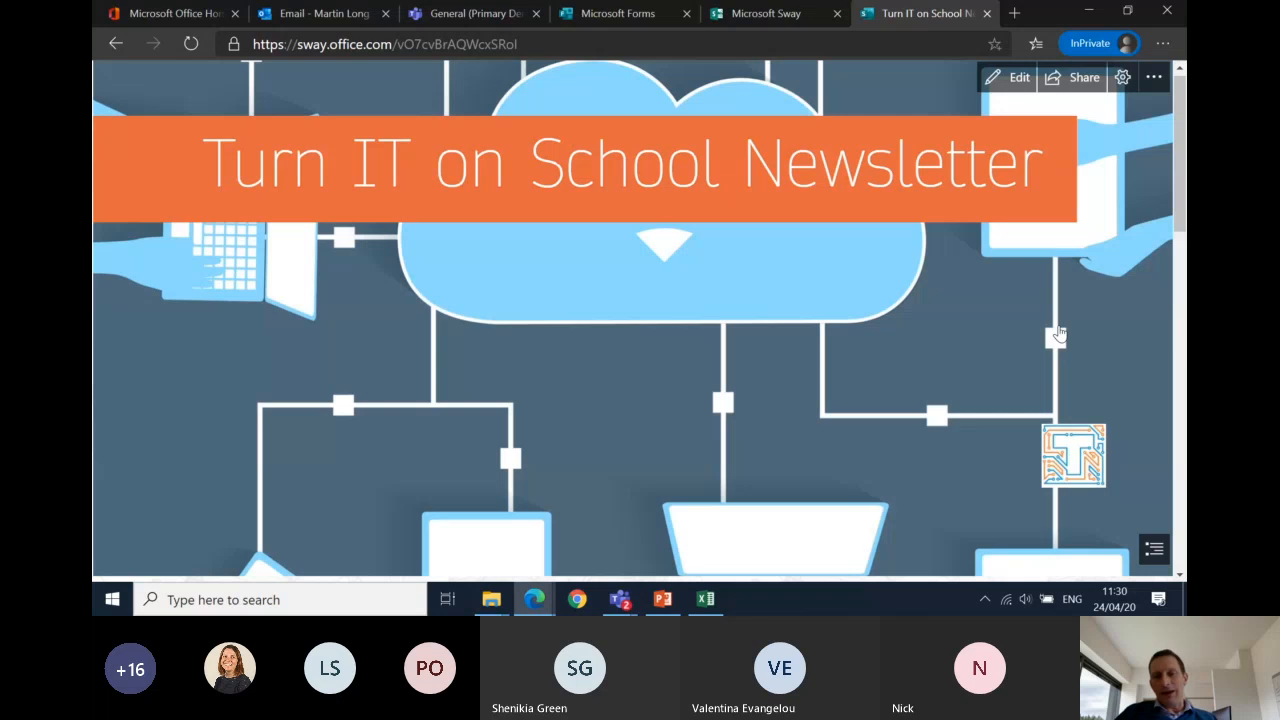
scroll(1059, 333, down, 1)
scroll(1154, 548, up, 2)
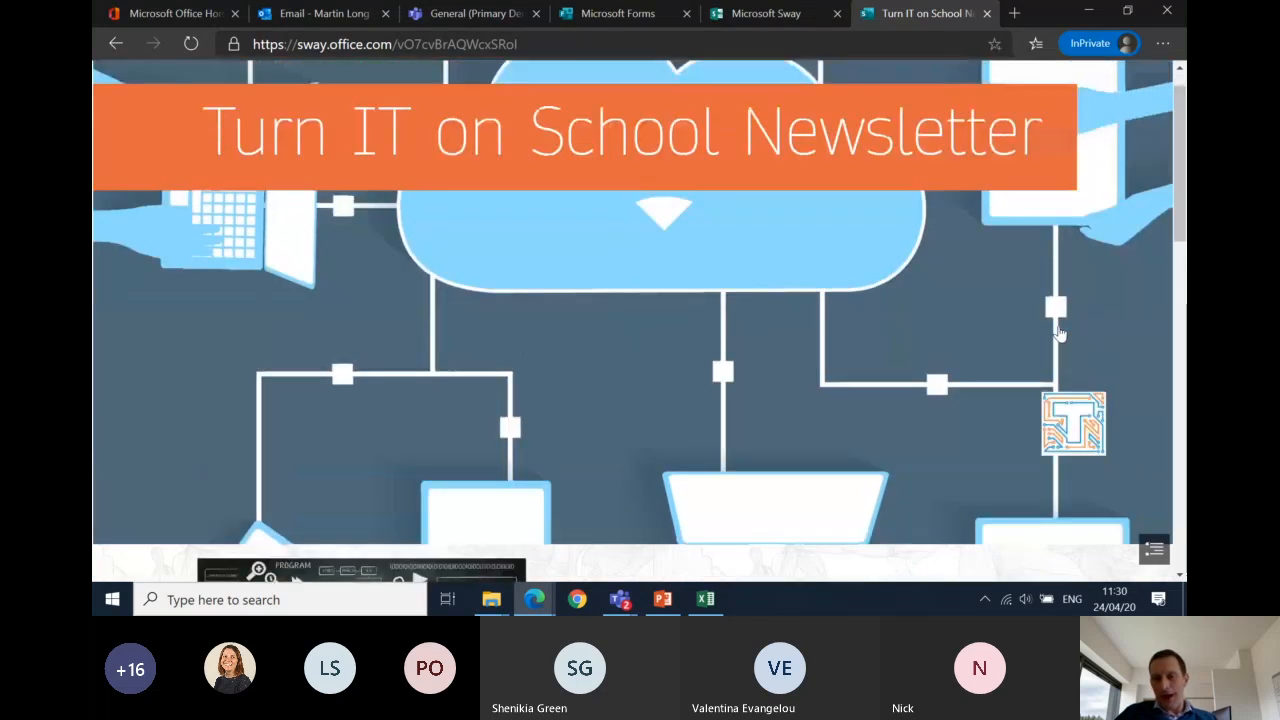
click(1154, 549)
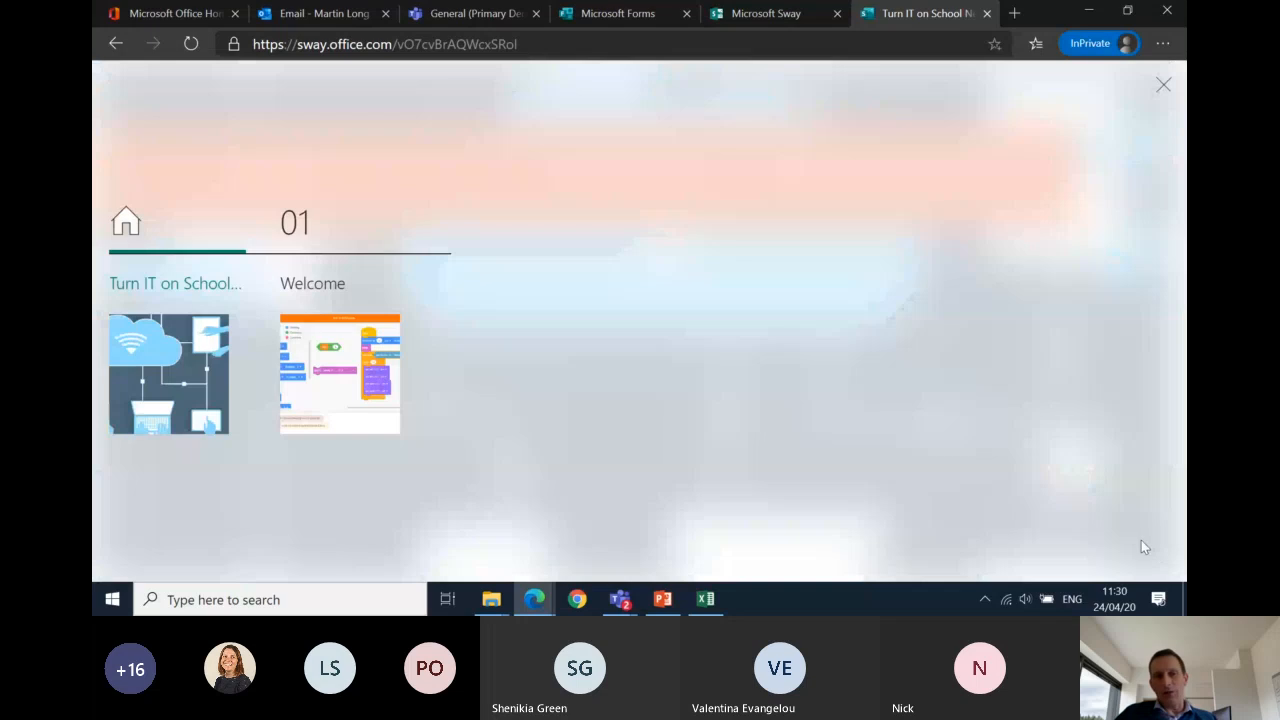
click(125, 220)
click(1012, 80)
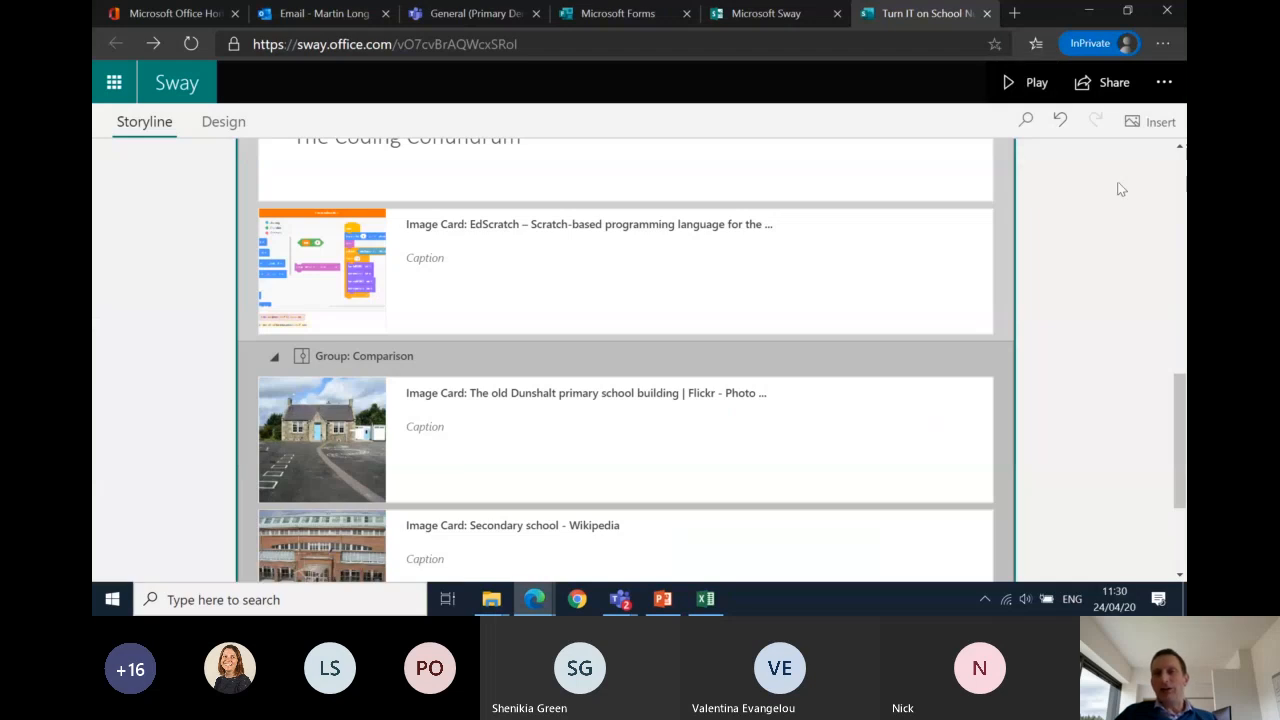
Step: Set sharing to specific people or groups with edit access and copy the newsletter's link
click(1093, 95)
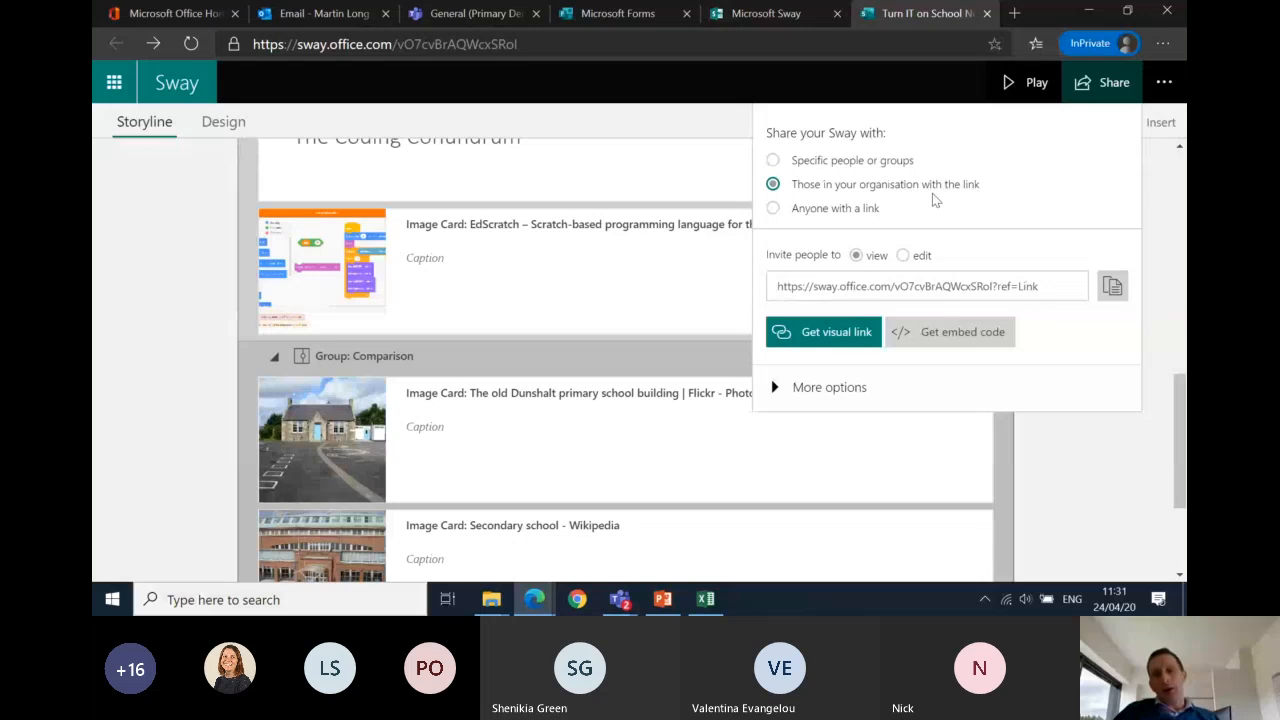
click(773, 208)
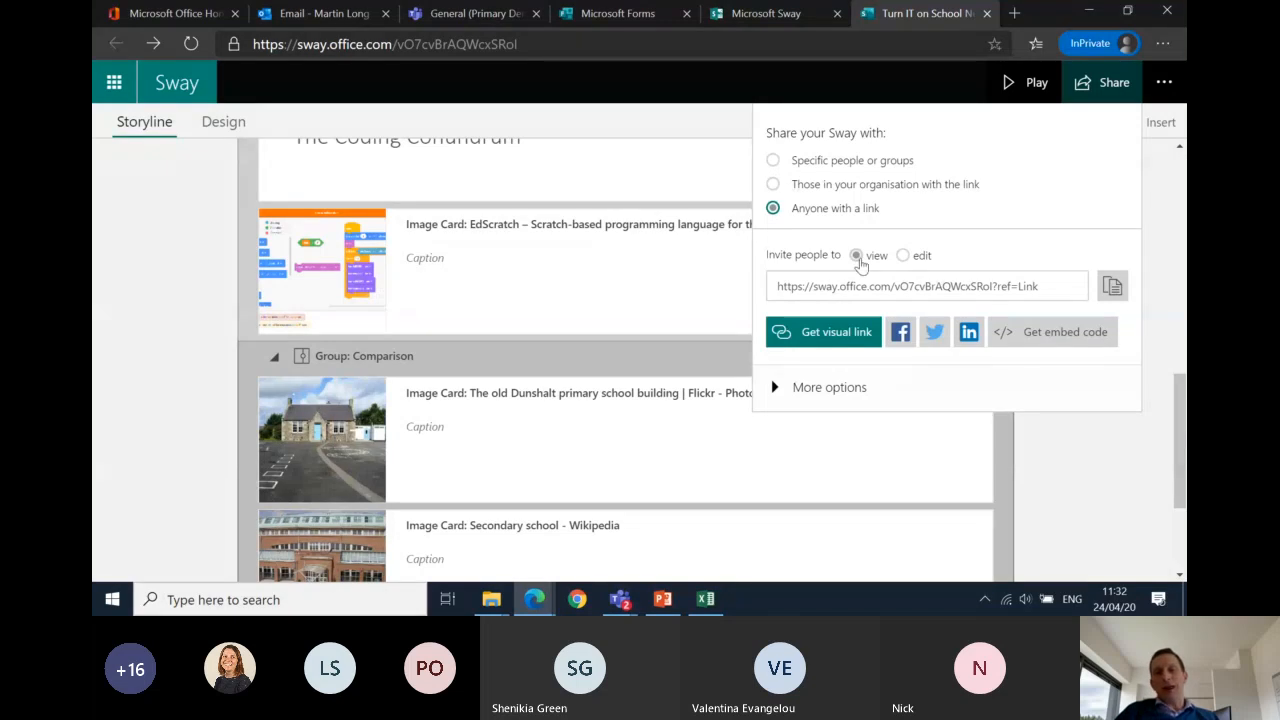
click(773, 161)
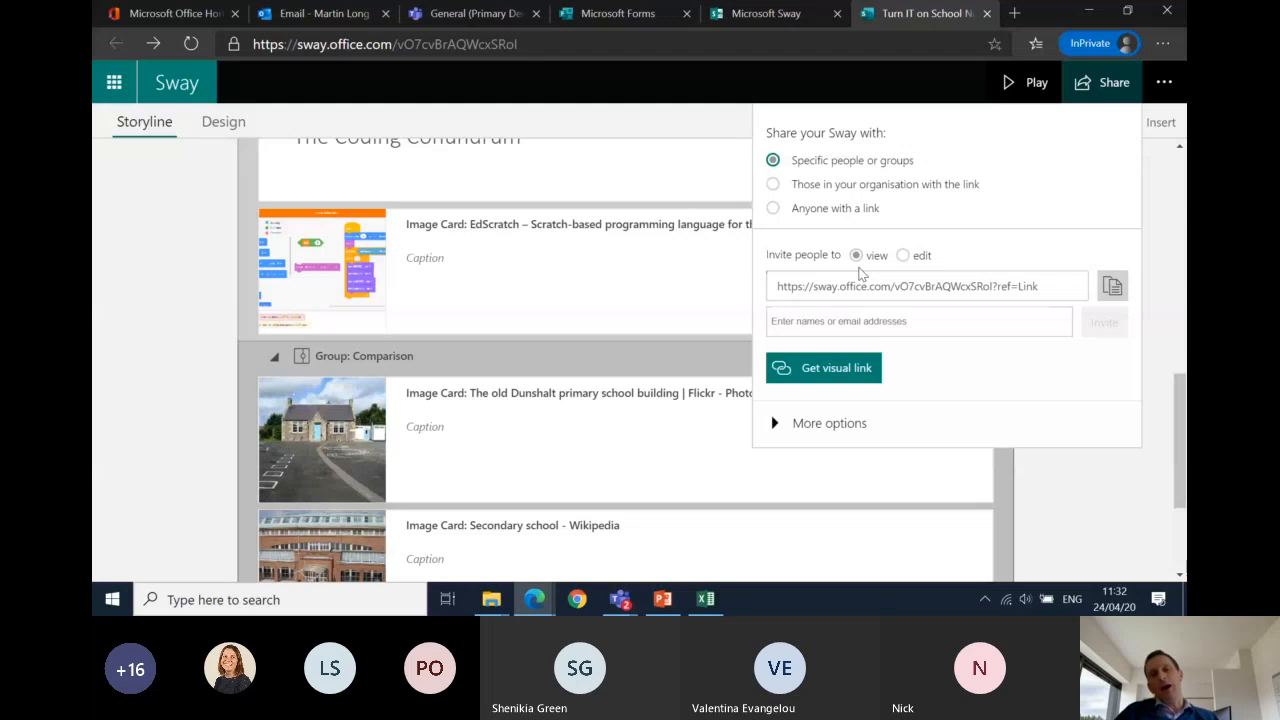
click(903, 256)
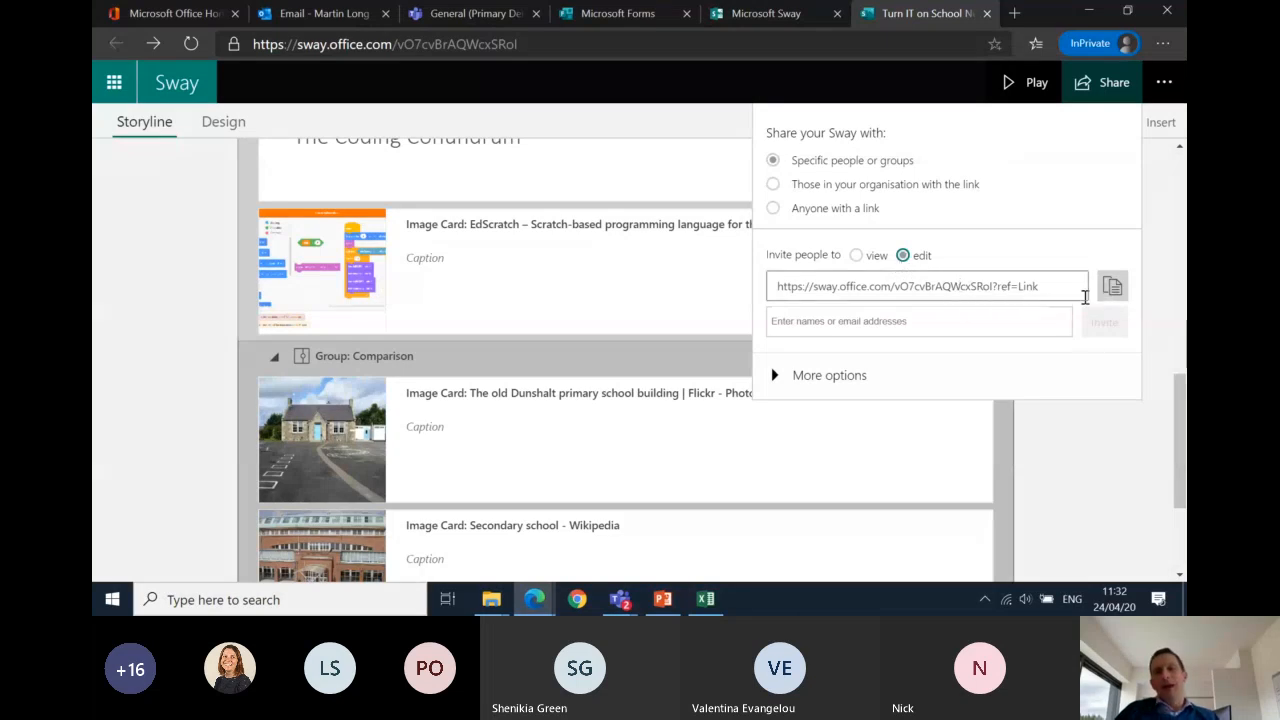
click(1112, 287)
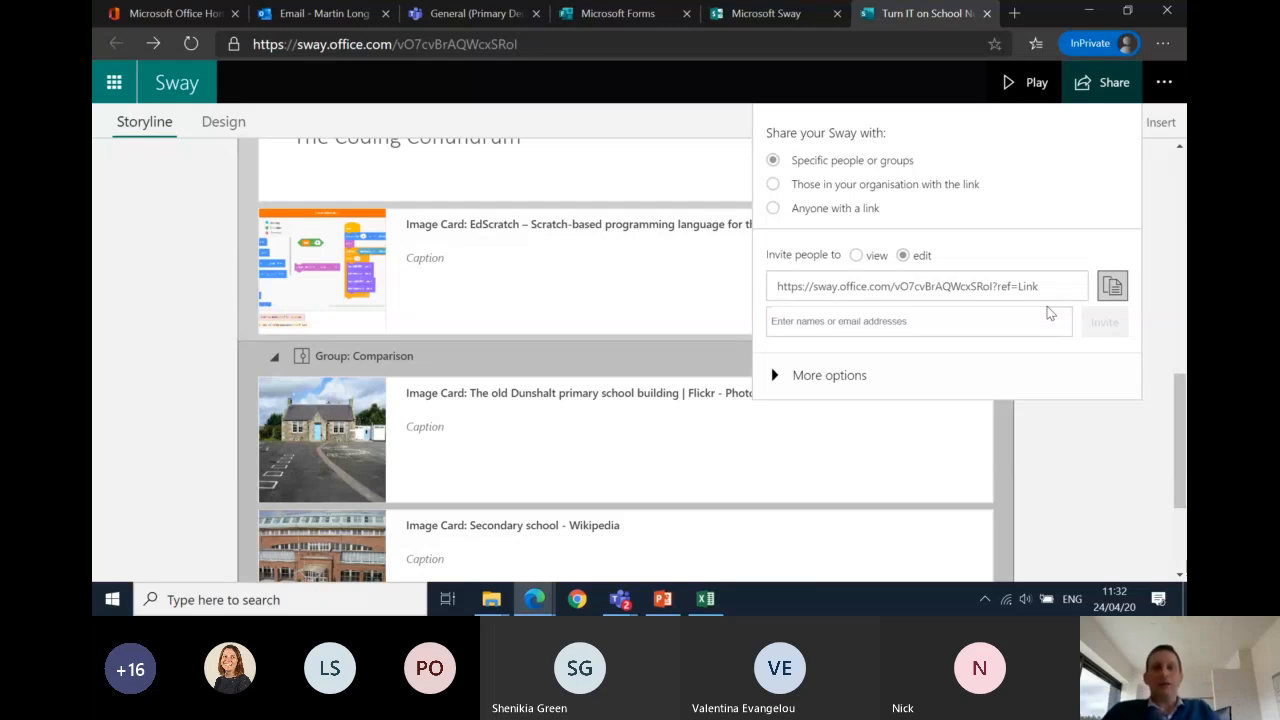
Step: Find a colleague by name and add them as an invitee for editing the newsletter
click(862, 320)
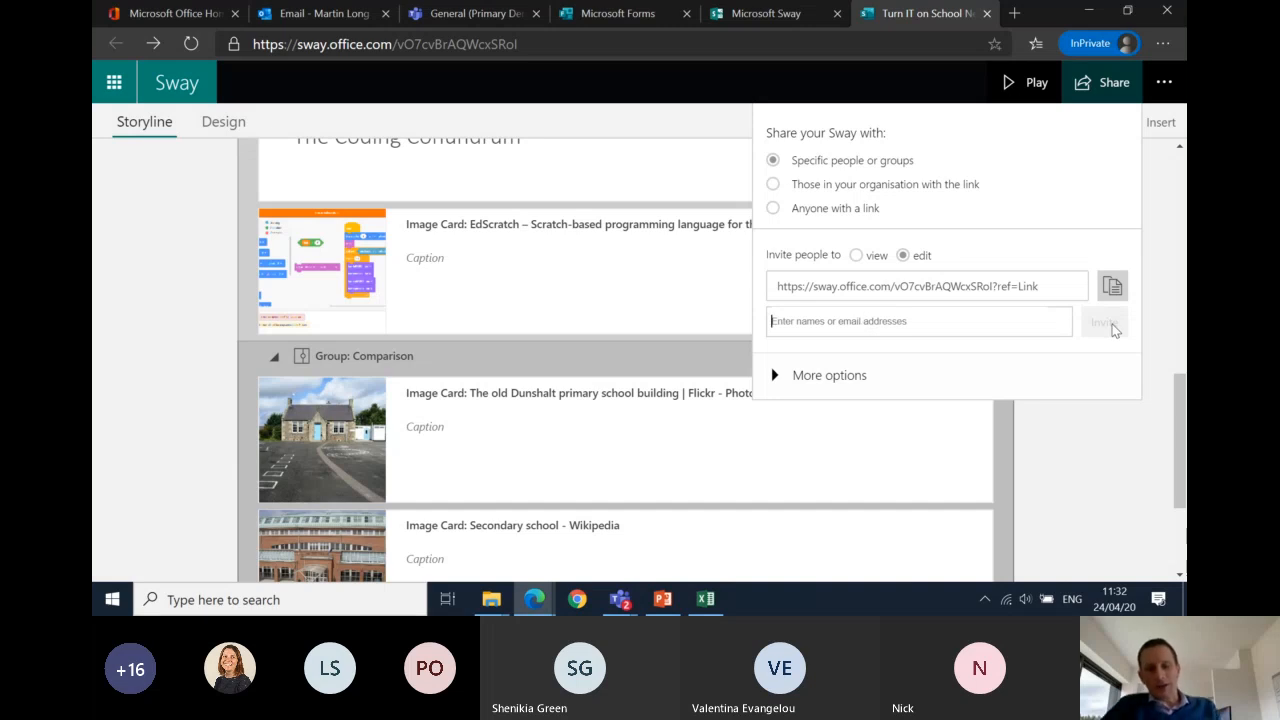
text(dar)
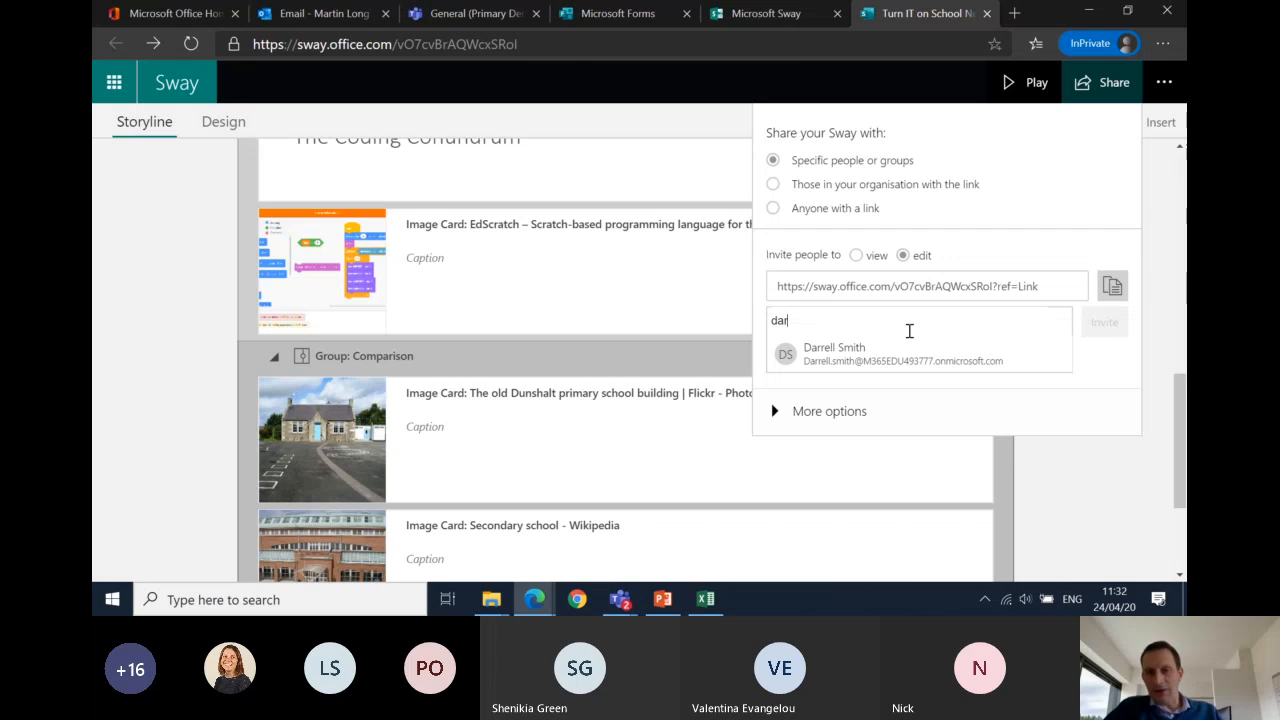
click(893, 350)
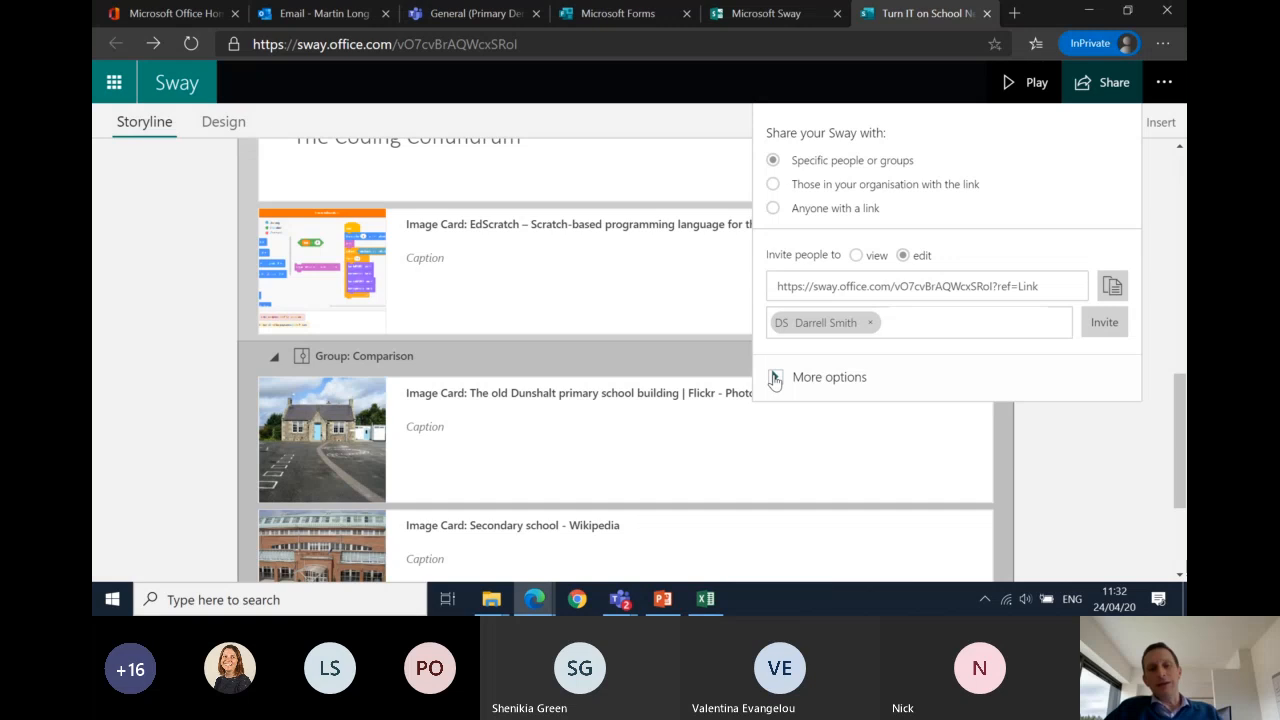
Step: Stop viewers from seeing the Share buttons and close the share settings
click(775, 378)
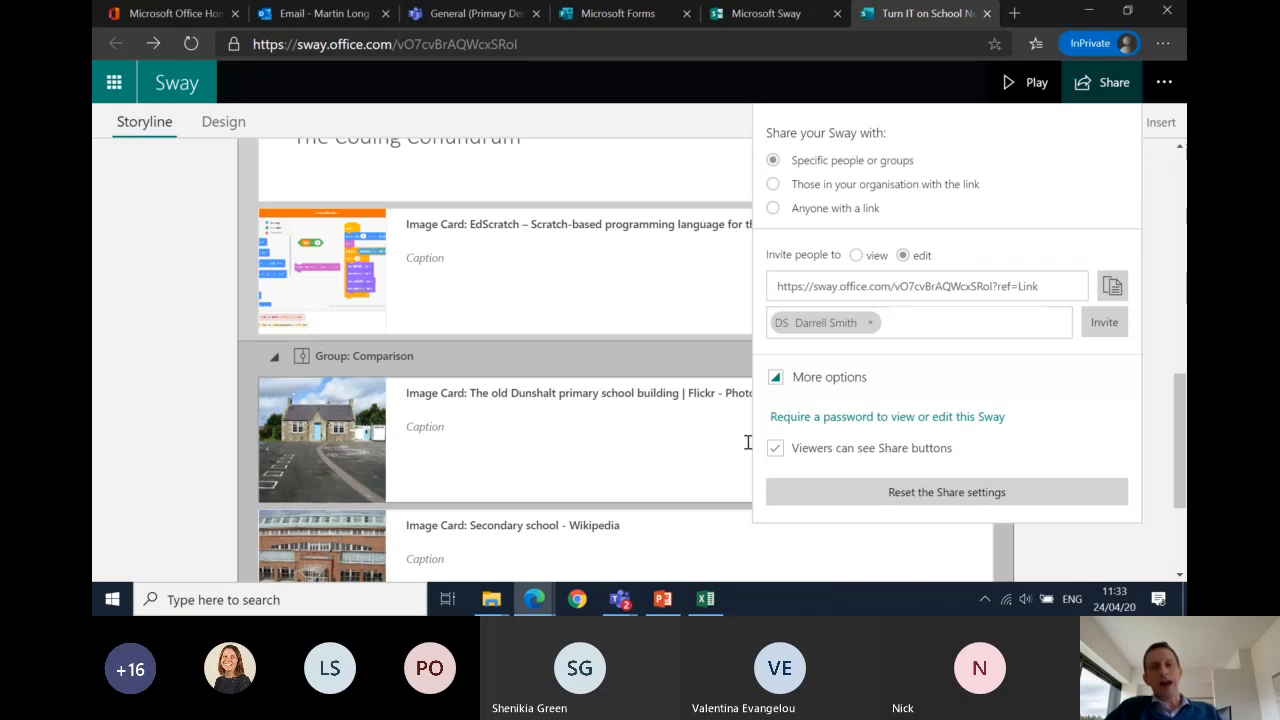
click(808, 458)
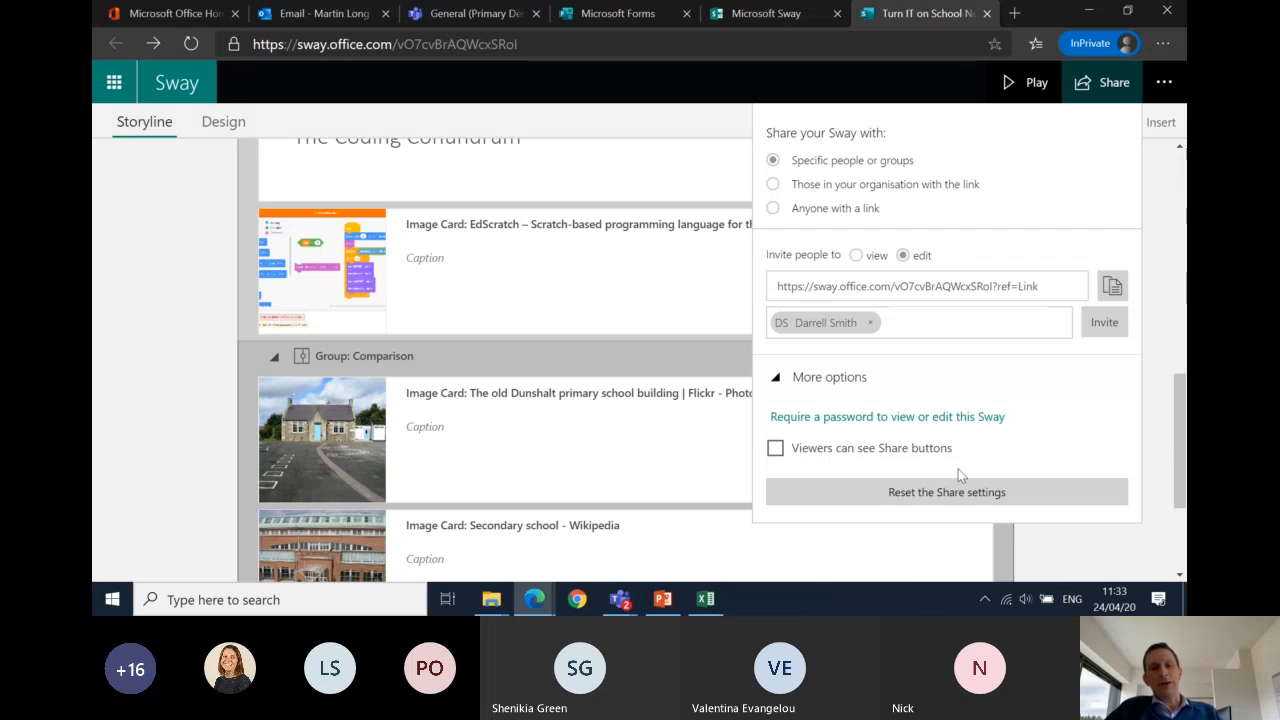
click(1108, 88)
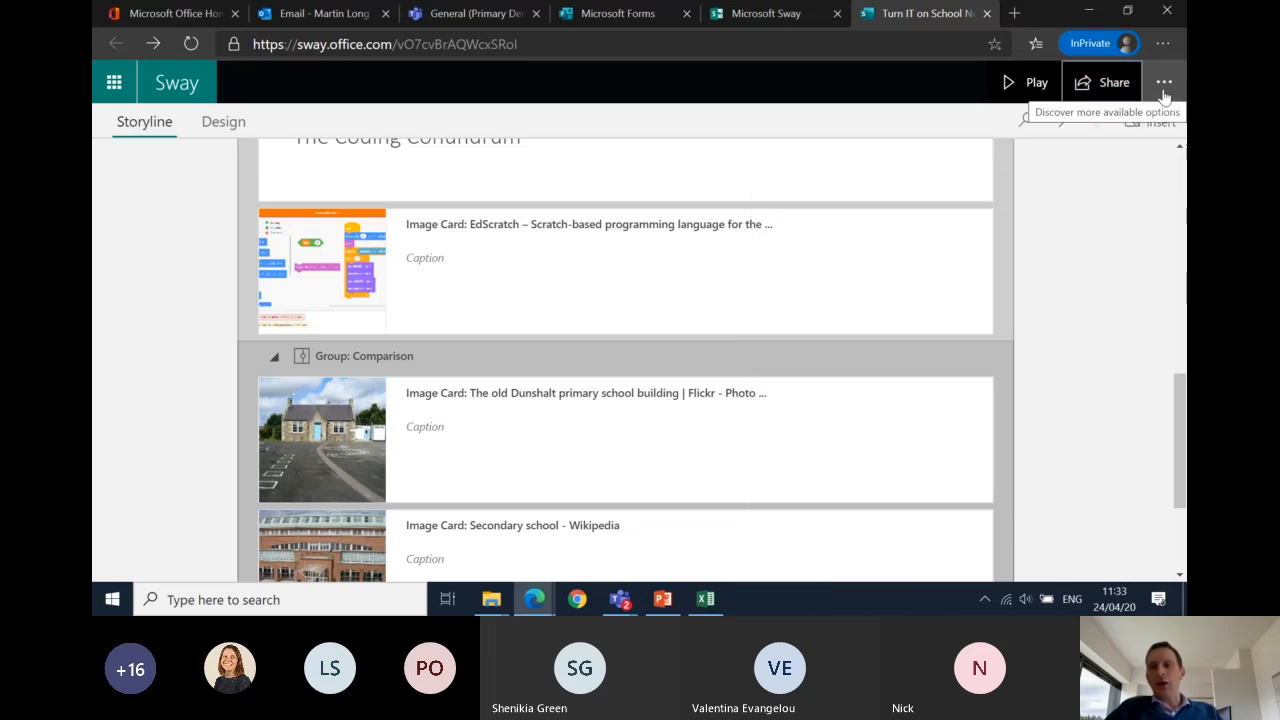
Step: Run the Accessibility Checker, review the default alternative text of the title background image, and close the checker
click(1165, 88)
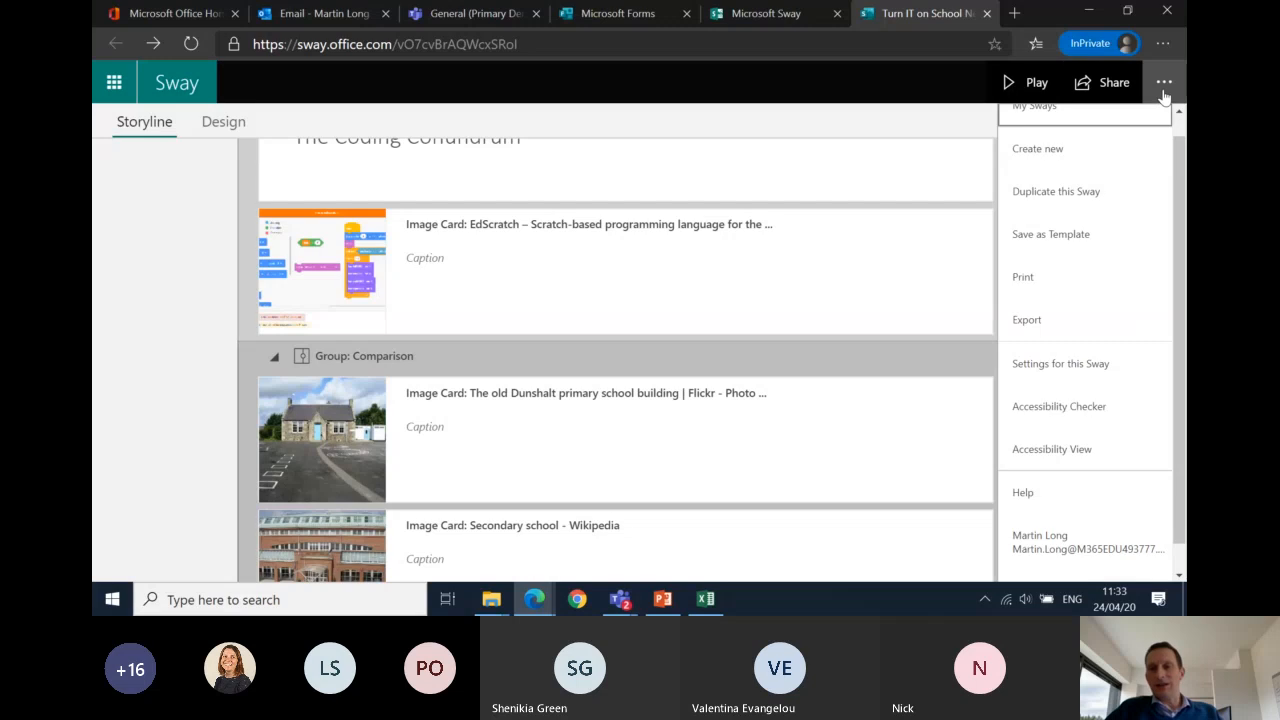
scroll(1071, 266, up, 1)
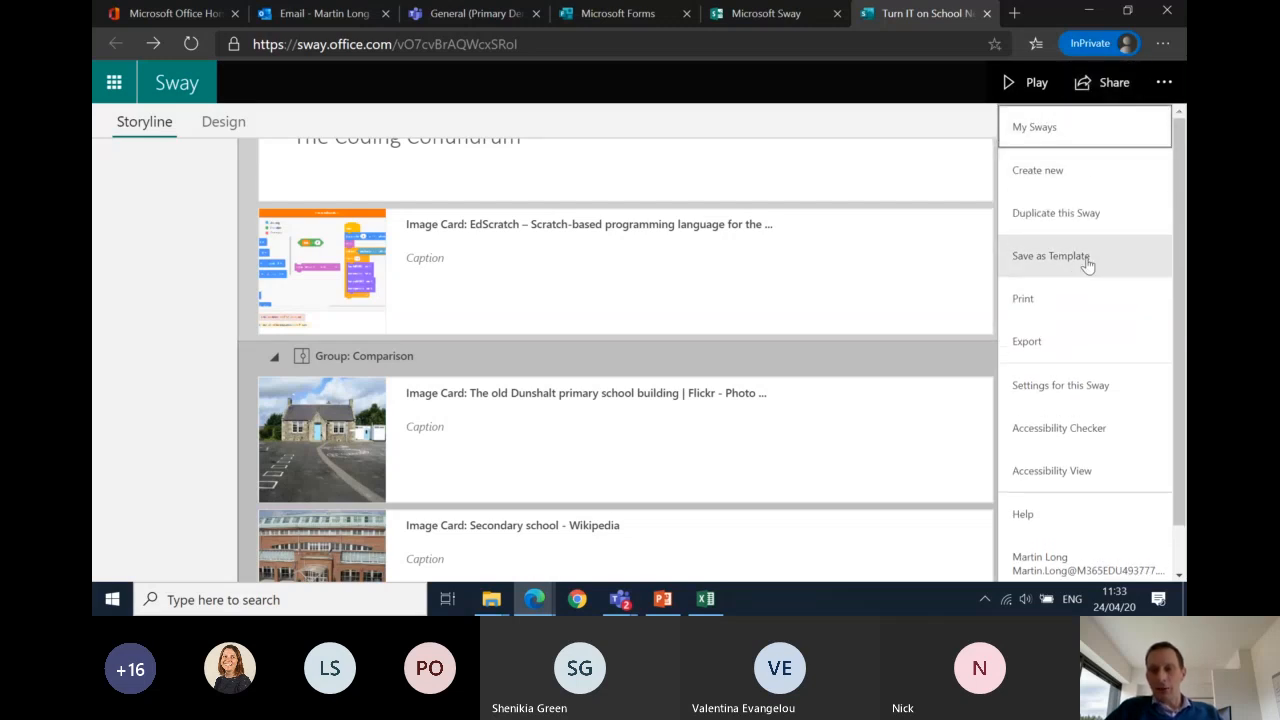
scroll(1086, 266, down, 1)
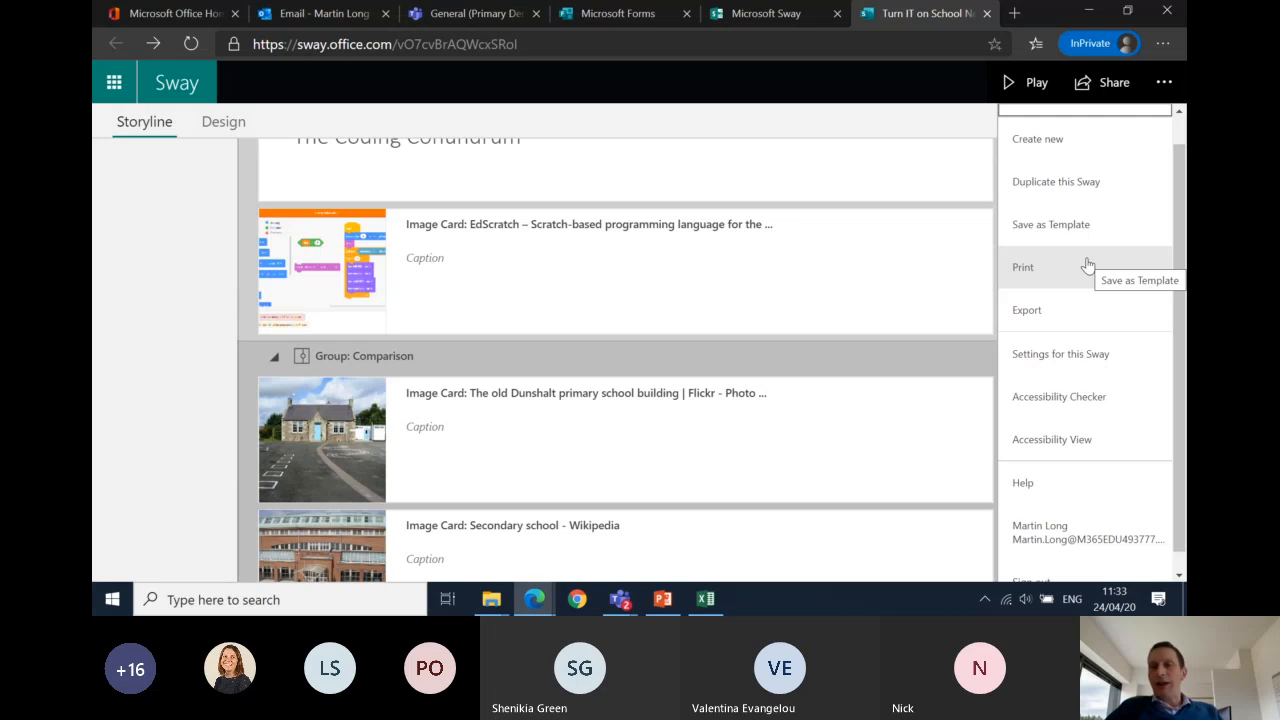
scroll(1080, 255, up, 1)
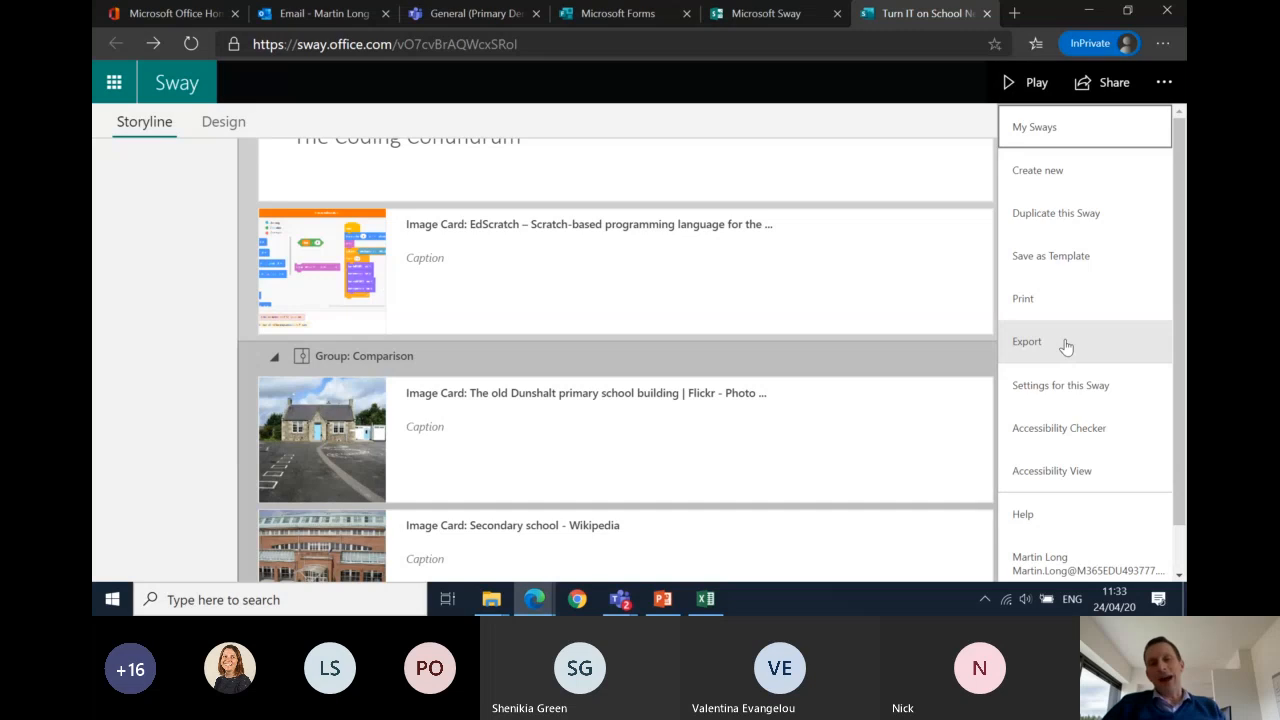
click(1063, 431)
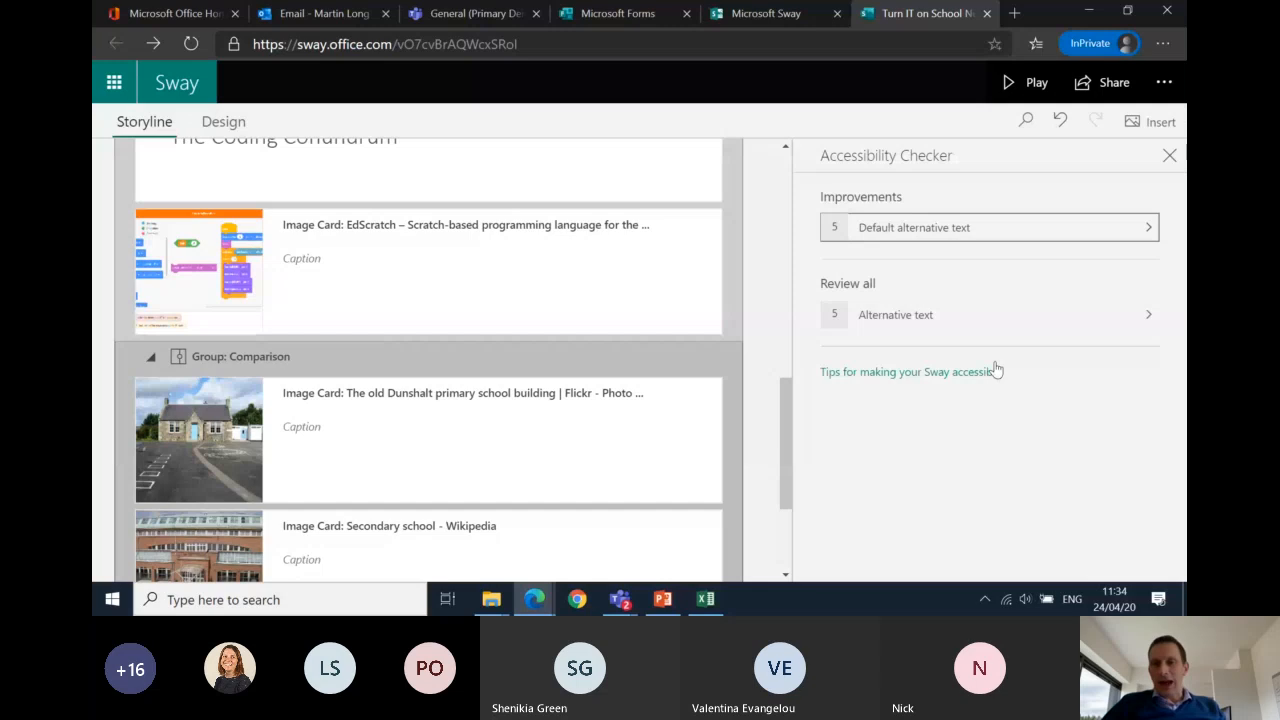
click(1151, 226)
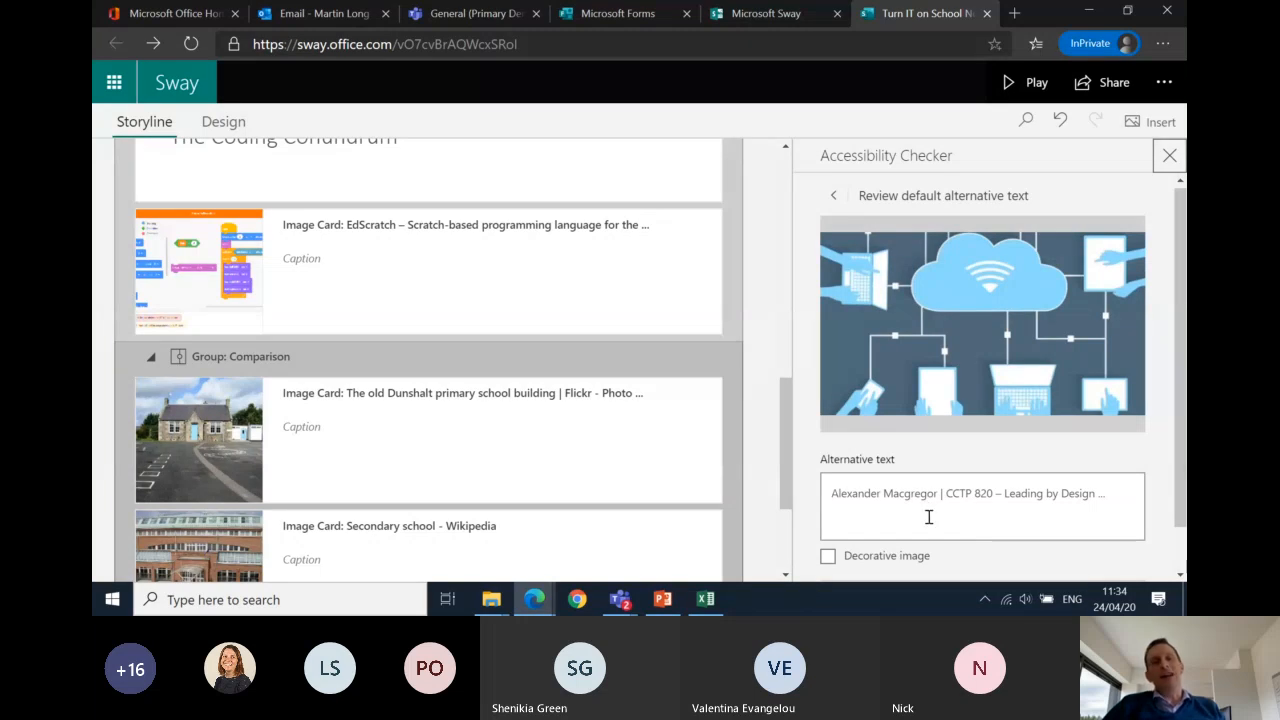
click(1170, 158)
click(1163, 82)
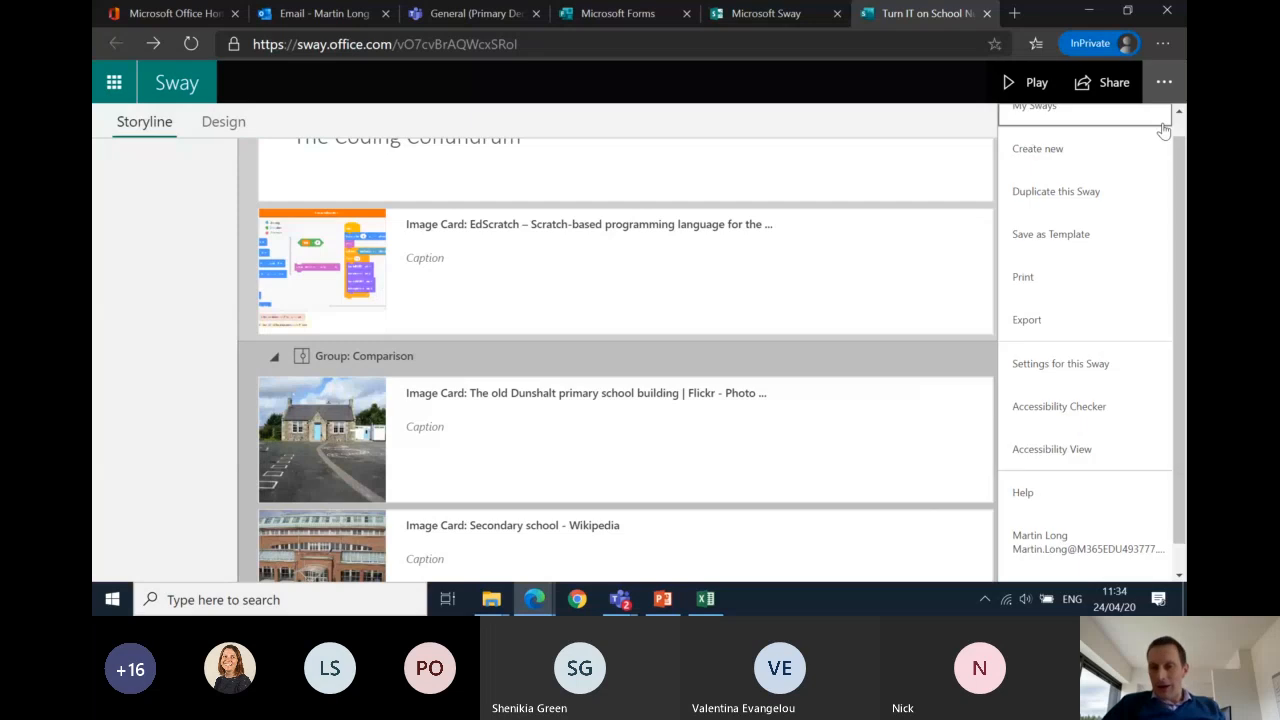
scroll(1121, 388, down, 1)
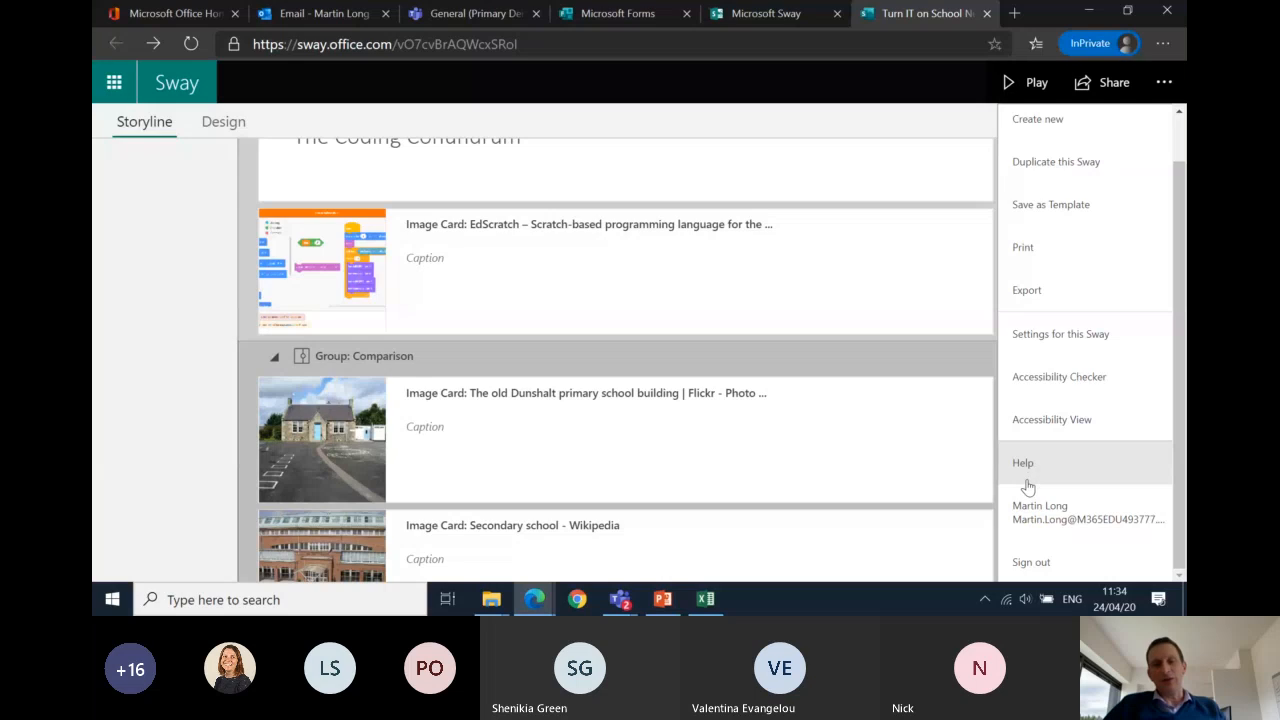
scroll(1080, 445, up, 1)
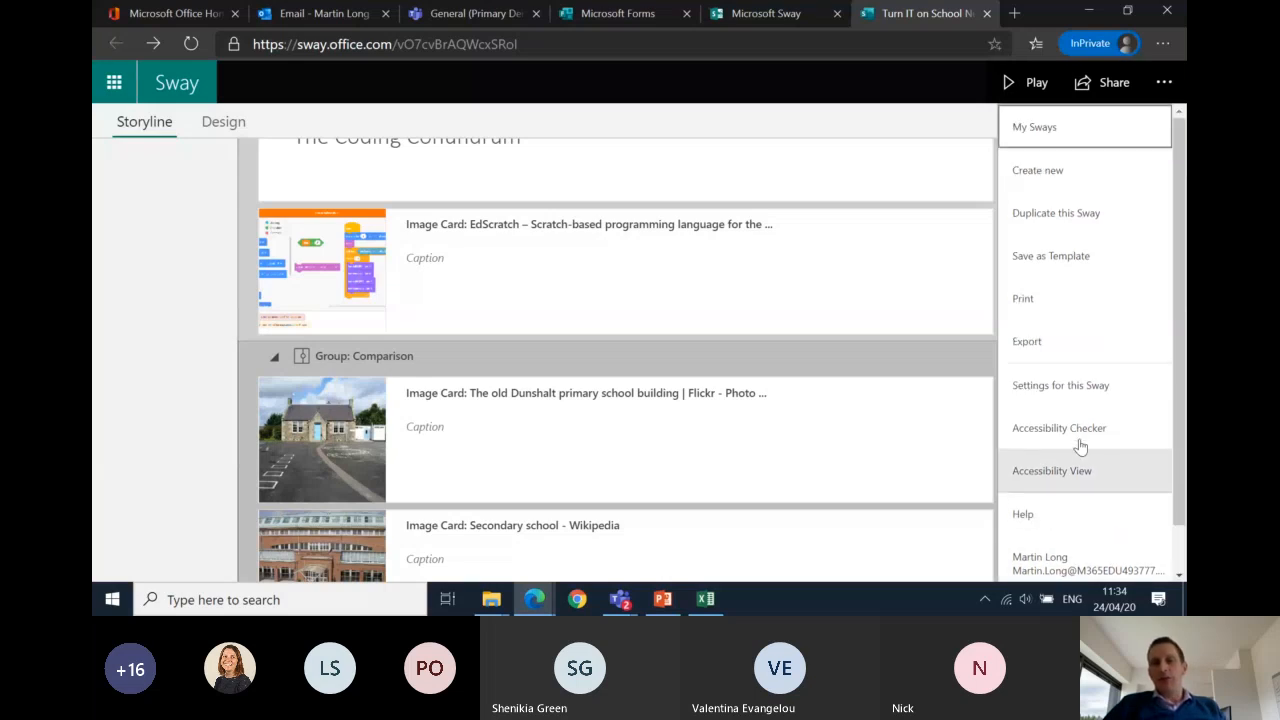
click(479, 111)
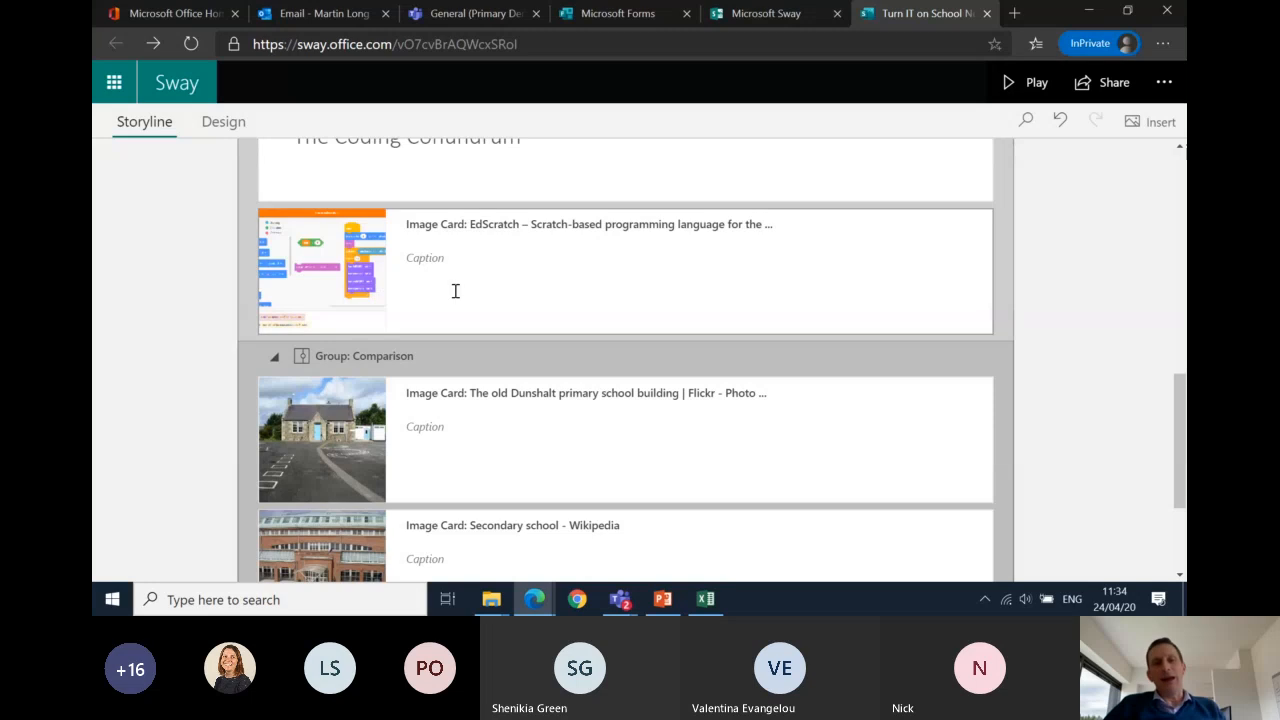
Step: Open the caption of the Coding.jpg image card below the title for editing
scroll(603, 286, up, 10)
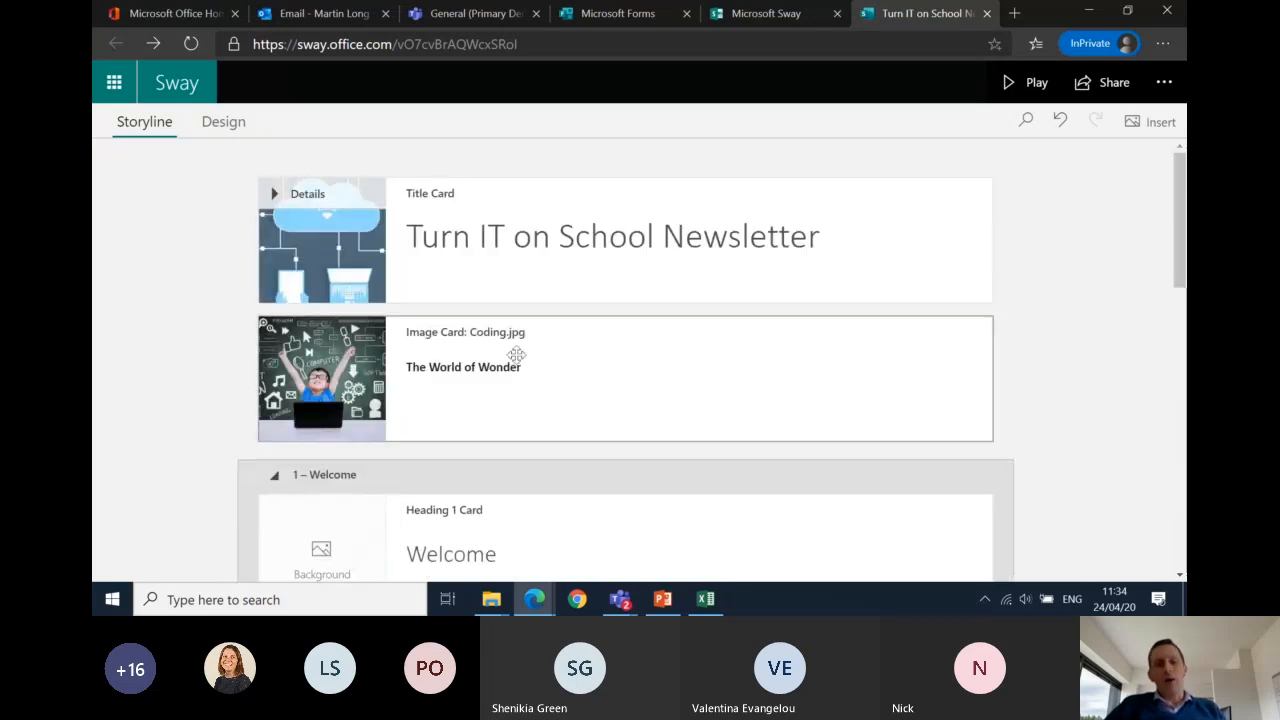
scroll(597, 346, down, 1)
click(539, 287)
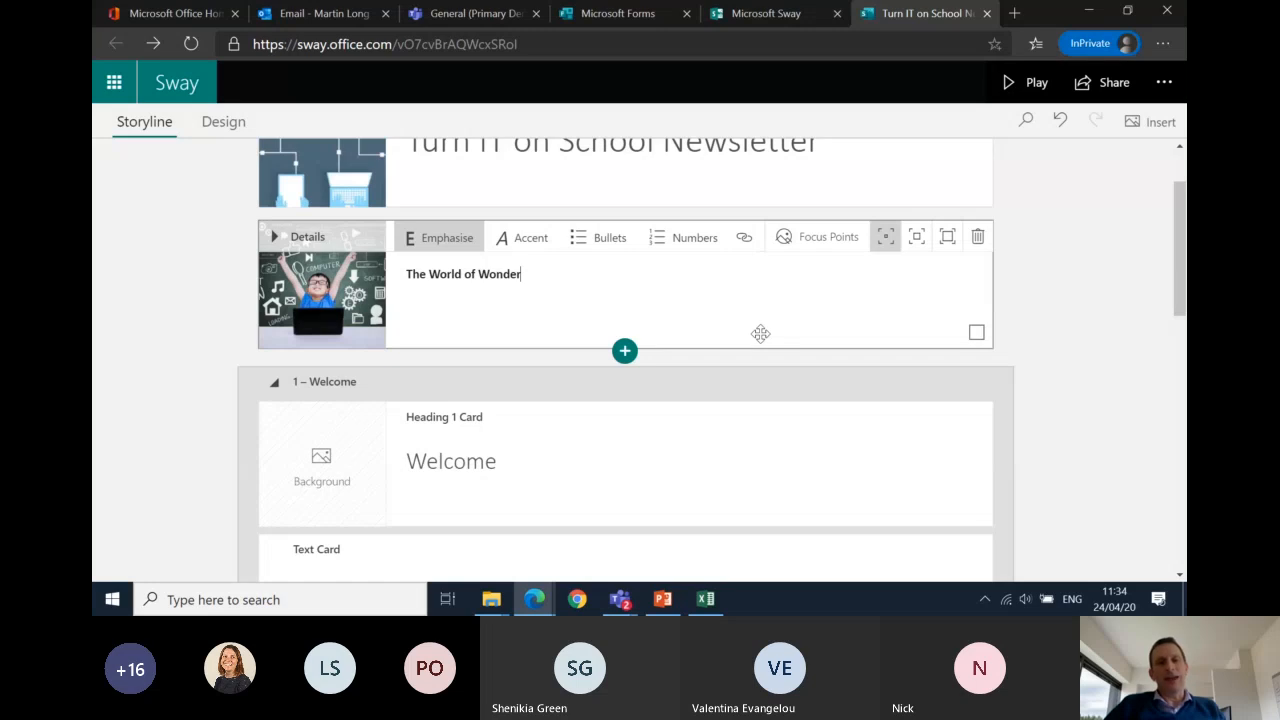
Step: Collapse and expand the Welcome section twice to examine how its cards are grouped in the storyline
scroll(760, 333, down, 2)
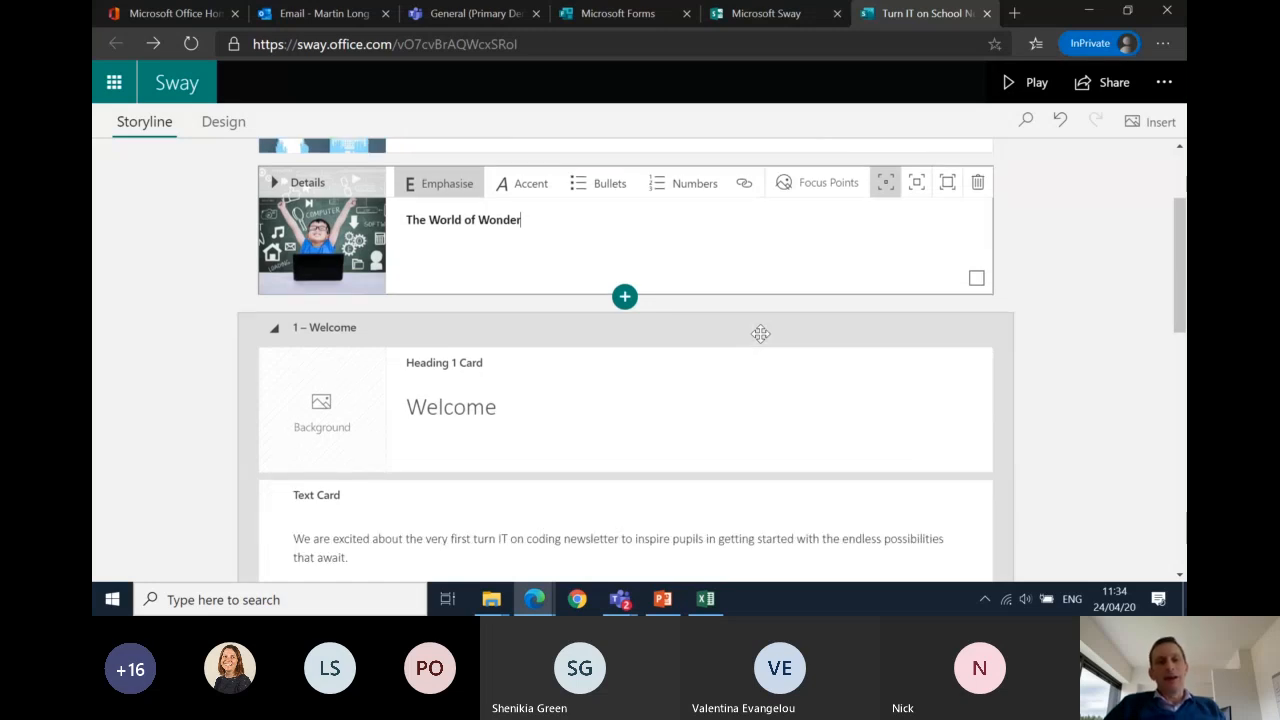
scroll(302, 237, down, 3)
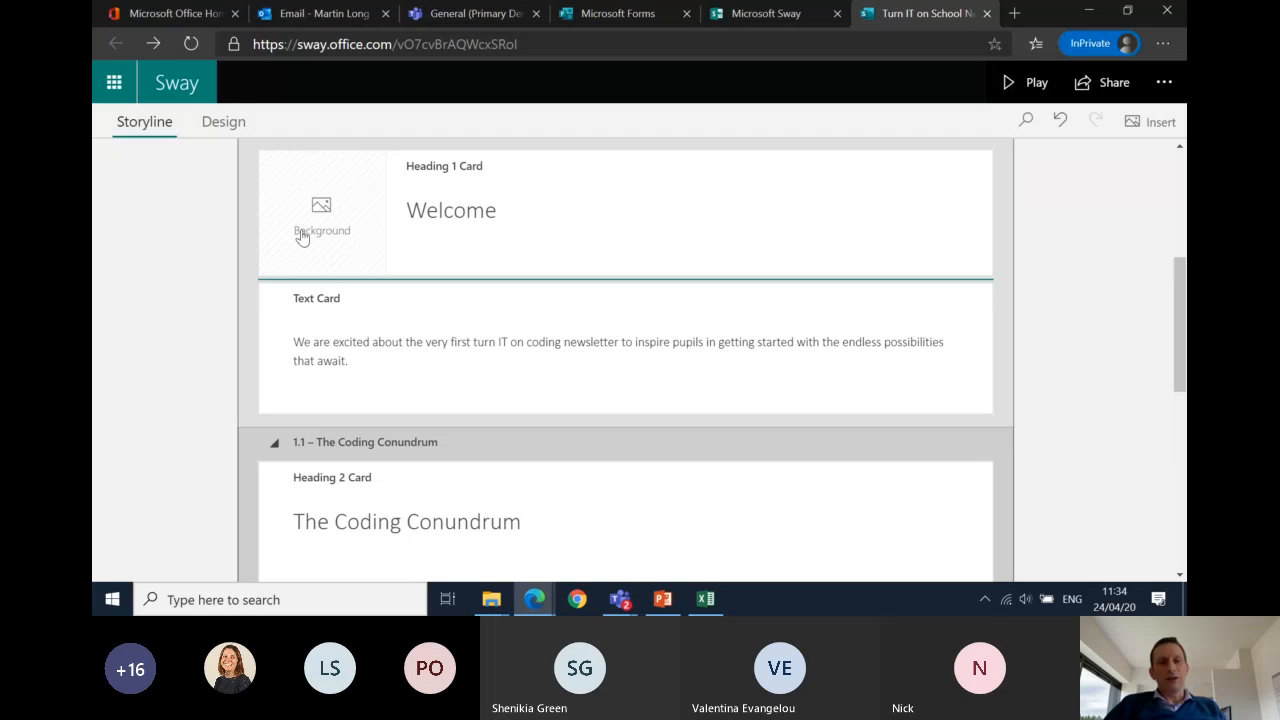
scroll(273, 276, up, 3)
click(274, 303)
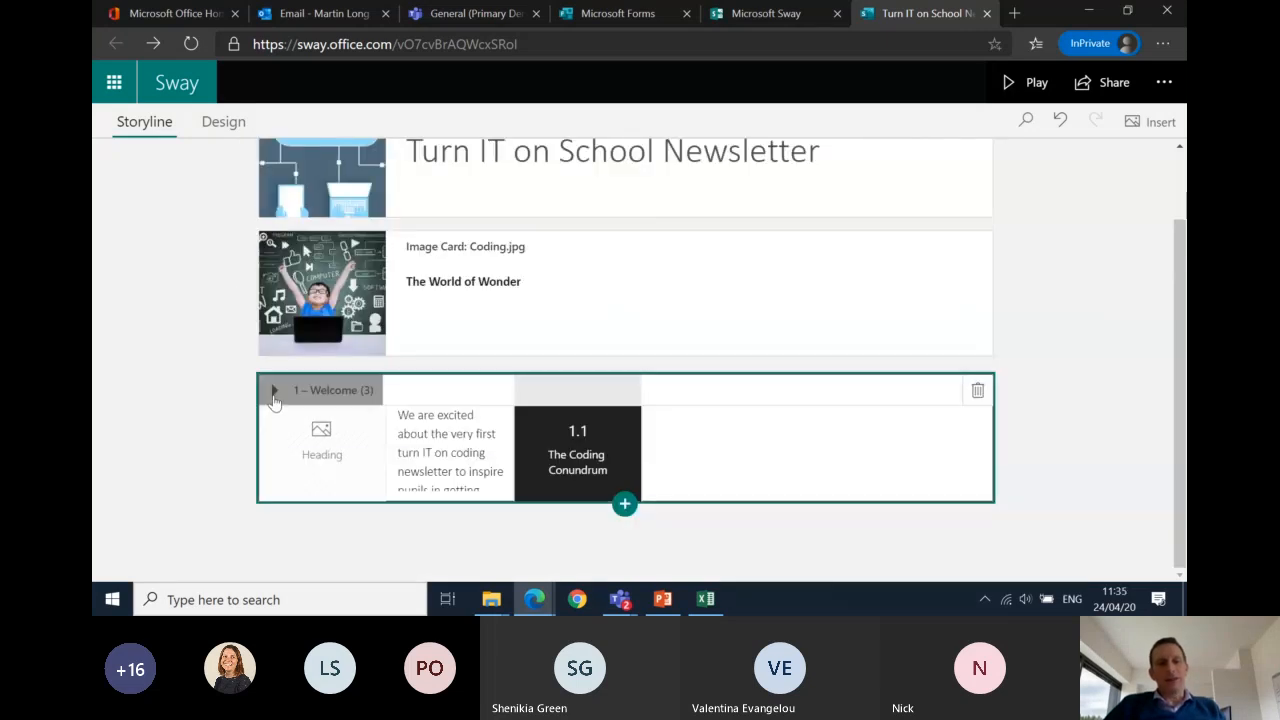
click(276, 399)
scroll(509, 471, down, 3)
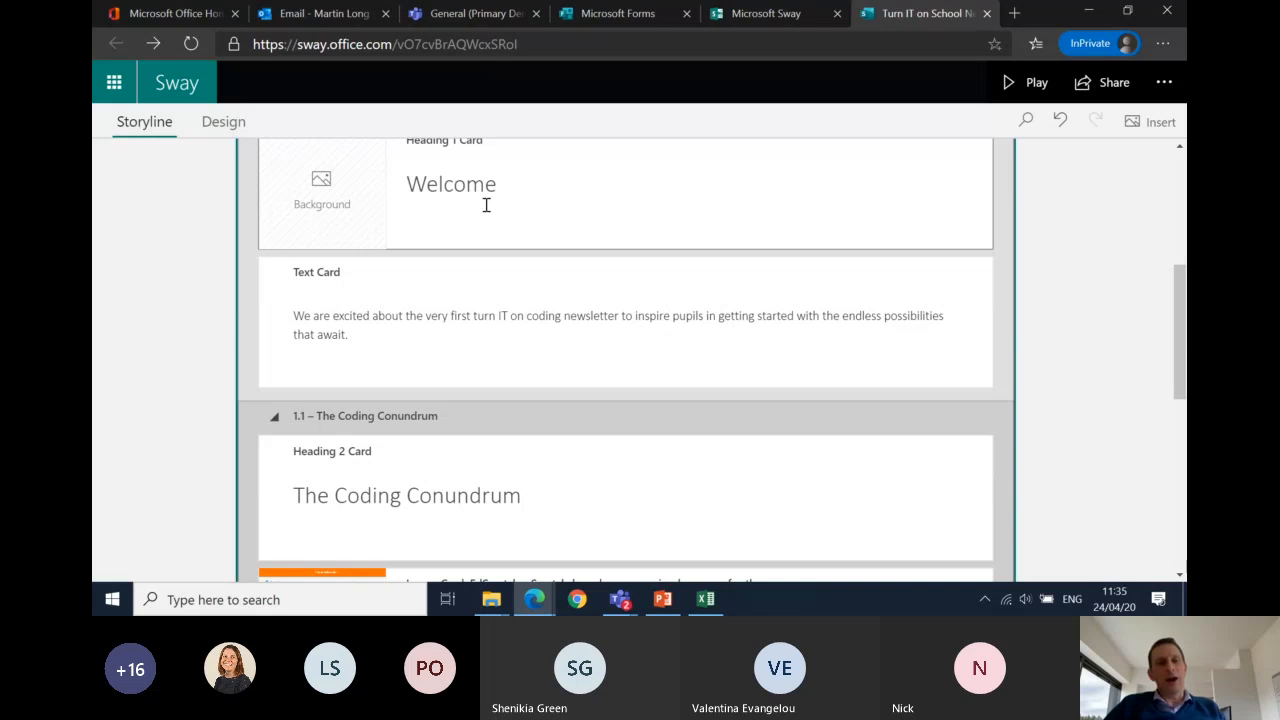
scroll(486, 205, up, 1)
click(274, 303)
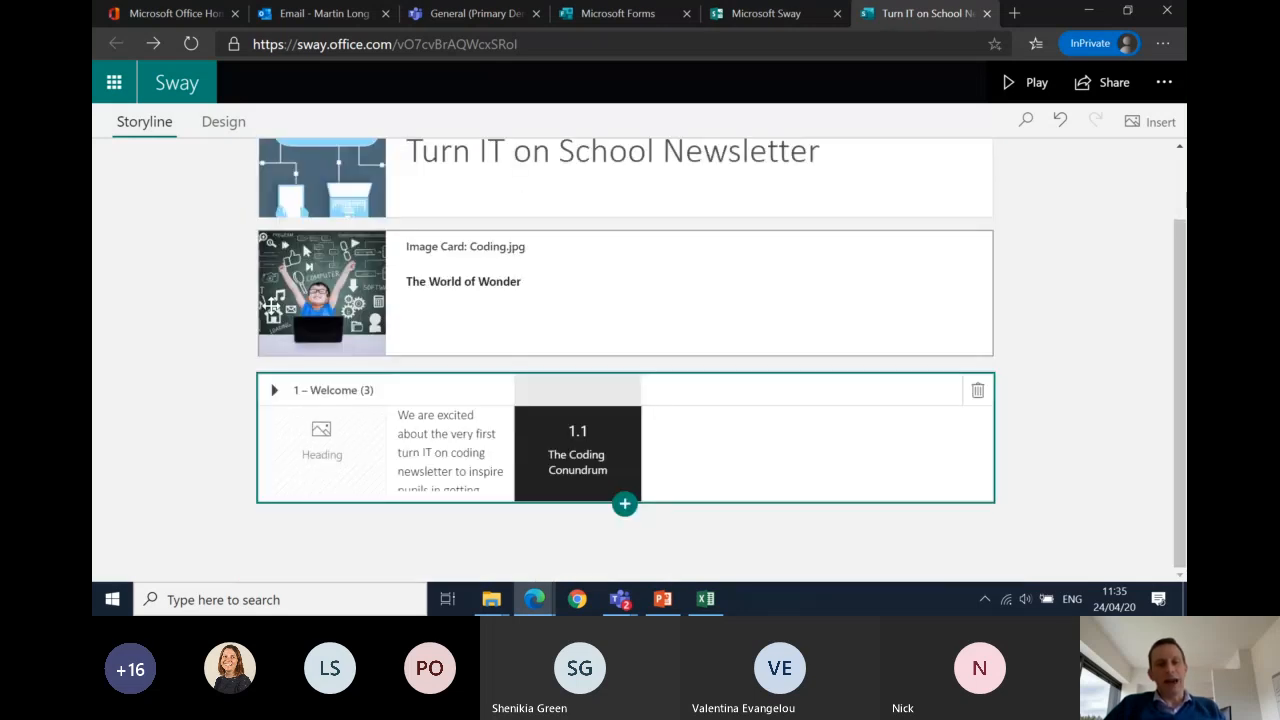
click(275, 390)
Step: Review the newsletter's cards from the Welcome heading down to the image comparison group, and return to the title card
scroll(549, 546, down, 2)
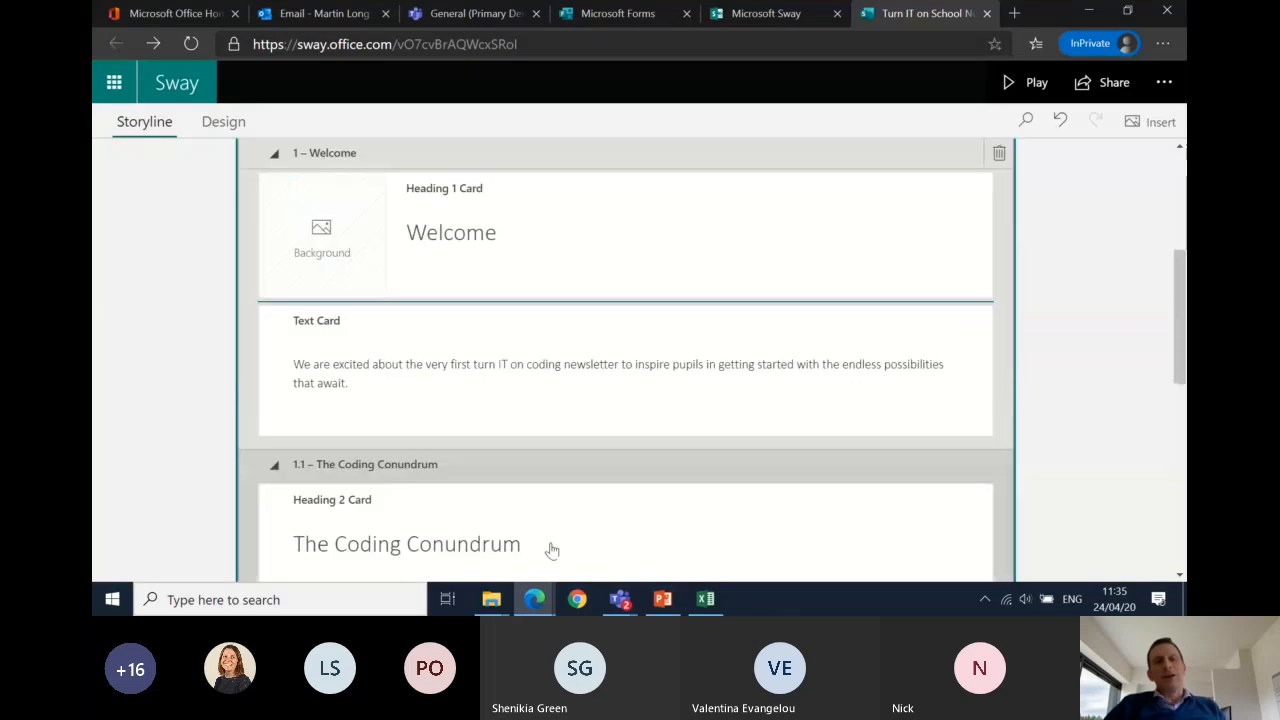
scroll(552, 549, down, 3)
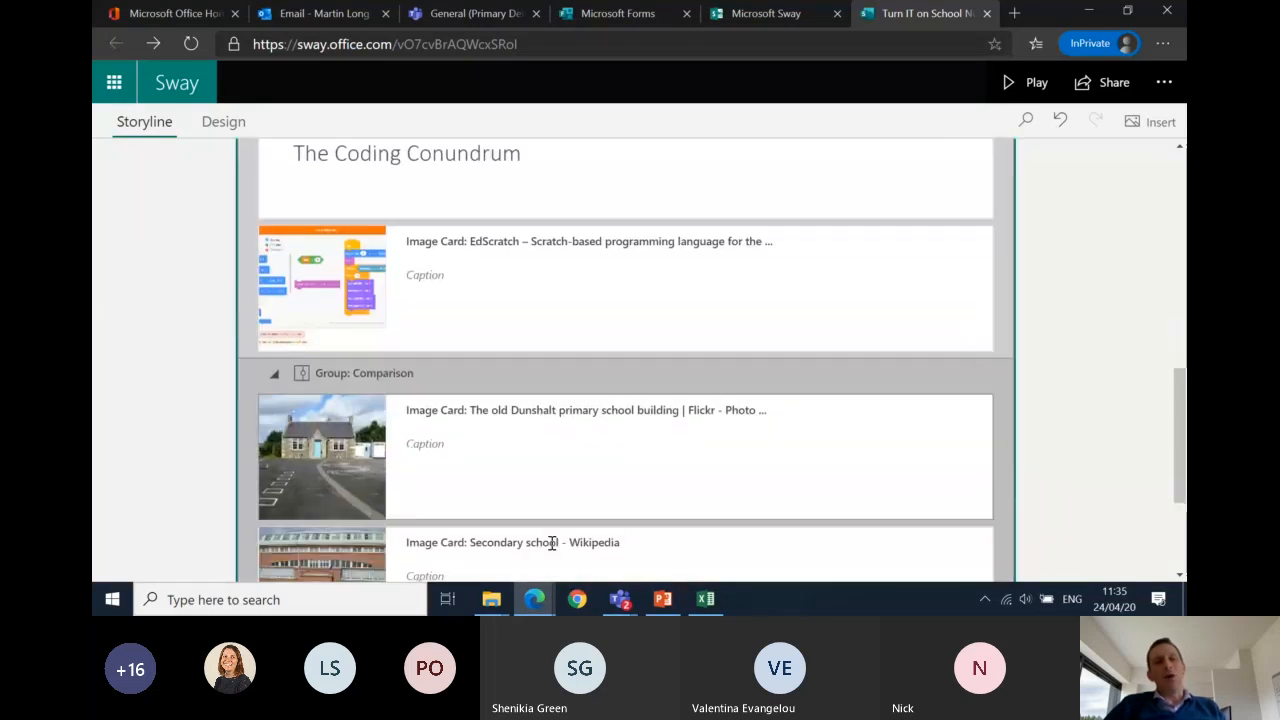
scroll(550, 542, down, 2)
scroll(709, 380, up, 1)
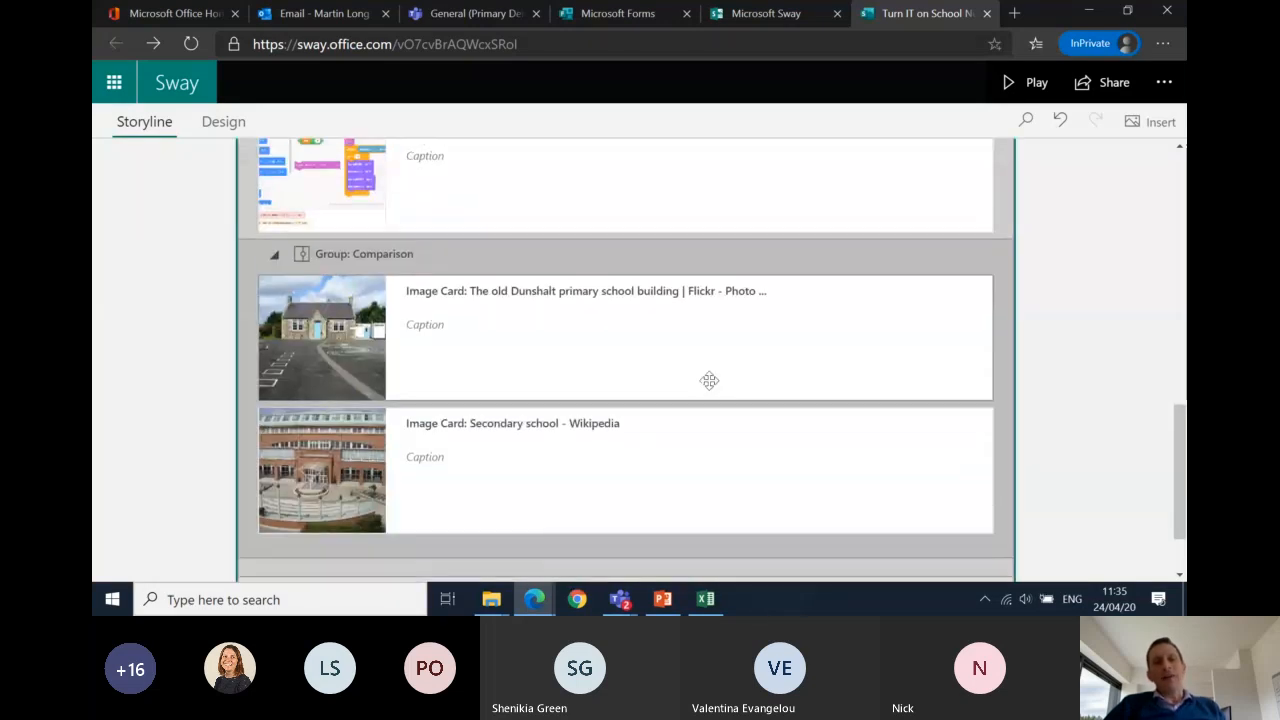
scroll(709, 380, up, 10)
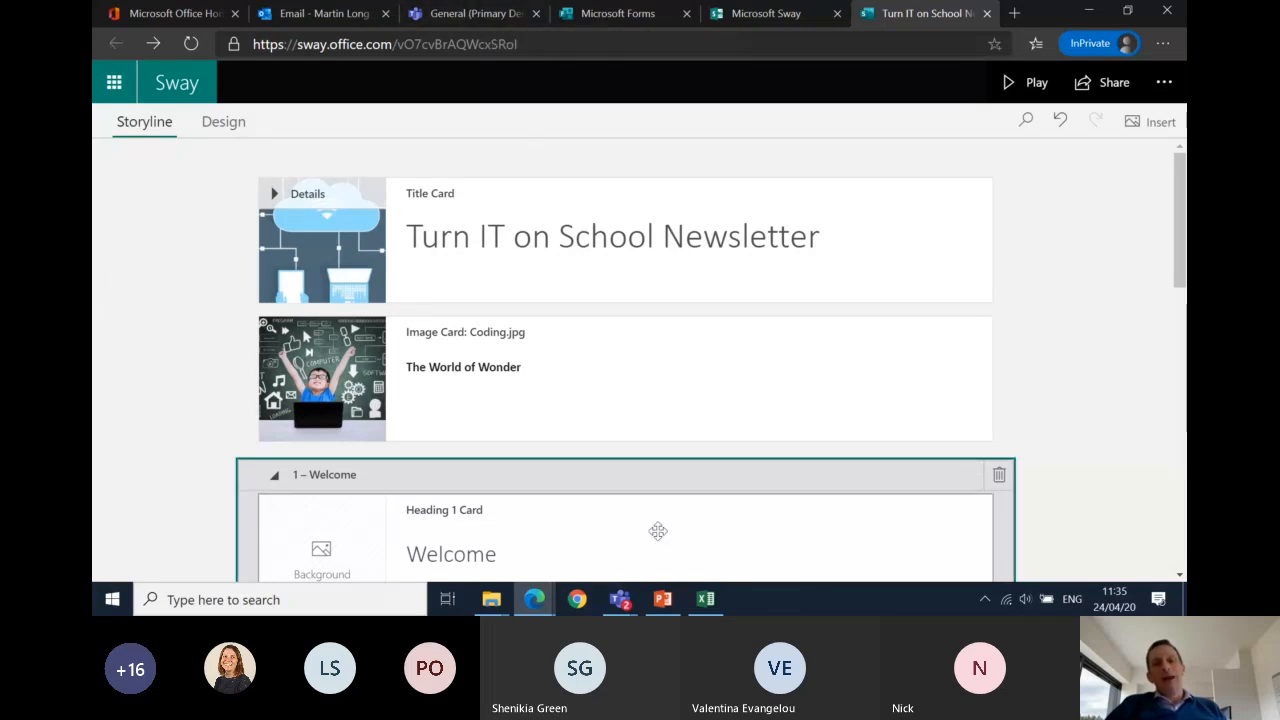
Step: Switch to the Microsoft Teams meeting window to check the call
mouse_move(624, 604)
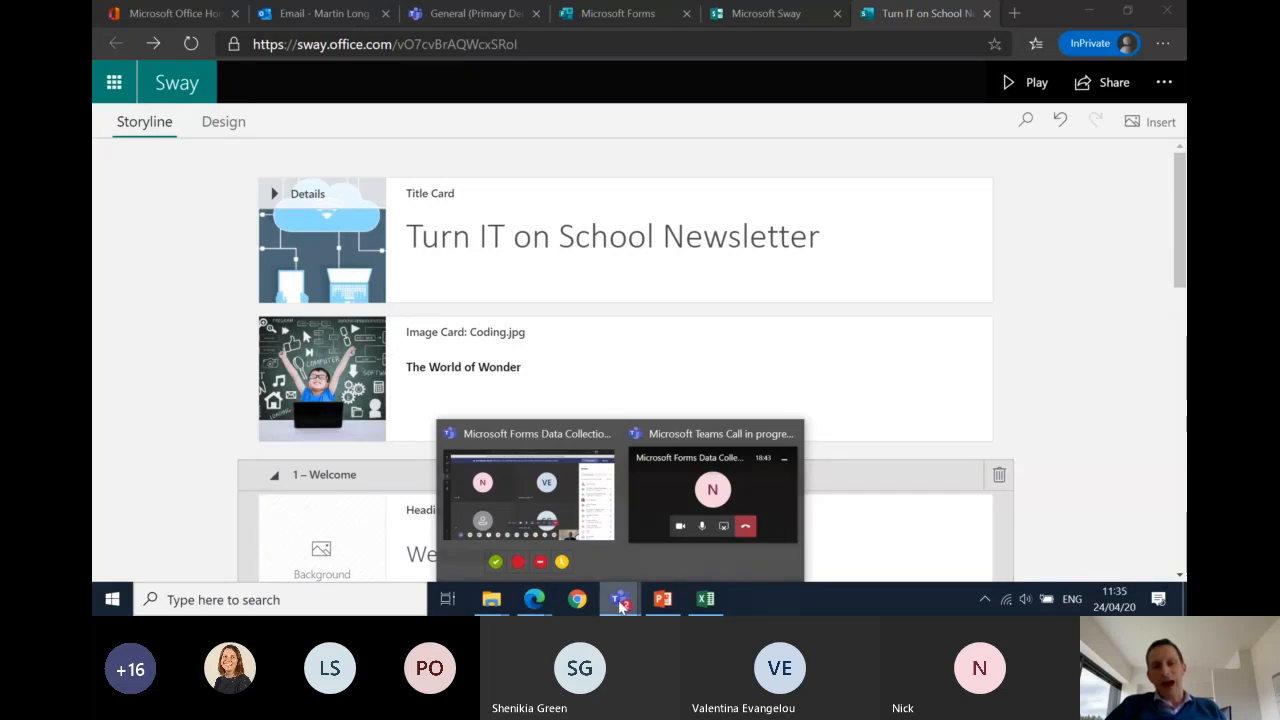
click(605, 498)
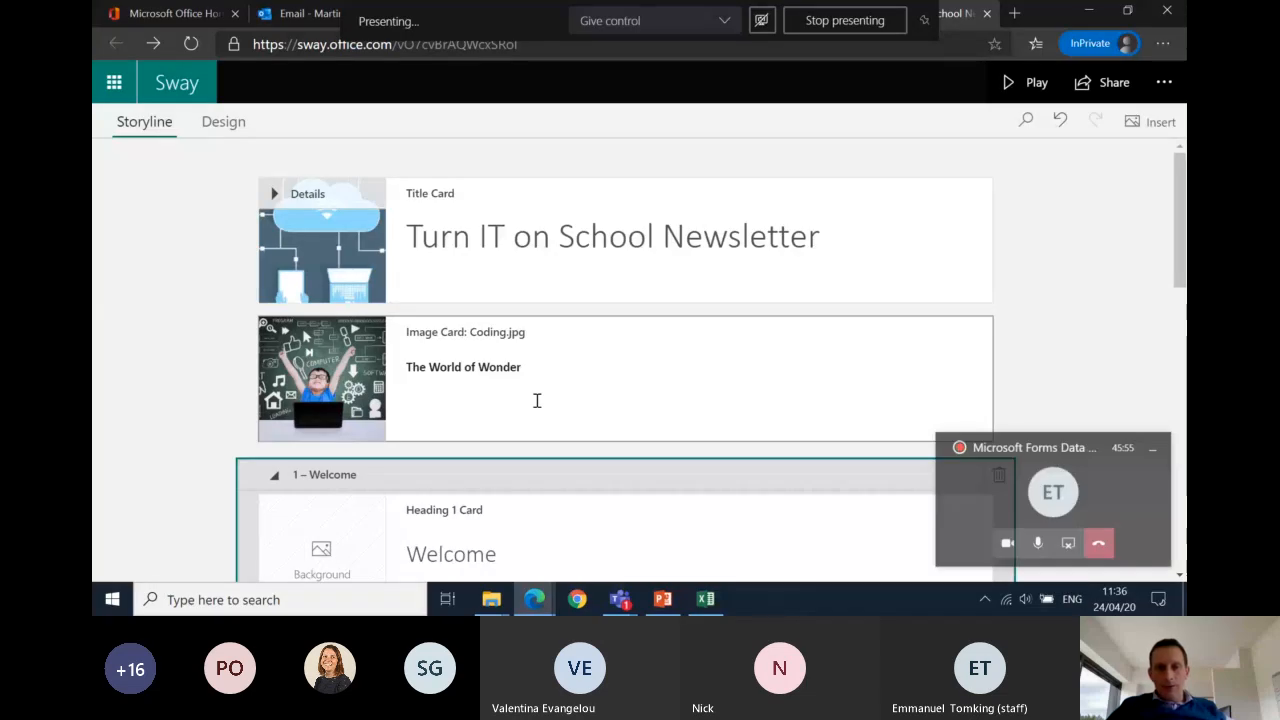
Step: Add an empty audio card below the comparison group at the end of the newsletter
scroll(537, 400, down, 5)
scroll(537, 400, down, 5)
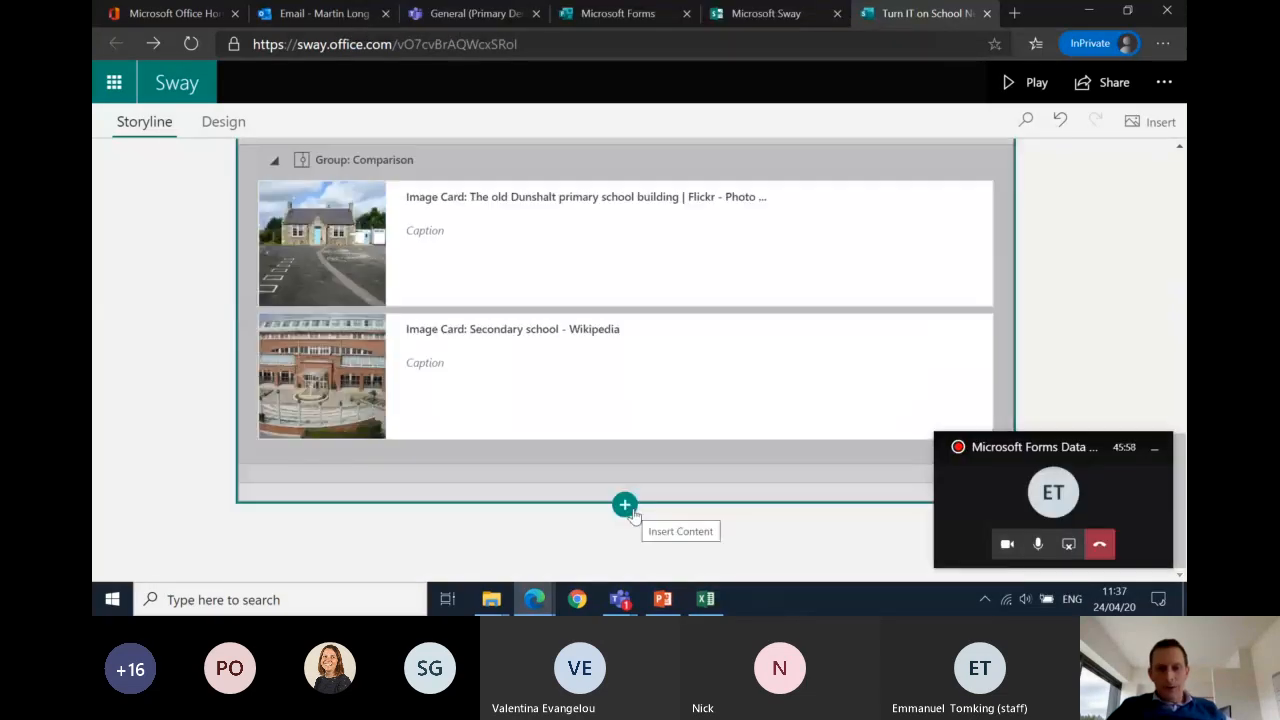
click(626, 506)
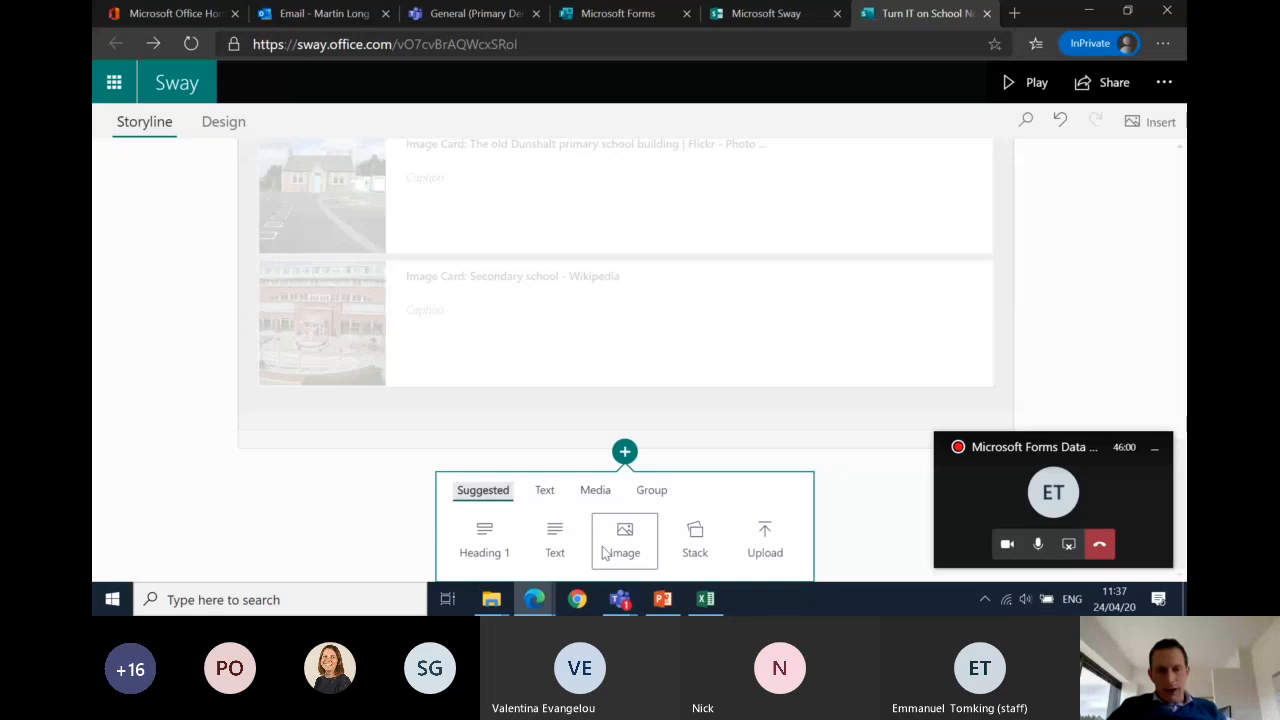
click(587, 500)
click(616, 540)
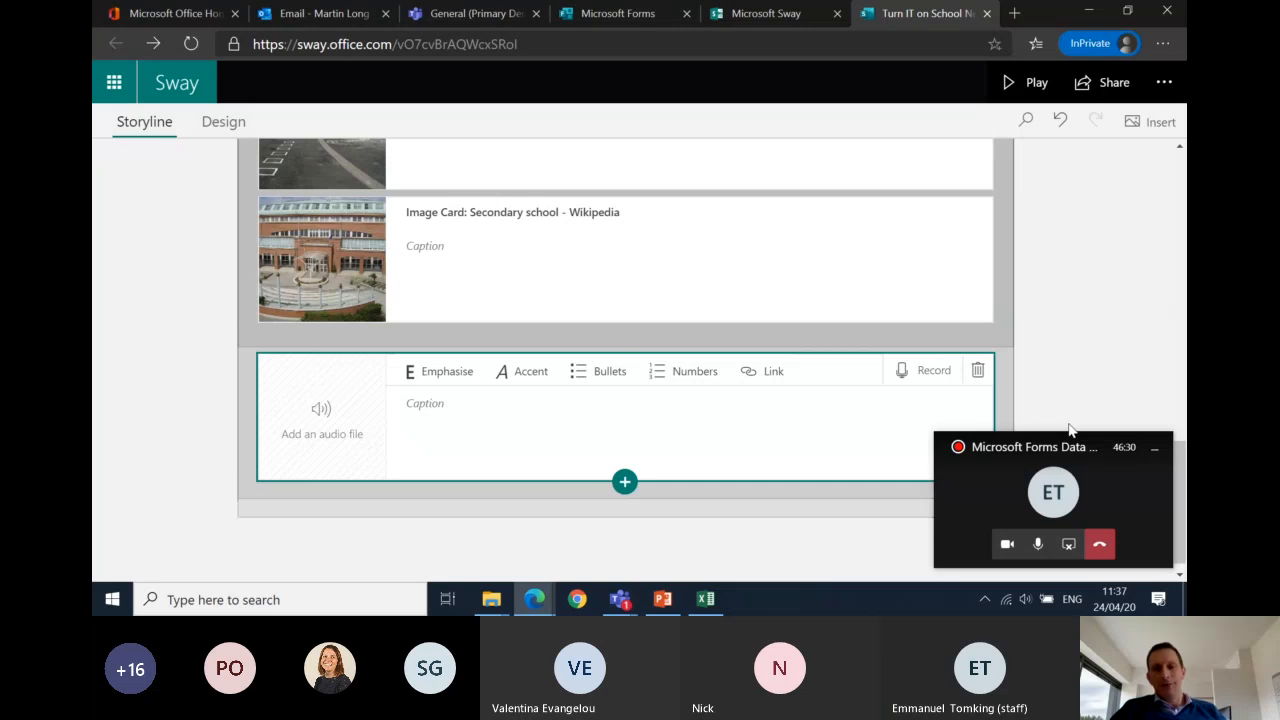
Step: Bring the full Microsoft Teams meeting into view and minimise its floating call window
click(990, 483)
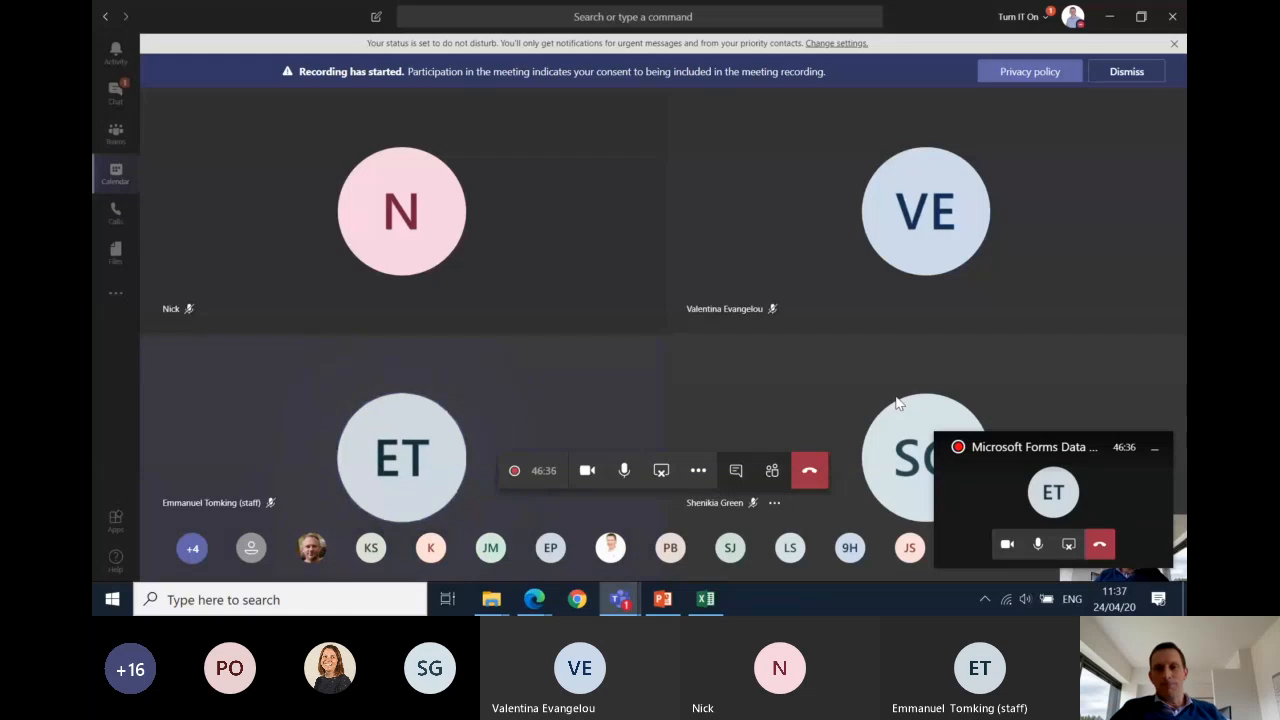
click(1154, 448)
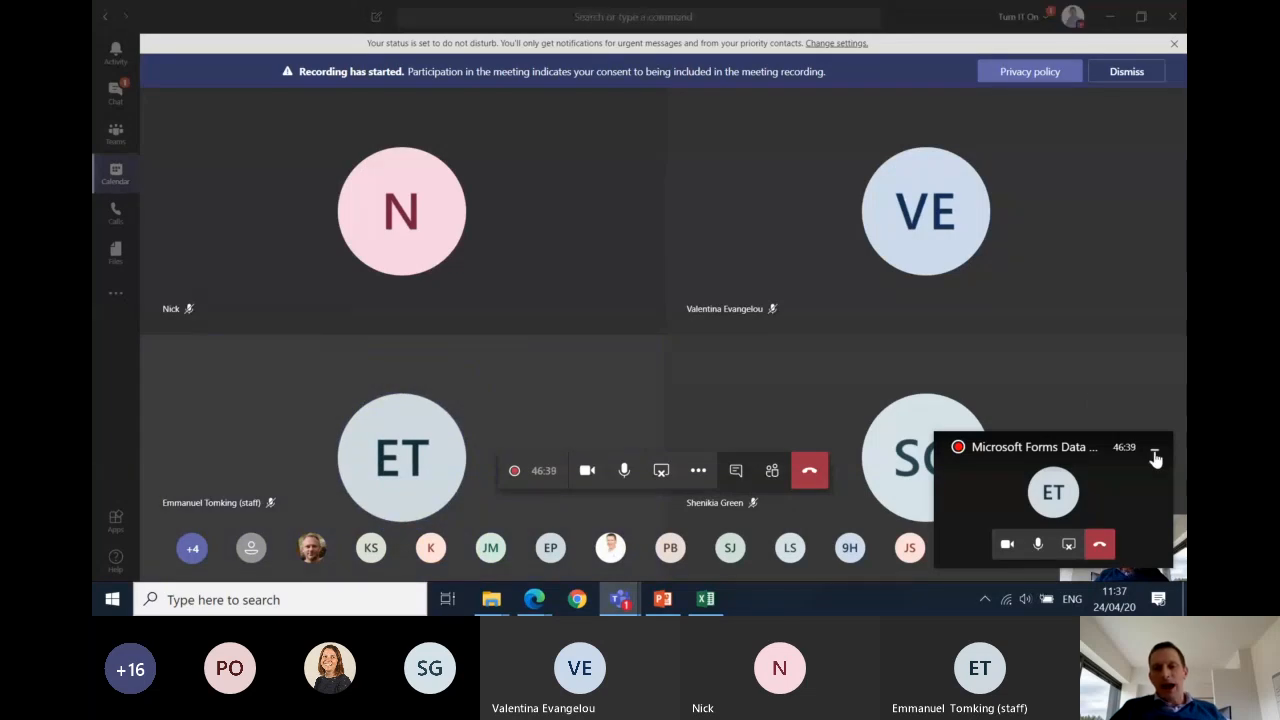
Step: Switch to PowerPoint, present the Sway Presentations slide and the Forms Questionnaires and surveys slide, and end the slide show
click(664, 604)
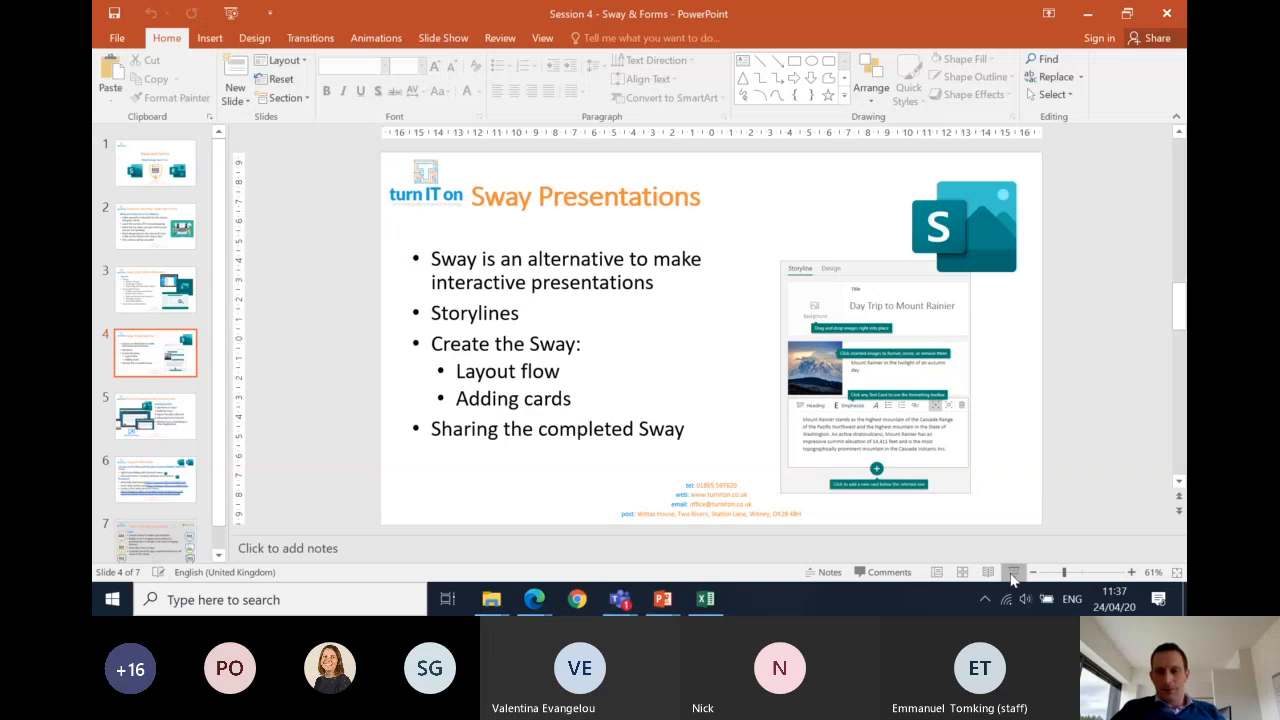
click(1013, 573)
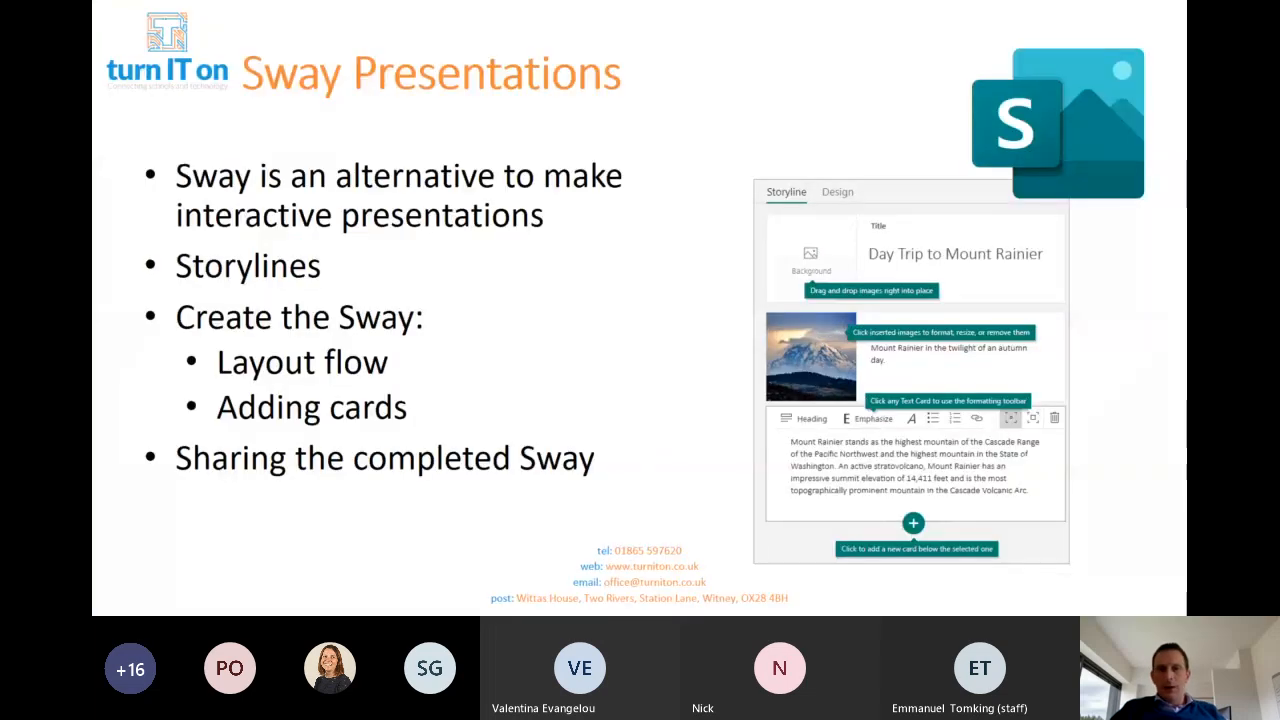
key(Right)
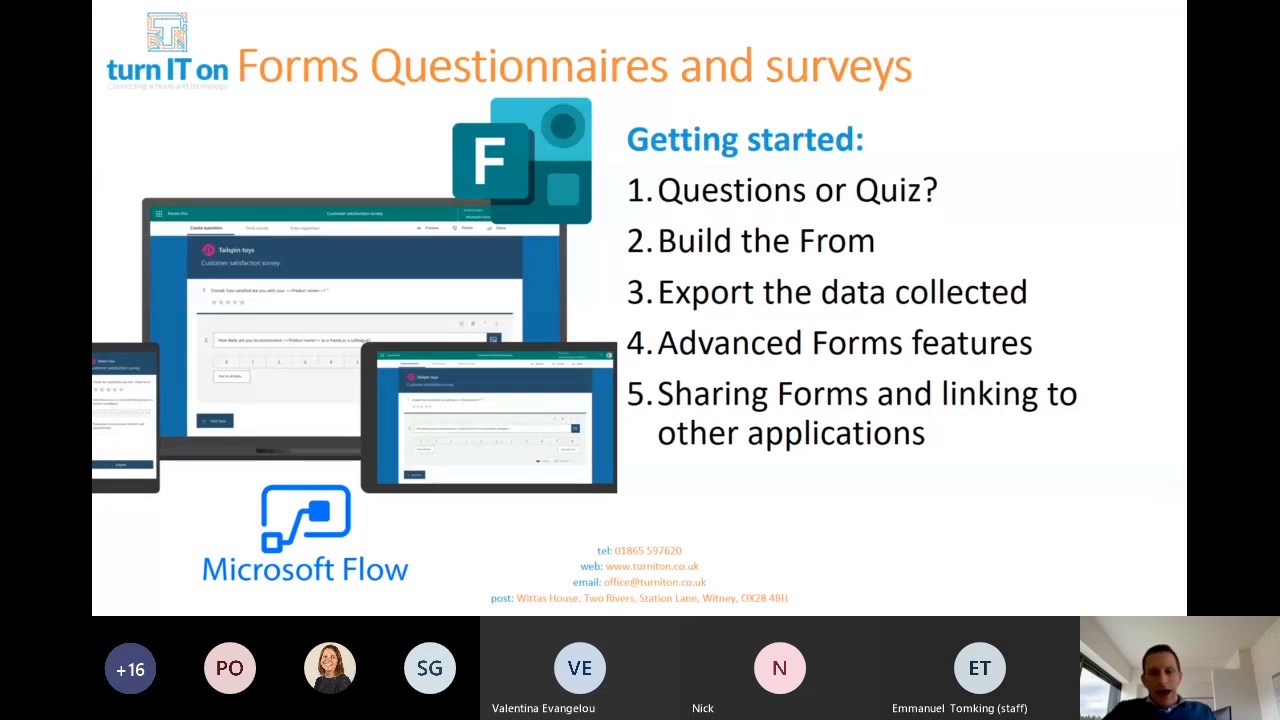
key(Escape)
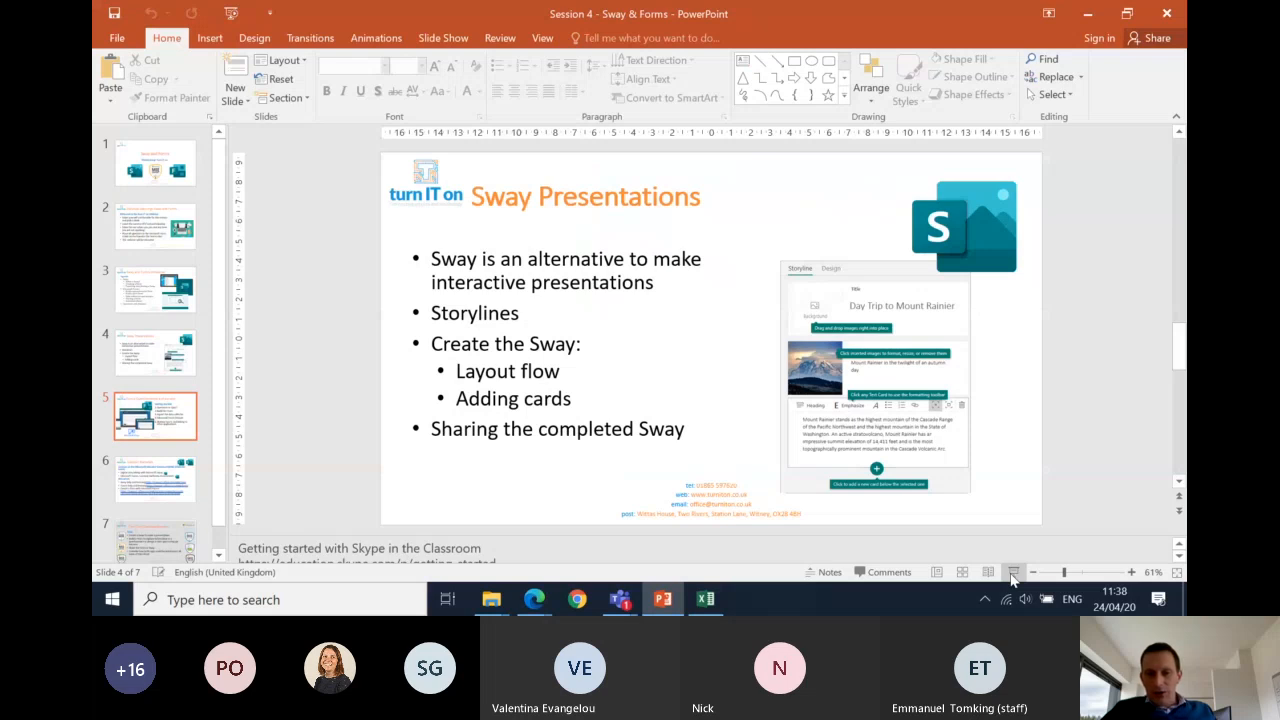
Step: Return to the browser, open the Outlook page, look through the Office 365 app launcher there and close it
click(537, 605)
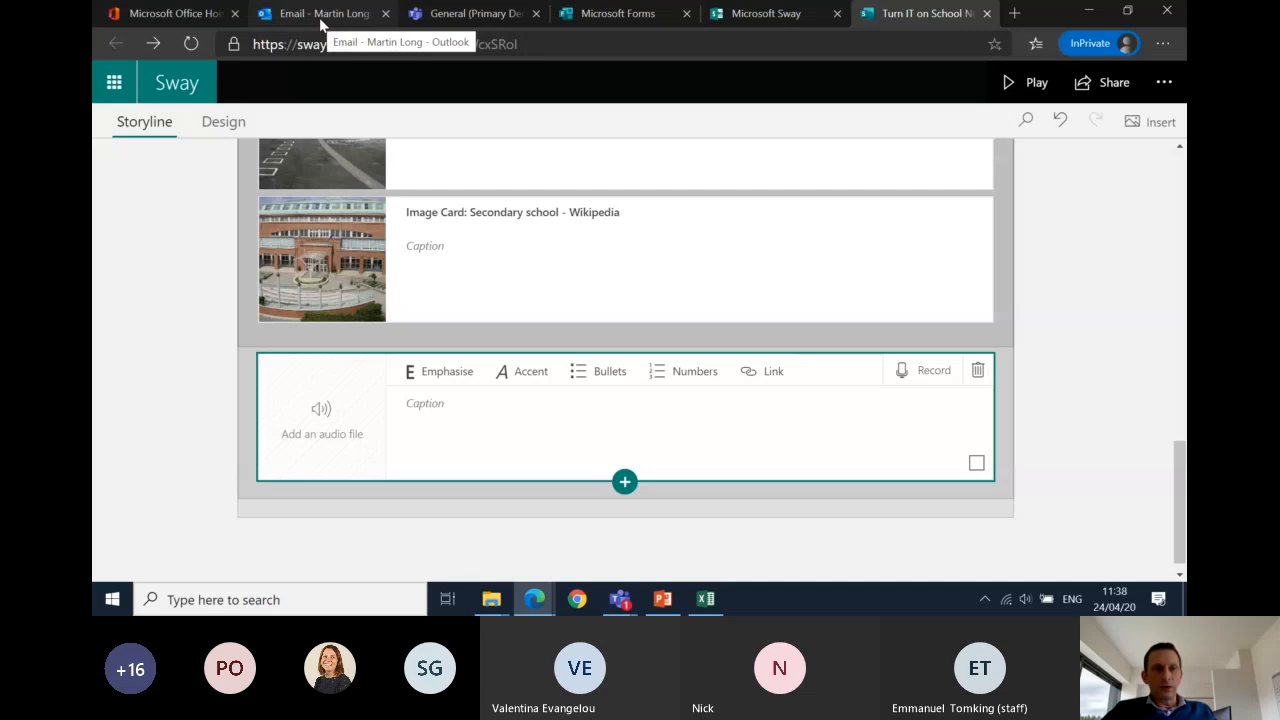
click(321, 14)
click(112, 81)
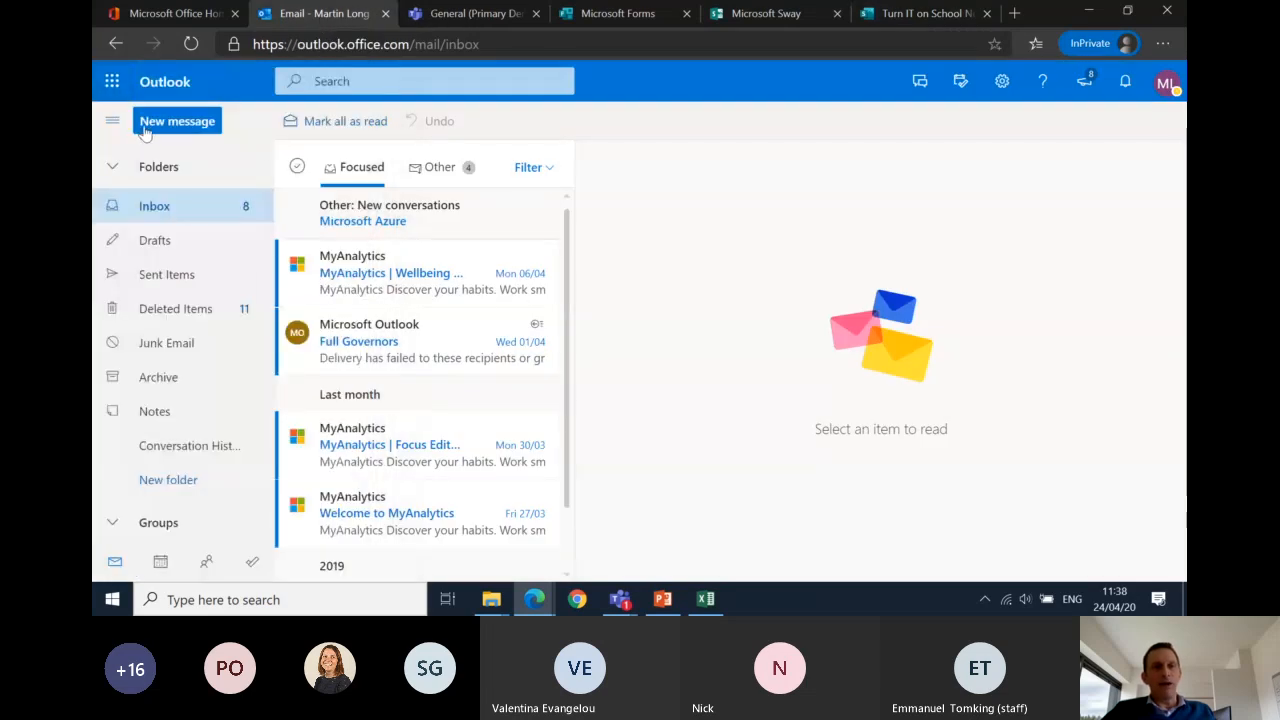
click(112, 82)
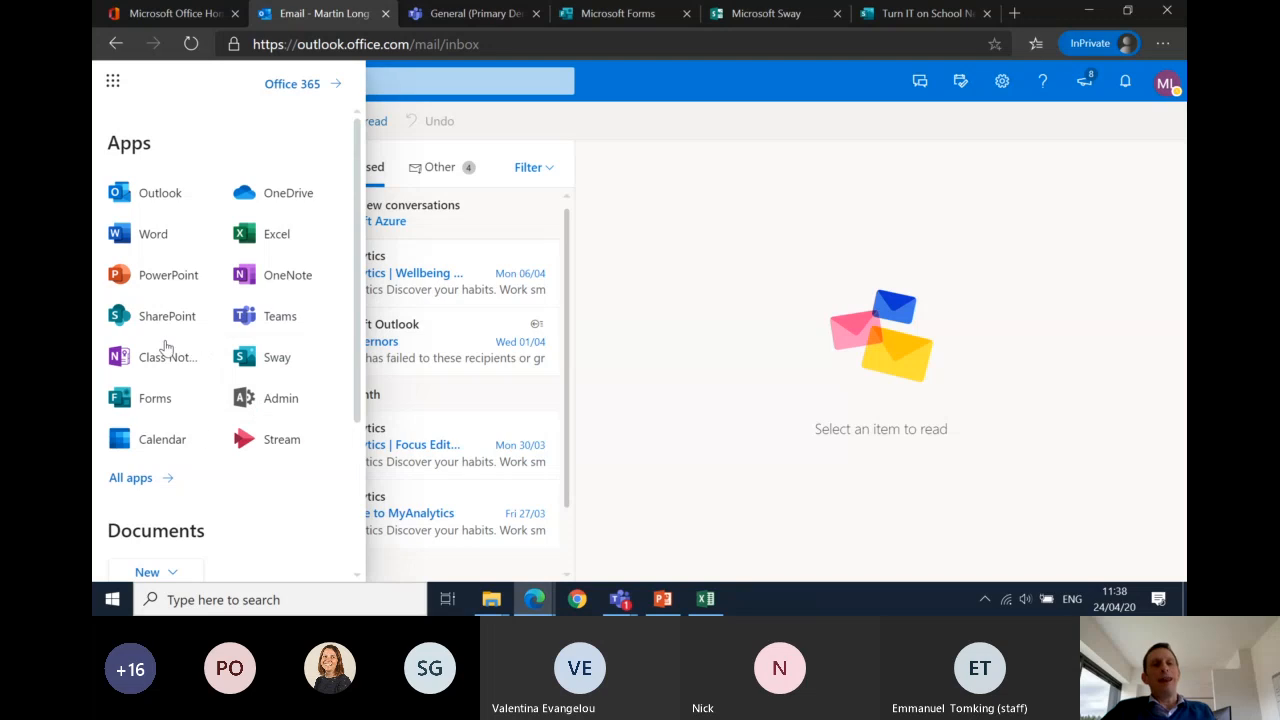
click(112, 84)
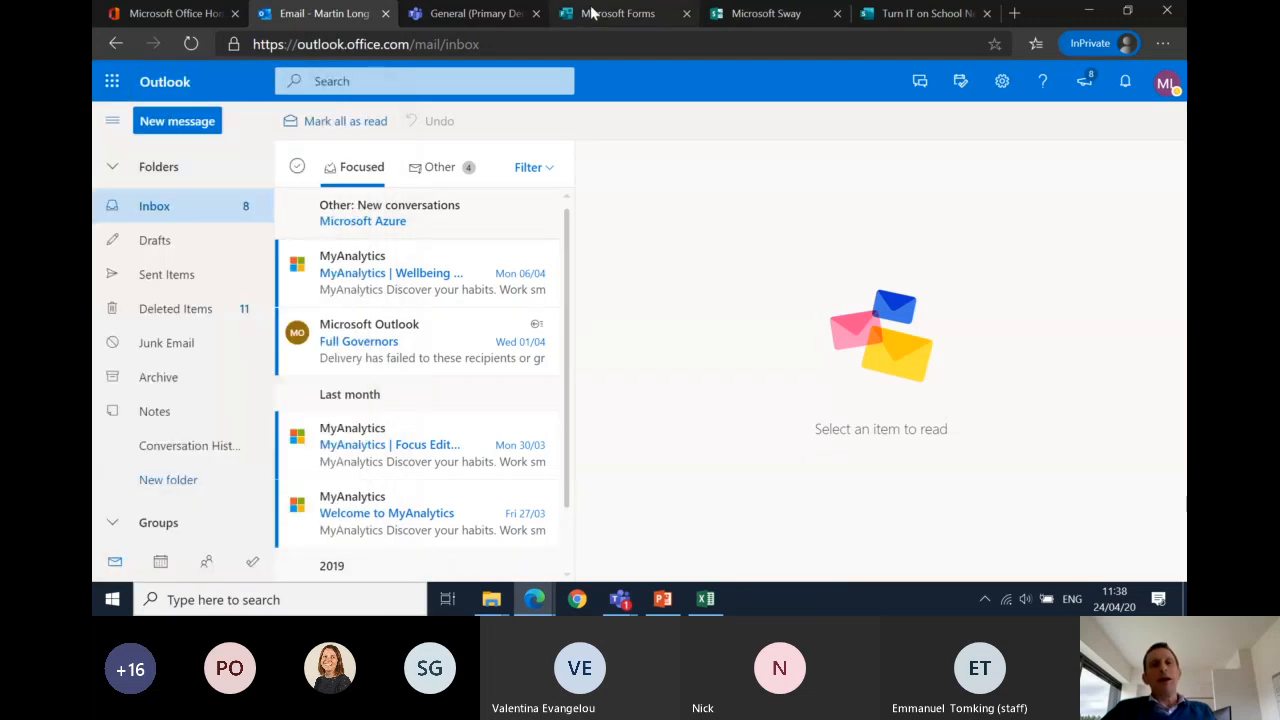
Step: Open the Turn IT on Demo - Questionnaire form in Microsoft Forms, dismissing the welcome message and the sharing tip
click(603, 14)
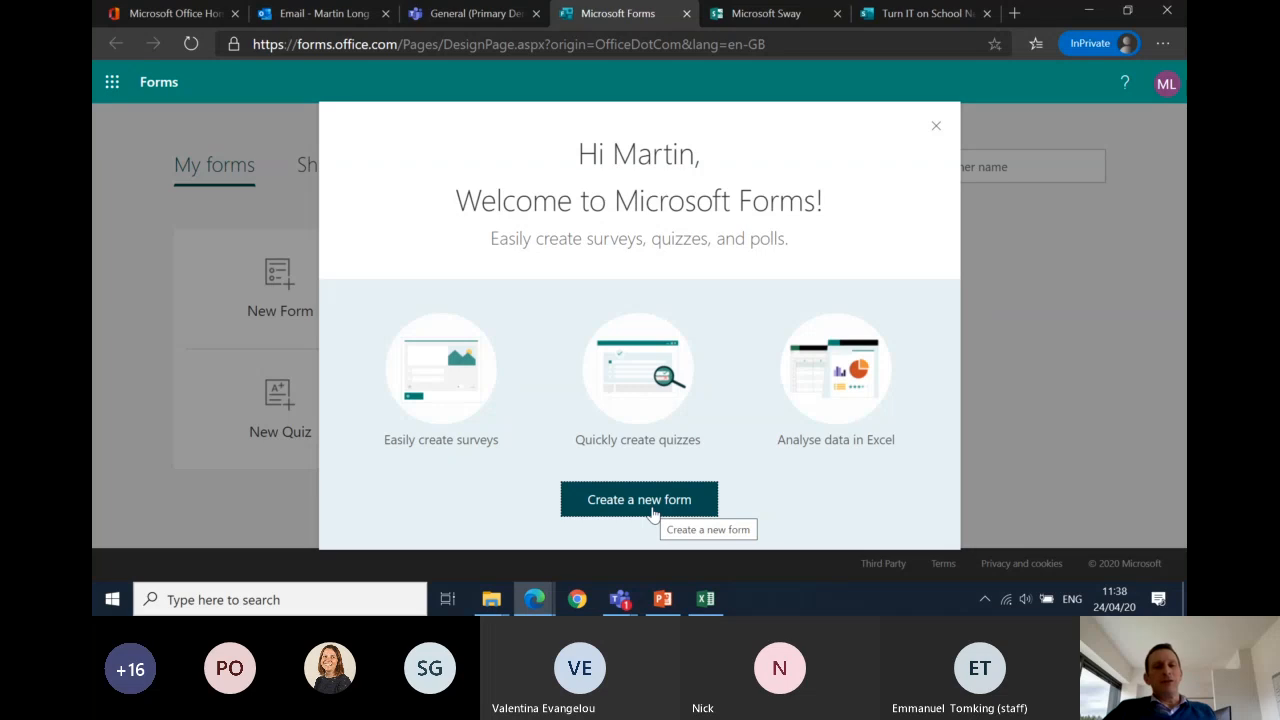
click(936, 130)
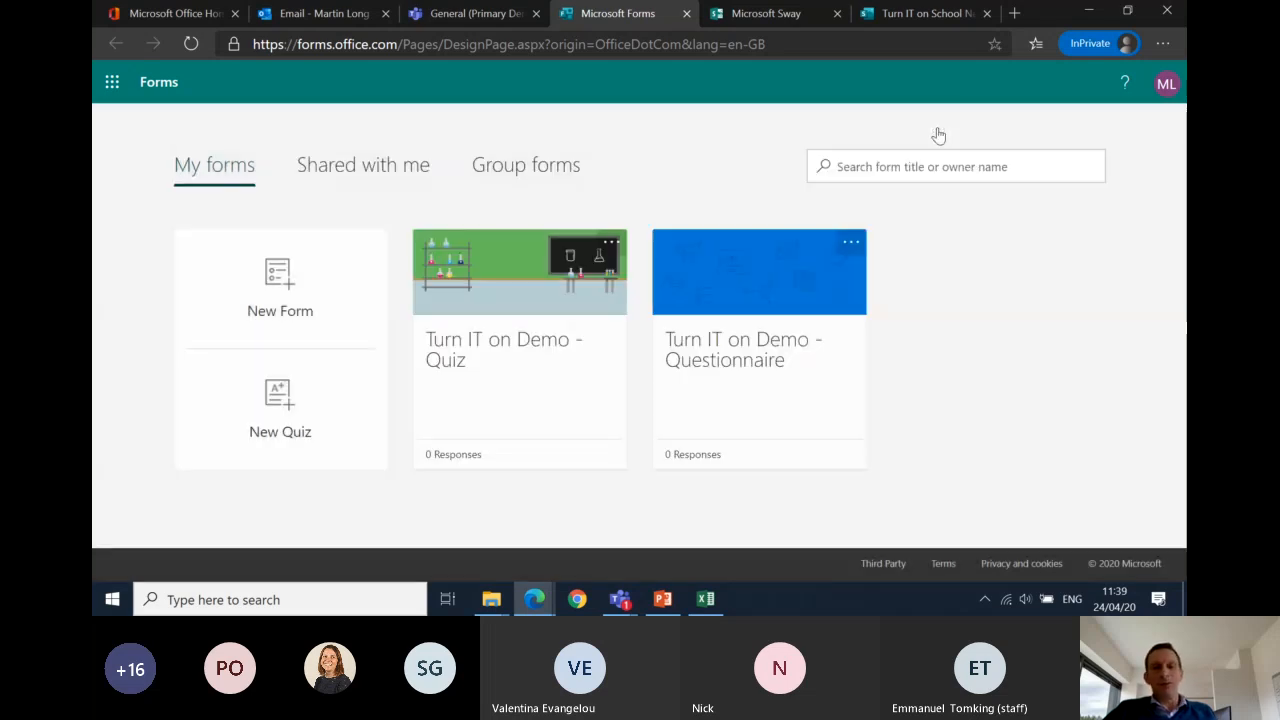
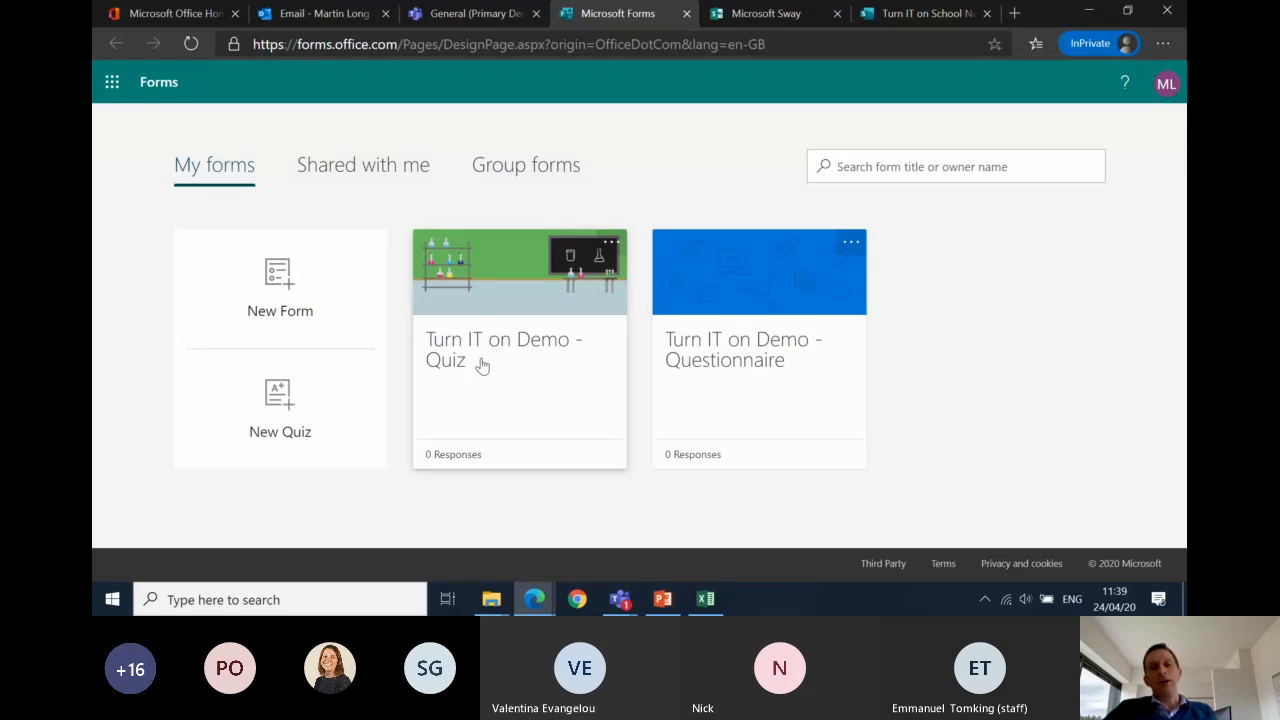
click(759, 380)
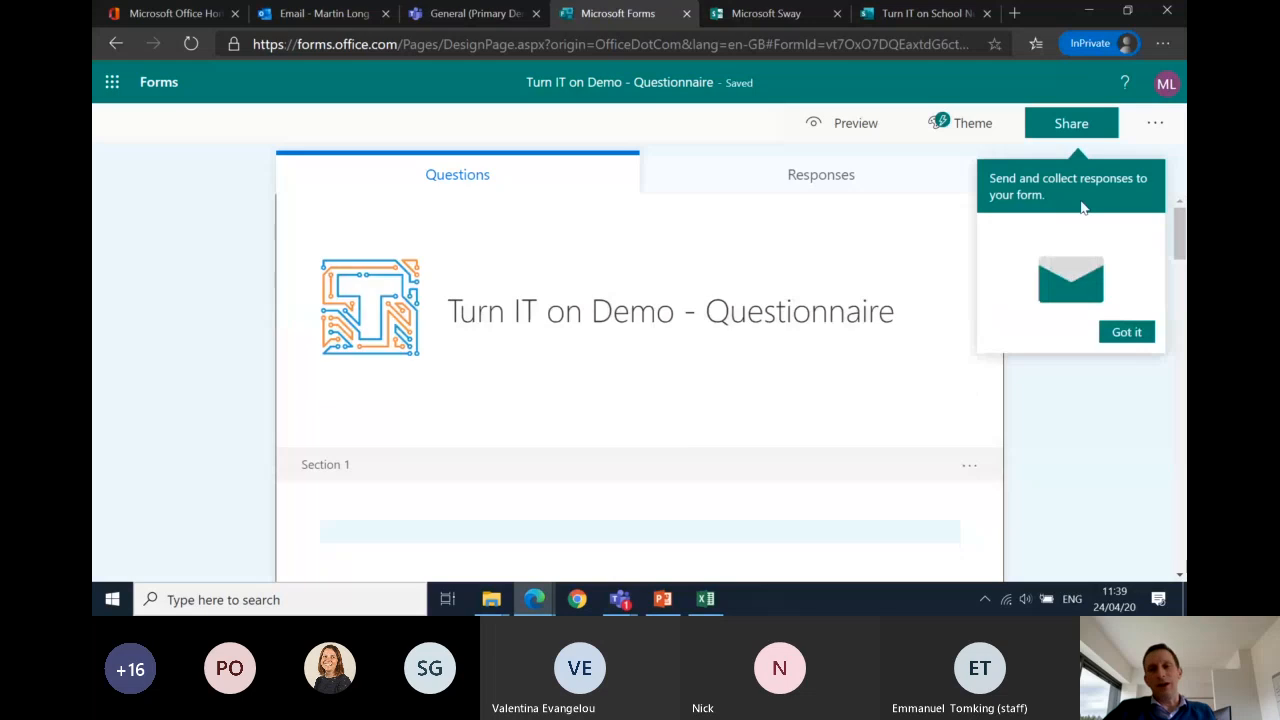
click(1127, 334)
scroll(752, 442, down, 2)
scroll(746, 443, up, 2)
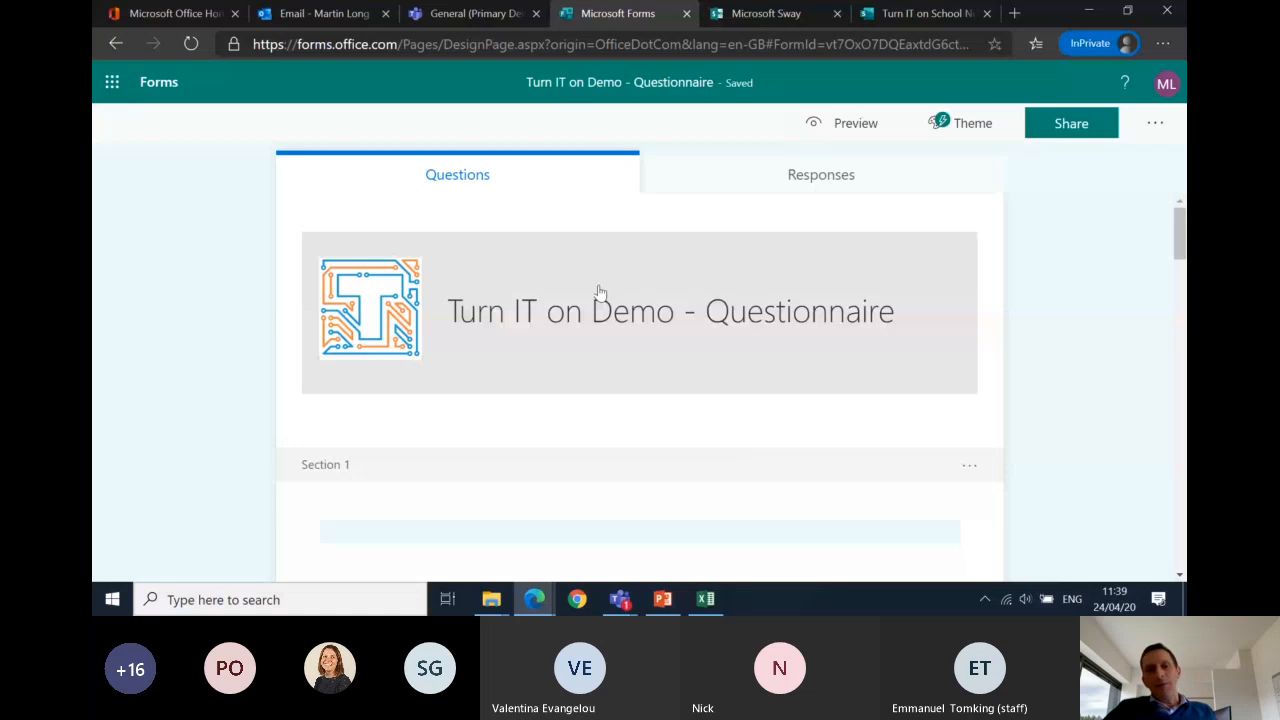
Step: Examine the editable title and description in the questionnaire's header, leave them unchanged and view the first question in Section 1
click(672, 272)
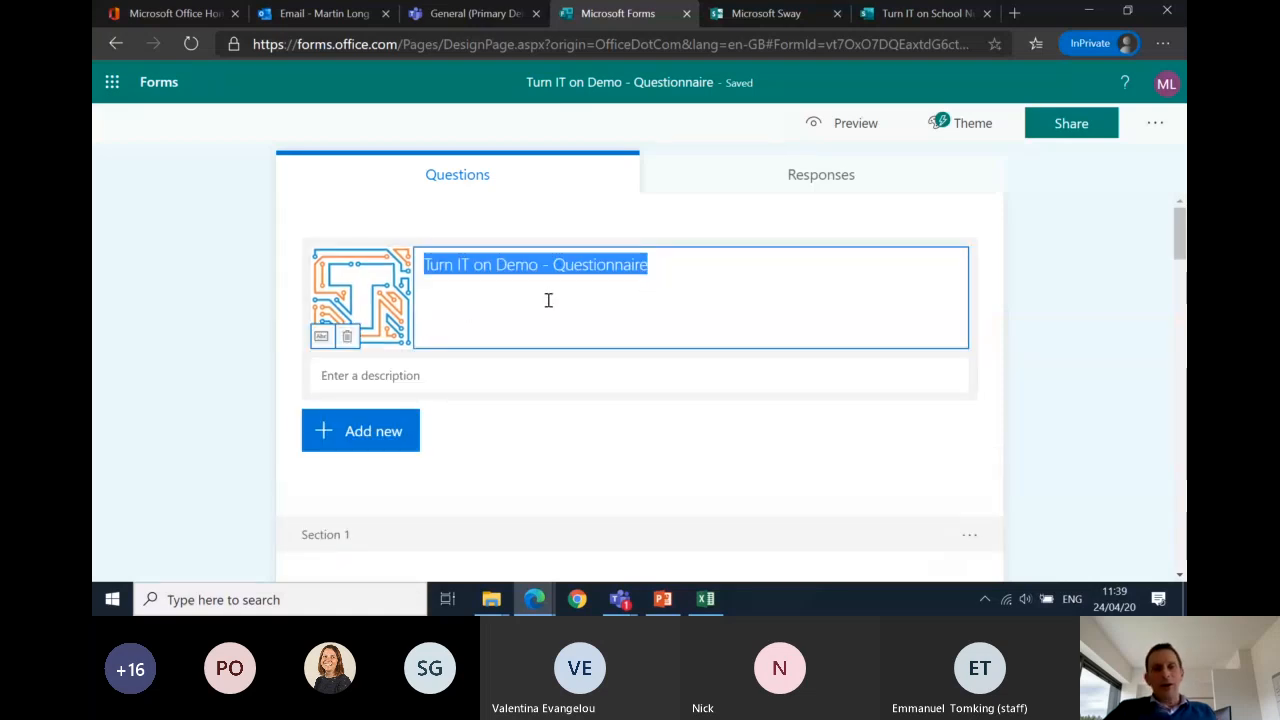
click(551, 342)
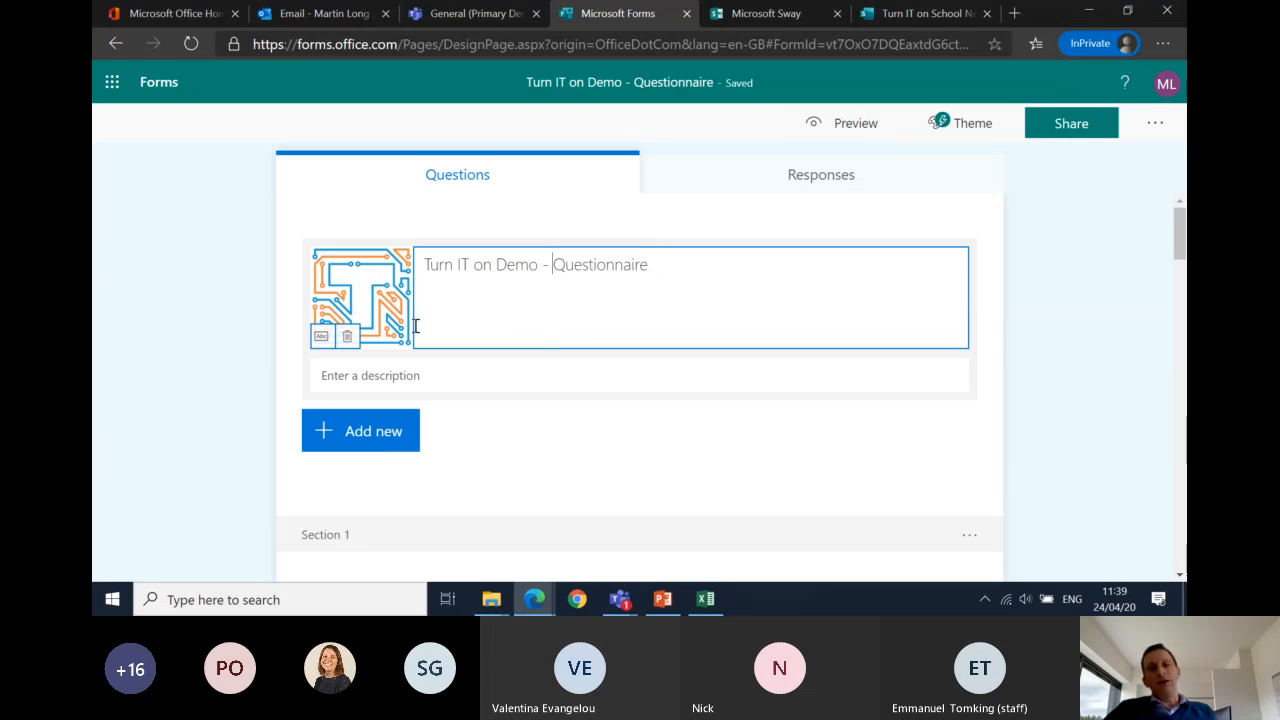
click(750, 373)
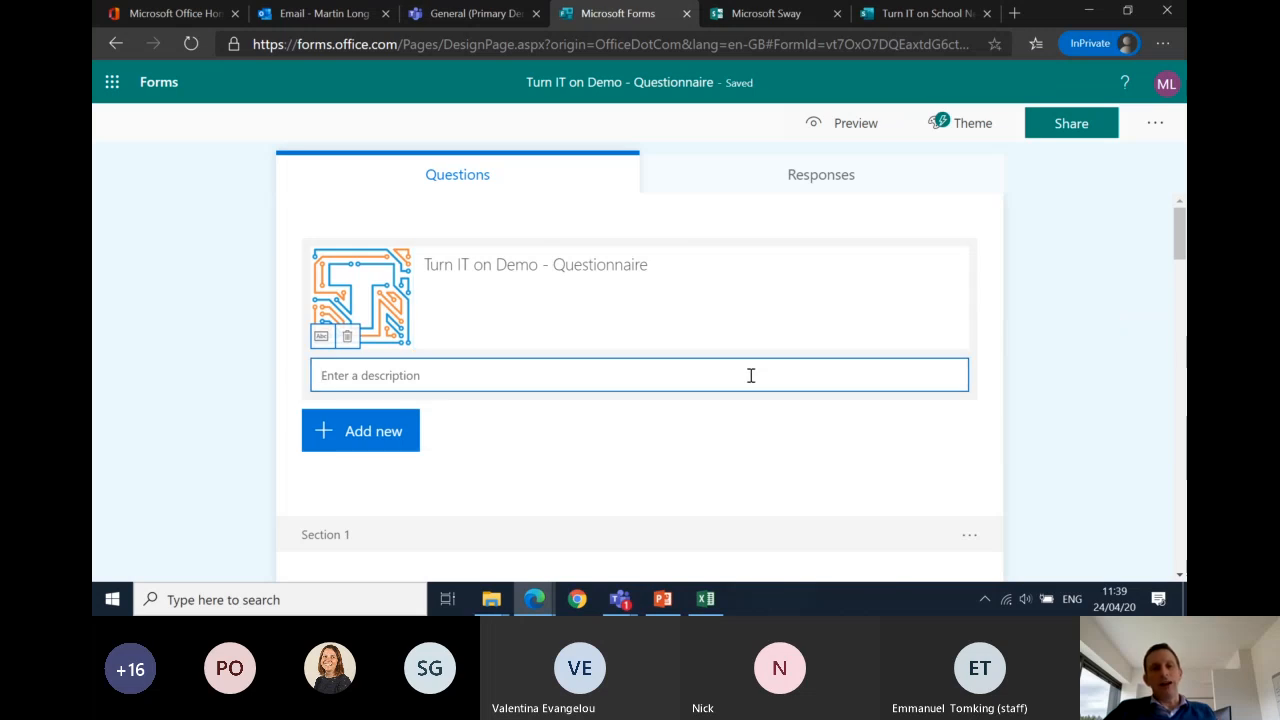
click(1054, 402)
scroll(1054, 402, down, 3)
scroll(1054, 402, down, 1)
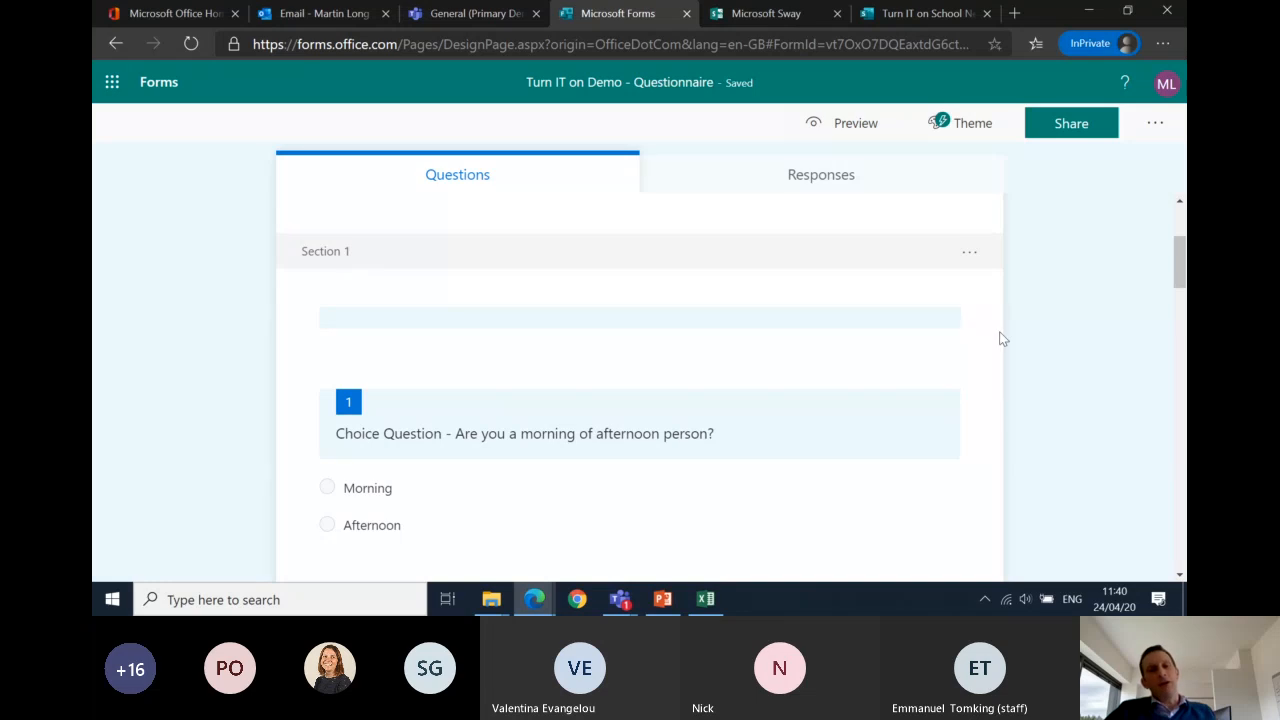
Step: Review the questionnaire's questions through Section Two and examine the question types available for a new question, including the additional ones
scroll(1043, 340, down, 1)
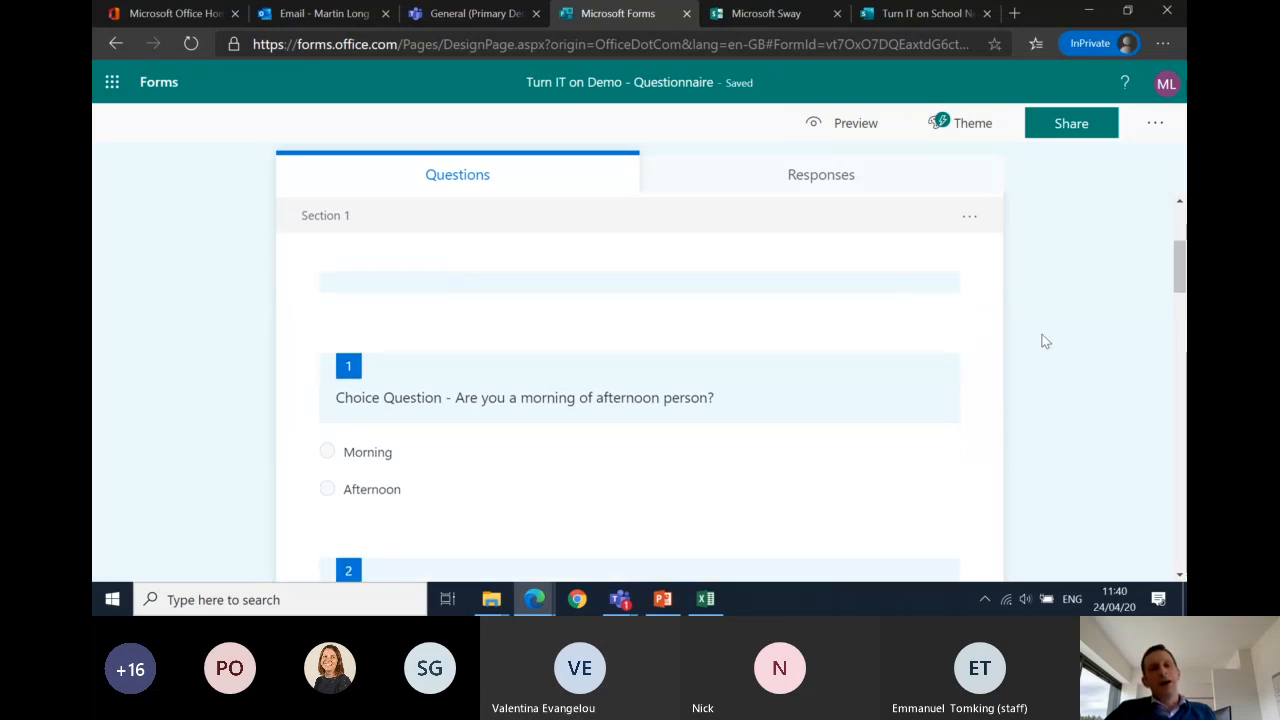
scroll(1045, 341, down, 1)
scroll(1045, 341, up, 1)
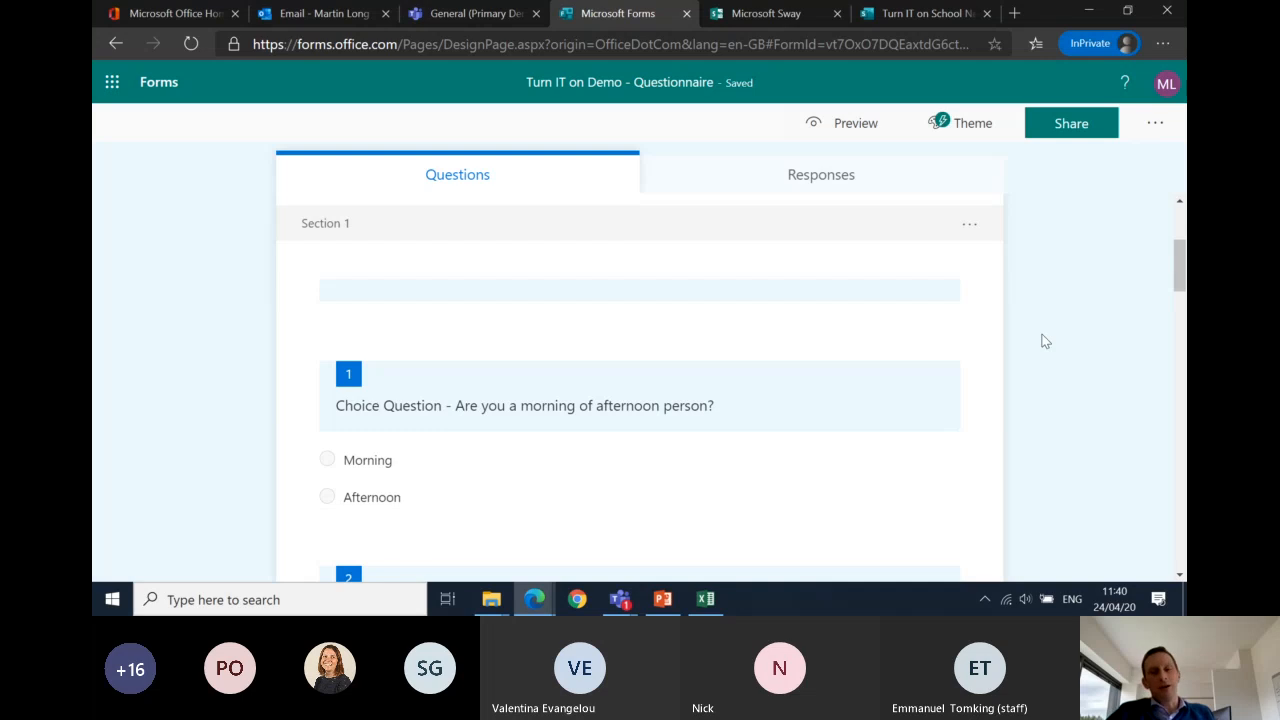
scroll(1043, 341, down, 1)
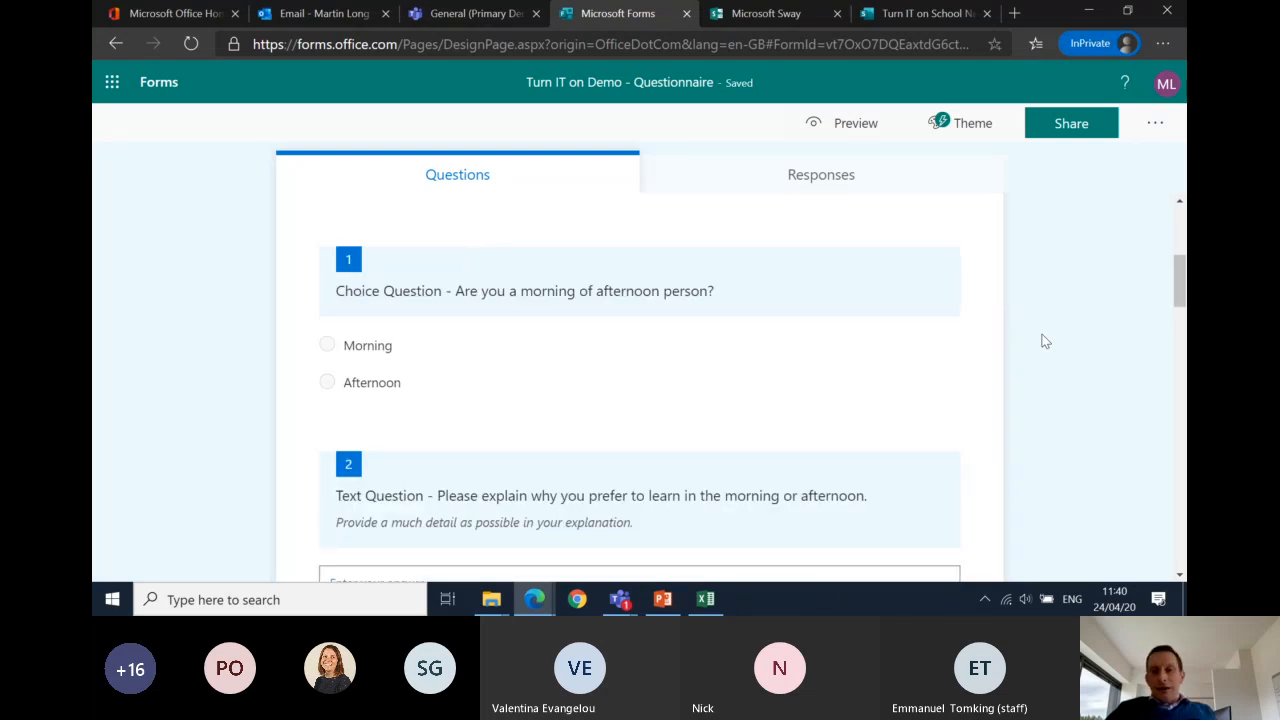
scroll(851, 300, up, 2)
scroll(855, 304, down, 10)
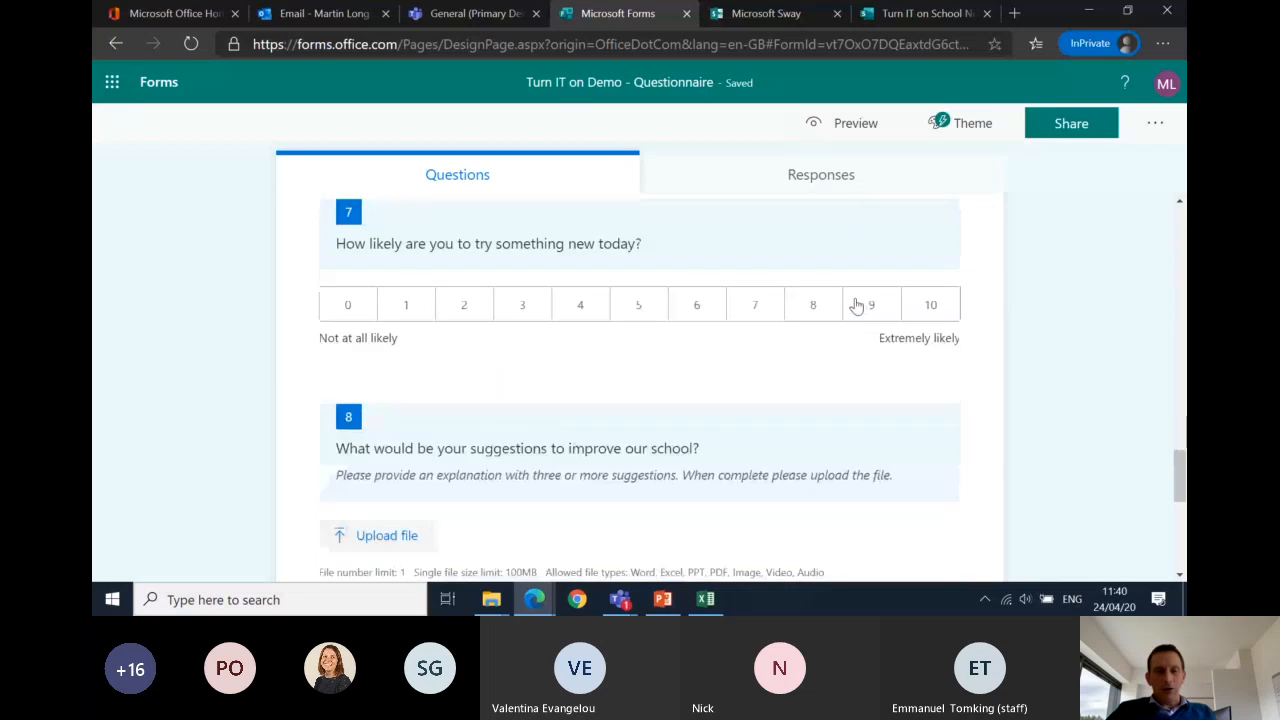
scroll(857, 305, down, 5)
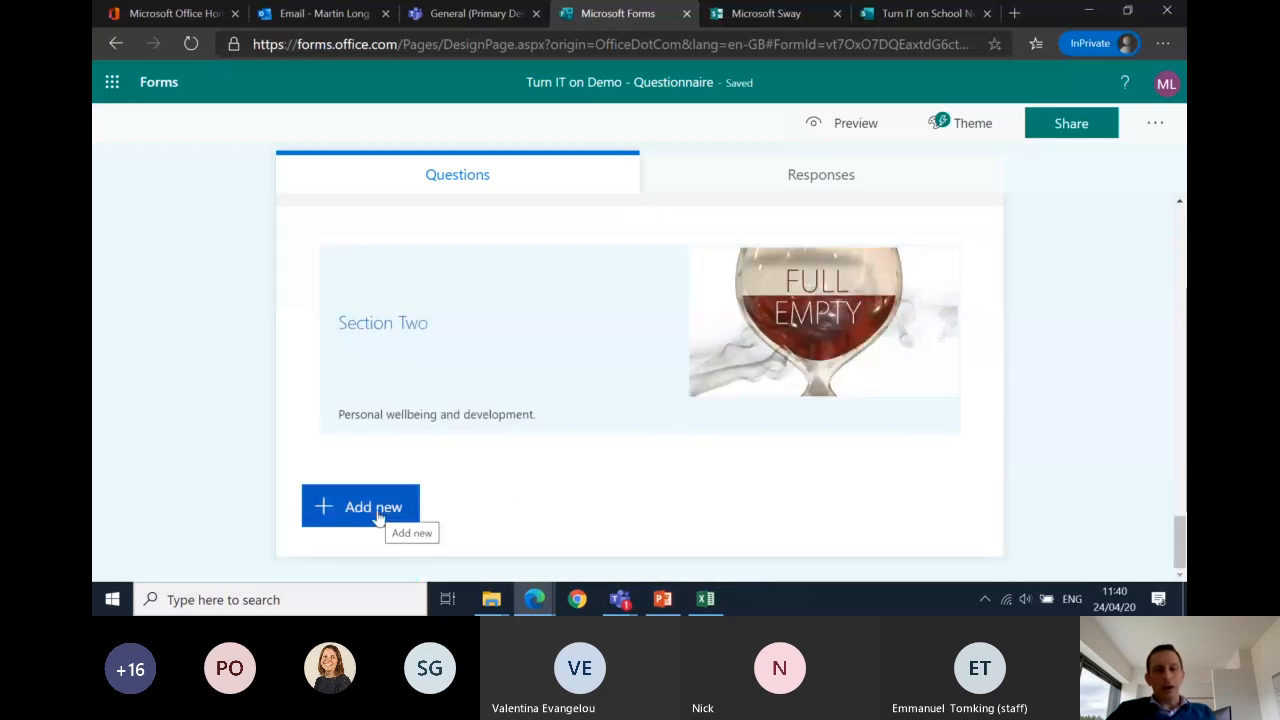
click(378, 518)
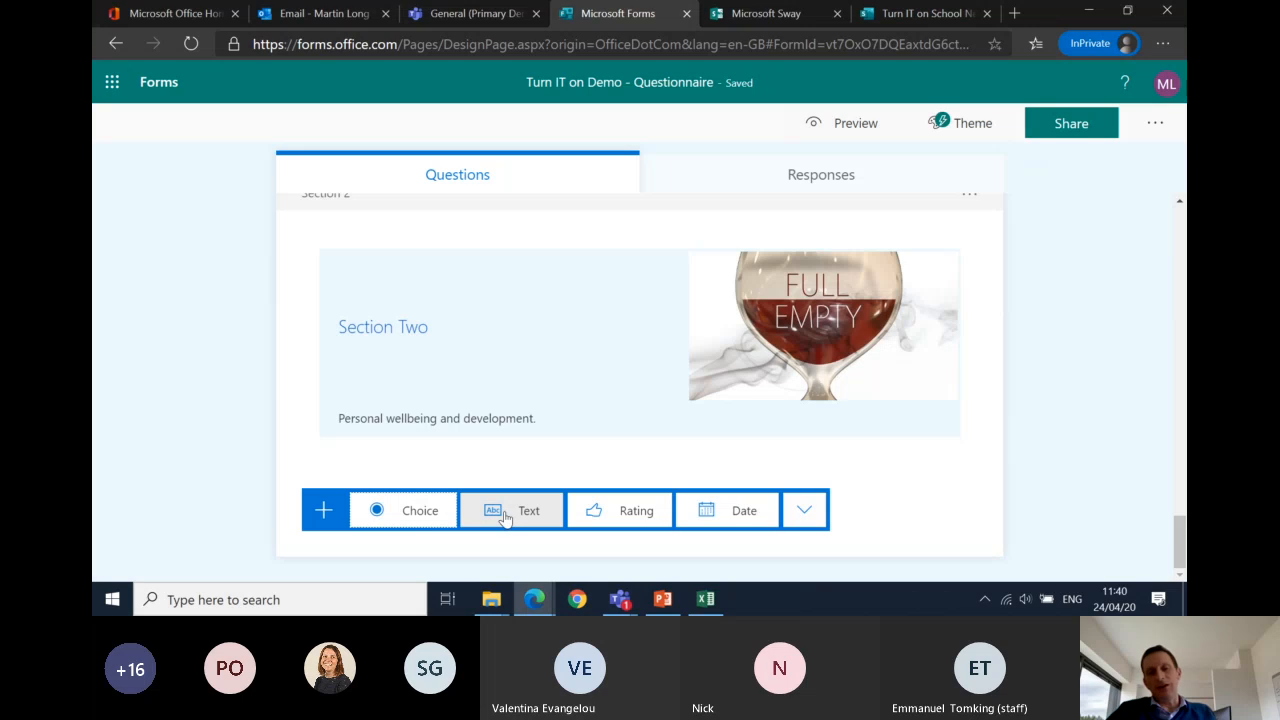
click(806, 512)
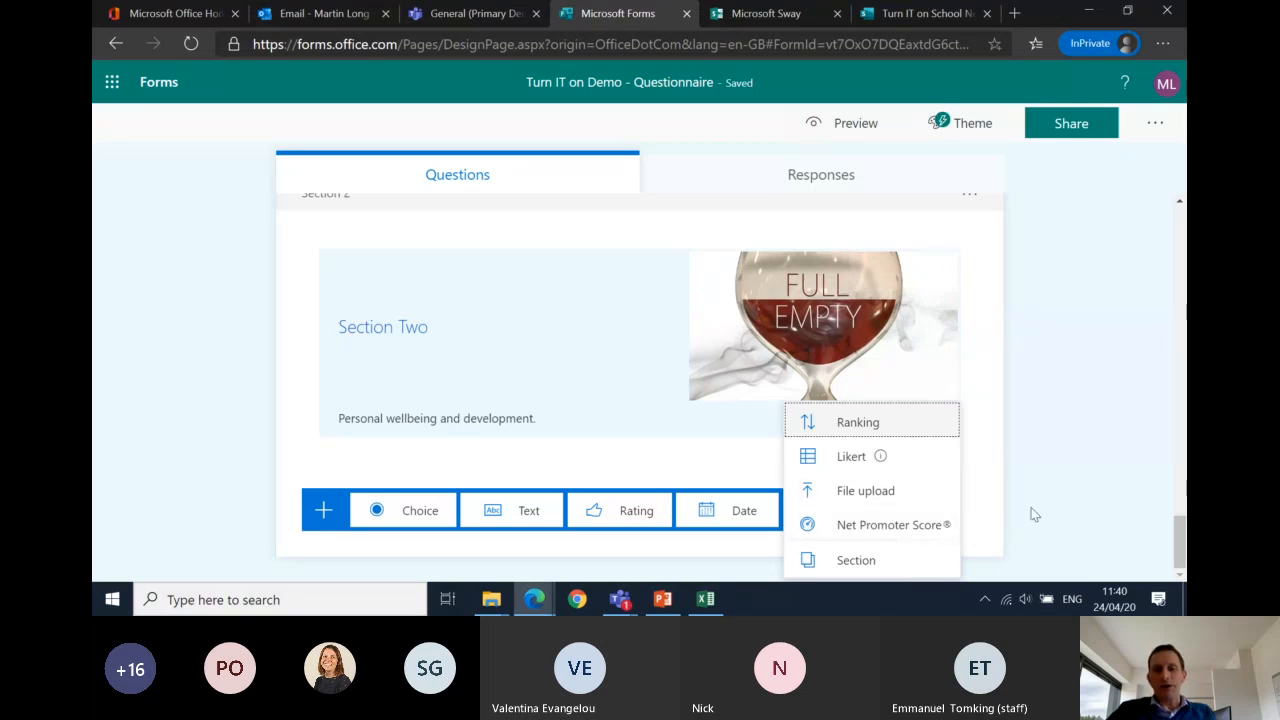
click(1095, 441)
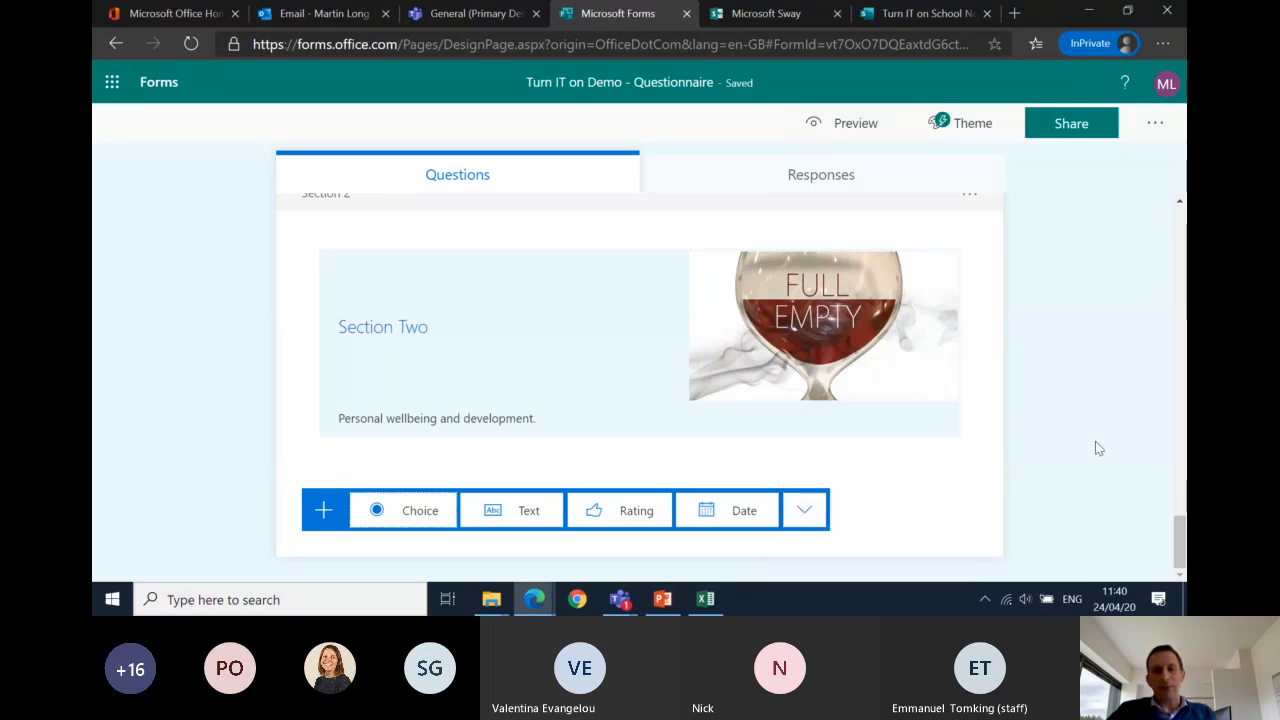
Step: Open the first question, the morning or afternoon choice question, for editing
scroll(1095, 441, up, 10)
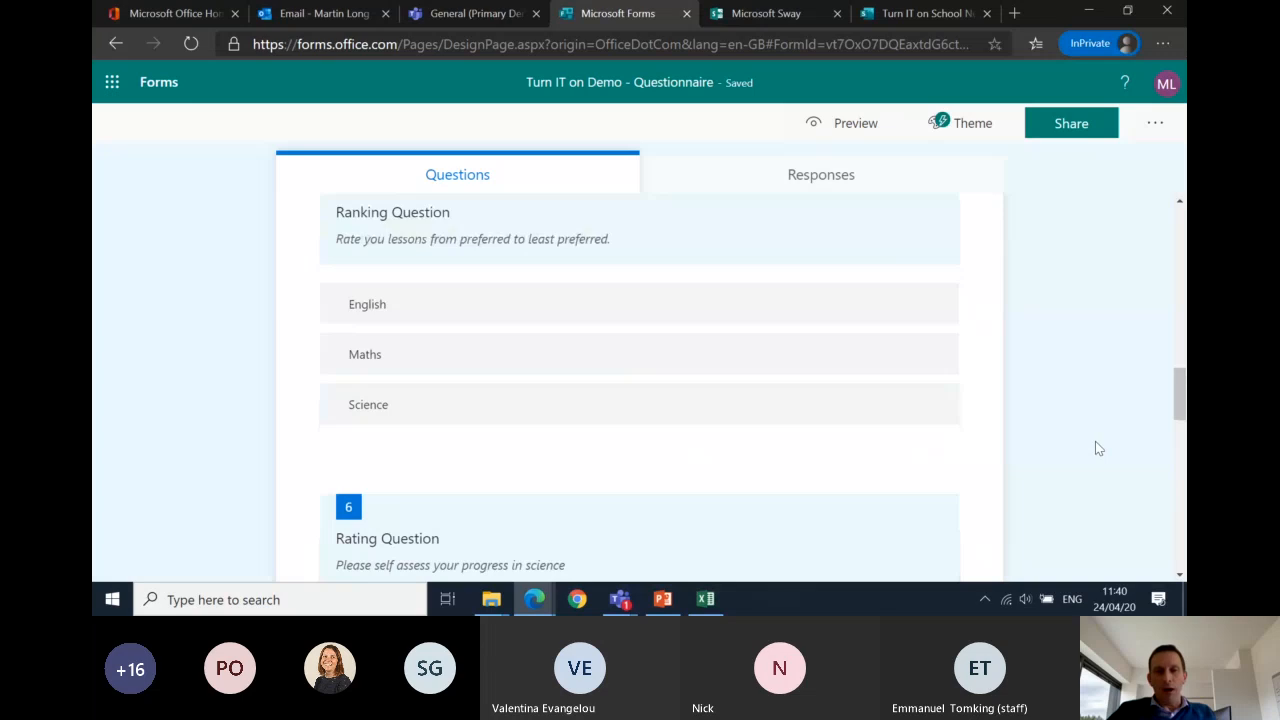
scroll(1095, 448, up, 8)
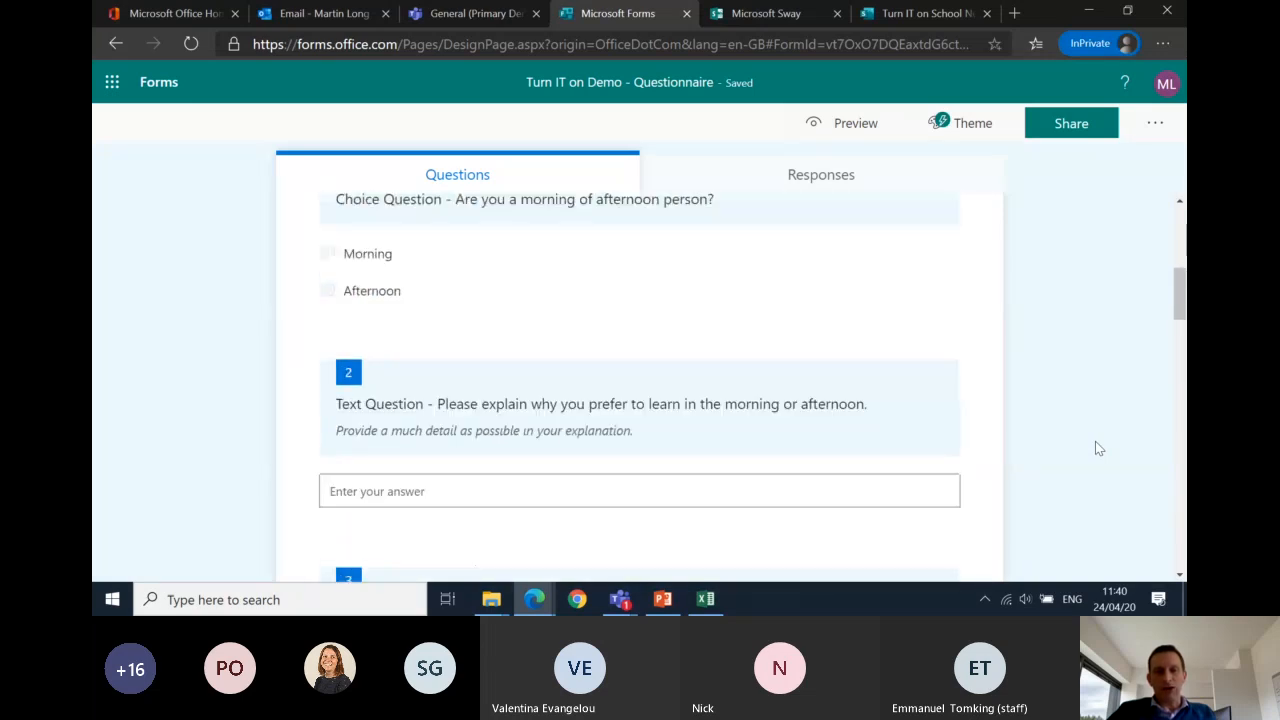
scroll(1095, 442, up, 2)
scroll(1095, 442, down, 2)
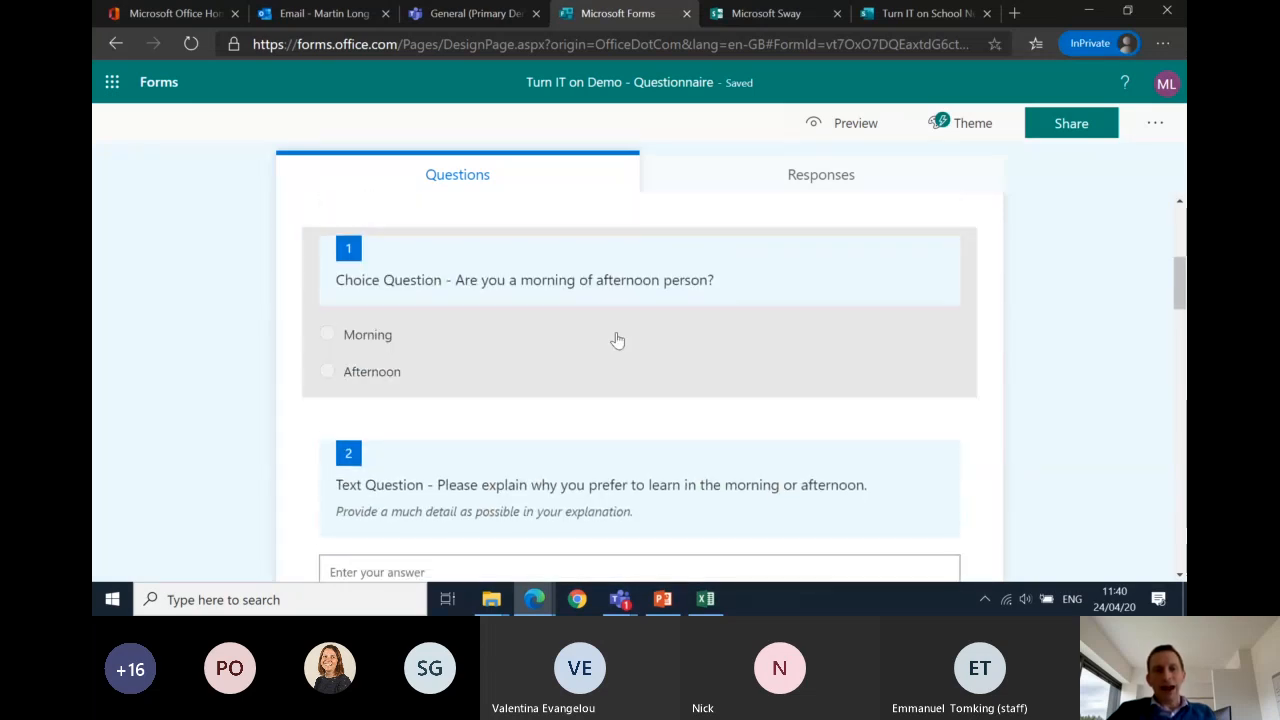
click(750, 277)
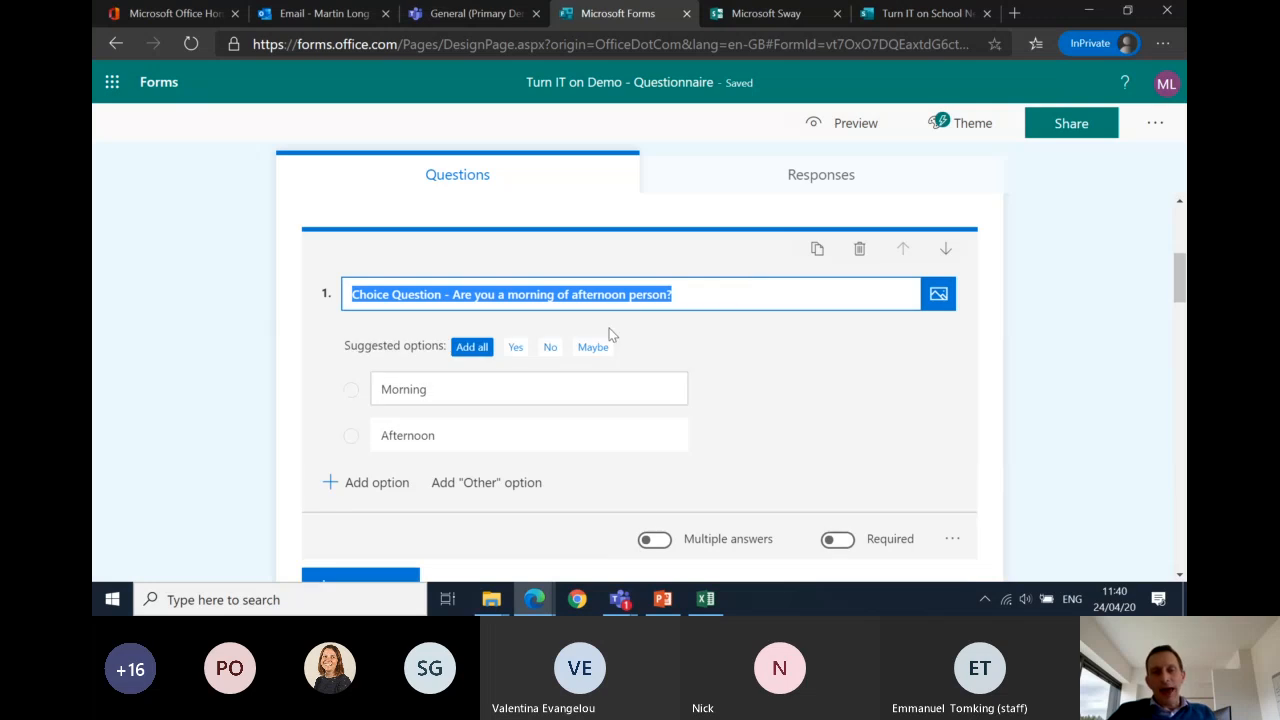
Step: Examine the media choices for question 1, including image search, OneDrive and local upload, and close them without inserting anything
click(940, 298)
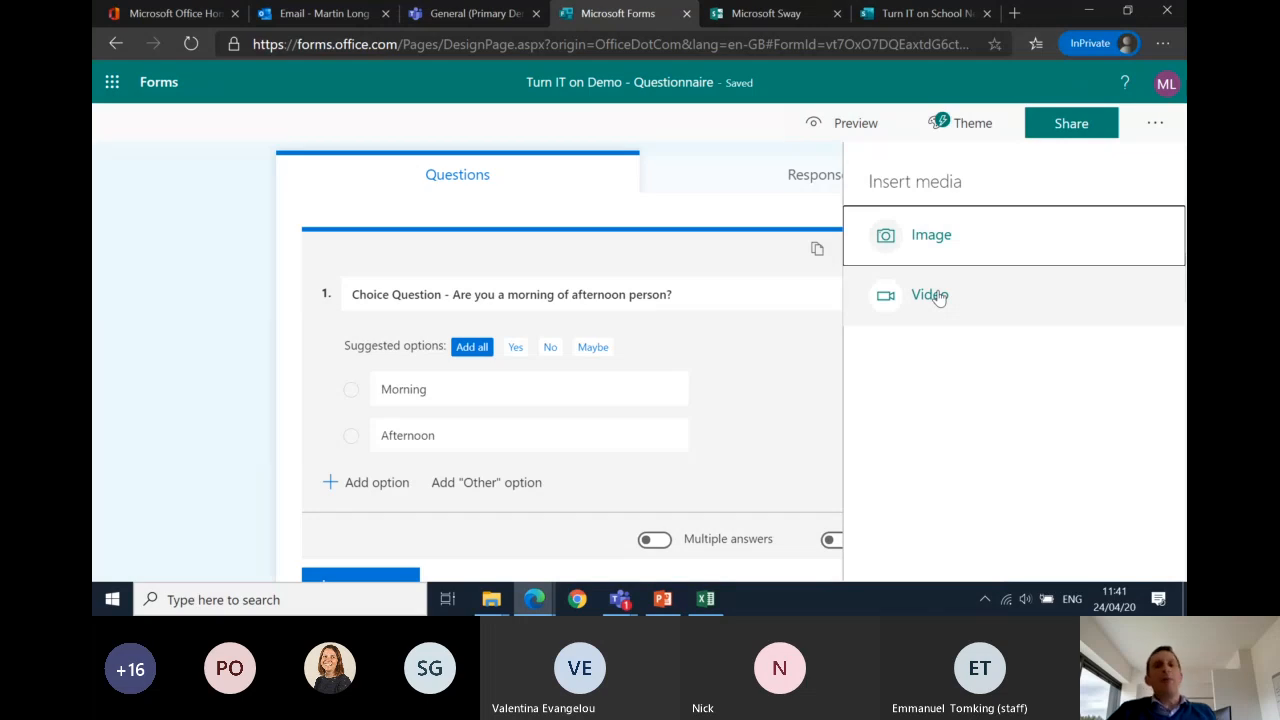
click(927, 238)
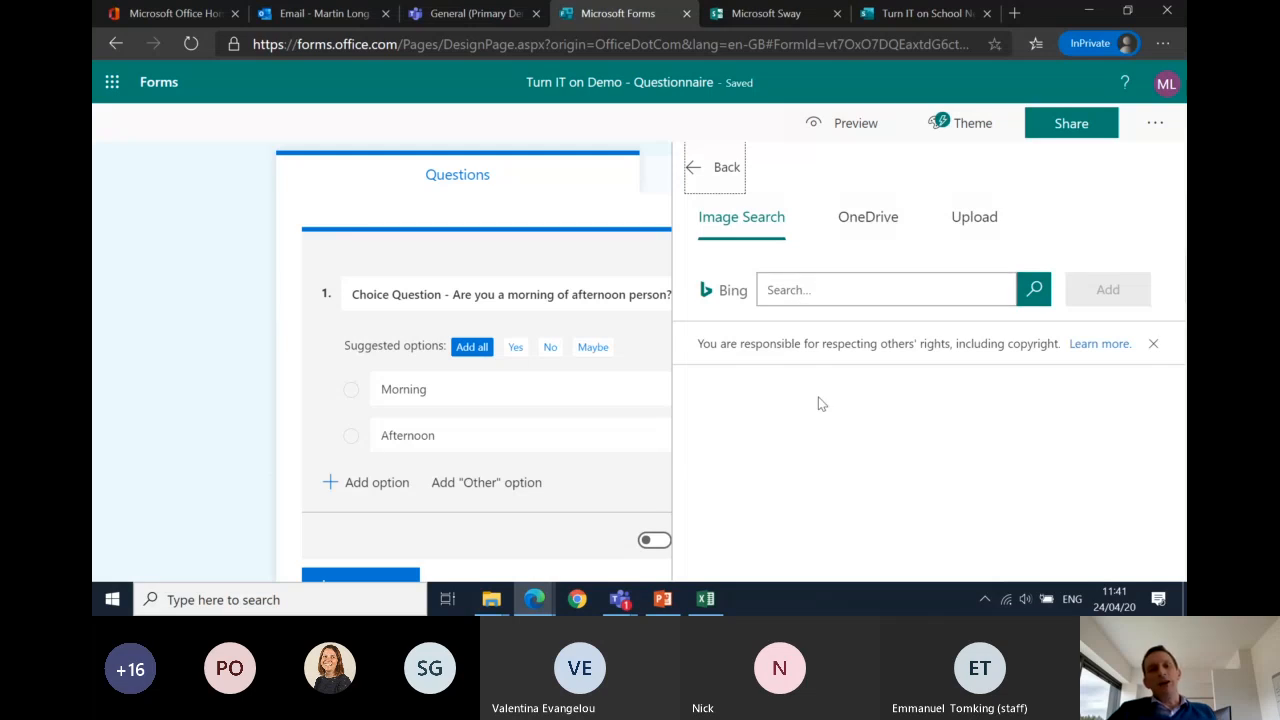
click(871, 216)
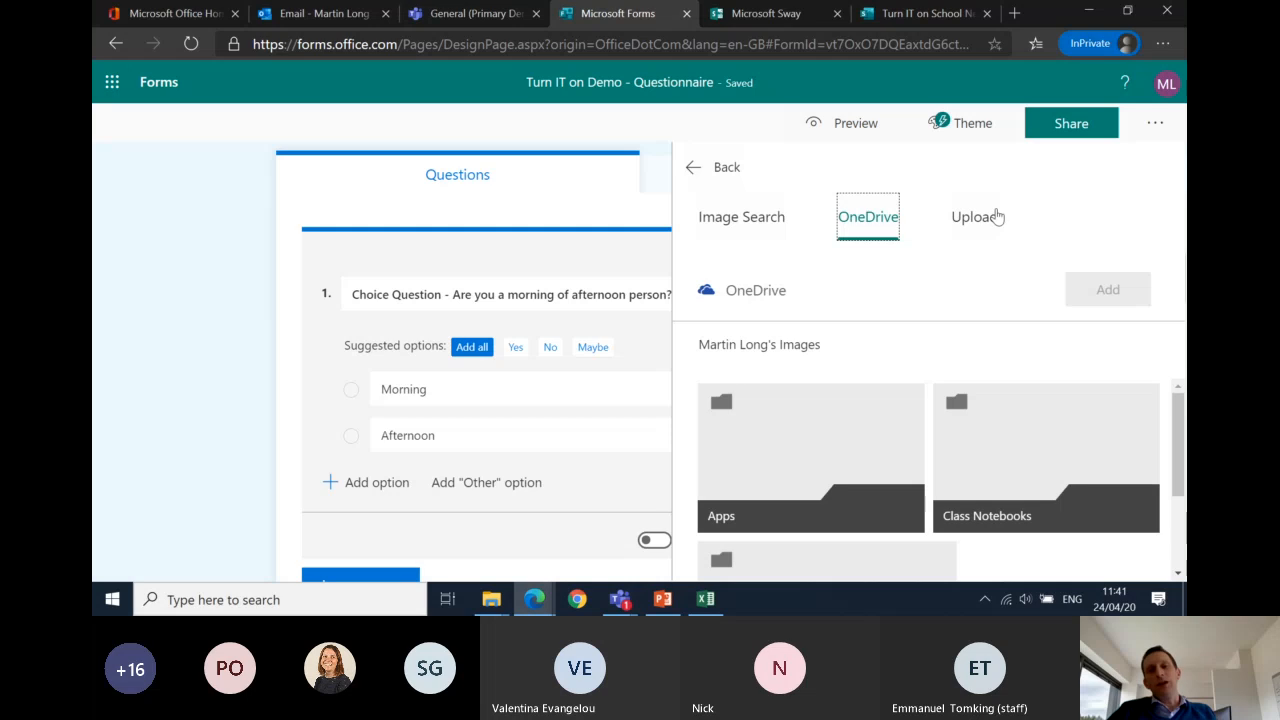
click(985, 225)
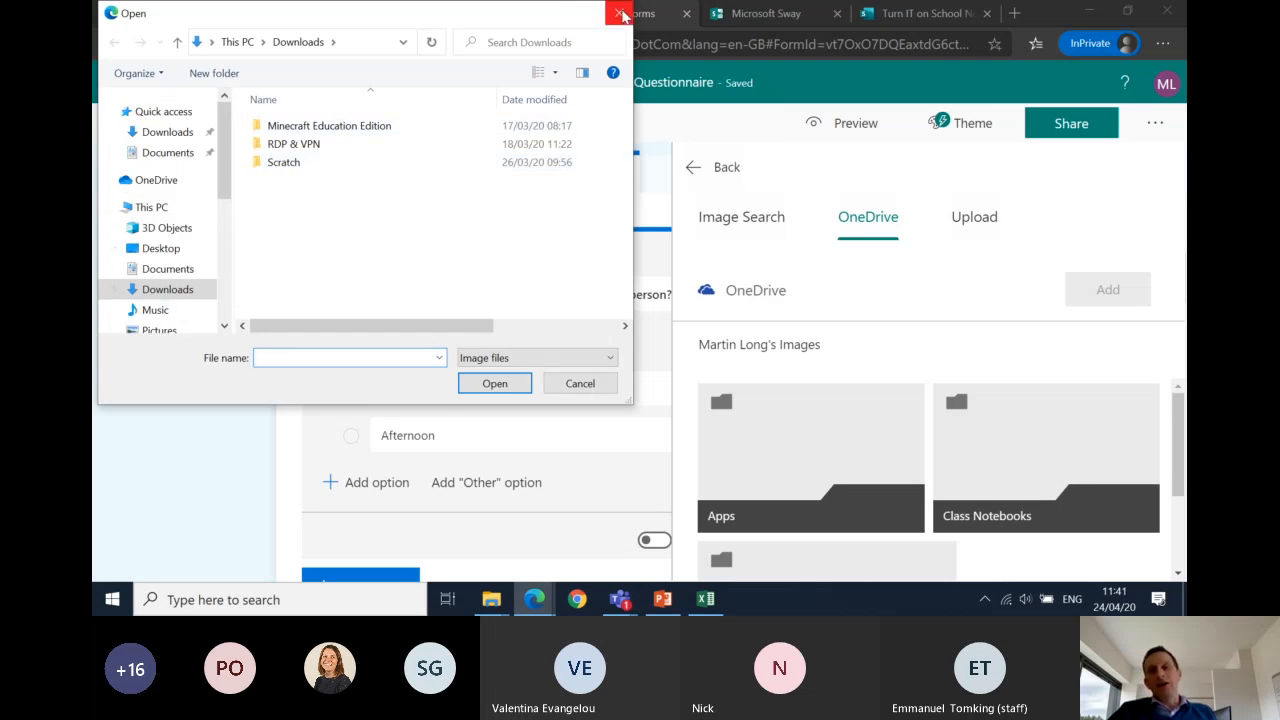
click(621, 14)
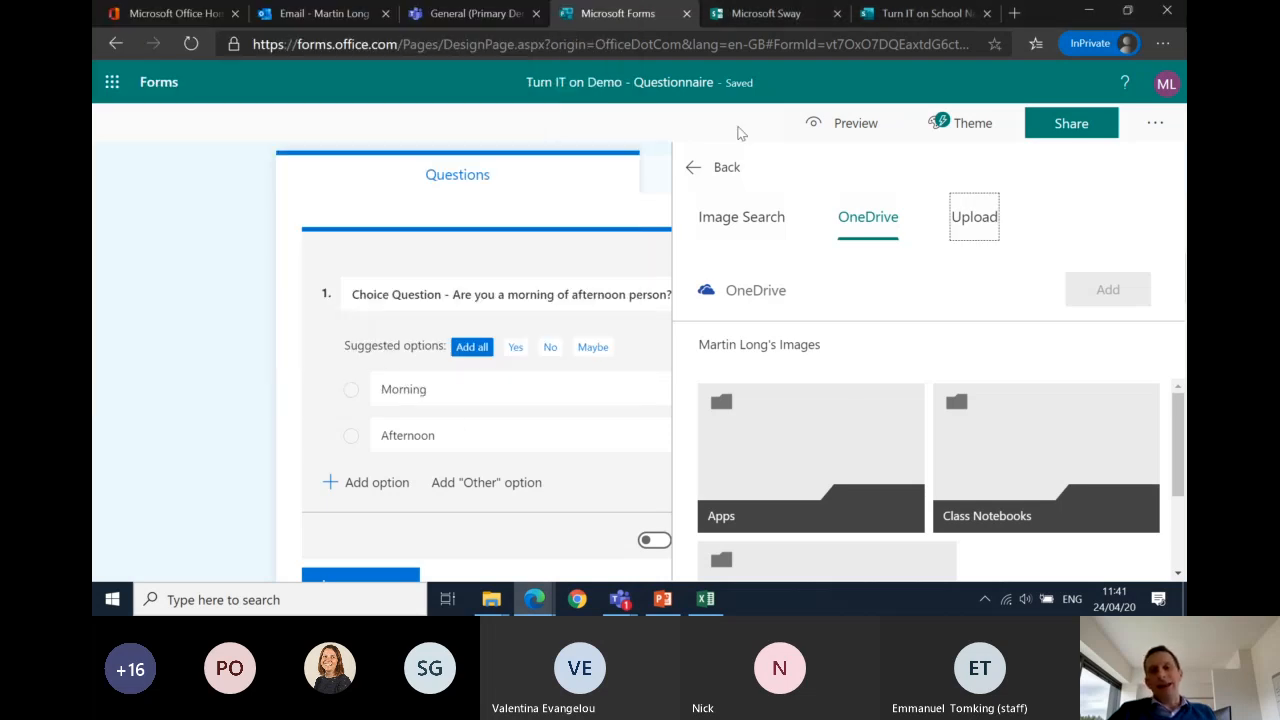
click(695, 170)
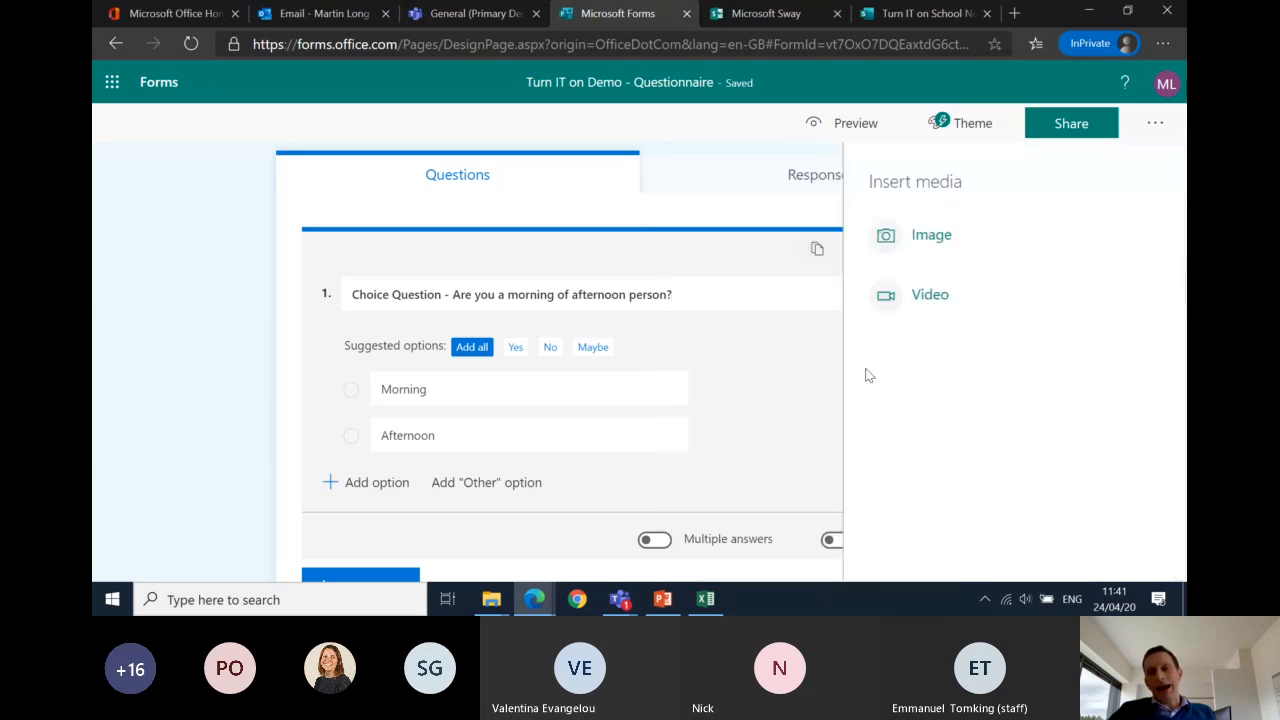
click(1168, 122)
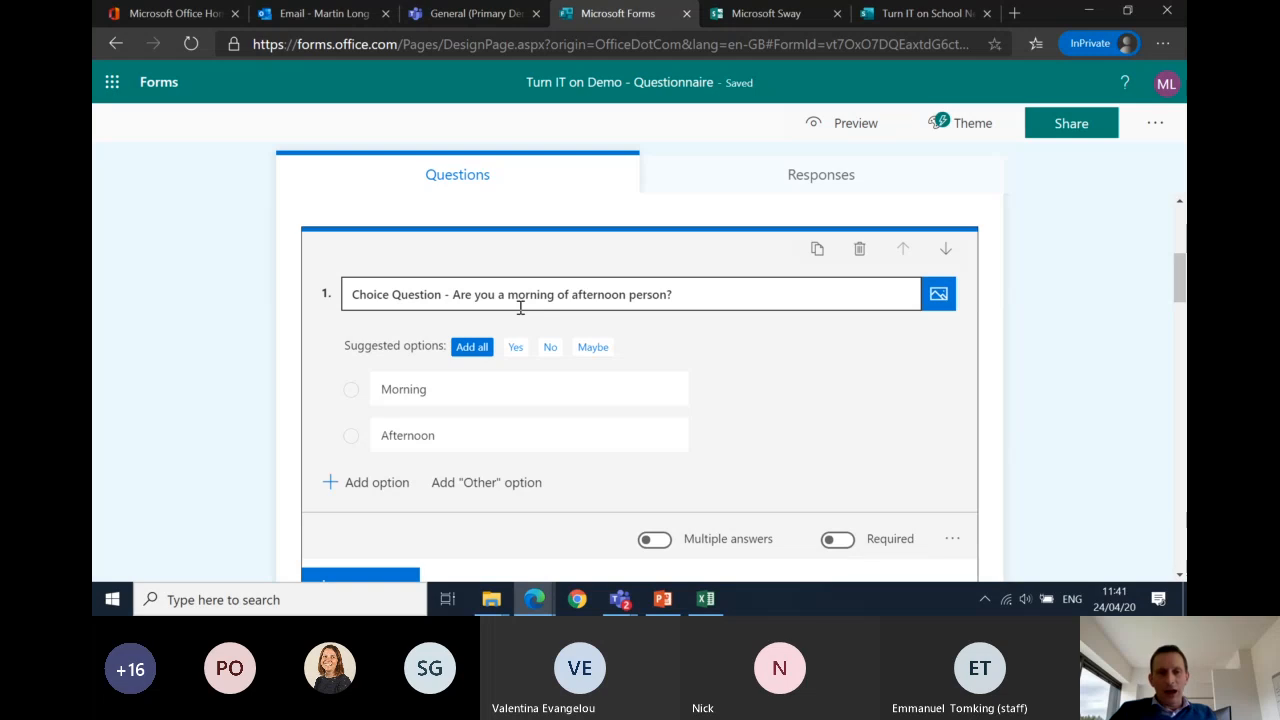
Step: Add an "Other" answer option to question 1 and delete it again
click(465, 391)
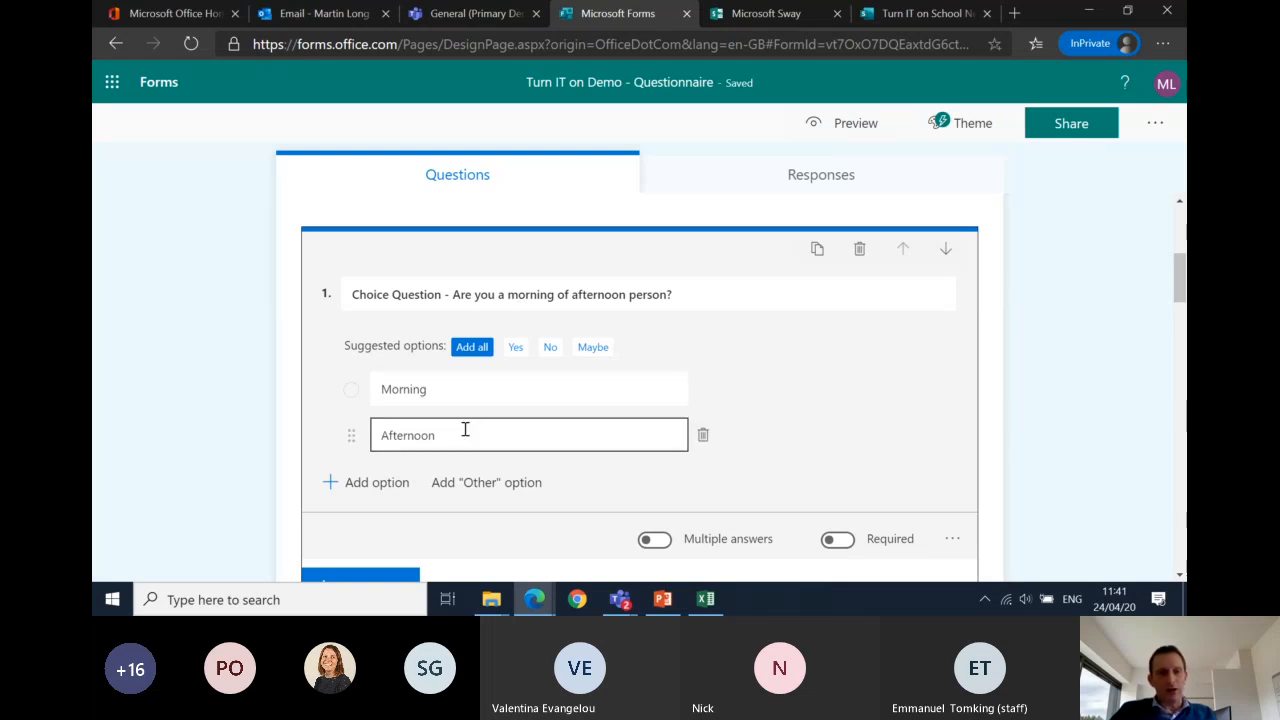
click(477, 490)
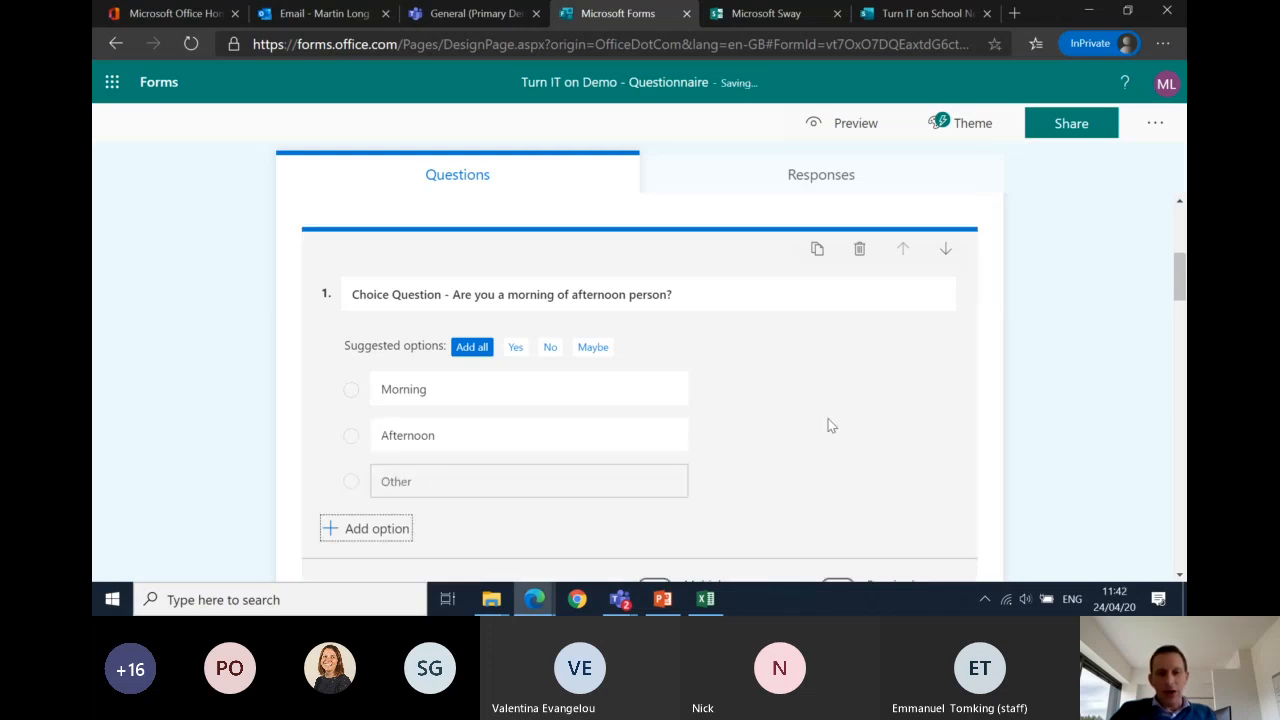
scroll(830, 426, down, 2)
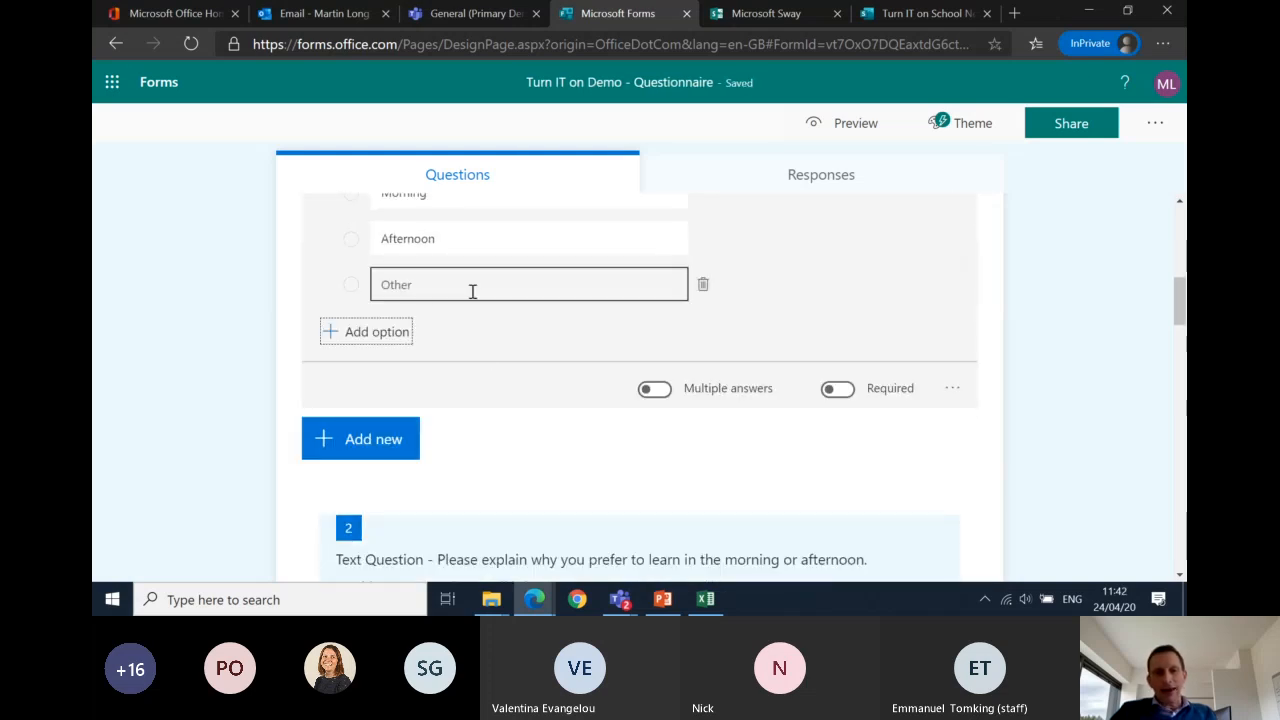
click(703, 287)
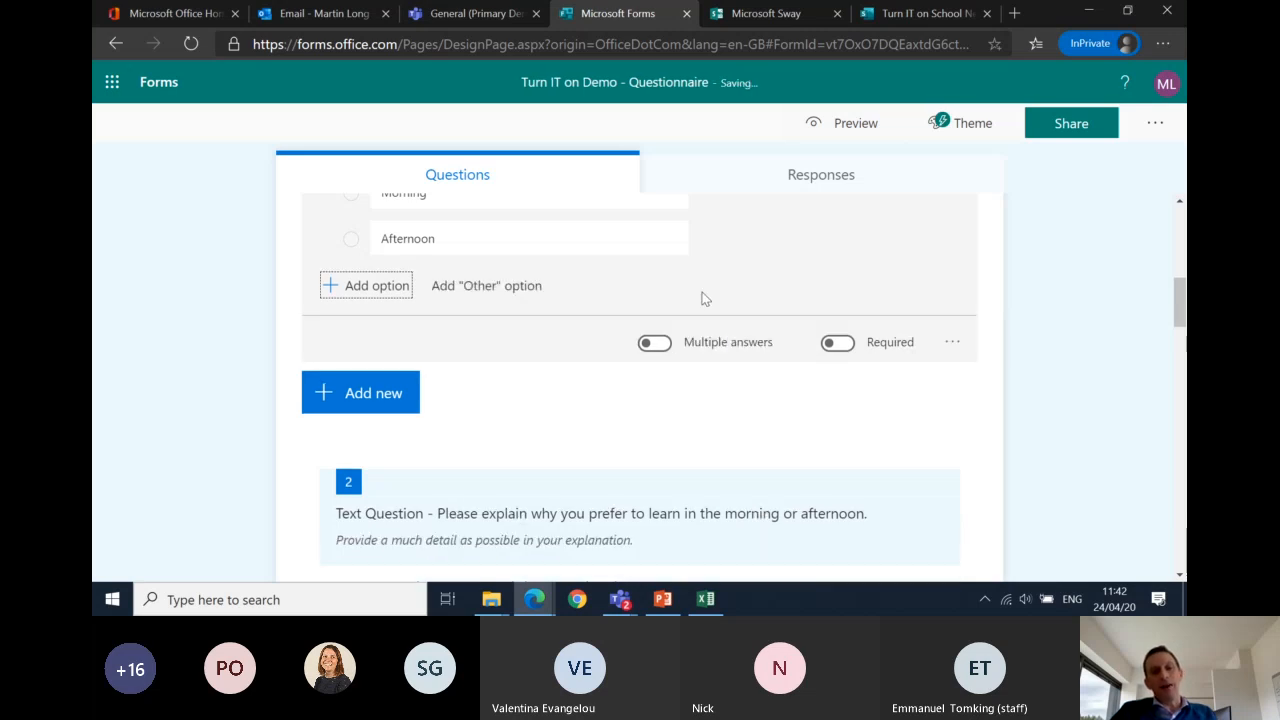
Step: Try out a third answer option placed between Morning and Afternoon in question 1, and remove it
click(378, 286)
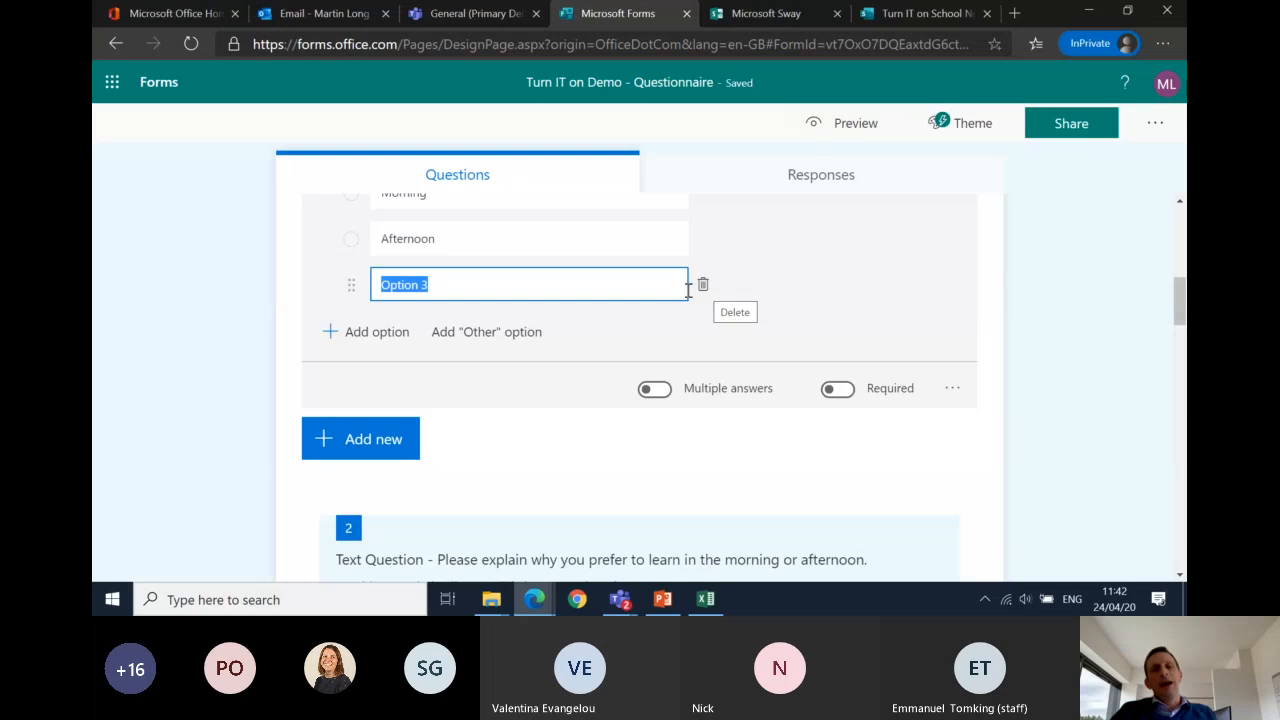
drag(351, 296, 343, 251)
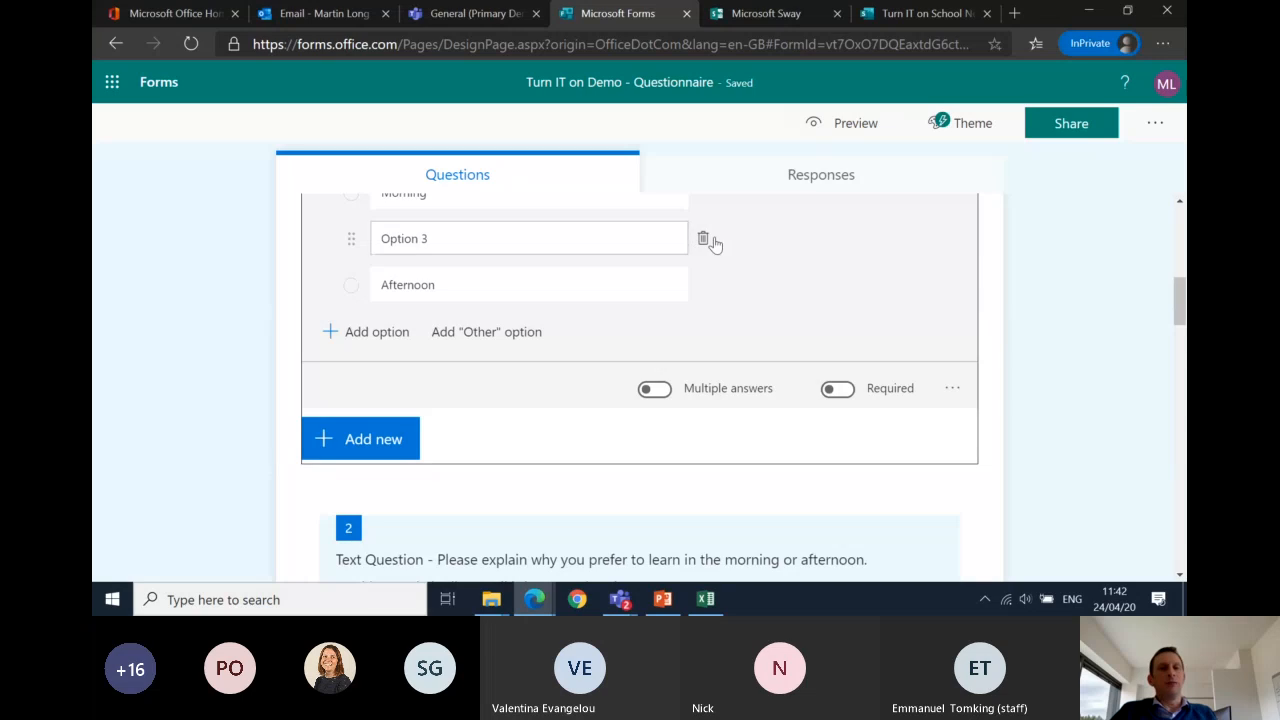
click(705, 241)
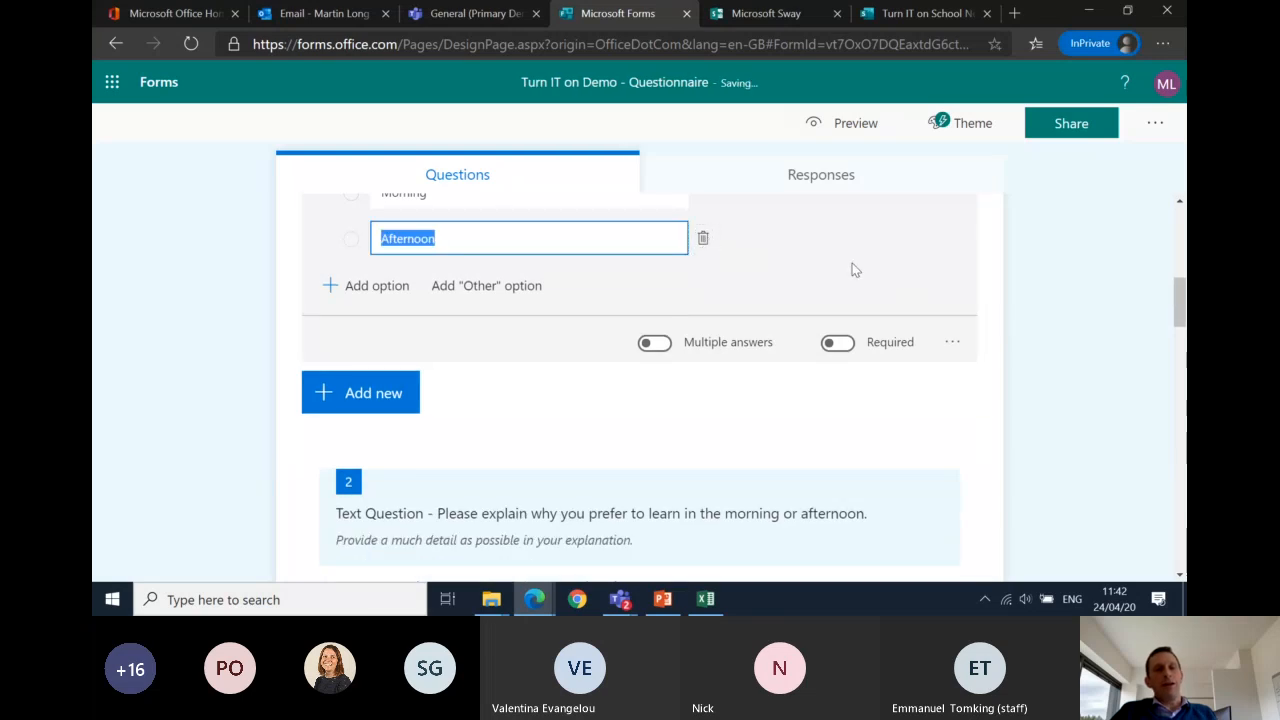
Step: Make the morning or afternoon choice question required
scroll(853, 265, up, 1)
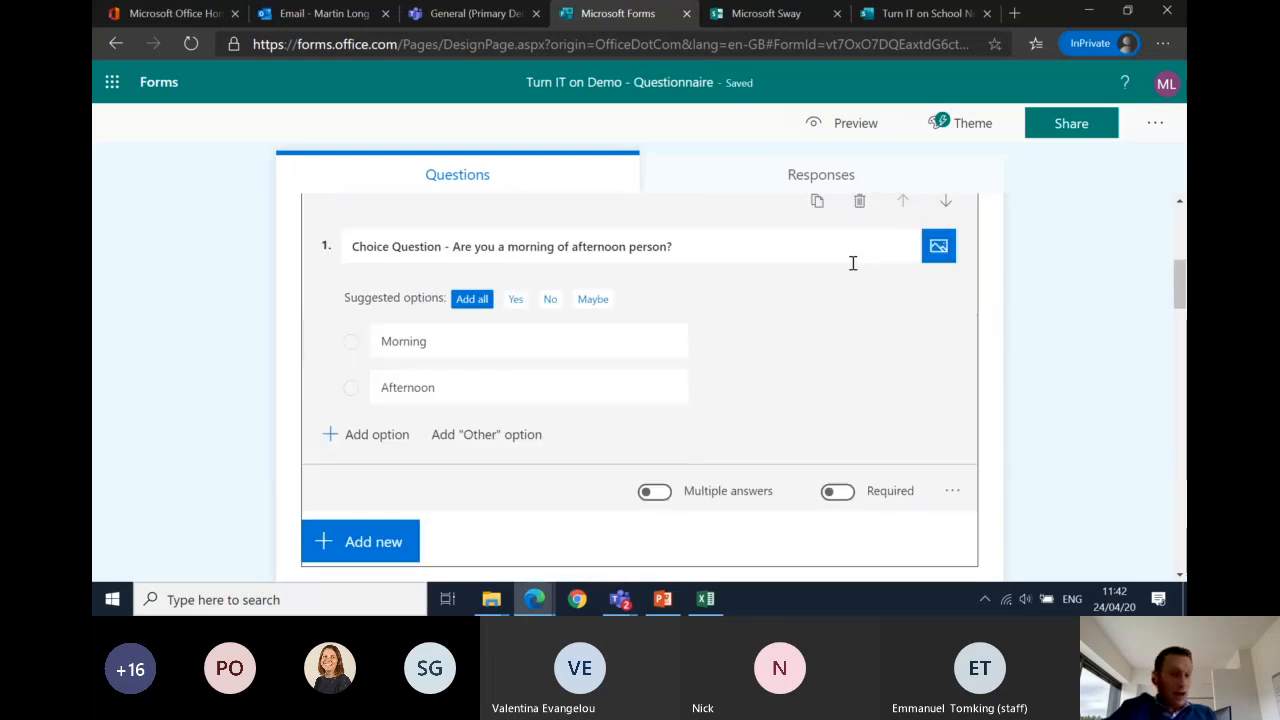
scroll(853, 263, down, 1)
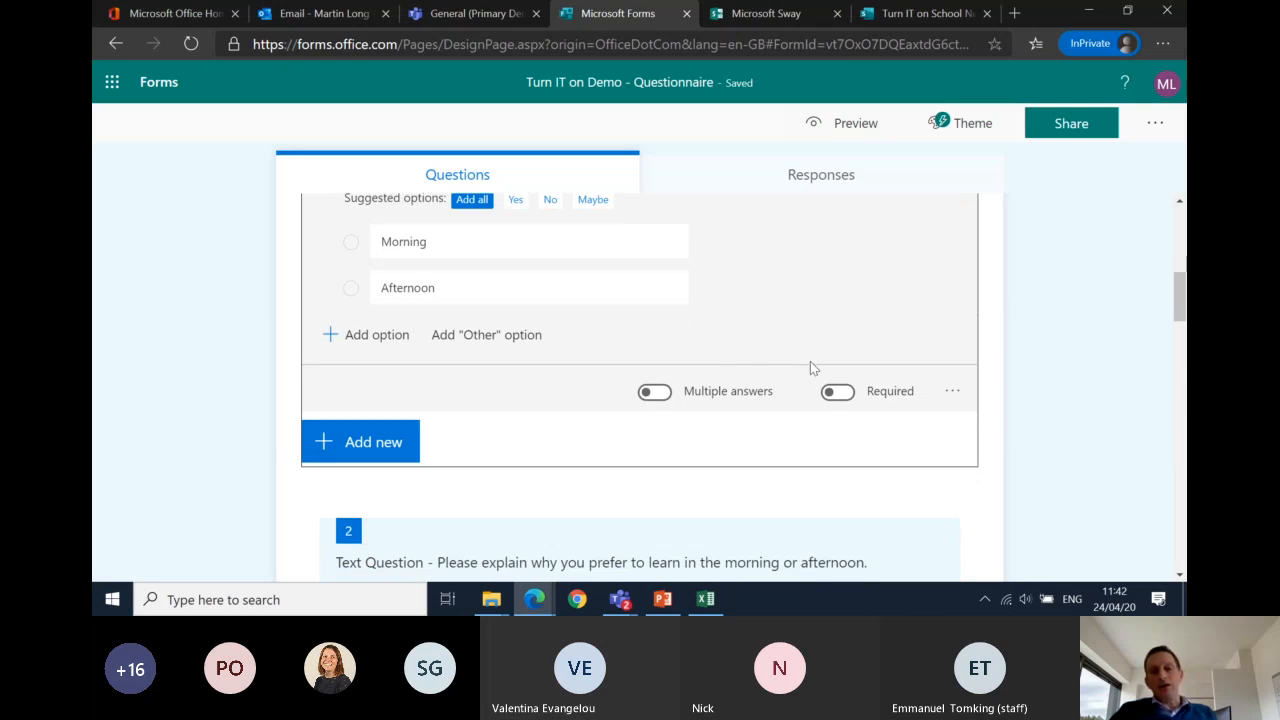
scroll(866, 366, up, 1)
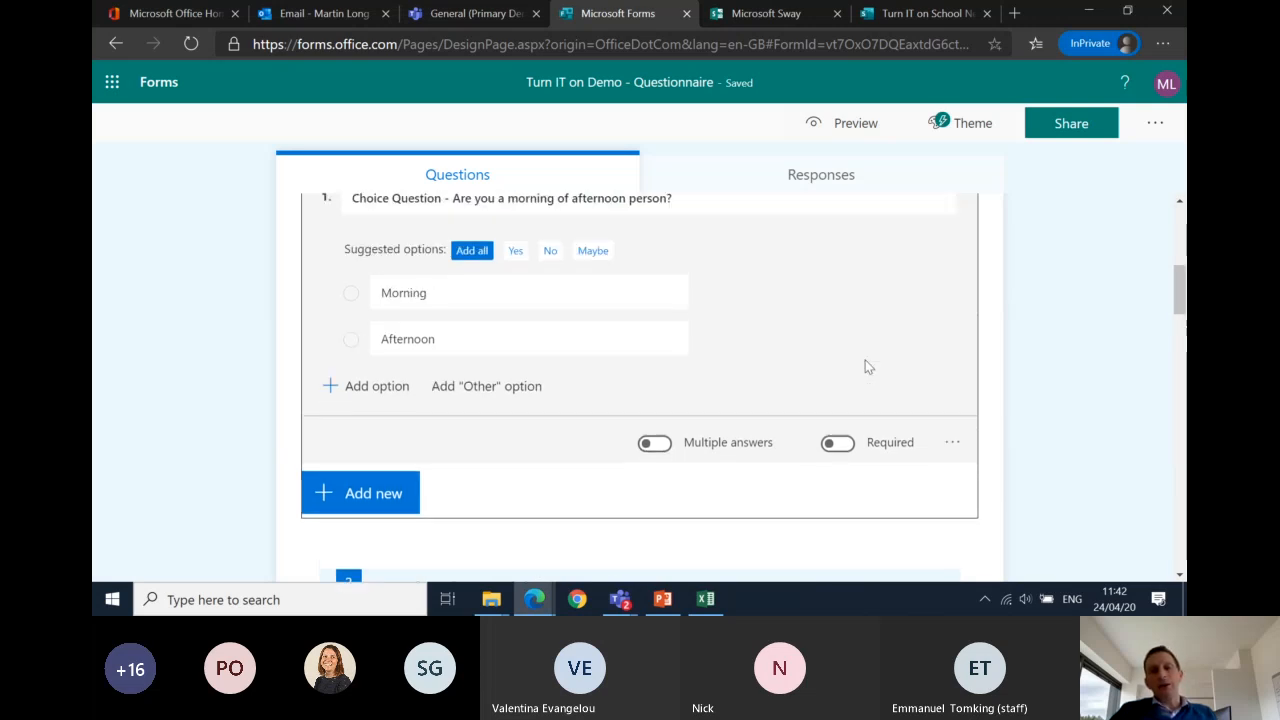
scroll(866, 362, up, 1)
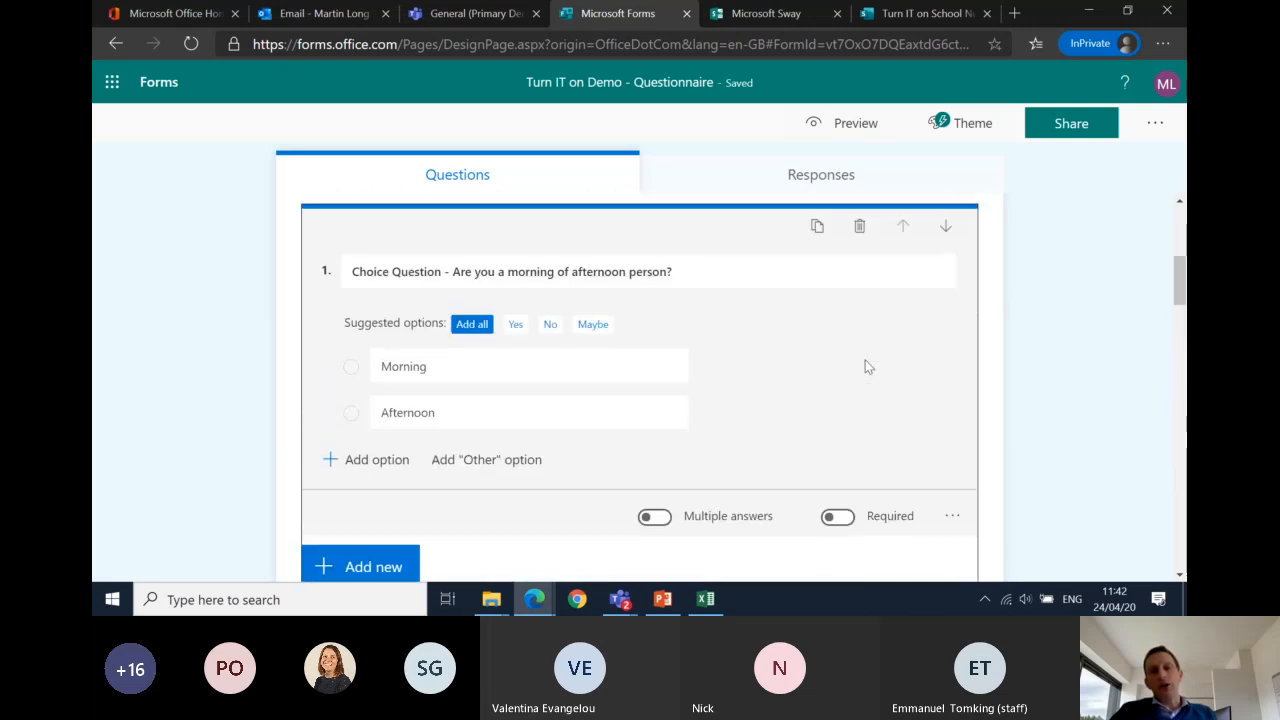
click(829, 519)
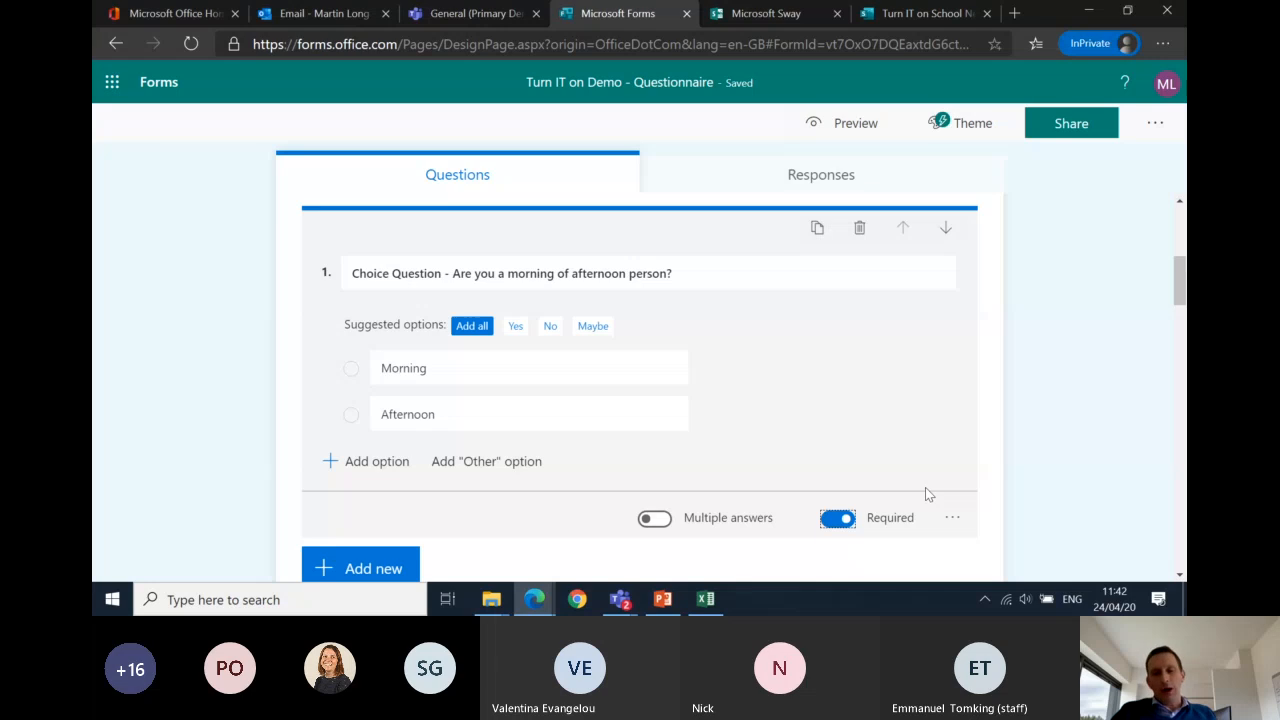
Step: Add the subtitle "We would like to know what time of day you work best." to question 1
scroll(925, 494, down, 1)
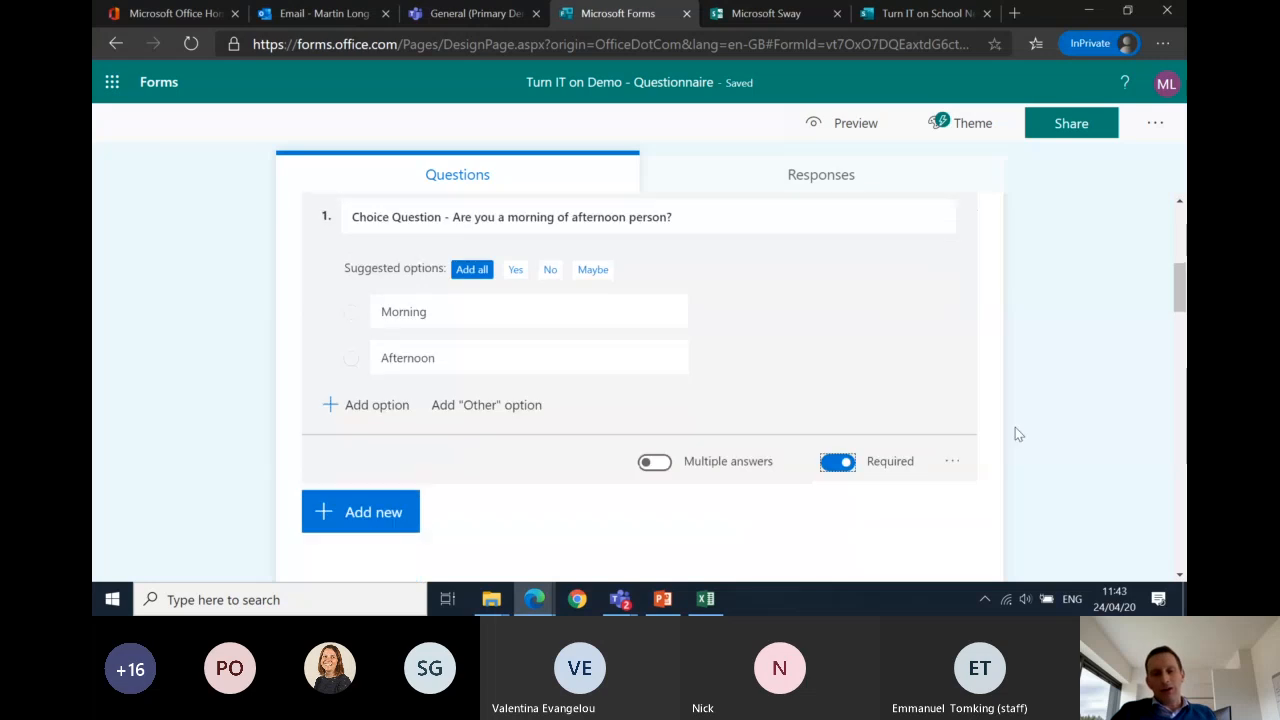
click(953, 455)
scroll(1114, 505, down, 1)
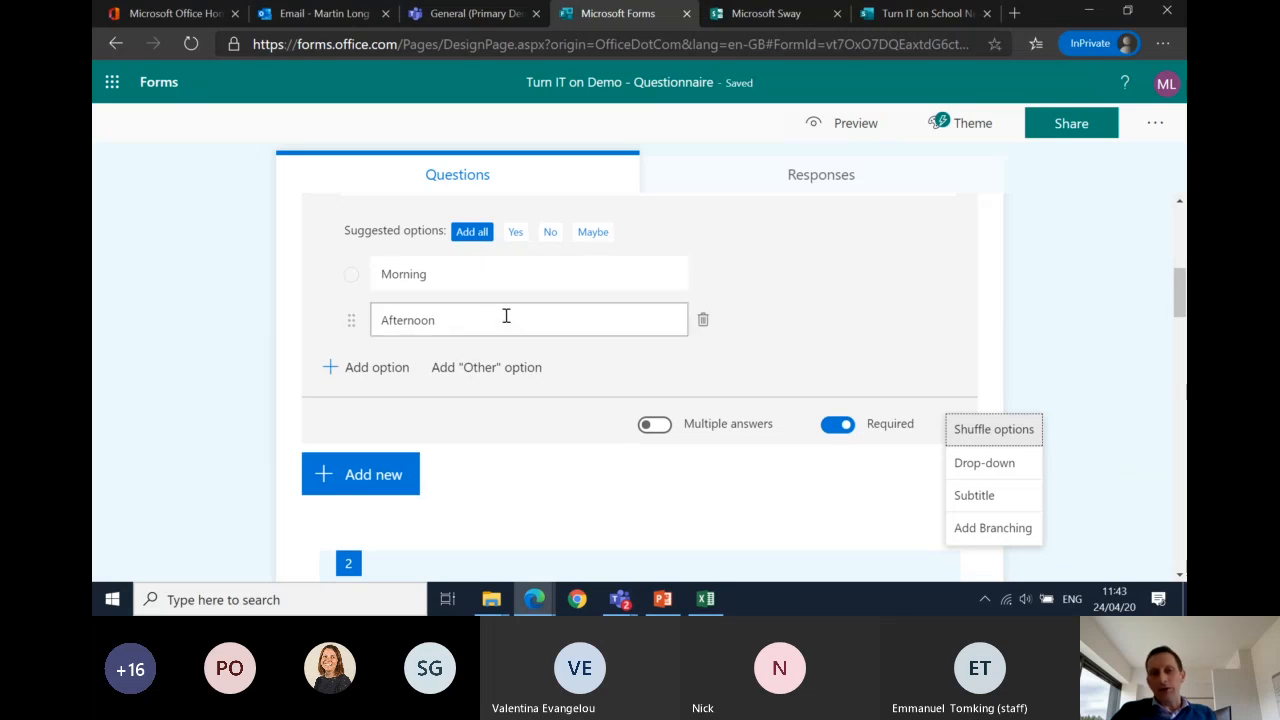
click(969, 497)
scroll(886, 374, up, 1)
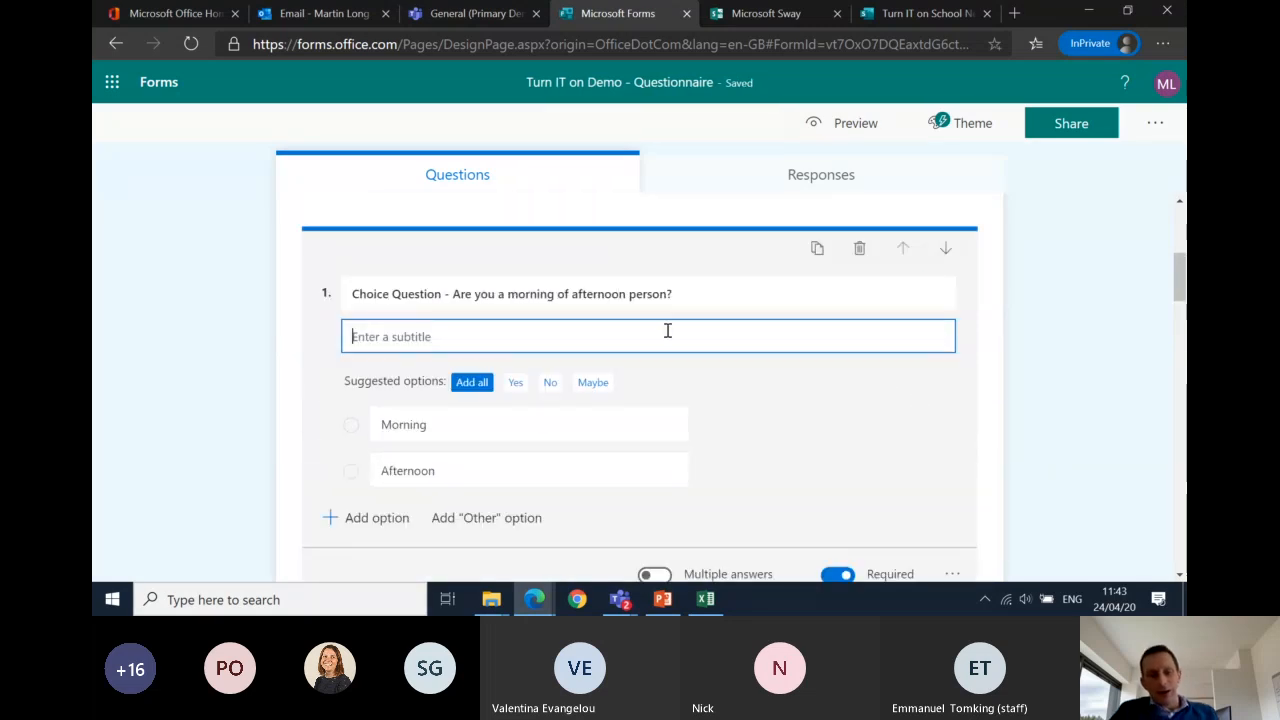
text(We)
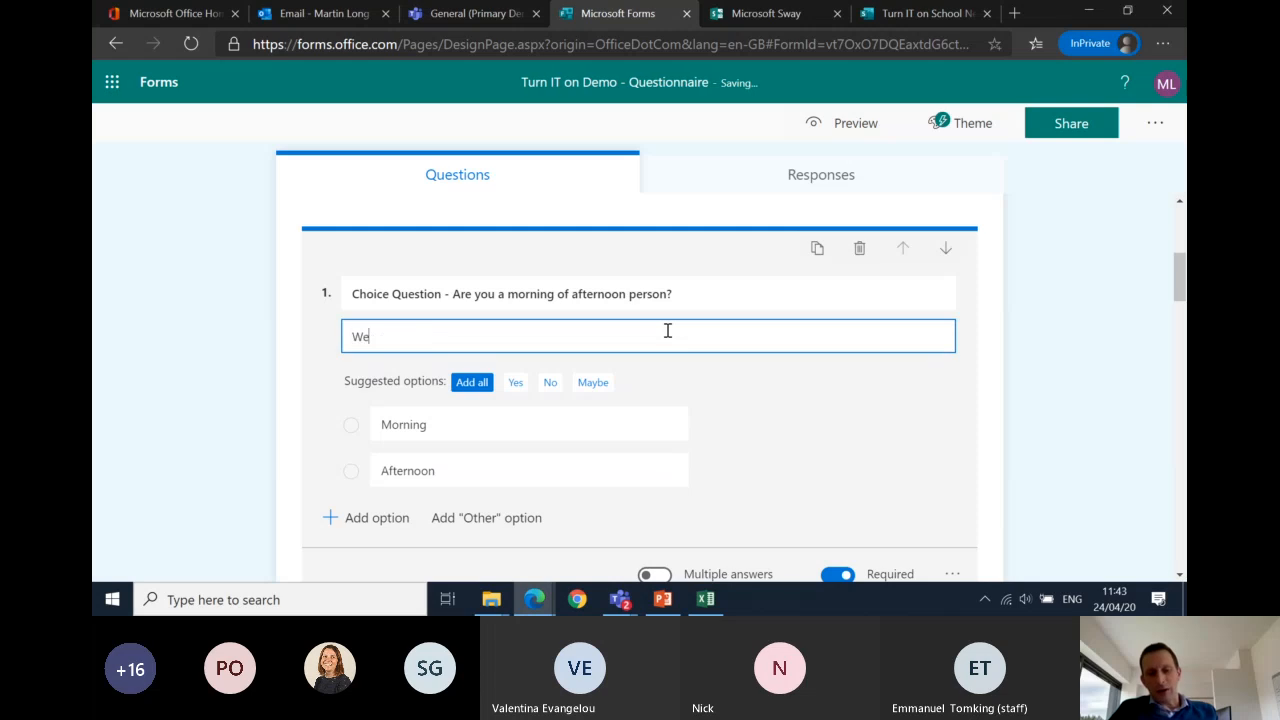
text( would like to know what to)
key(BackSpace)
text(ime of)
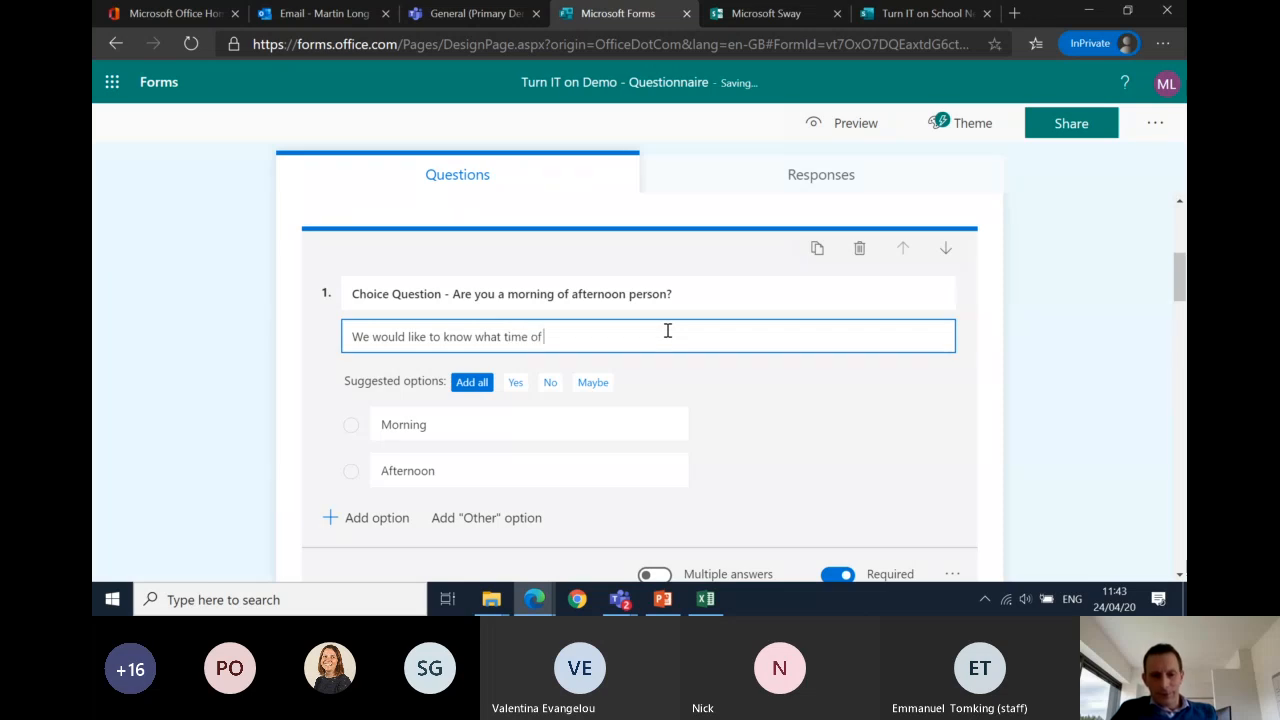
text( da)
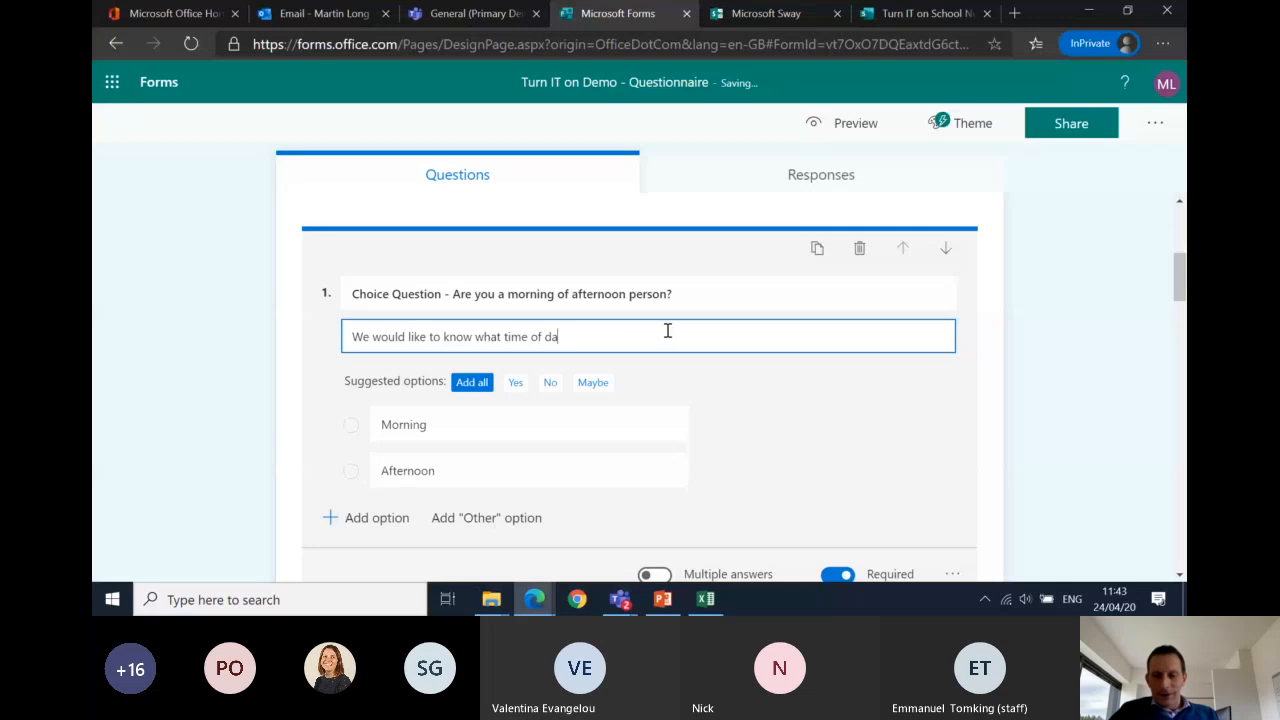
text(y oyu work best.)
click(573, 337)
key(BackSpace)
text(o)
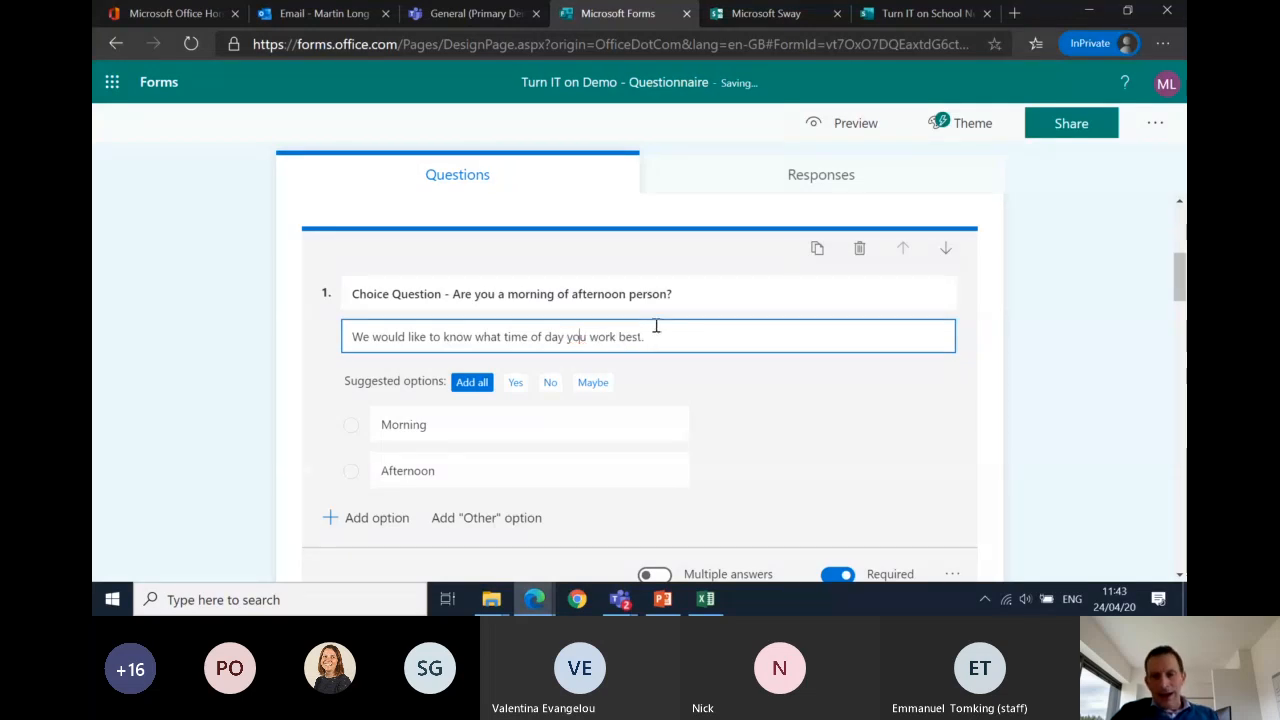
click(1040, 420)
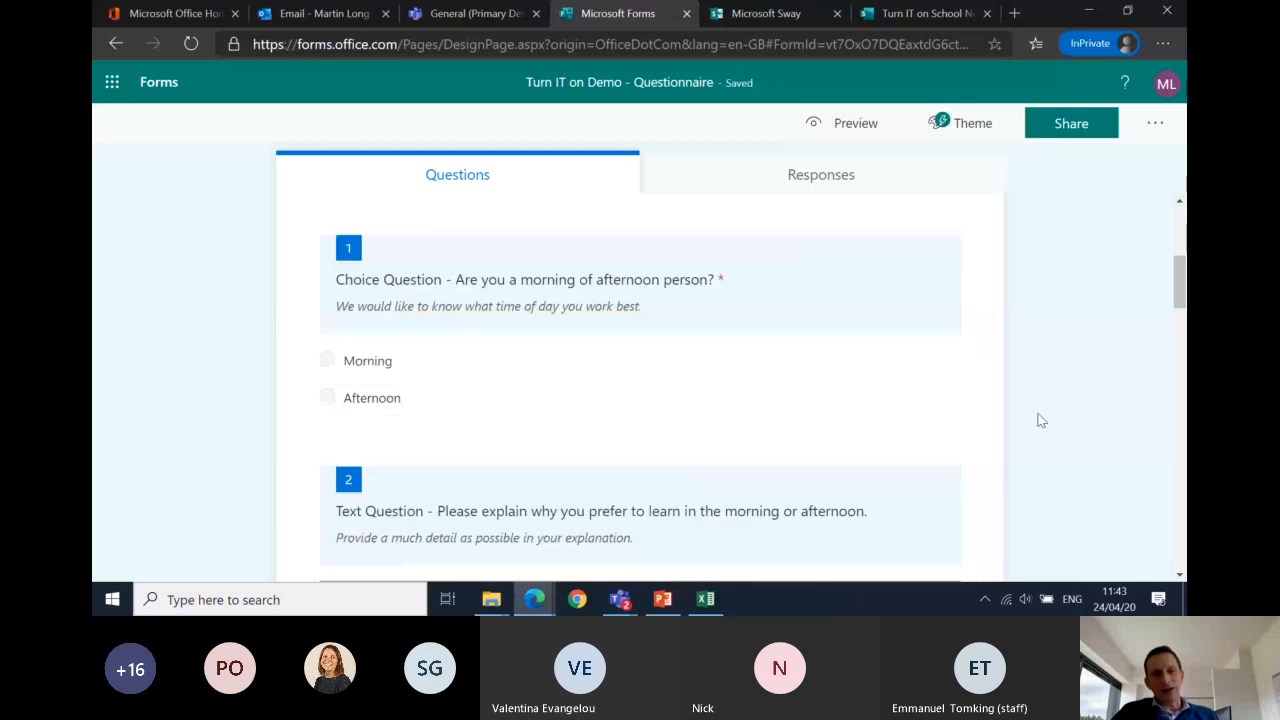
Step: Turn on the long answer setting for text question 2 and look through its additional settings
scroll(684, 384, down, 2)
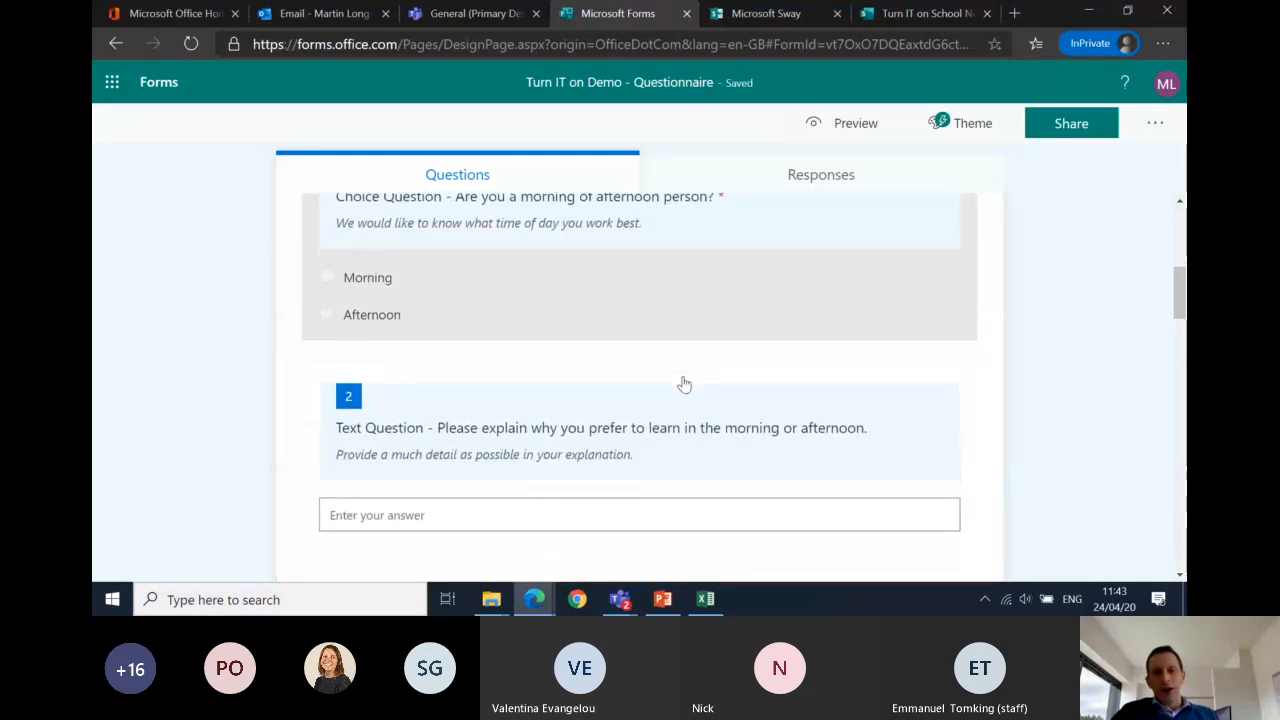
scroll(684, 384, down, 3)
click(790, 278)
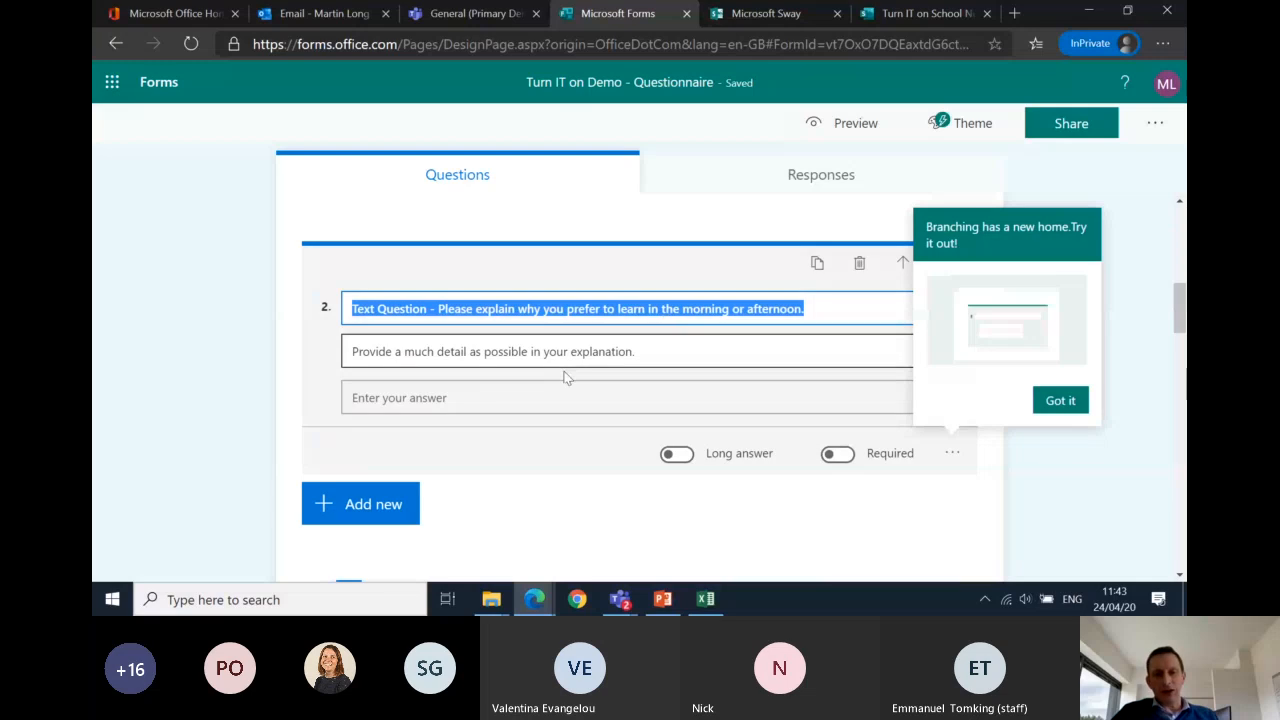
click(1075, 401)
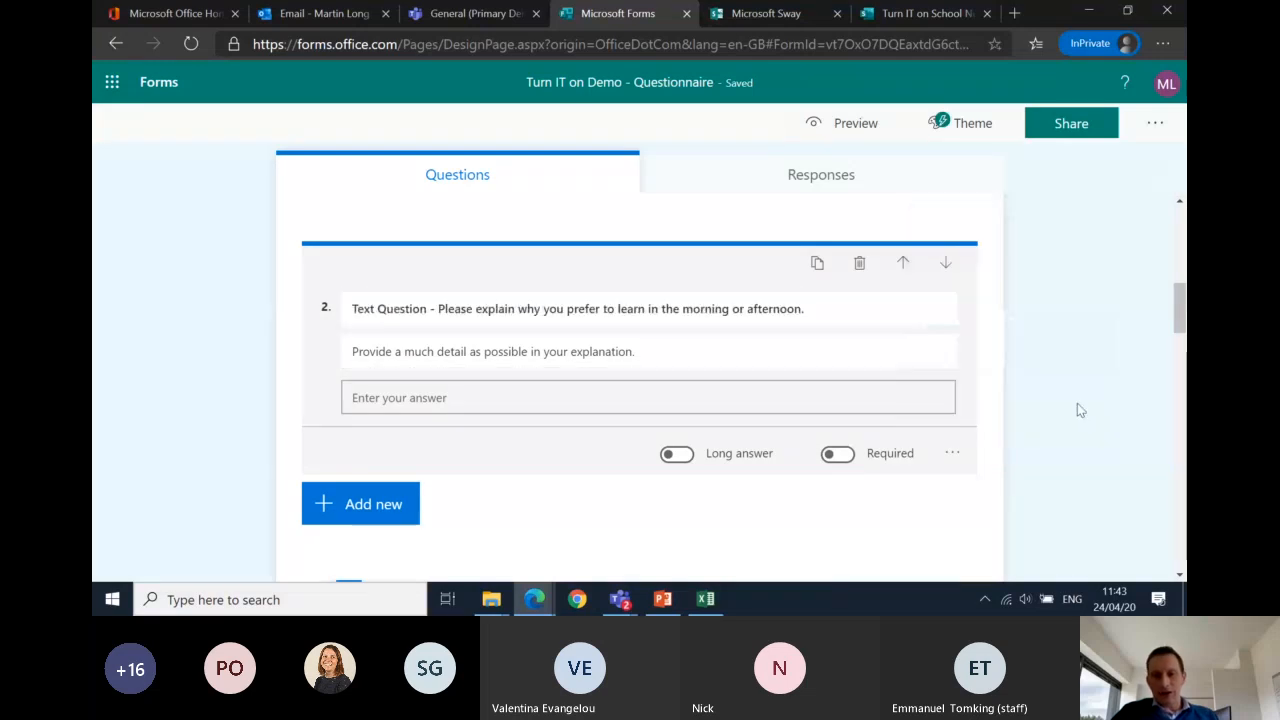
scroll(743, 340, down, 1)
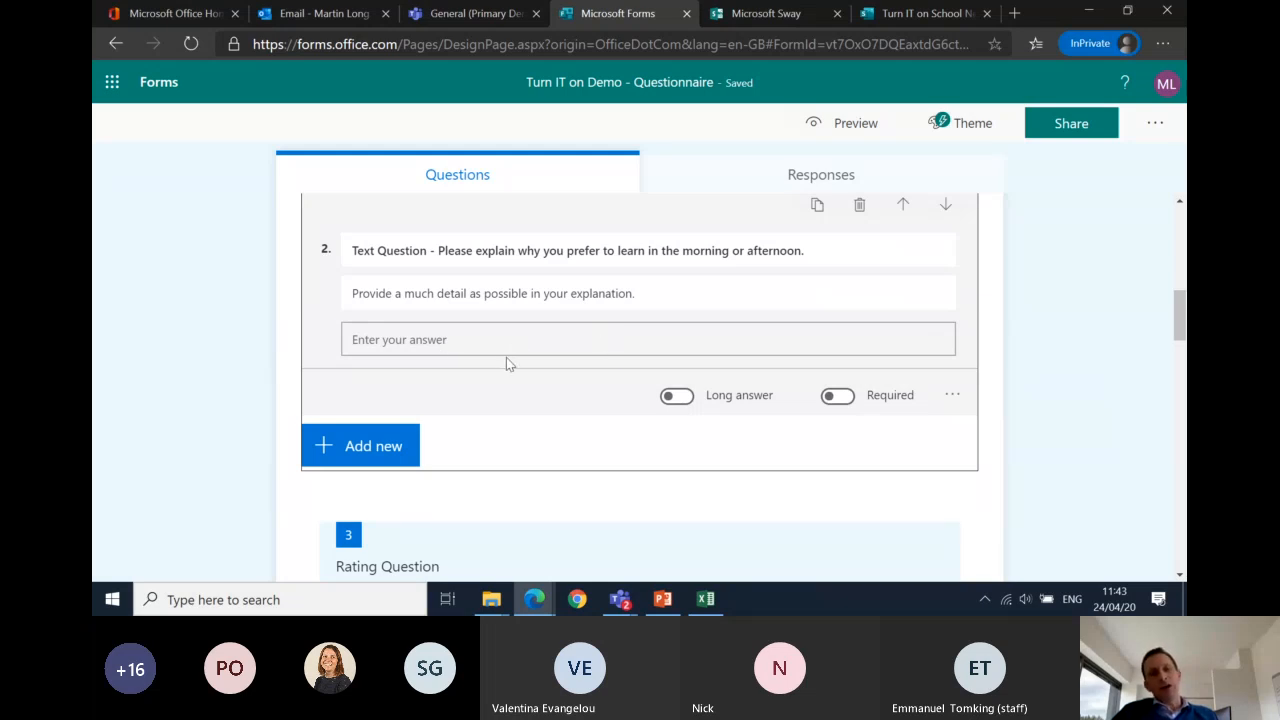
click(676, 395)
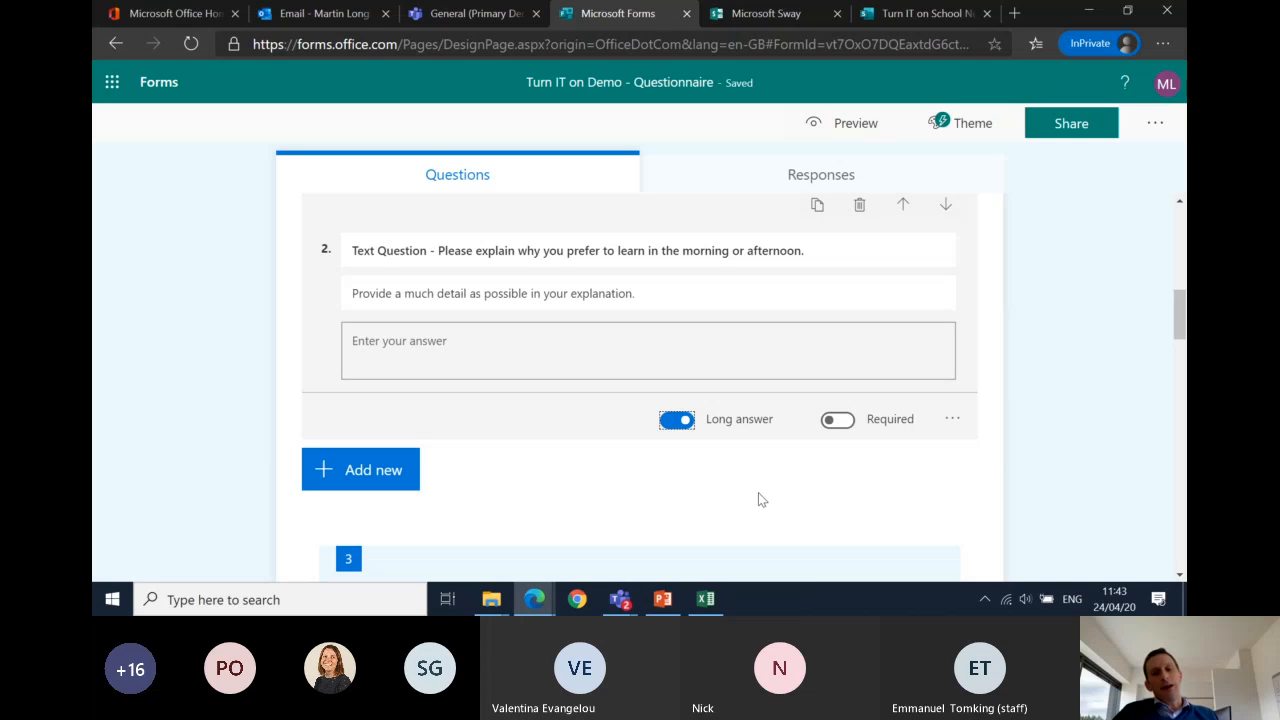
click(955, 424)
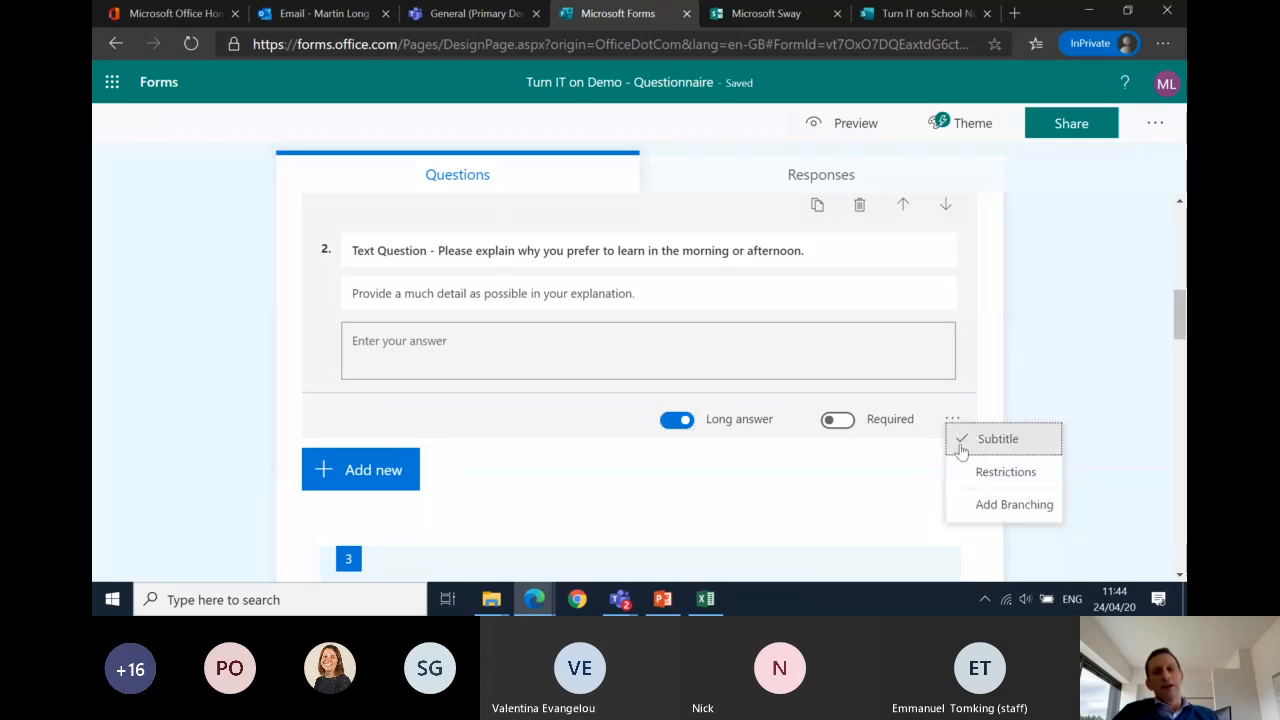
click(1047, 358)
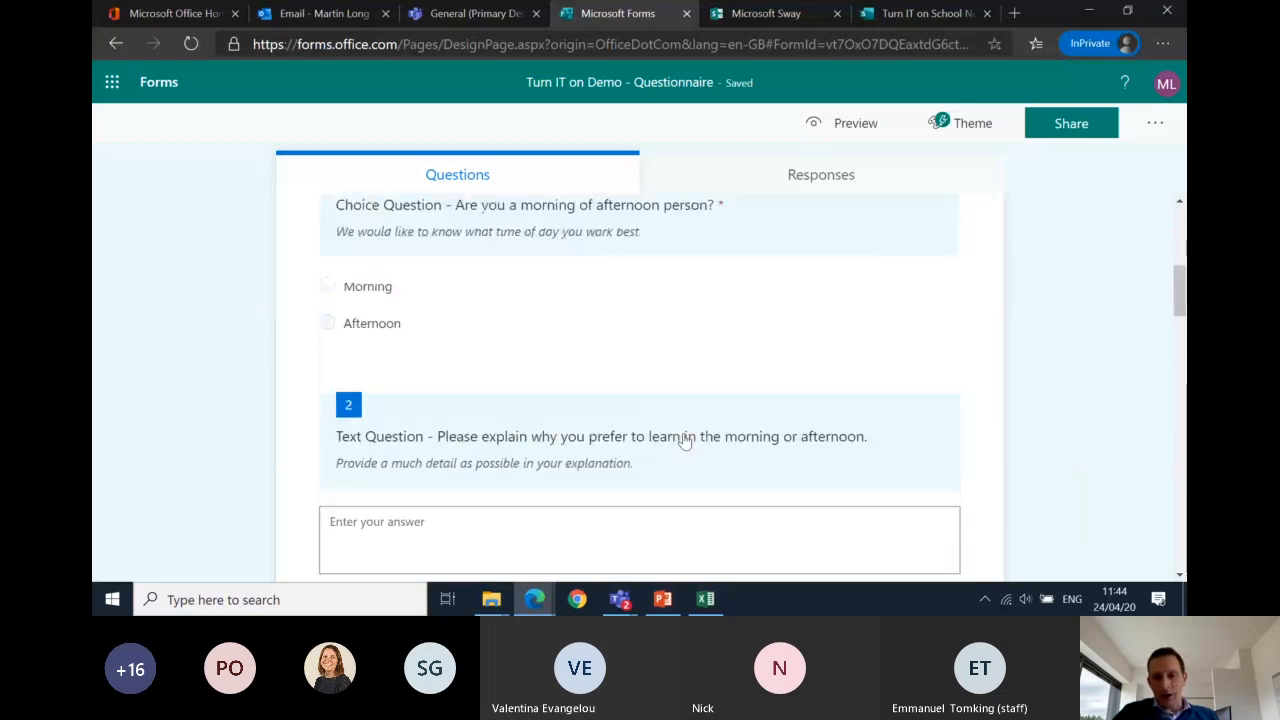
Step: Add branching to question 1 so that Morning goes to text question 2 and Afternoon goes to rating question 3
click(926, 377)
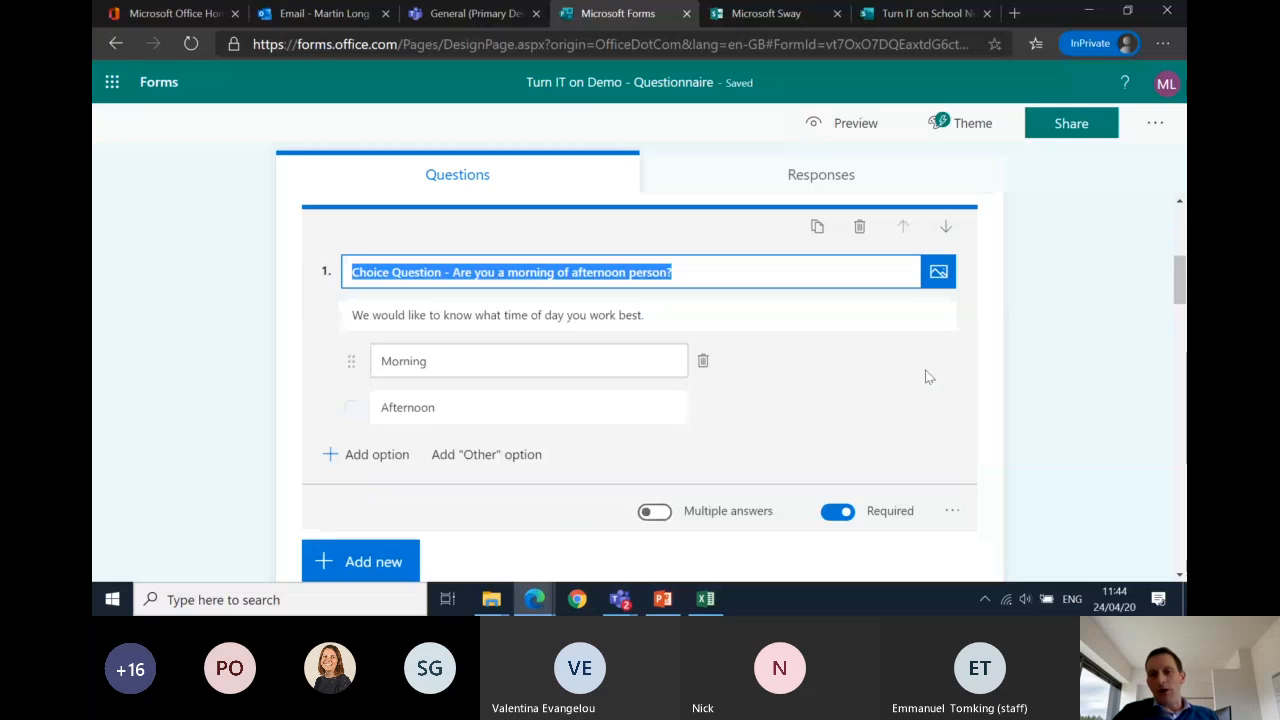
scroll(926, 377, down, 1)
click(953, 400)
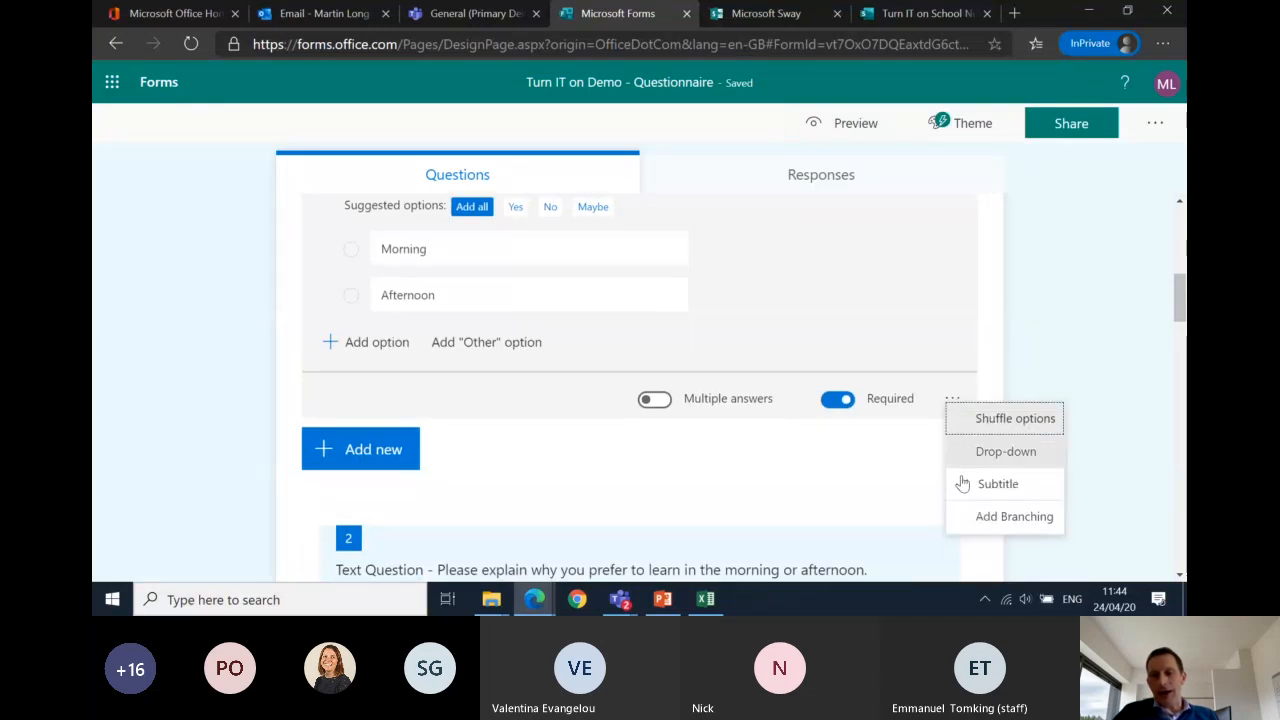
click(977, 526)
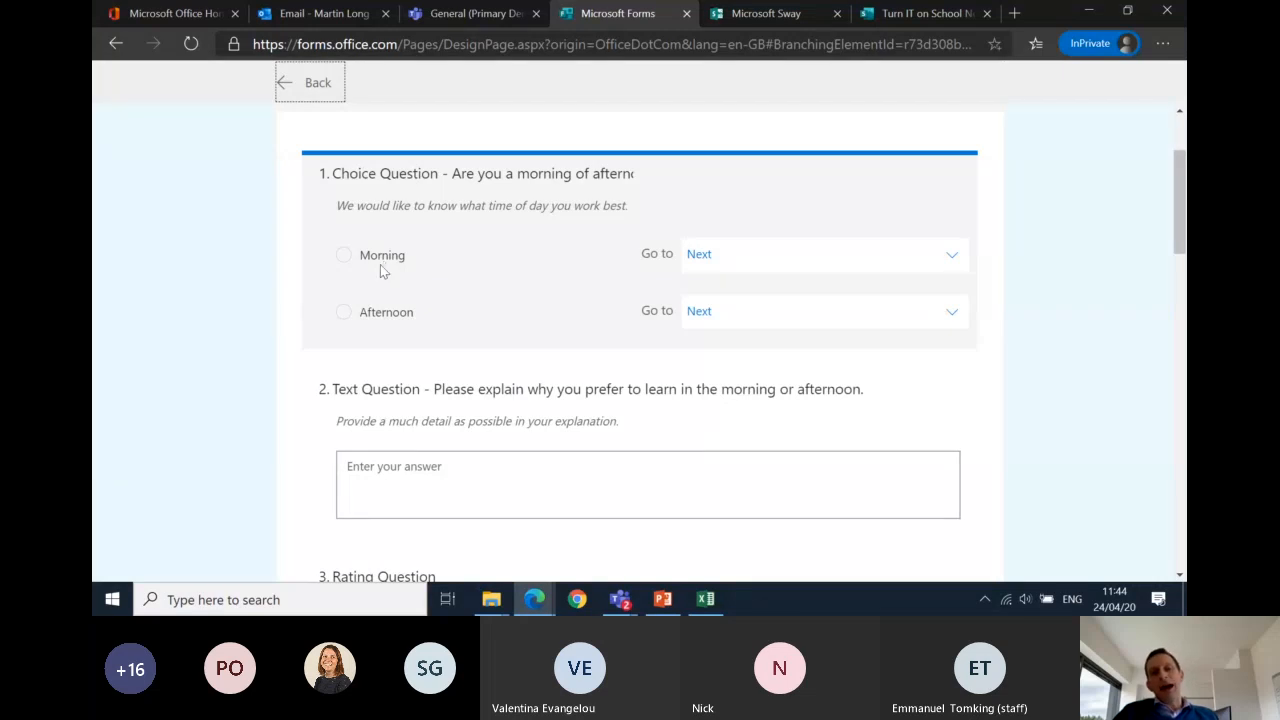
click(952, 255)
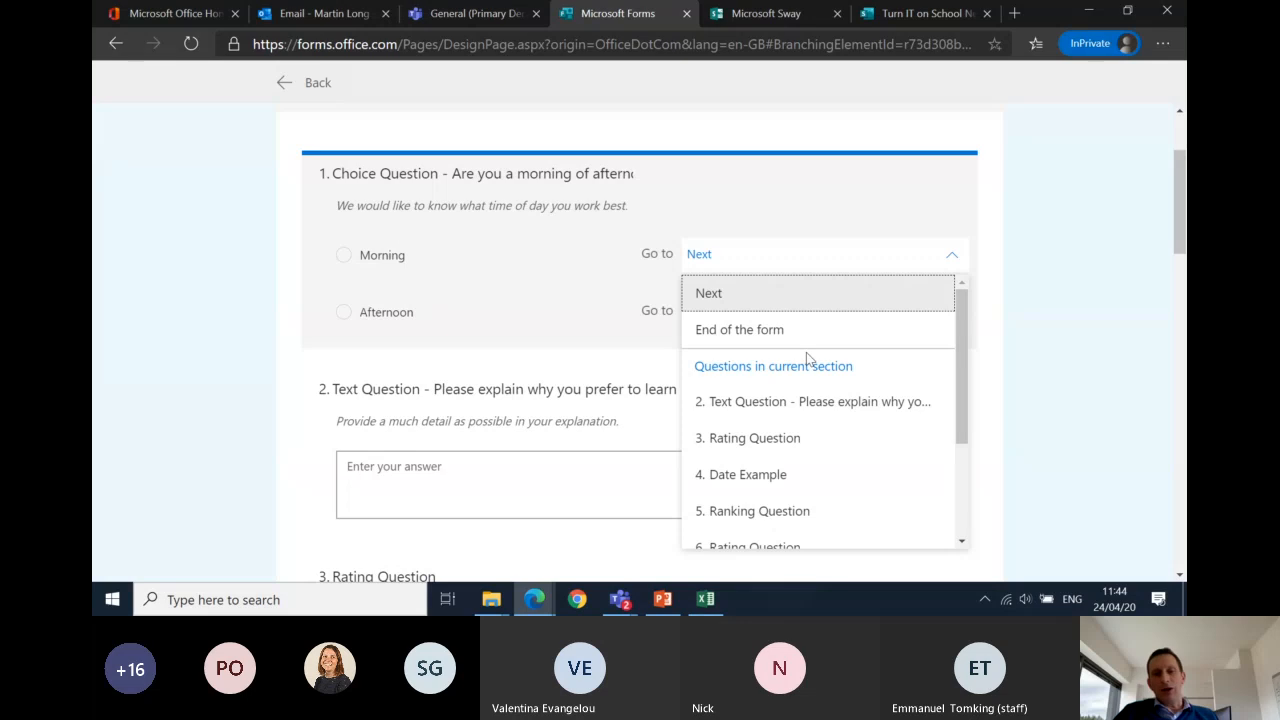
click(800, 405)
click(953, 315)
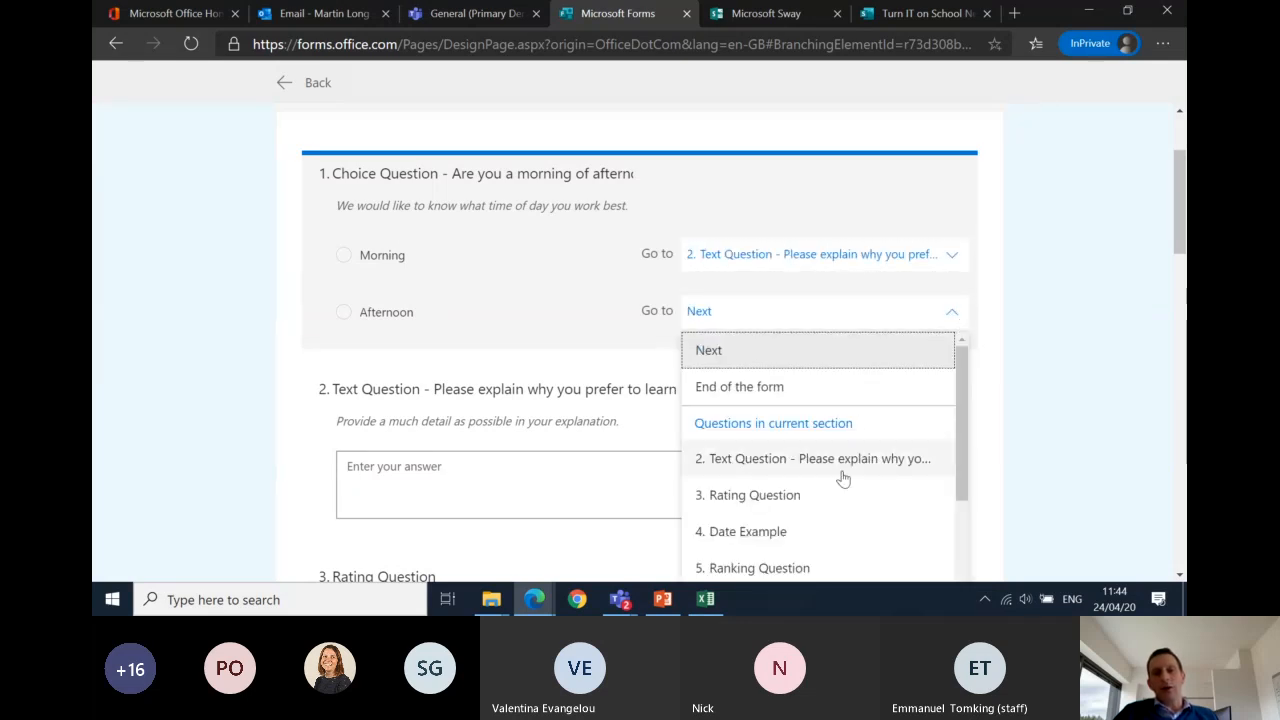
click(830, 494)
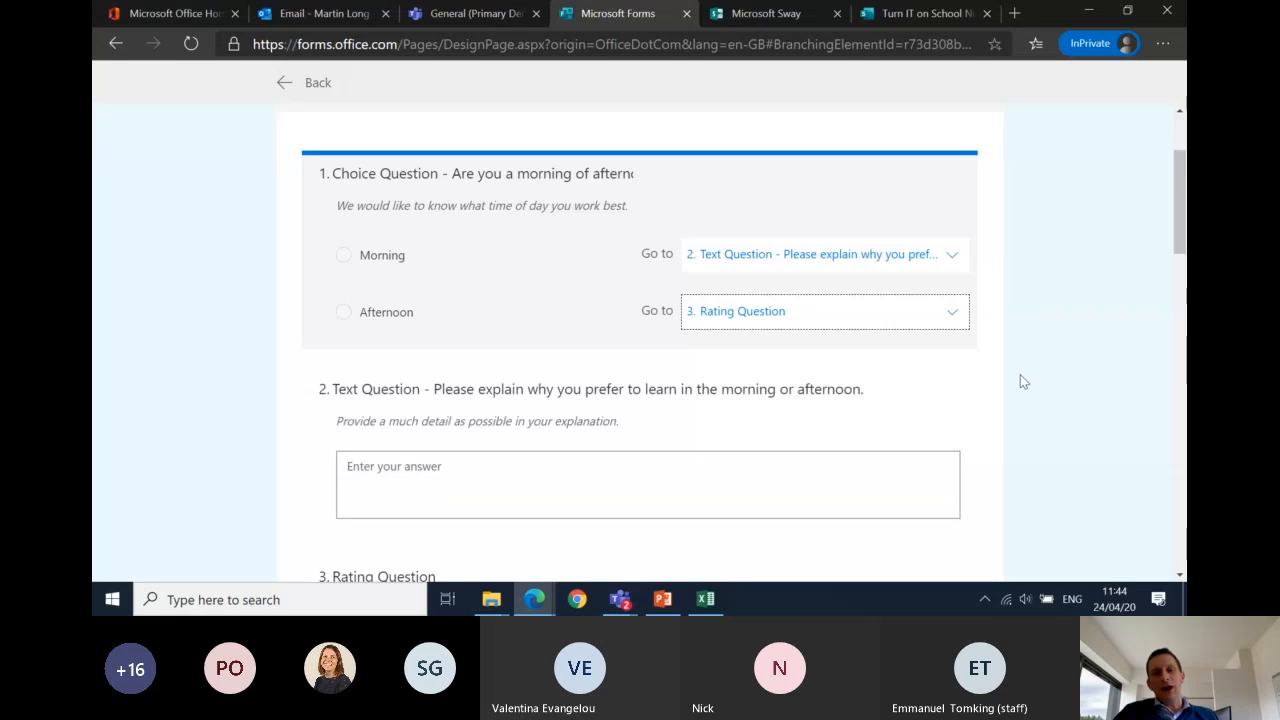
scroll(774, 449, down, 1)
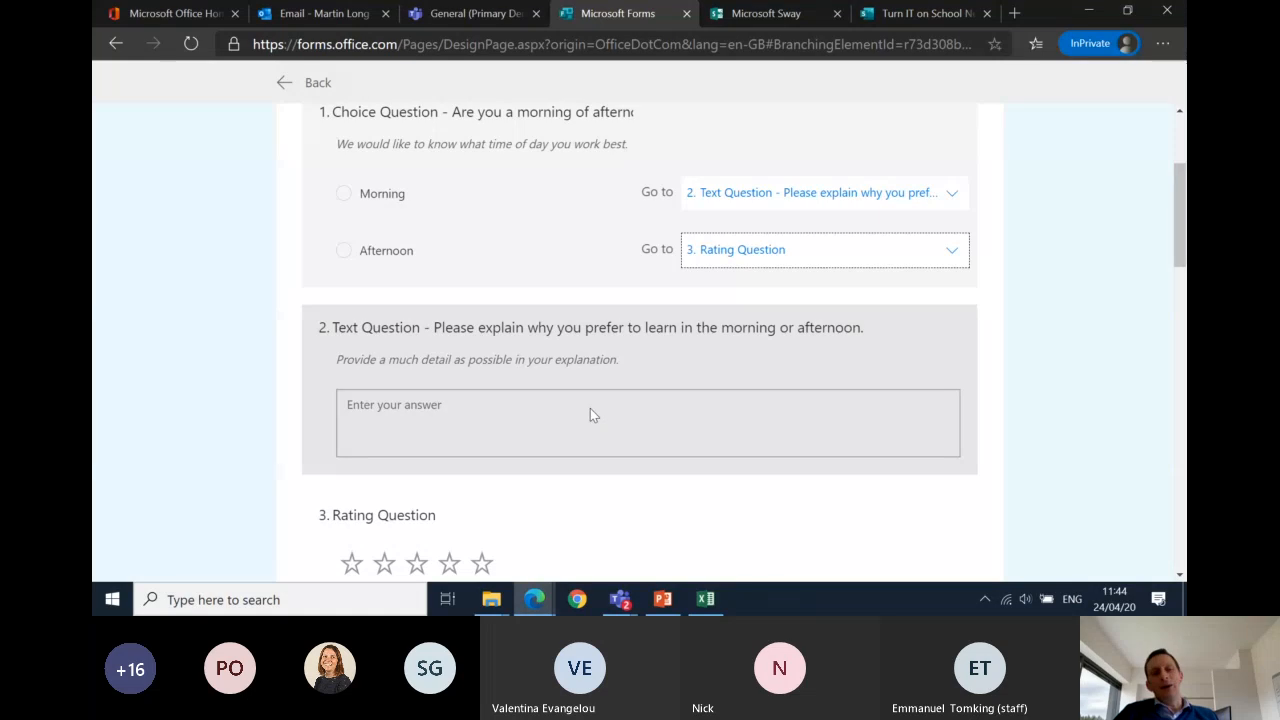
scroll(508, 402, down, 3)
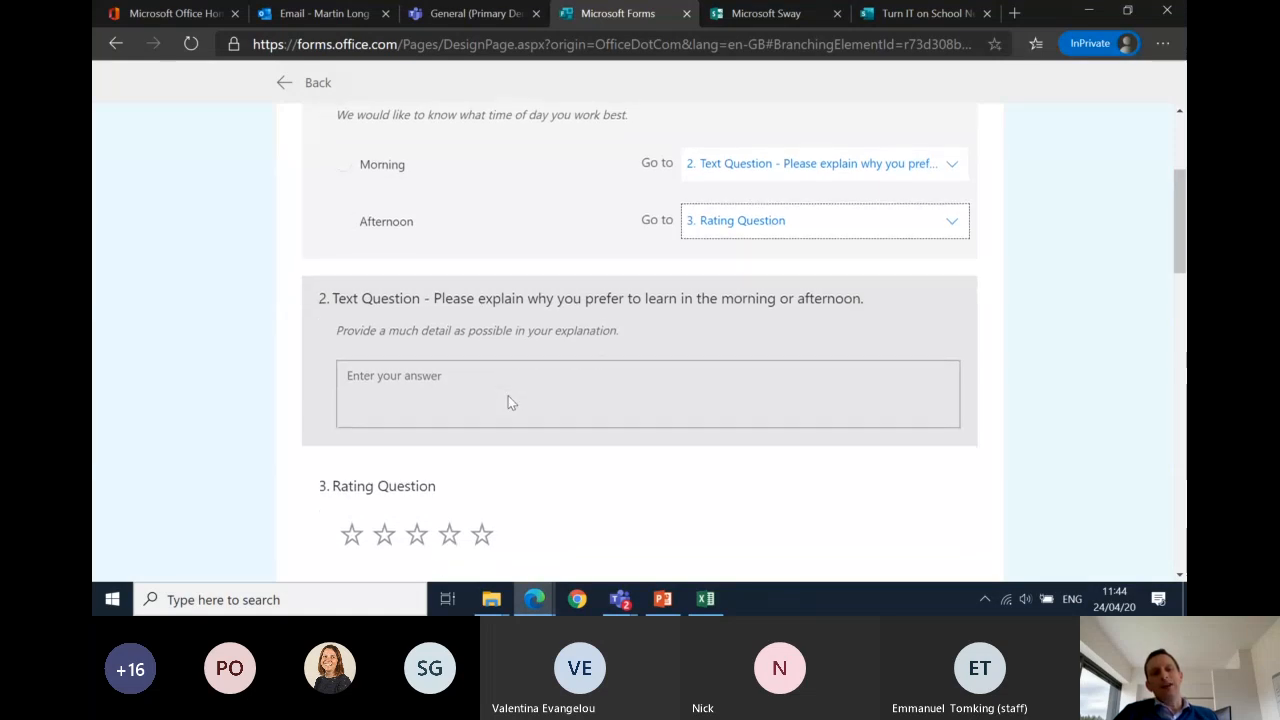
scroll(574, 363, up, 4)
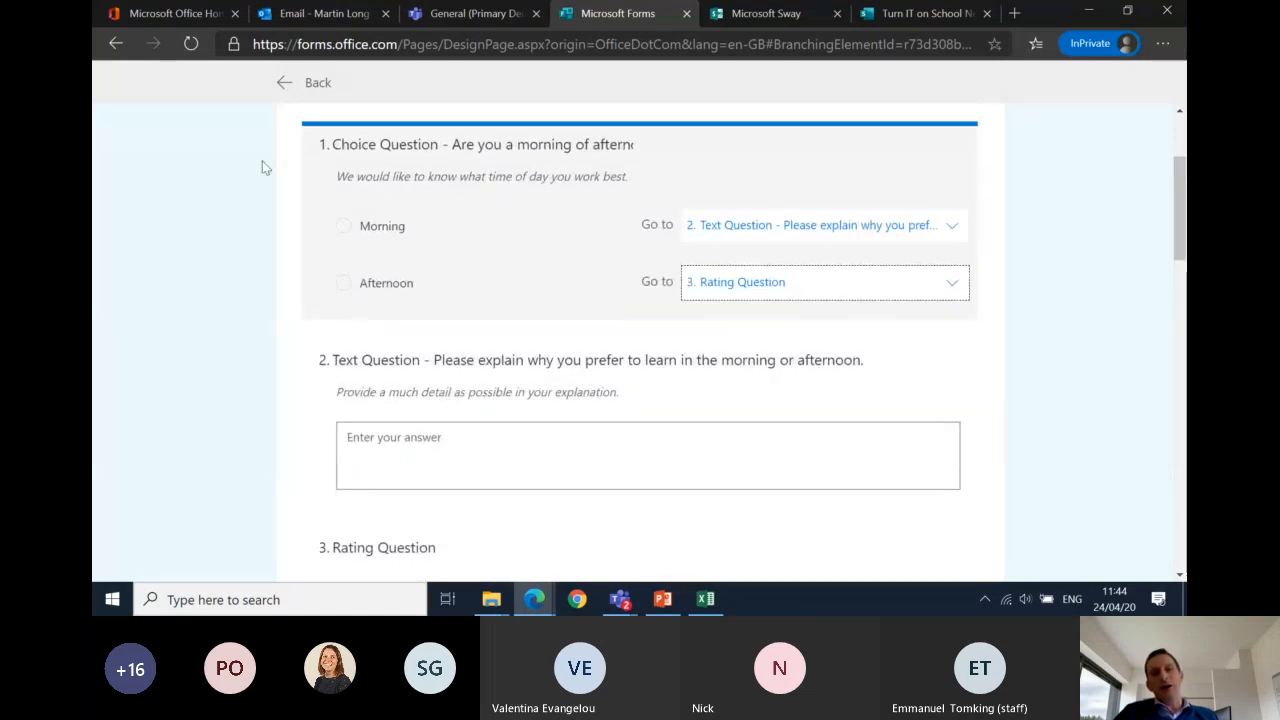
click(288, 83)
Step: Add a new text question directly after question 2, using a copy of question 2's title as its title
scroll(626, 376, down, 3)
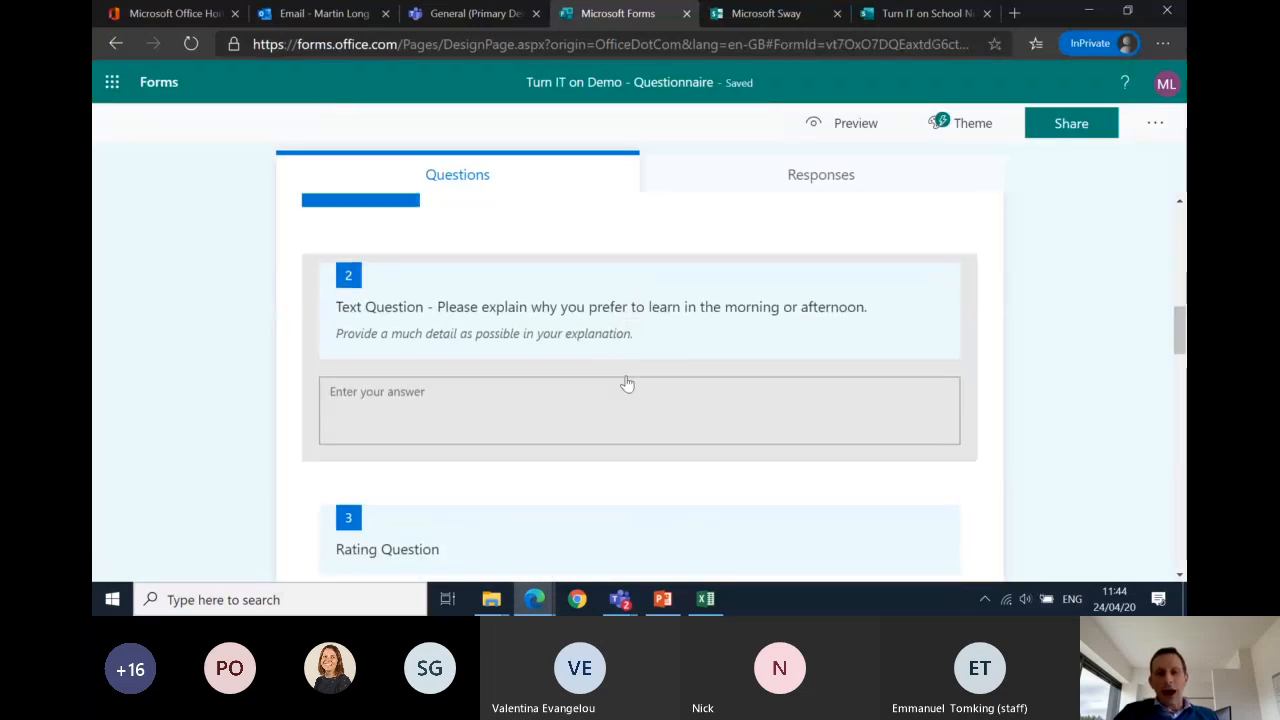
click(641, 292)
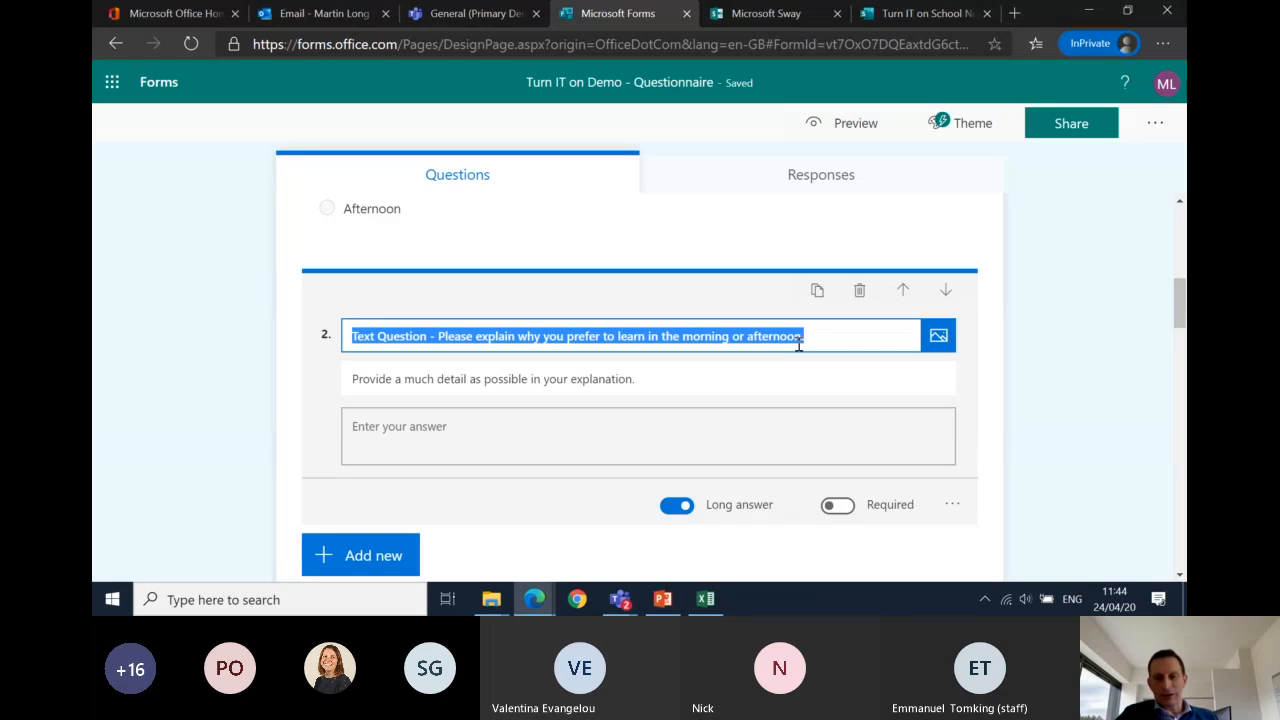
click(1045, 387)
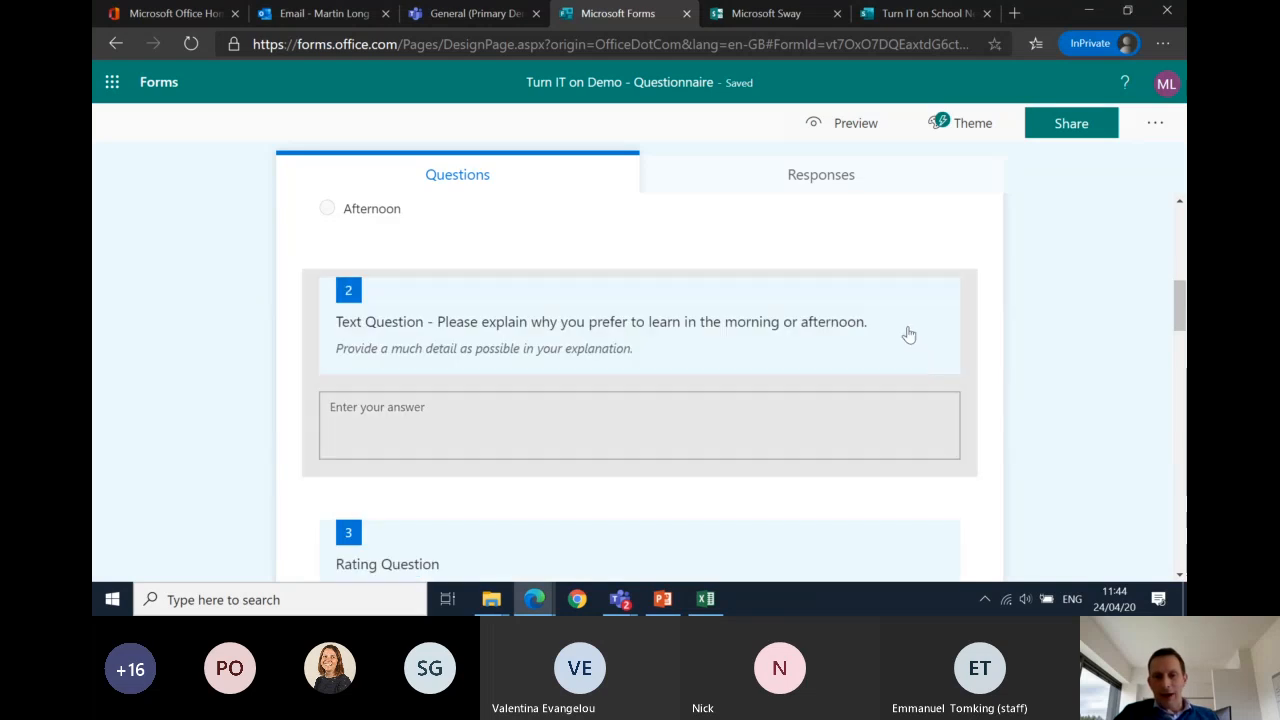
click(765, 444)
key(ctrl+c)
scroll(560, 480, down, 2)
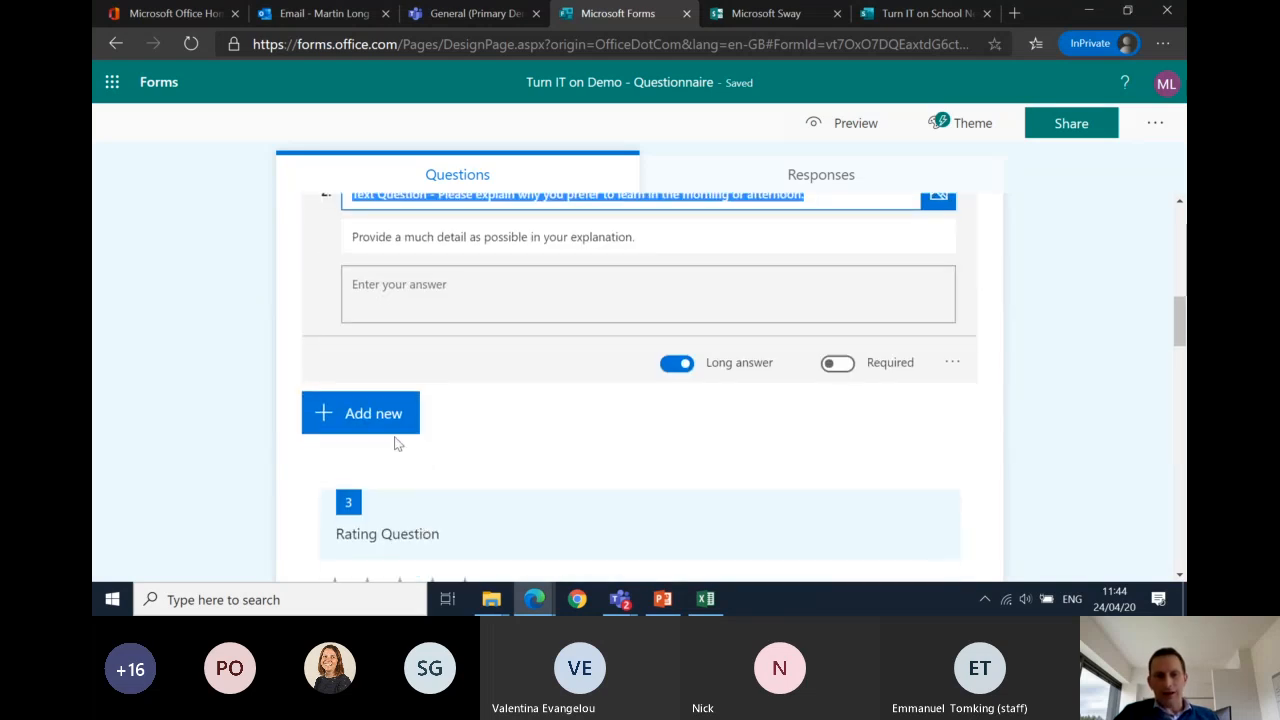
click(388, 418)
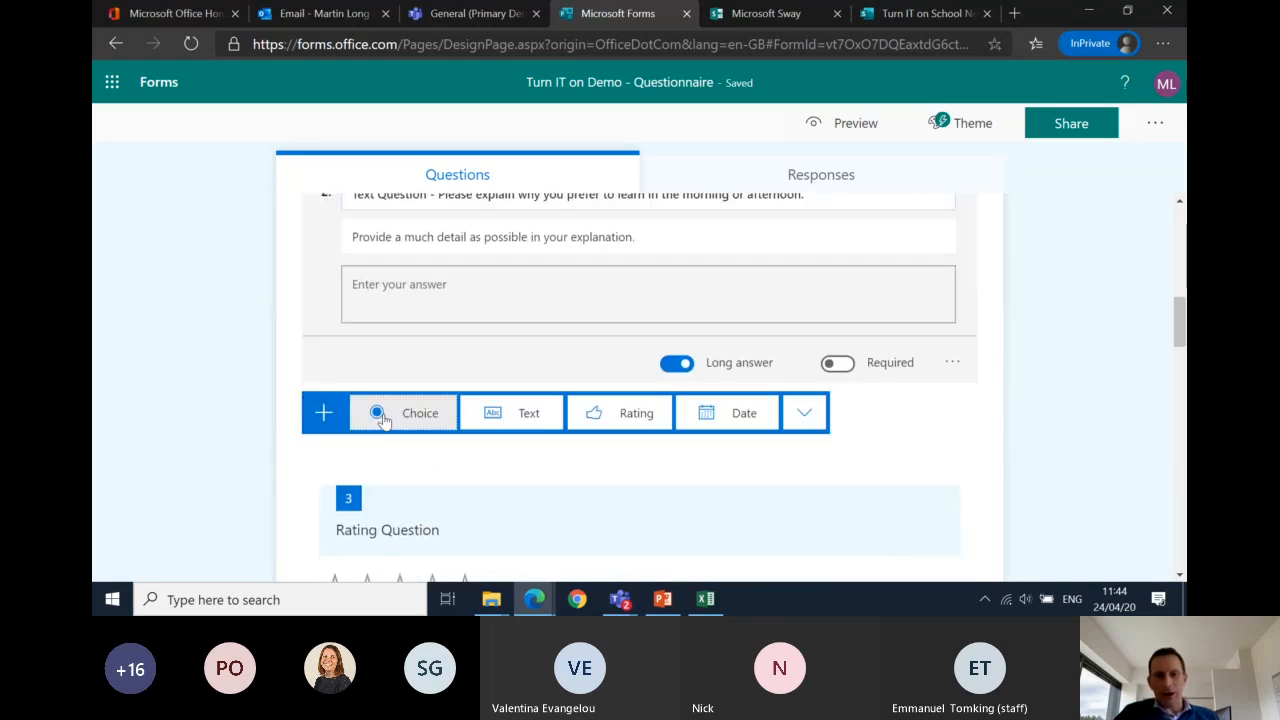
click(510, 420)
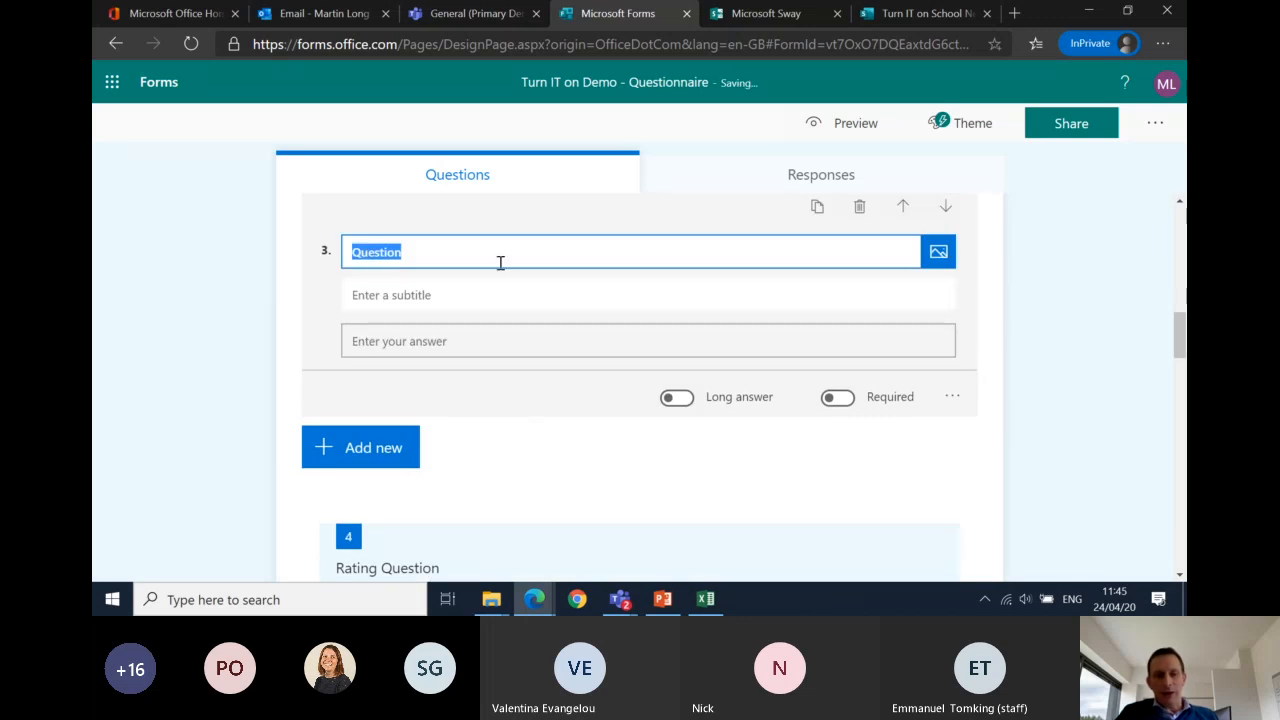
key(ctrl+v)
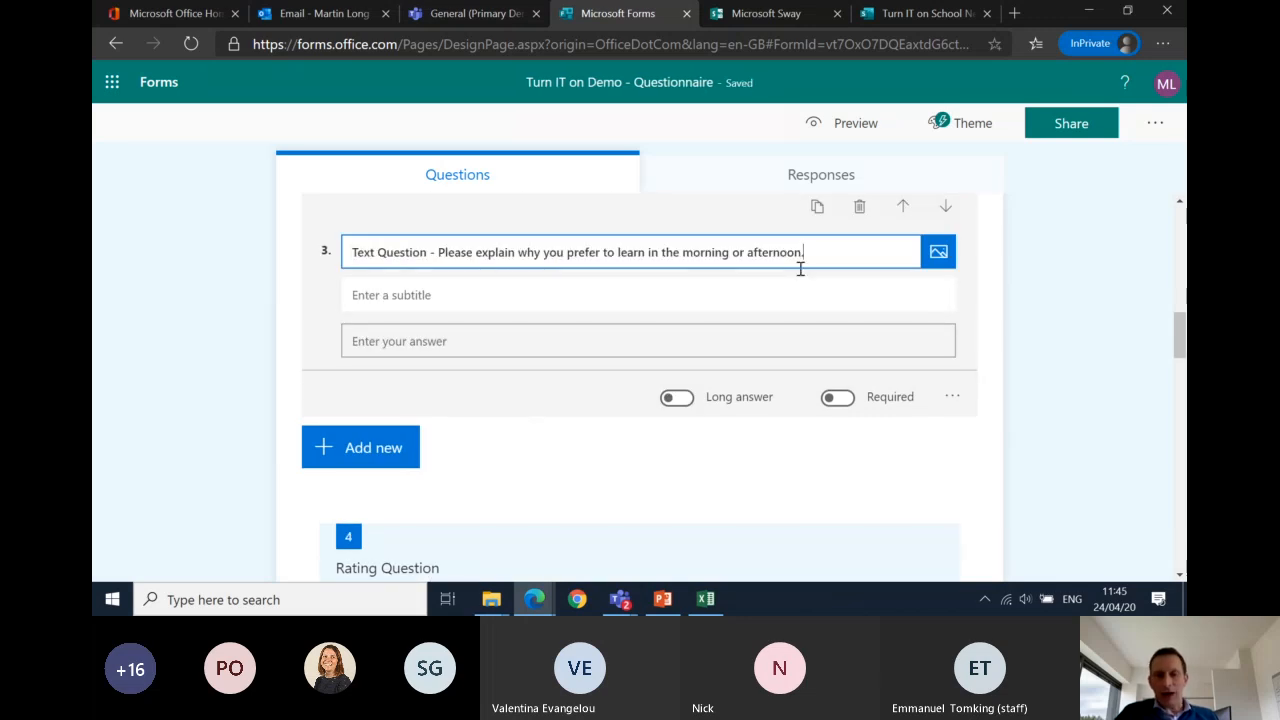
Step: Remove "morning or" from the title of the new question 3 so it asks only about the afternoon
click(745, 252)
key(BackSpace)
key(BackSpace)
key(BackSpace)
key(BackSpace)
key(BackSpace)
key(BackSpace)
key(BackSpace)
key(BackSpace)
key(BackSpace)
key(BackSpace)
key(BackSpace)
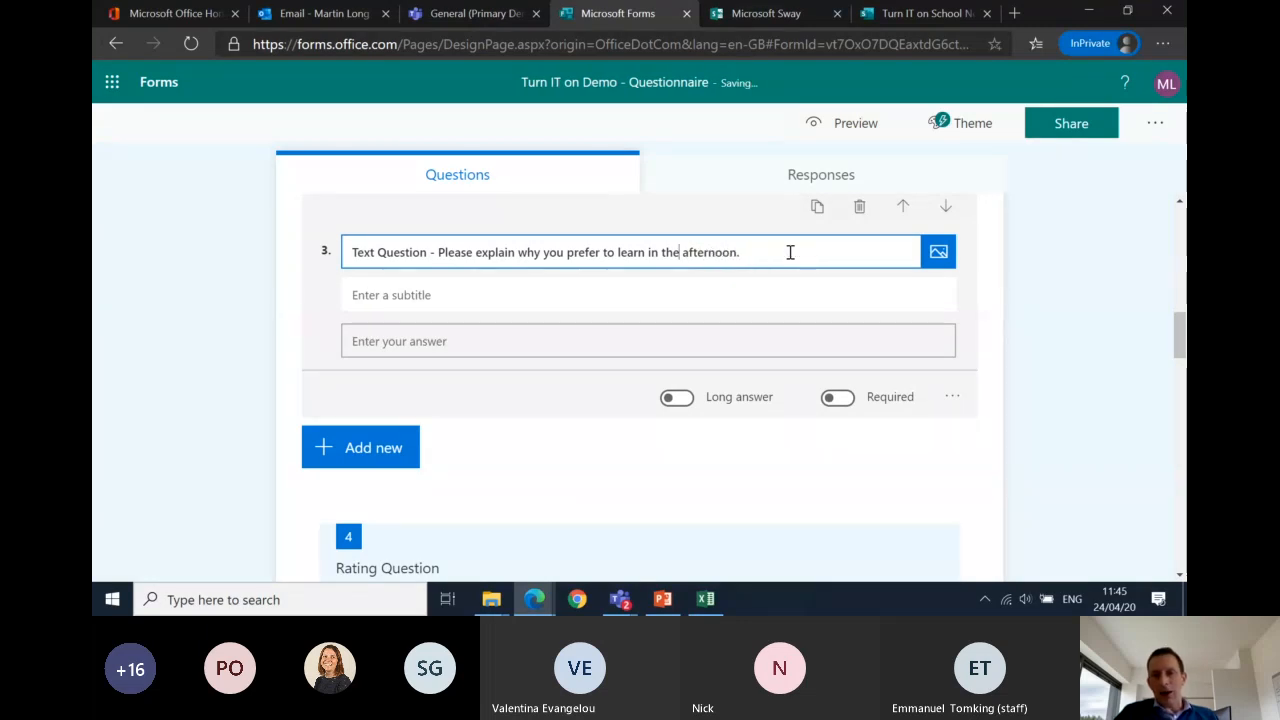
click(1095, 320)
Step: Remove "or afternoon" from the title of text question 2 so it asks only about the morning
scroll(1100, 322, up, 3)
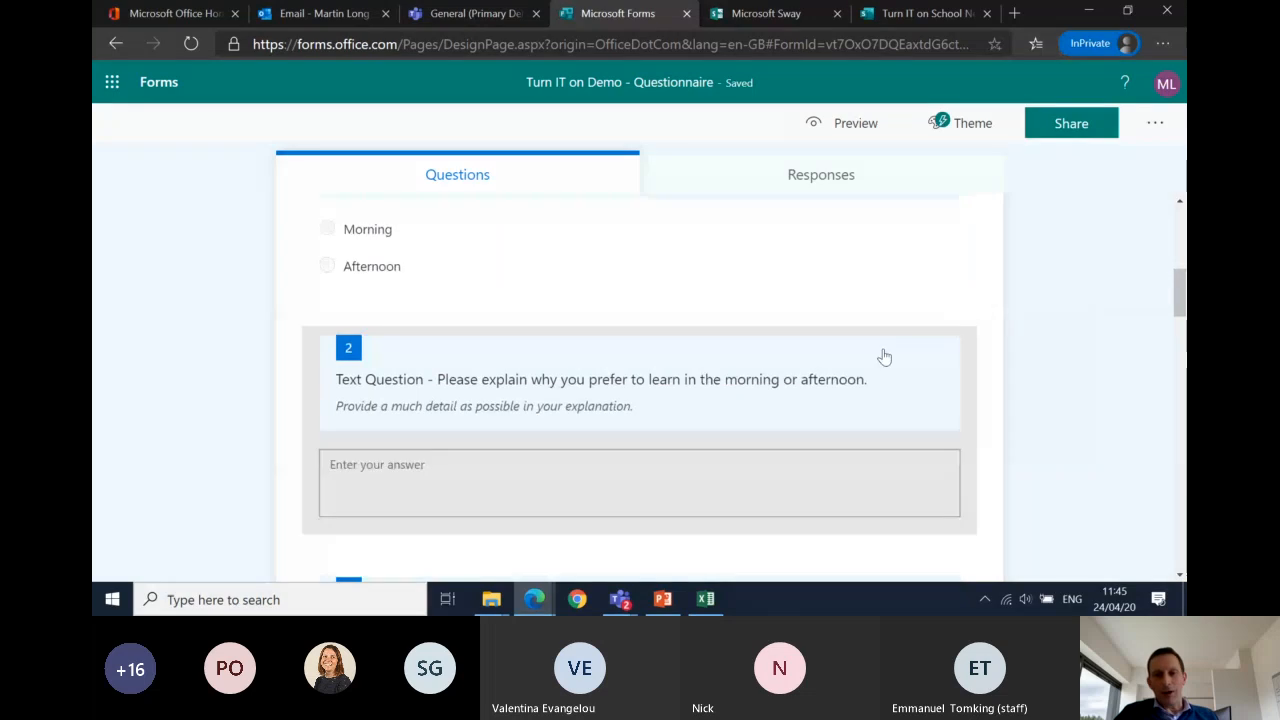
click(886, 360)
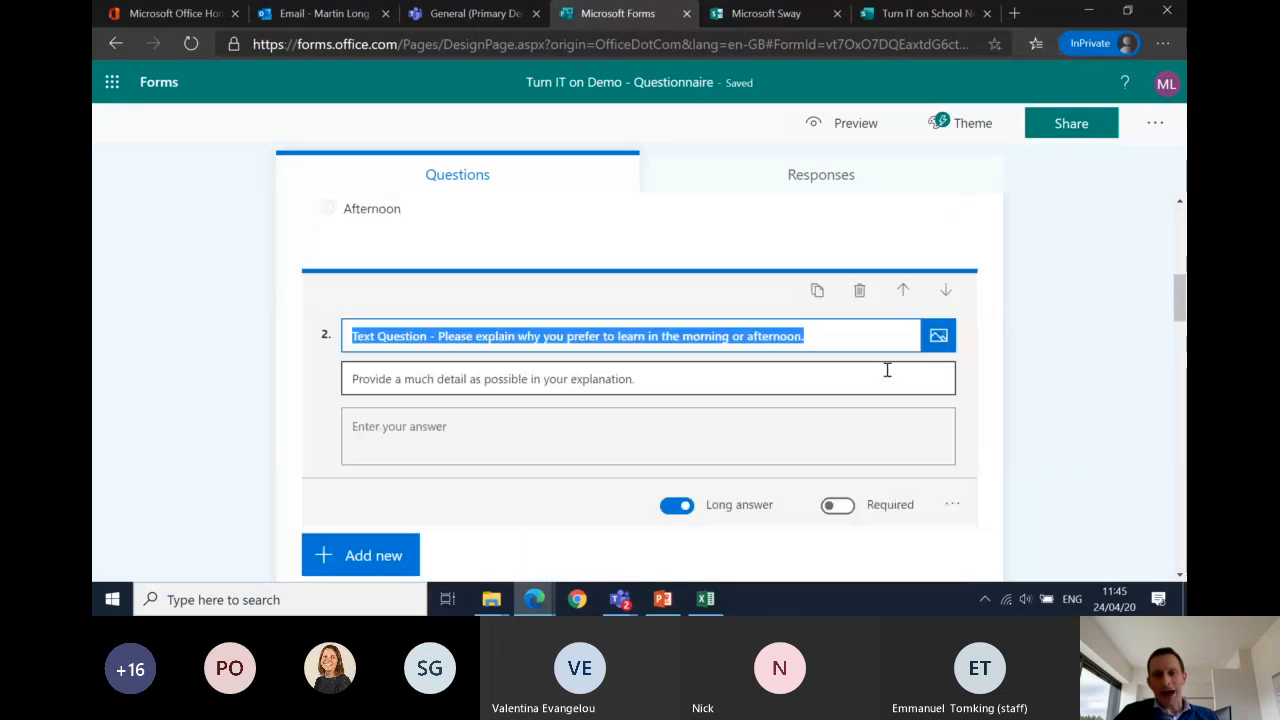
click(812, 340)
key(BackSpace)
key(BackSpace)
key(BackSpace)
key(BackSpace)
key(BackSpace)
key(BackSpace)
key(BackSpace)
key(BackSpace)
key(BackSpace)
key(BackSpace)
key(BackSpace)
key(BackSpace)
key(BackSpace)
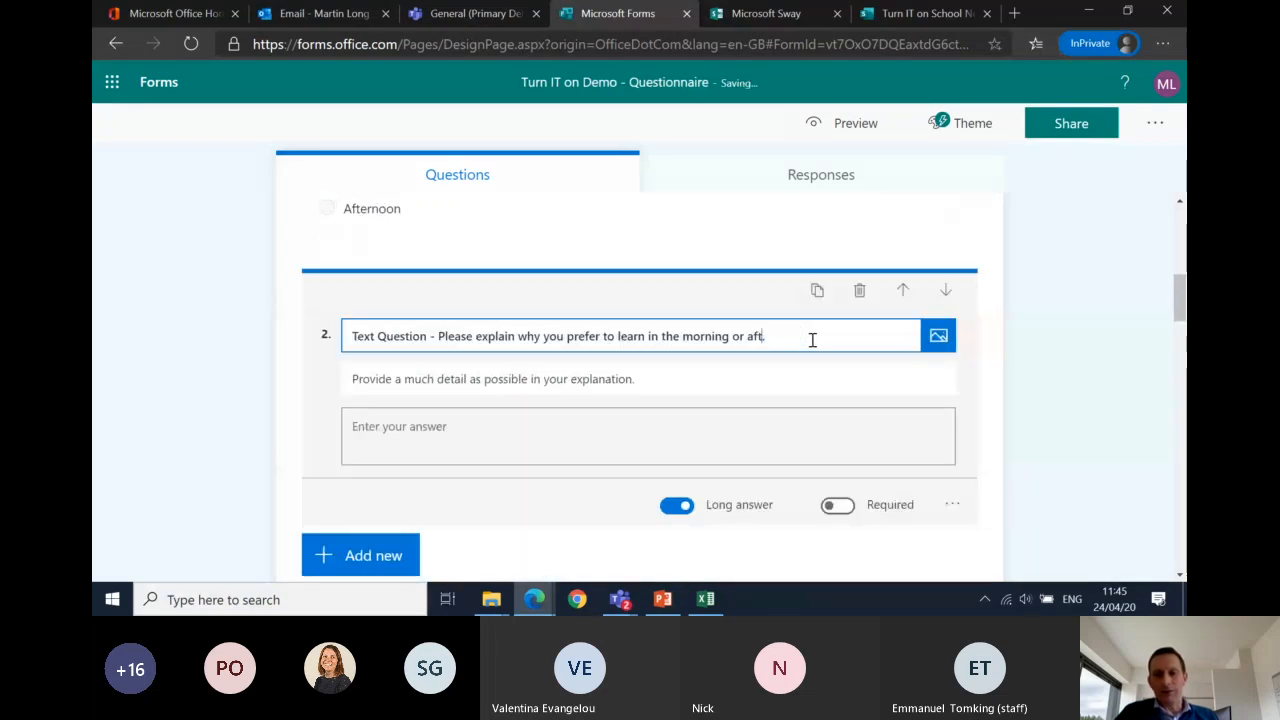
key(BackSpace)
text(.)
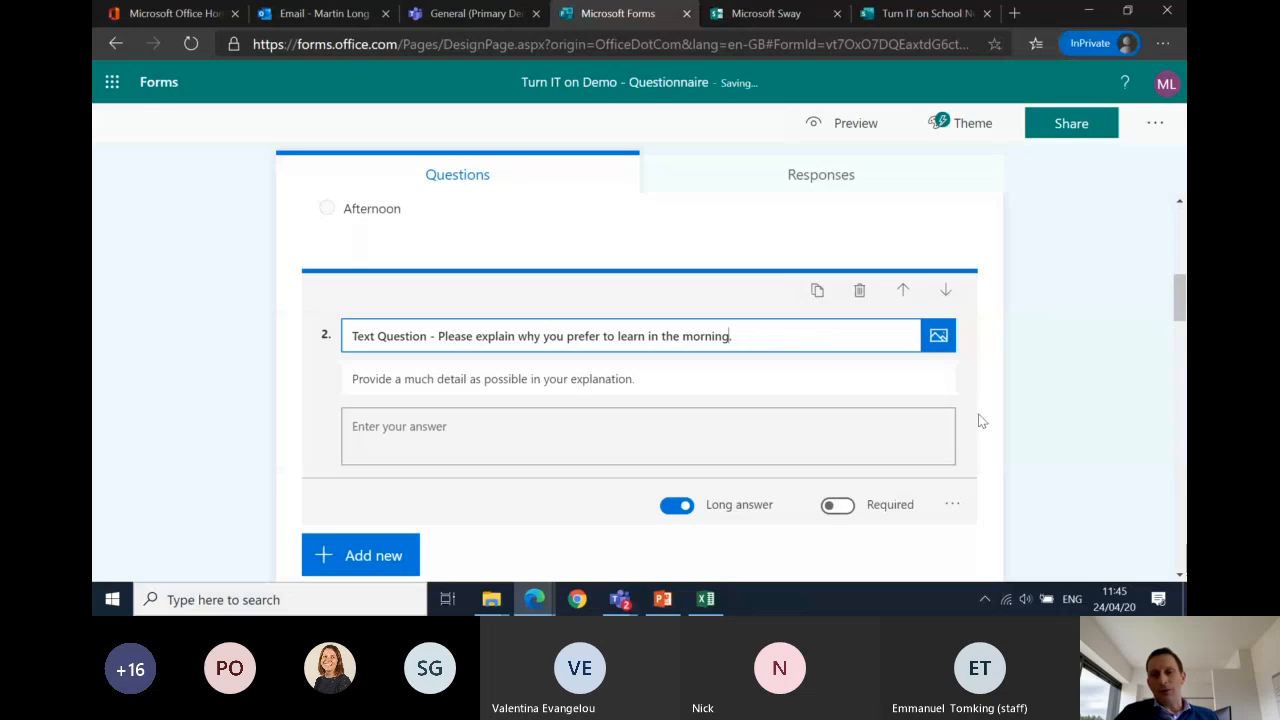
click(1065, 411)
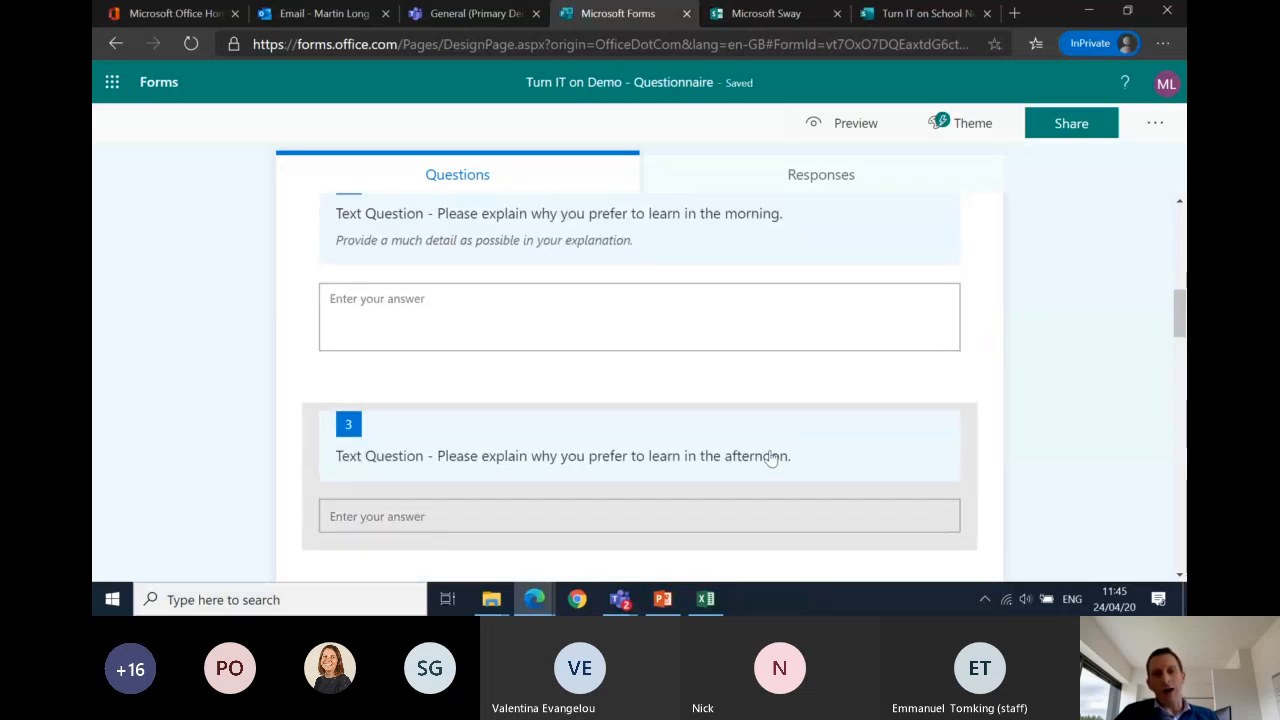
Step: Change the branching of question 1 so that Afternoon goes to text question 3, and return to the form
scroll(770, 455, up, 3)
scroll(770, 458, up, 5)
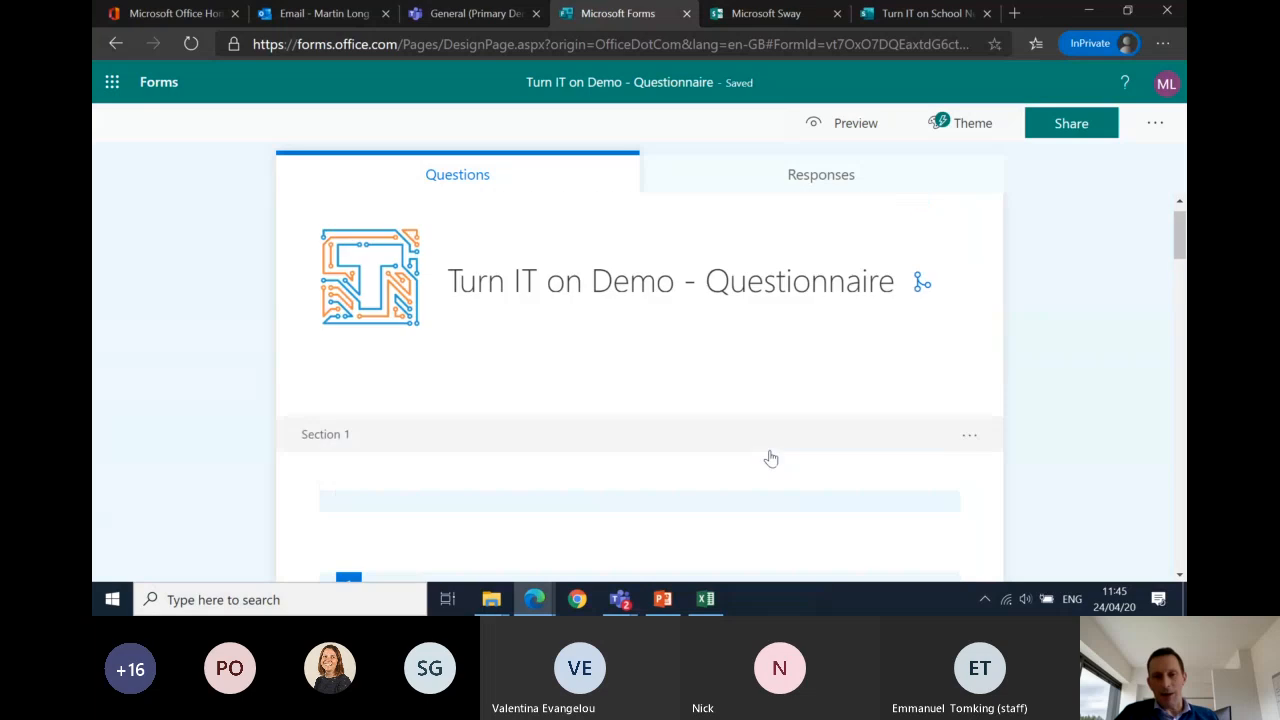
scroll(809, 392, down, 3)
click(900, 400)
scroll(898, 402, down, 1)
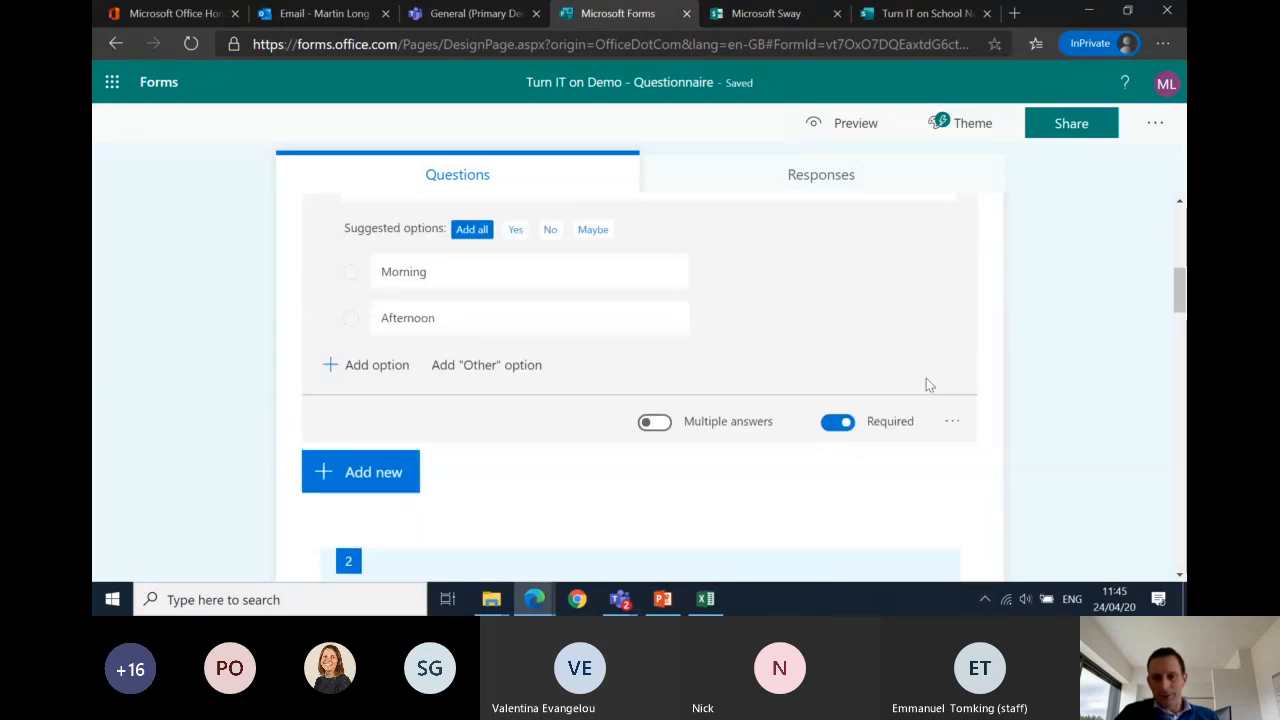
click(952, 421)
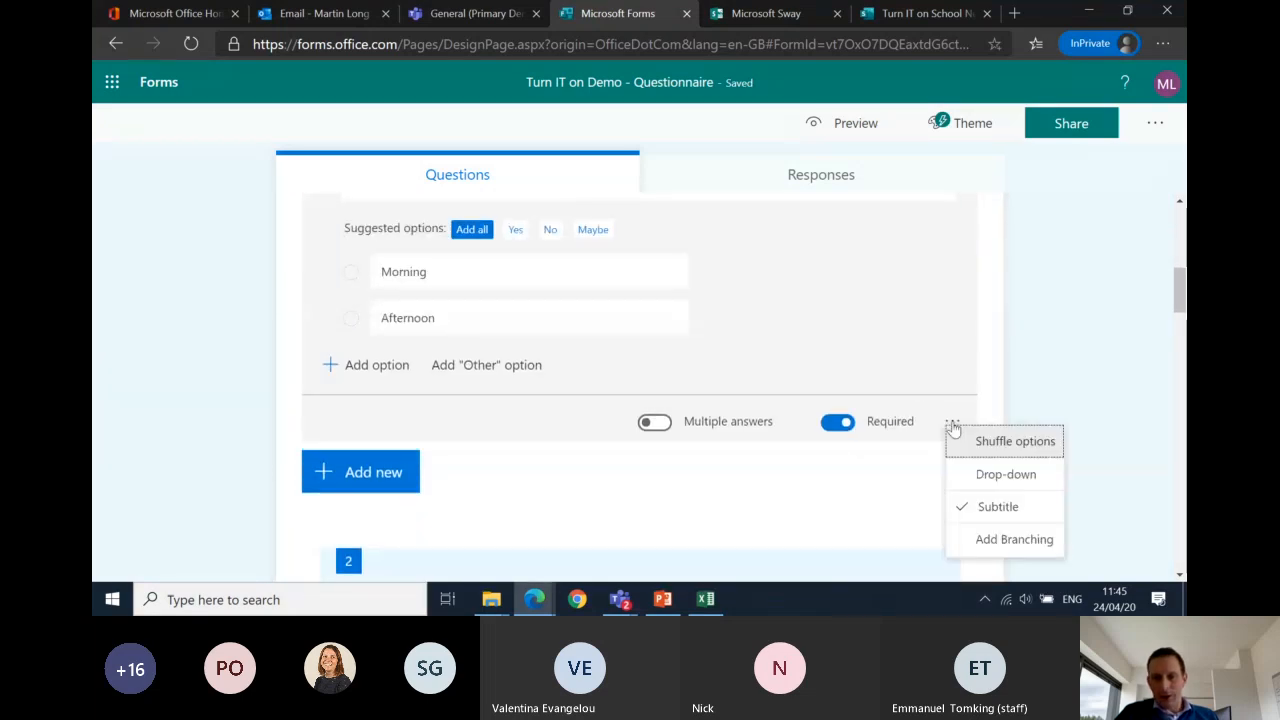
click(990, 541)
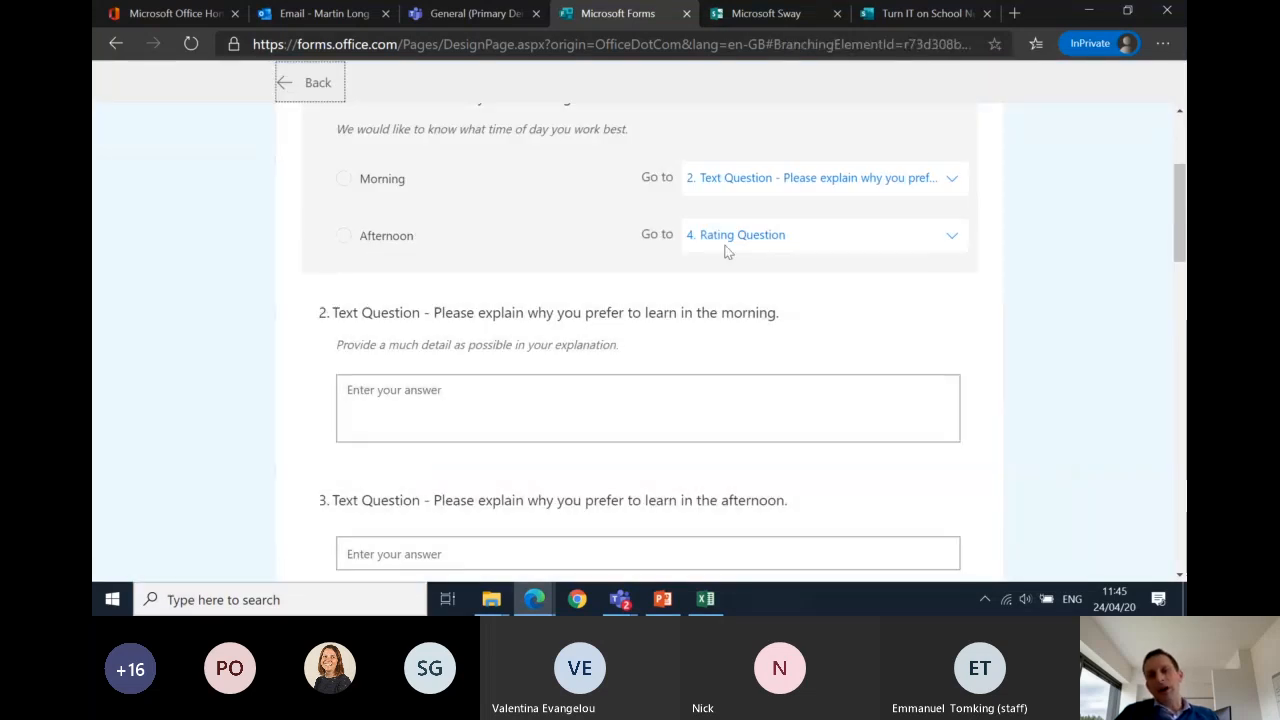
click(950, 238)
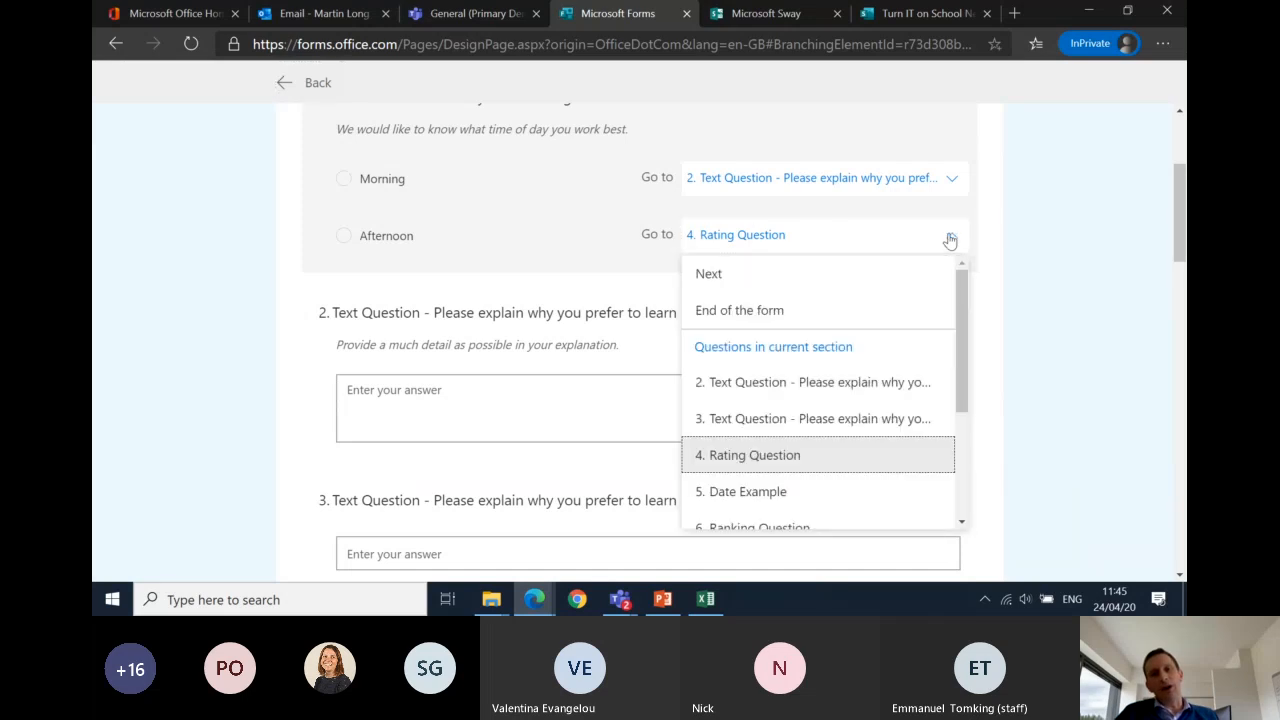
click(812, 419)
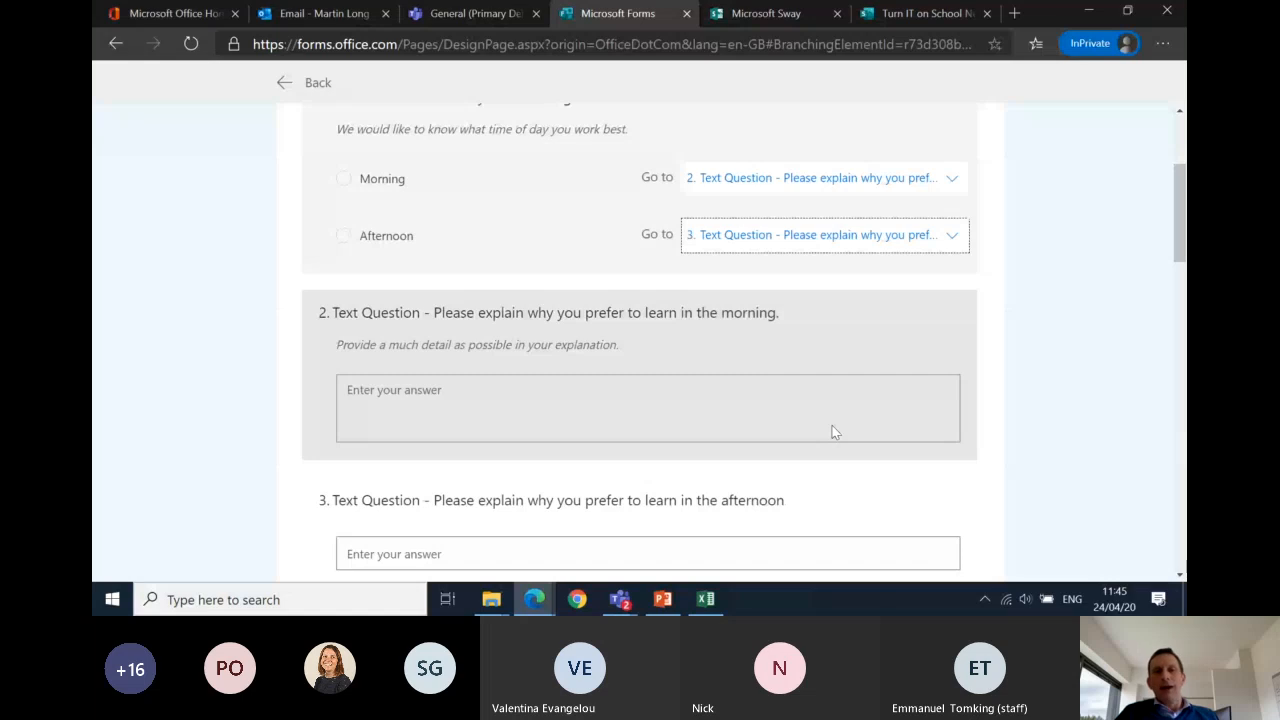
scroll(1083, 323, up, 1)
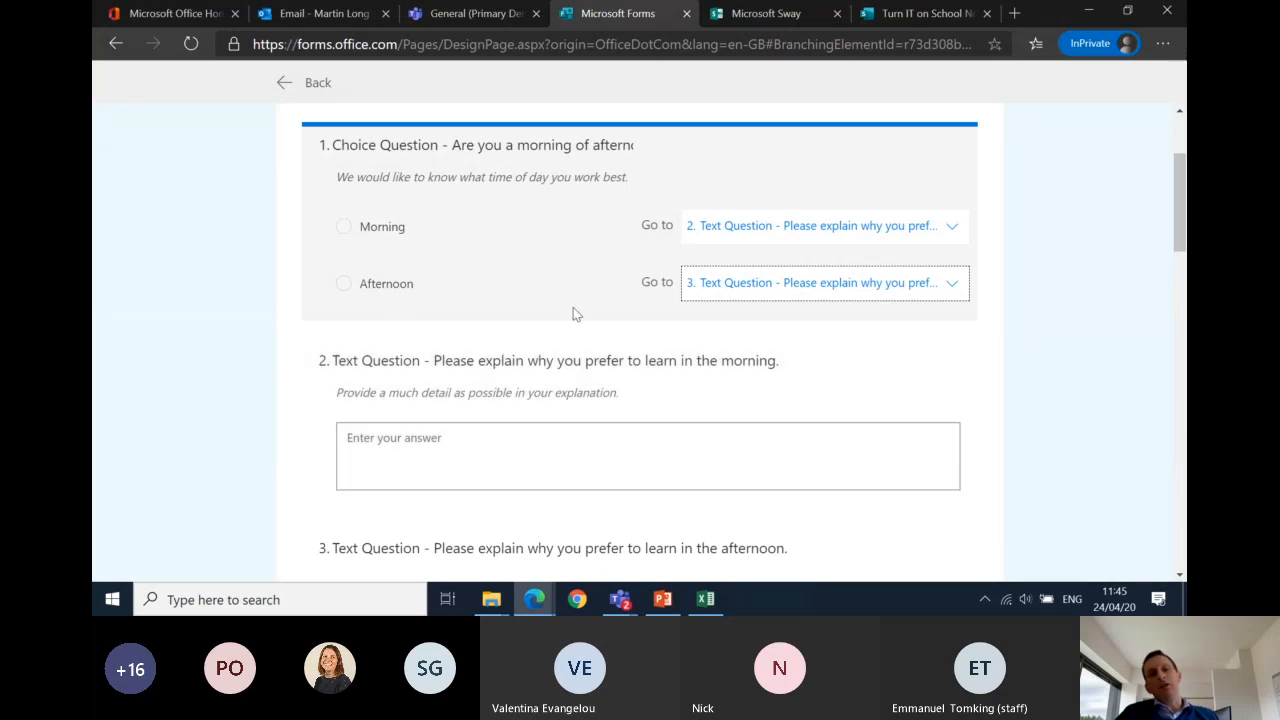
scroll(767, 304, down, 2)
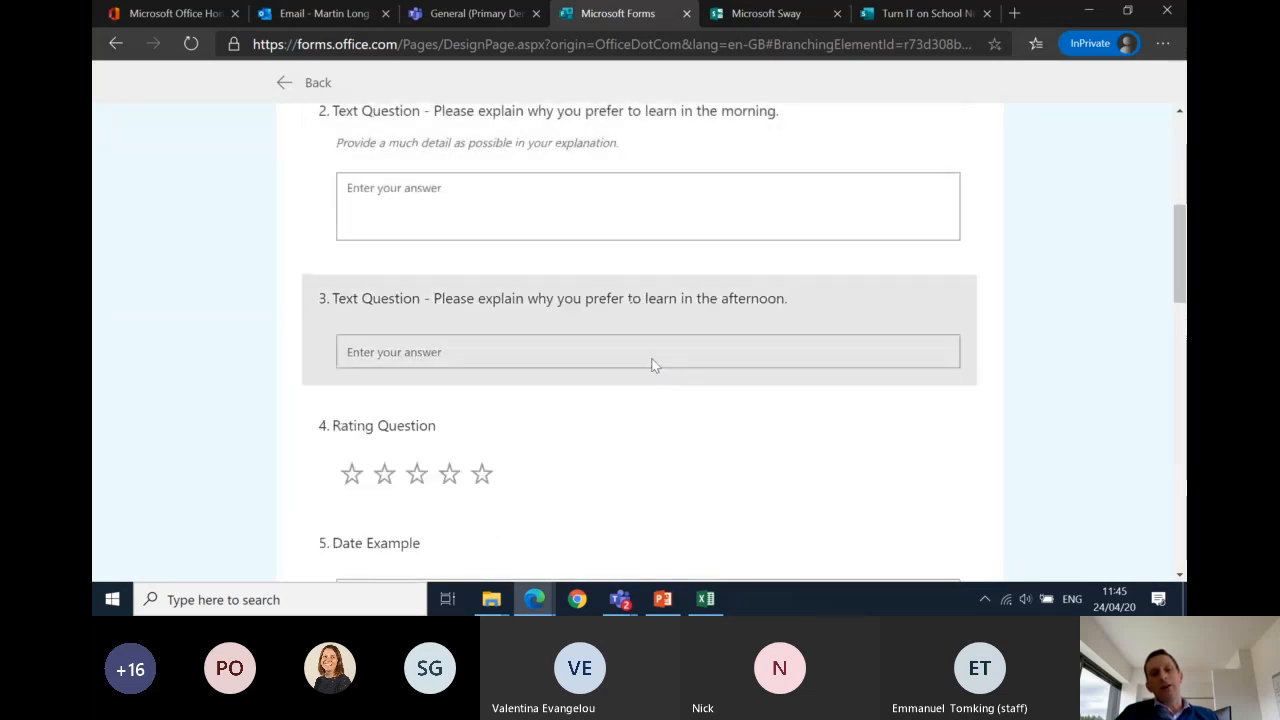
scroll(652, 366, up, 2)
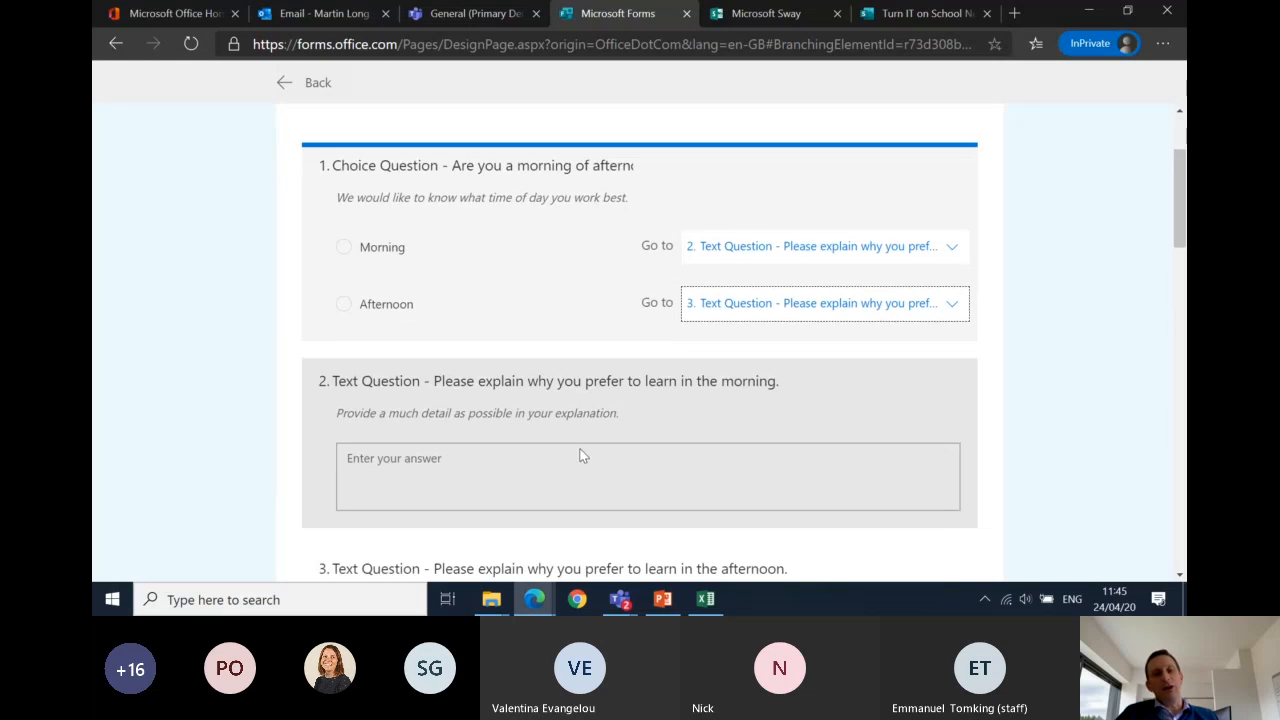
scroll(320, 196, up, 2)
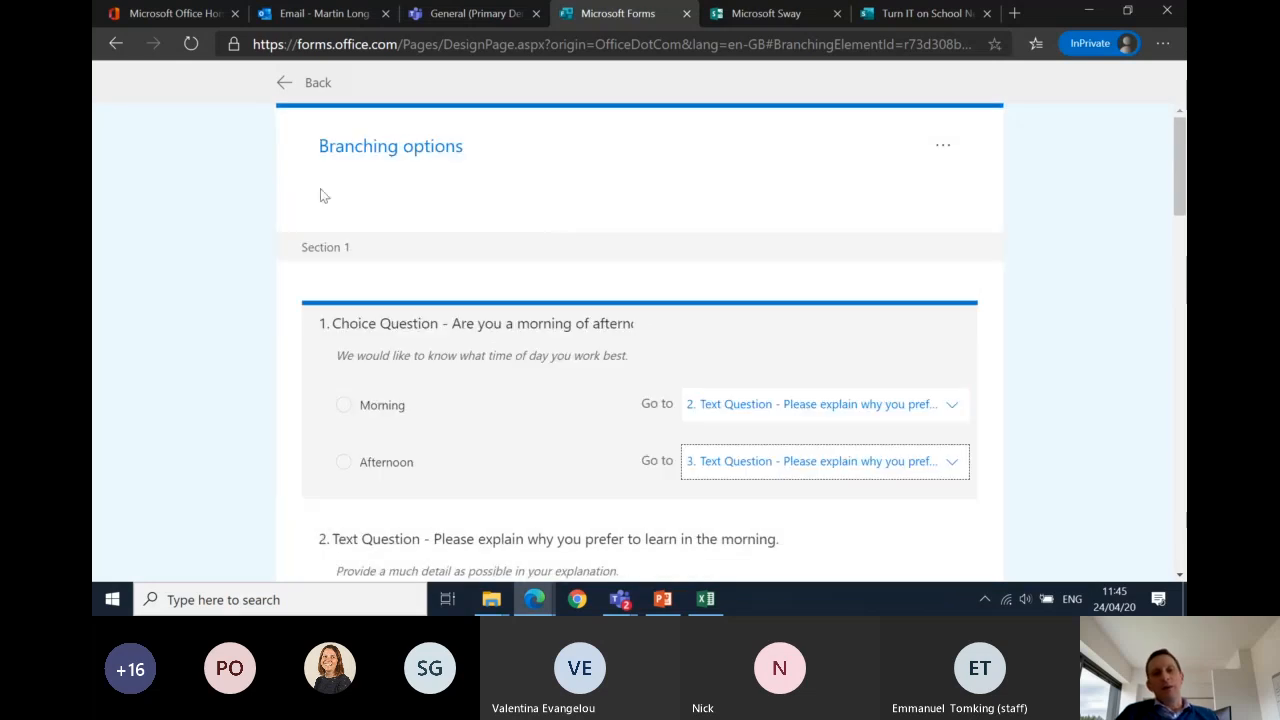
click(312, 92)
Step: Extend the title of rating question 4 to "Rating Question - How did you find"
scroll(839, 395, up, 3)
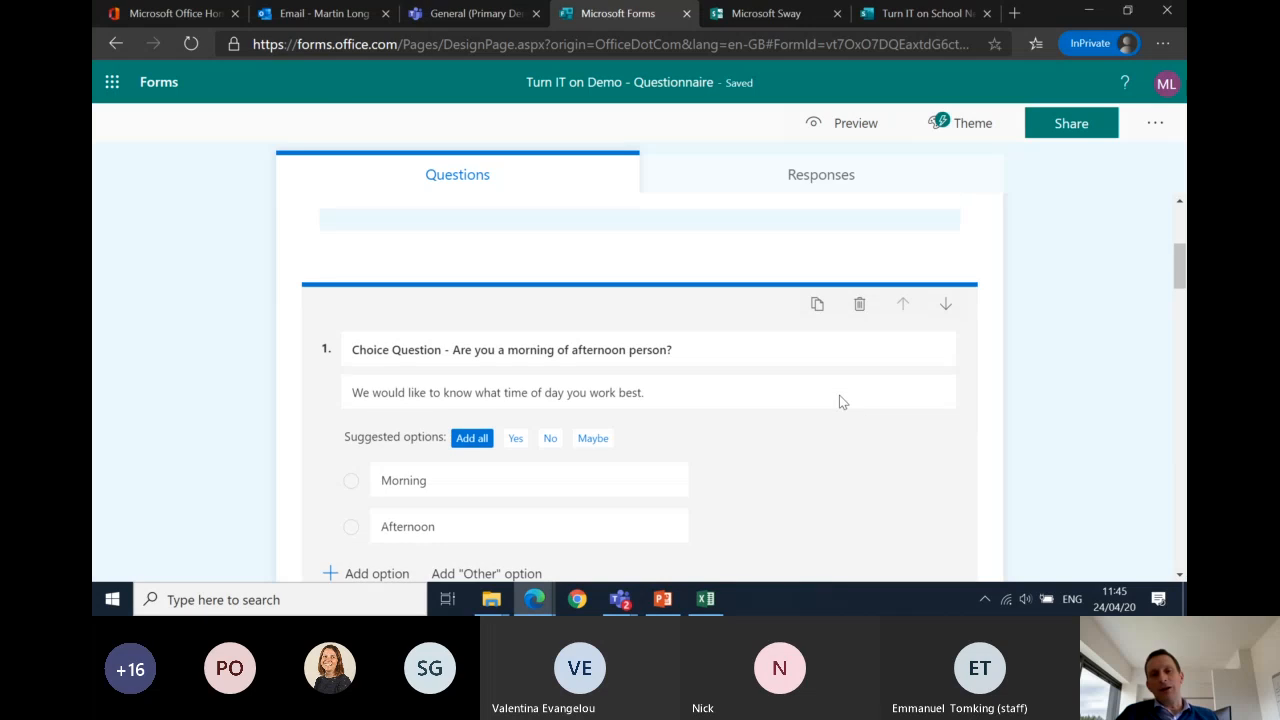
scroll(840, 396, down, 5)
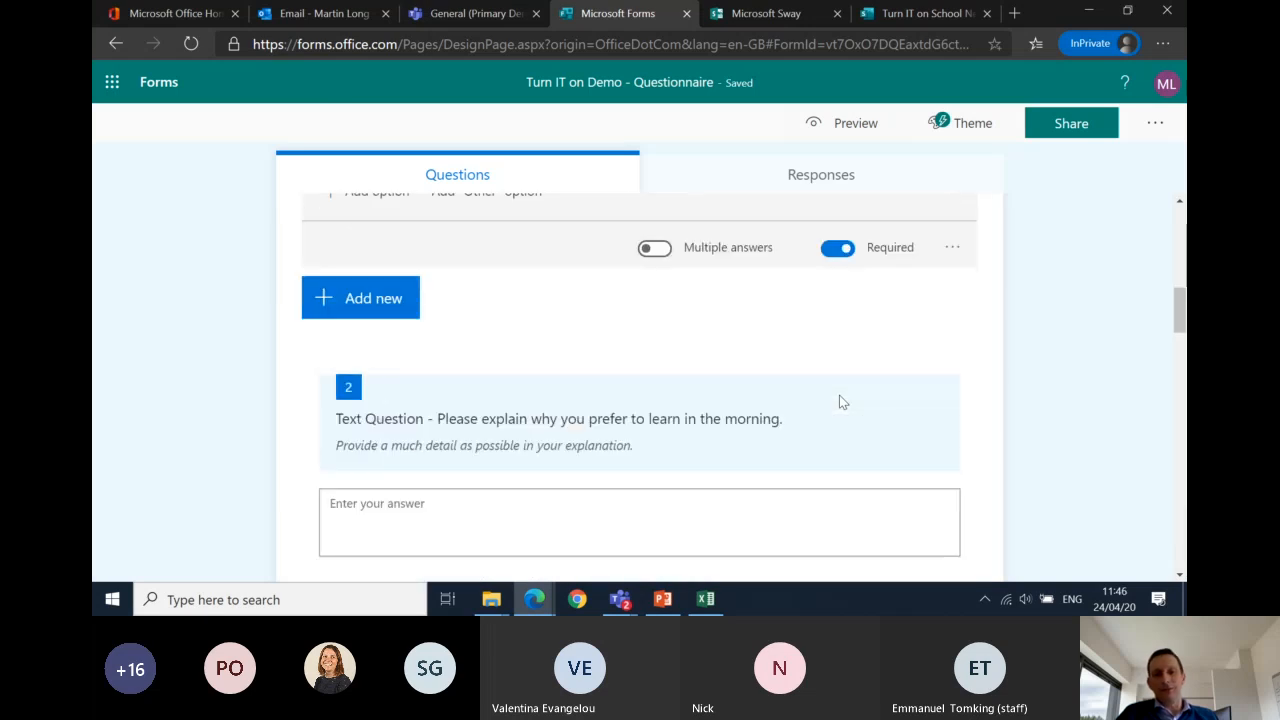
scroll(840, 403, down, 5)
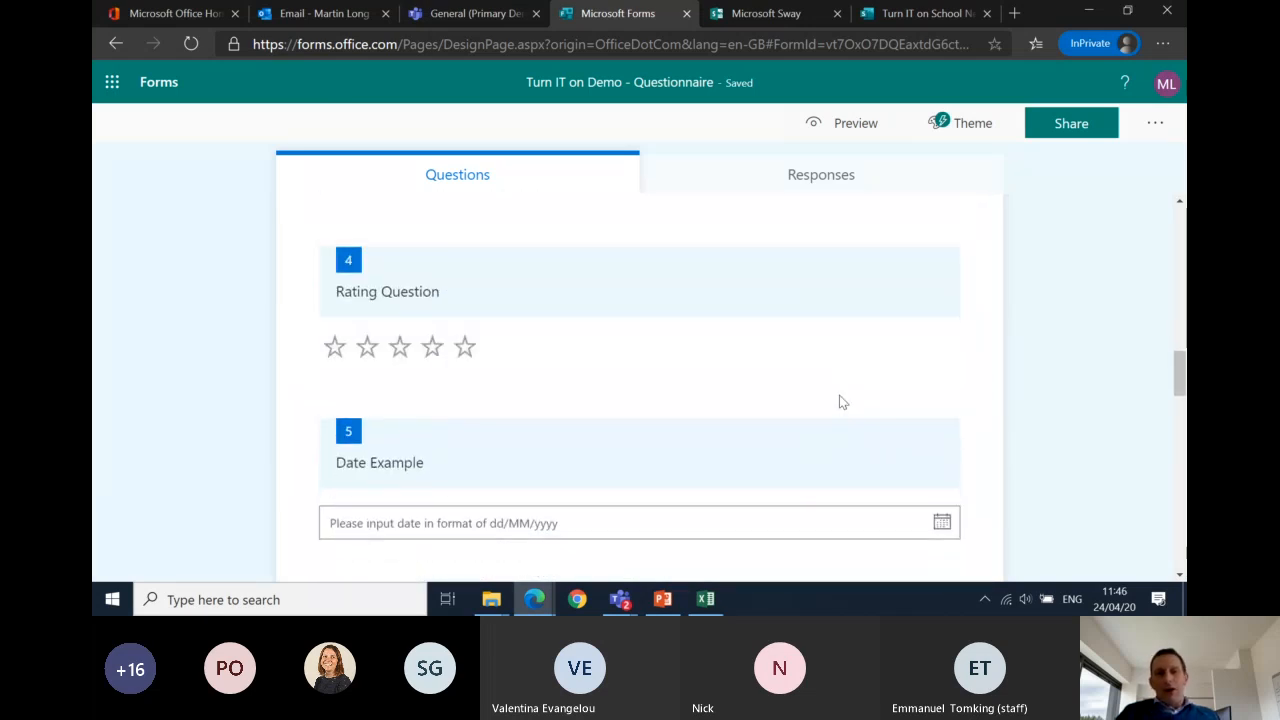
click(777, 303)
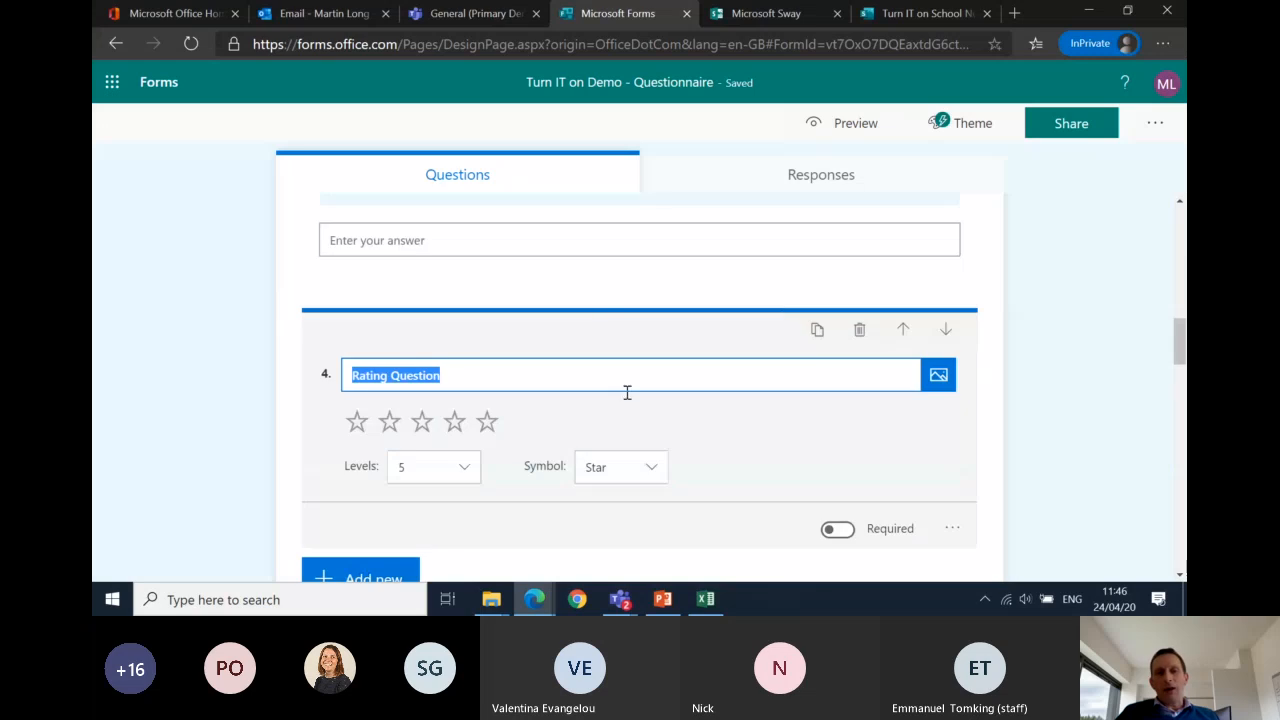
click(578, 371)
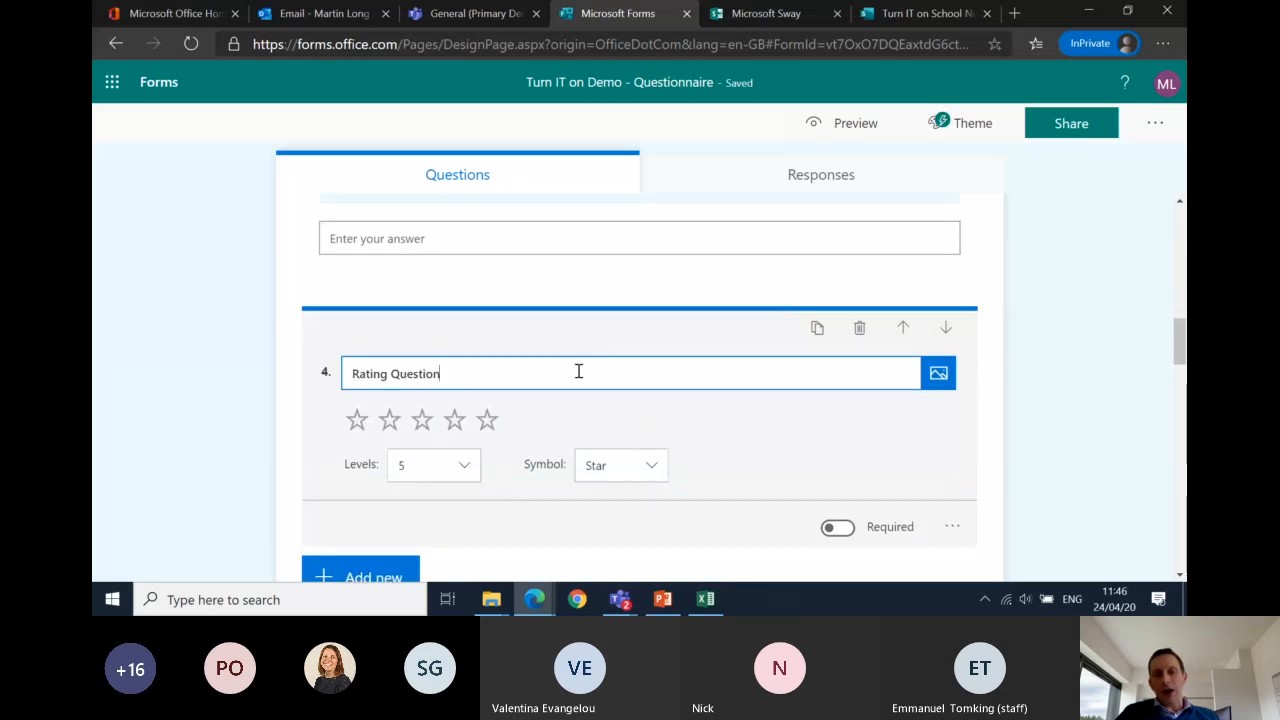
text(- Hoe)
key(BackSpace)
text(w )
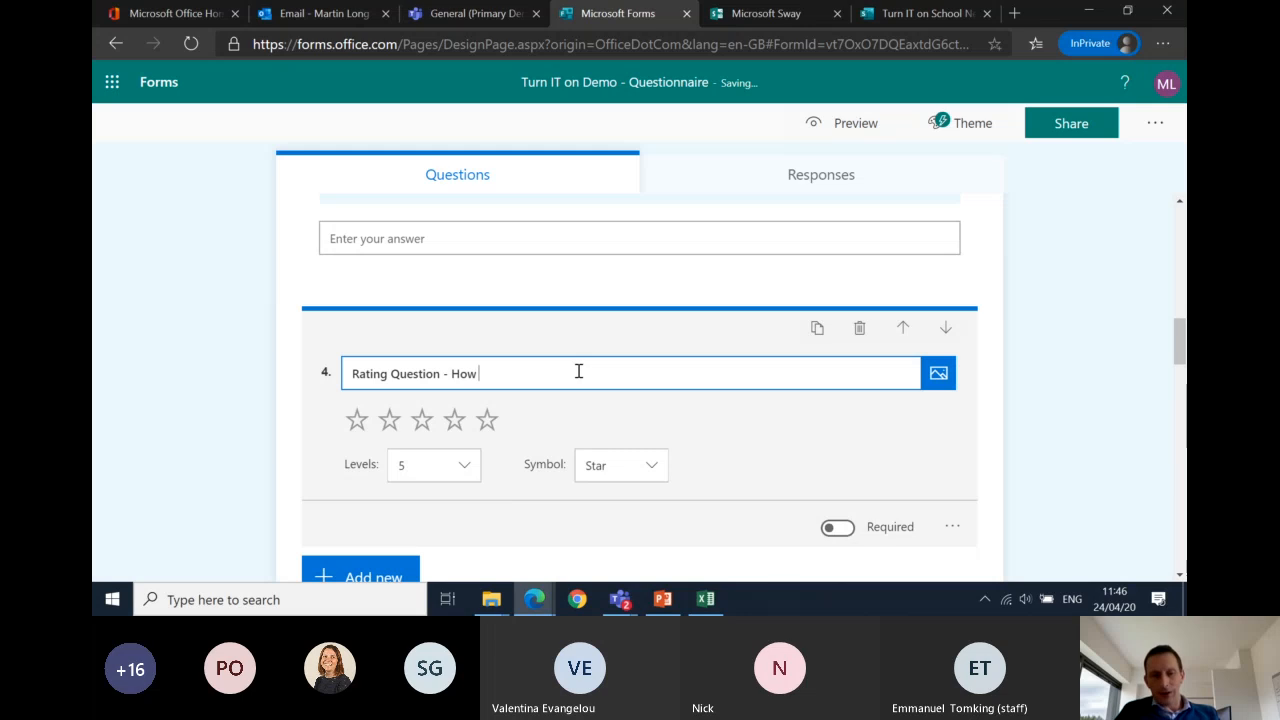
text(did you find)
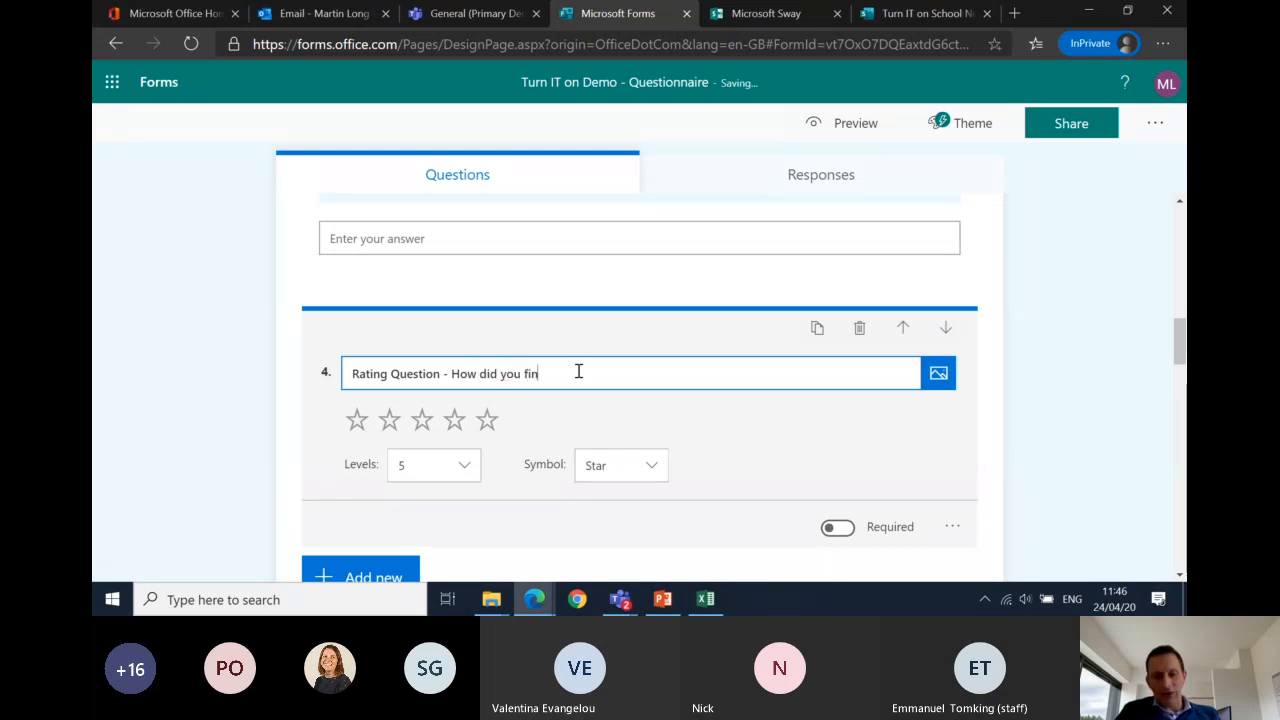
Step: Look through the available rating levels for question 4 without choosing a different one
click(466, 465)
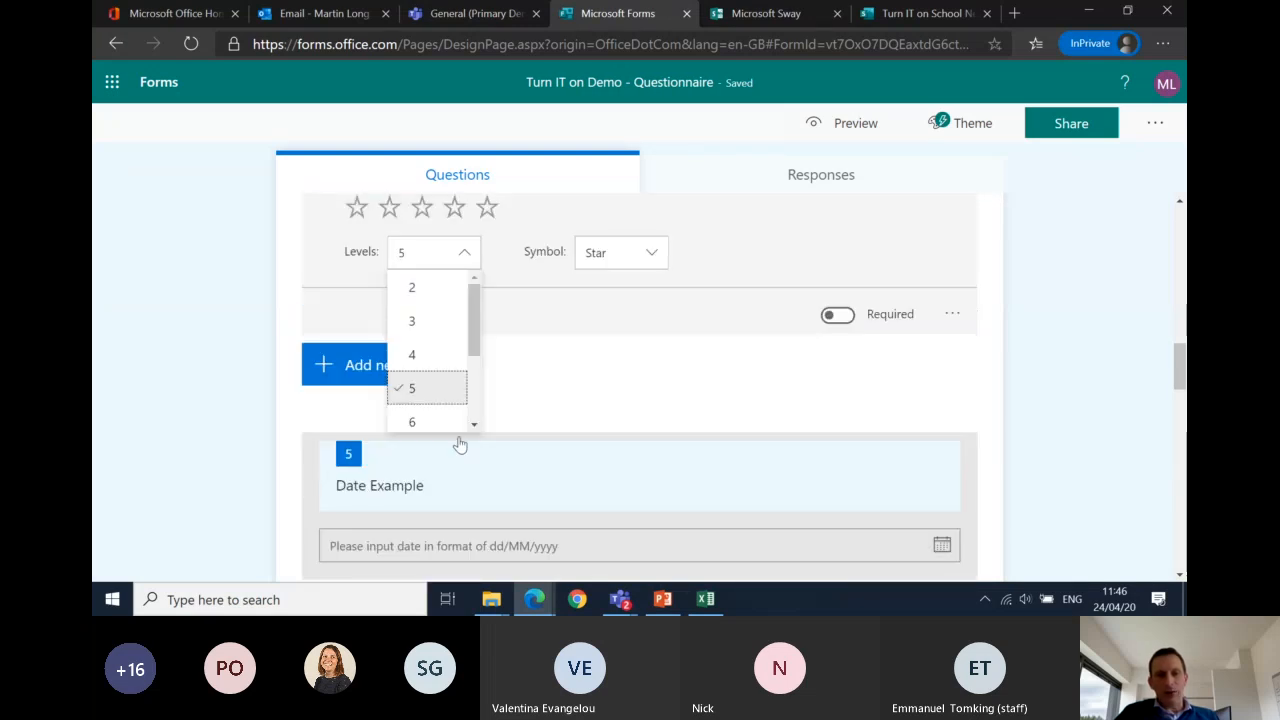
drag(477, 343, 478, 414)
click(622, 430)
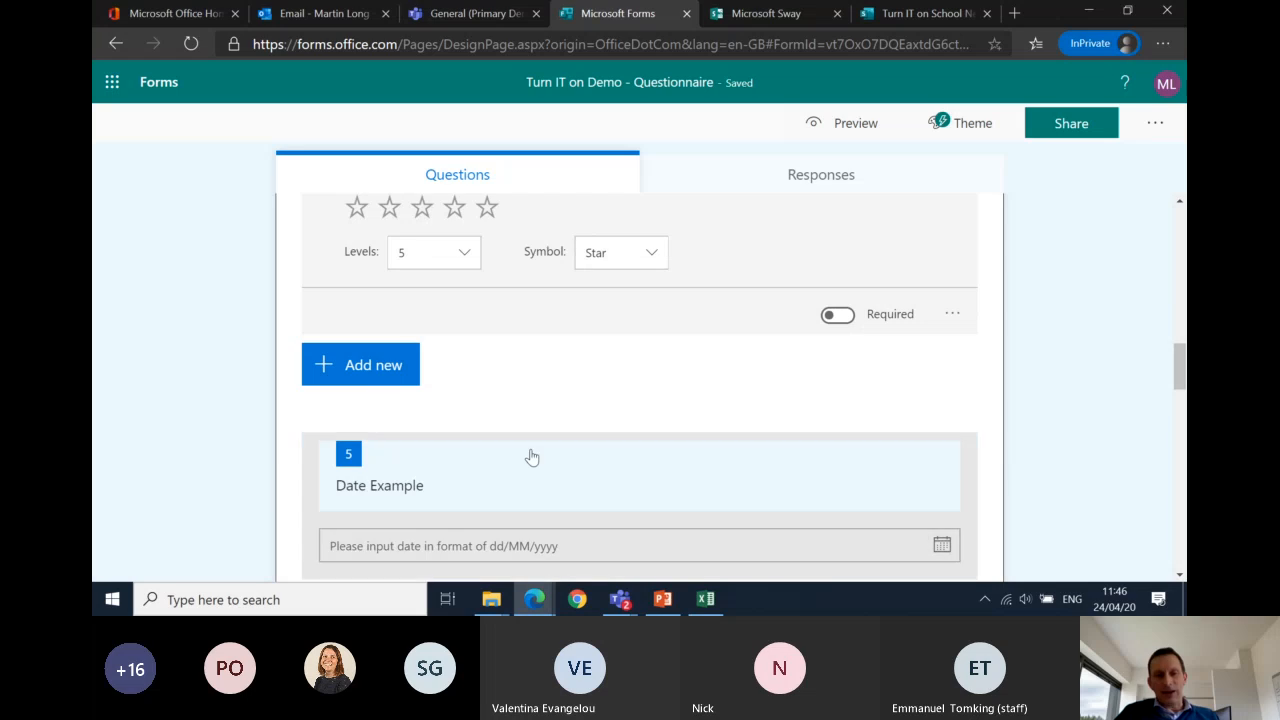
Step: Try the Number symbol for rating question 4 and restore the Star symbol
scroll(610, 430, up, 1)
click(660, 342)
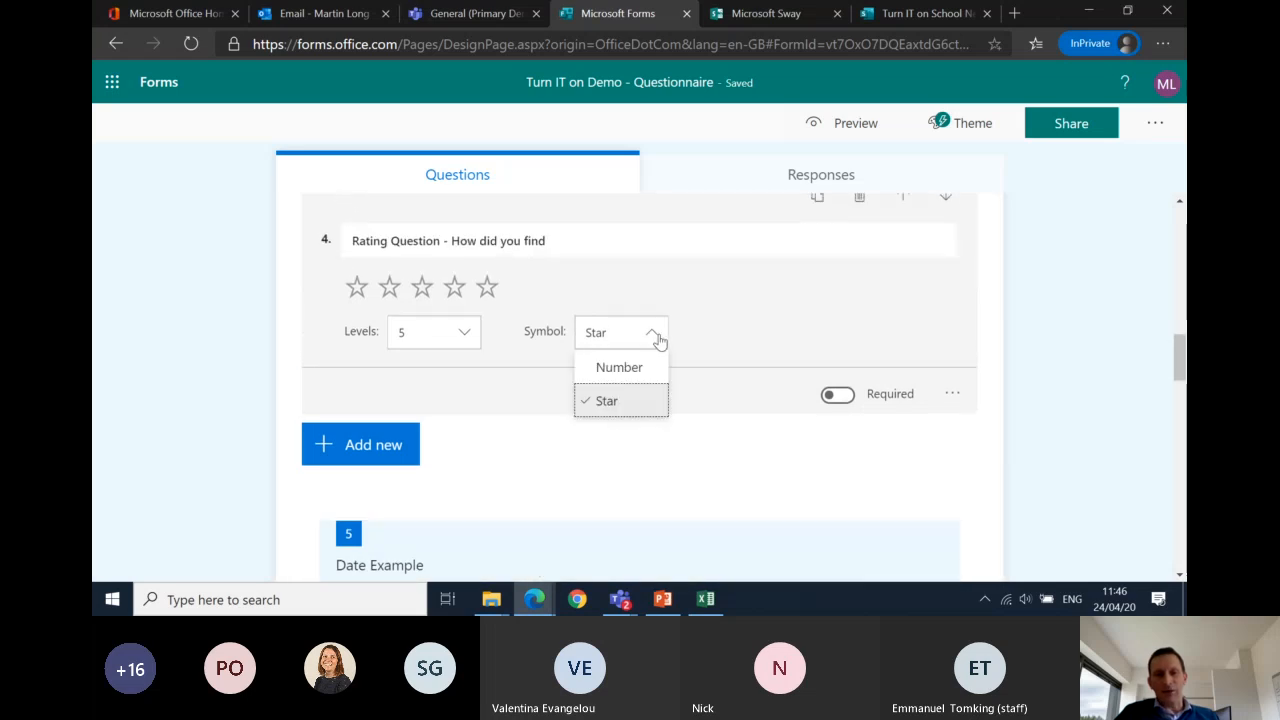
click(643, 367)
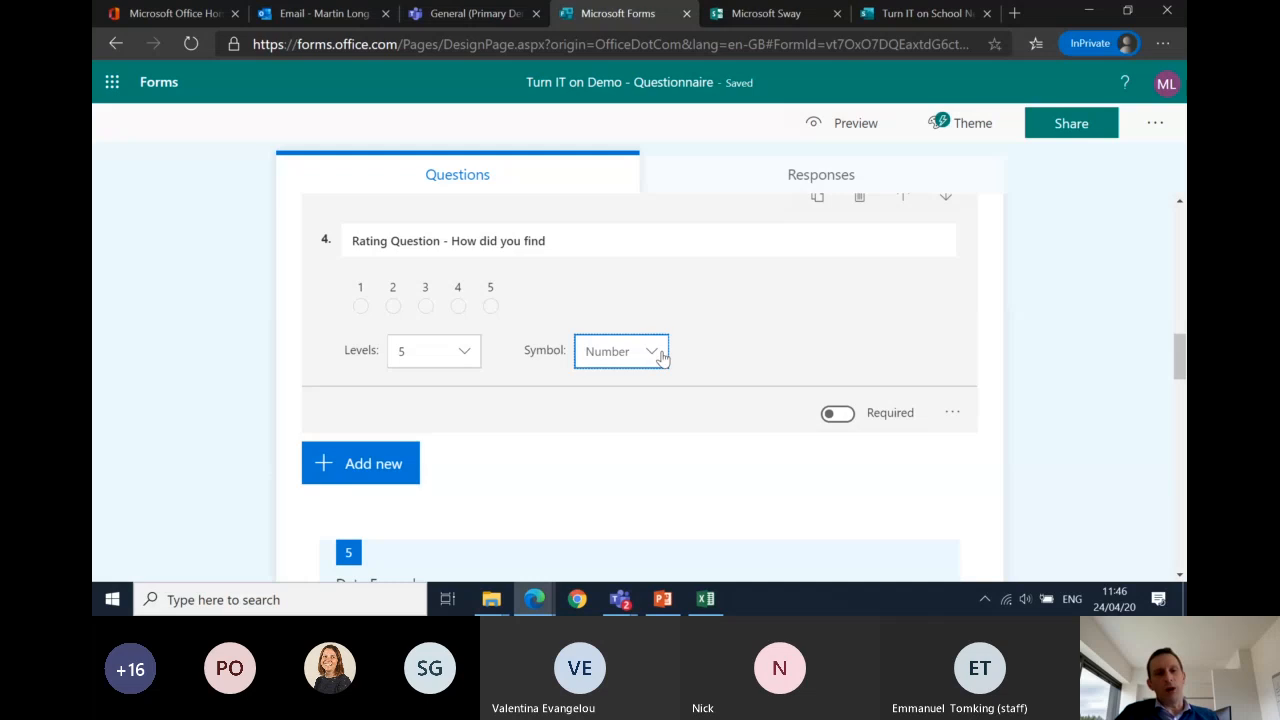
click(661, 357)
click(606, 419)
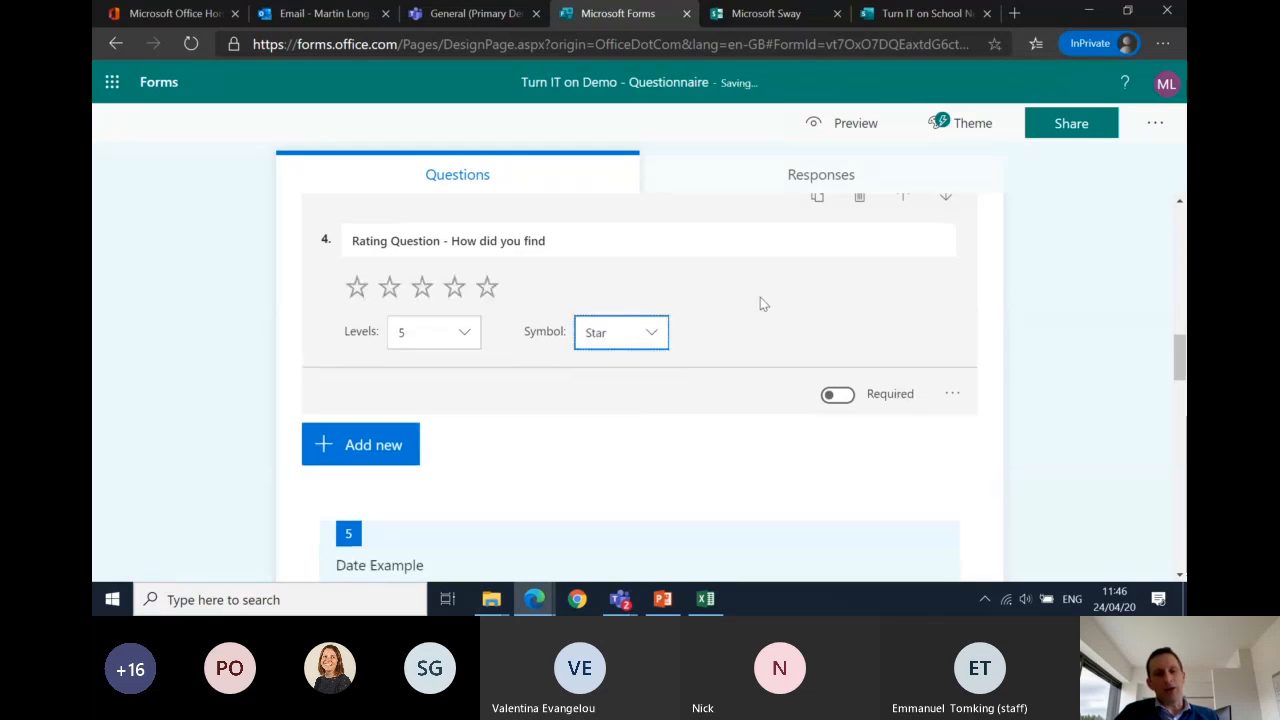
scroll(798, 335, up, 1)
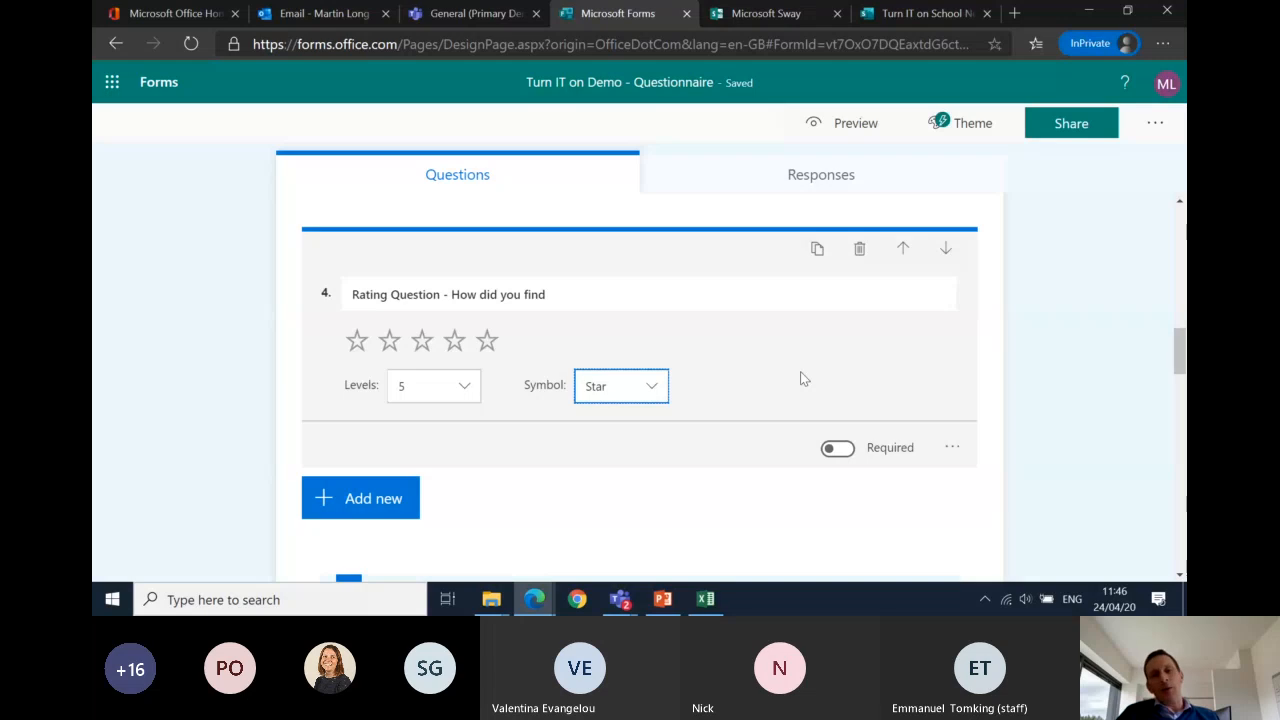
Step: Examine the settings of date question 5 and the items offered in ranking question 6
scroll(800, 374, down, 3)
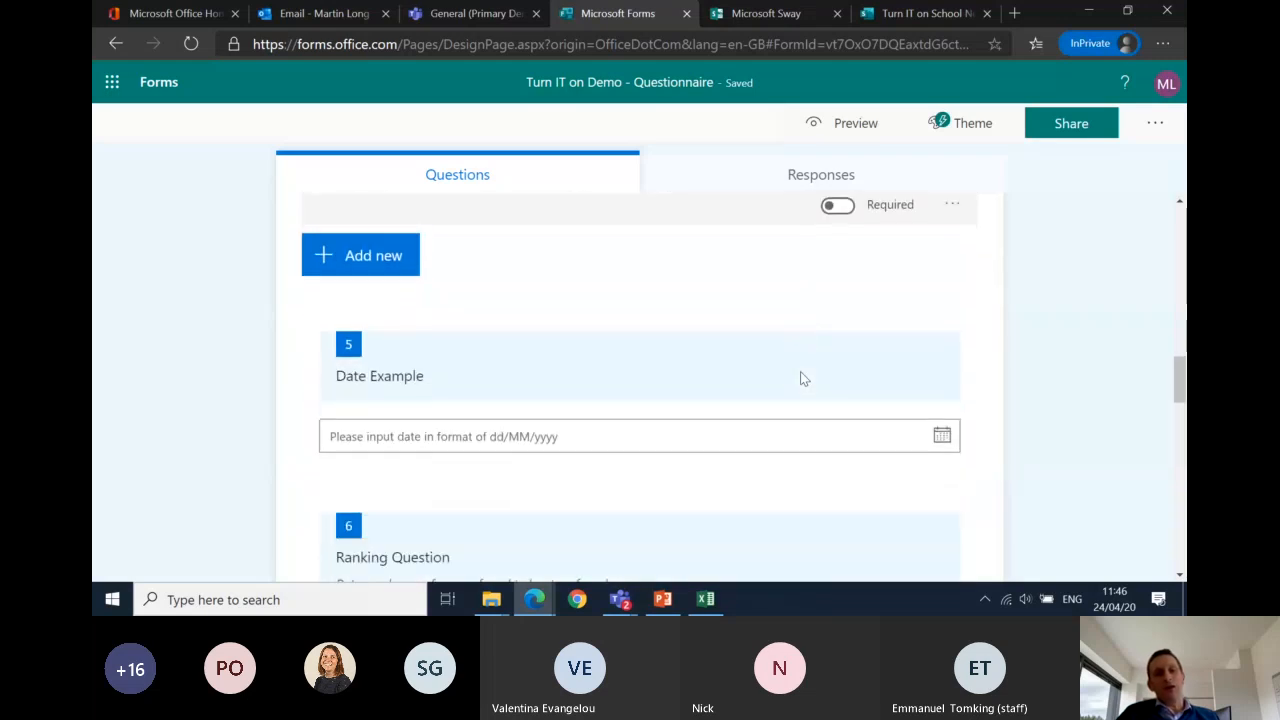
scroll(800, 378, down, 1)
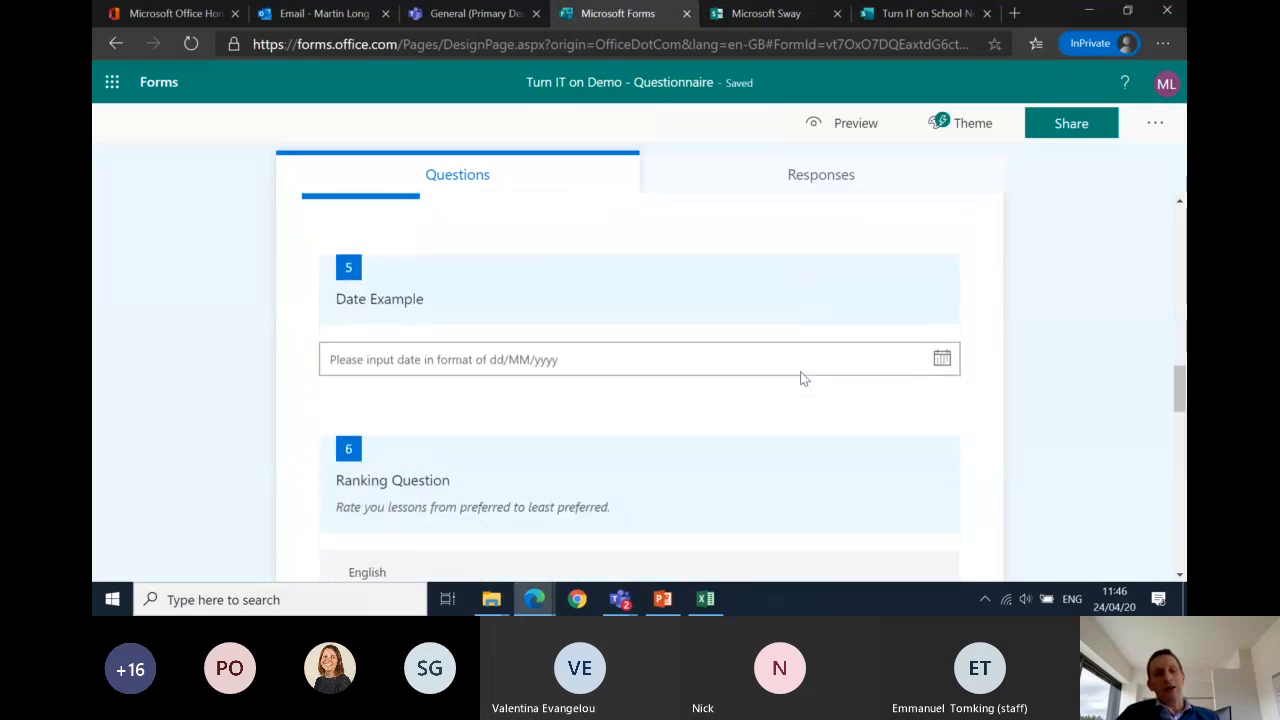
scroll(743, 328, up, 2)
click(736, 315)
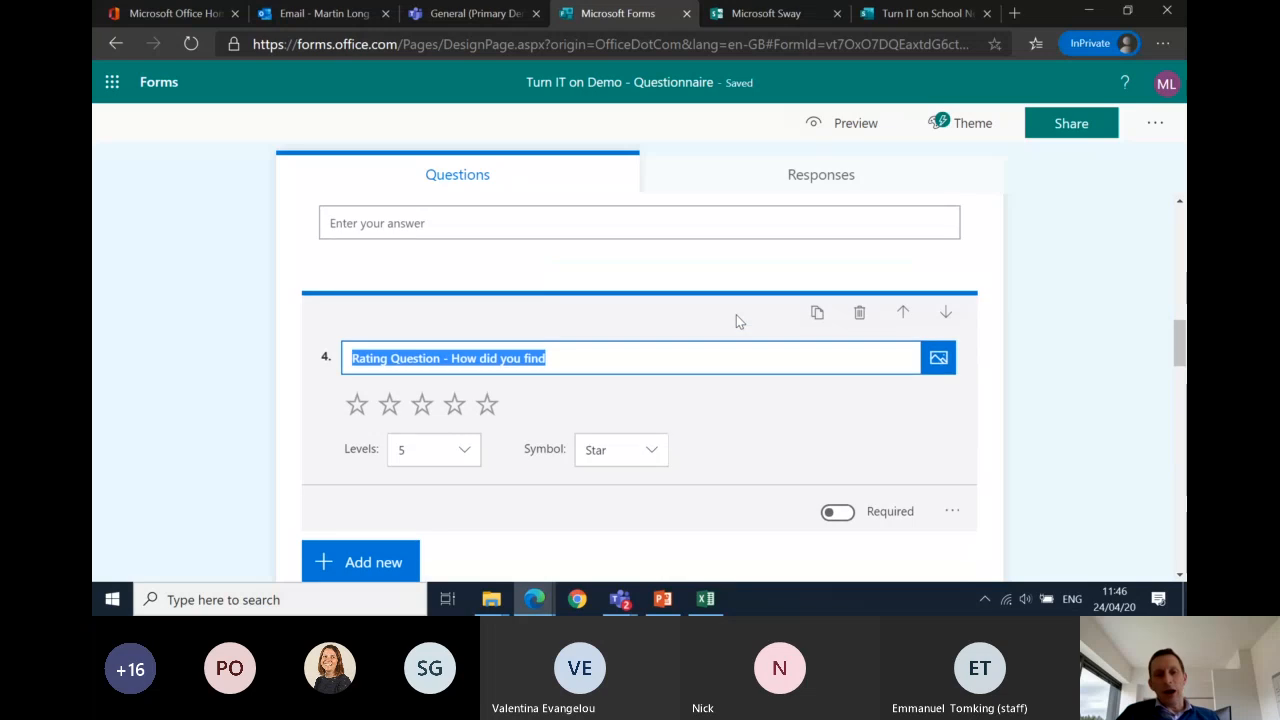
scroll(738, 318, down, 3)
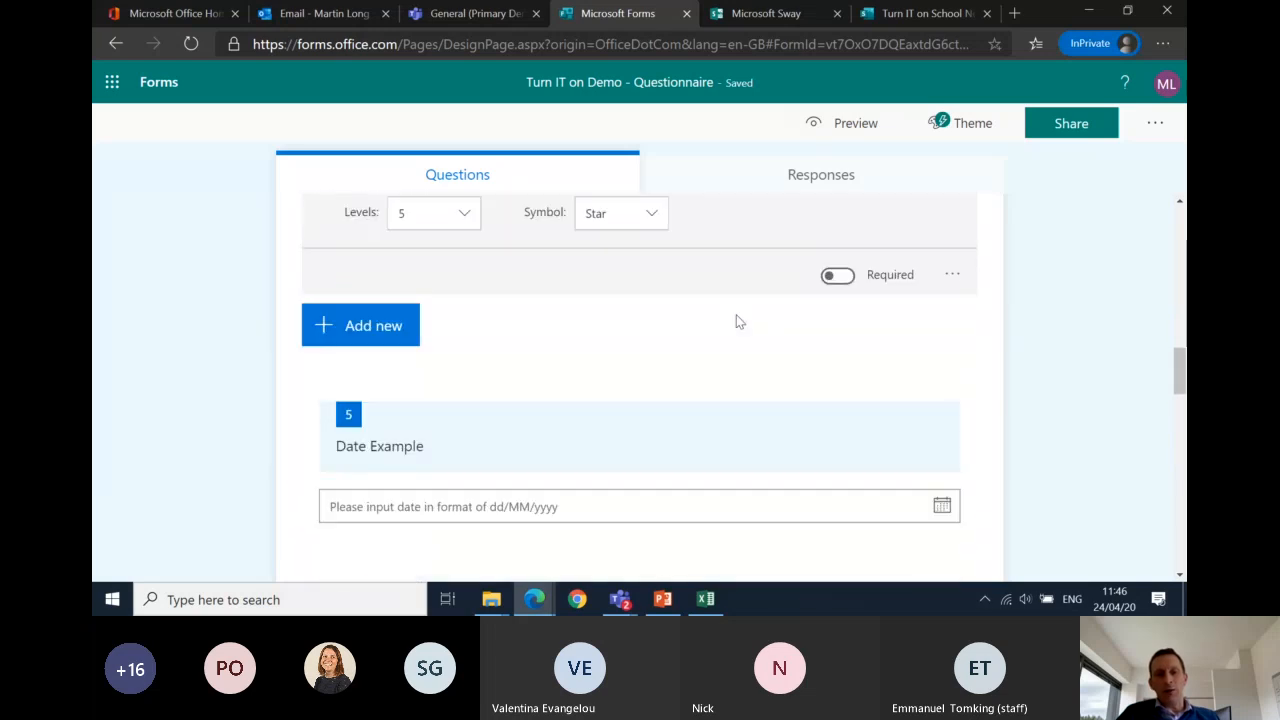
scroll(730, 340, down, 1)
click(722, 398)
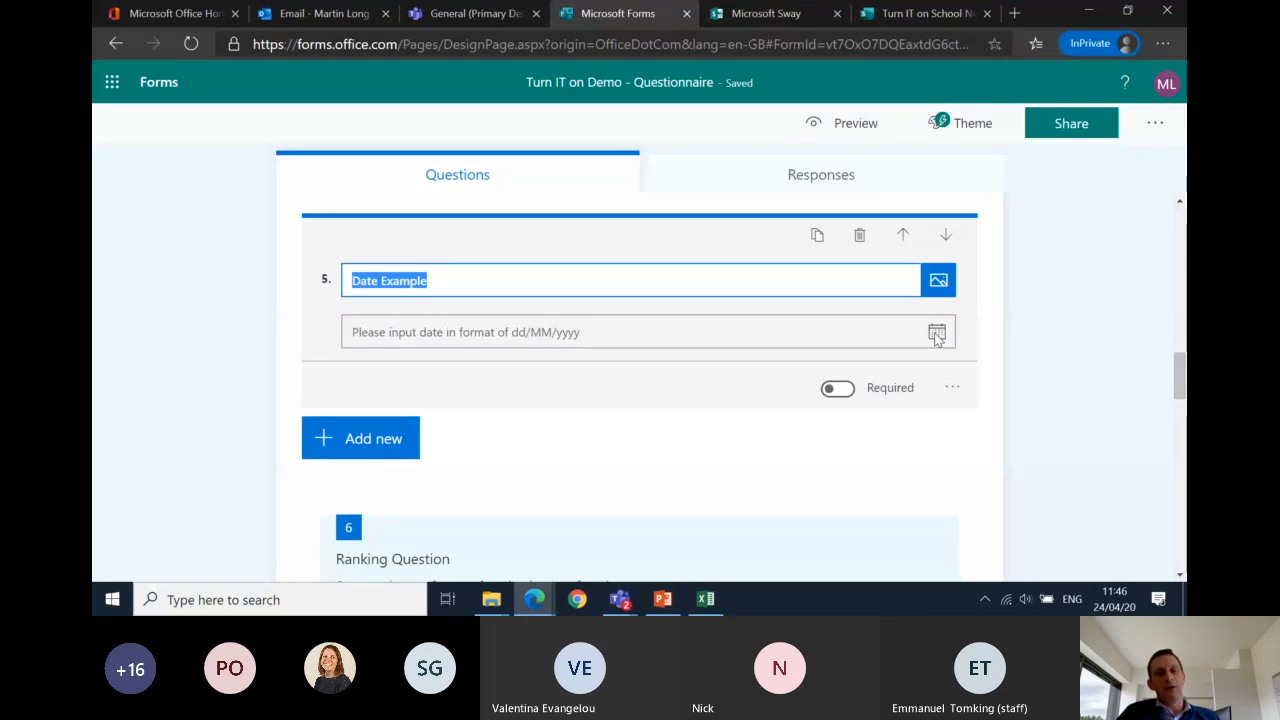
click(1020, 383)
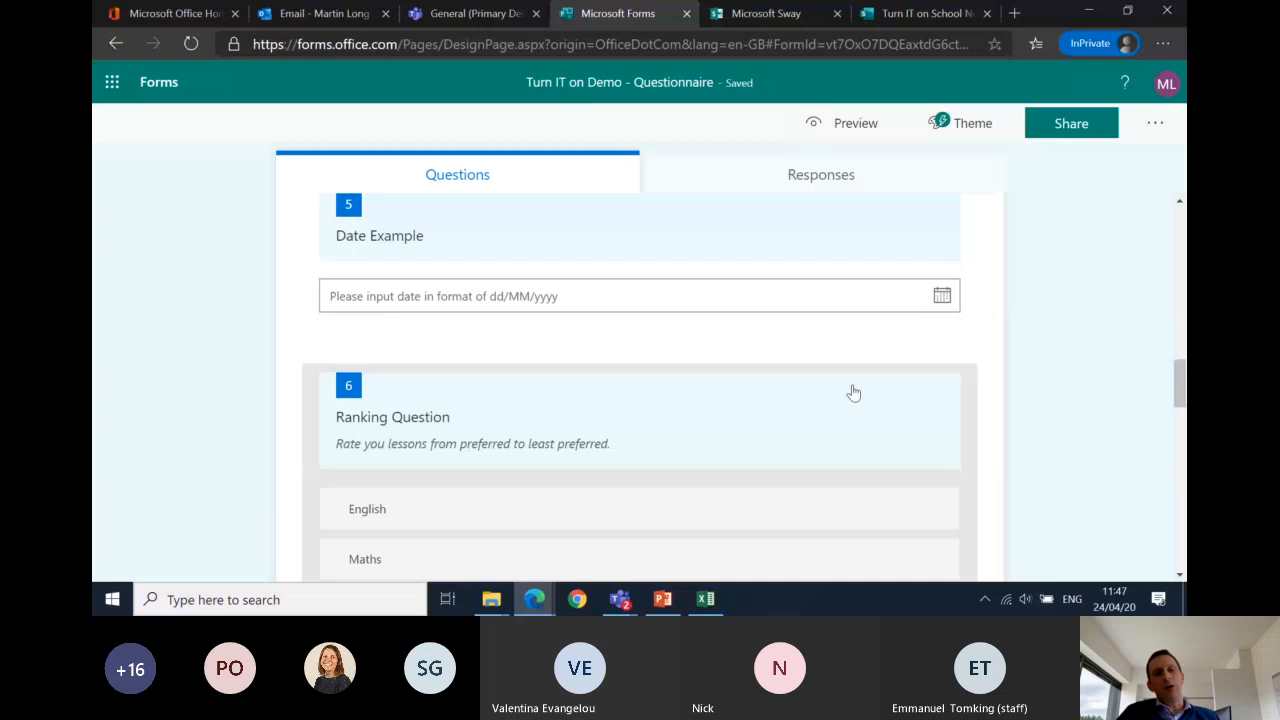
scroll(853, 394, down, 3)
scroll(853, 394, up, 1)
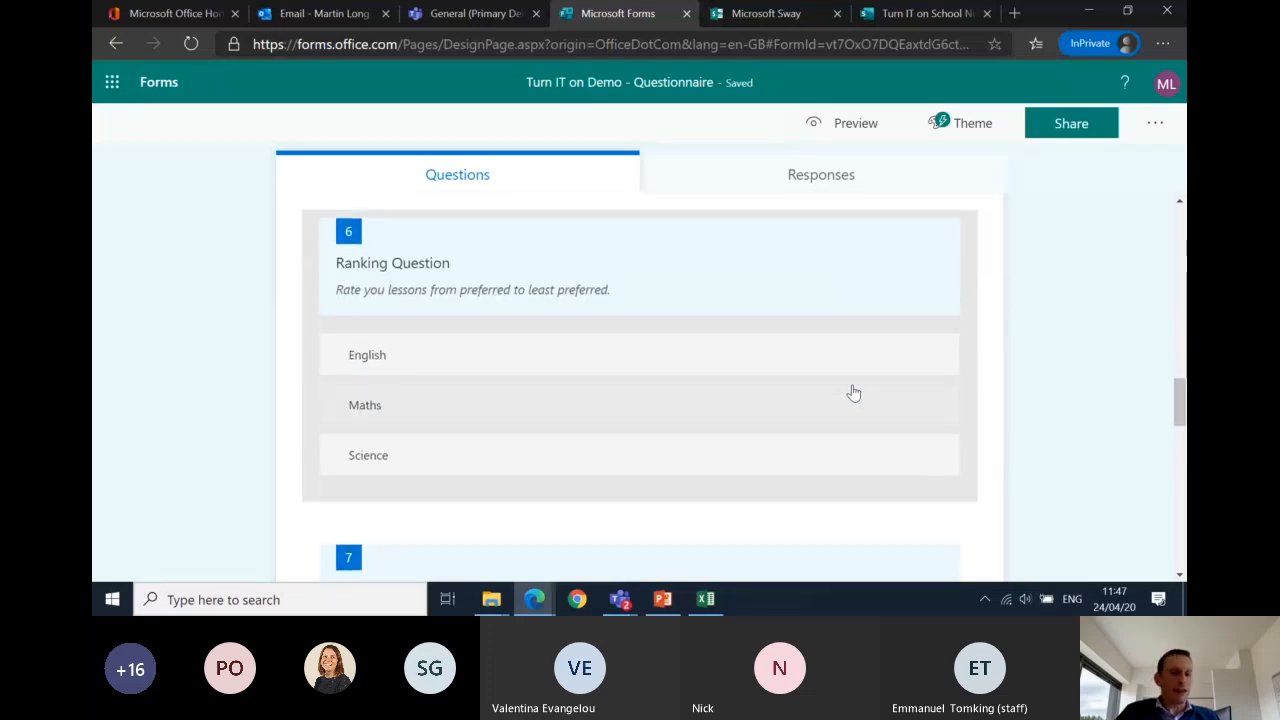
Step: Examine the editing options of ranking question 6 and the science self-assessment grid of question 7
click(737, 303)
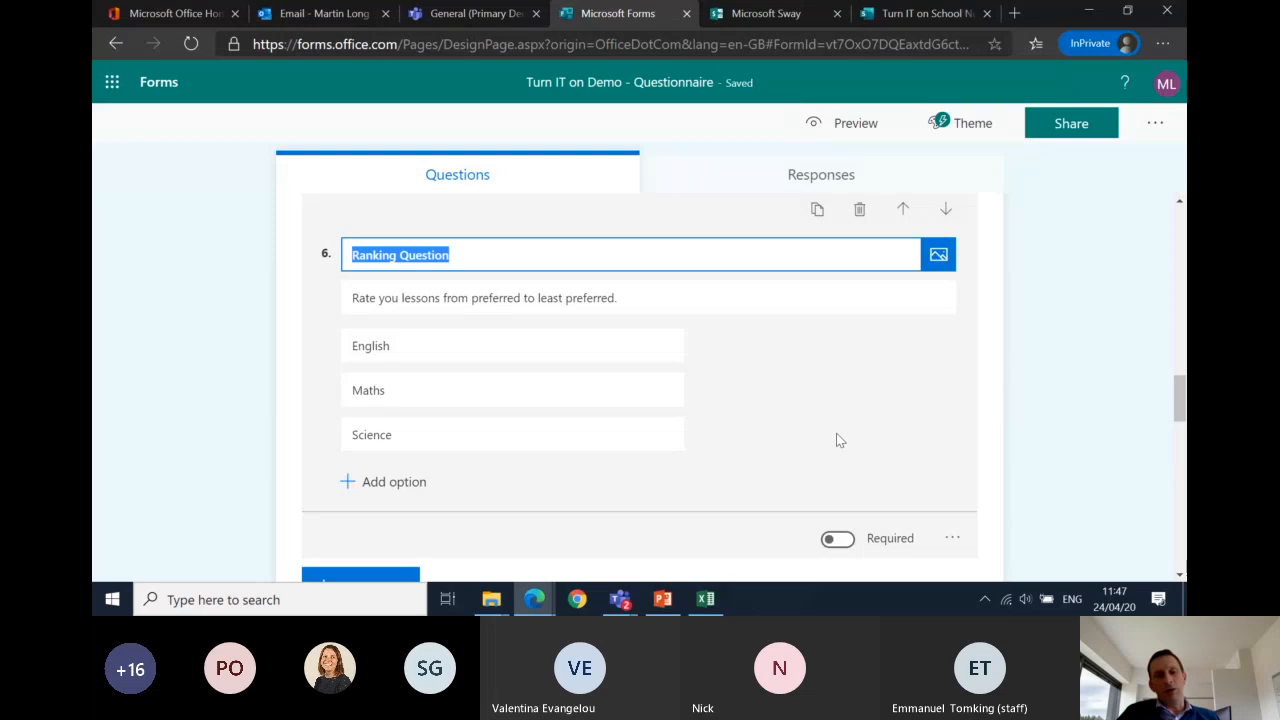
scroll(838, 440, down, 2)
scroll(838, 440, down, 2)
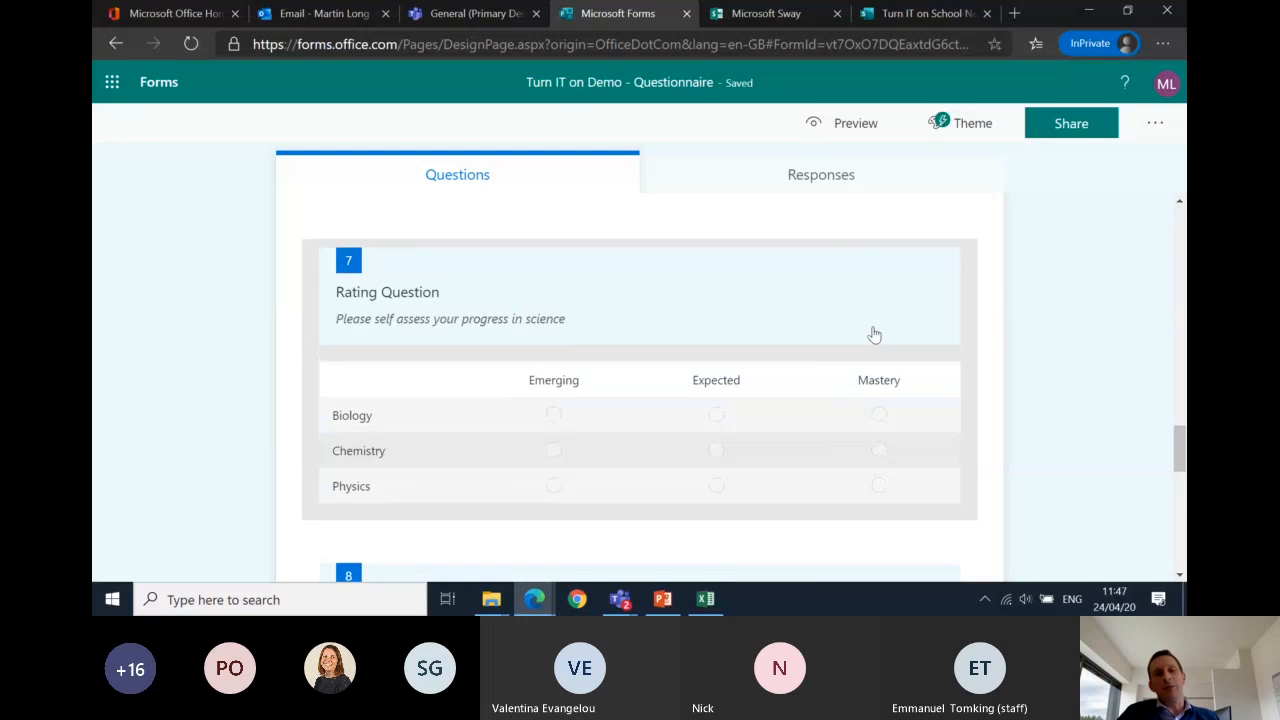
scroll(874, 335, down, 1)
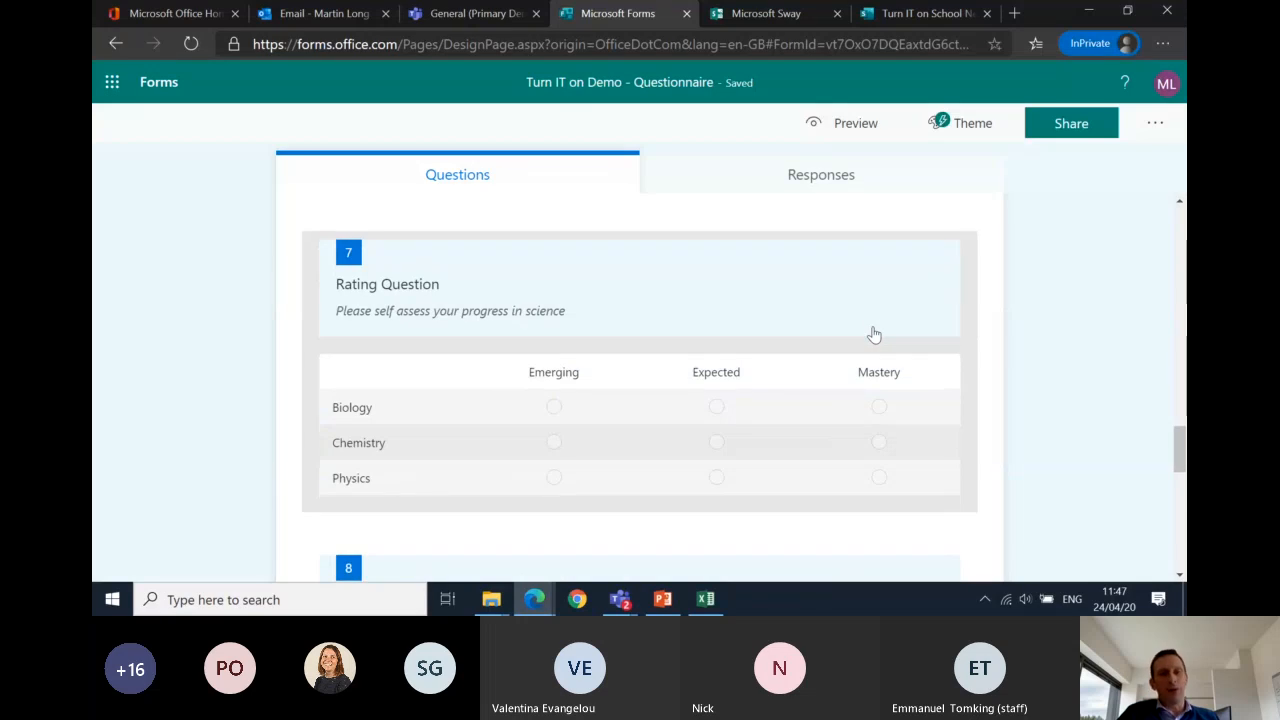
click(874, 335)
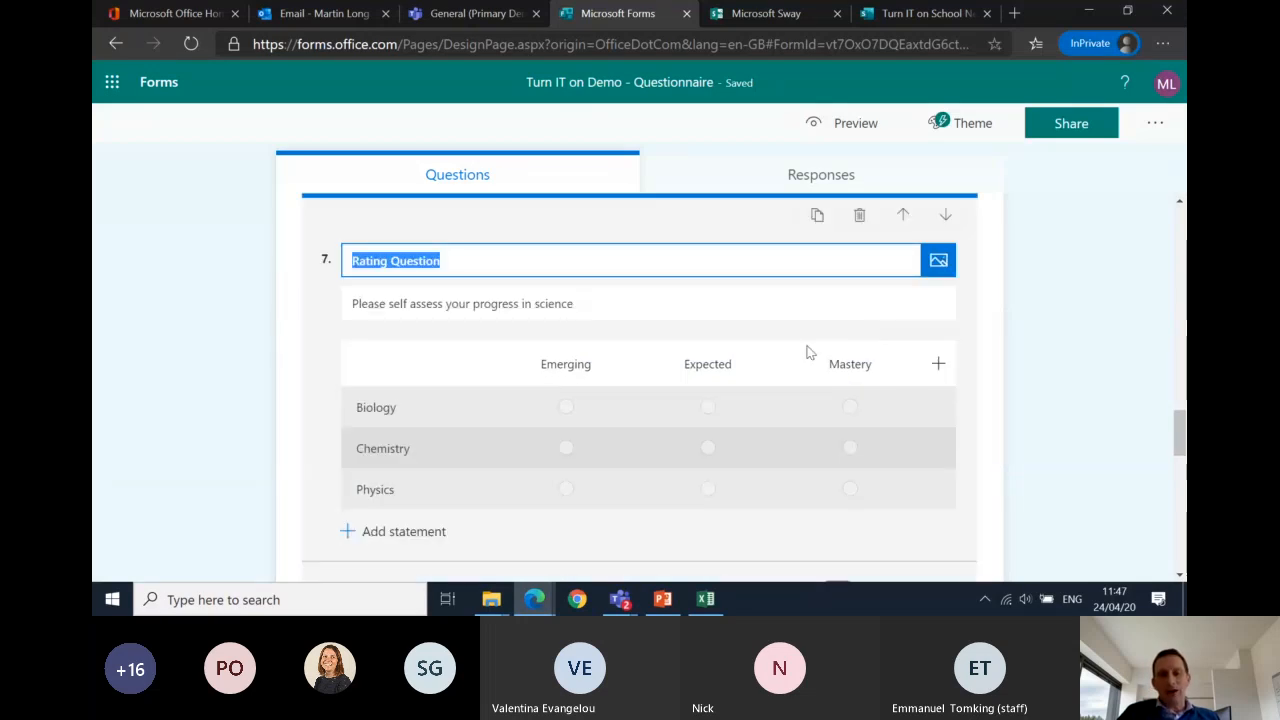
scroll(656, 436, down, 1)
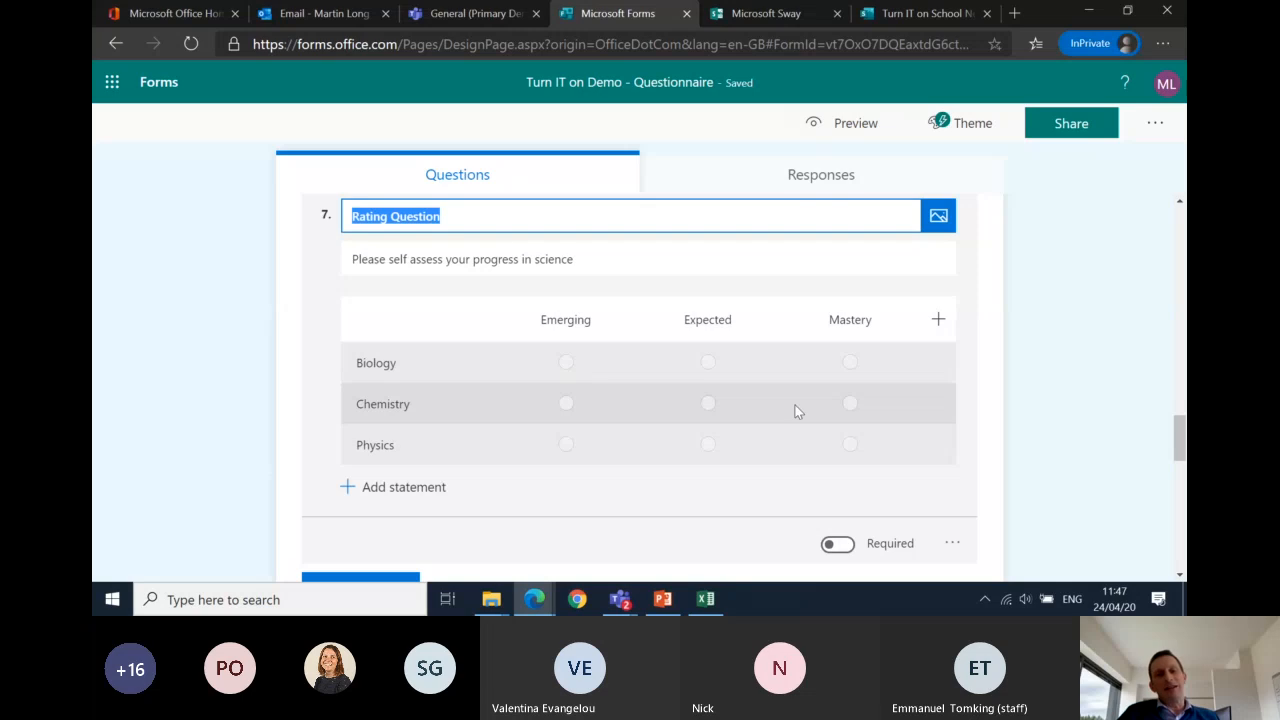
Step: Examine the likelihood scale of question 8 and the additional question types available for a new question, without adding one
scroll(795, 408, down, 2)
scroll(796, 412, down, 1)
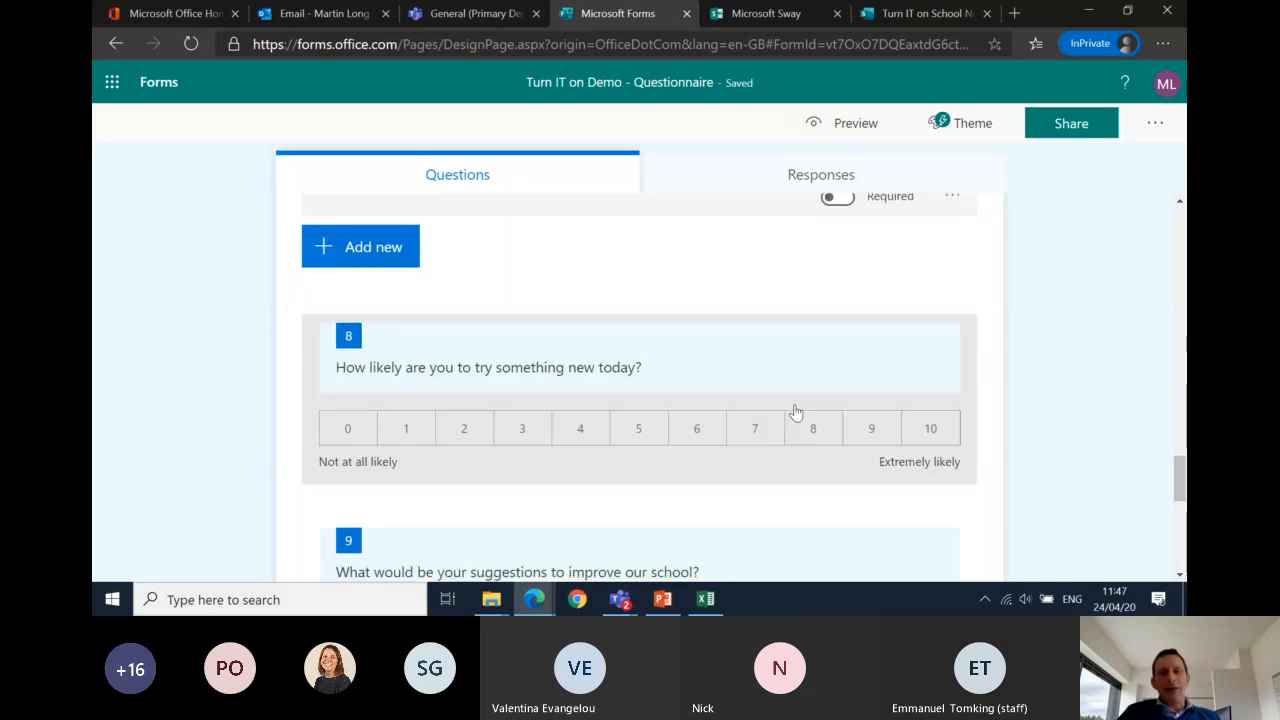
scroll(794, 414, down, 1)
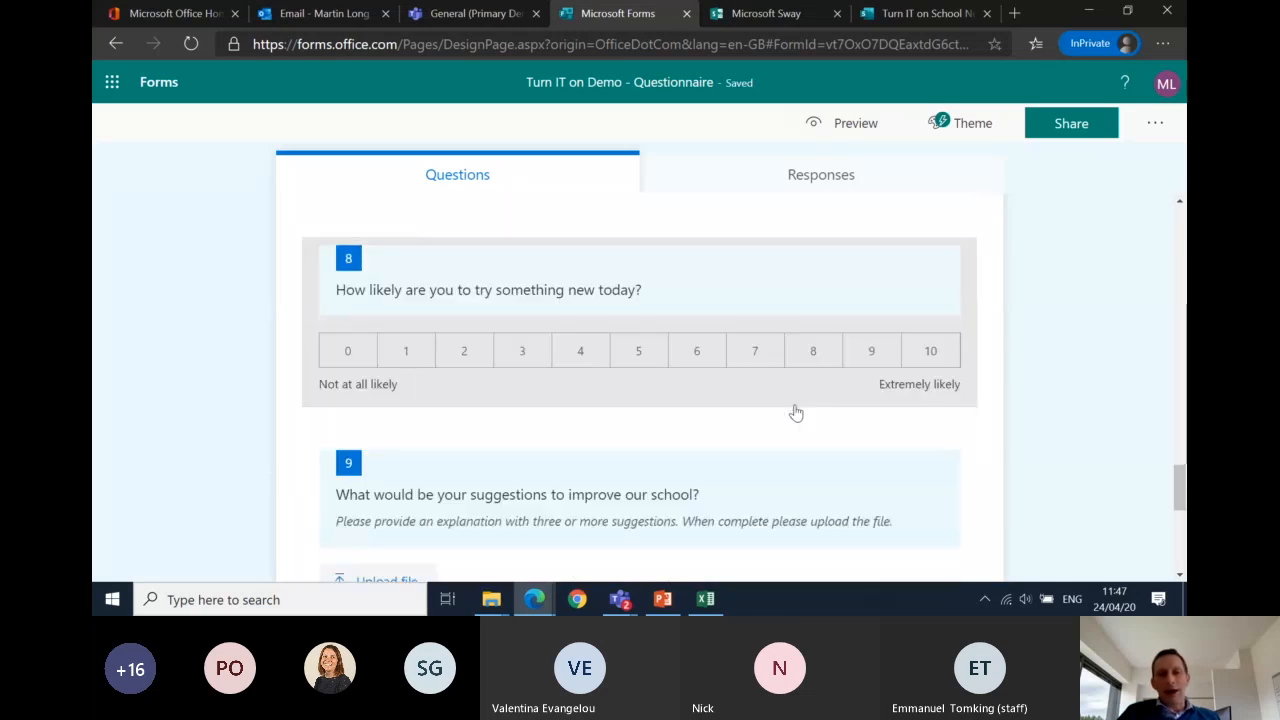
click(731, 308)
scroll(477, 449, down, 1)
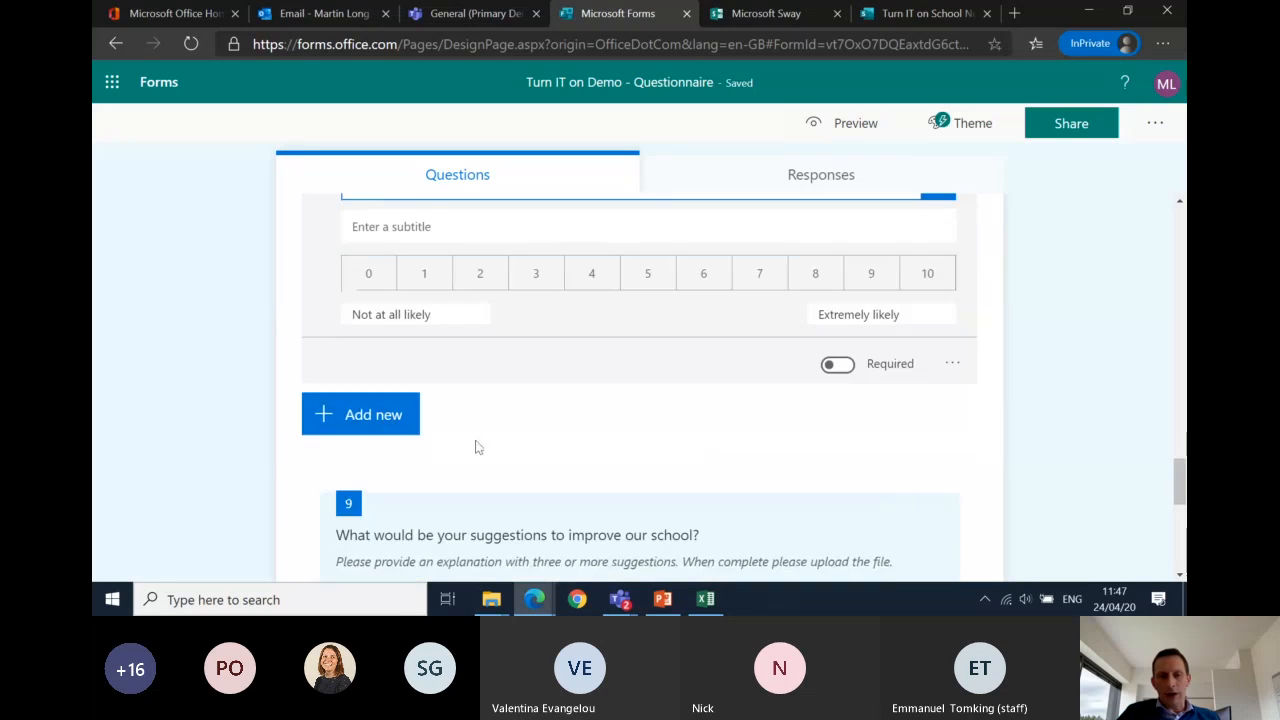
click(388, 421)
click(804, 414)
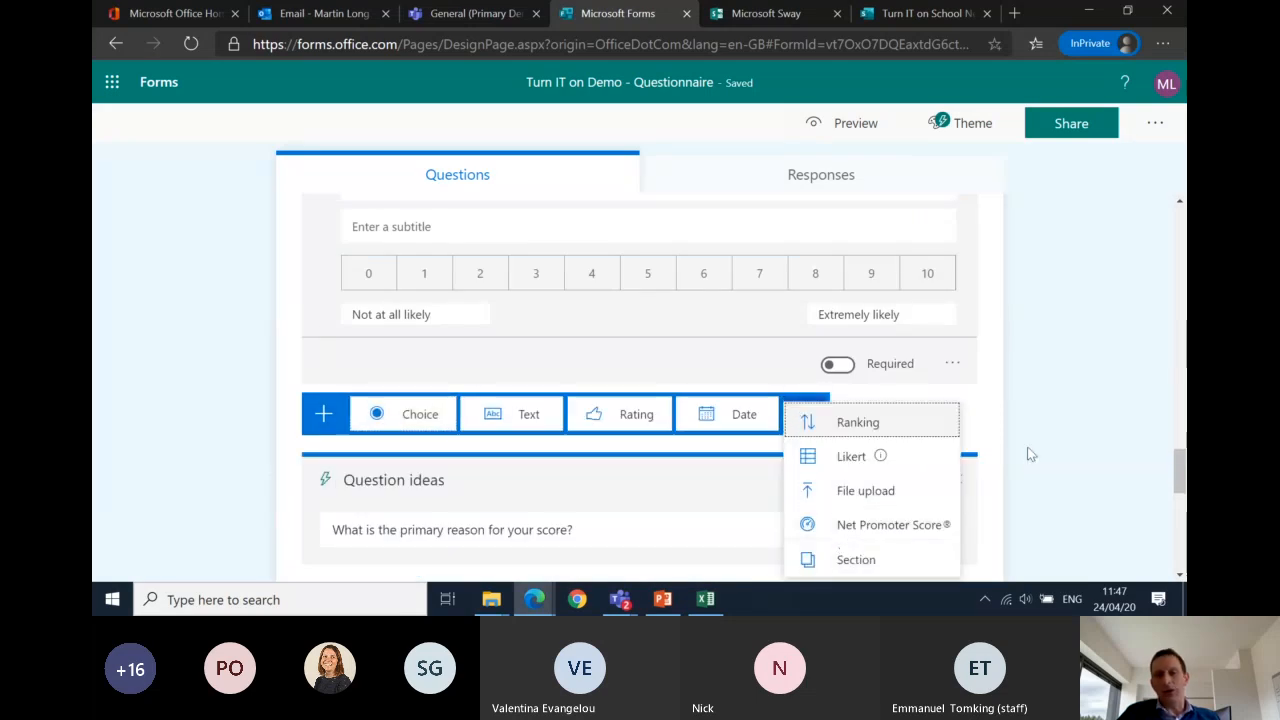
click(1005, 359)
scroll(1005, 359, up, 1)
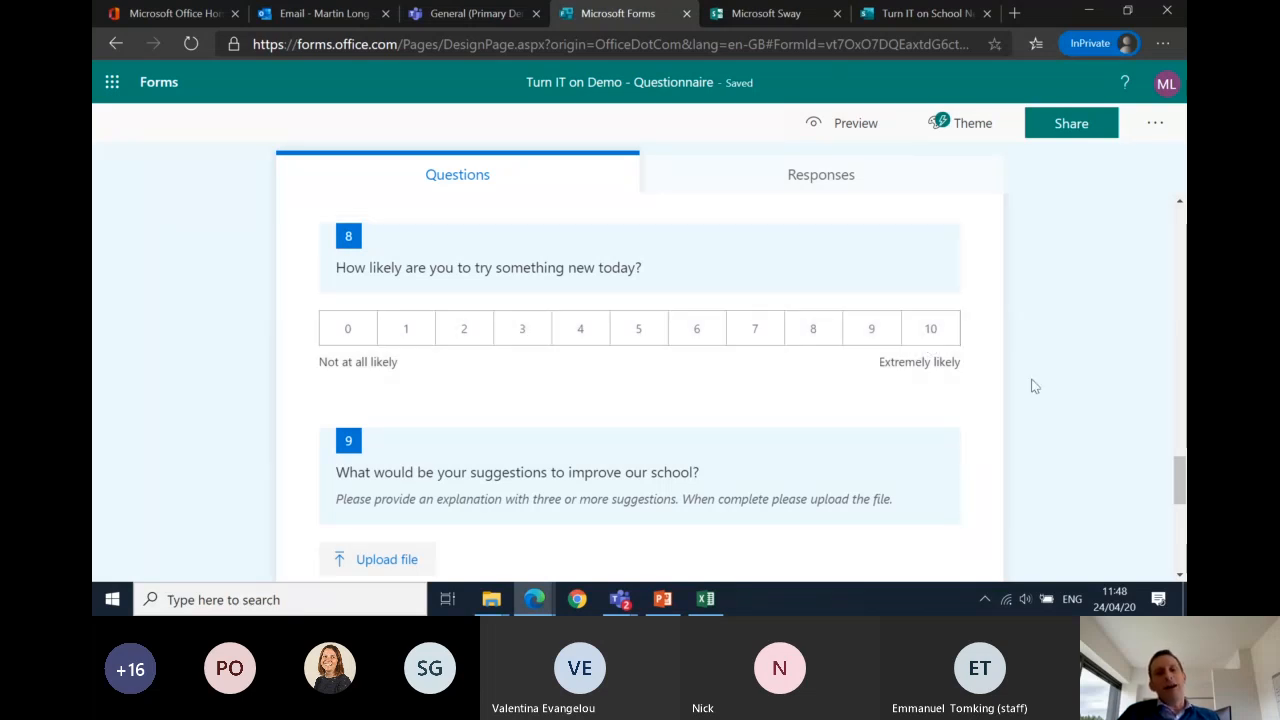
Step: Examine the file number limit and single file size limit choices of file upload question 9 without changing them
scroll(1035, 386, down, 1)
scroll(1035, 386, down, 1)
scroll(1035, 386, down, 1)
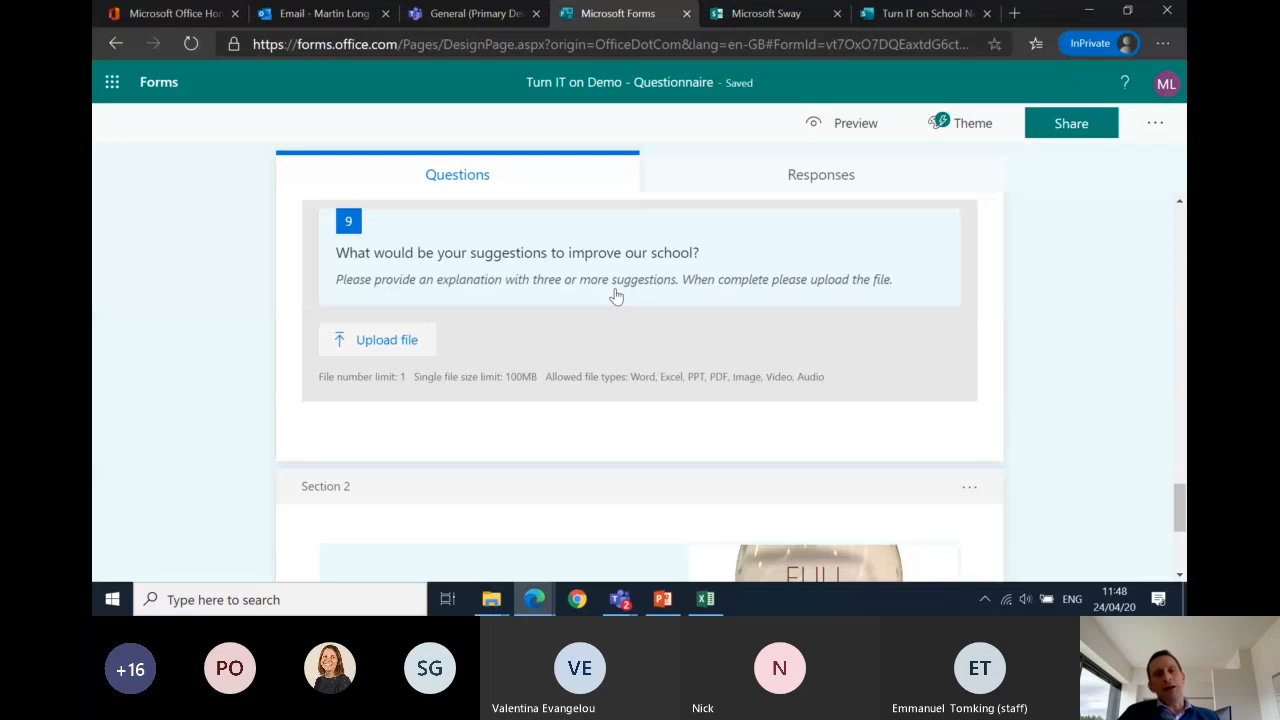
click(531, 326)
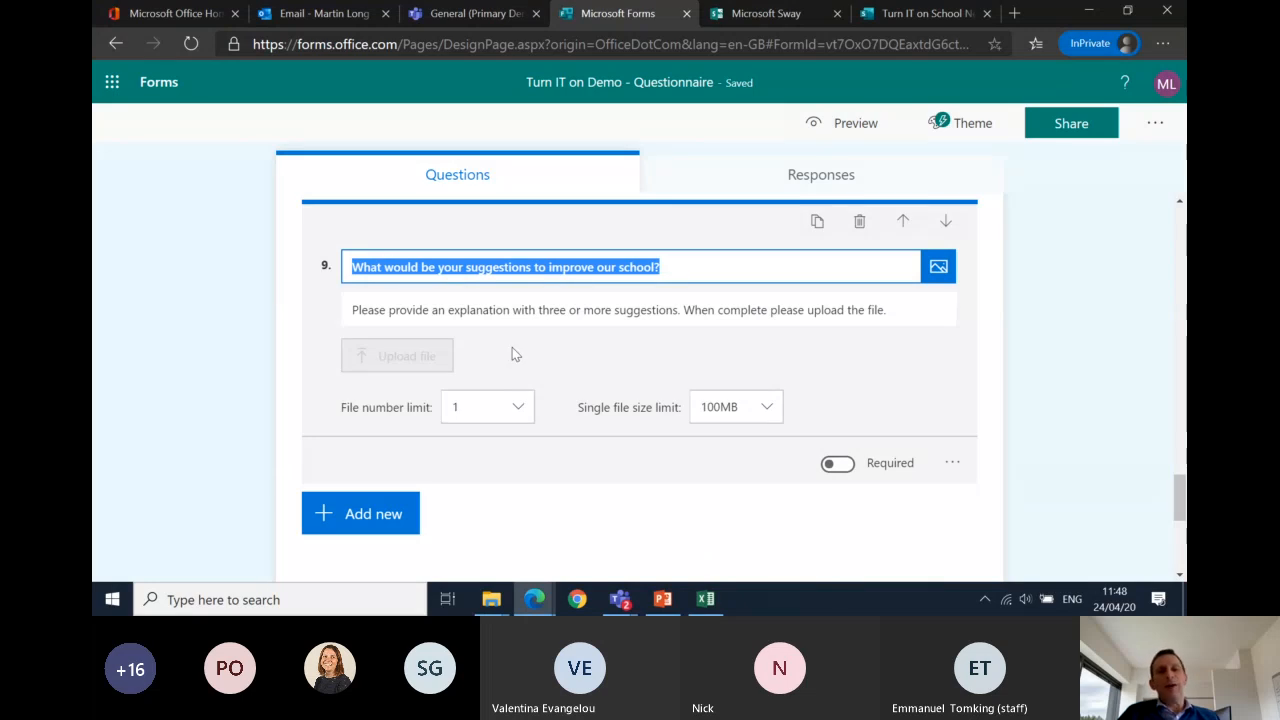
click(521, 415)
click(521, 413)
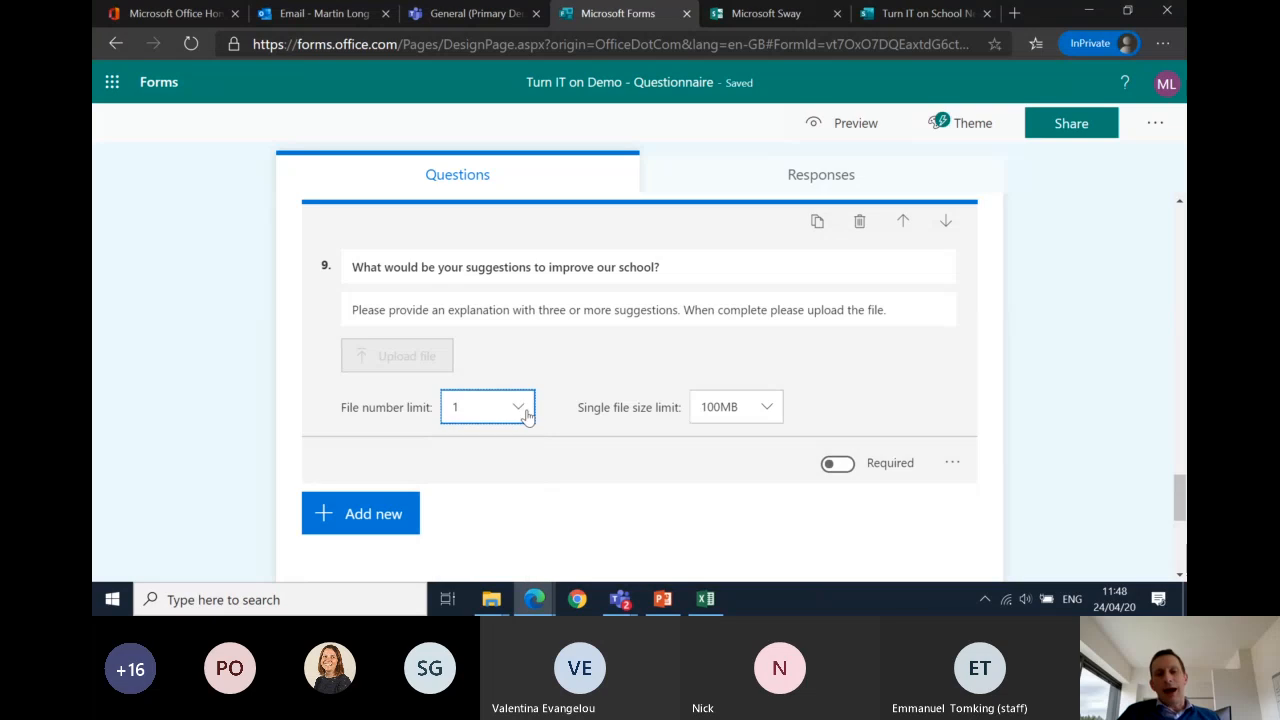
click(766, 412)
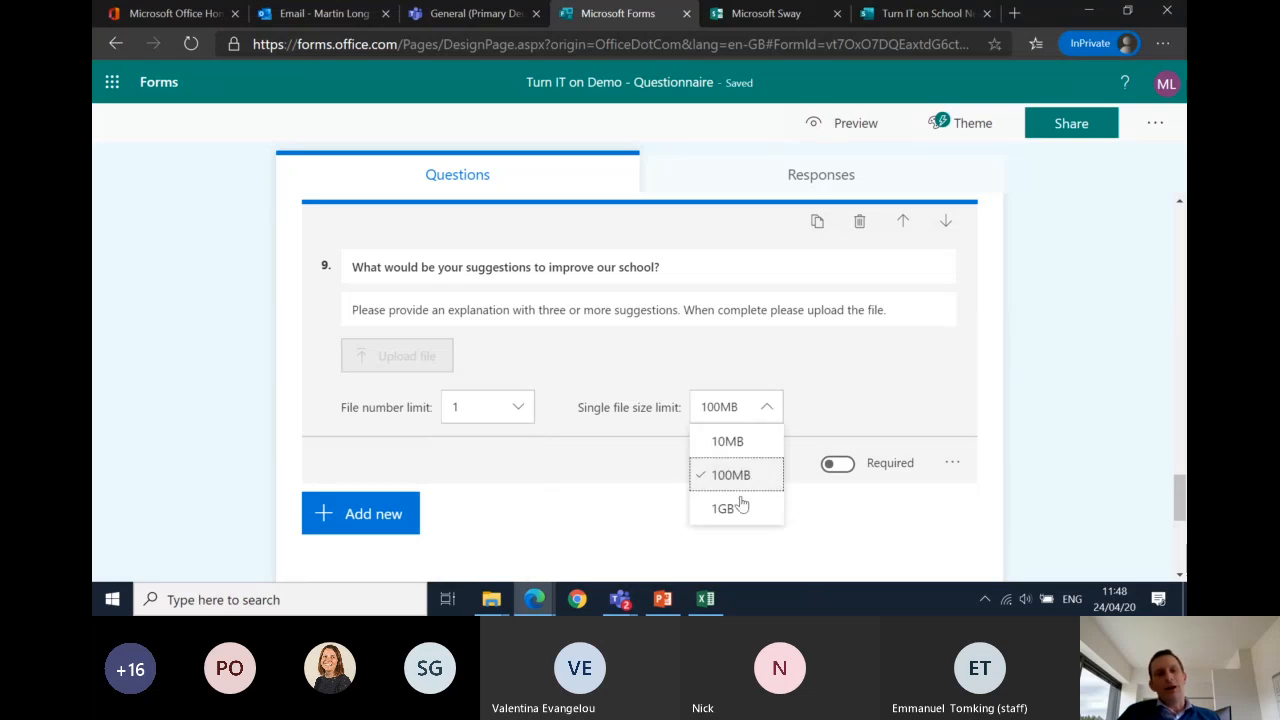
click(819, 372)
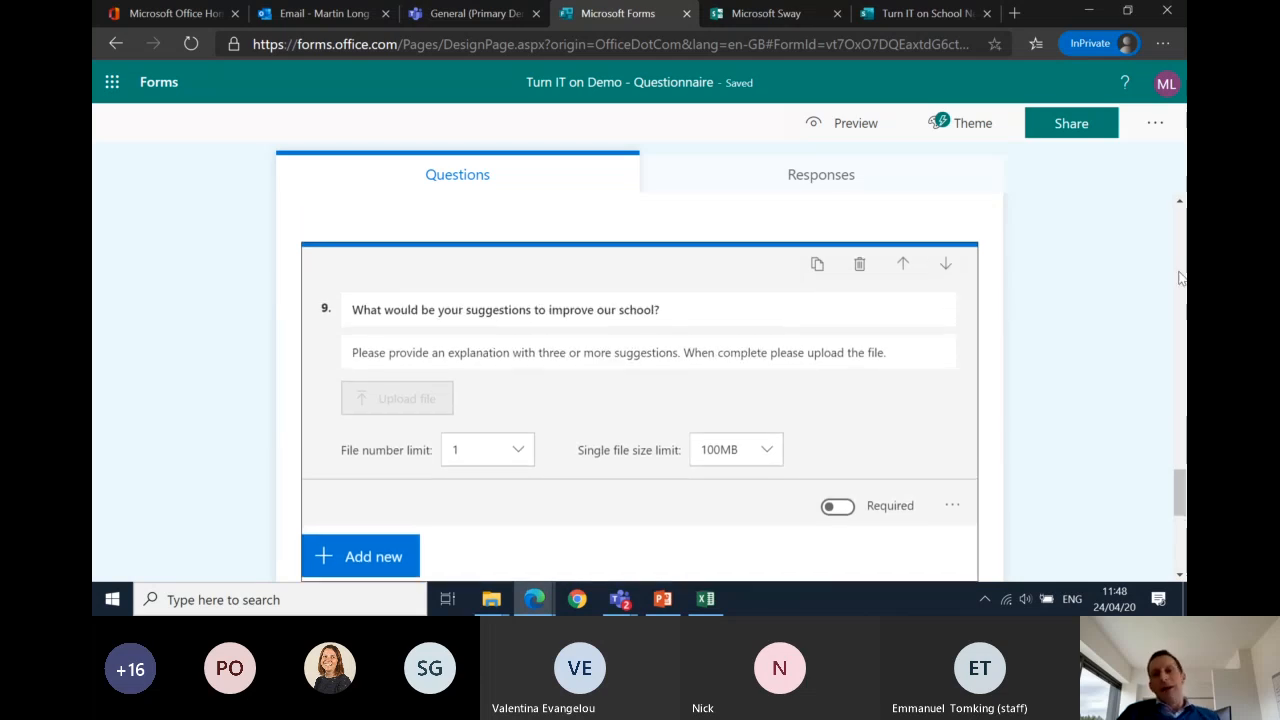
Step: Browse the form's theme ideas, plain colours and illustrated themes without applying one
scroll(1171, 273, up, 7)
scroll(1171, 273, up, 10)
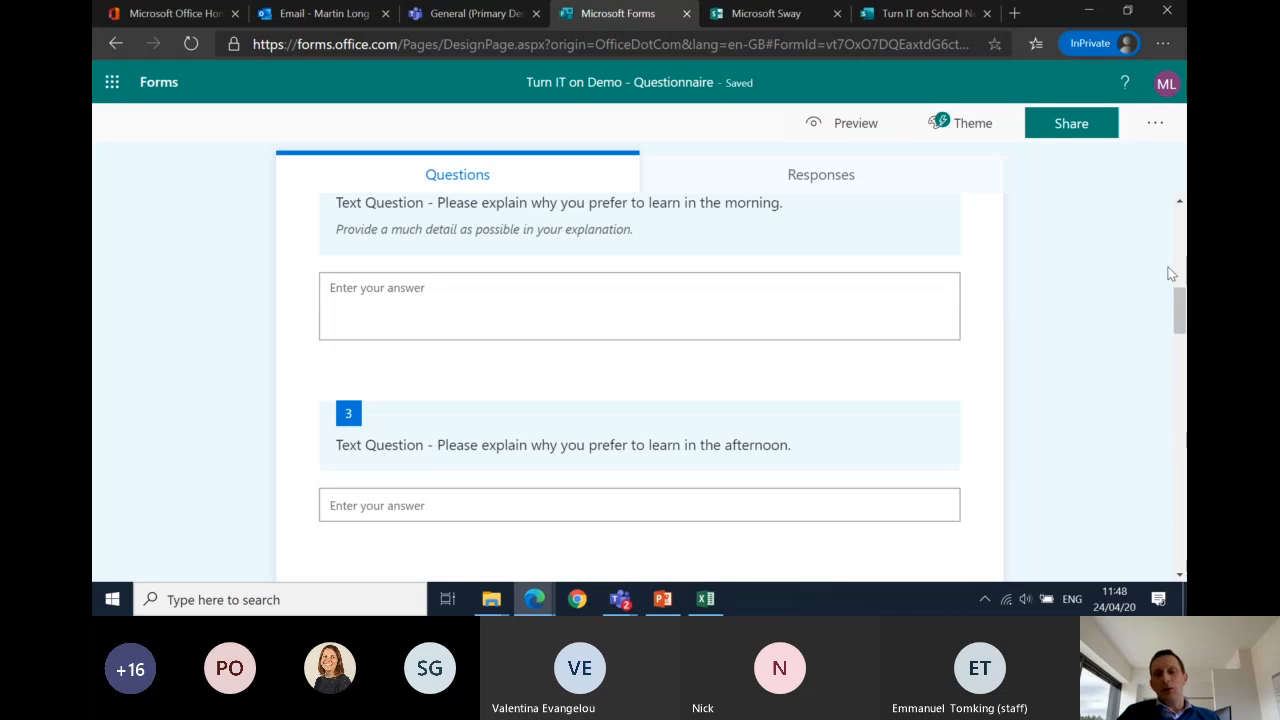
scroll(1171, 273, up, 3)
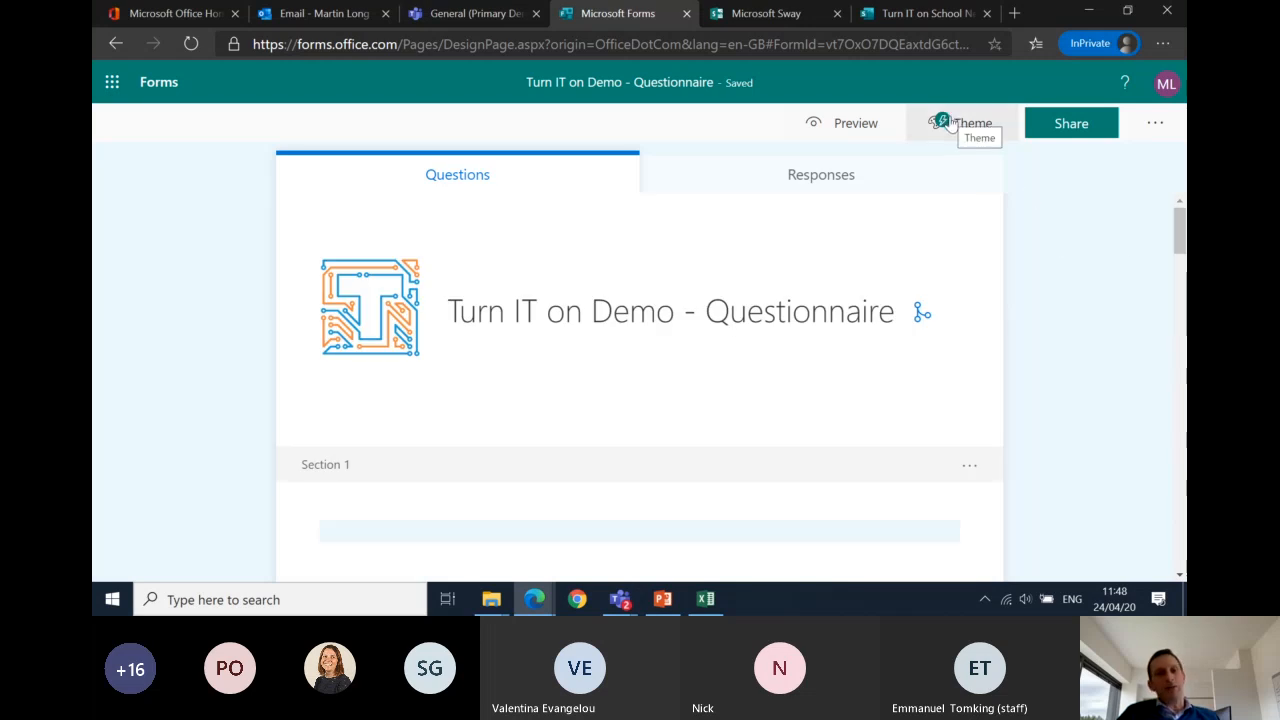
click(950, 122)
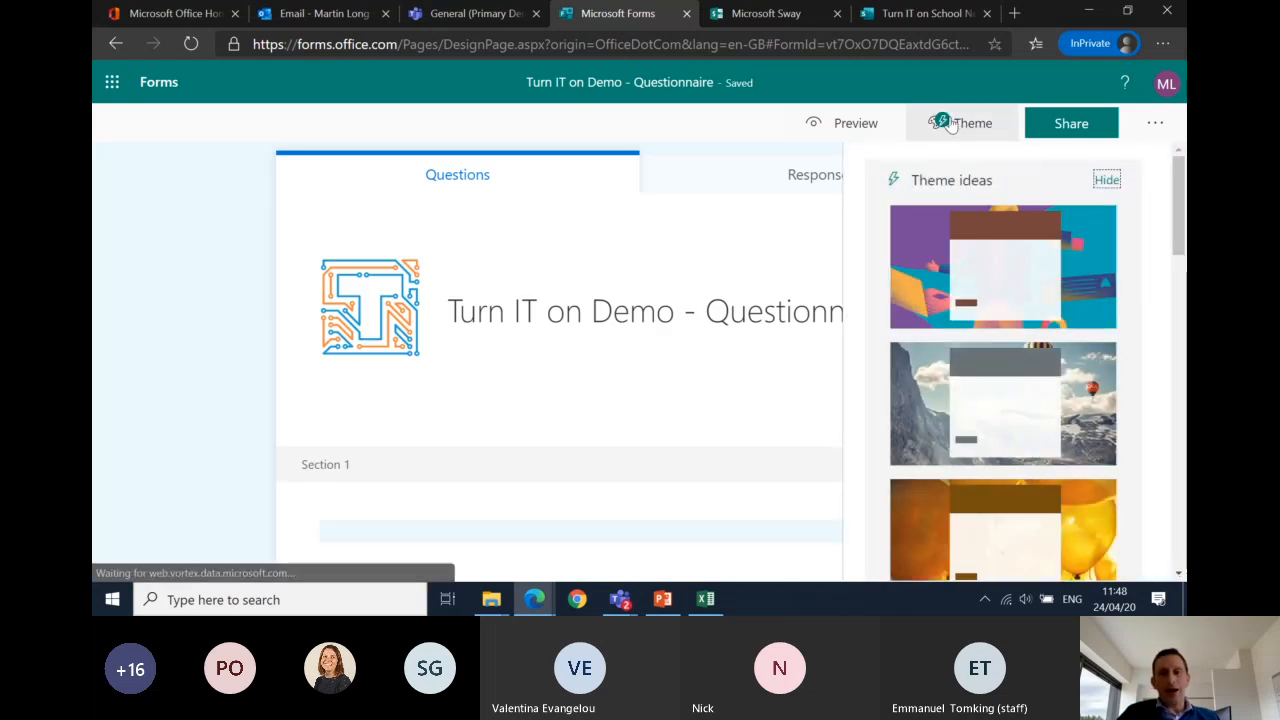
scroll(1012, 357, down, 2)
scroll(1012, 357, up, 2)
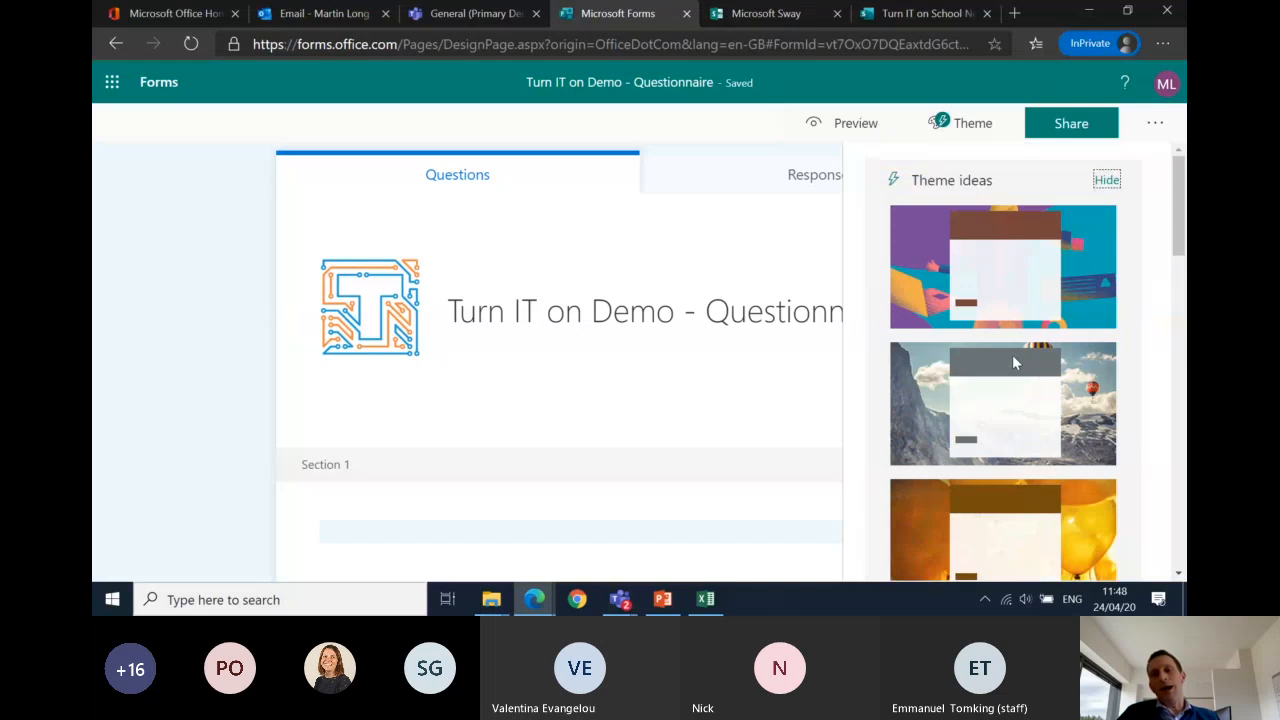
scroll(955, 364, down, 1)
scroll(945, 330, down, 1)
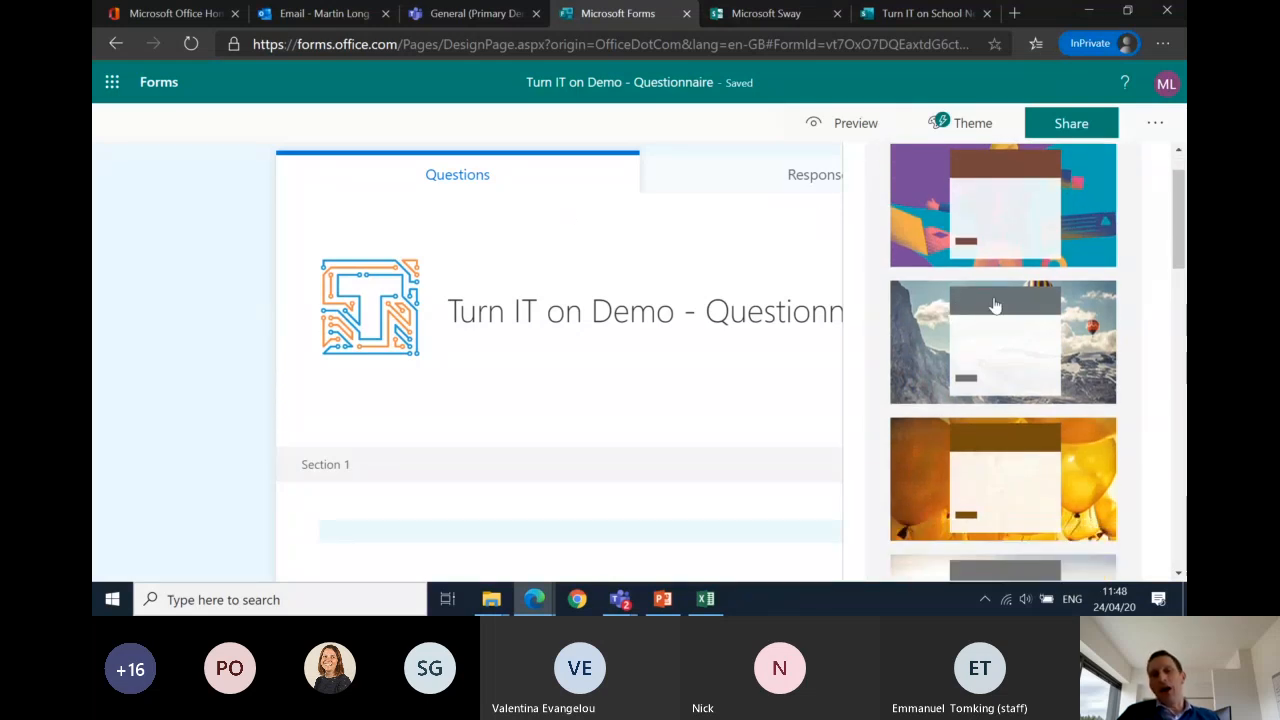
scroll(945, 263, down, 2)
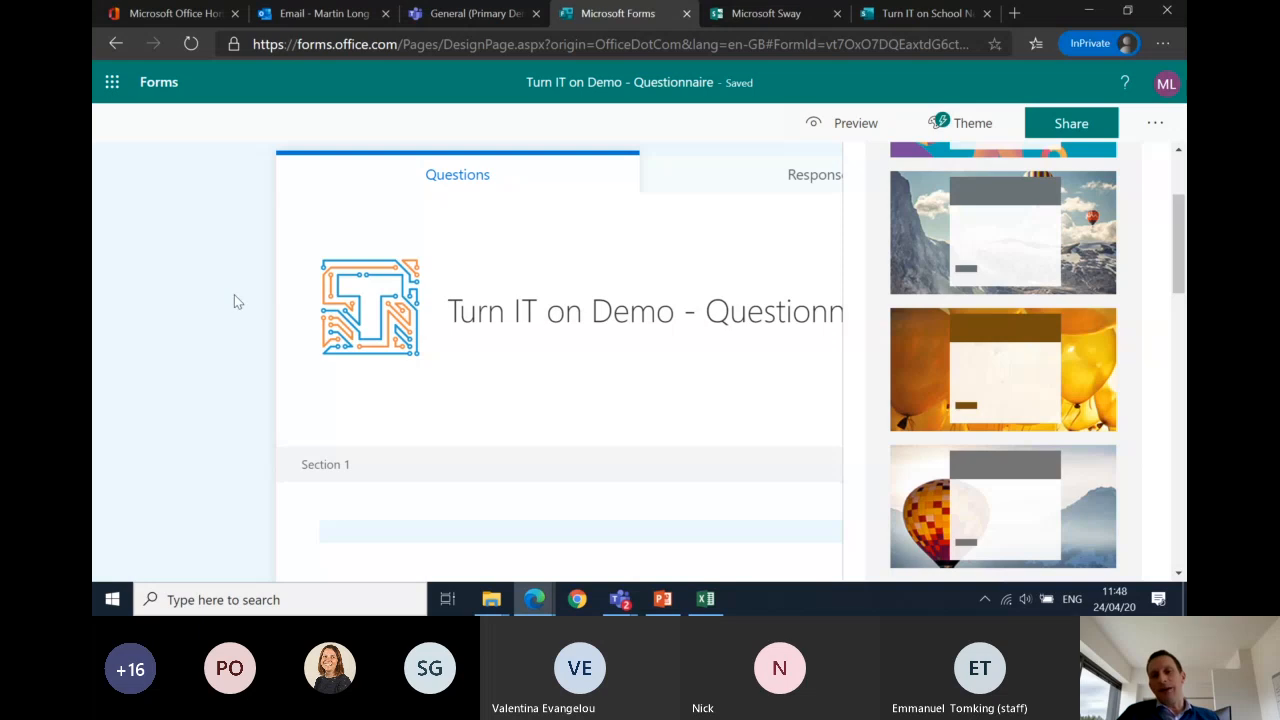
scroll(1150, 340, down, 8)
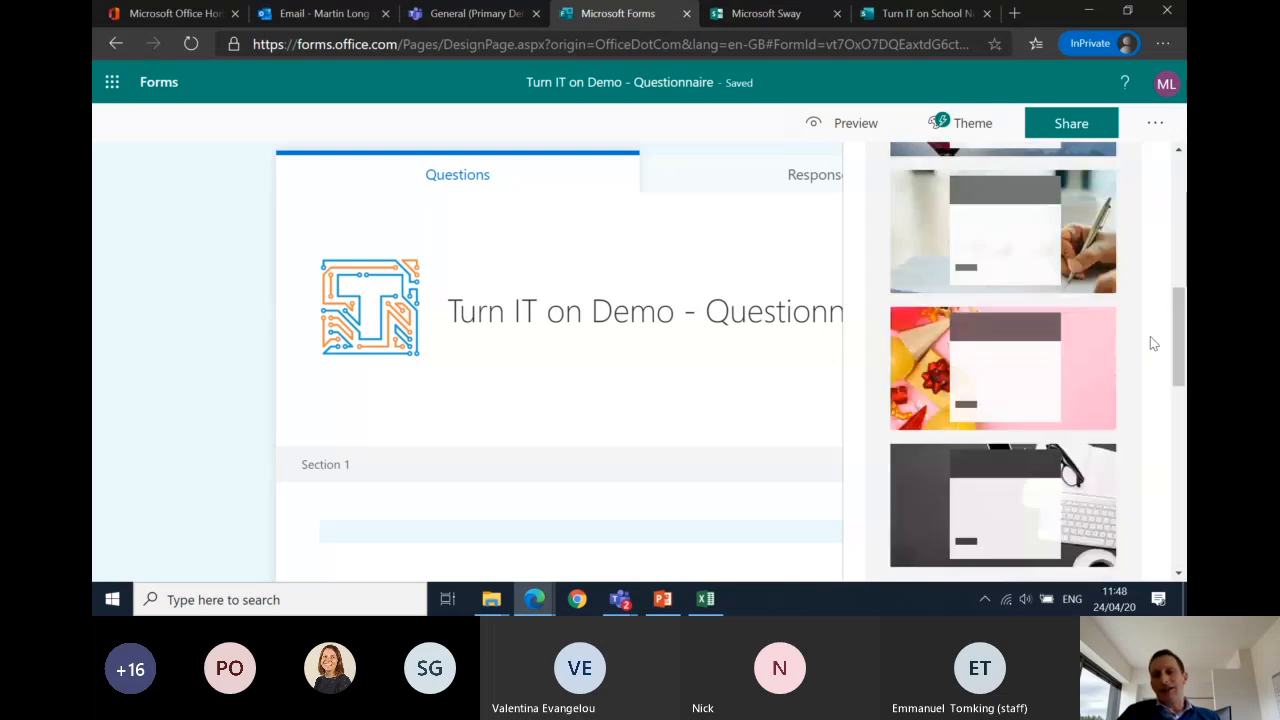
scroll(1150, 343, down, 10)
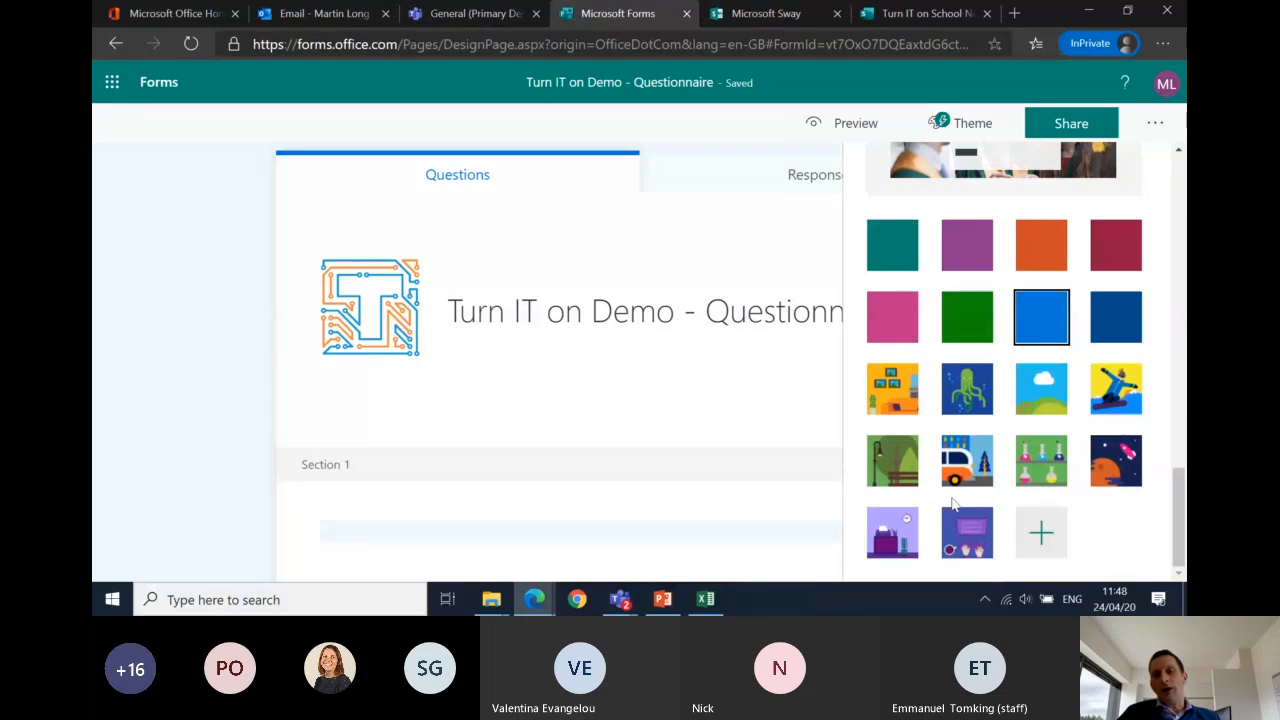
Step: Look at the custom theme options for image and colour, then return to the form without changing its theme
click(1038, 538)
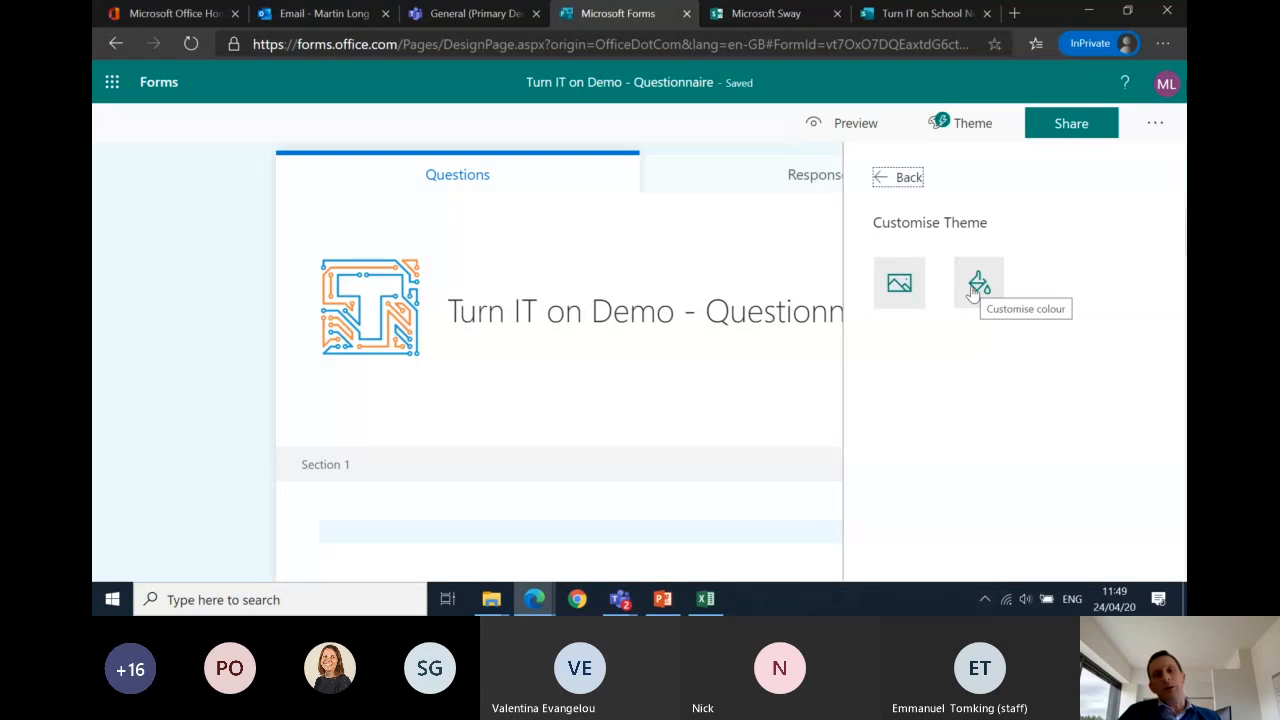
click(905, 180)
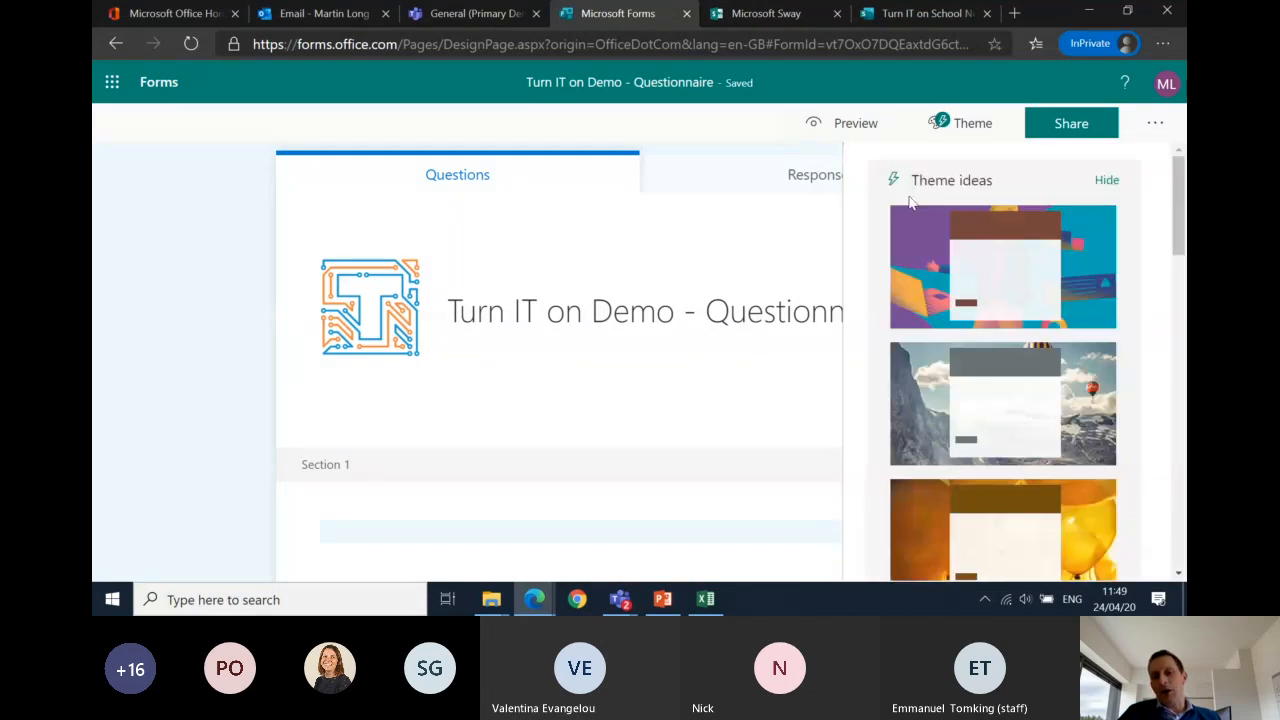
scroll(1008, 435, down, 5)
scroll(1008, 437, down, 3)
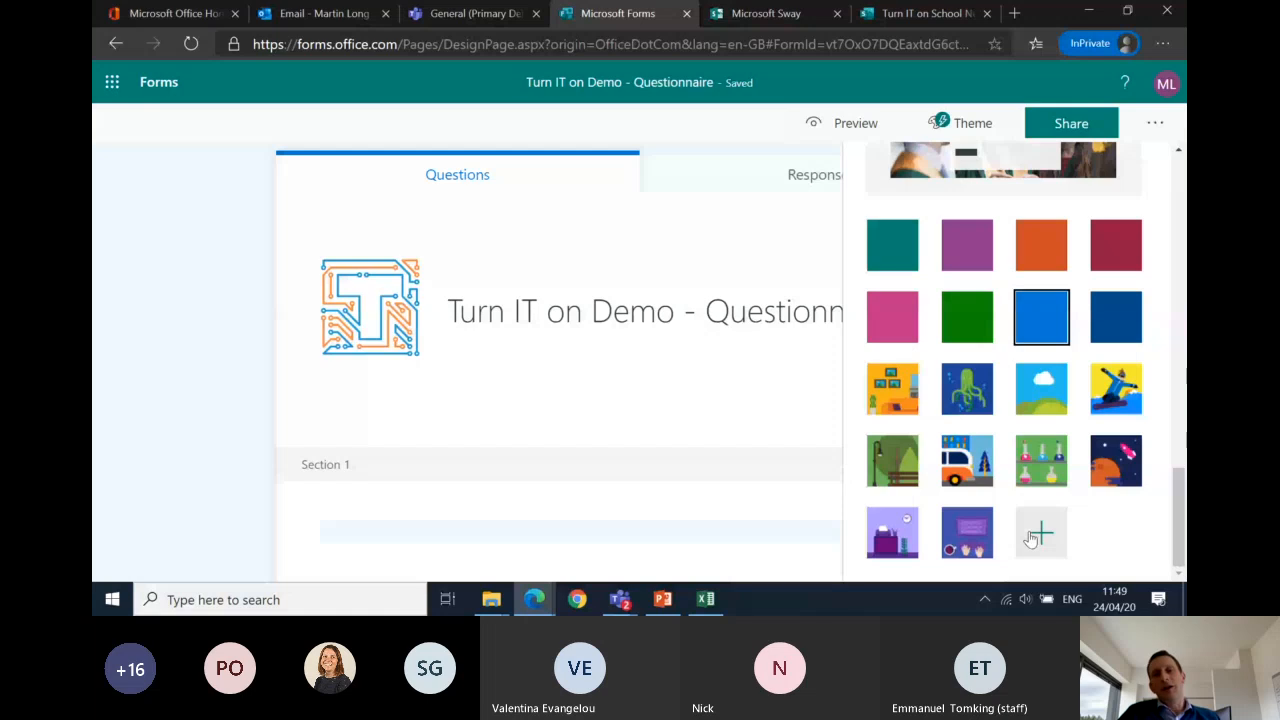
click(973, 124)
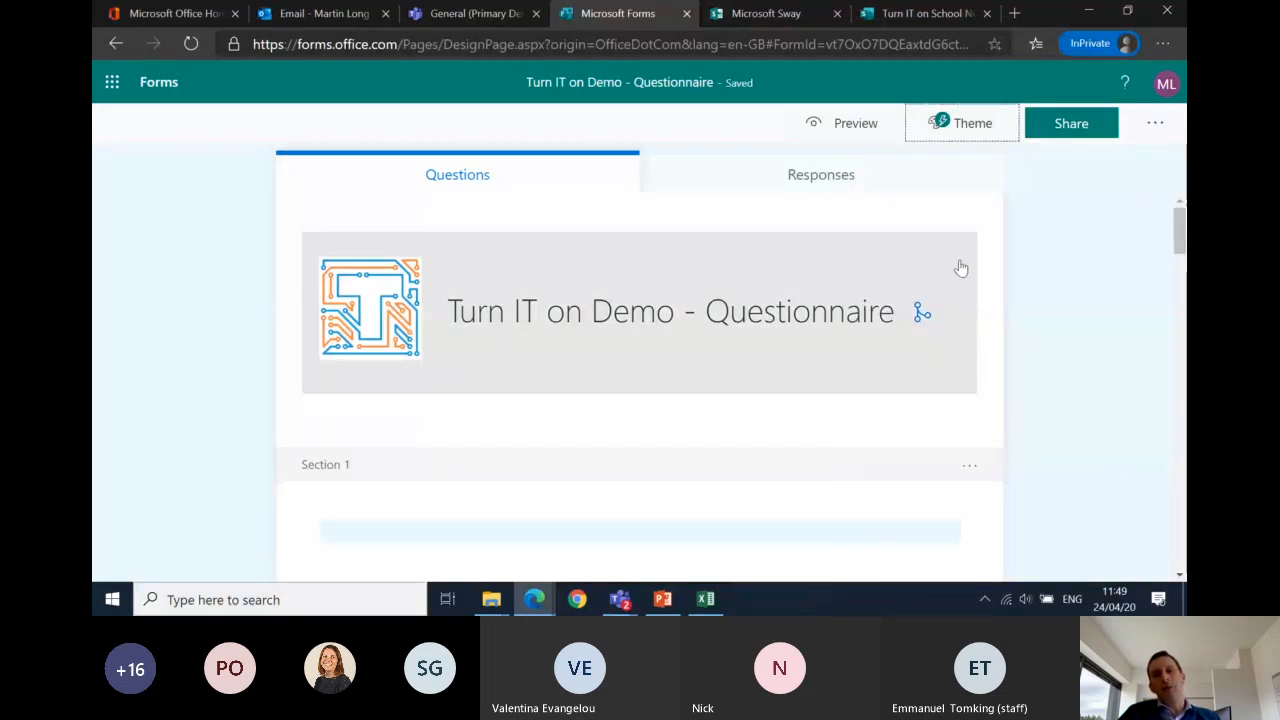
Step: Preview the questionnaire as it appears on a computer and on mobile, ending in the computer view
click(829, 122)
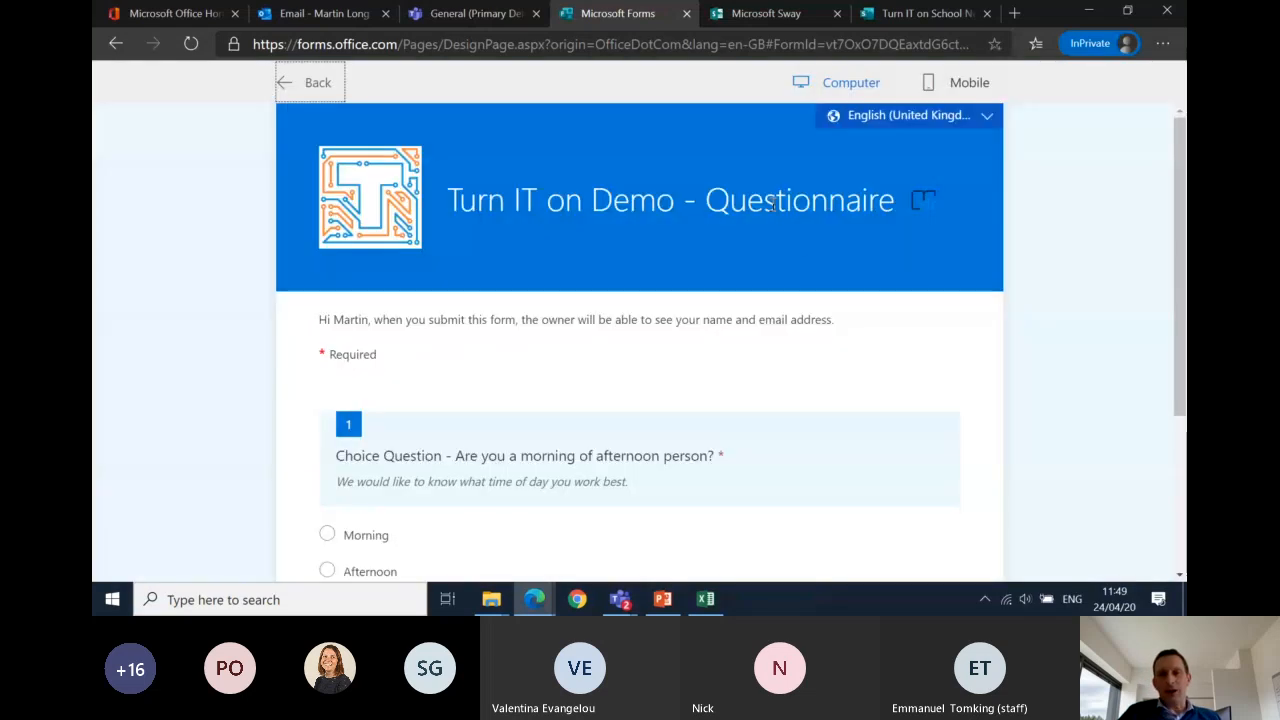
click(966, 88)
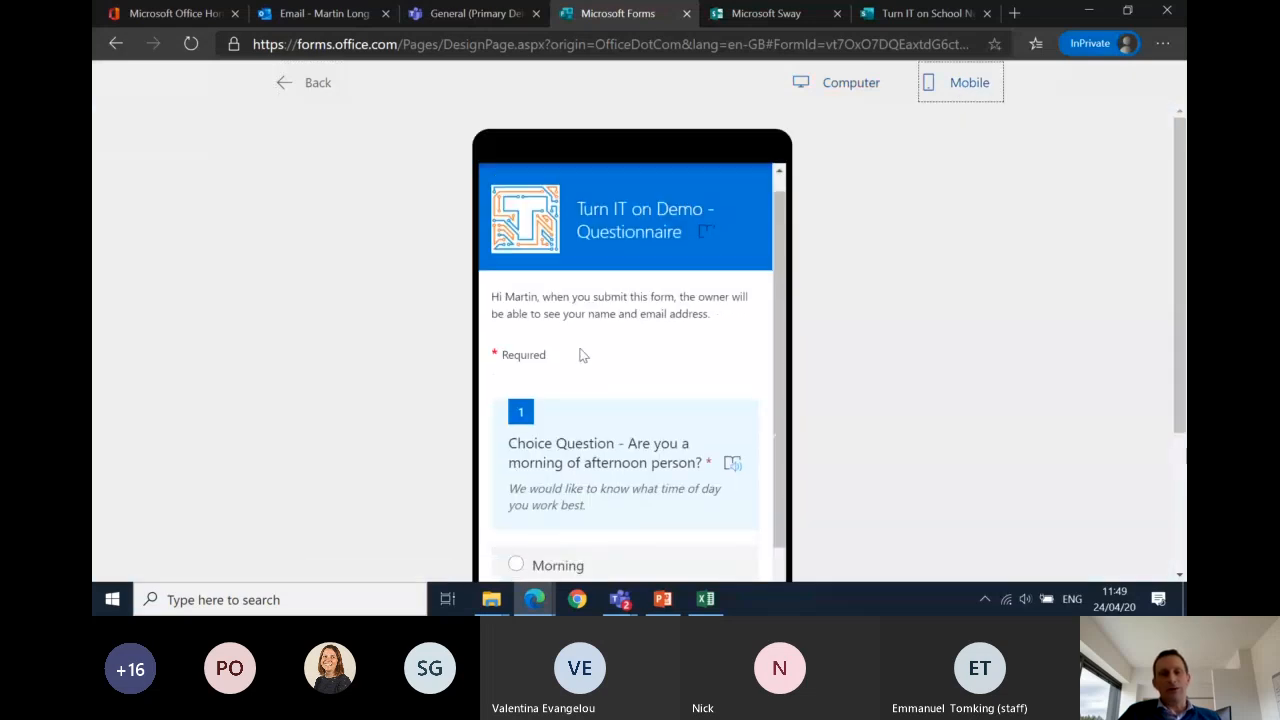
scroll(583, 355, down, 5)
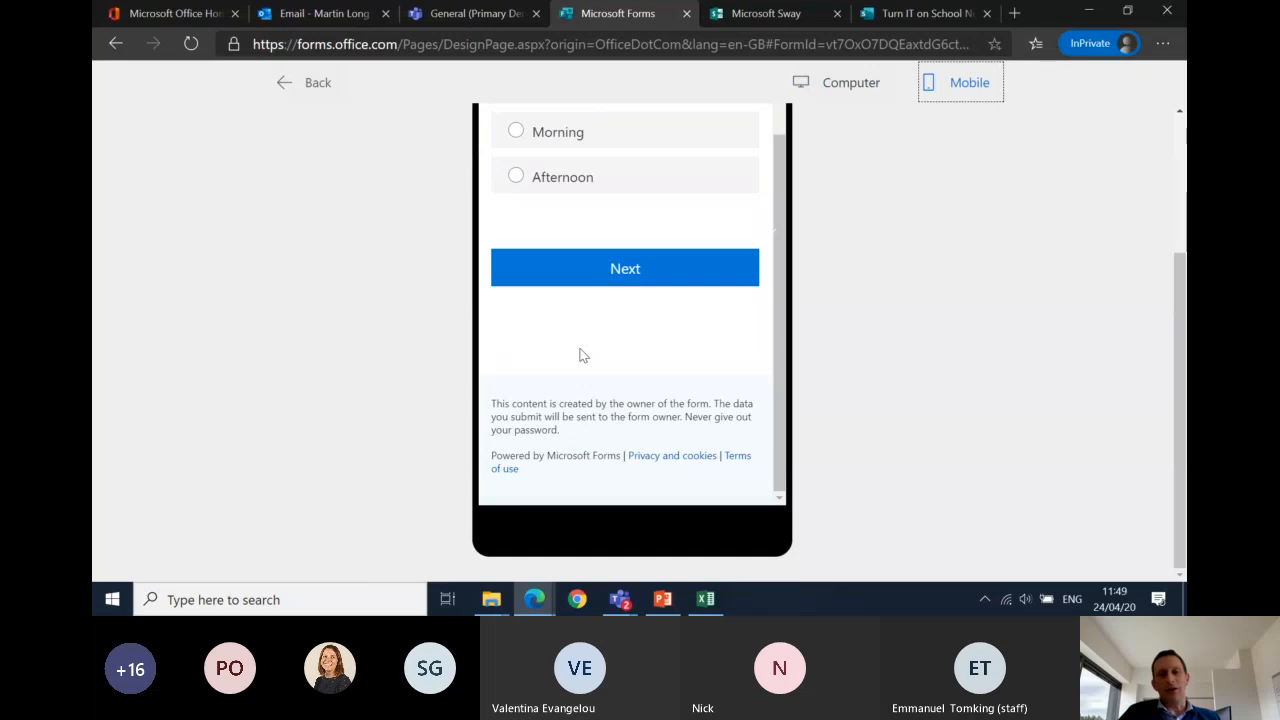
scroll(583, 355, up, 5)
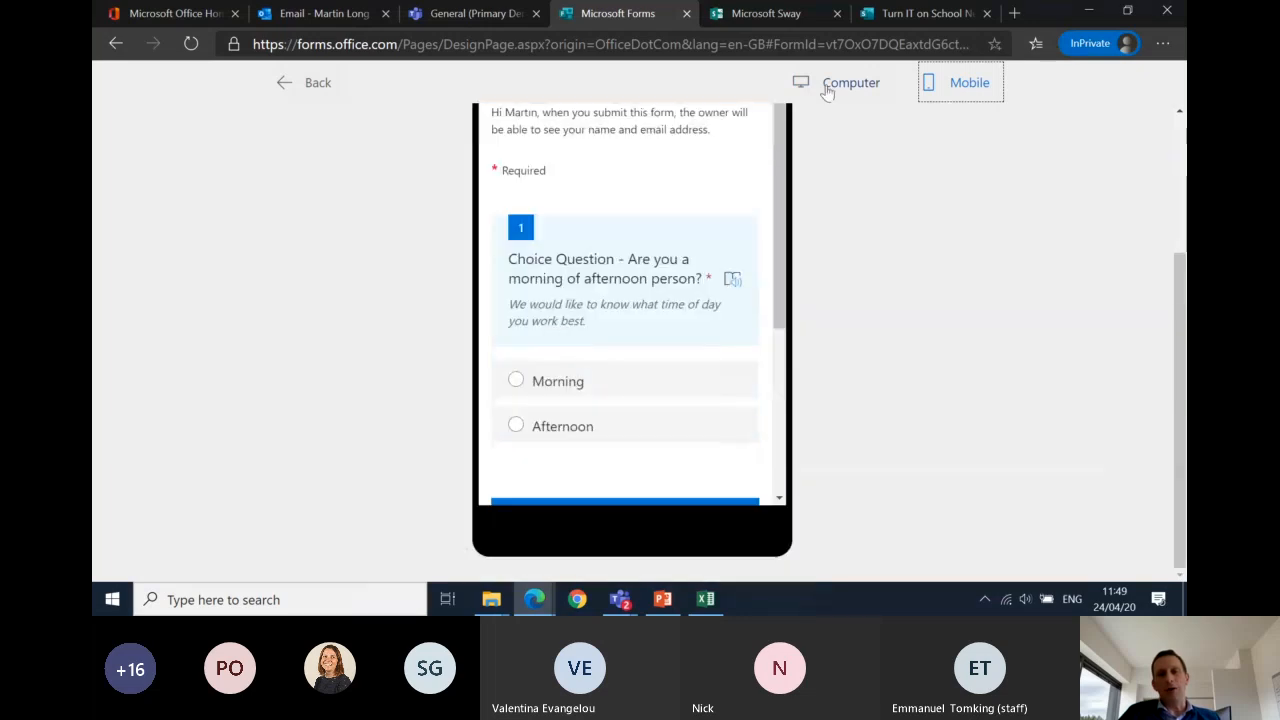
click(845, 95)
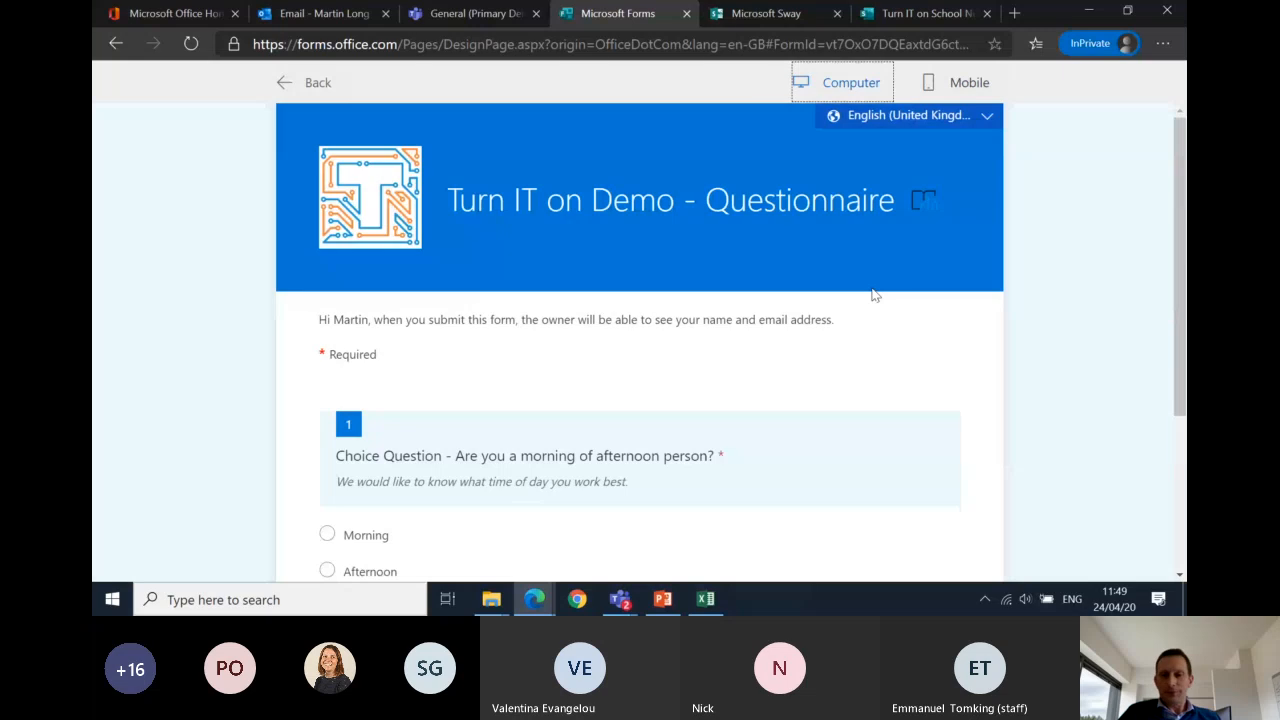
Step: Preview the questionnaire in Polish (polski) and switch it back to English (United Kingdom)
click(987, 120)
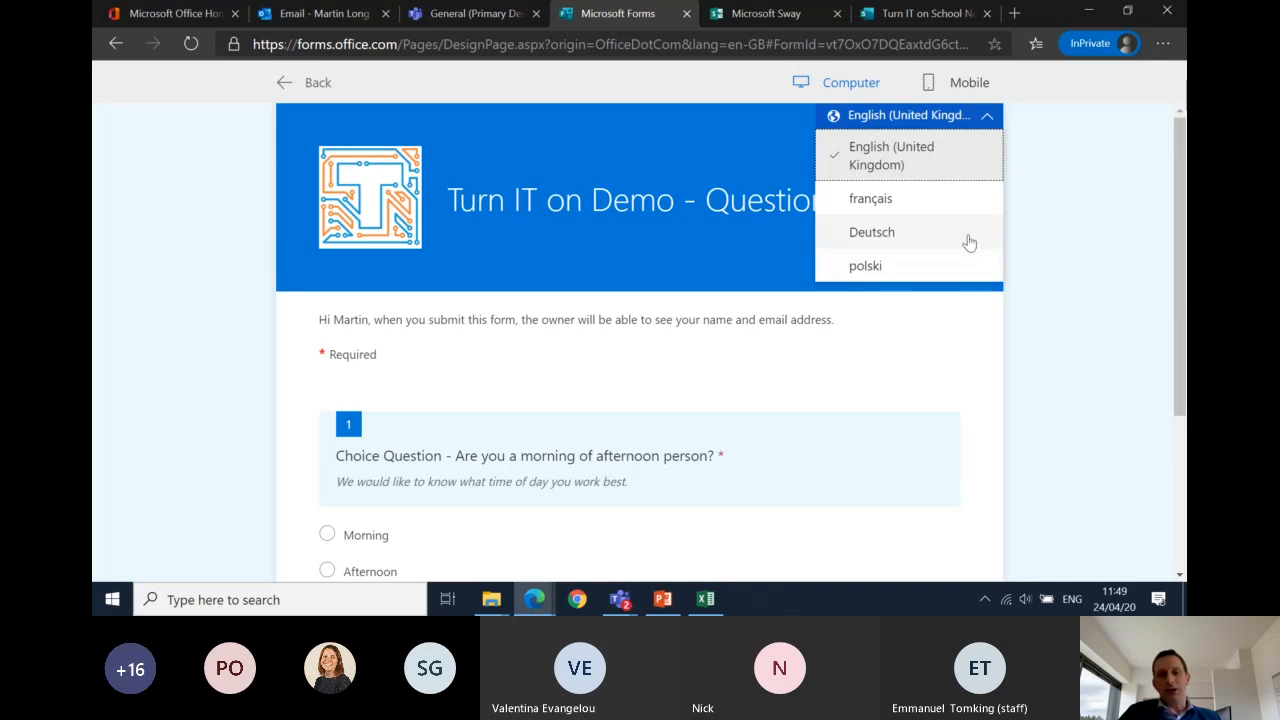
click(950, 266)
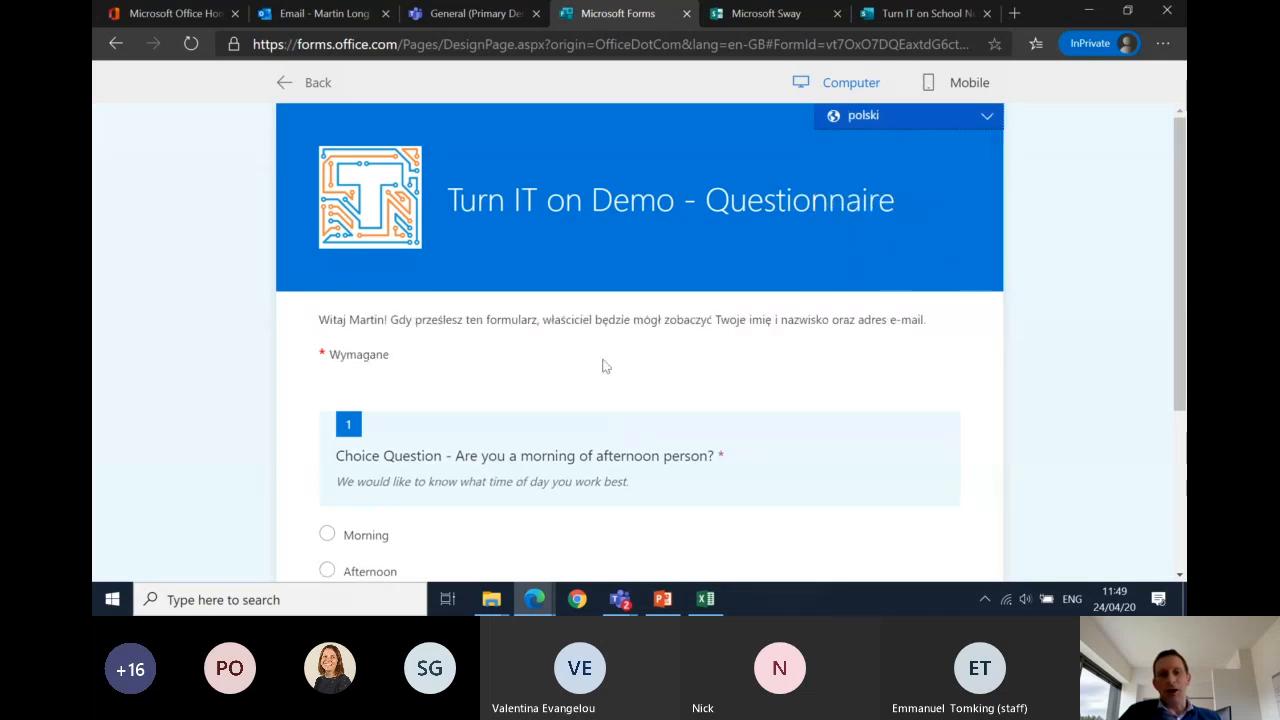
click(945, 123)
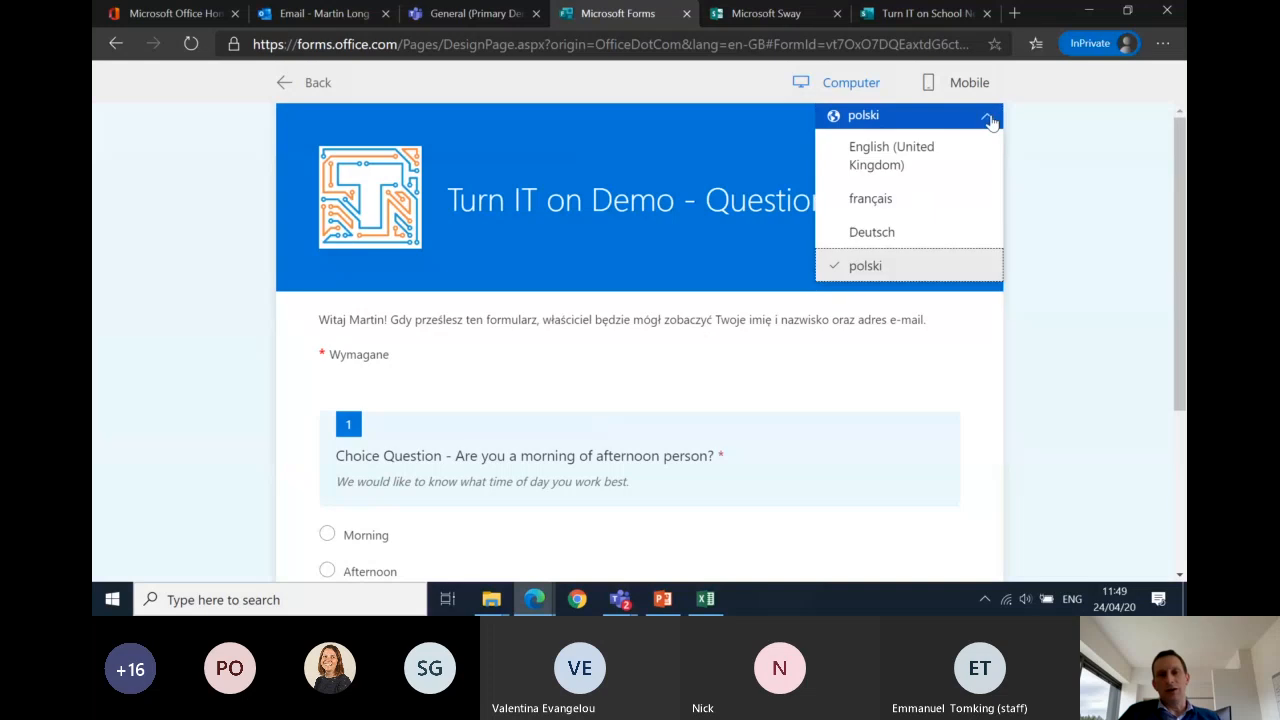
click(929, 157)
Step: Answer question 1 of the preview with Morning and give rating question 4 five stars
scroll(1076, 258, down, 3)
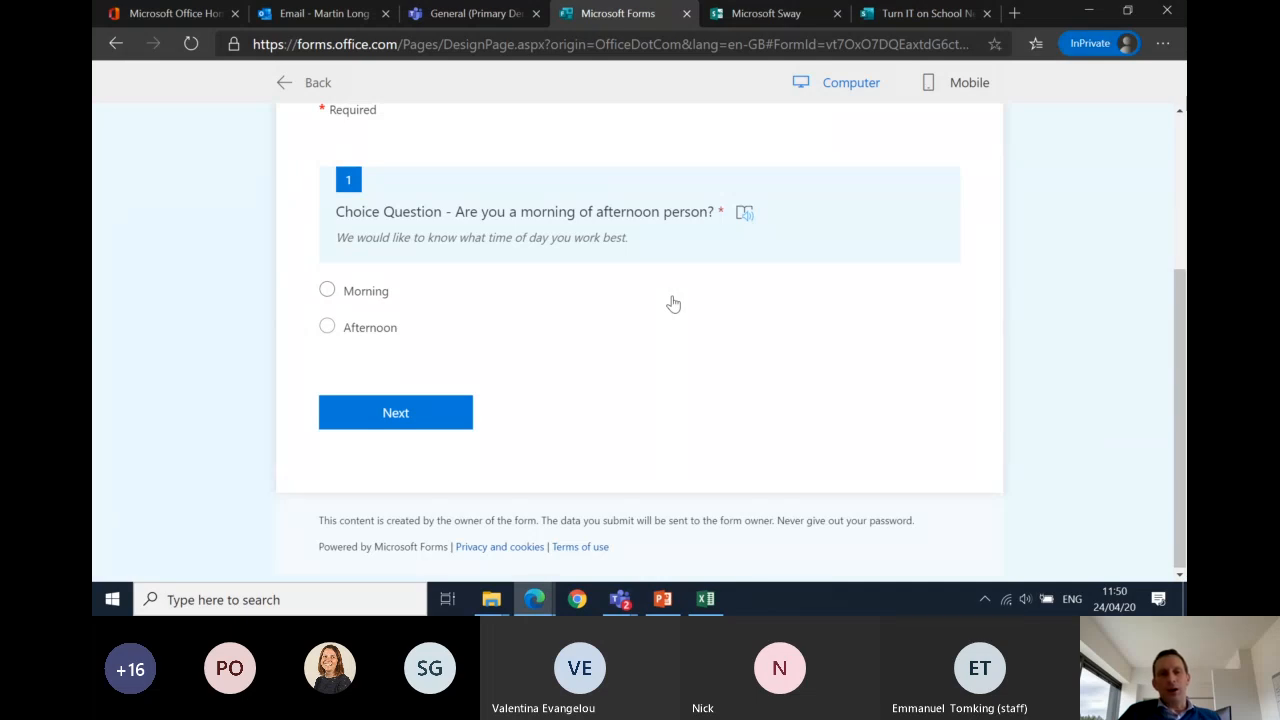
click(327, 292)
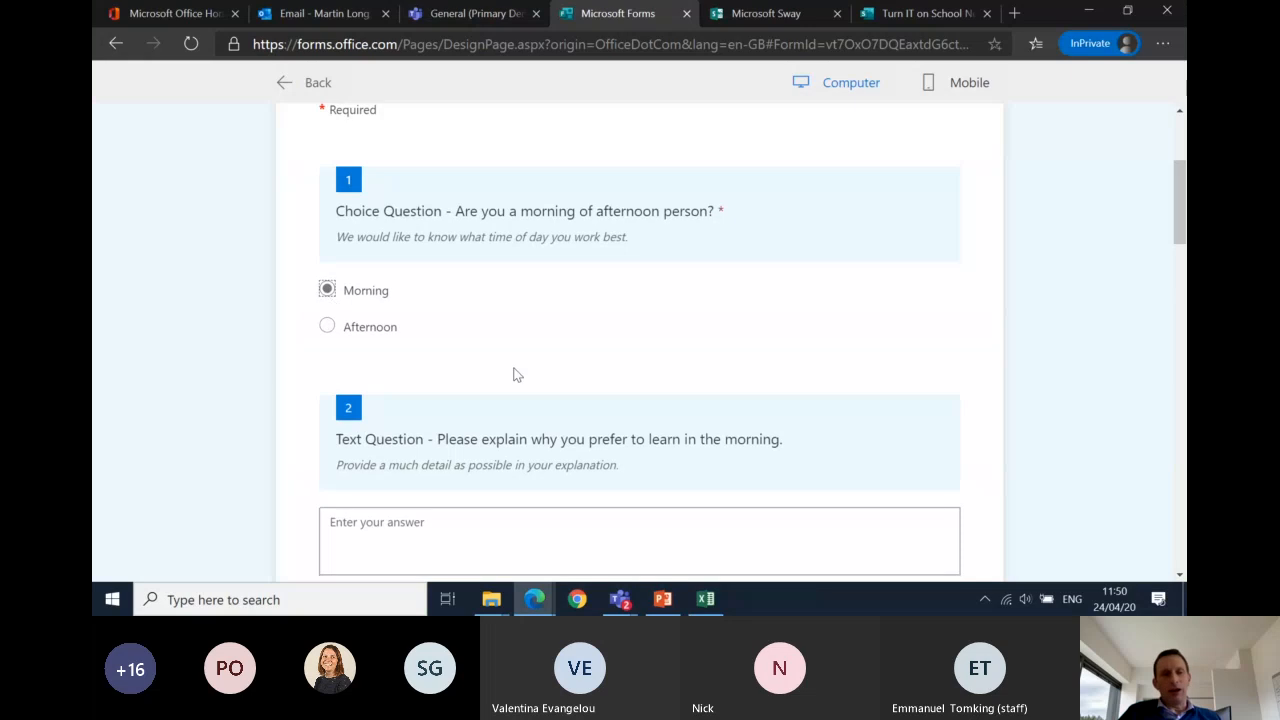
scroll(514, 371, down, 1)
scroll(514, 371, down, 1)
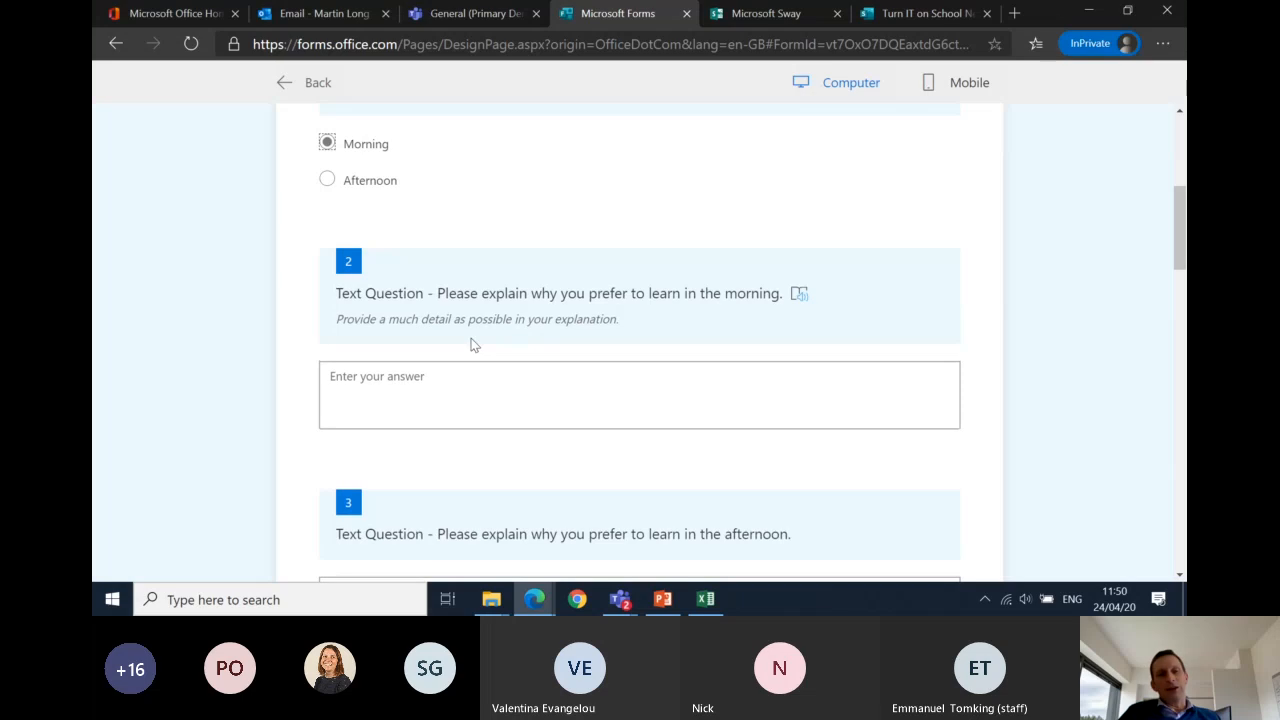
scroll(474, 345, down, 3)
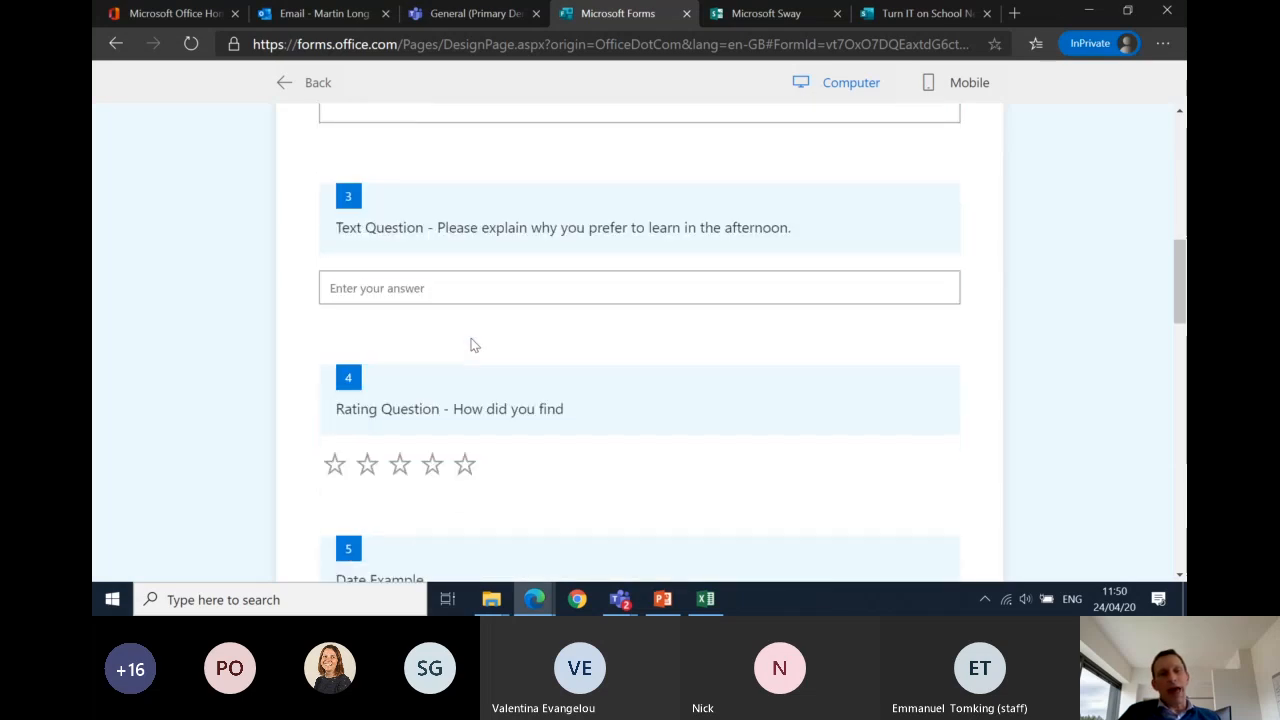
scroll(470, 340, down, 2)
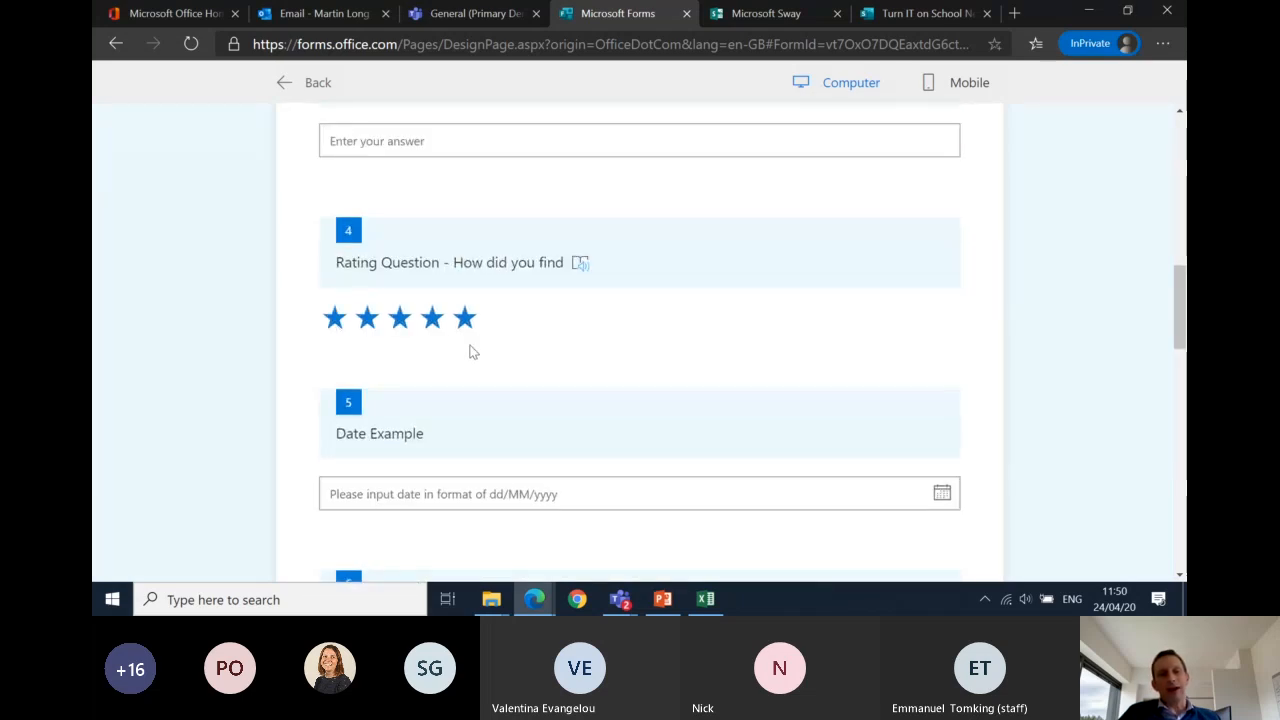
Step: Look at the calendar of date question 5 and close it without choosing a date
scroll(546, 414, down, 2)
scroll(520, 350, down, 1)
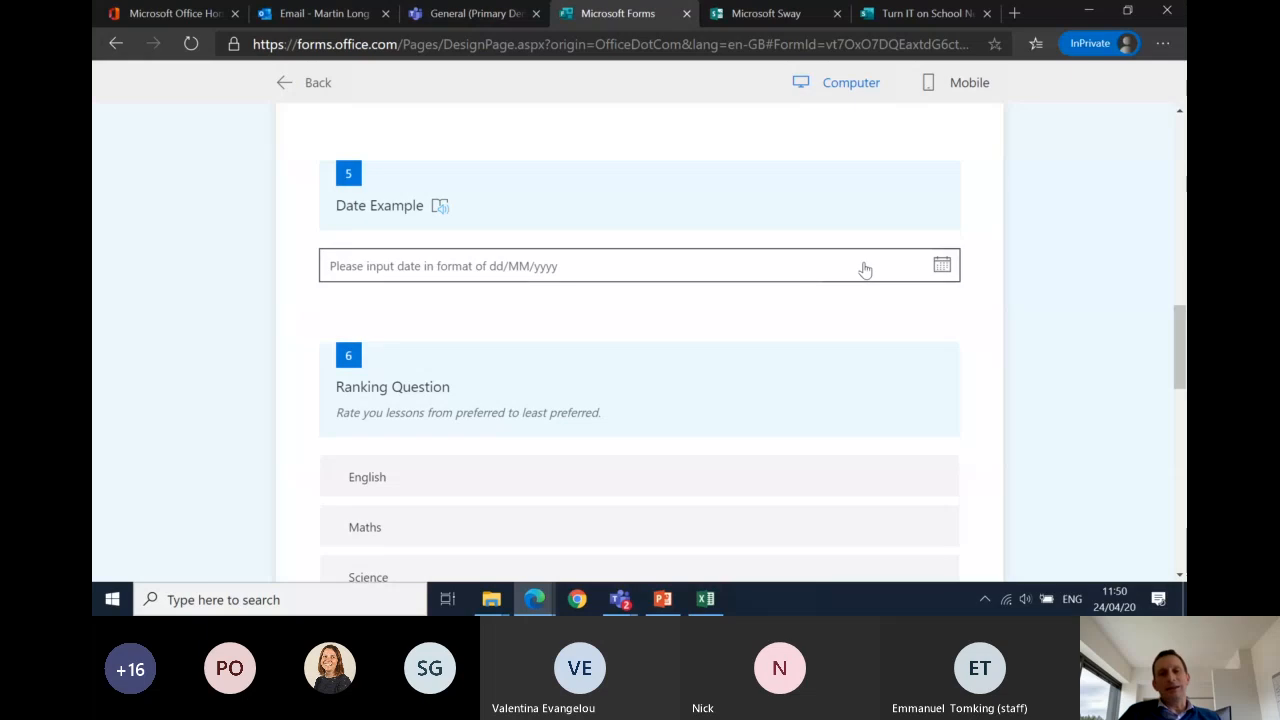
click(943, 267)
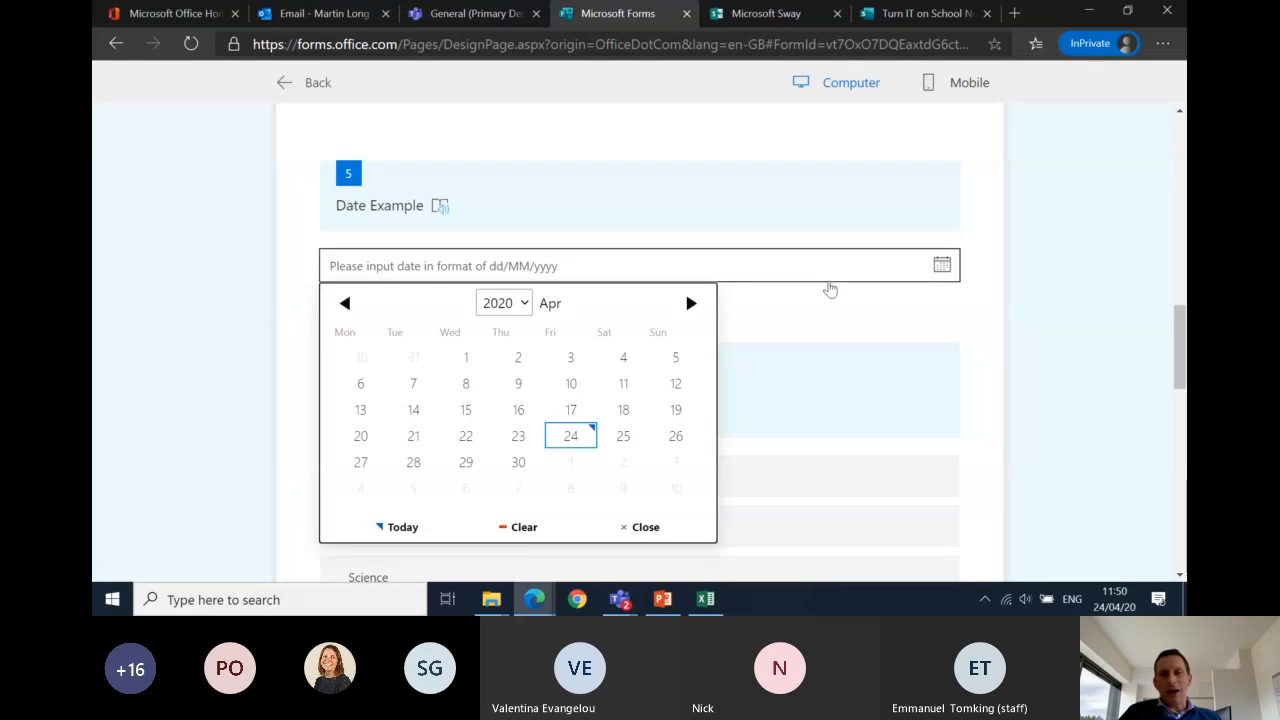
click(1040, 335)
Step: Try out reordering the lessons in ranking question 6, moving English below Maths and back to first place, and select Science
scroll(1040, 335, down, 2)
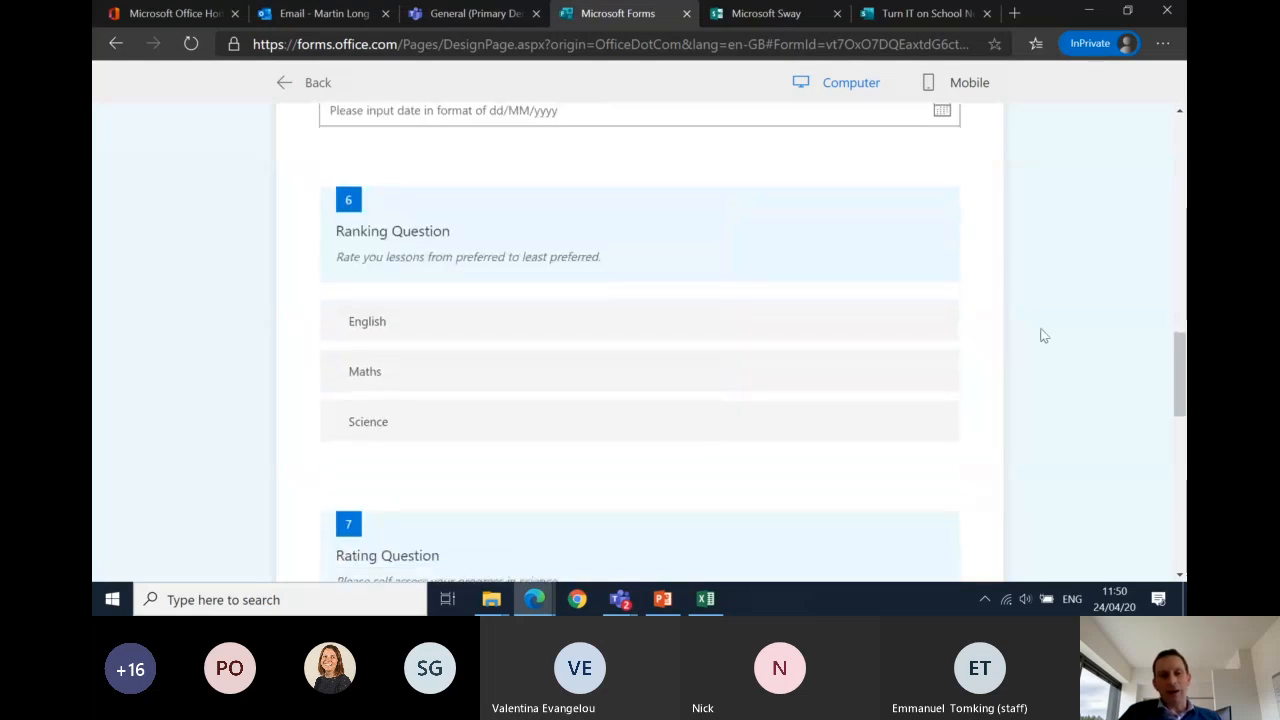
scroll(1042, 335, down, 1)
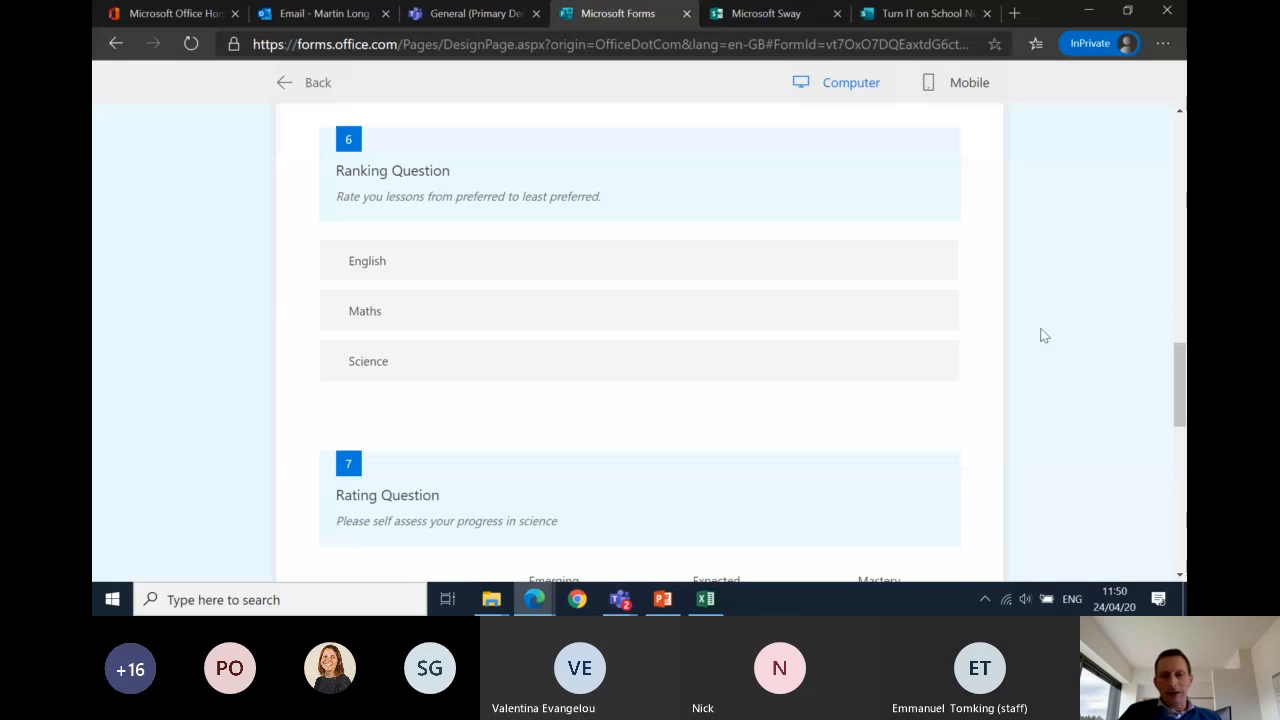
click(937, 266)
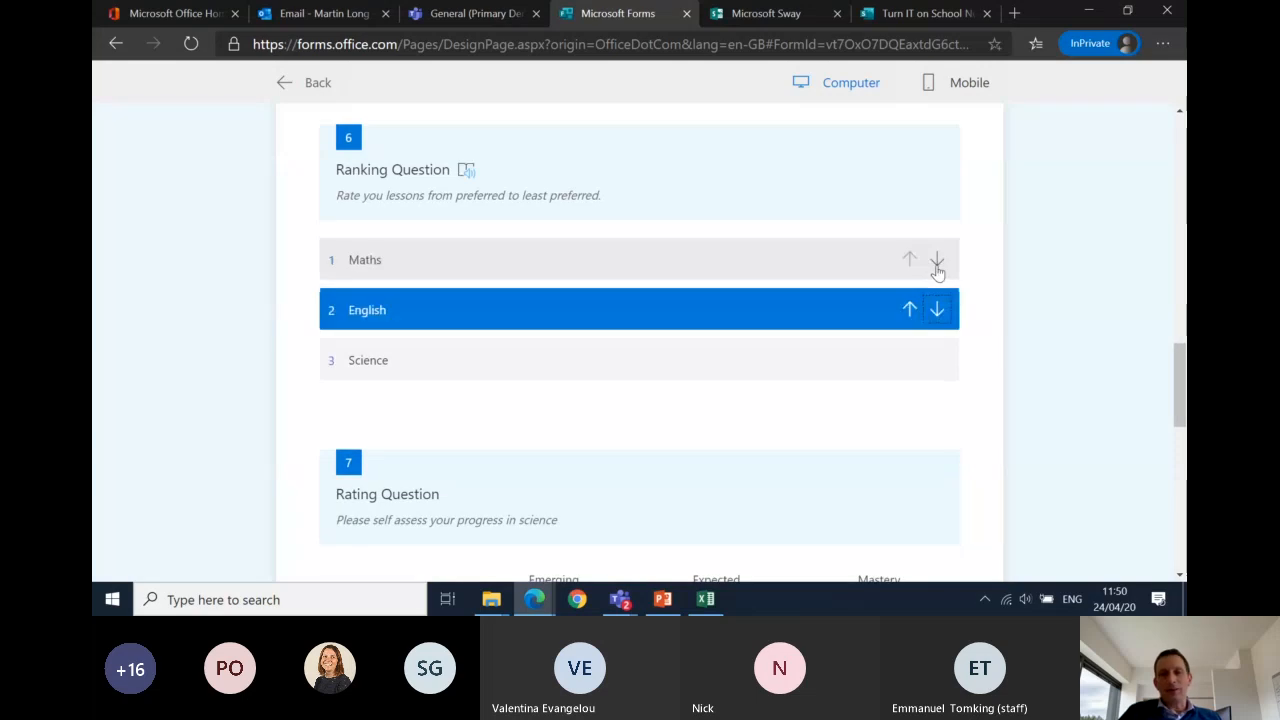
click(909, 310)
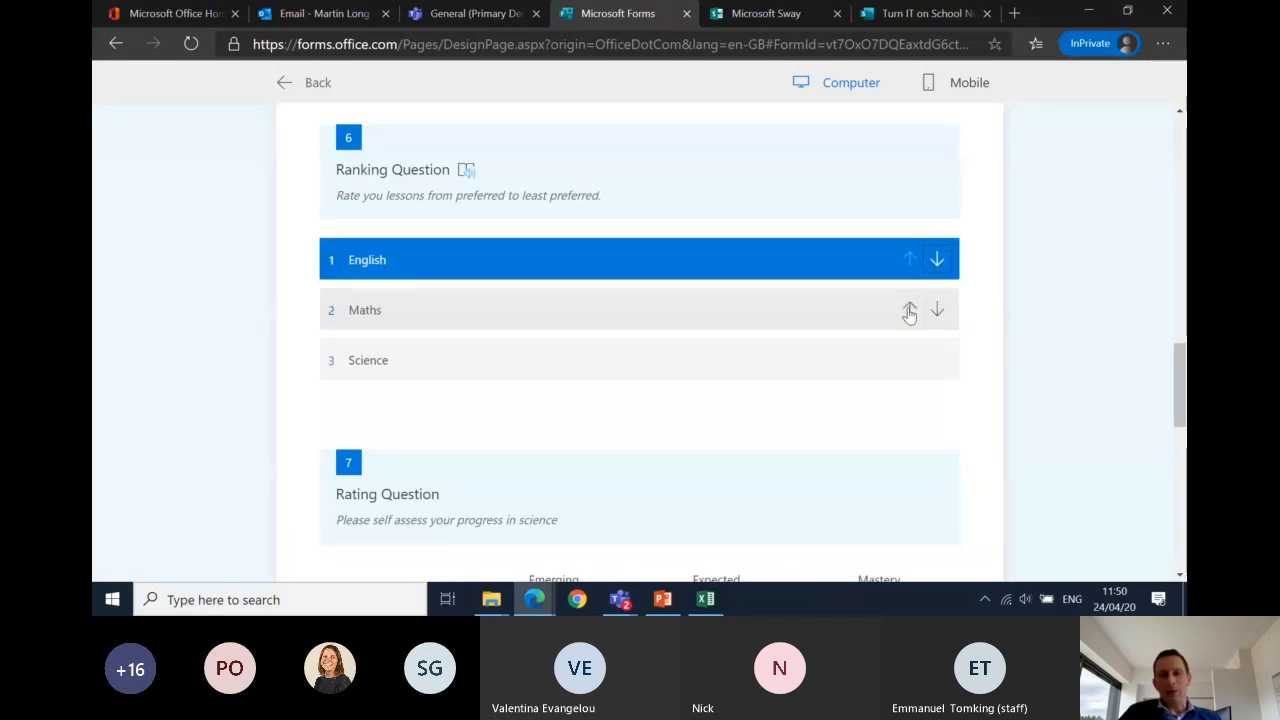
click(910, 365)
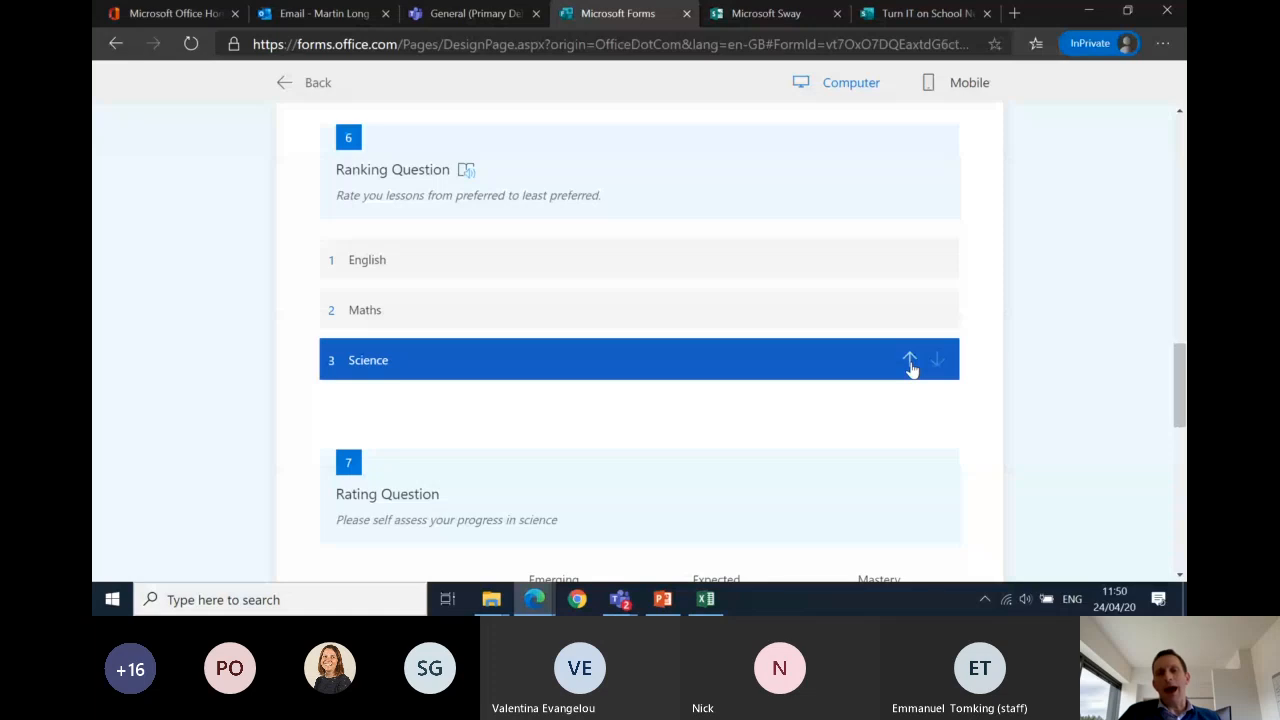
Step: Rate Biology as Expected, Chemistry as Emerging and Physics as Mastery in question 7
scroll(683, 349, down, 3)
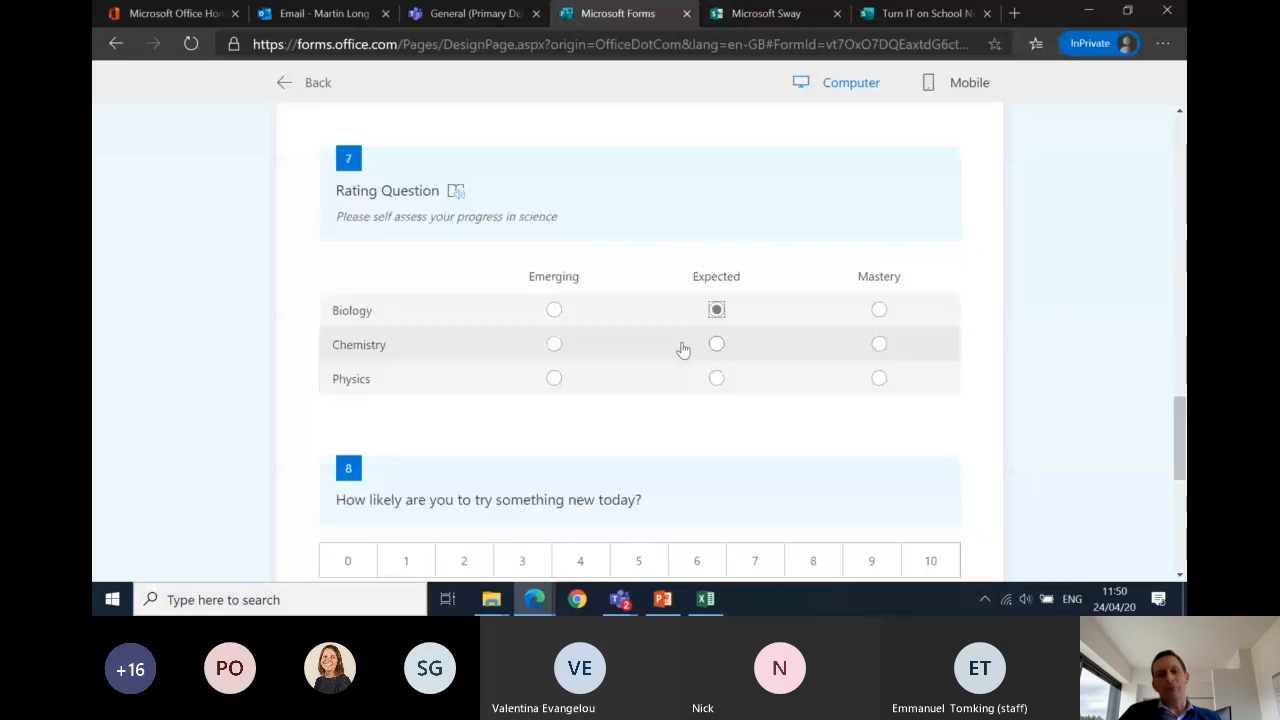
click(554, 344)
click(878, 380)
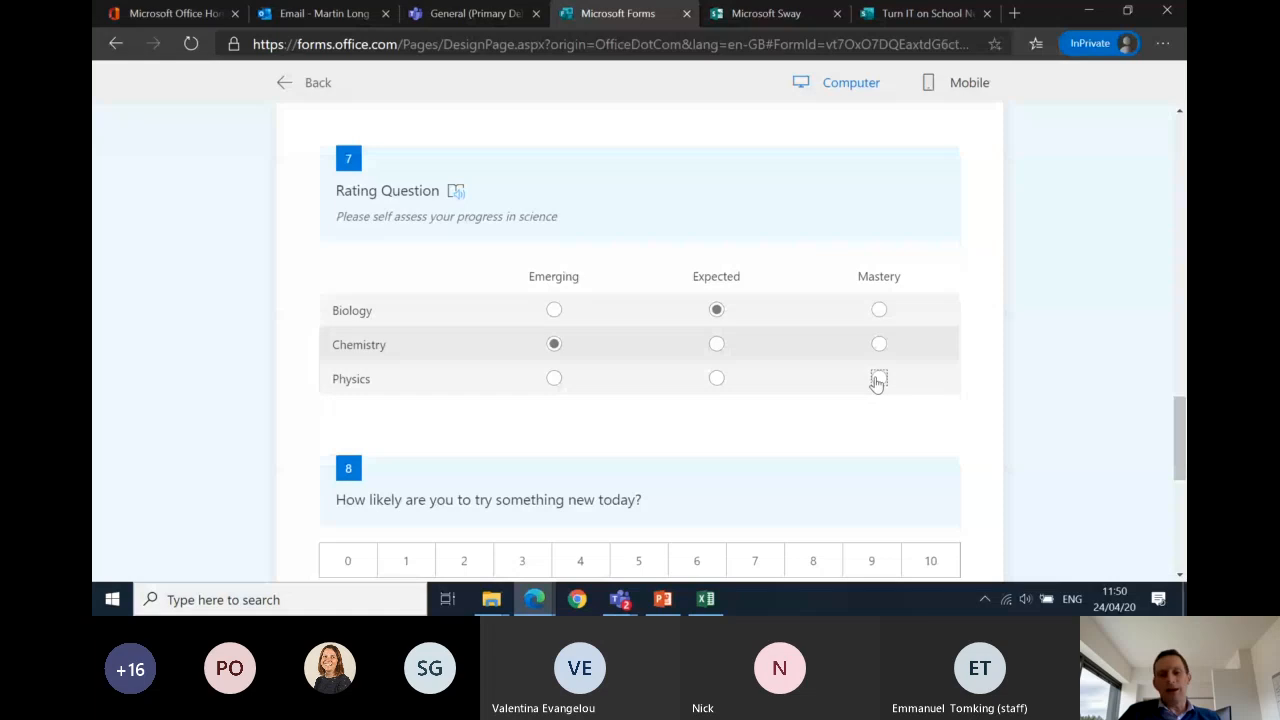
click(878, 380)
Step: Answer question 8 about trying something new today with 10 on the likelihood scale
scroll(1025, 418, down, 1)
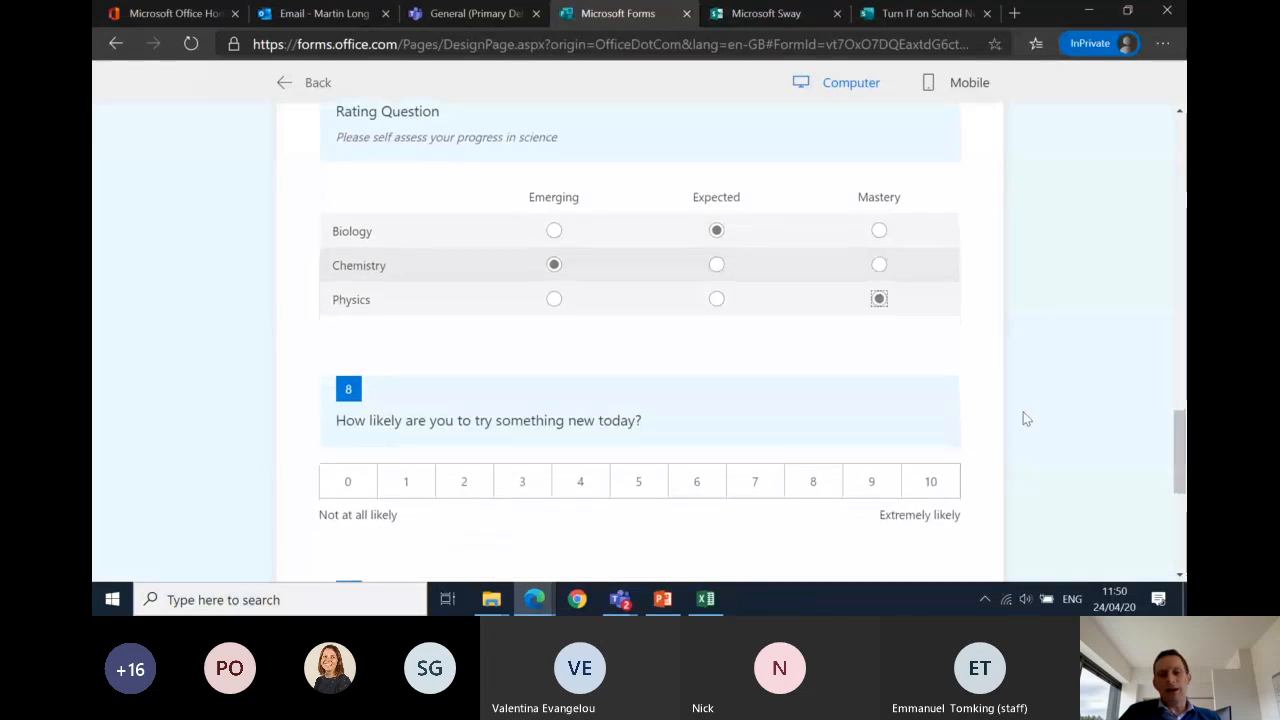
scroll(1025, 418, down, 2)
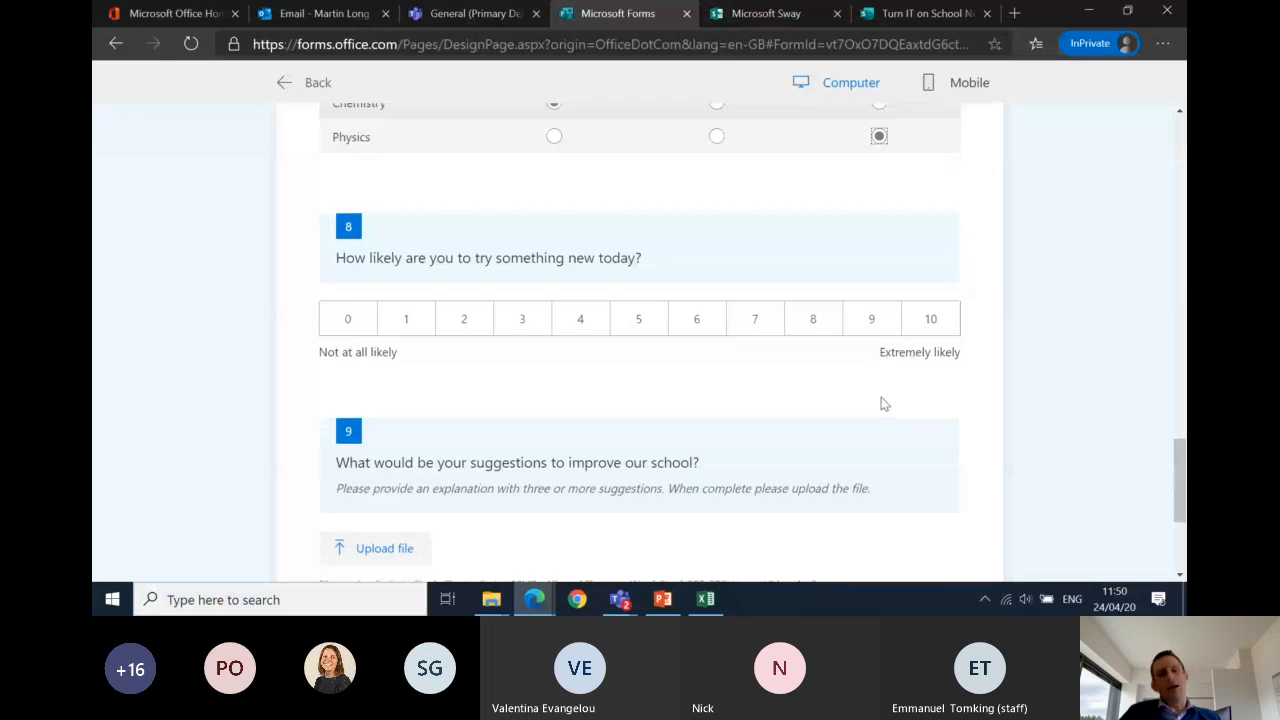
click(929, 328)
Step: Open the file chooser of upload question 9 and close it without choosing a file
scroll(1037, 403, down, 3)
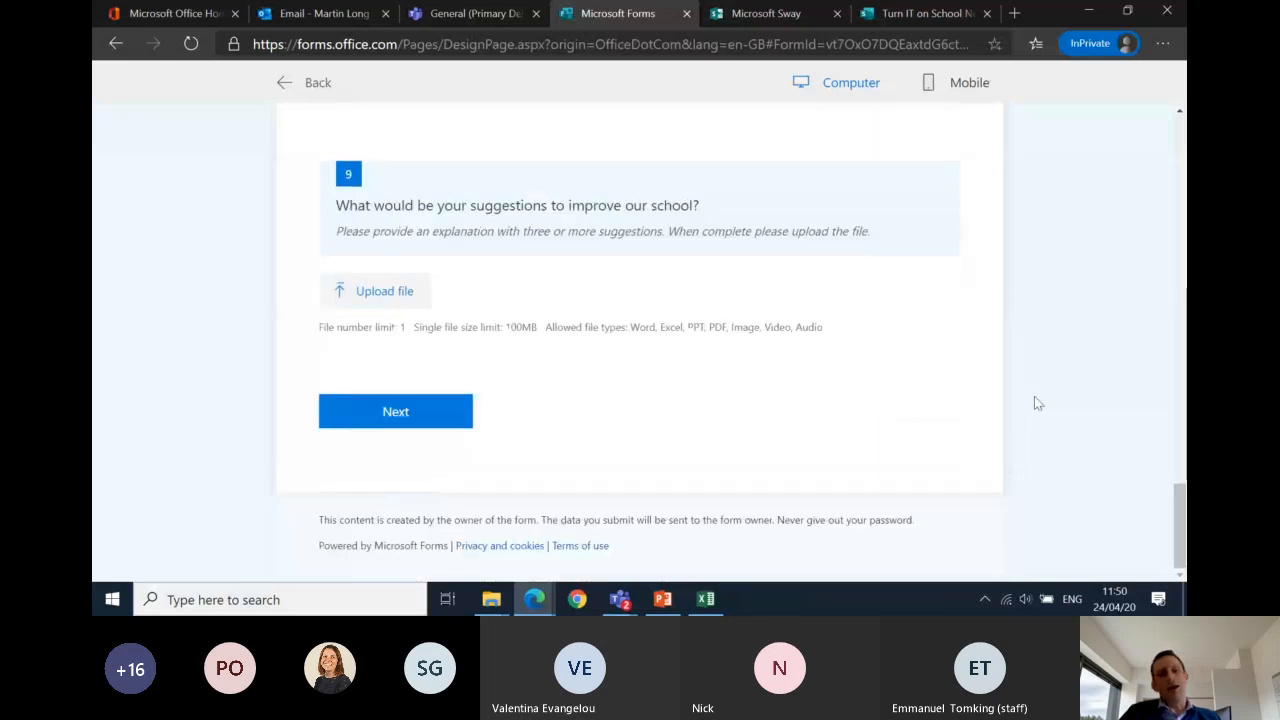
click(383, 301)
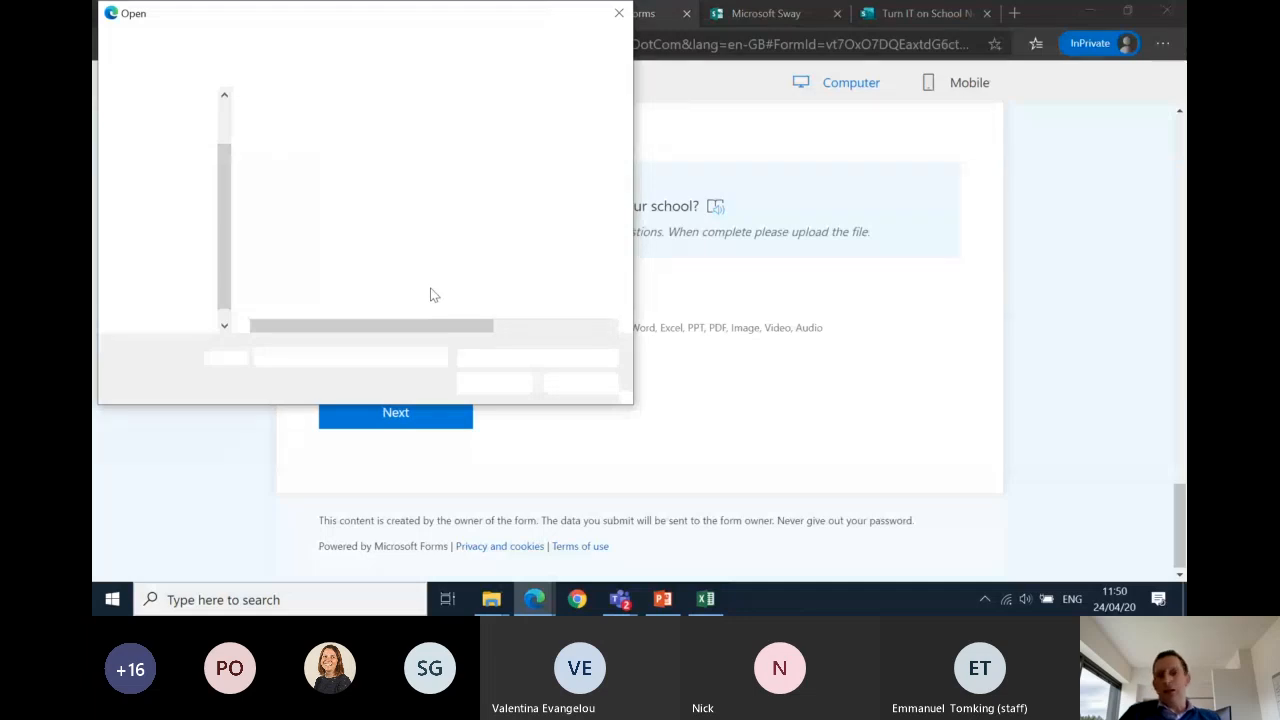
click(619, 14)
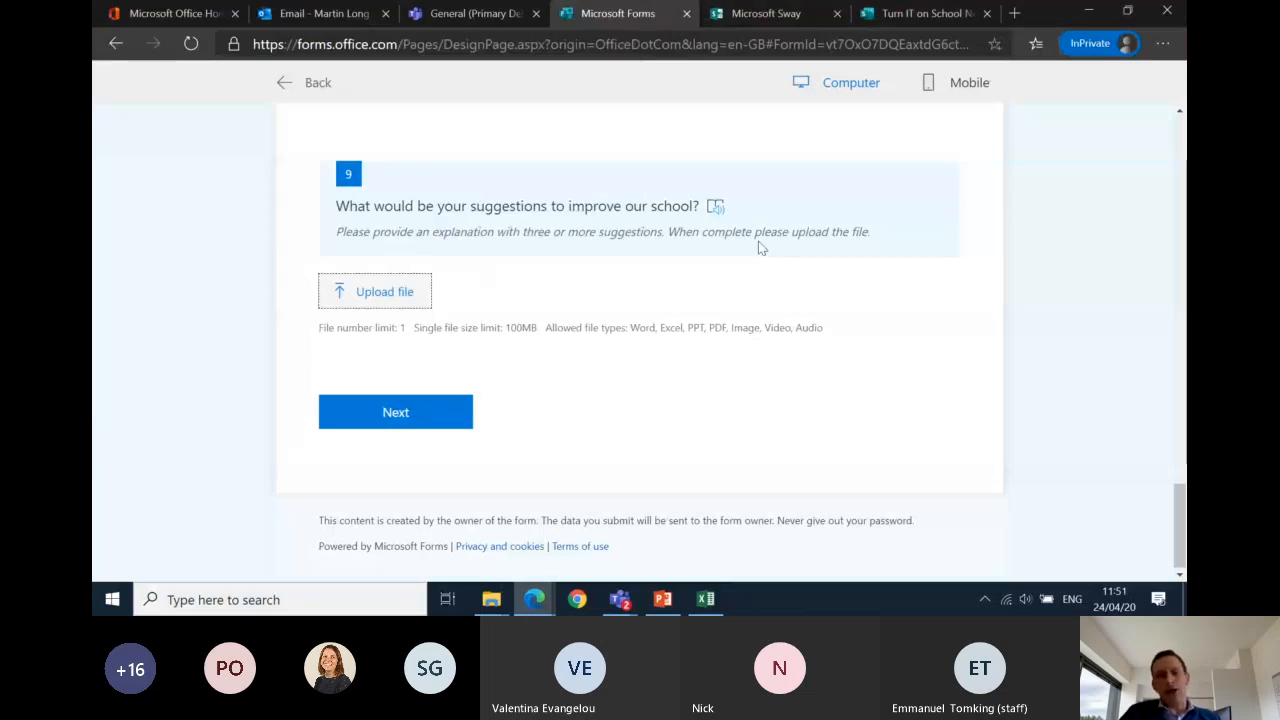
Step: Open question 9 in Immersive Reader and go through its introductory tips until they close
click(715, 207)
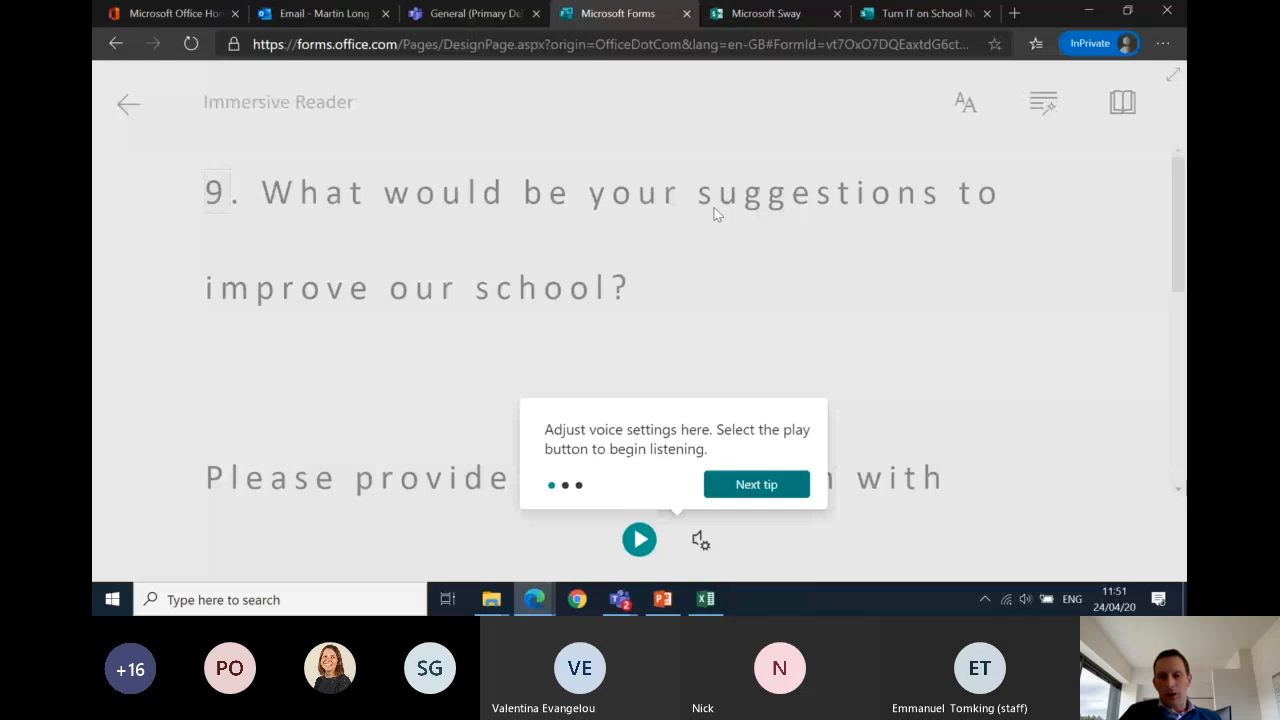
click(757, 485)
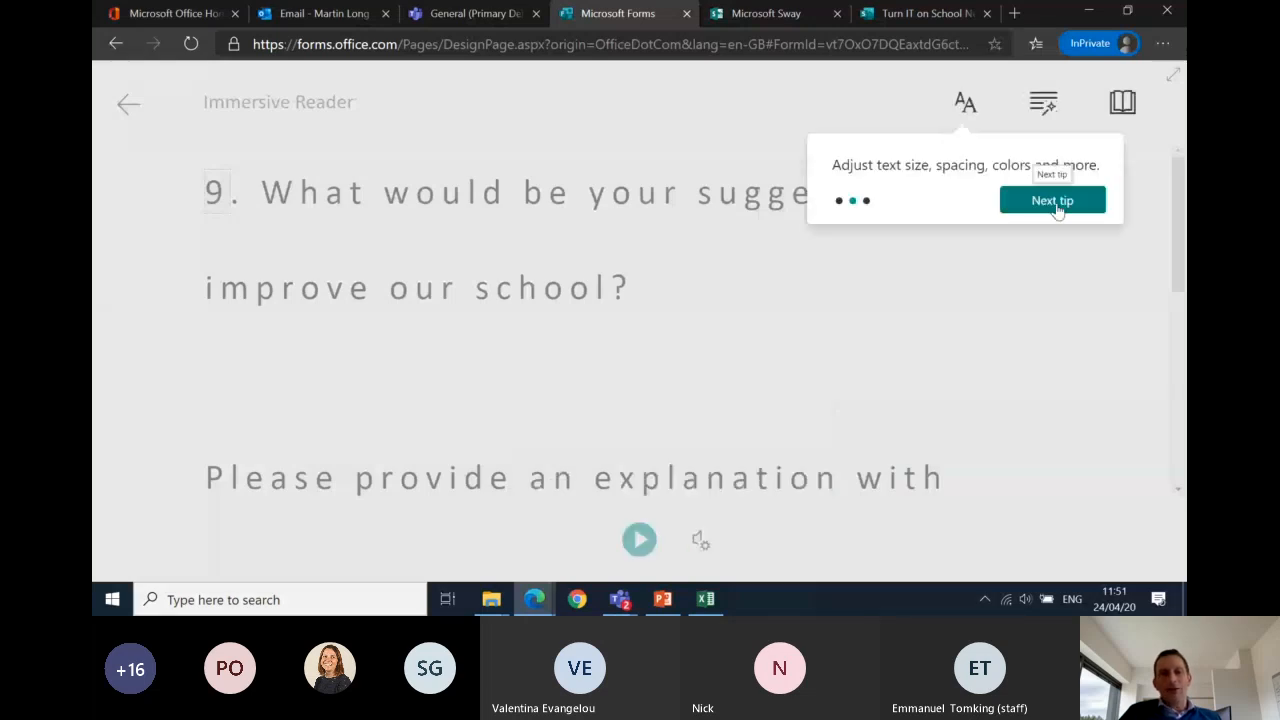
click(1057, 206)
click(1066, 202)
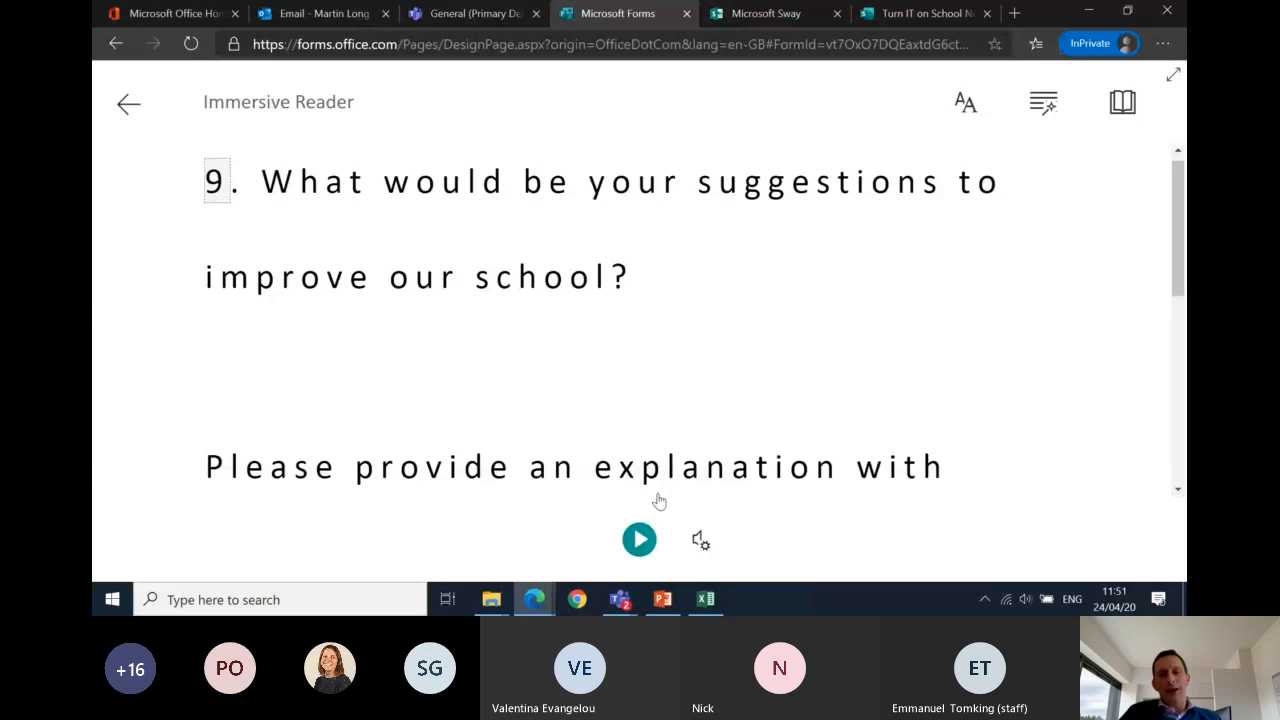
Step: Have Immersive Reader read question 9 aloud, pause the reading and return to the beginning of the text
click(638, 548)
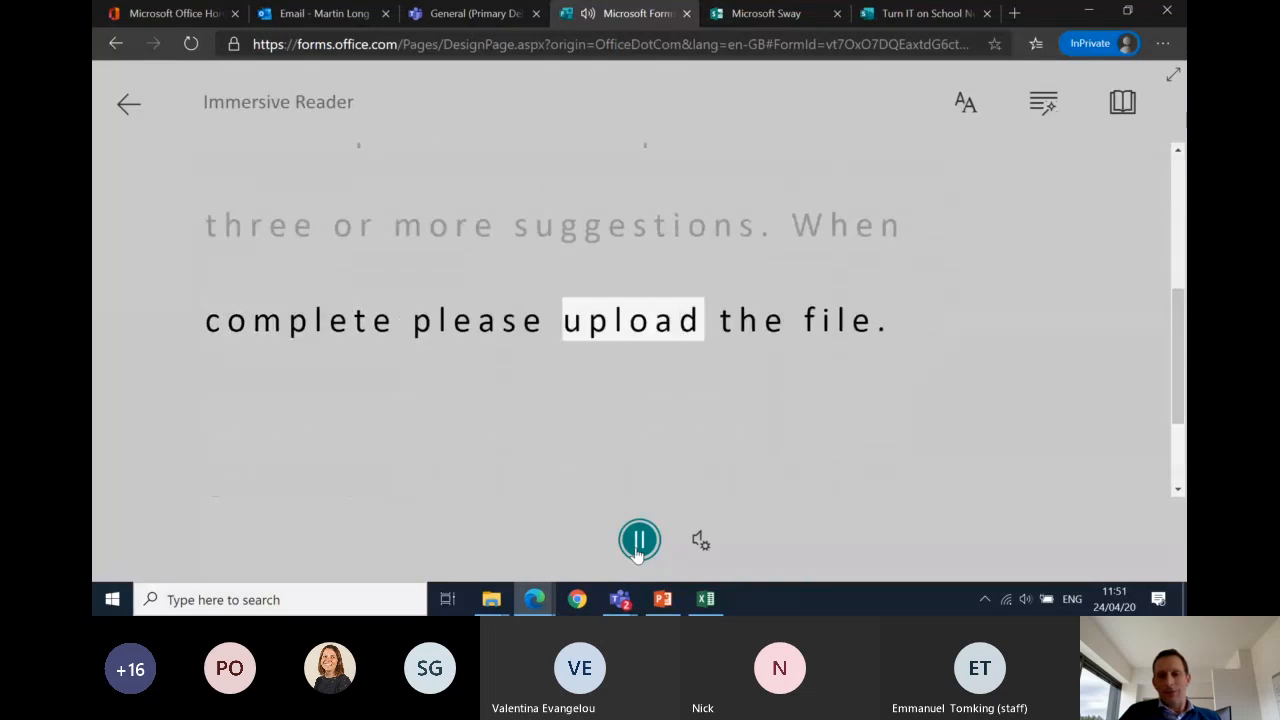
click(638, 545)
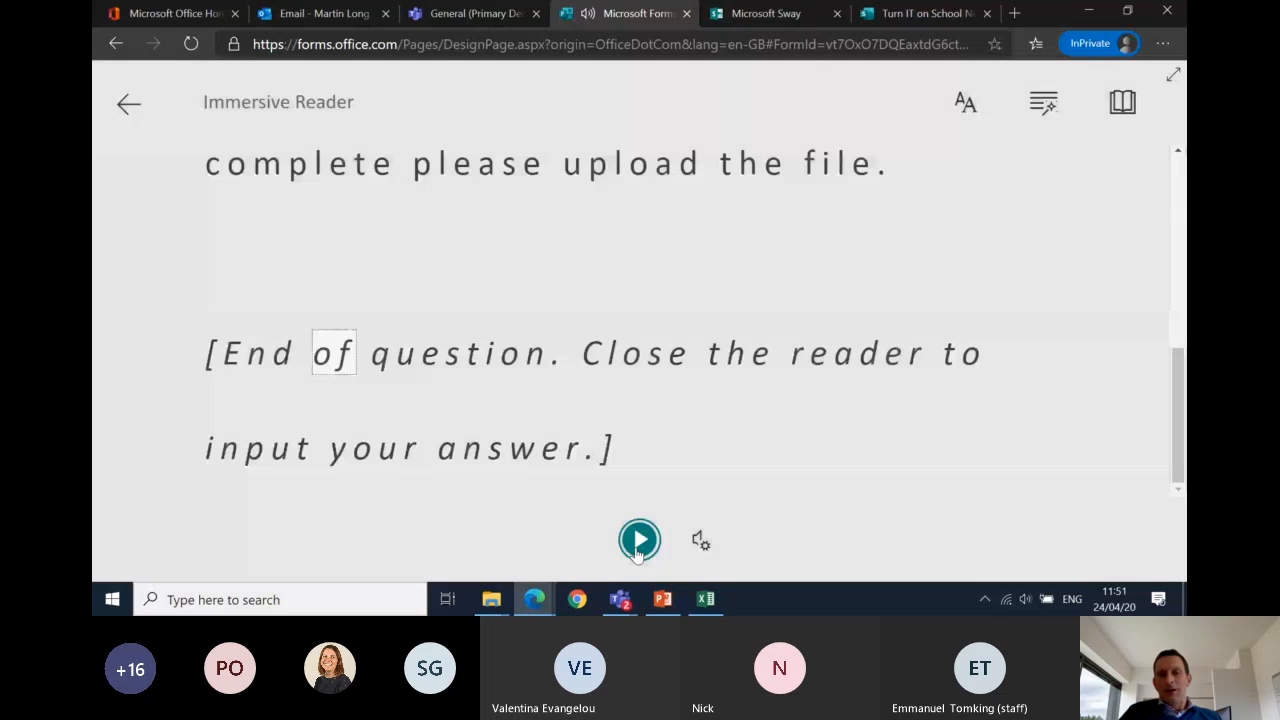
scroll(794, 360, up, 3)
scroll(950, 180, up, 2)
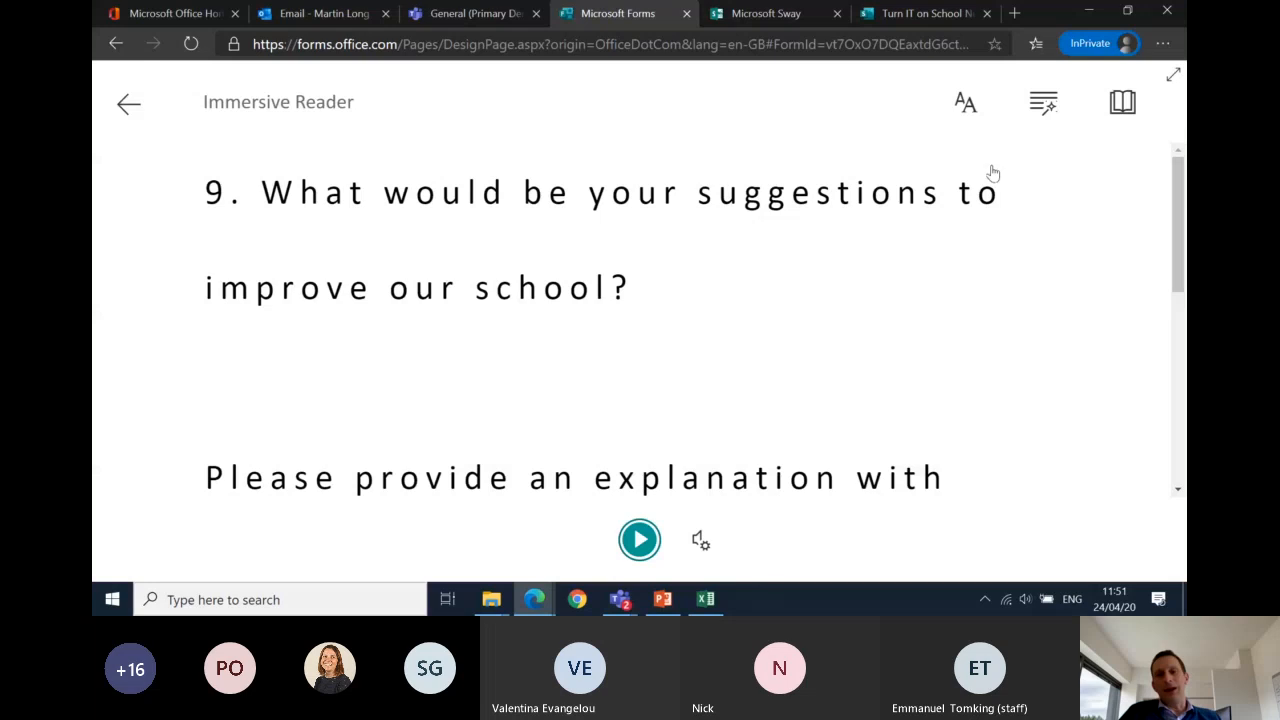
Step: Examine the reading preferences of Immersive Reader and browse its translation languages without choosing one
click(1122, 110)
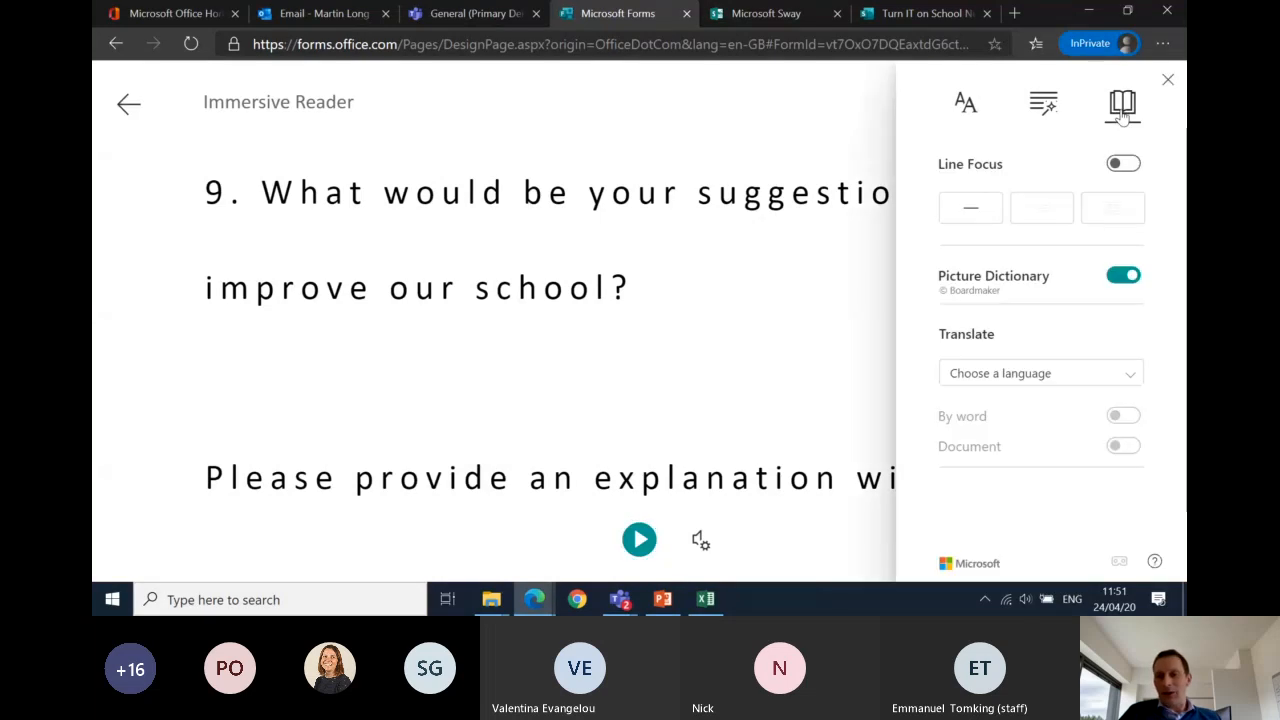
click(1114, 370)
scroll(1023, 531, down, 2)
scroll(1025, 537, down, 2)
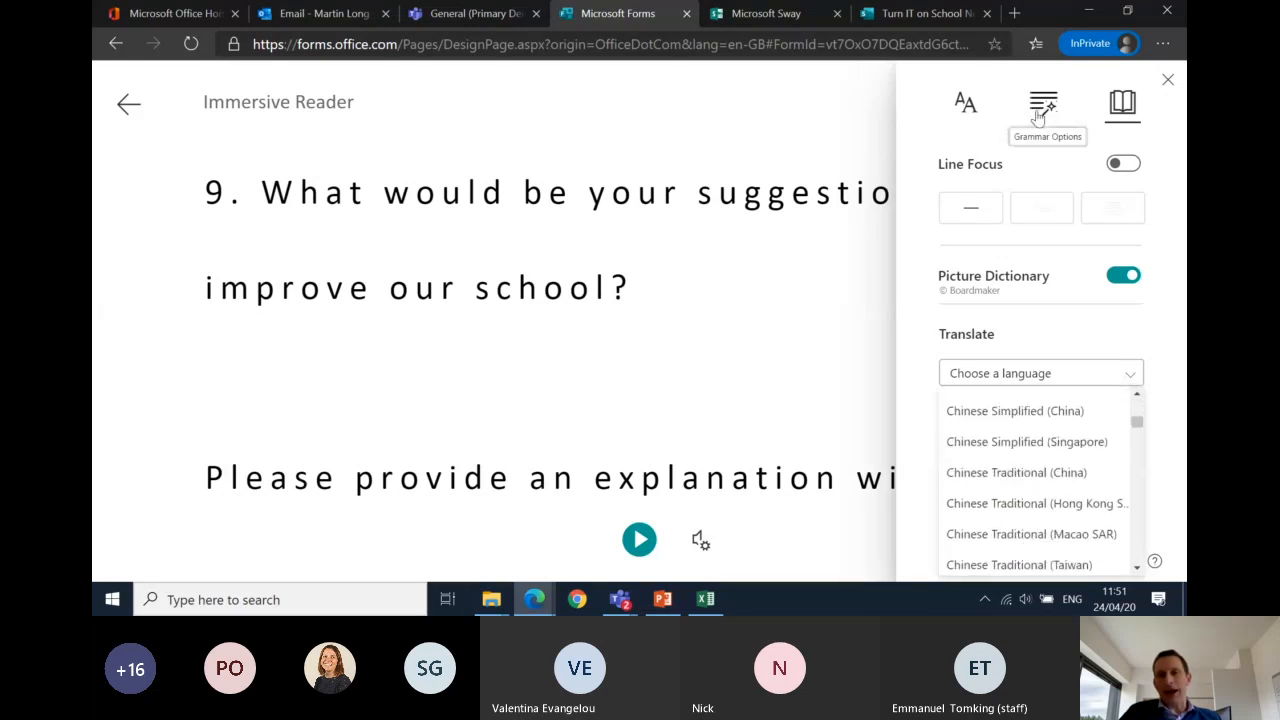
Step: Set the Immersive Reader font to Comic Sans and apply the yellow theme
click(966, 105)
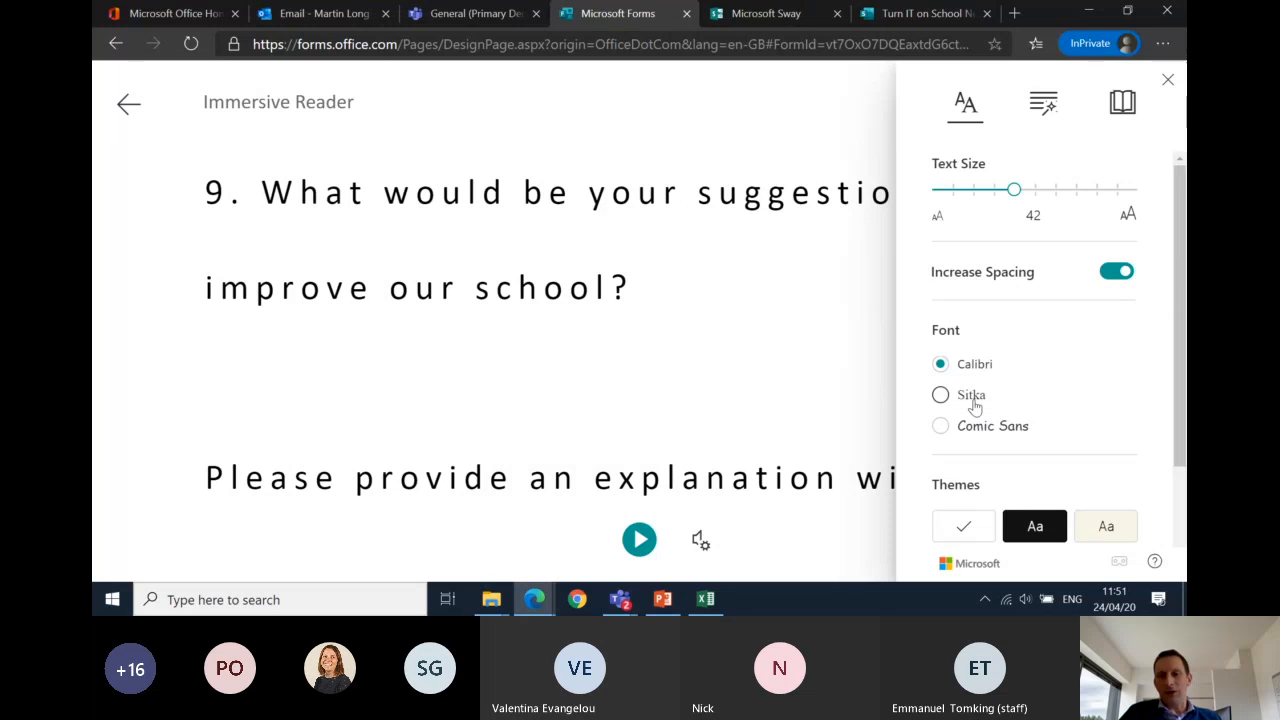
click(981, 430)
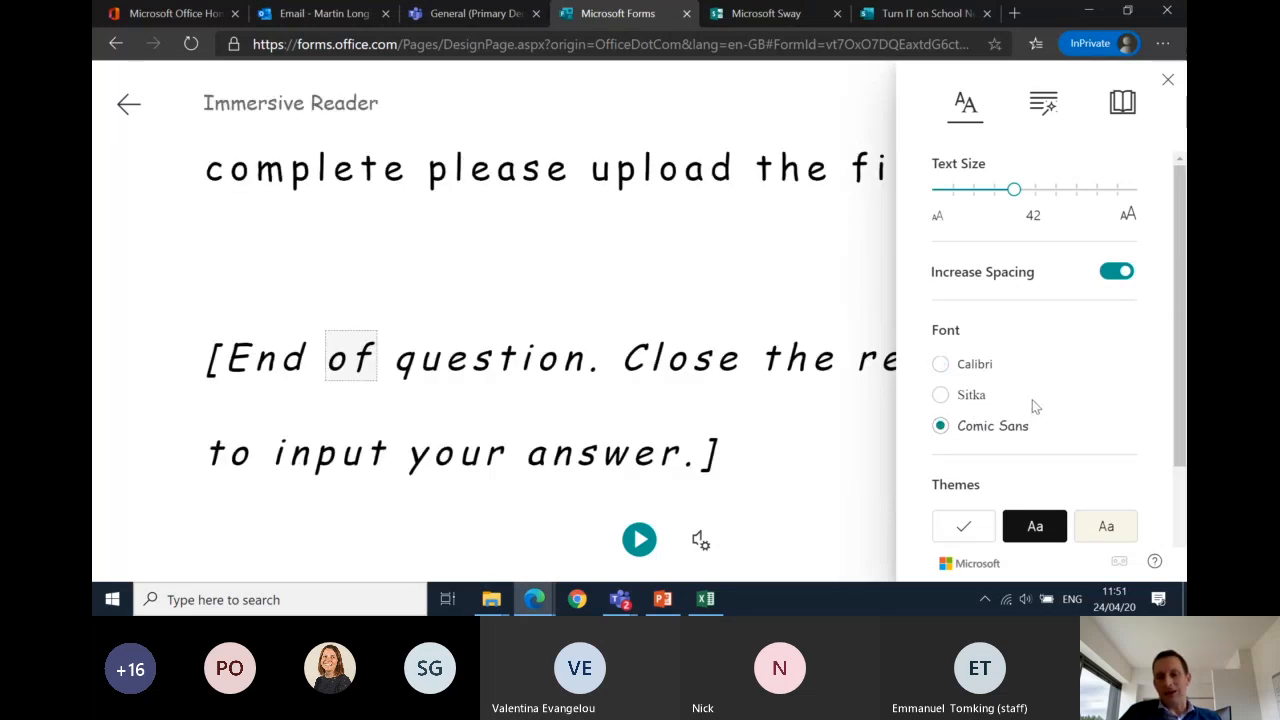
scroll(1035, 406, down, 2)
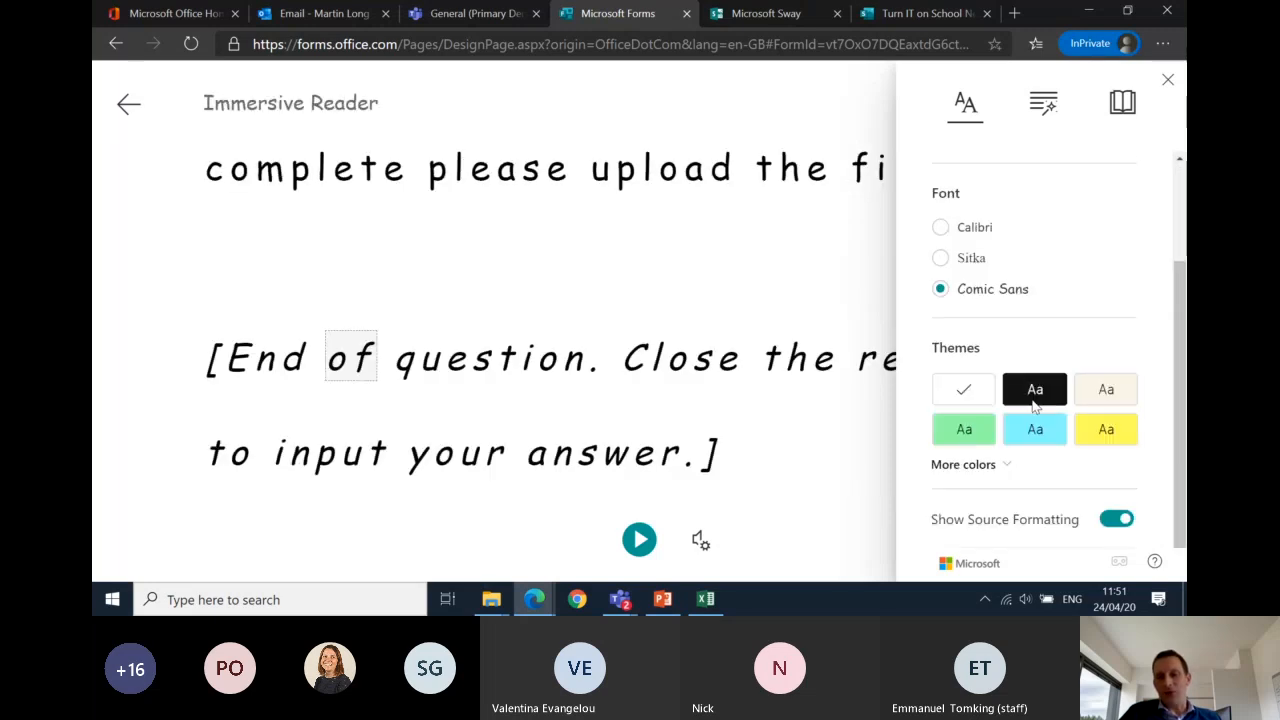
click(1116, 428)
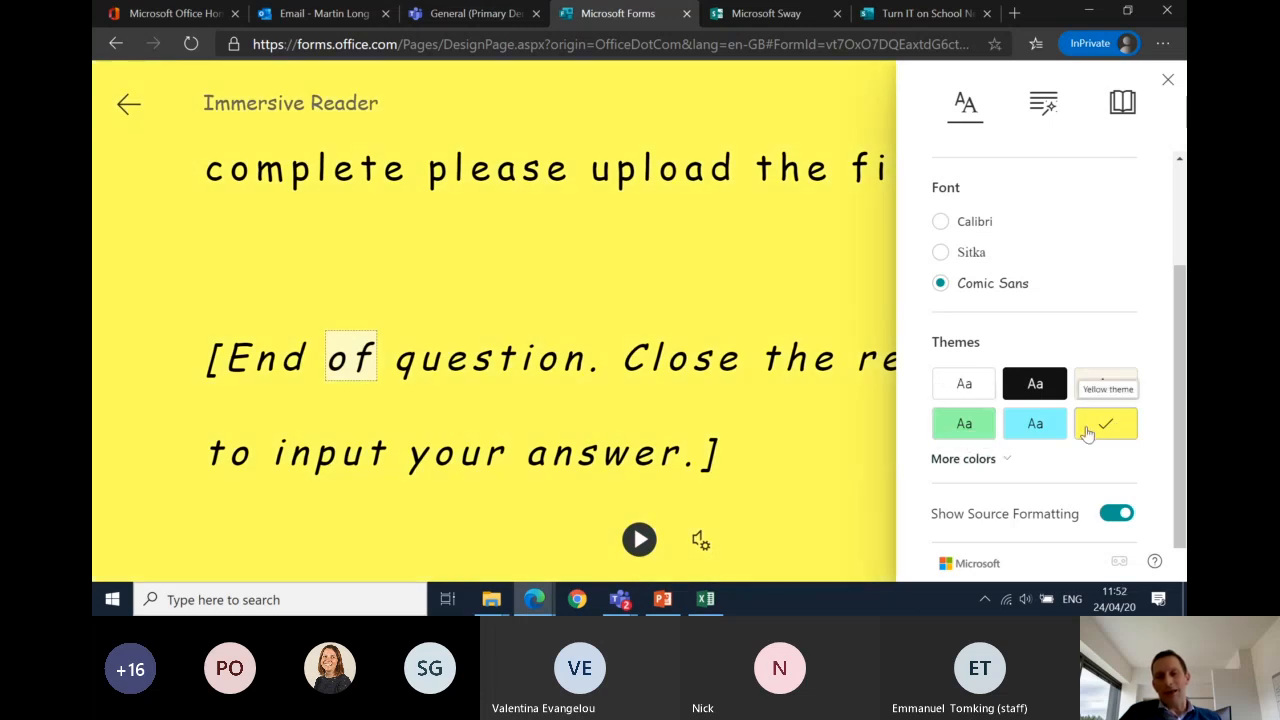
scroll(1066, 318, up, 2)
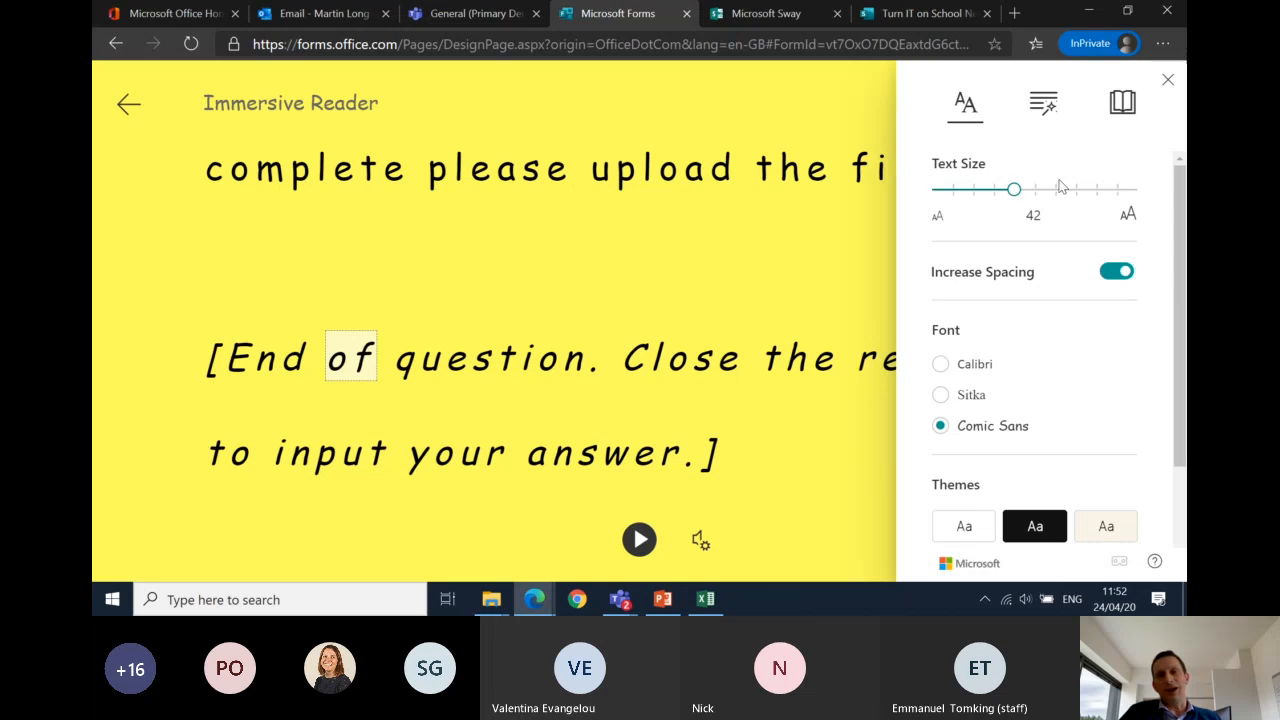
Step: Turn on one-line Line Focus in Immersive Reader, close the reading options and have the rest of the text read aloud
click(1043, 103)
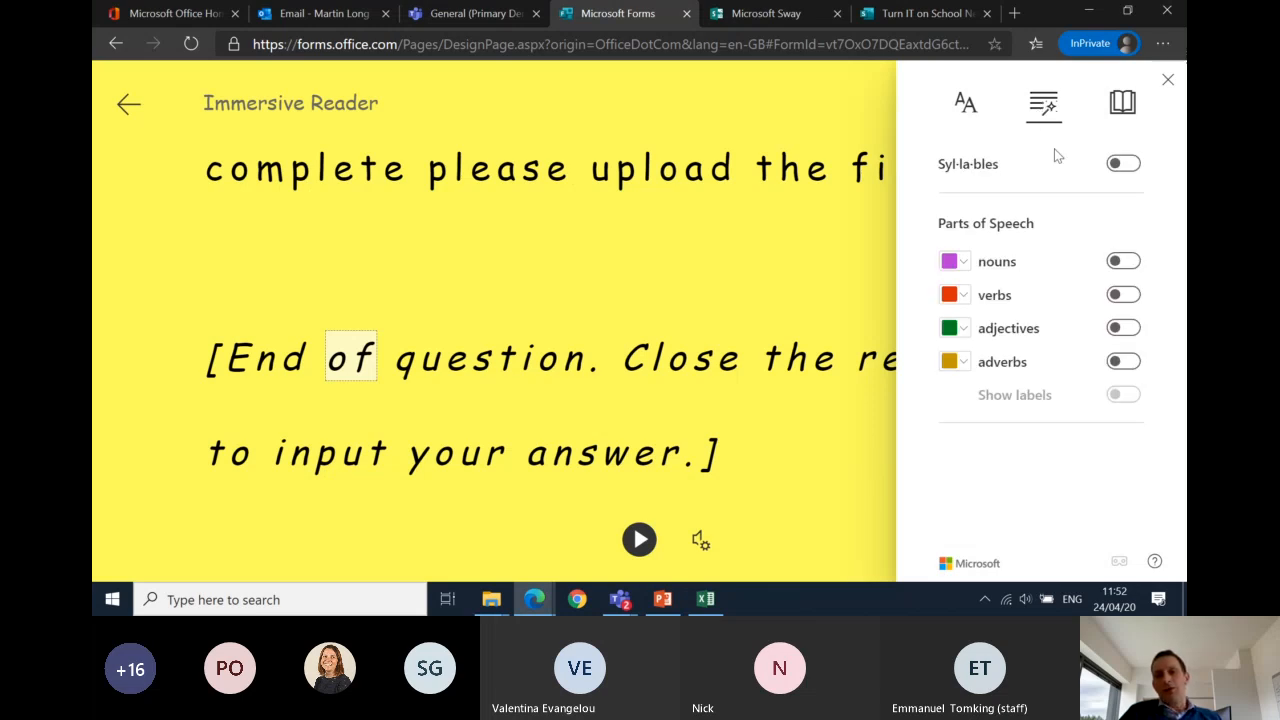
click(1122, 104)
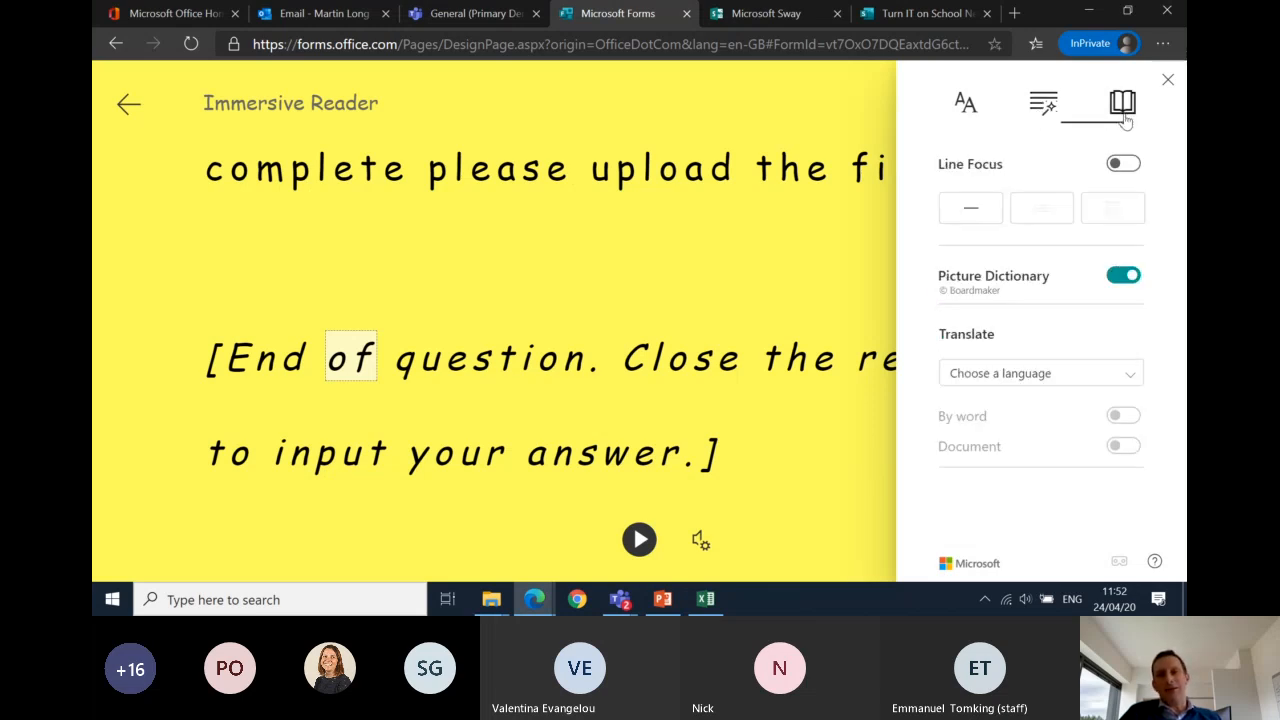
click(973, 212)
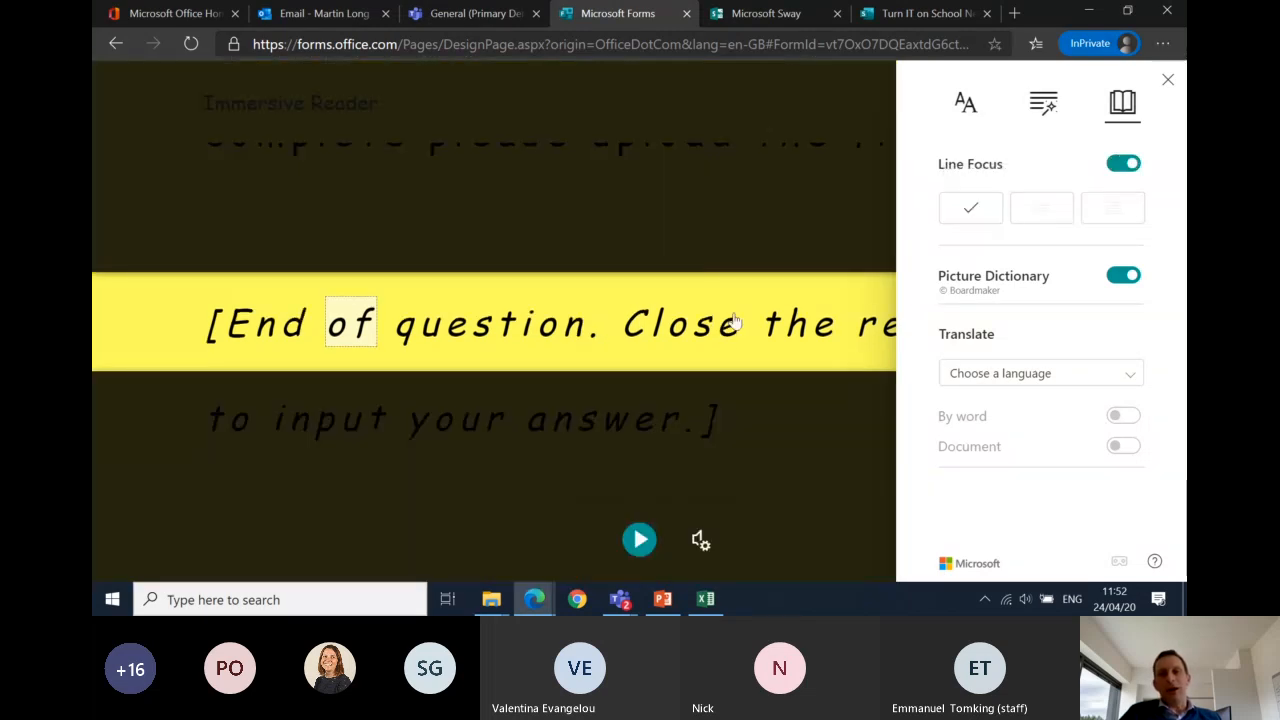
click(1167, 79)
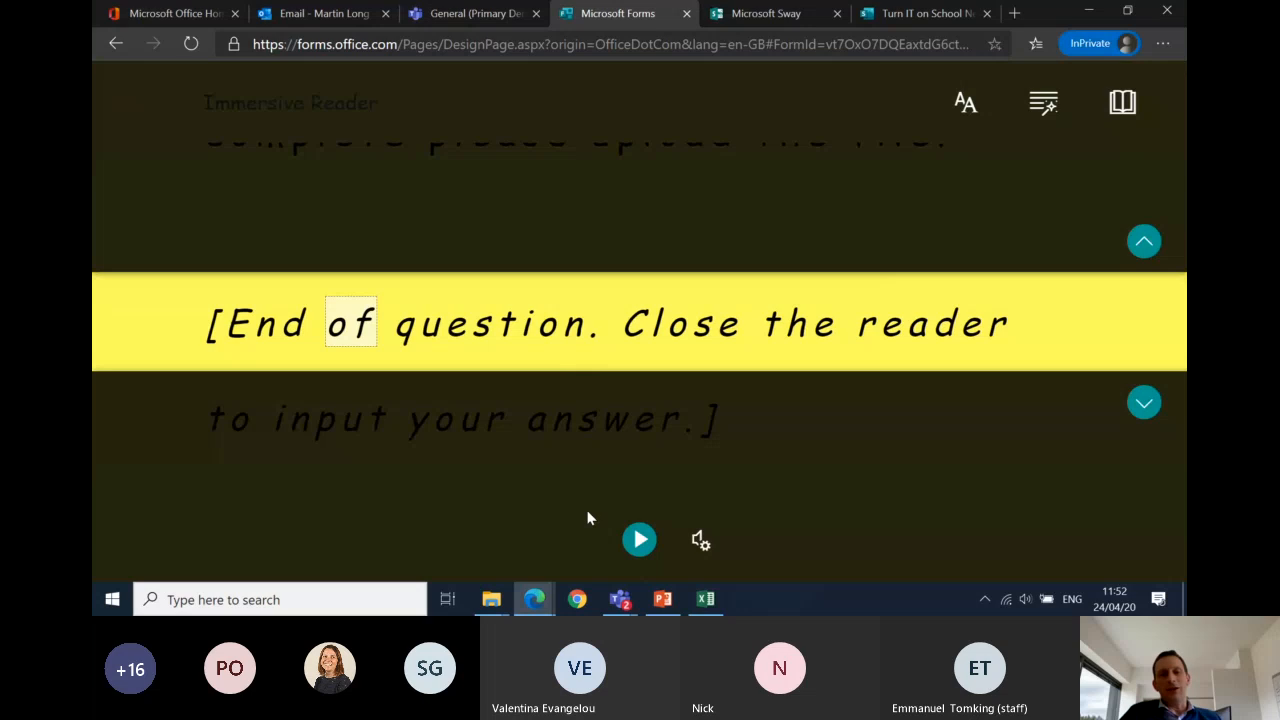
click(638, 541)
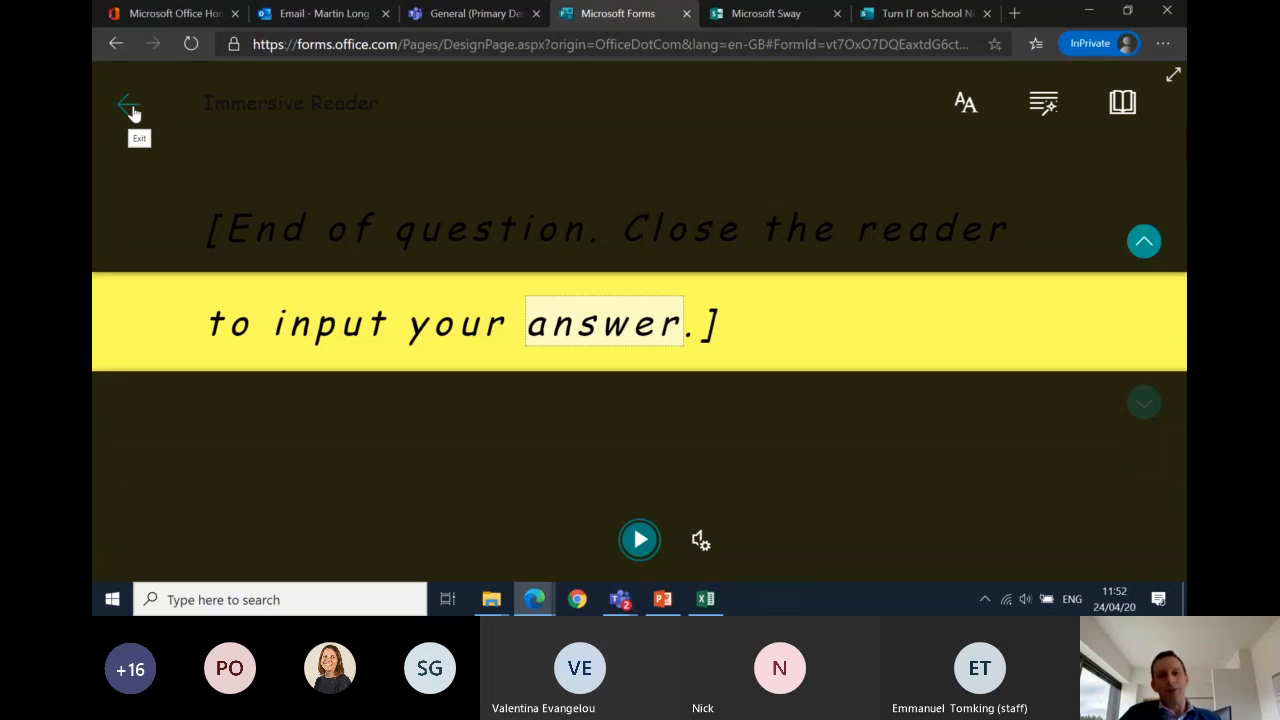
Step: Exit Immersive Reader and the questionnaire preview, return to the forms overview and open the Turn IT on Demo - Quiz form
click(134, 112)
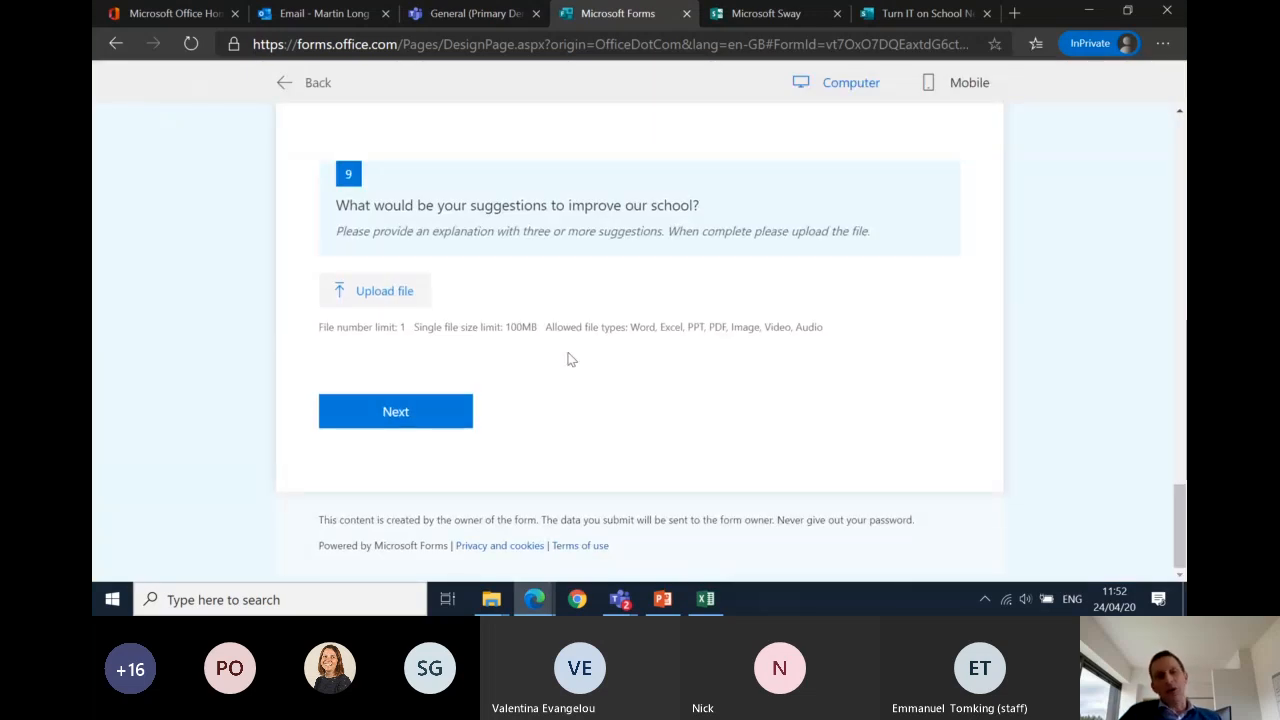
click(317, 85)
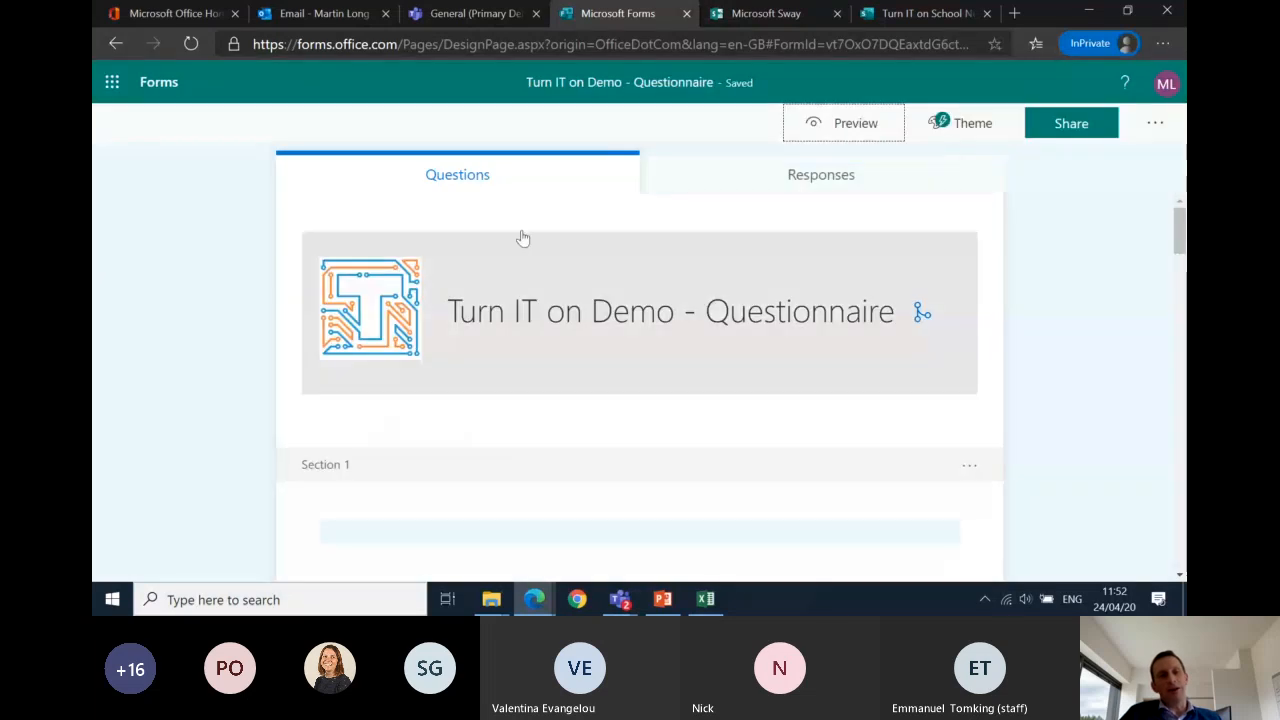
click(158, 85)
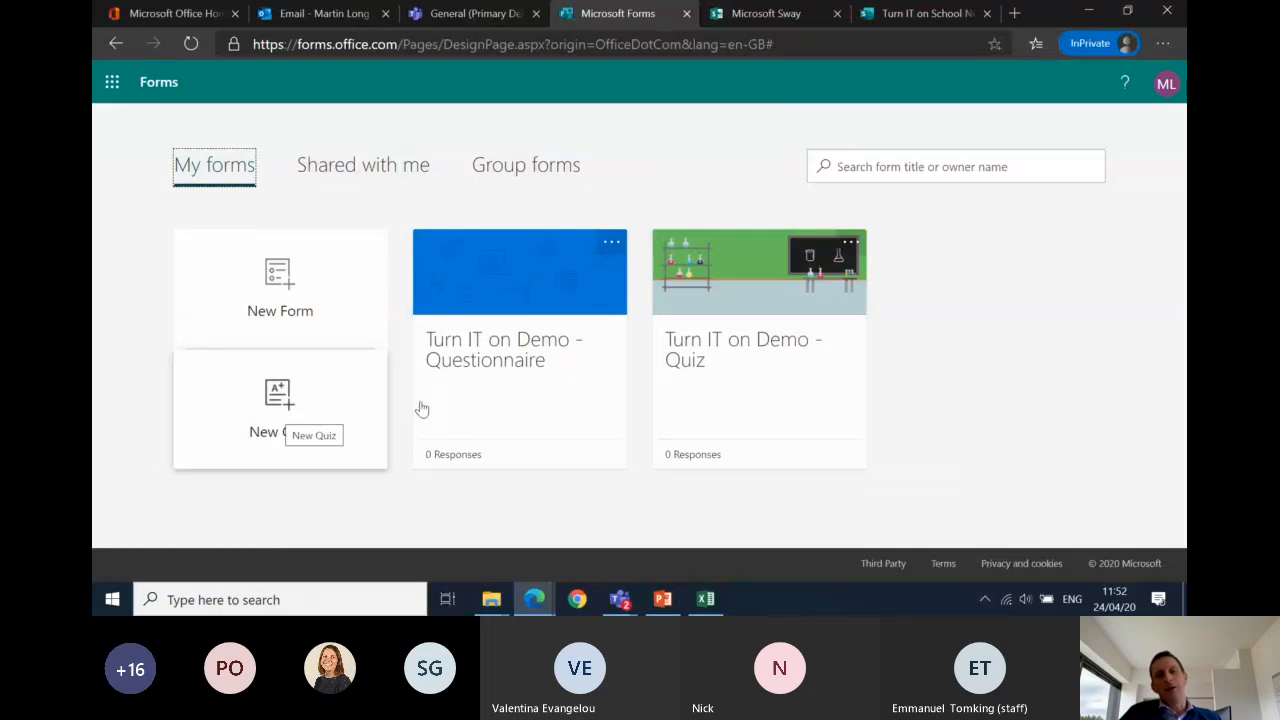
click(738, 362)
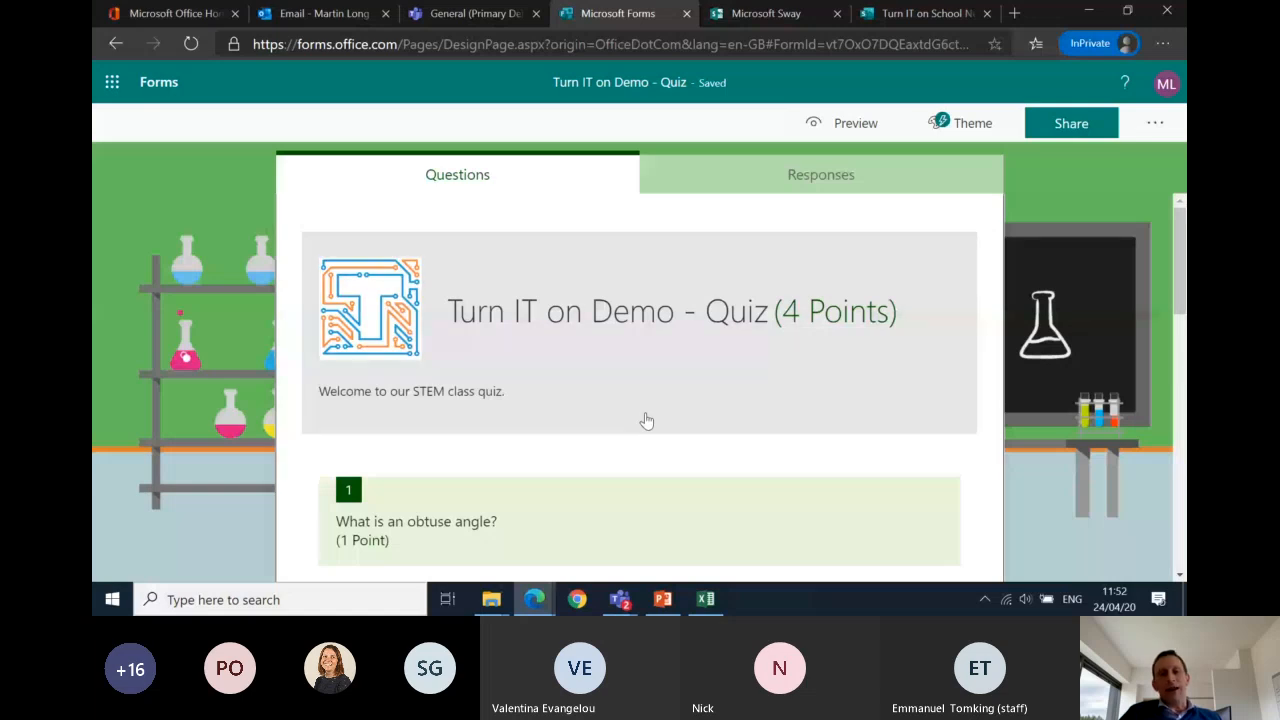
Step: Look through the quiz's questions in the editor, including the marked correct answer to the obtuse angle question
scroll(646, 421, down, 15)
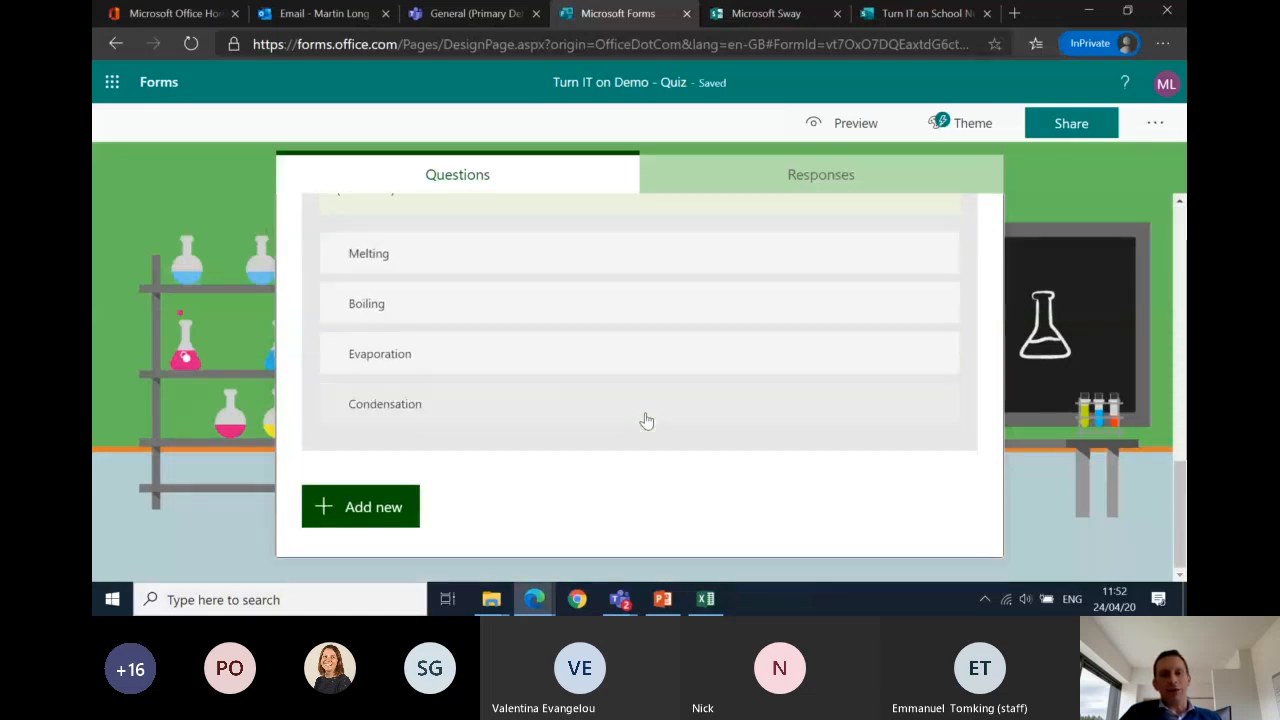
scroll(646, 421, up, 15)
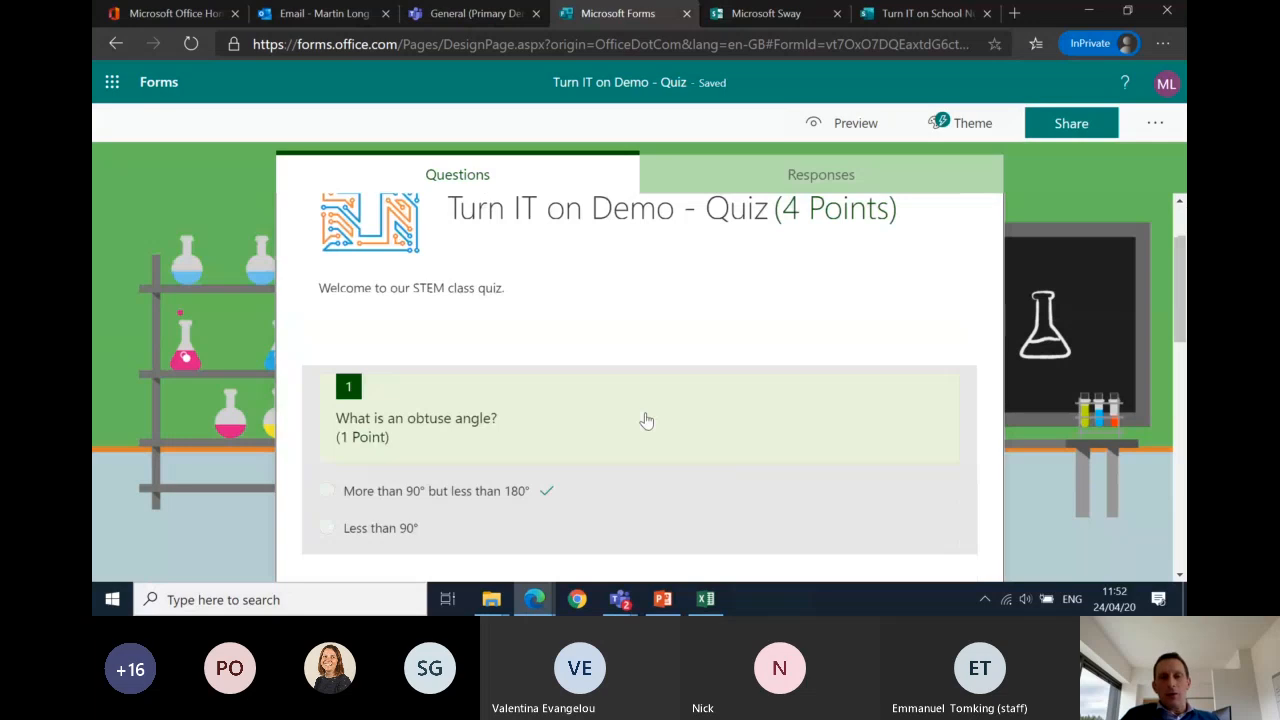
scroll(646, 421, down, 2)
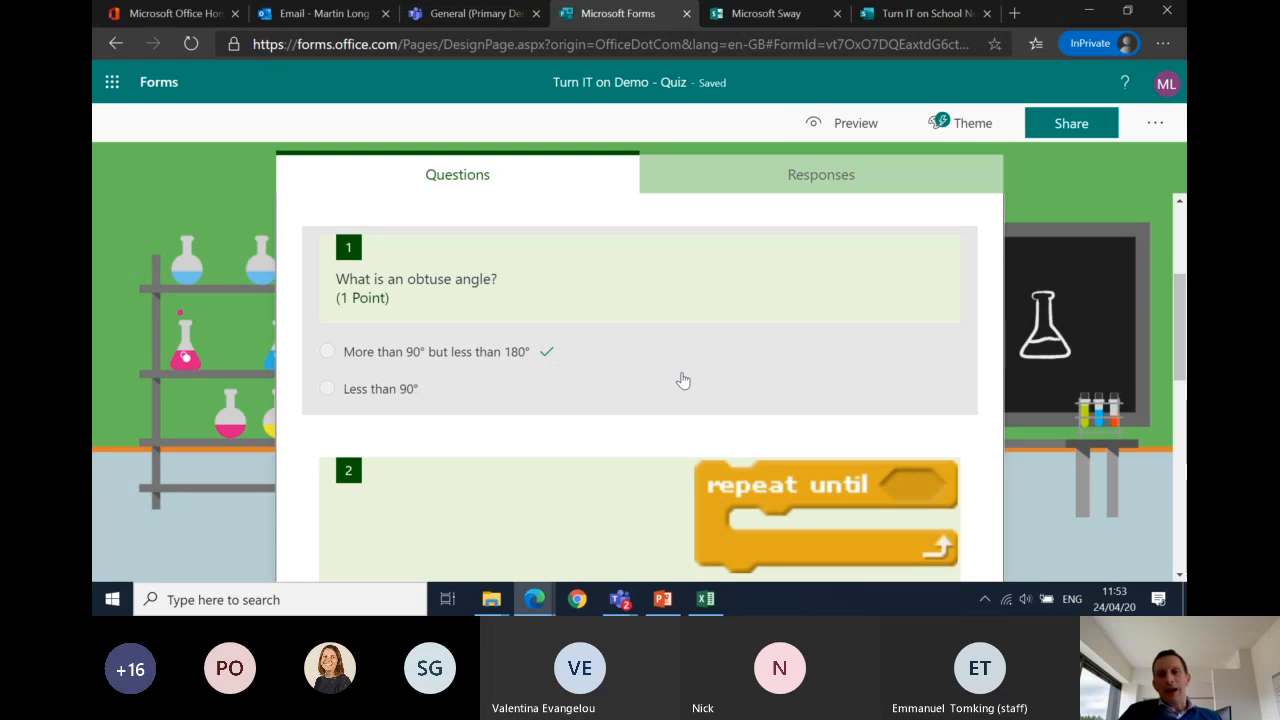
scroll(683, 380, up, 3)
Step: Preview the quiz as a respondent and examine the obtuse angle question and the answer field of the algorithm question
click(856, 122)
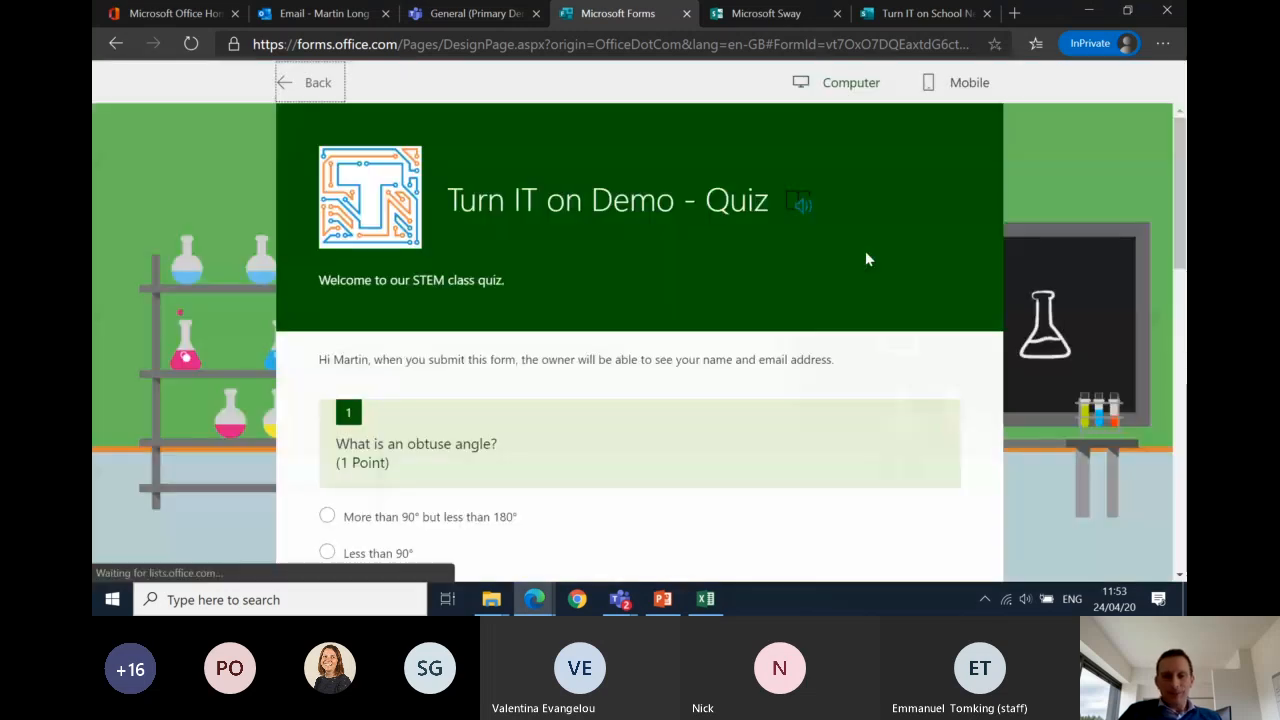
scroll(700, 394, down, 2)
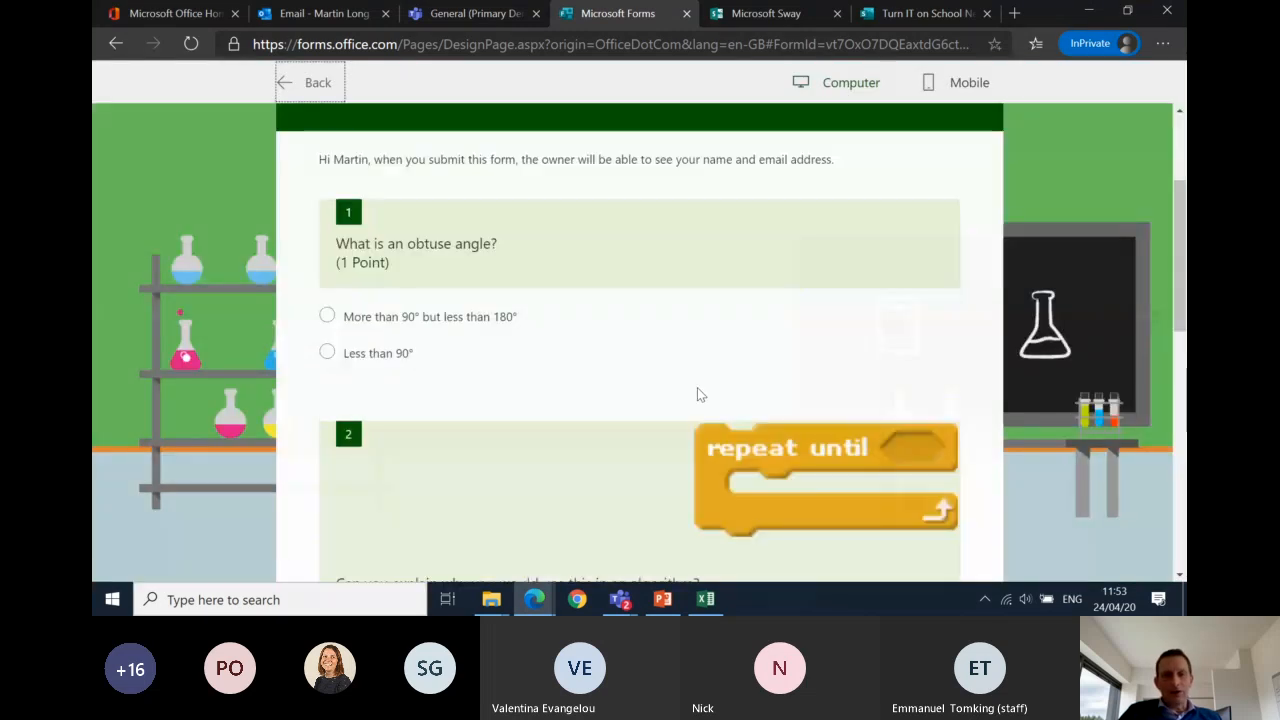
scroll(697, 394, down, 1)
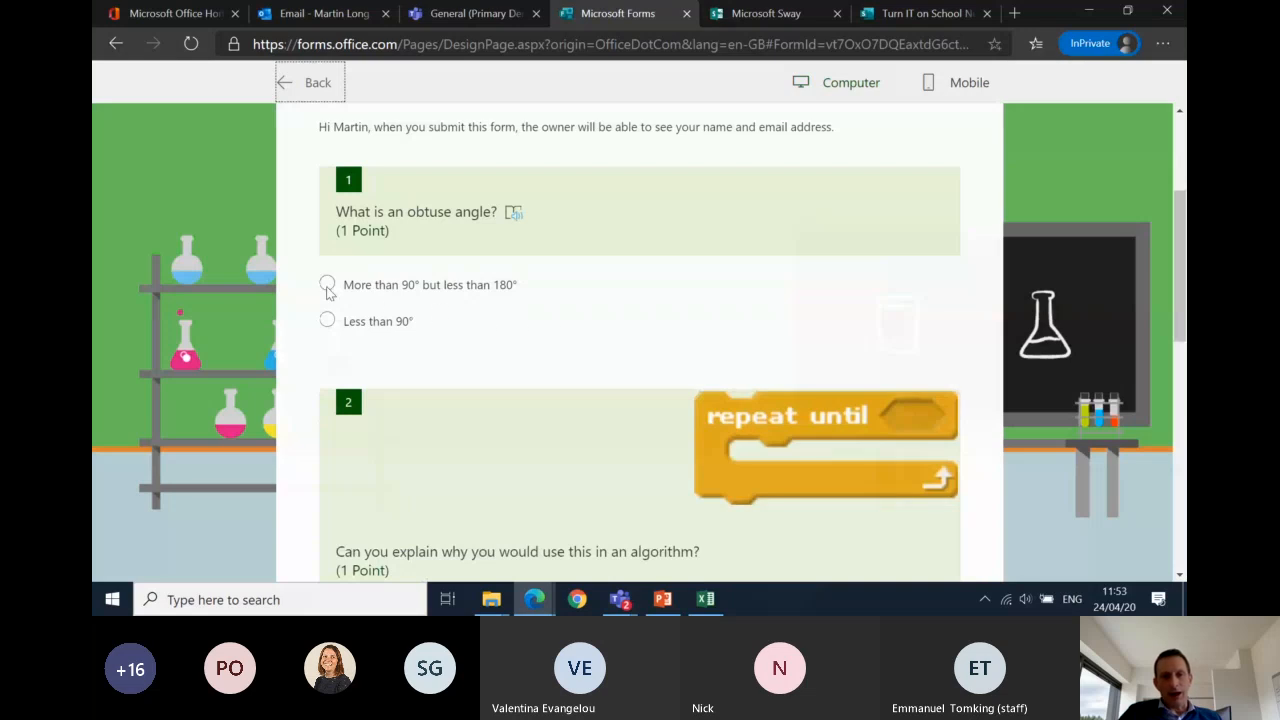
scroll(524, 334, down, 4)
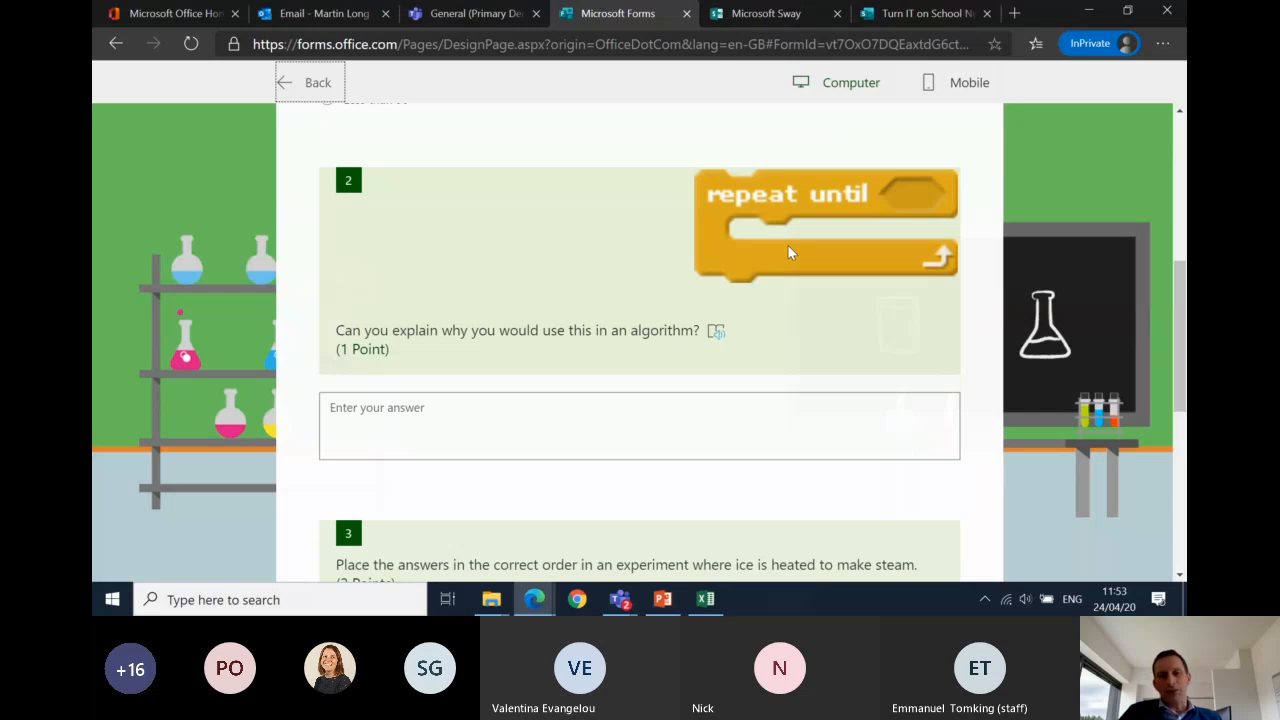
click(471, 409)
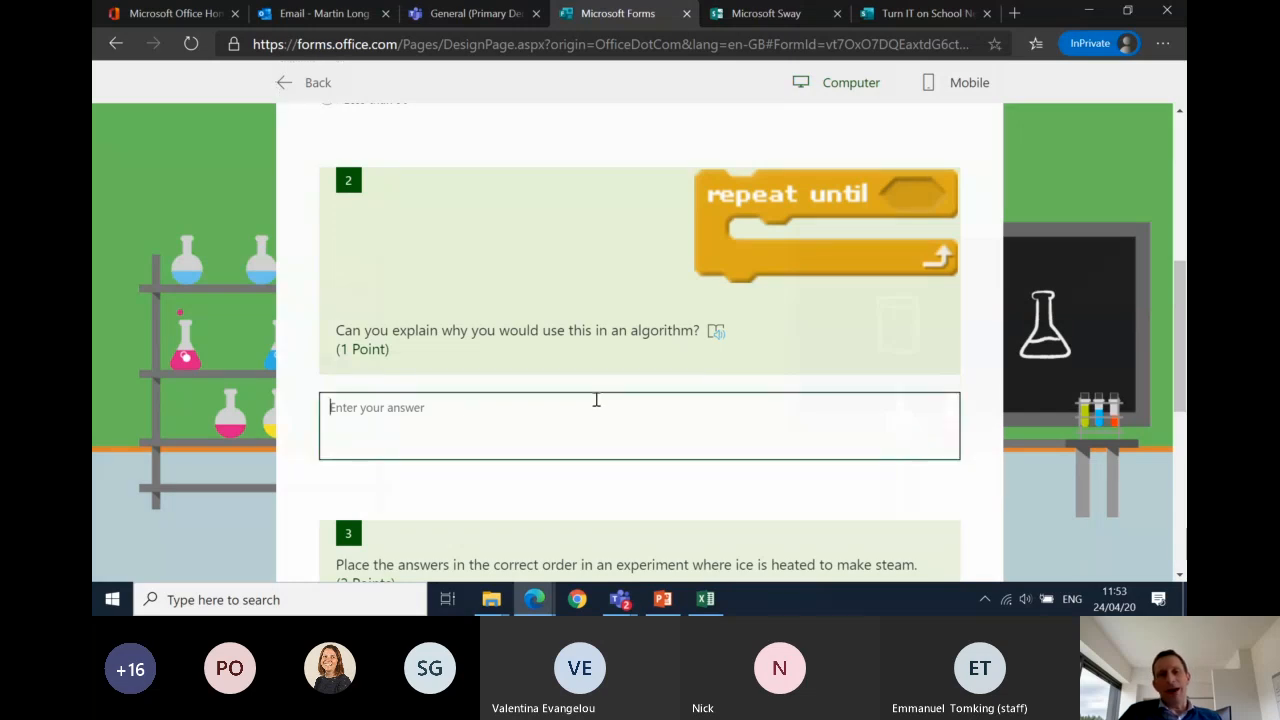
Step: Examine the ordering question about heating ice in the preview, and go back to the quiz editor without submitting
scroll(595, 400, down, 1)
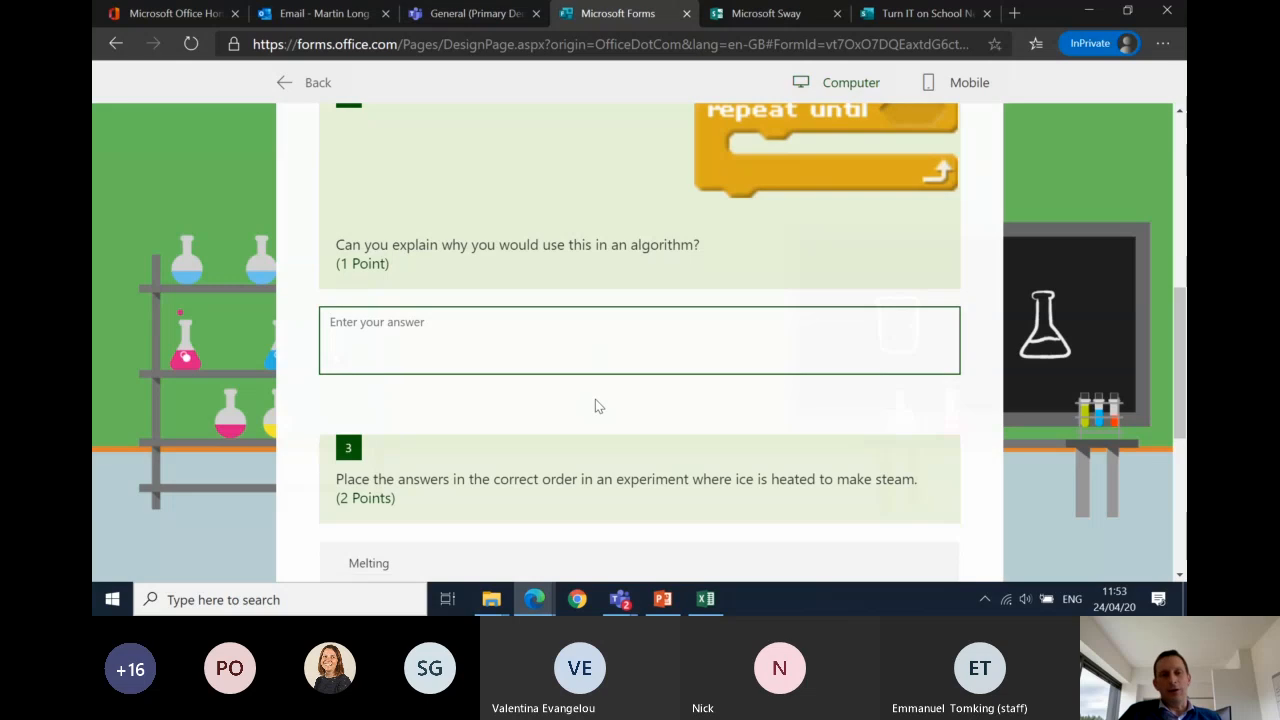
scroll(595, 400, down, 1)
scroll(595, 400, up, 2)
scroll(595, 400, down, 6)
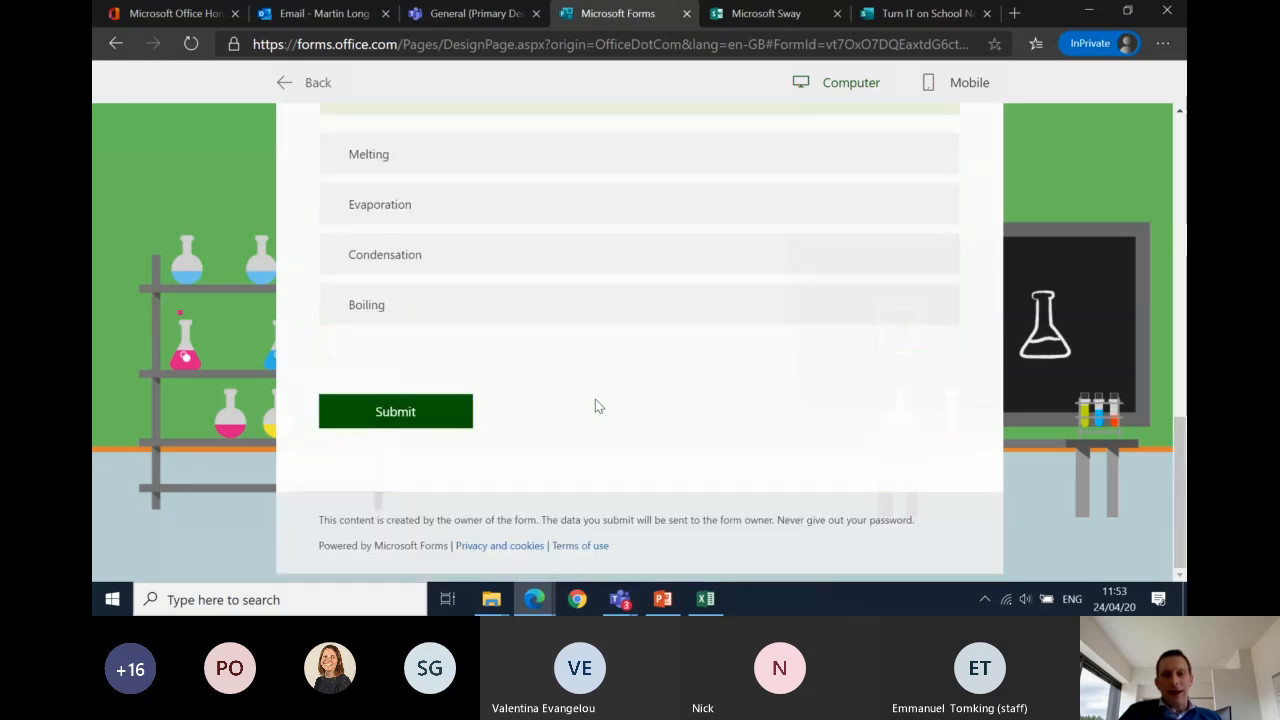
scroll(650, 380, up, 2)
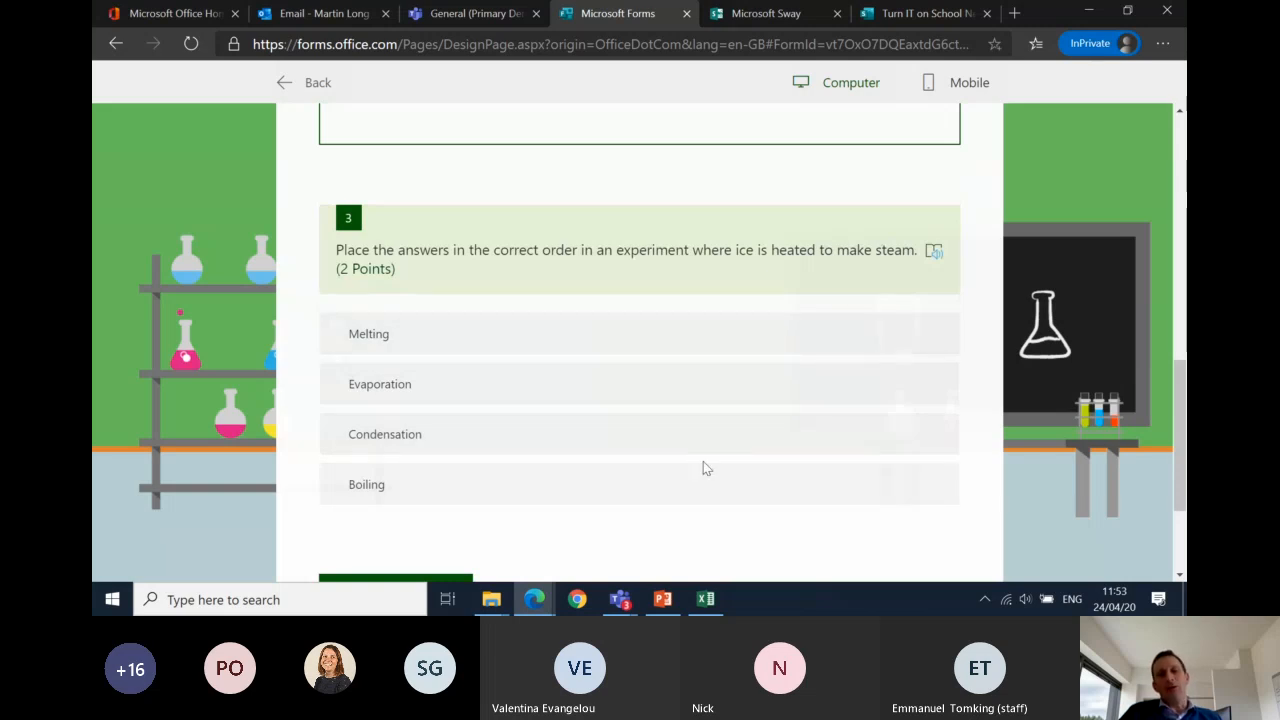
scroll(703, 466, down, 1)
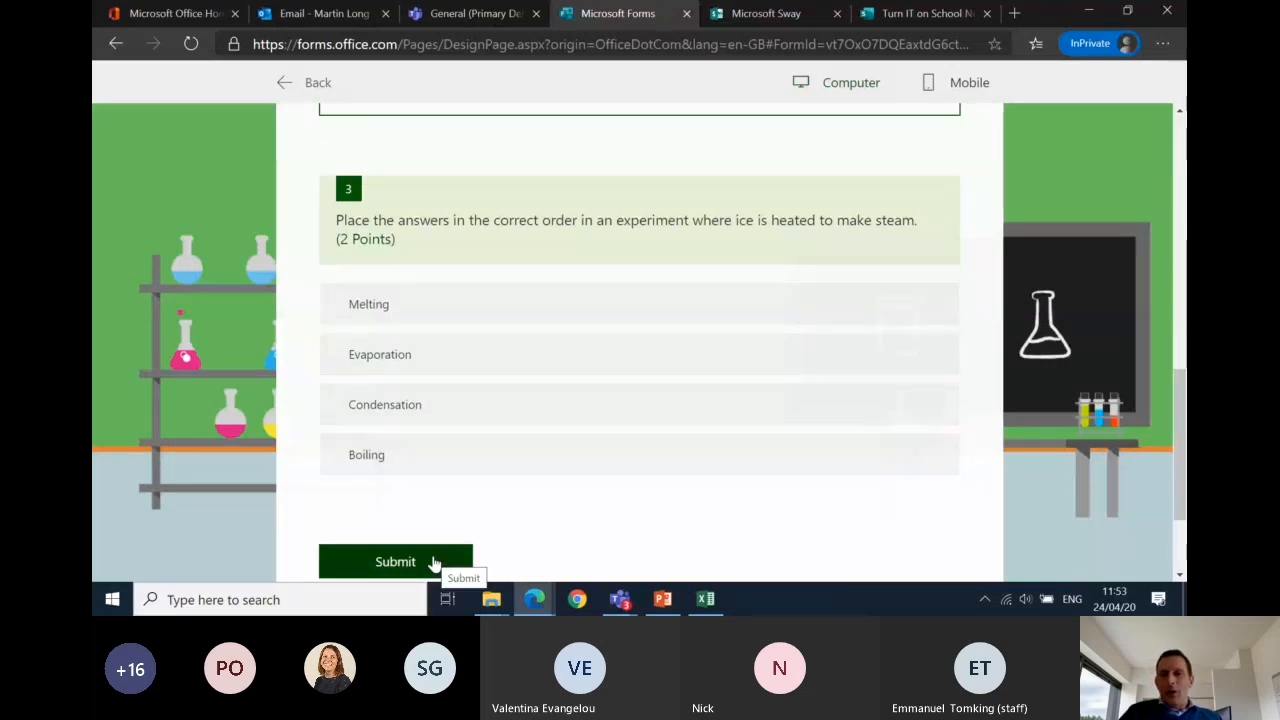
scroll(432, 563, up, 10)
click(305, 87)
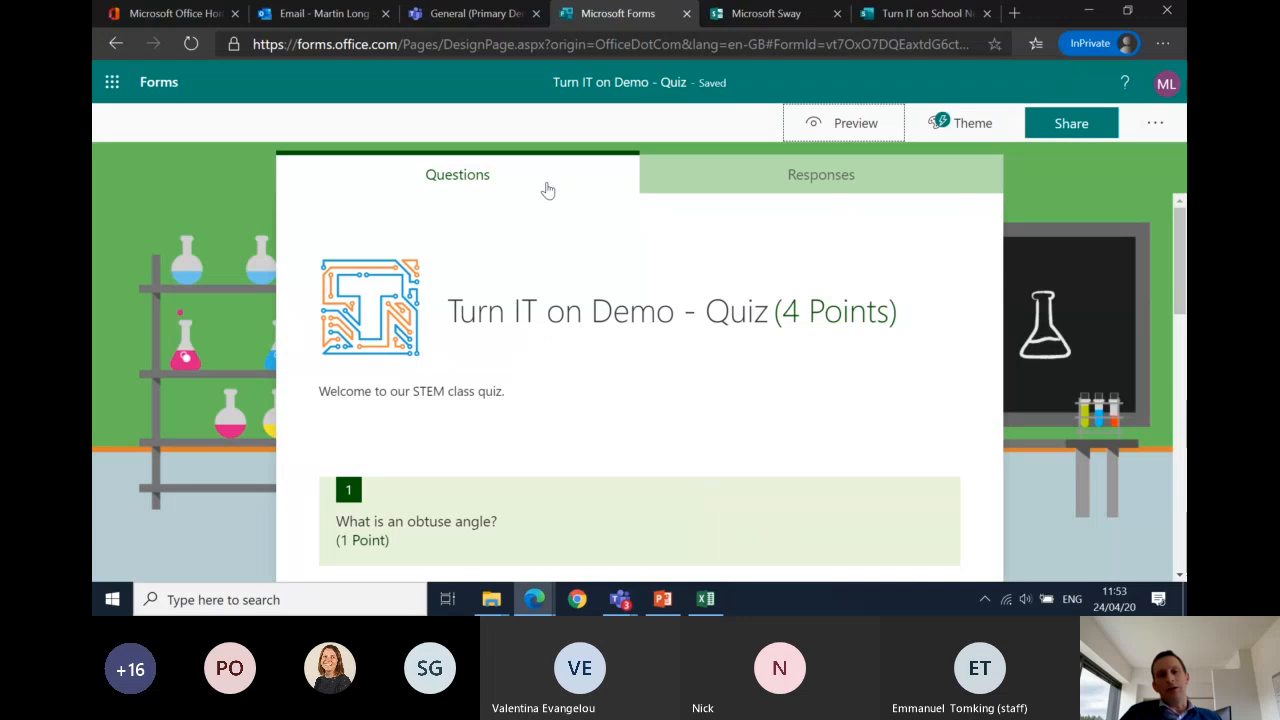
Step: Check the quiz's total points and open question 1 for editing to view its correct answer and points setting
scroll(660, 365, down, 3)
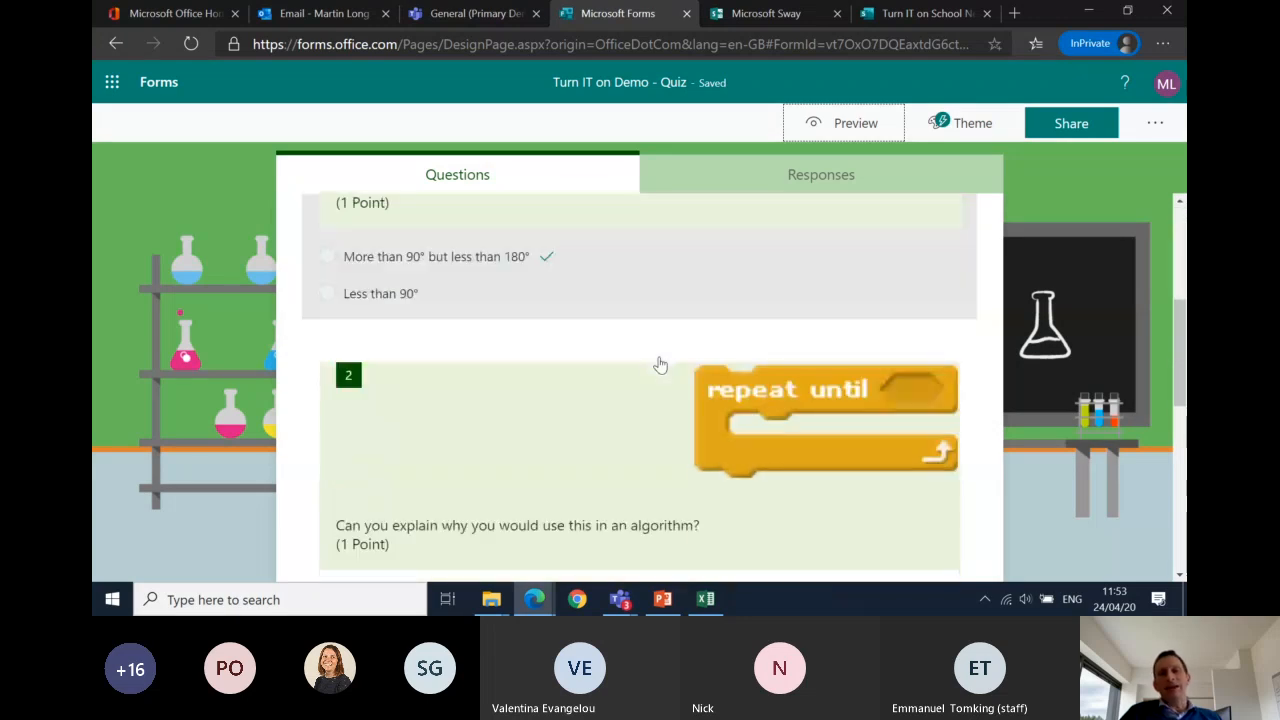
scroll(660, 365, up, 3)
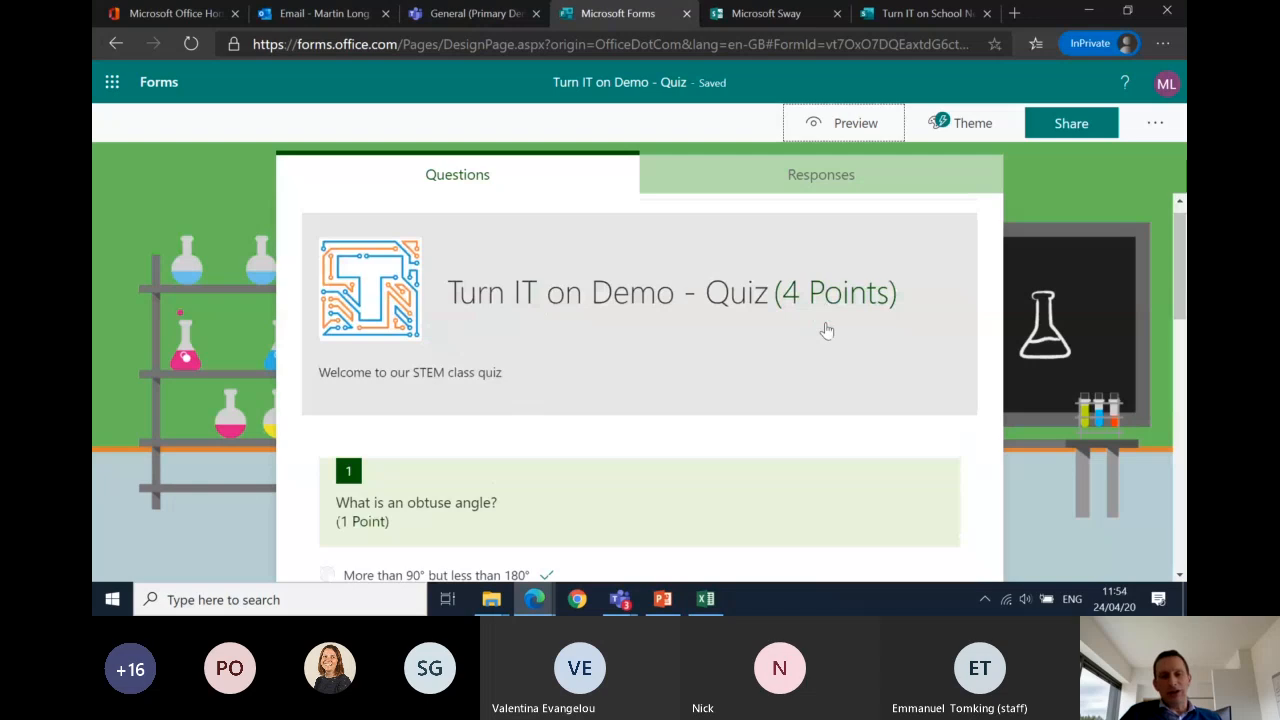
scroll(825, 330, down, 3)
click(503, 331)
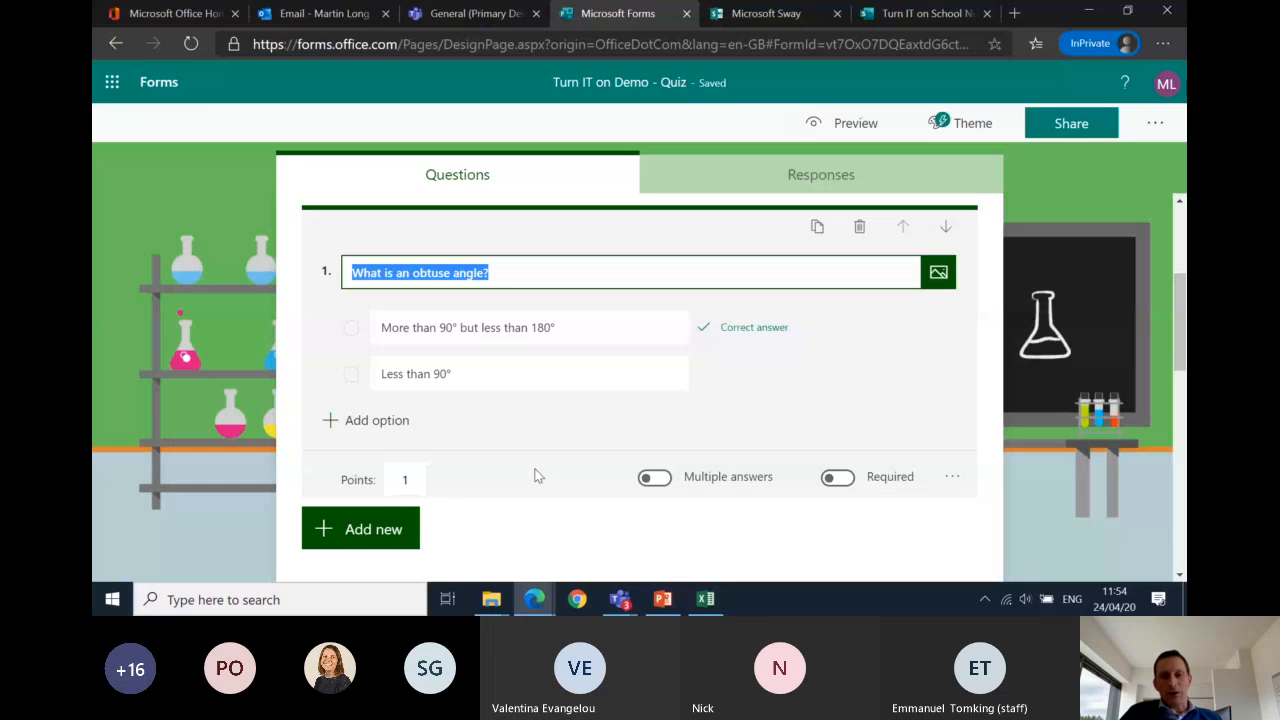
Step: Open question 3 for editing and examine its answer order, points and required setting
scroll(537, 476, down, 8)
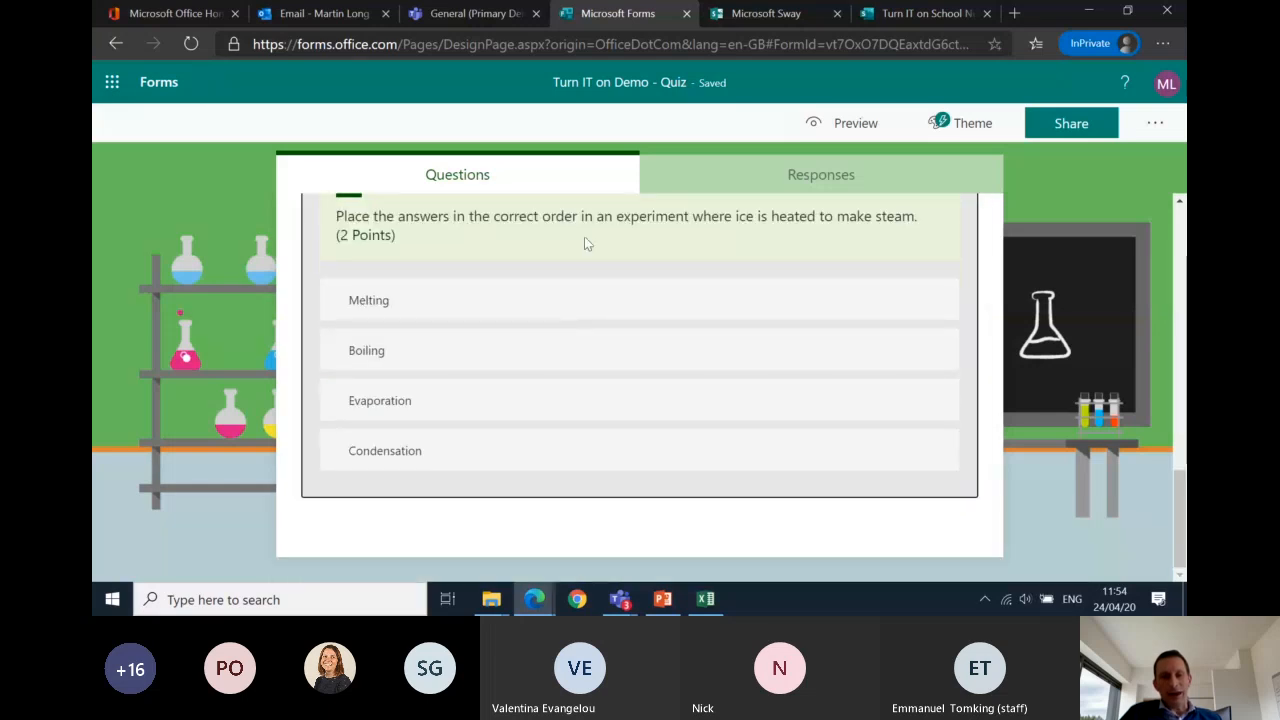
click(586, 240)
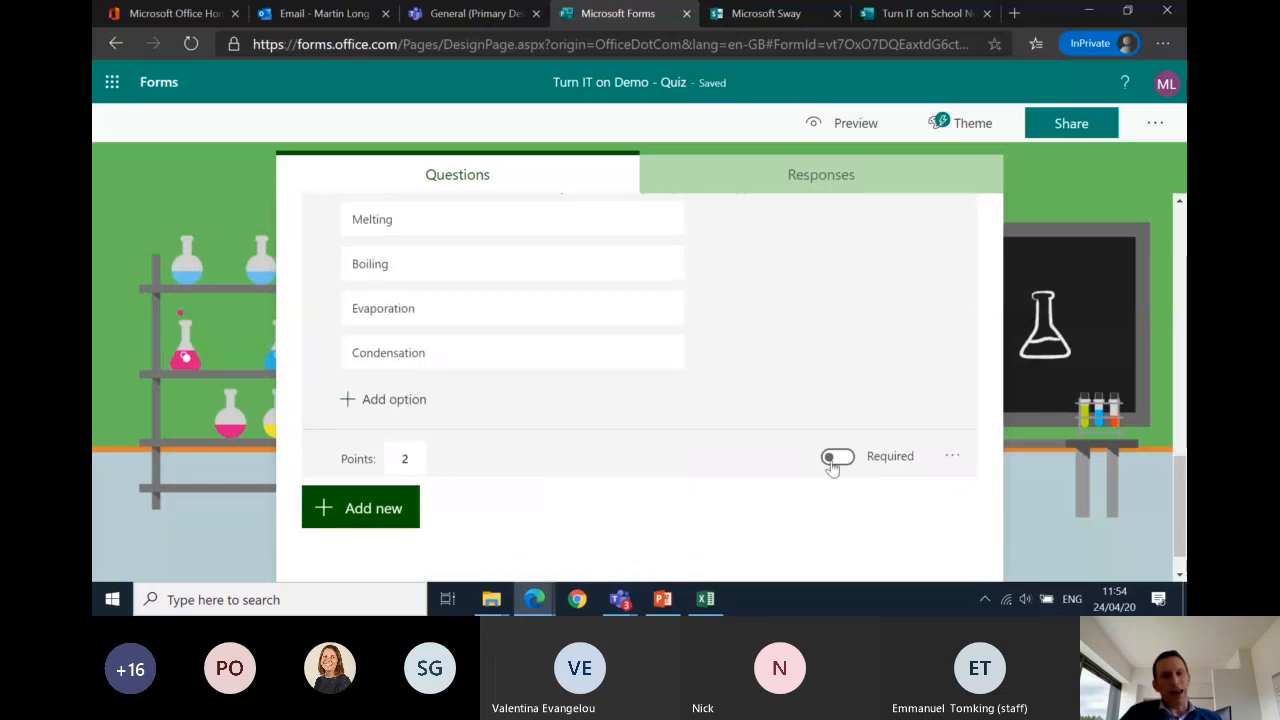
scroll(713, 458, up, 3)
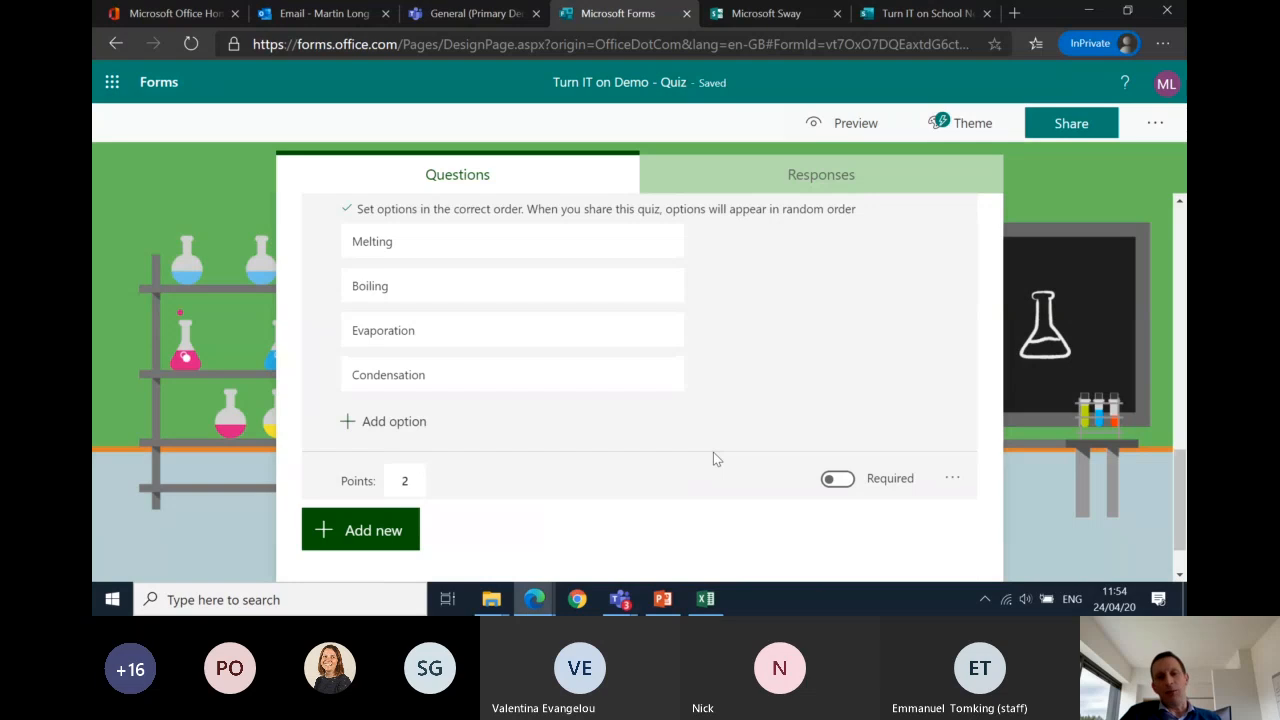
scroll(713, 452, up, 4)
scroll(713, 452, down, 3)
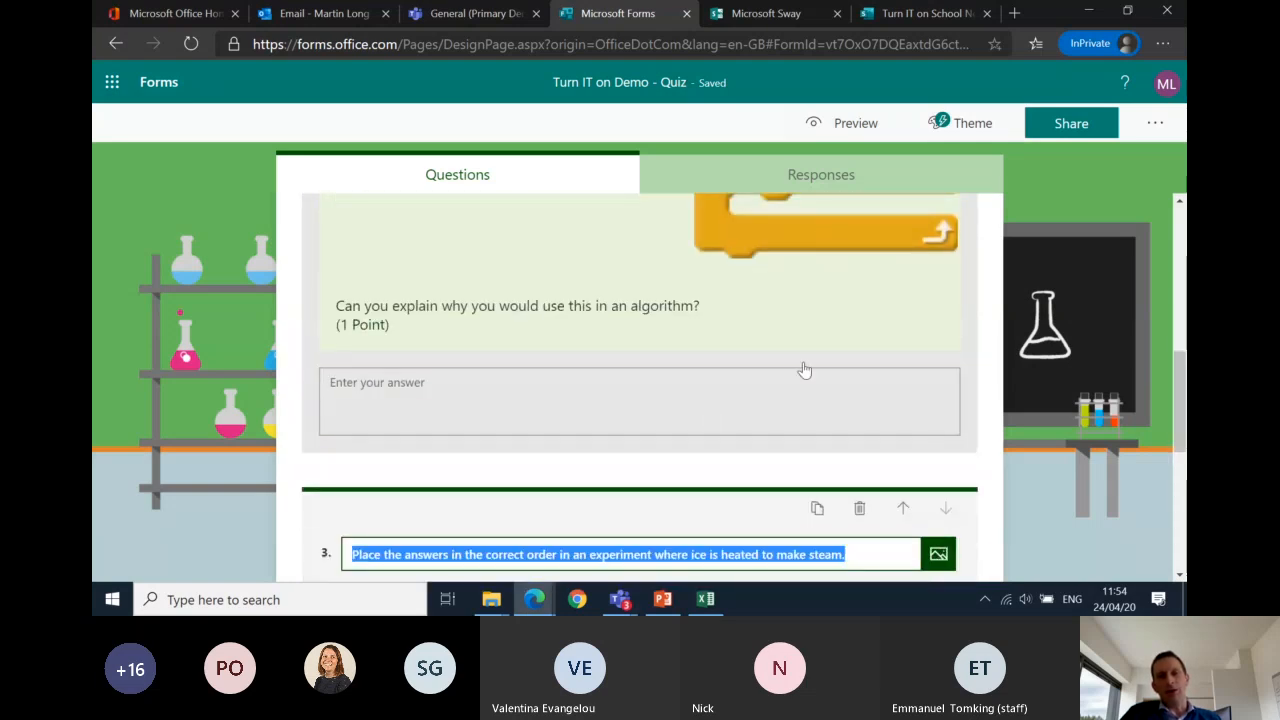
Step: Open the quiz's responses and examine the summary and the options for reviewing answers, posting scores and exporting to Excel
scroll(804, 370, up, 5)
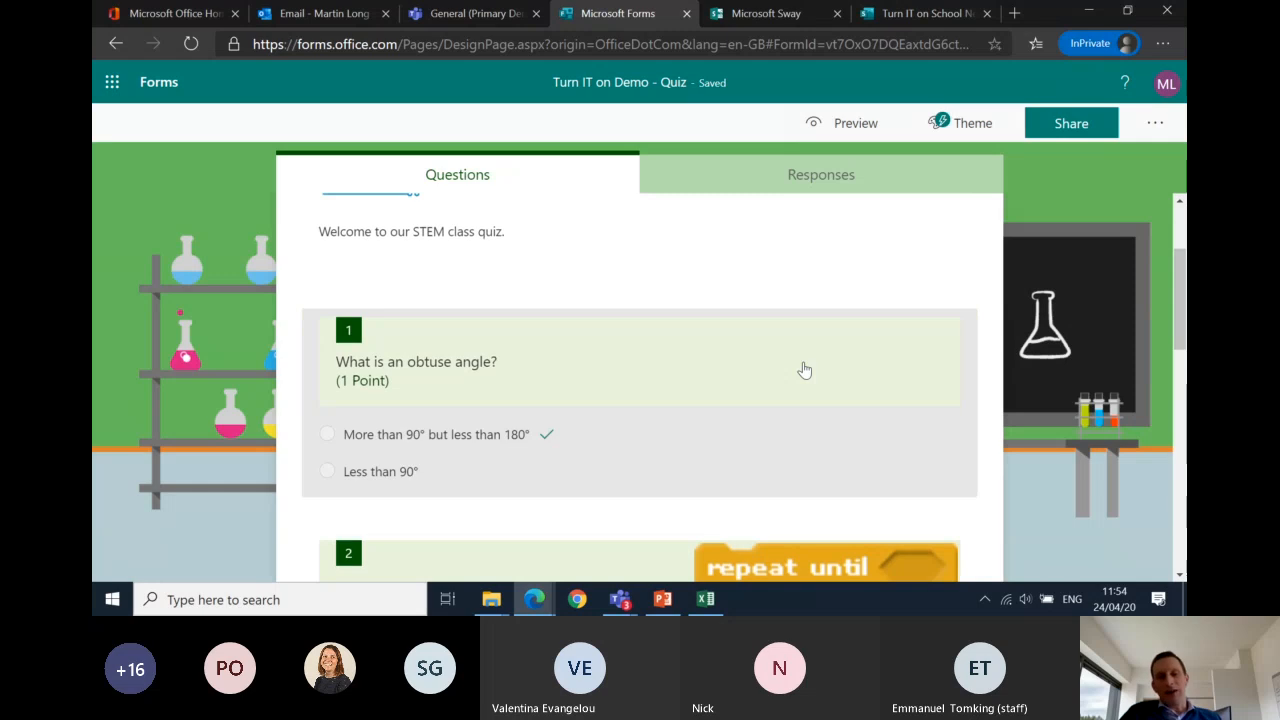
scroll(804, 370, up, 3)
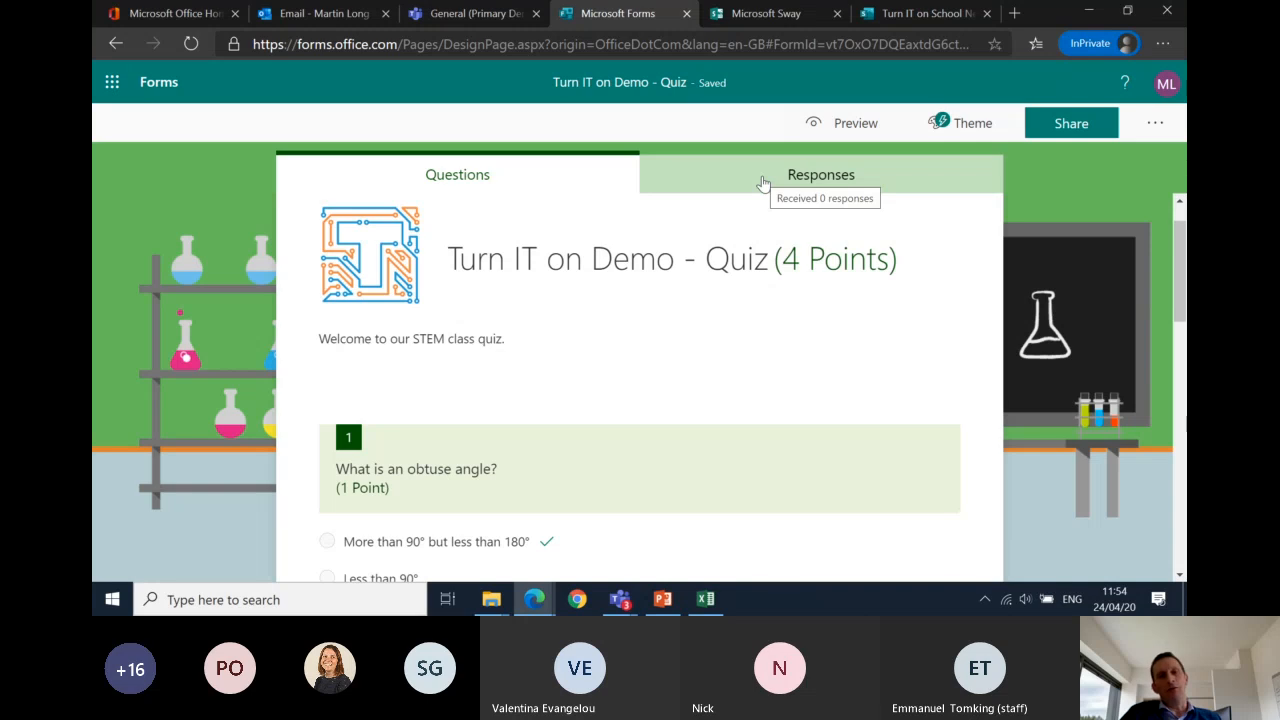
click(763, 183)
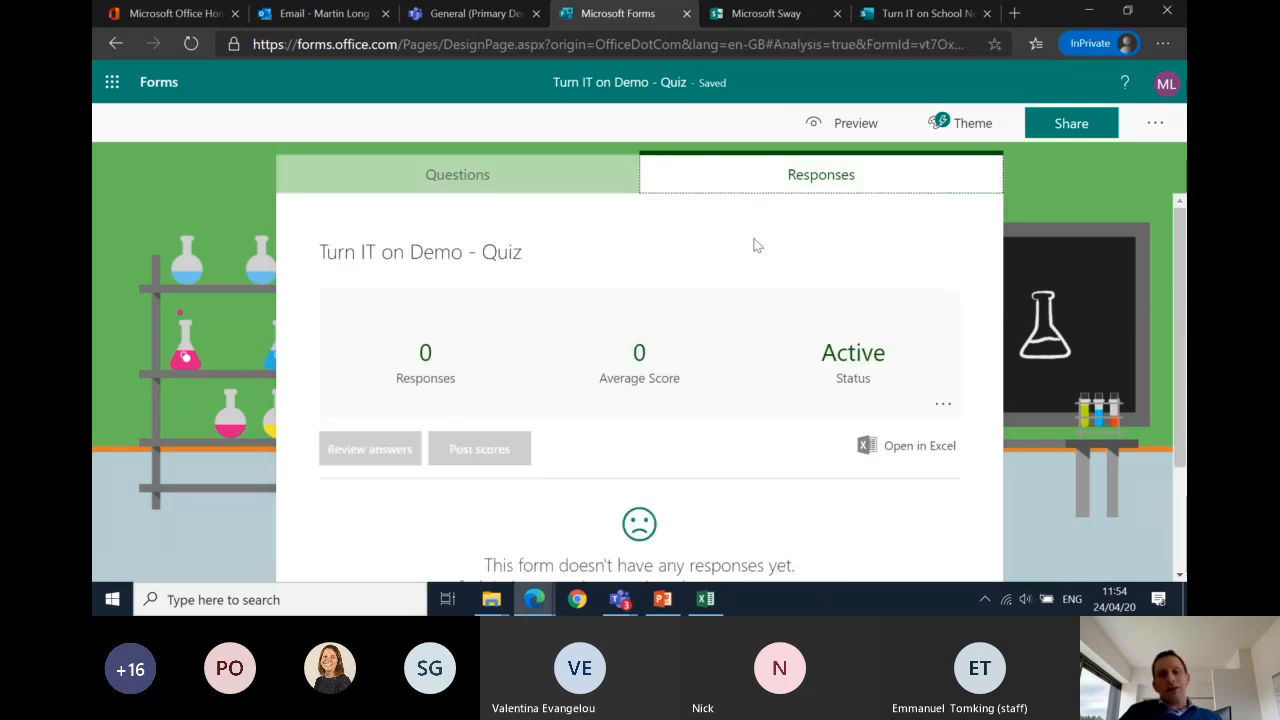
scroll(757, 245, down, 1)
scroll(757, 245, up, 1)
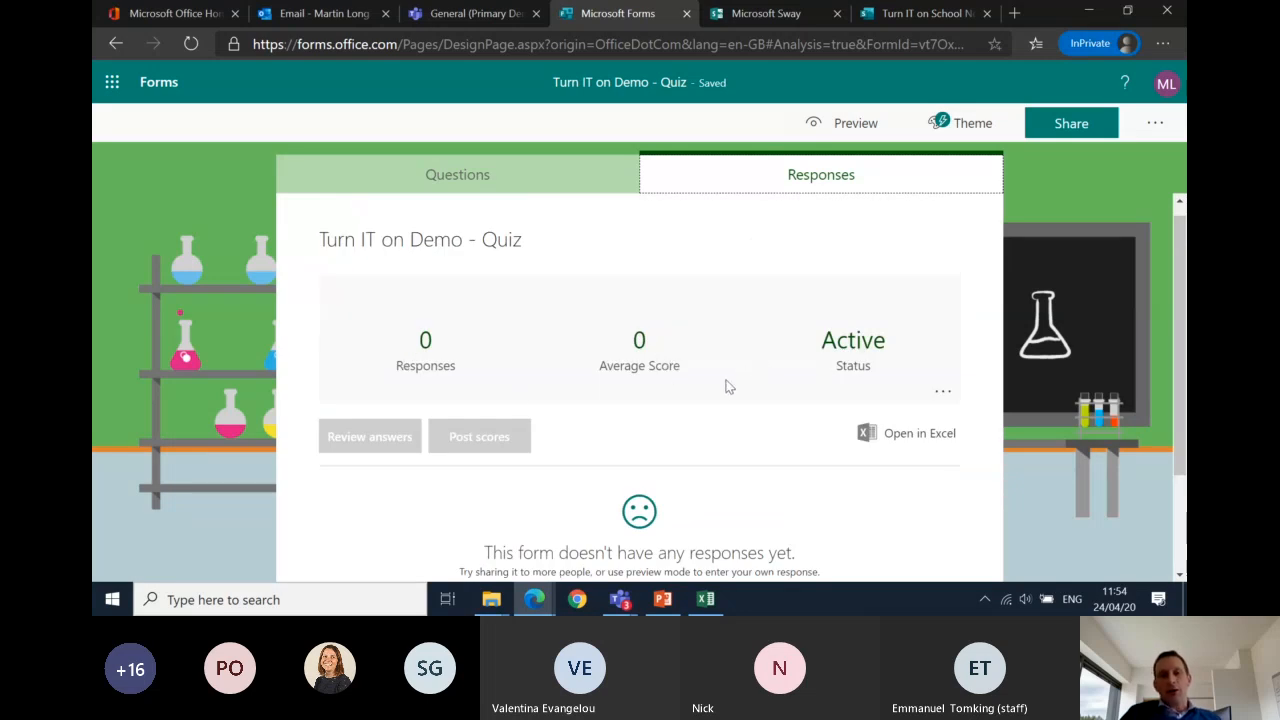
scroll(676, 370, down, 1)
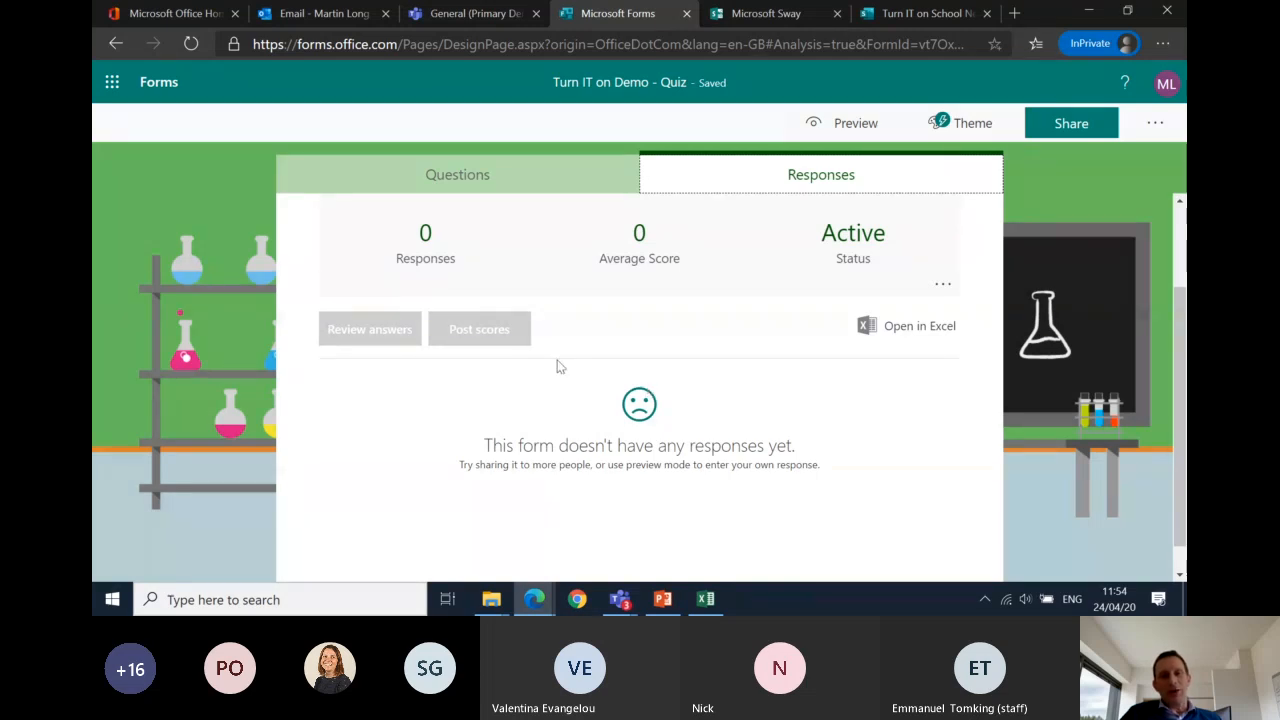
scroll(396, 352, up, 1)
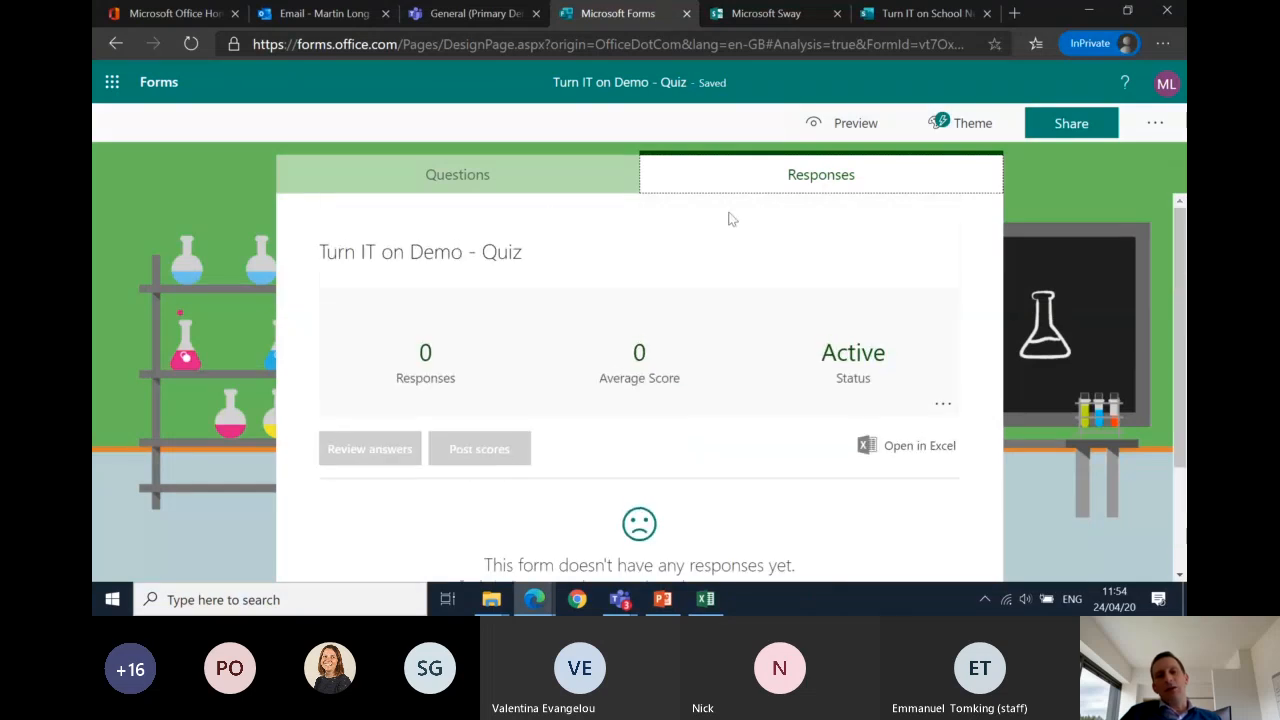
Step: Open the quiz's sharing options and examine the response link, embed code, QR code, and the template and collaboration links
scroll(754, 390, down, 3)
scroll(754, 390, up, 2)
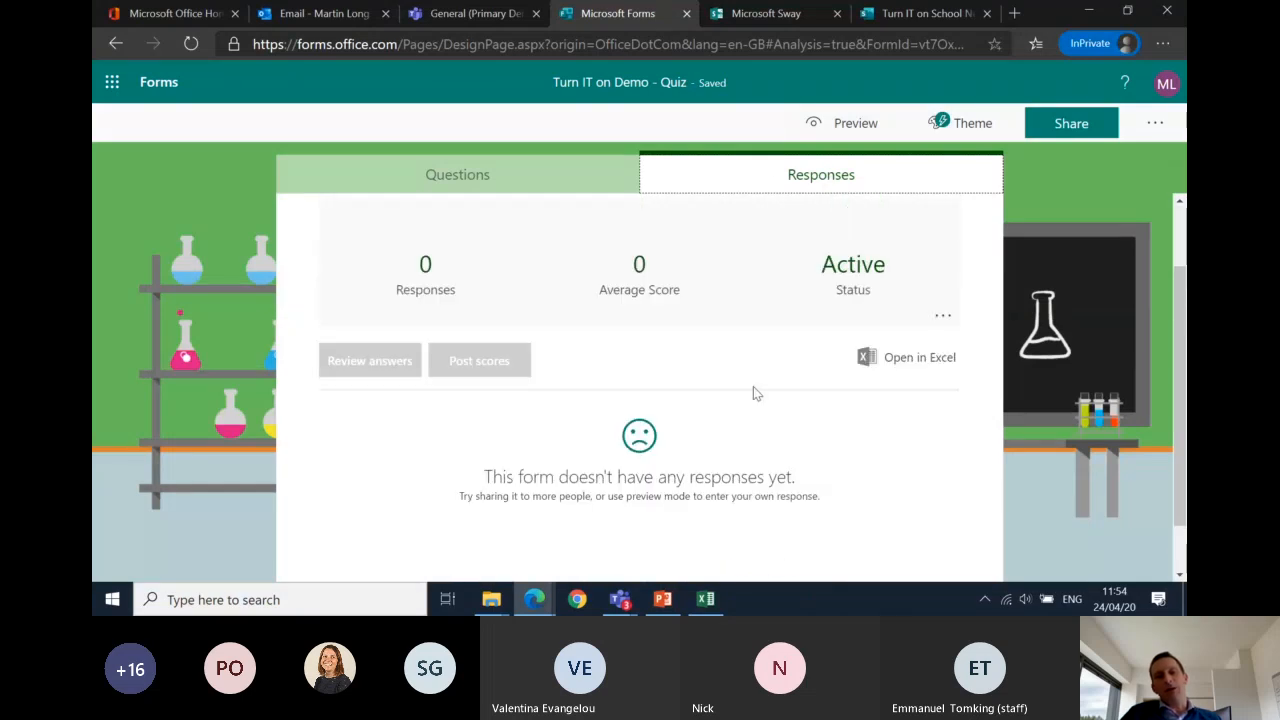
scroll(755, 393, up, 1)
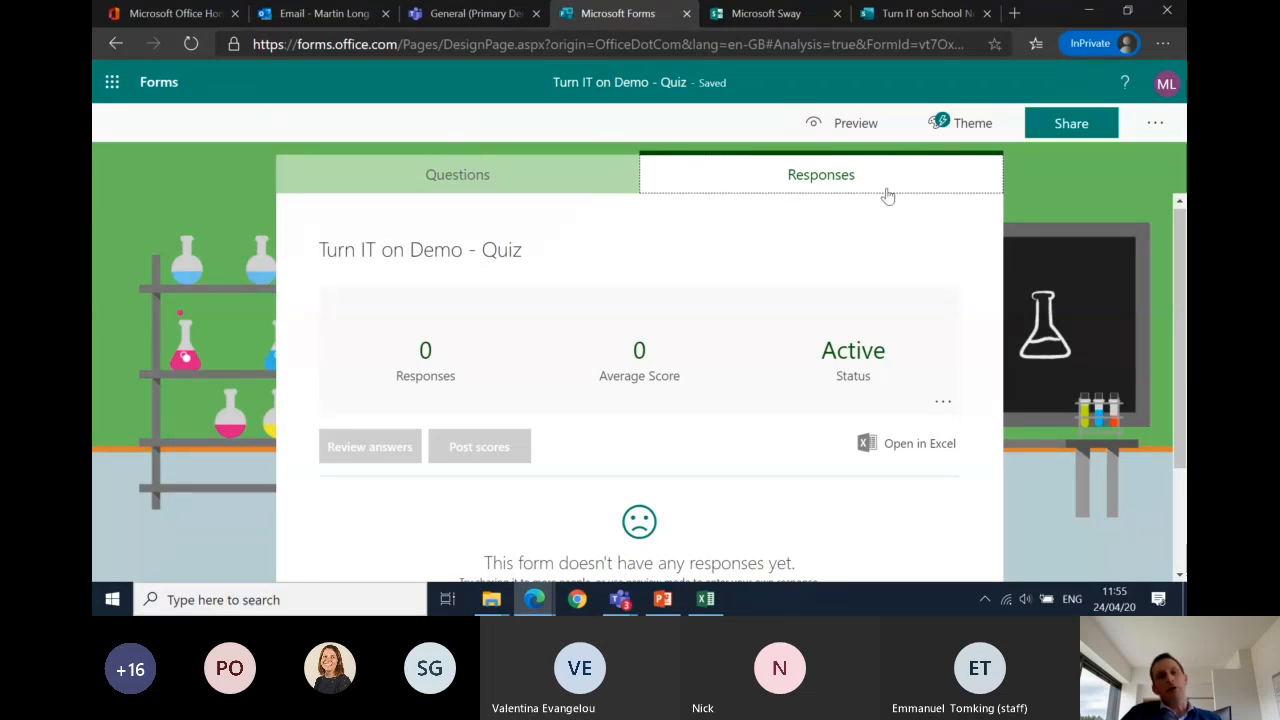
click(1107, 128)
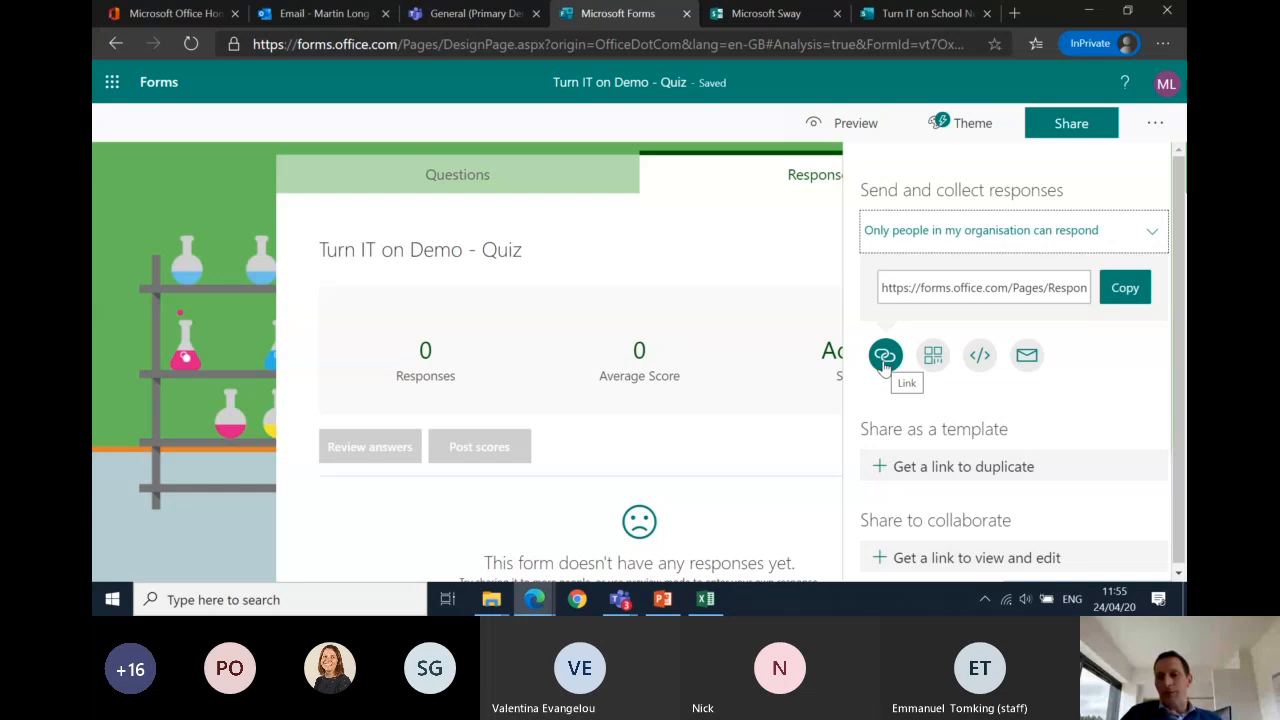
click(980, 355)
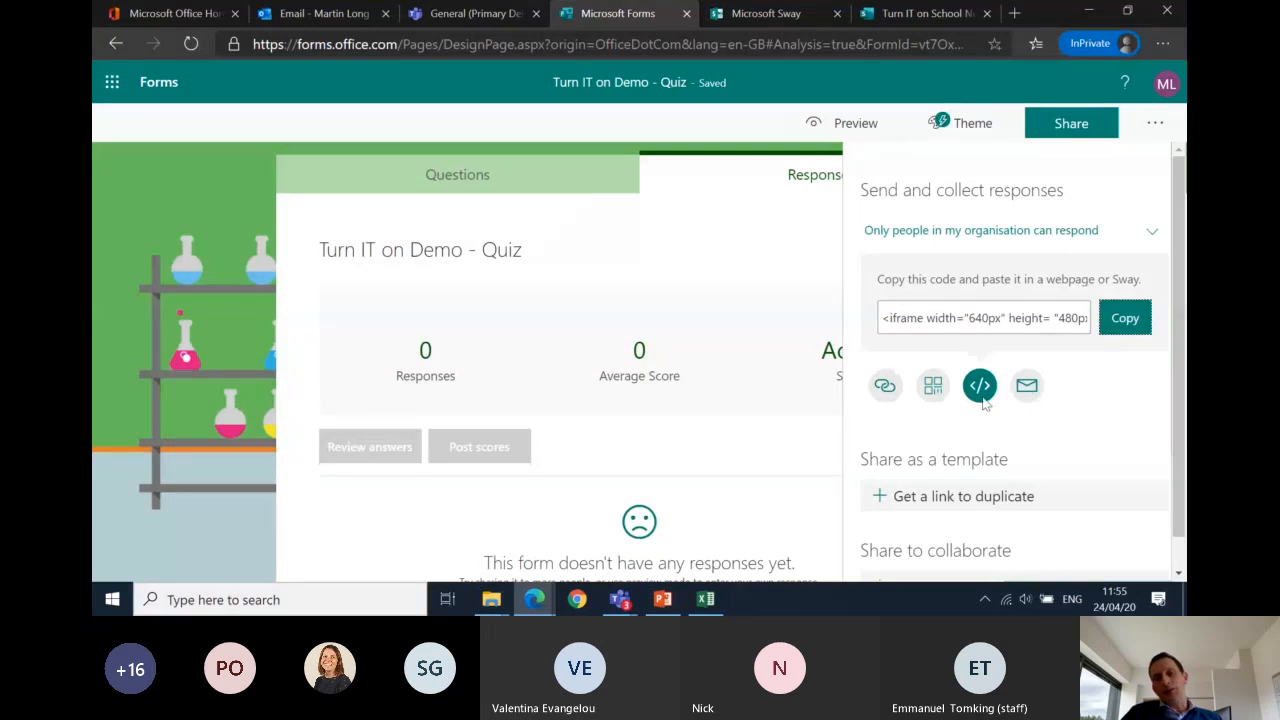
click(933, 385)
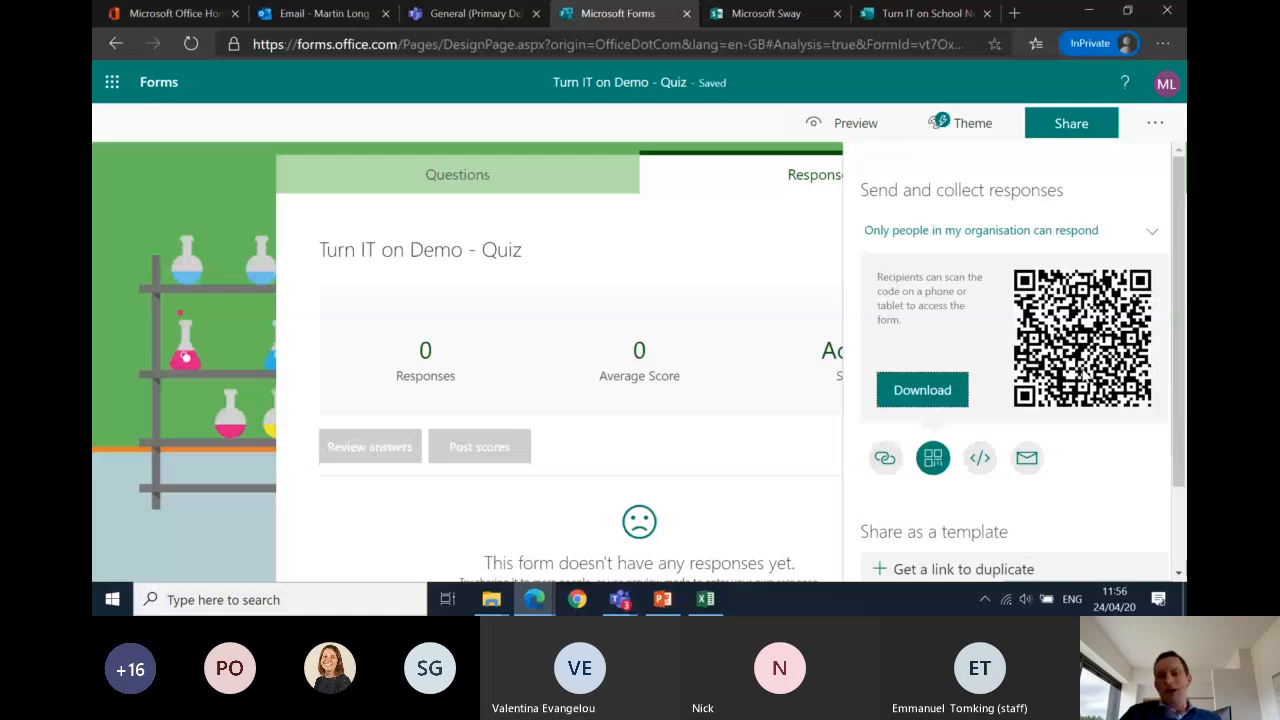
scroll(1002, 481, down, 1)
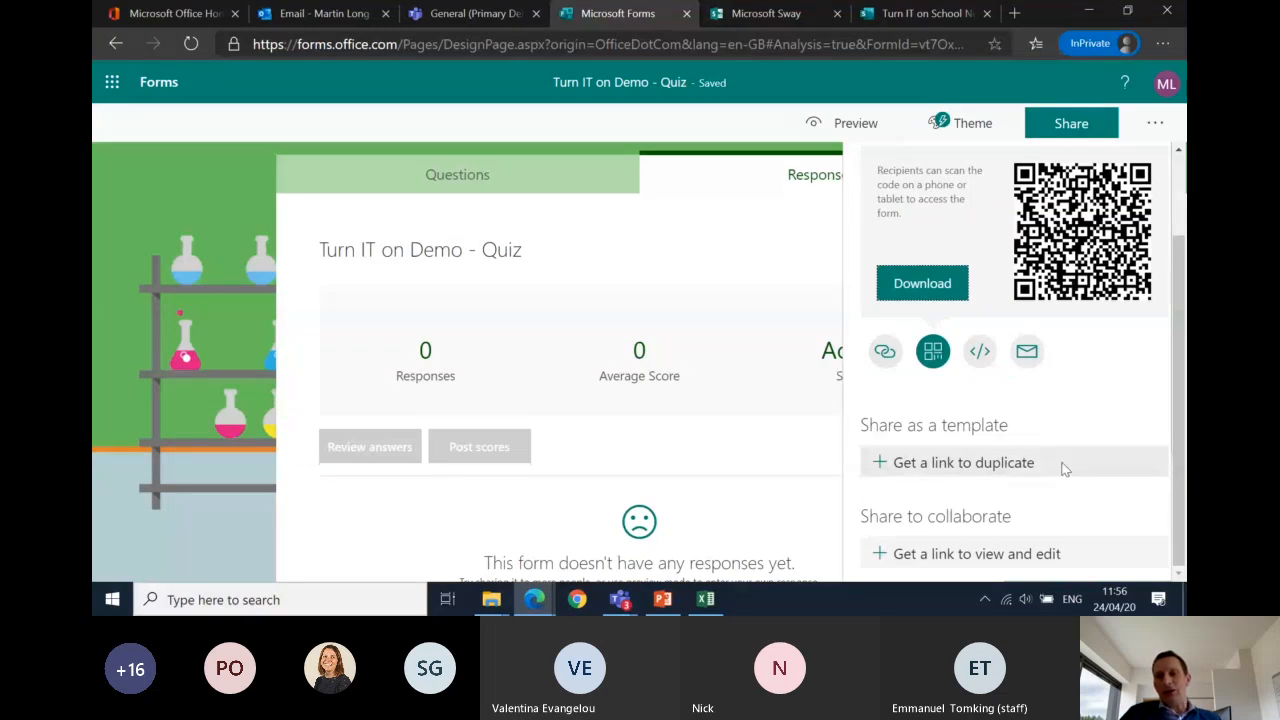
scroll(1075, 320, up, 2)
click(1073, 135)
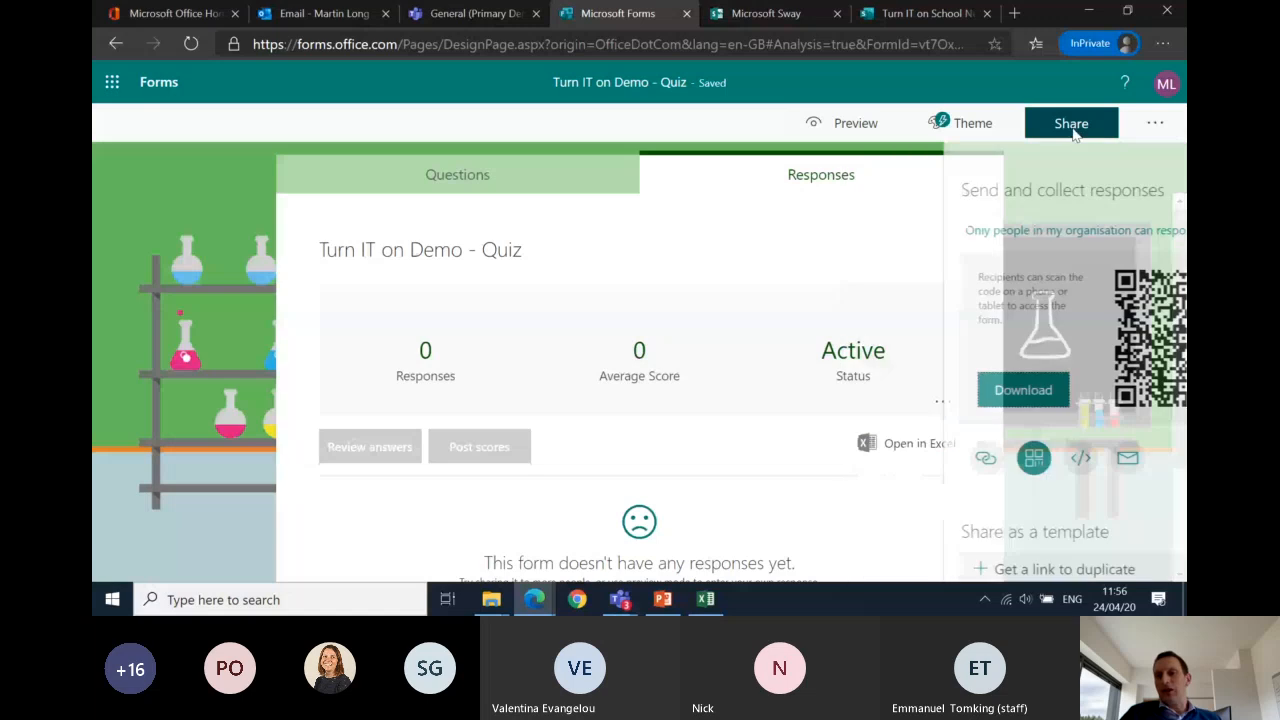
Step: Open the quiz settings and examine the options for showing results, who can fill in the form, responses and notifications
click(1153, 134)
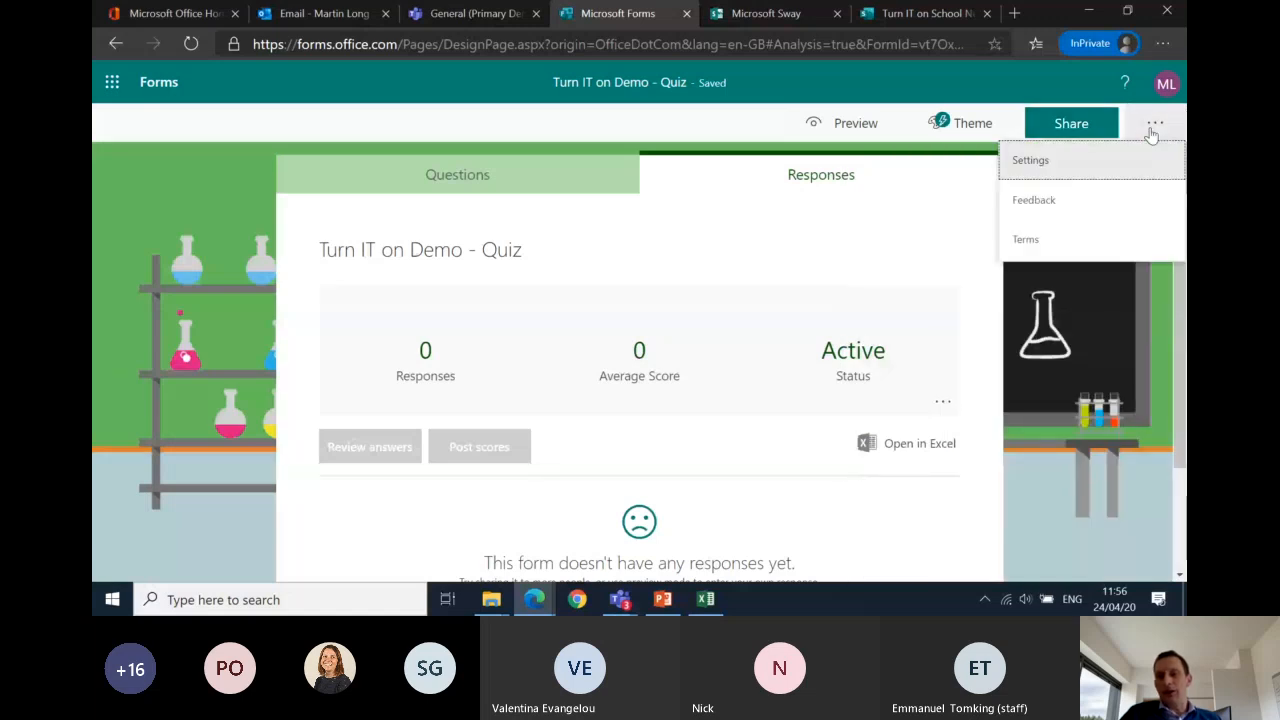
click(1027, 162)
scroll(1006, 337, down, 2)
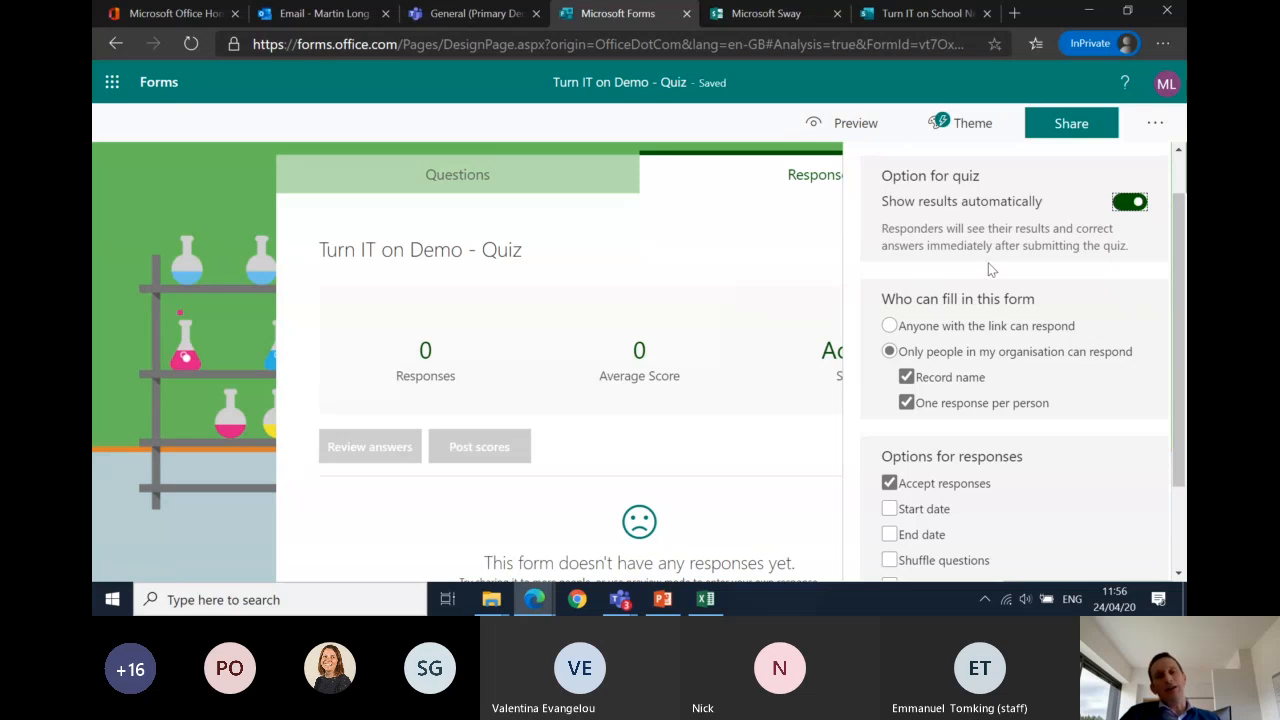
scroll(990, 268, down, 1)
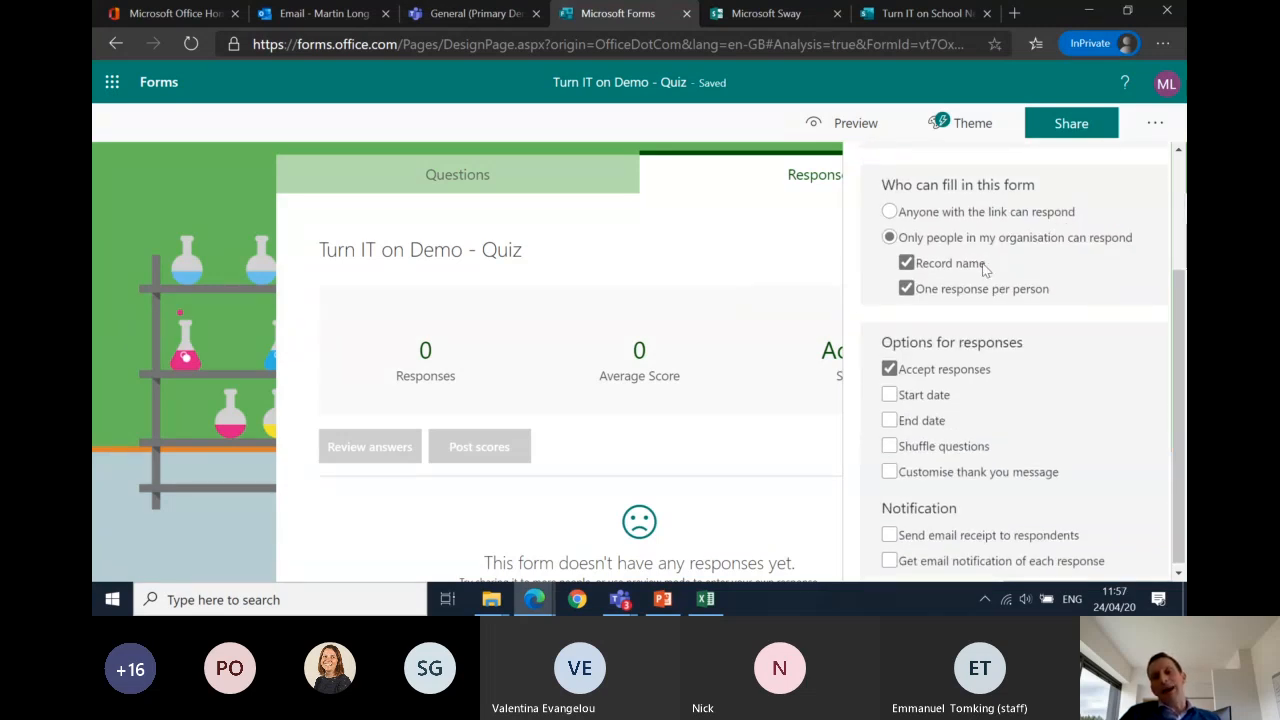
scroll(968, 260, up, 1)
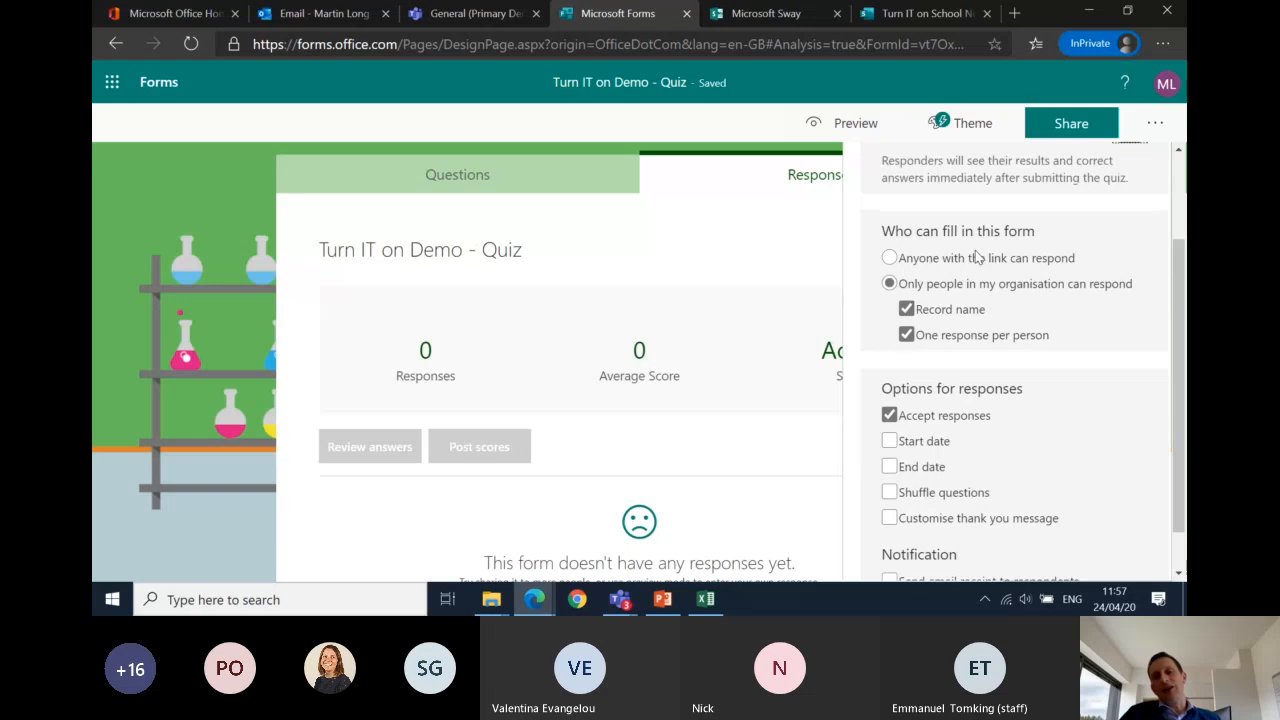
scroll(977, 256, up, 1)
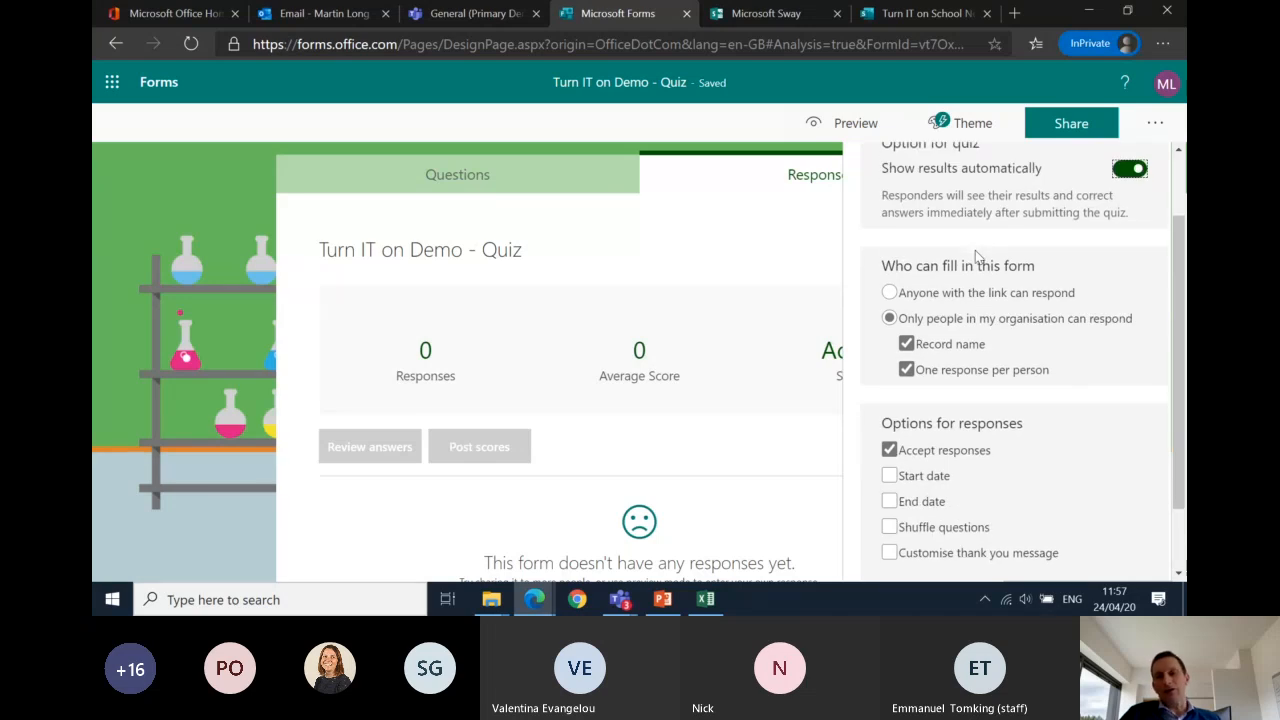
scroll(977, 257, down, 2)
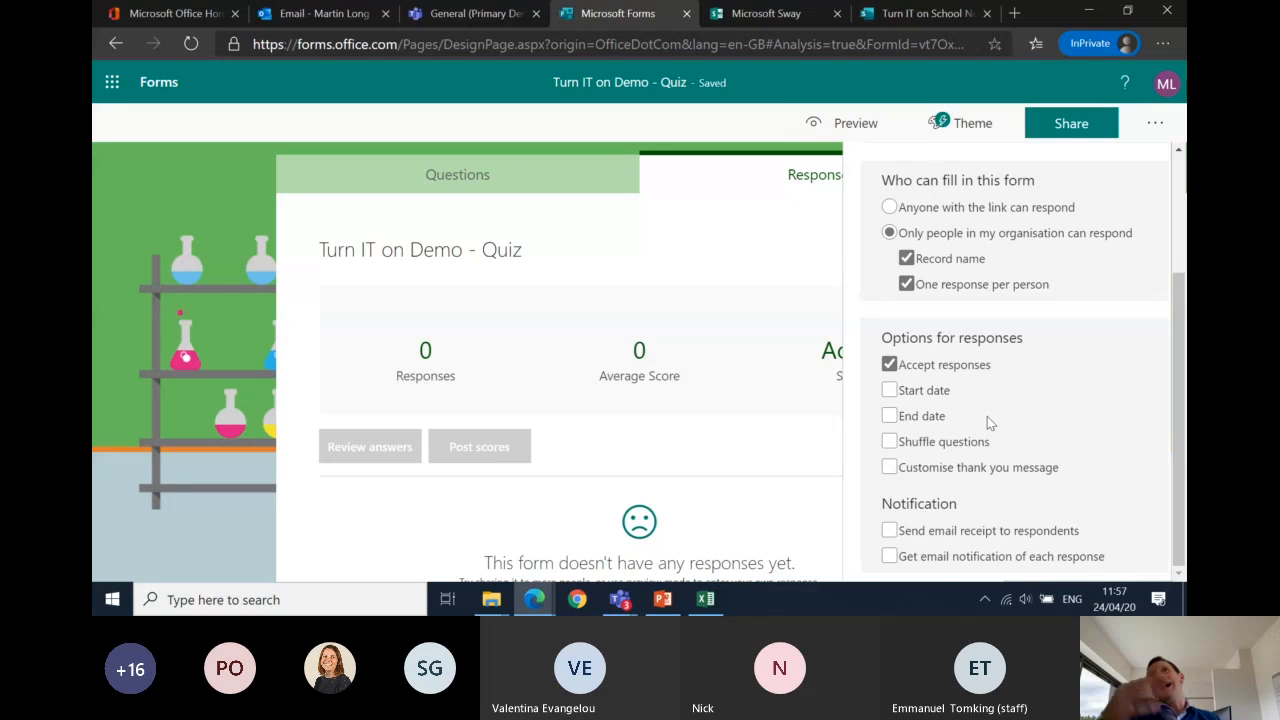
Step: Limit the quiz's response period with a start date of 24/04/2020 12:00 and an end date of 24/04/2020 13:00
click(889, 392)
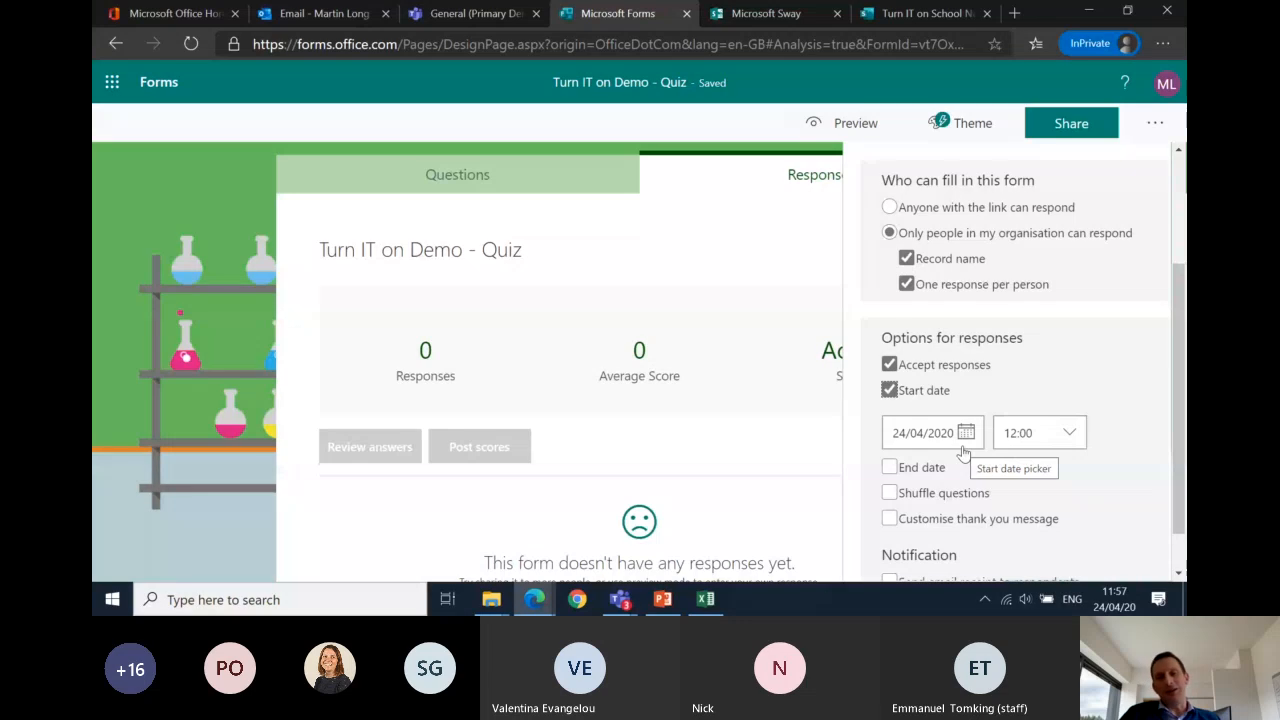
click(897, 471)
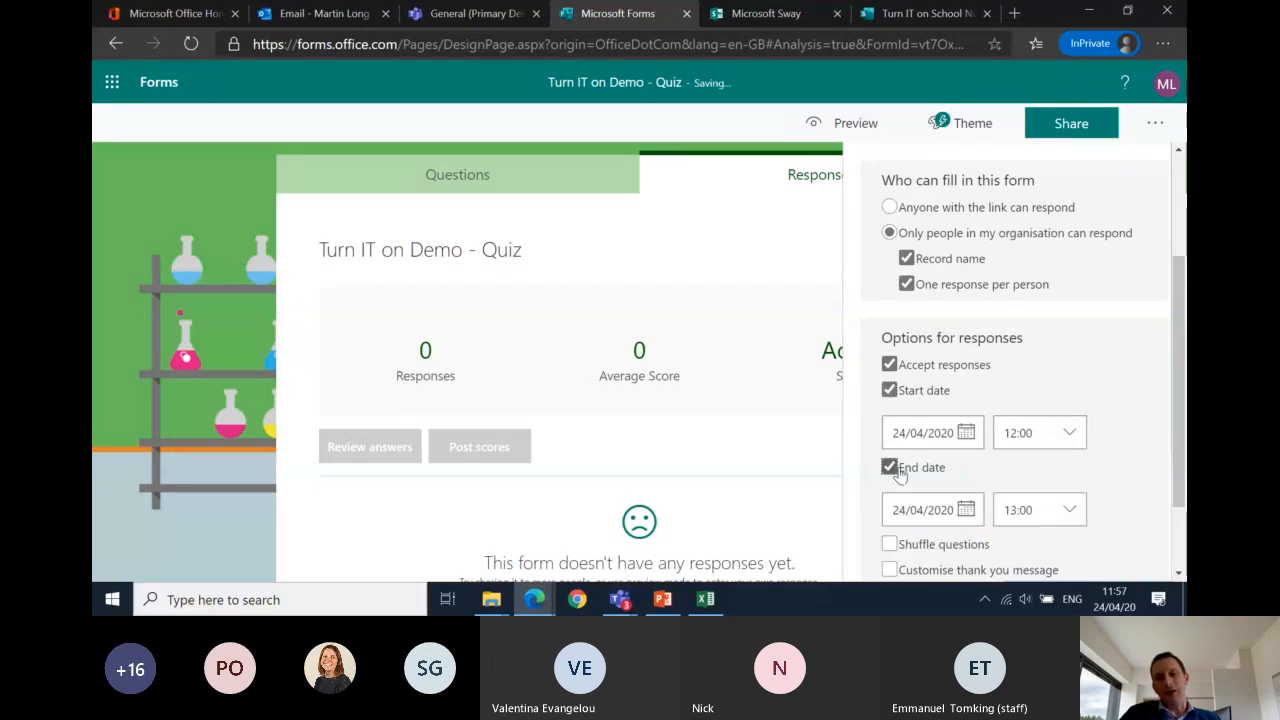
scroll(939, 479, down, 2)
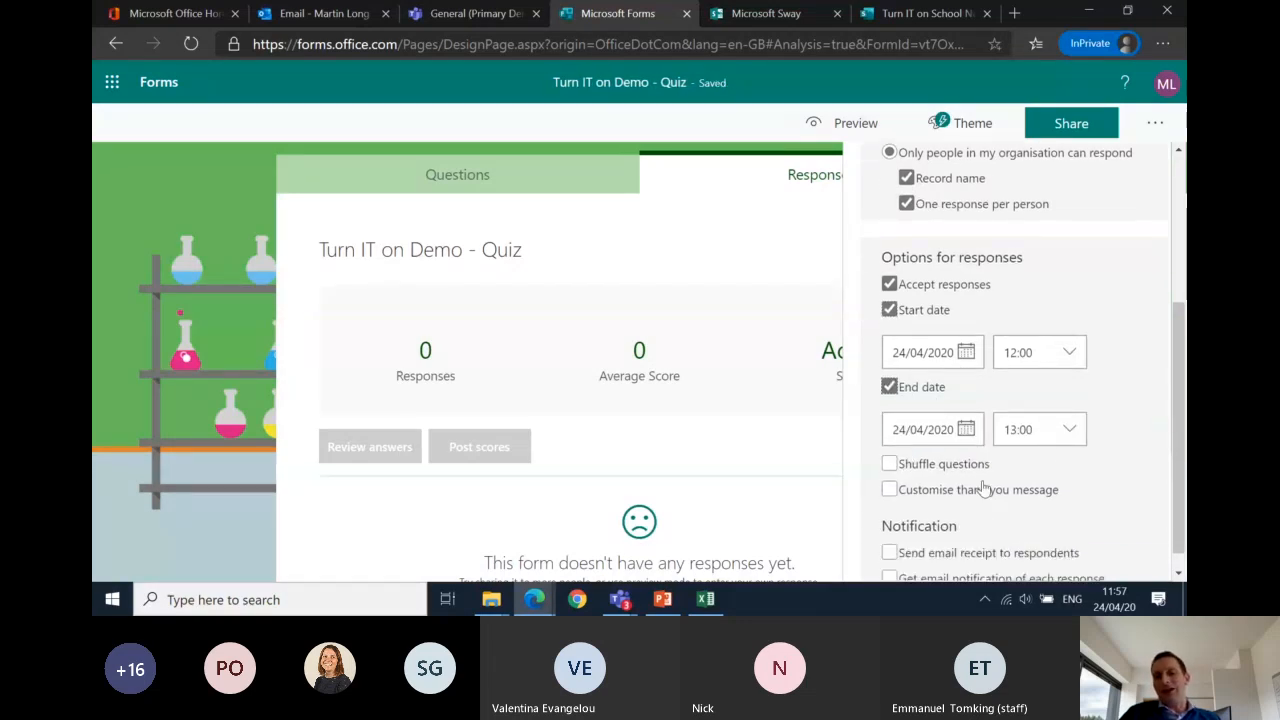
Step: Enable shuffling of all questions, review the remaining response and notification options, and close the quiz settings
scroll(957, 478, down, 1)
click(893, 444)
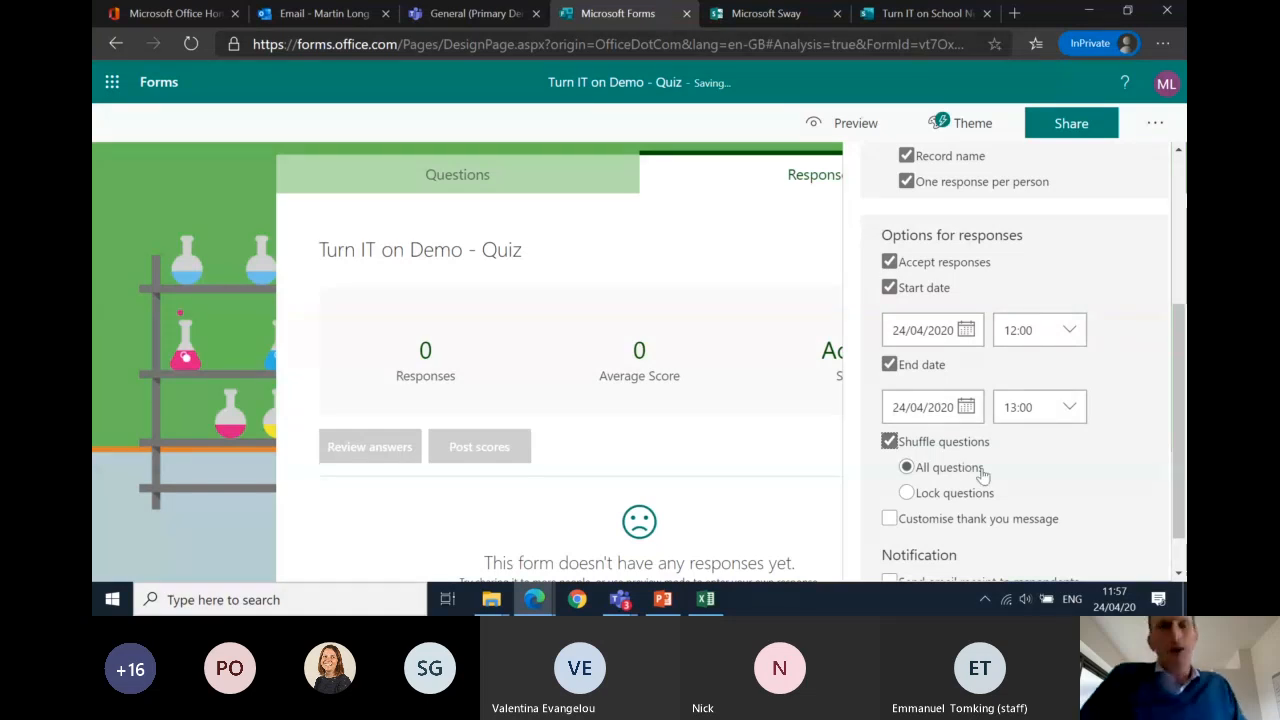
scroll(980, 475, down, 1)
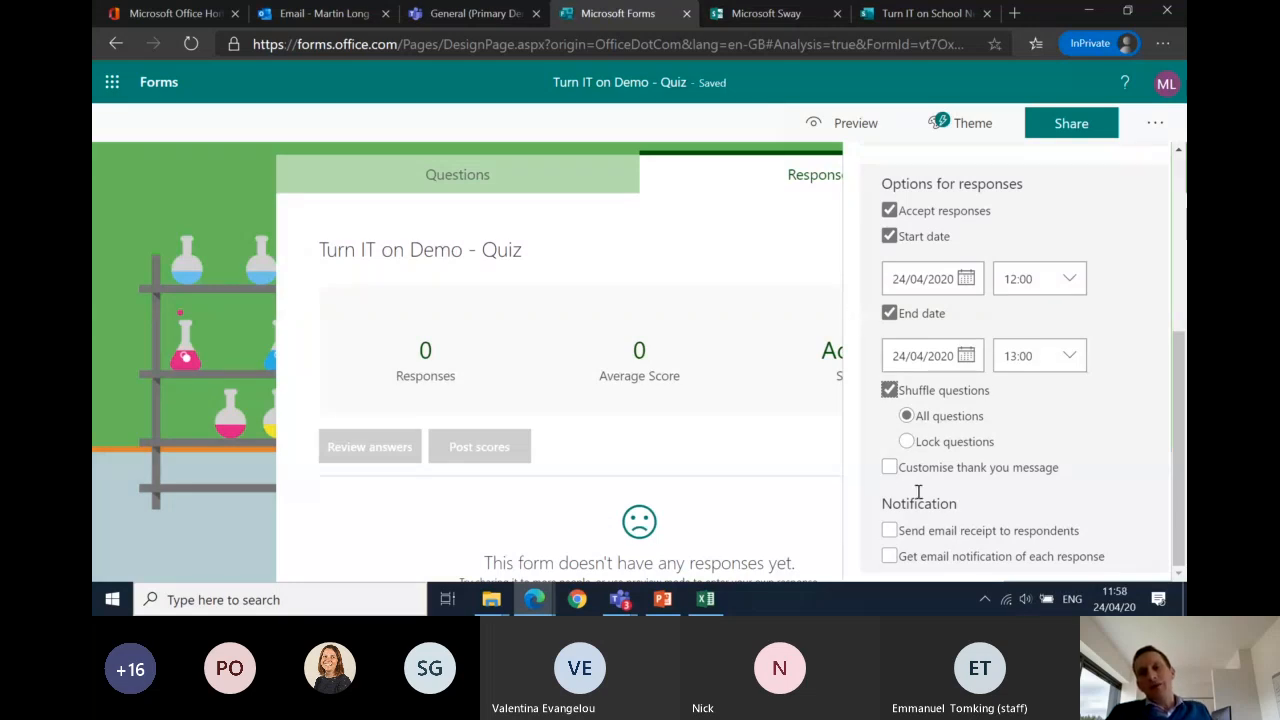
scroll(1101, 308, up, 1)
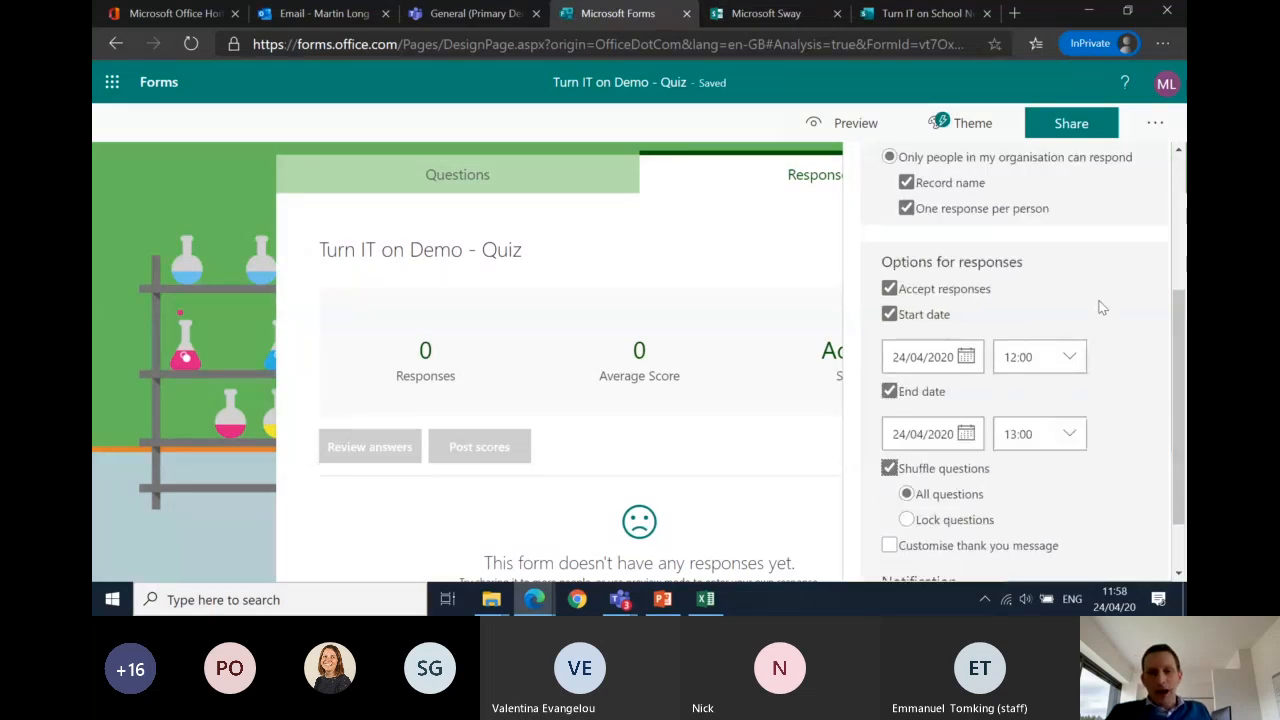
scroll(1101, 308, up, 3)
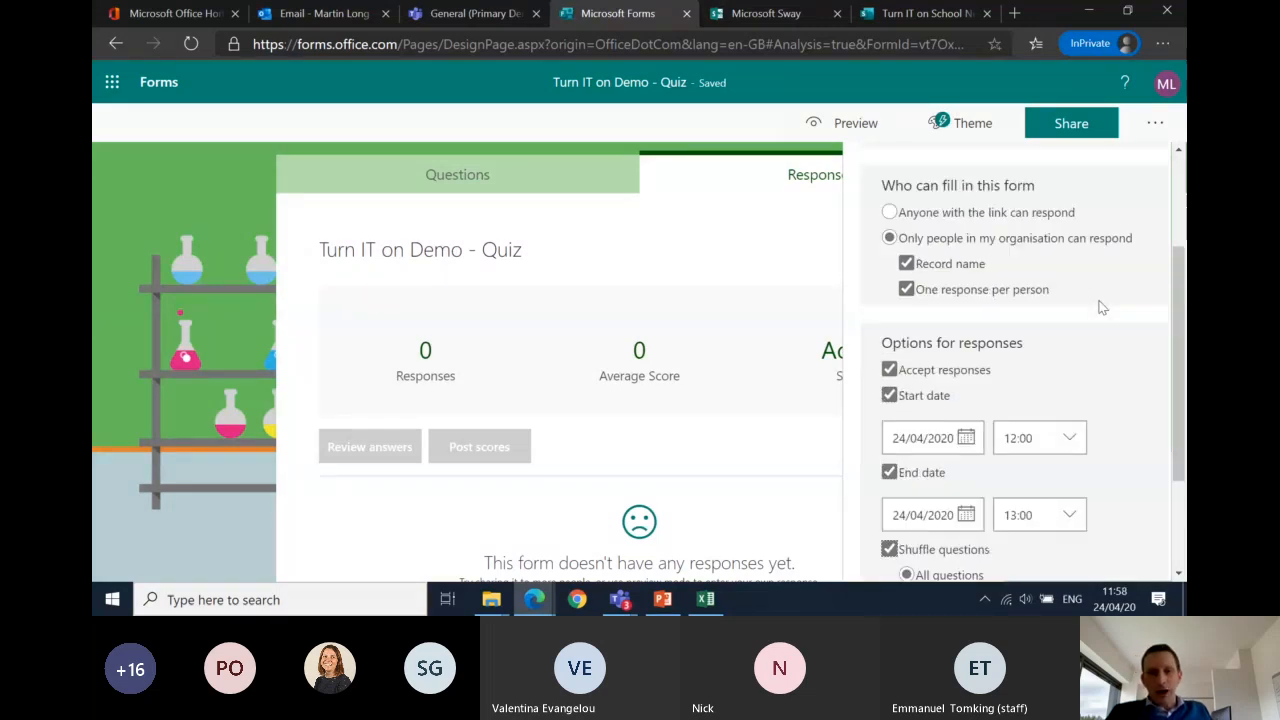
click(1157, 124)
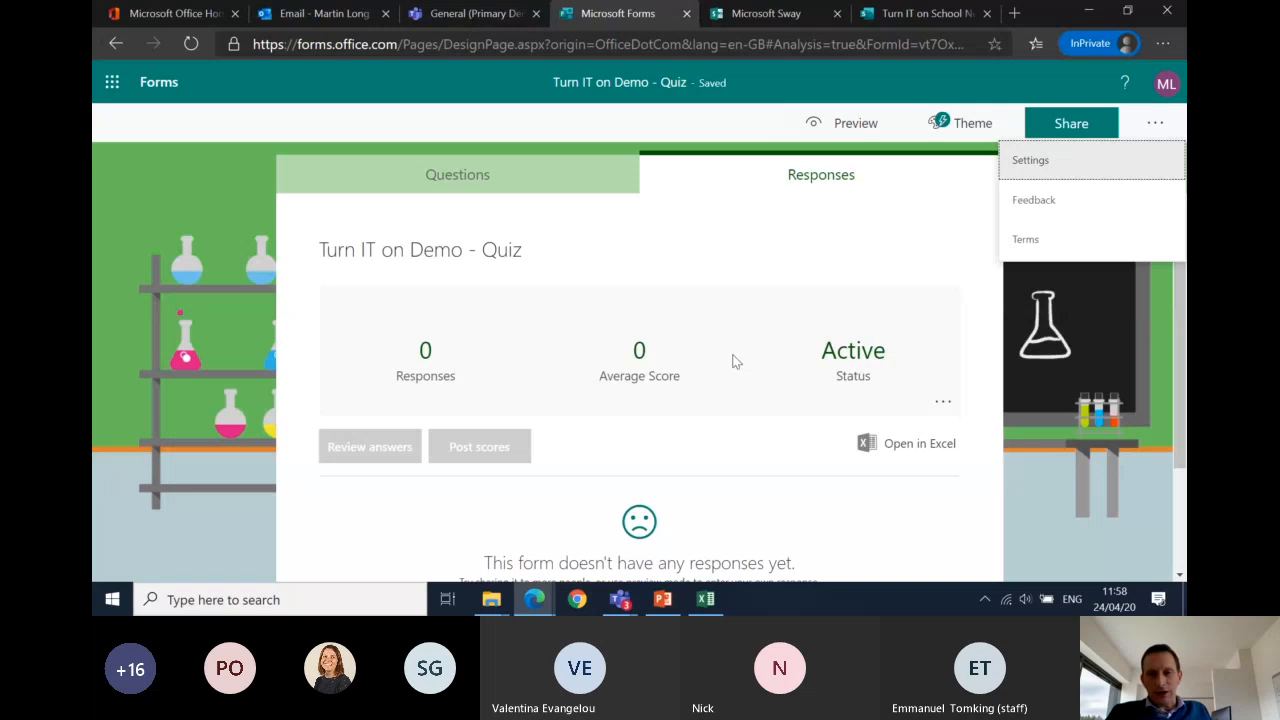
Step: Return to the quiz's questions and open question 1, "What is an obtuse angle?", for editing
scroll(733, 361, down, 2)
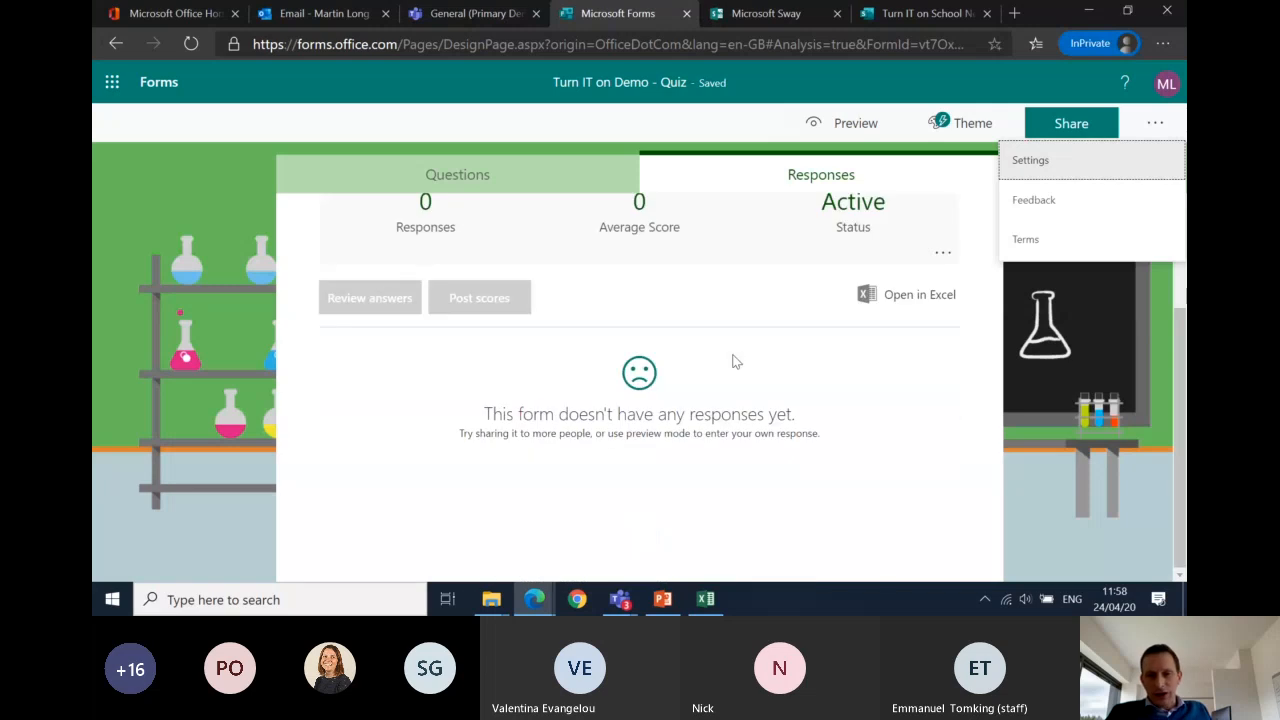
click(522, 178)
scroll(697, 383, down, 3)
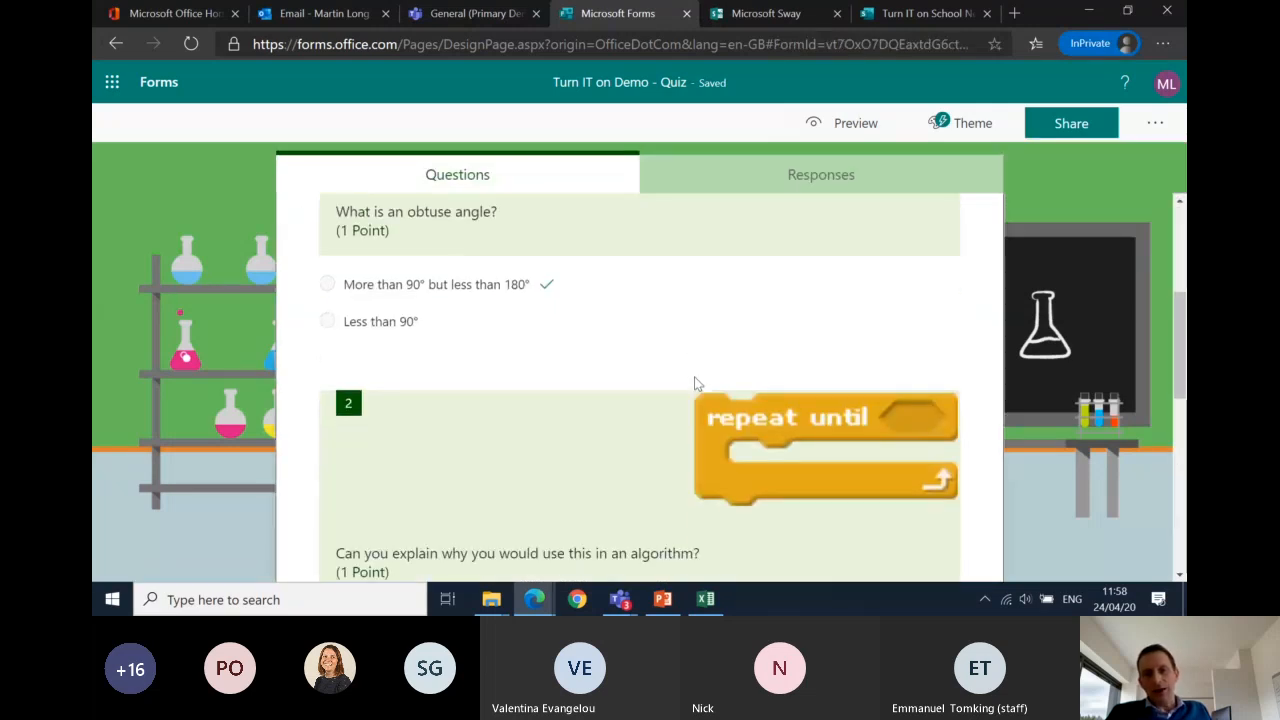
click(697, 383)
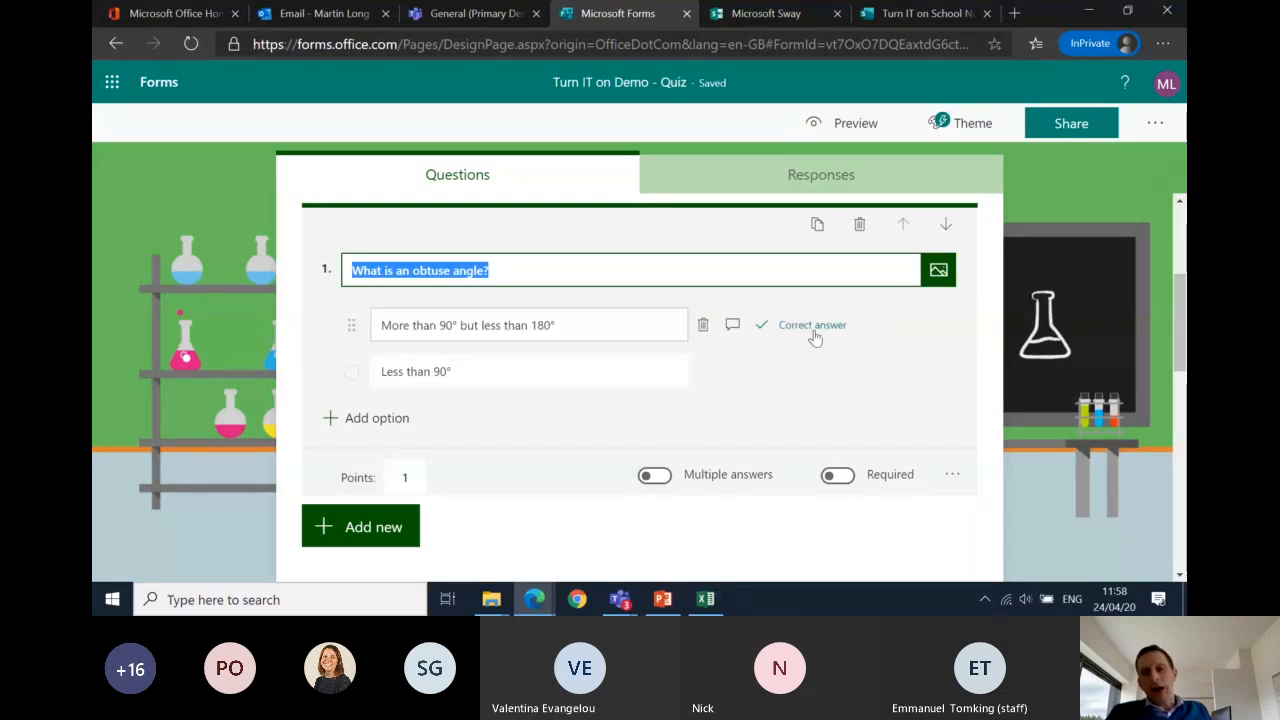
click(812, 330)
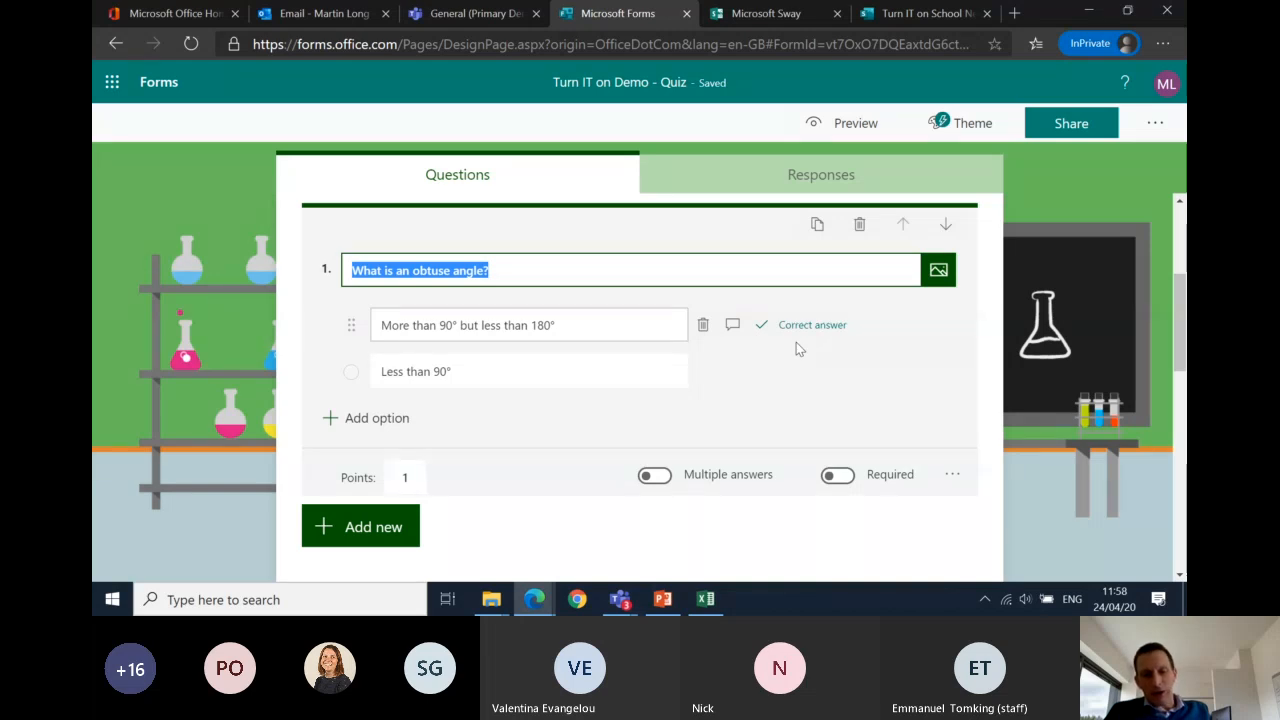
Step: Add the message "An acute angle less than 90" for respondents who select the answer "More than 90° but less than 180°"
click(733, 330)
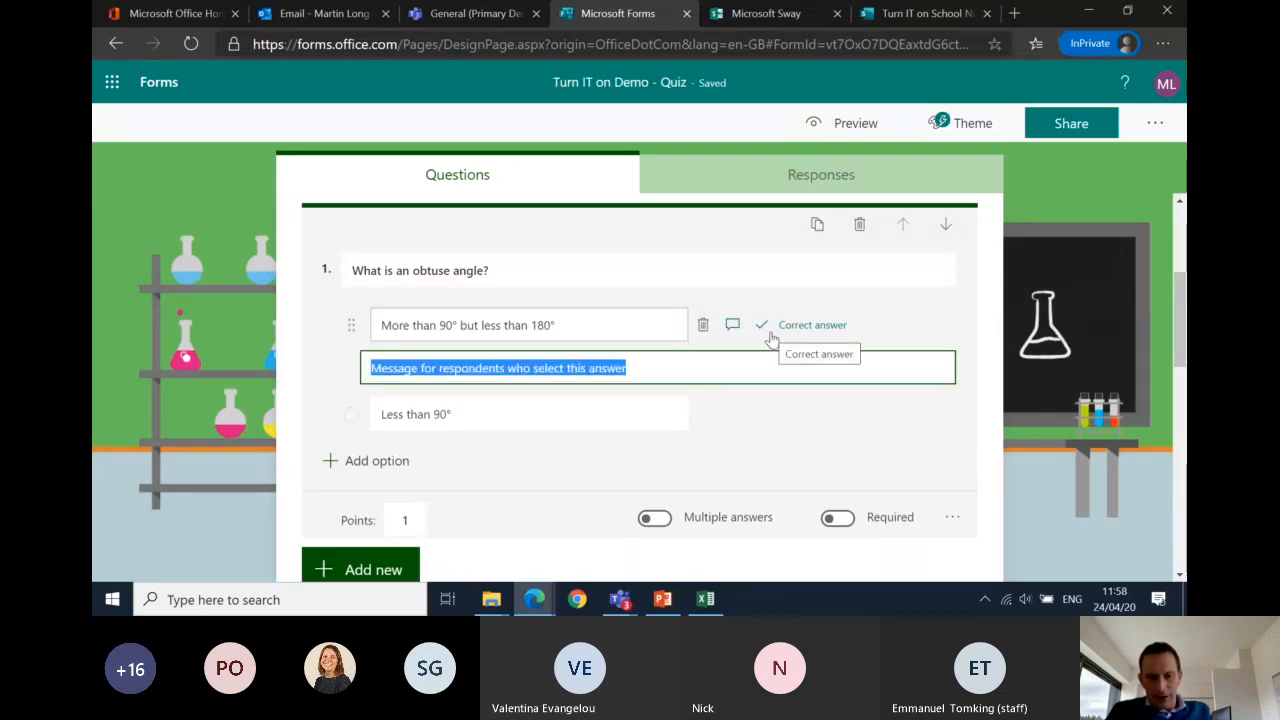
text(An acute angle )
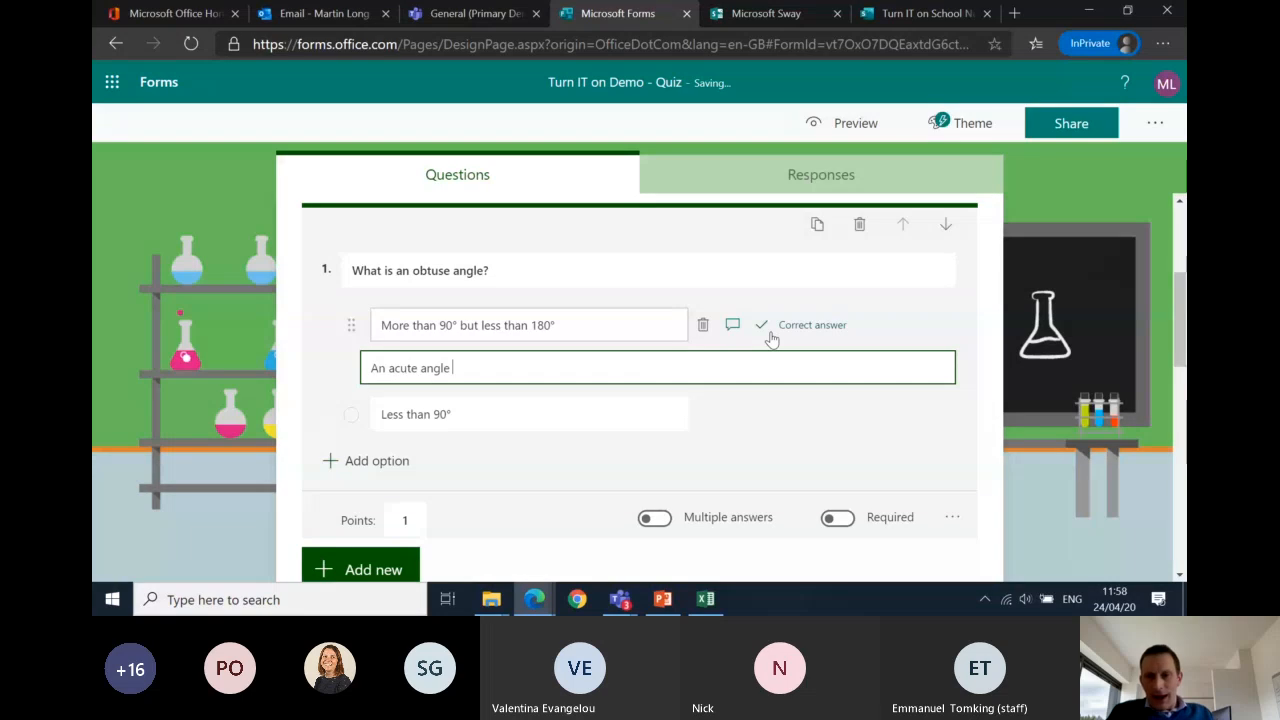
text(less than 90°)
click(1010, 421)
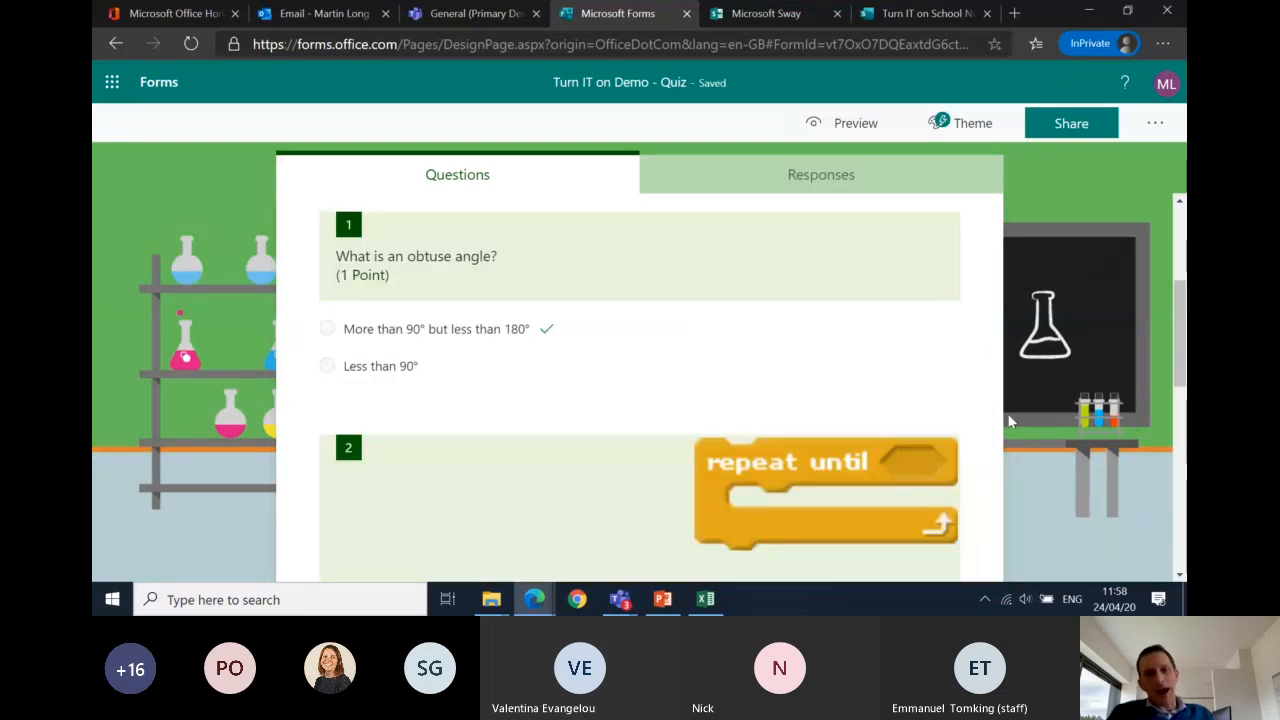
Step: Reopen question 1 to check its answer message, and go back to the list of forms
click(614, 334)
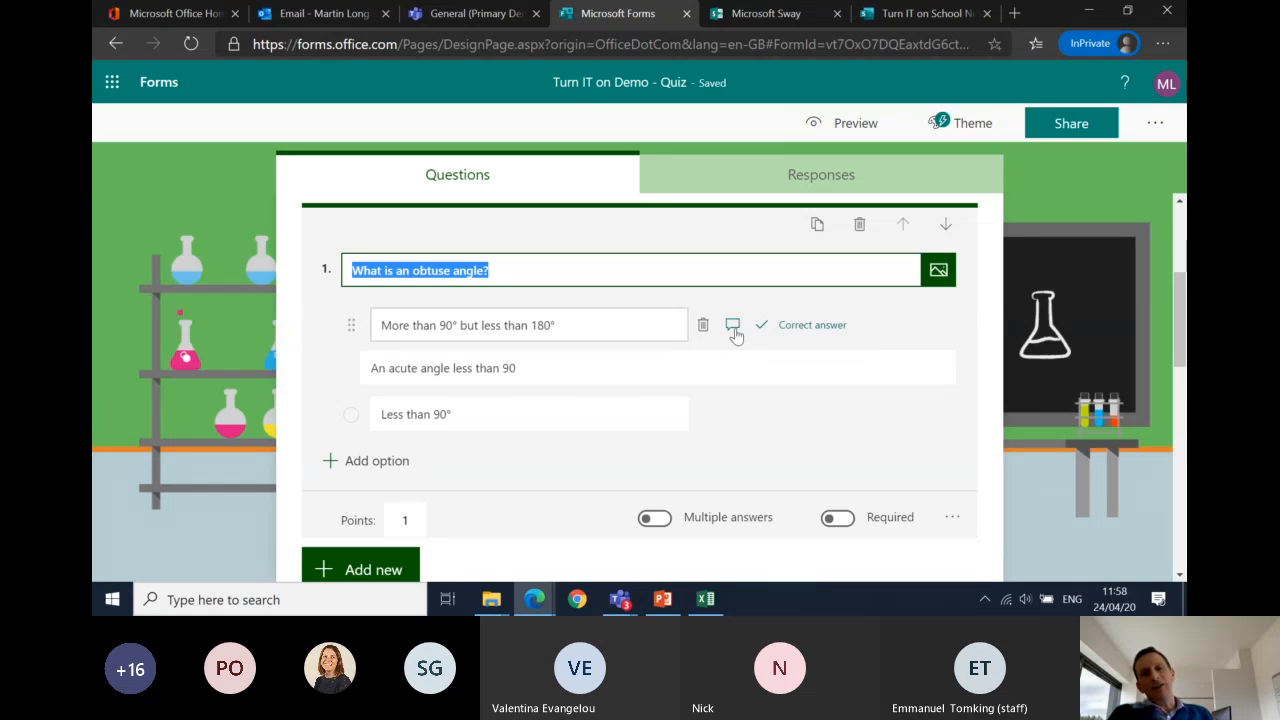
click(975, 358)
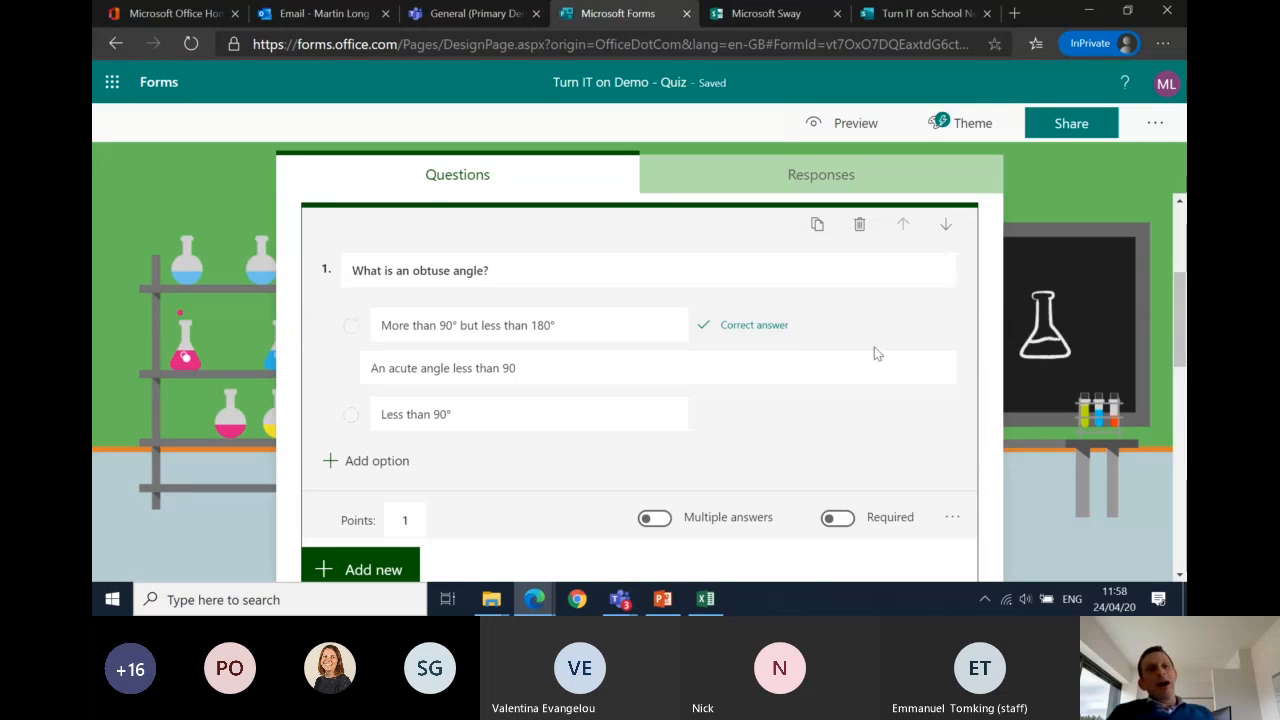
scroll(874, 354, up, 3)
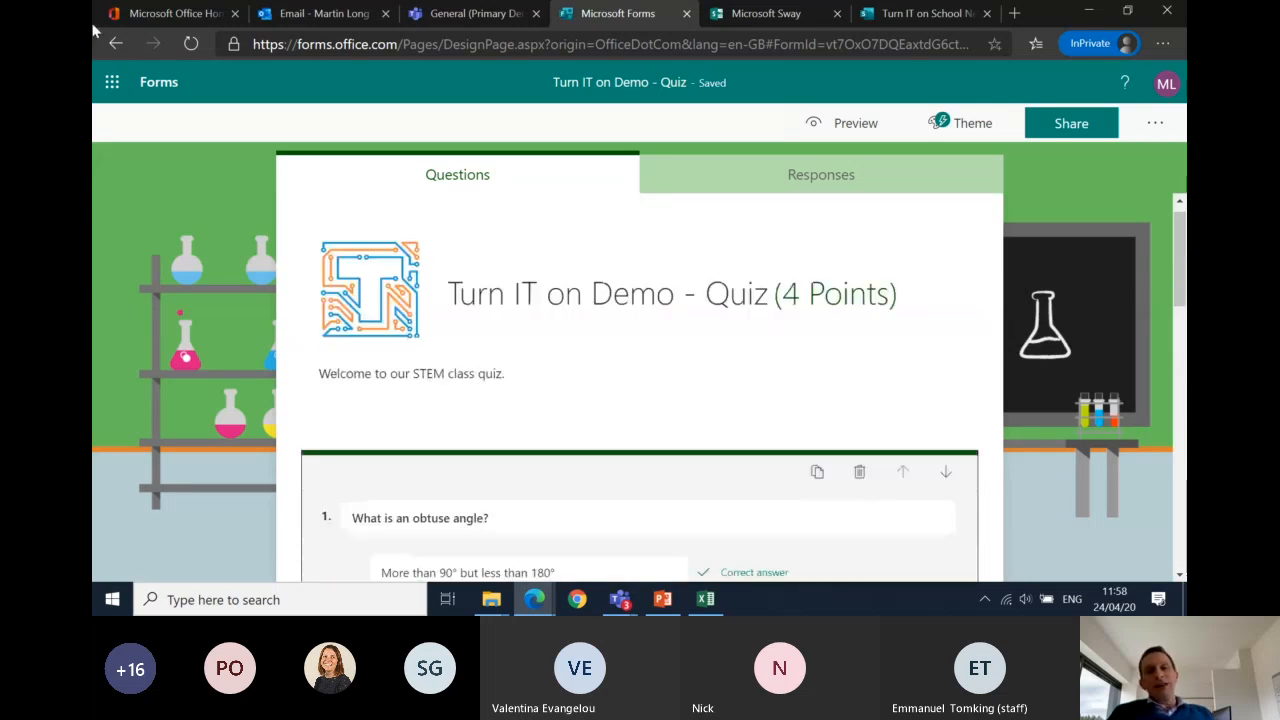
click(162, 88)
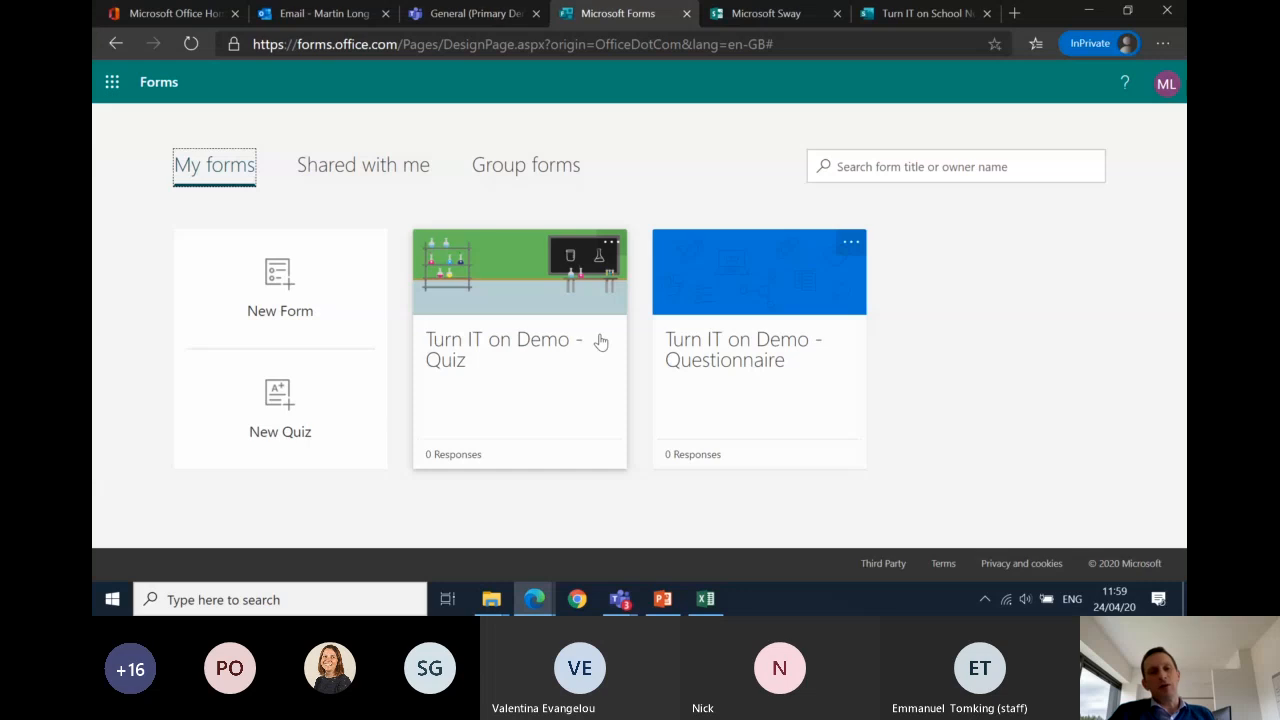
Step: Switch to the Microsoft Teams meeting and stop sharing the screen
click(618, 601)
mouse_move(618, 601)
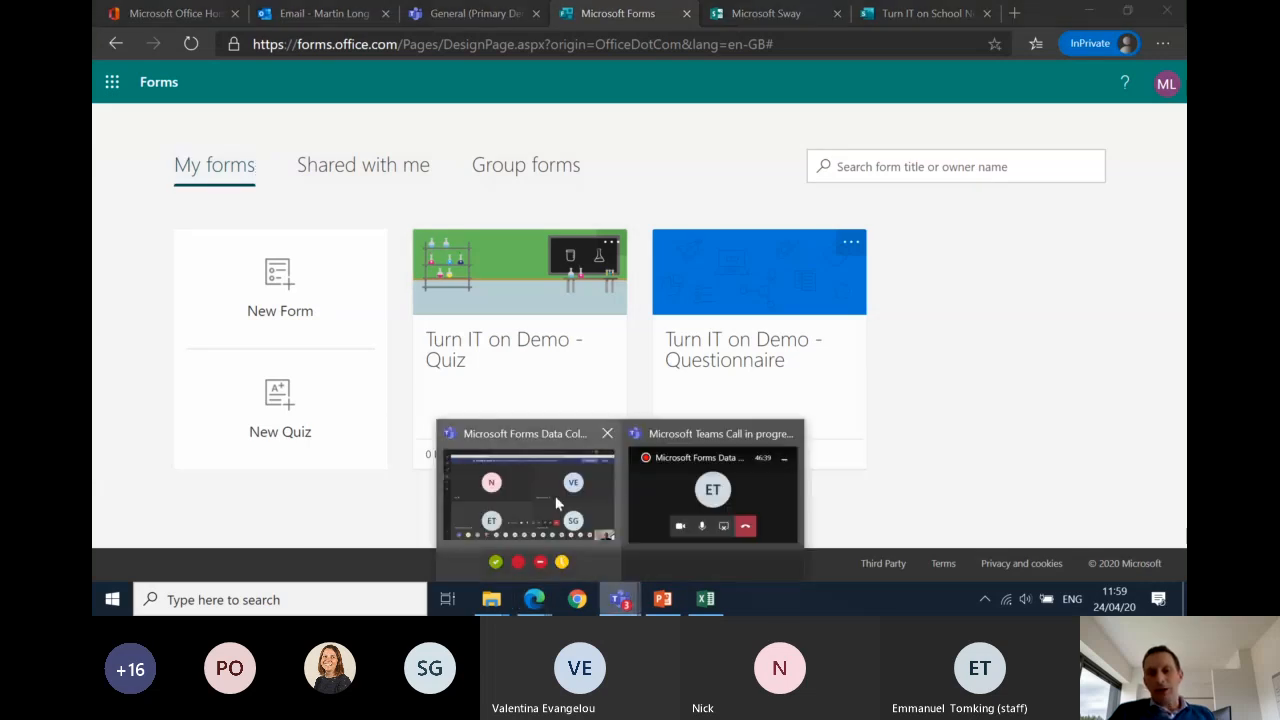
click(557, 503)
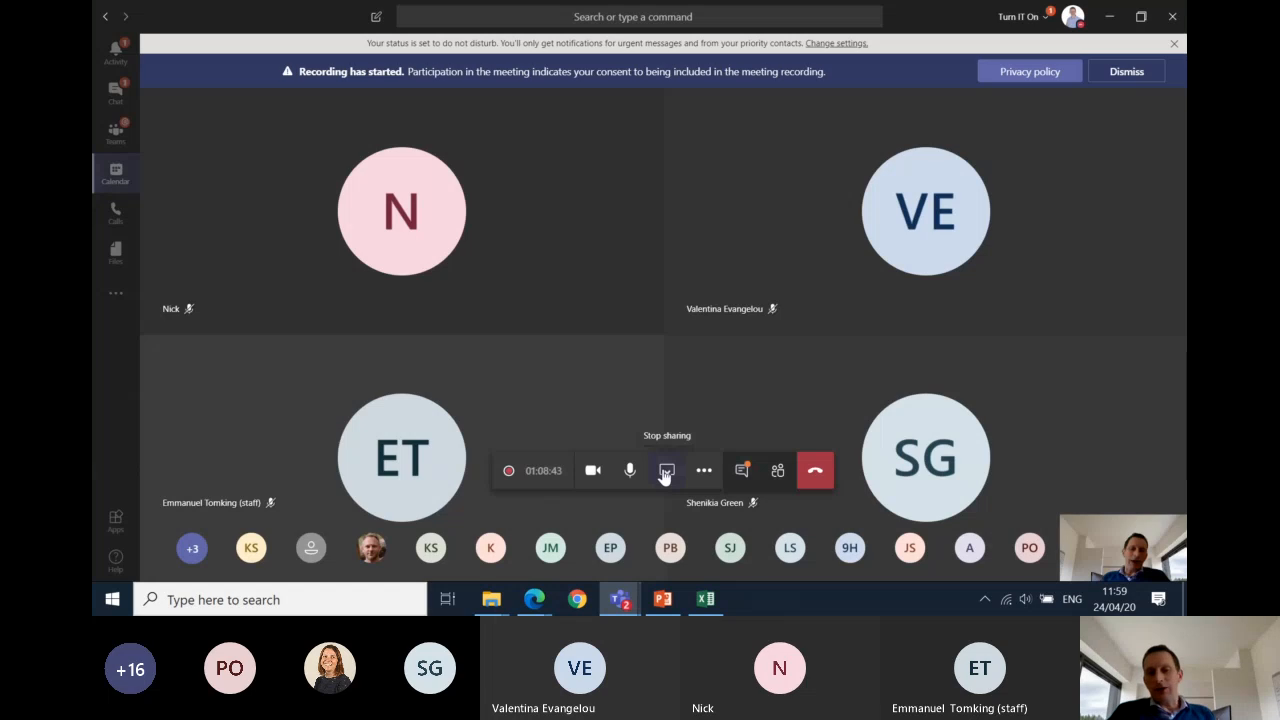
click(663, 470)
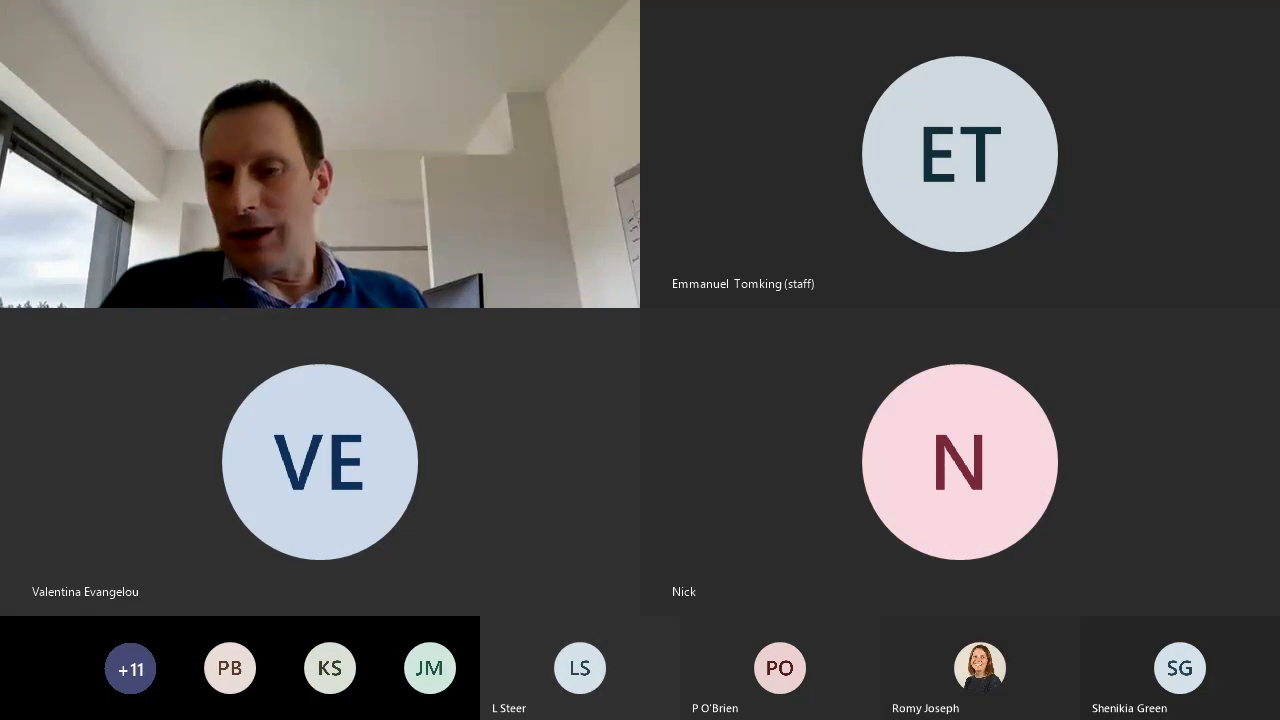